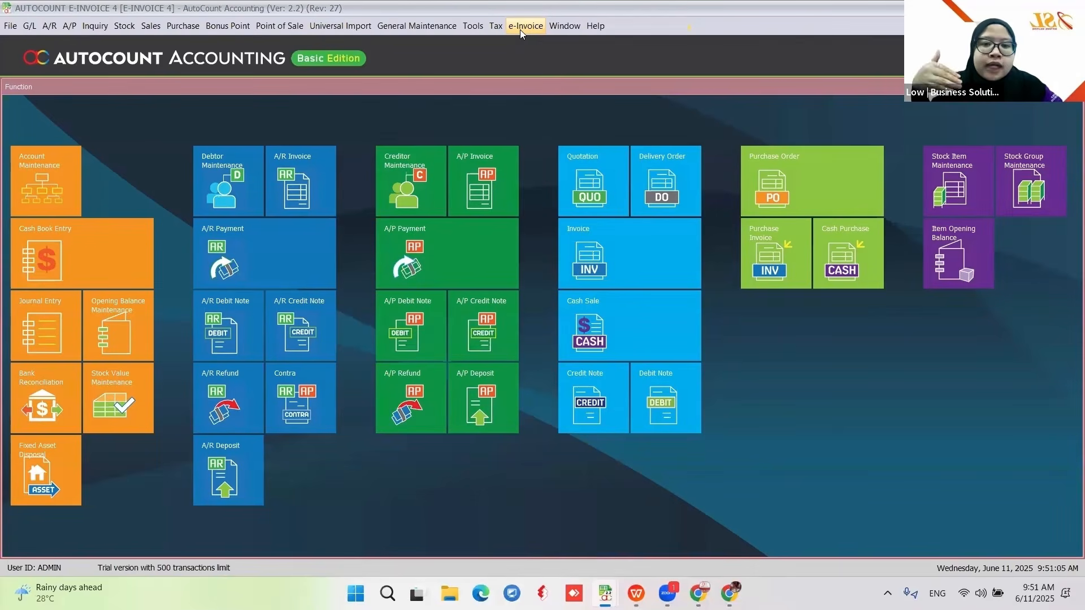
# - Show the E-INVOICE demo company's e-Invoice Setting, already activated on AIP Staging
pyautogui.click(520, 29)
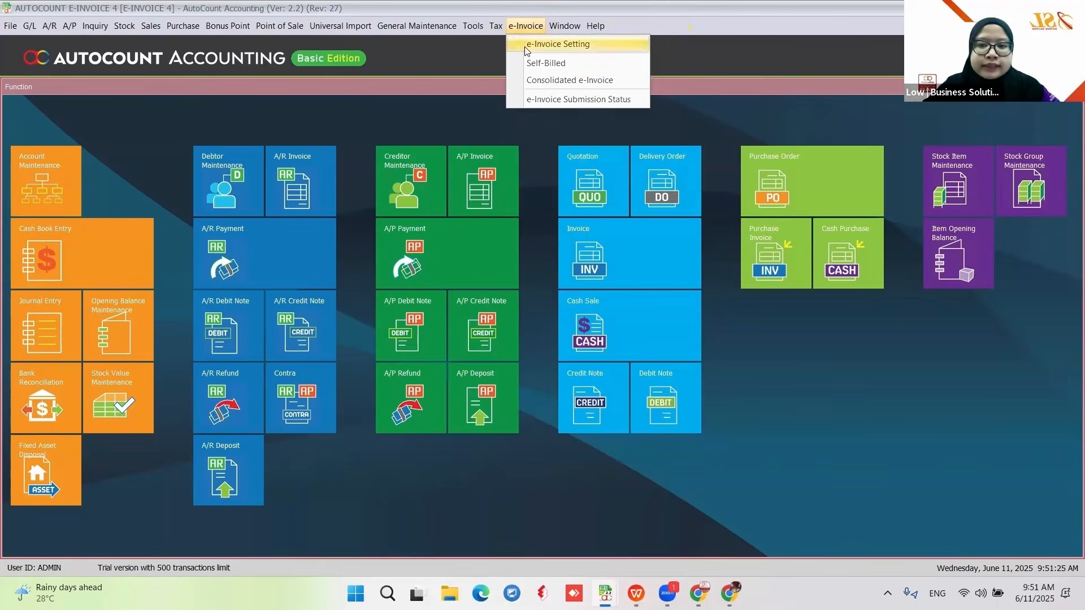
pyautogui.click(525, 44)
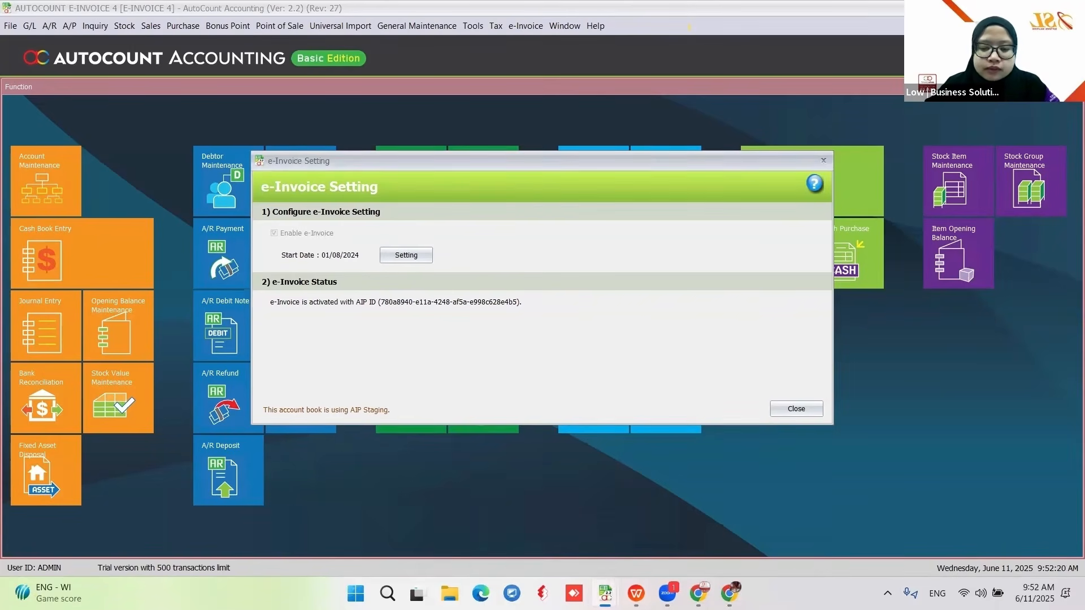
# - Switch to the KAM FOONG PLASTIC TRADING window, check its e-Invoice Setting, and close it
pyautogui.moveTo(605, 594)
pyautogui.click(624, 525)
pyautogui.click(353, 27)
pyautogui.click(361, 43)
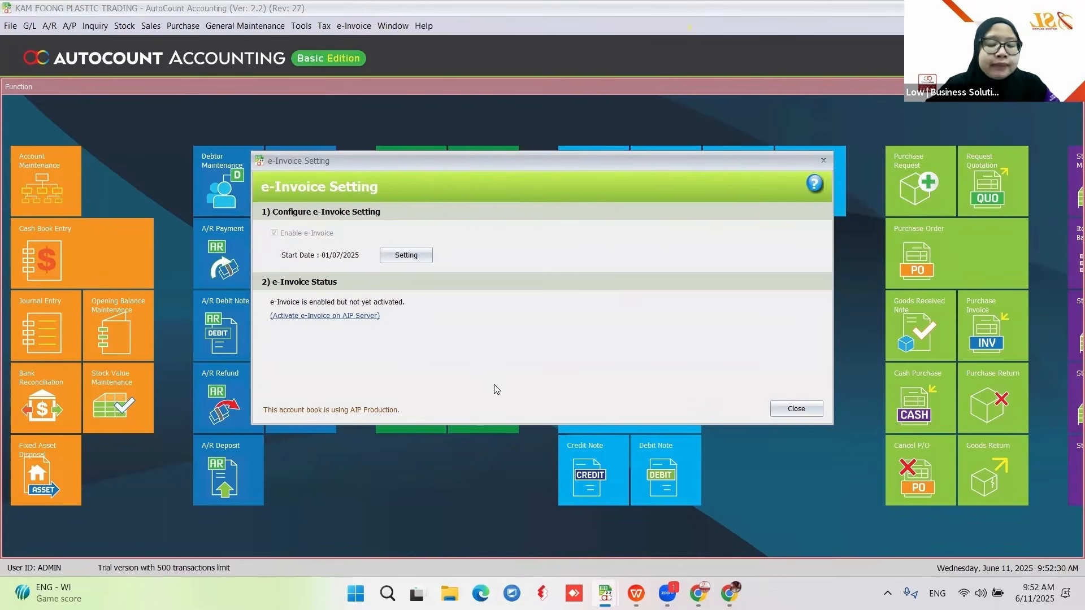
pyautogui.click(796, 408)
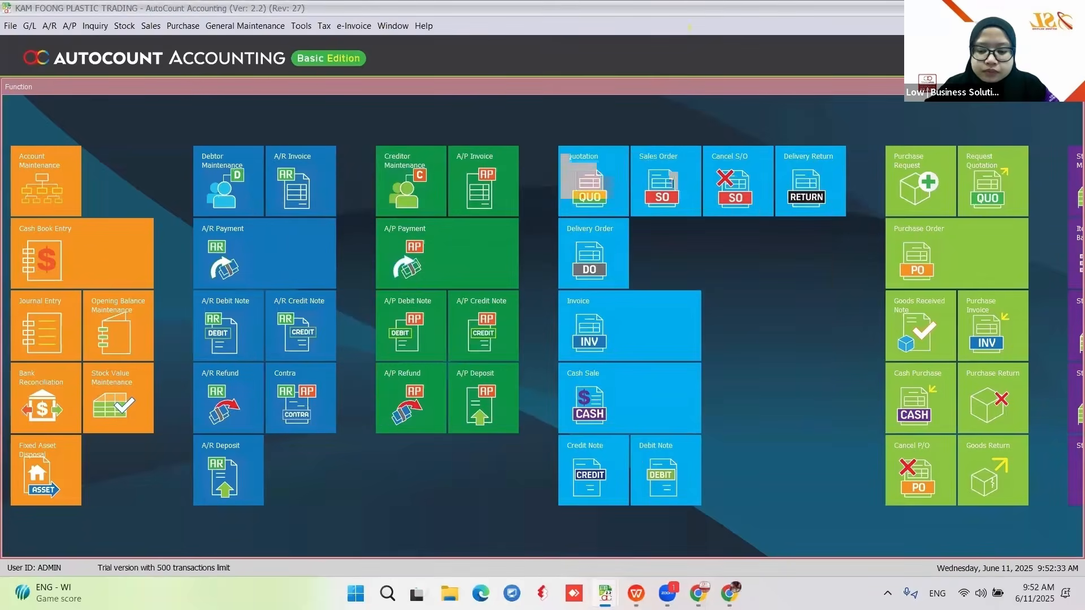
# - Close the e-Invoice Setting dialog left open in the E-INVOICE 4 company window
pyautogui.moveTo(605, 593)
pyautogui.click(774, 483)
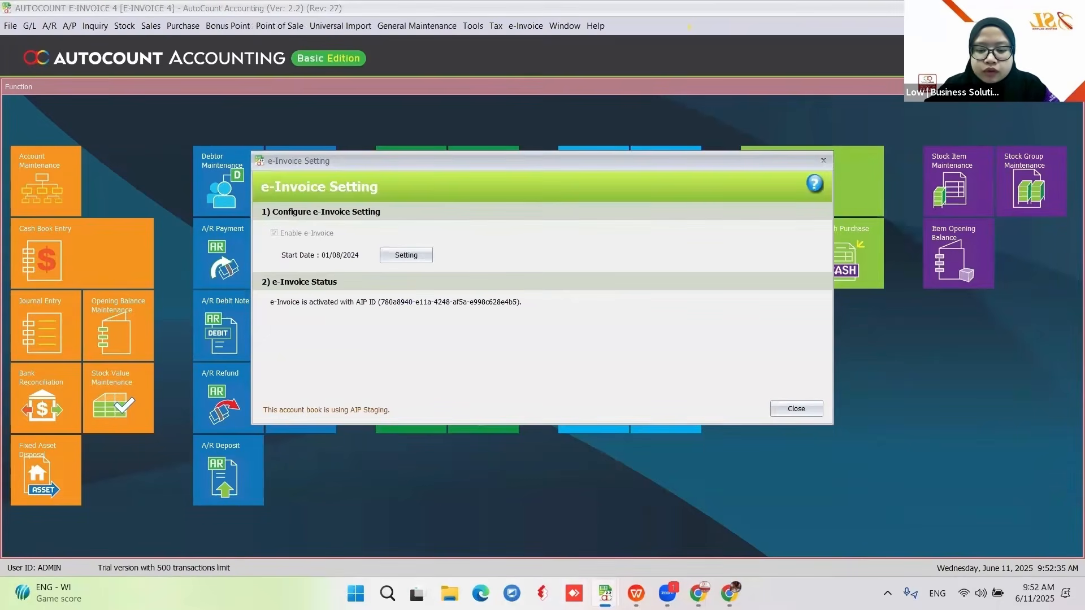
pyautogui.click(792, 408)
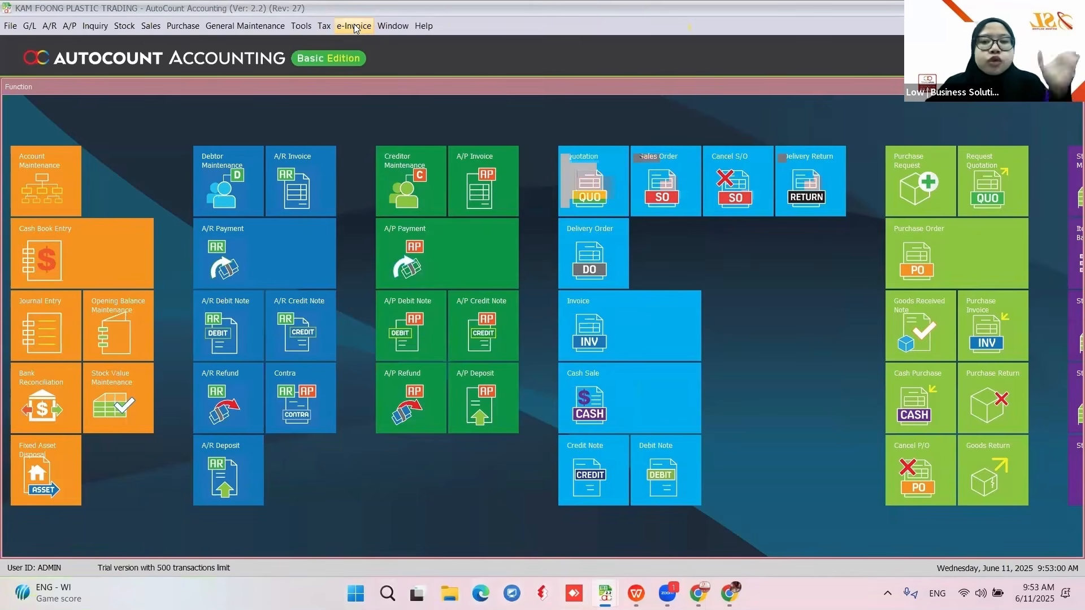
# - Bring up KAM FOONG's e-Invoice Setting and its detailed Start Date configuration, enabled from 01/07/2025
pyautogui.click(354, 26)
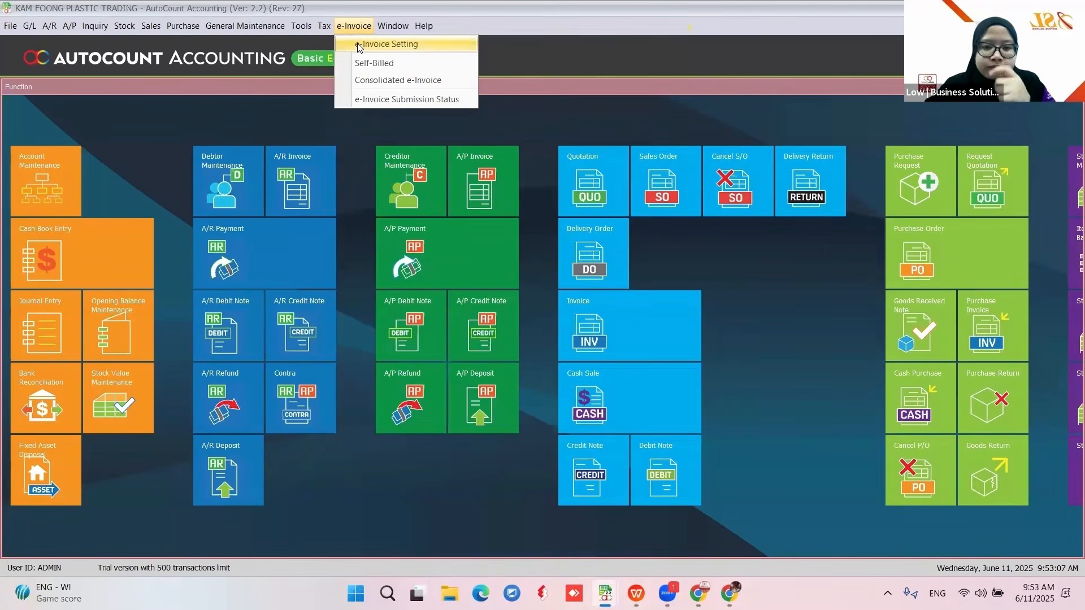
pyautogui.click(357, 45)
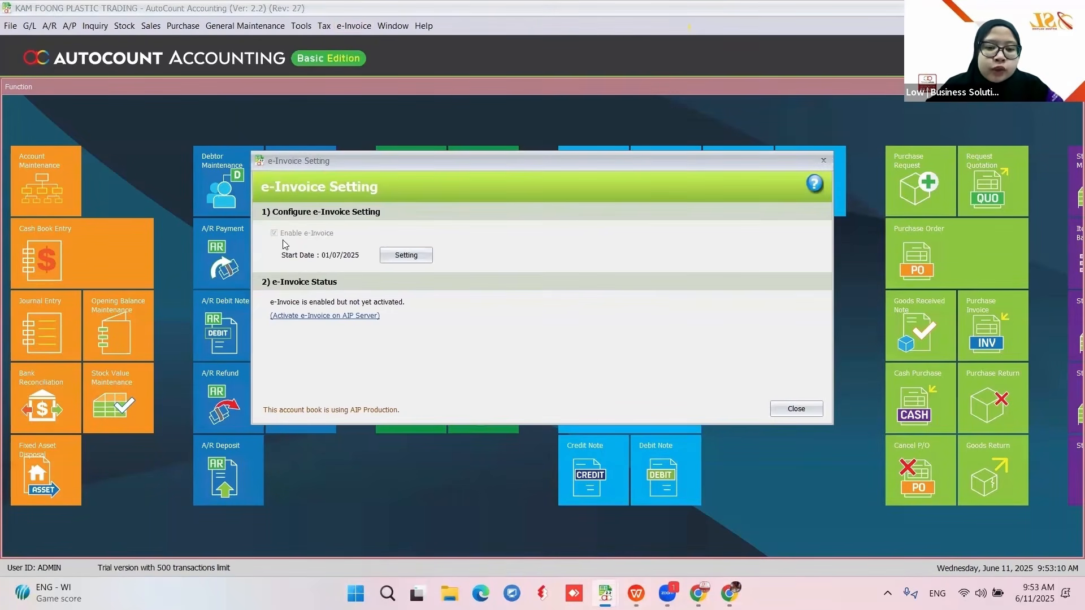
pyautogui.click(405, 259)
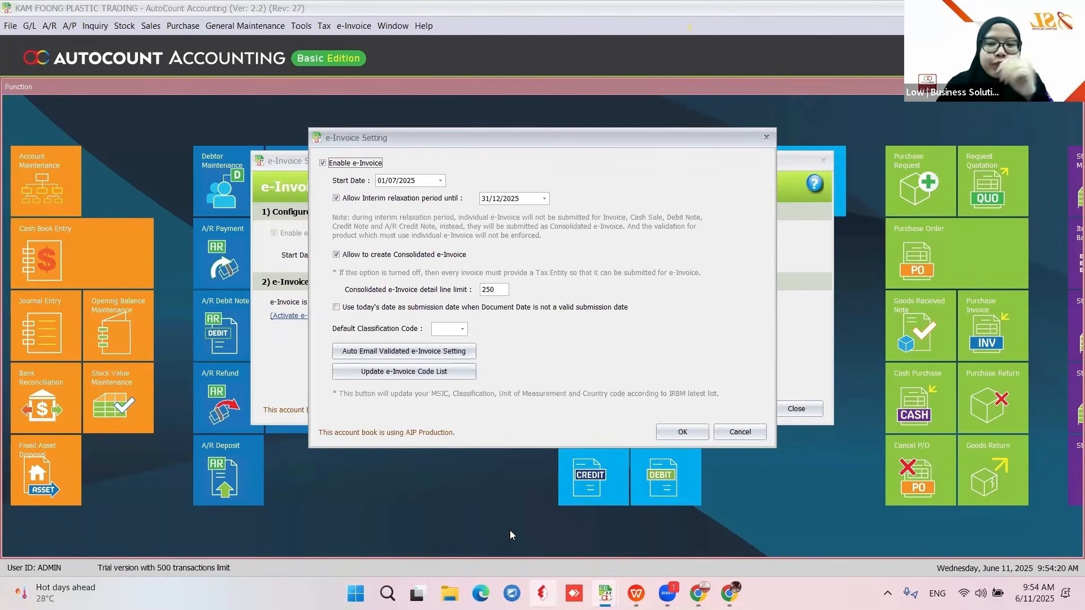
# - Change the e-Invoice start date to 01/01/2026, moving the relaxation end to 30/06/2026
pyautogui.click(391, 181)
pyautogui.write('01/2026')
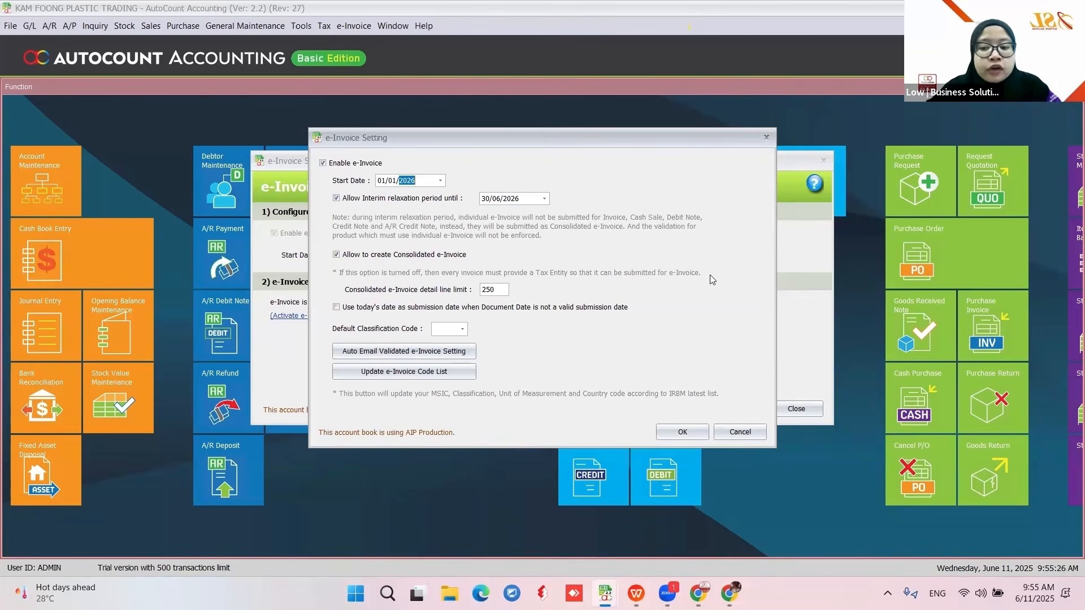
# - Disable both Allow Interim relaxation period and Allow to create Consolidated e-Invoice, dismissing the warnings
pyautogui.click(338, 255)
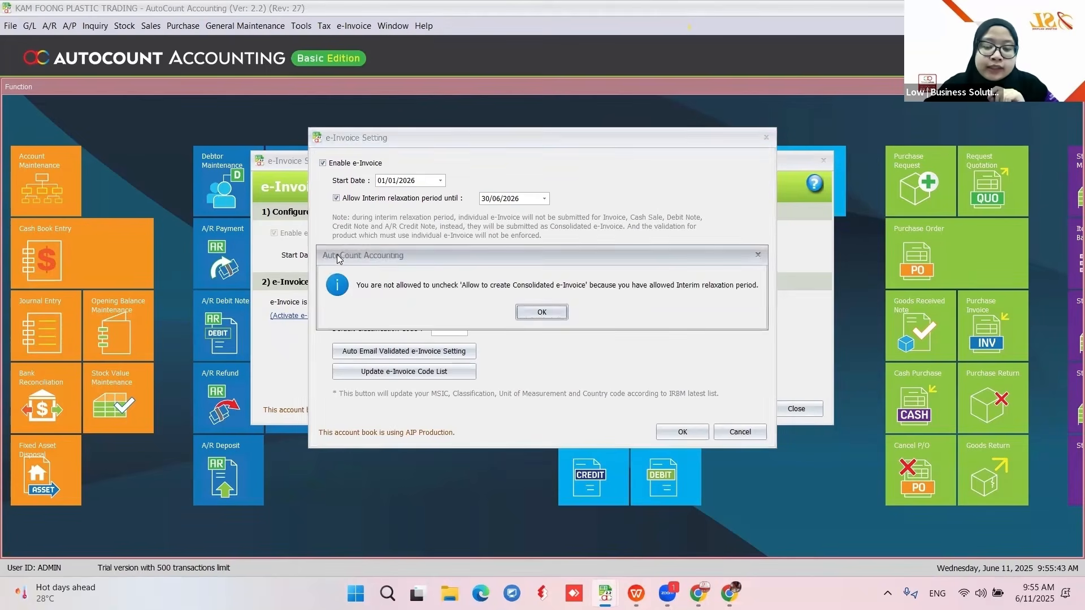
pyautogui.click(541, 312)
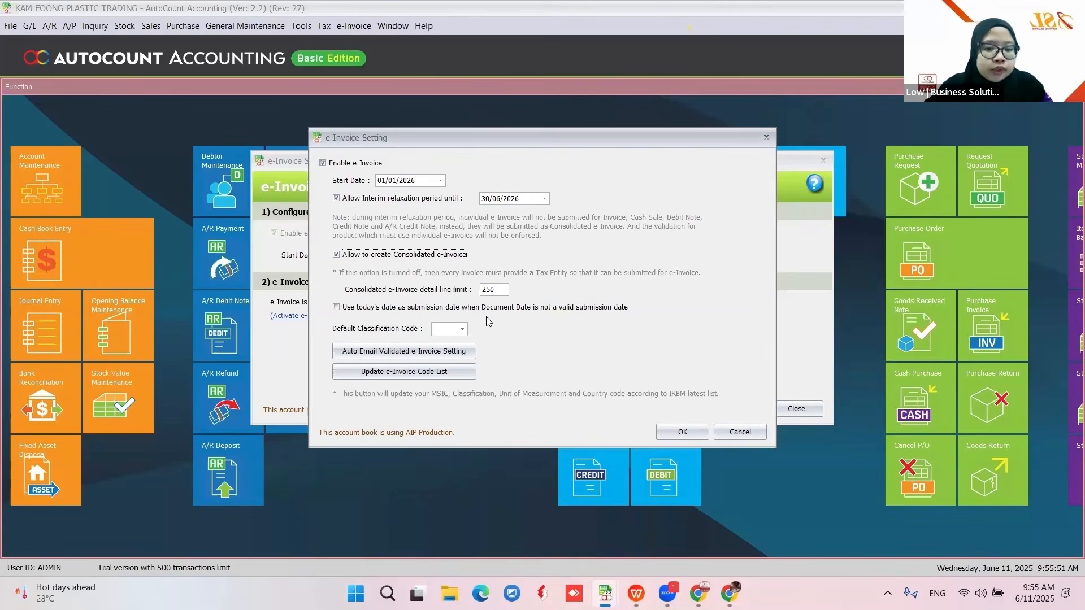
pyautogui.click(337, 257)
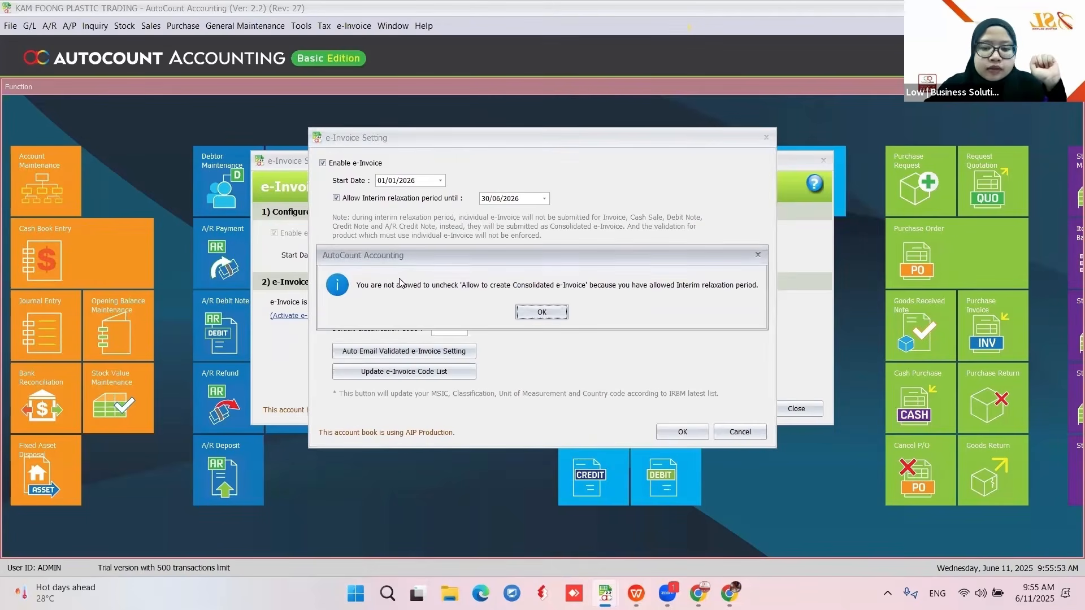
pyautogui.click(547, 314)
pyautogui.click(337, 198)
pyautogui.click(336, 255)
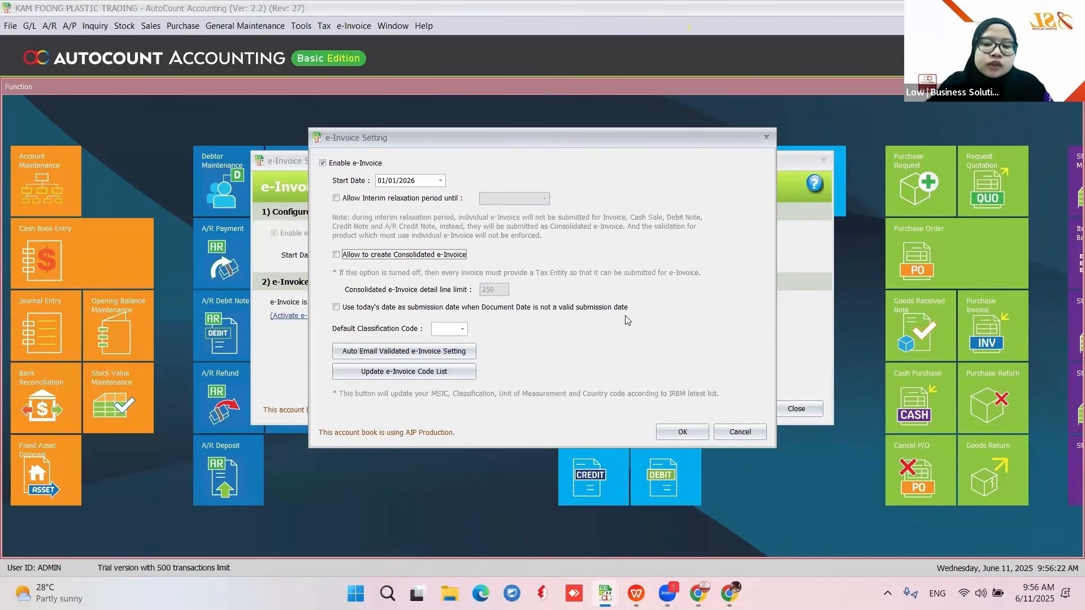
# - Use today's date for invalid document dates and set the default classification code to 022 (Others)
pyautogui.click(336, 308)
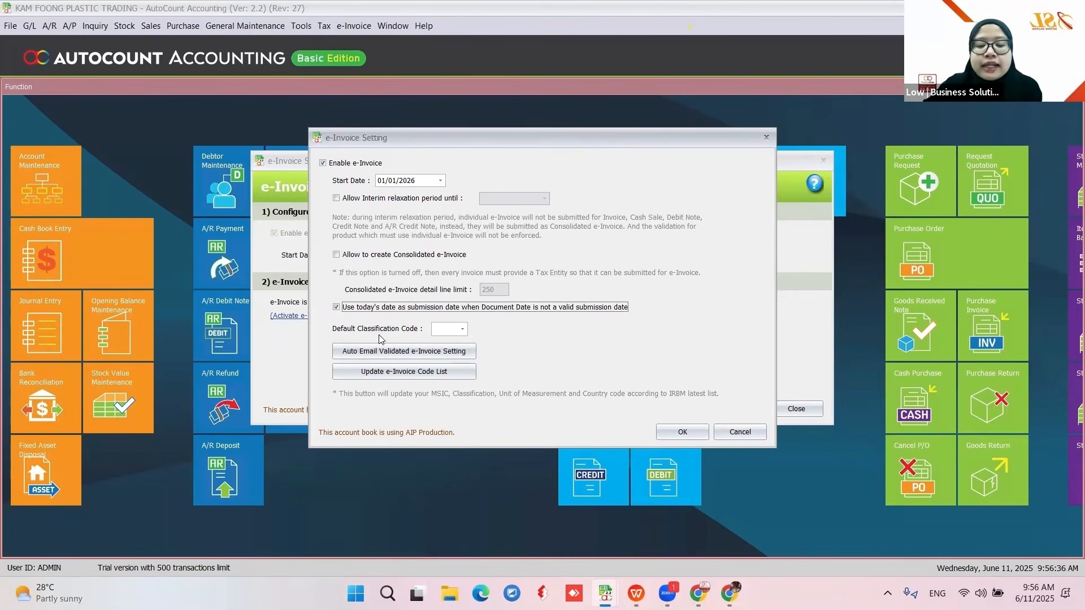
pyautogui.click(462, 330)
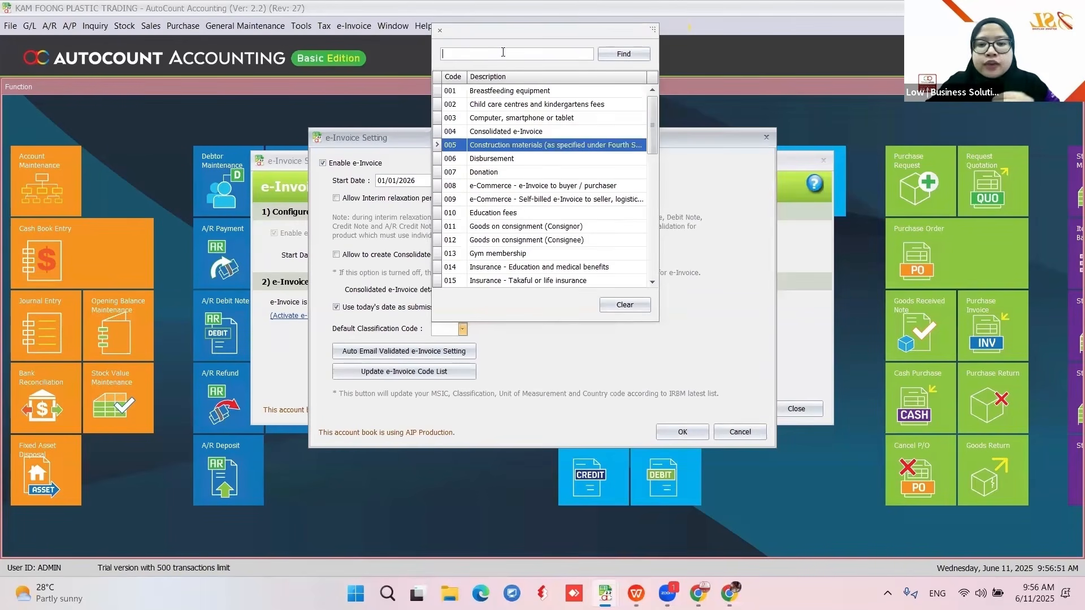
pyautogui.write('022')
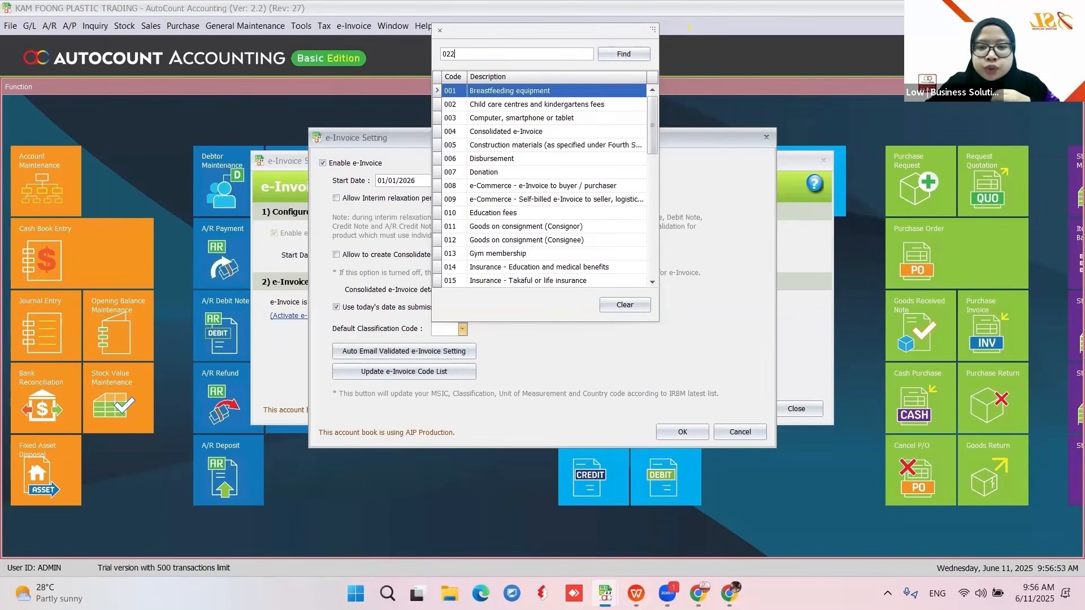
pyautogui.click(462, 330)
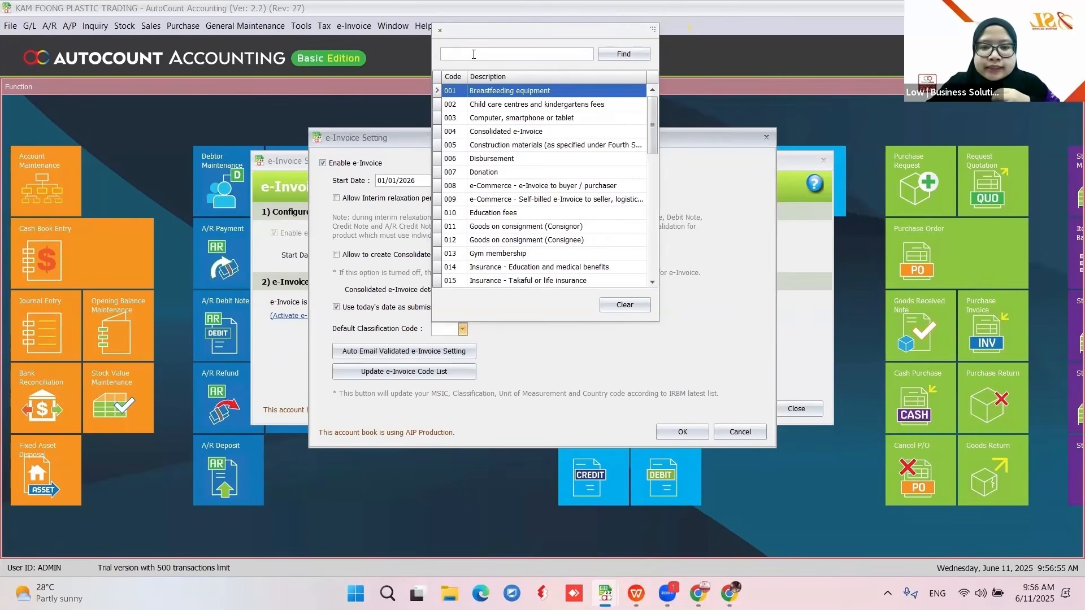
pyautogui.write('022')
pyautogui.press('Return')
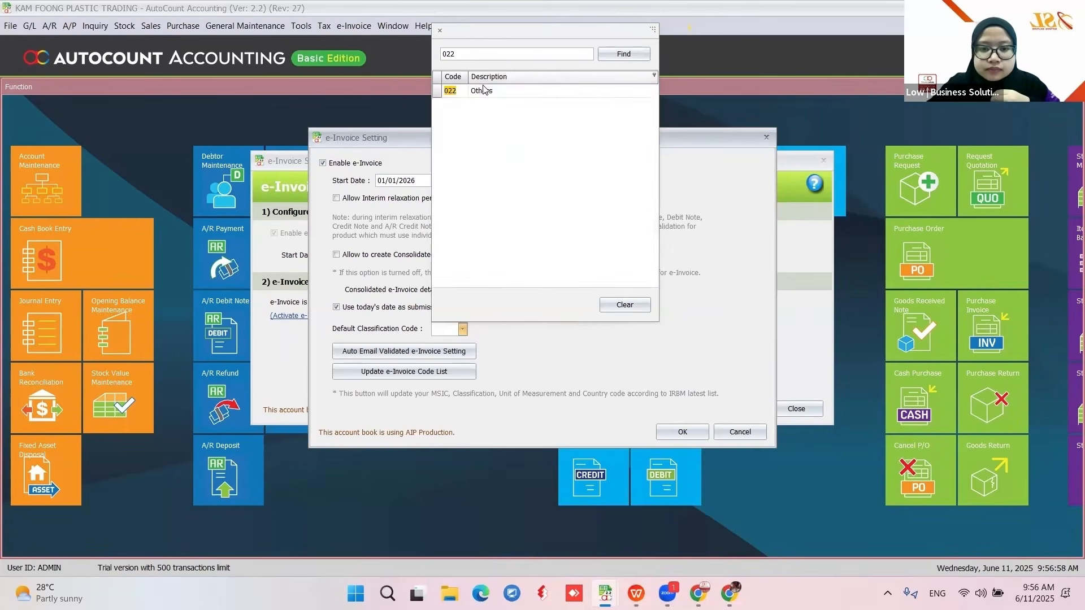
pyautogui.click(484, 93)
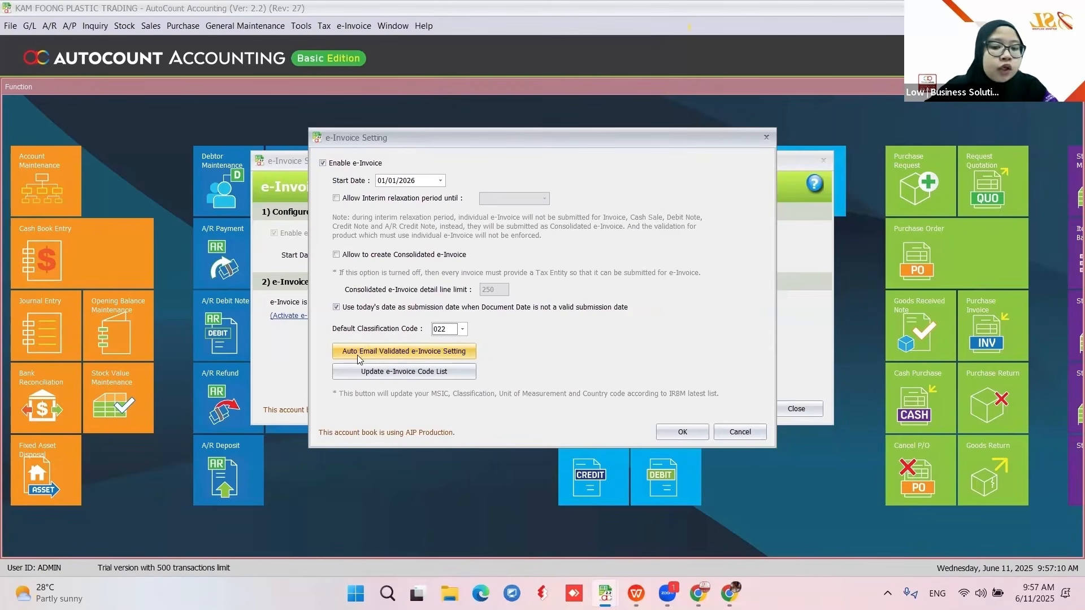
# - Review the Auto Email Validated e-Invoice options, then cancel out of both setting dialogs unsaved
pyautogui.click(447, 356)
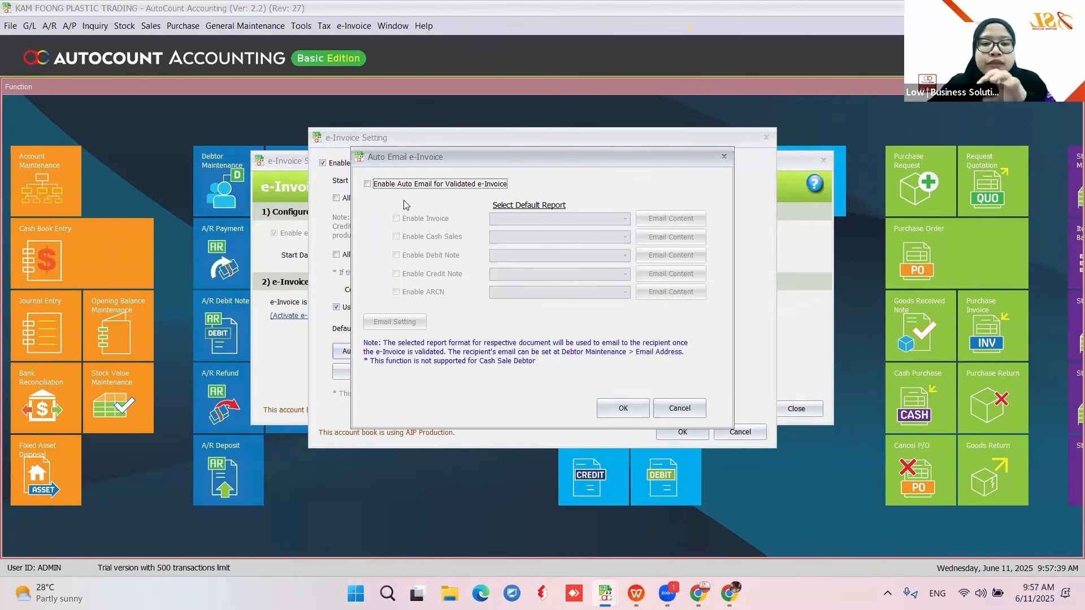
pyautogui.click(680, 409)
pyautogui.click(739, 433)
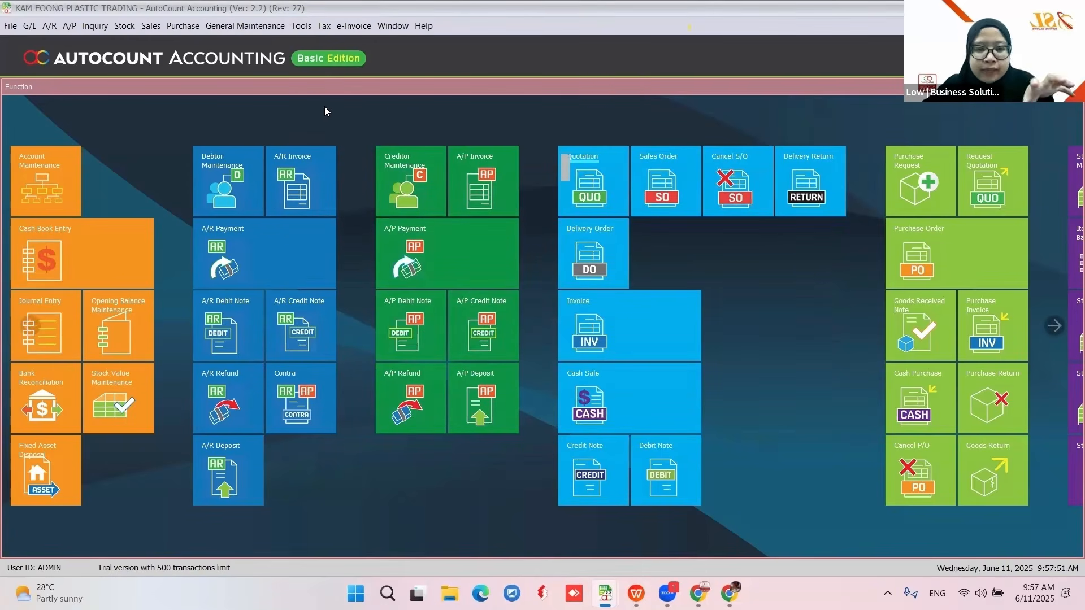
# - Look over the Country & Tax program options and cancel without changes
pyautogui.click(302, 30)
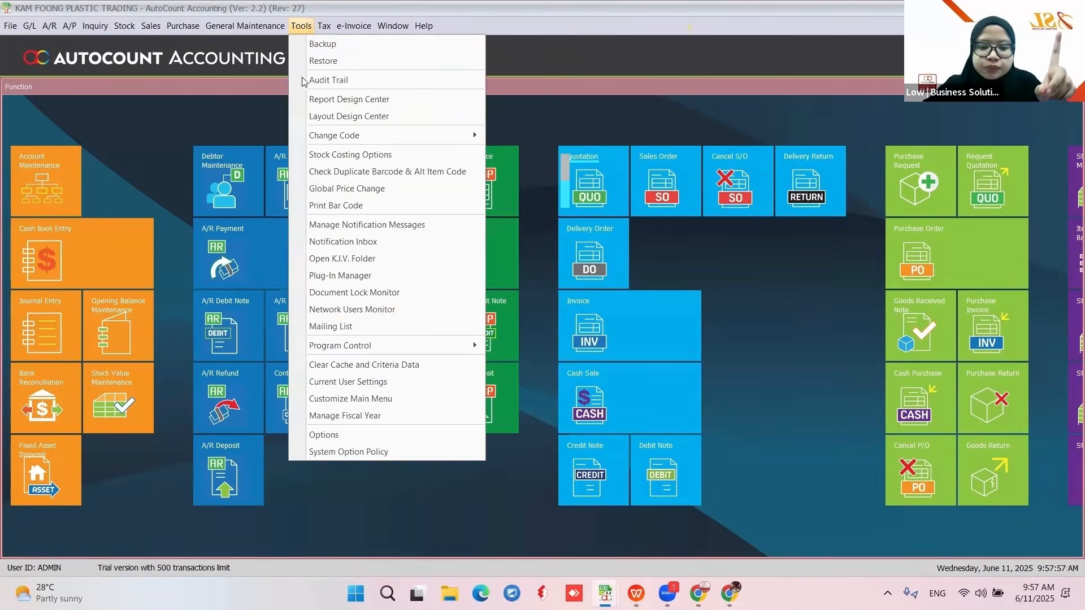
pyautogui.click(376, 437)
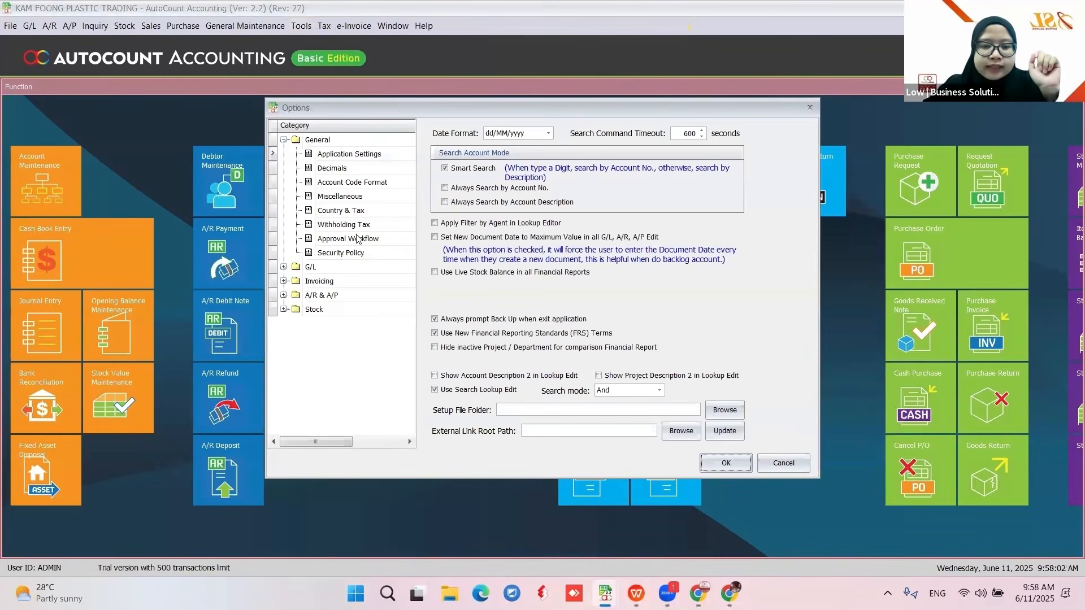
pyautogui.click(341, 214)
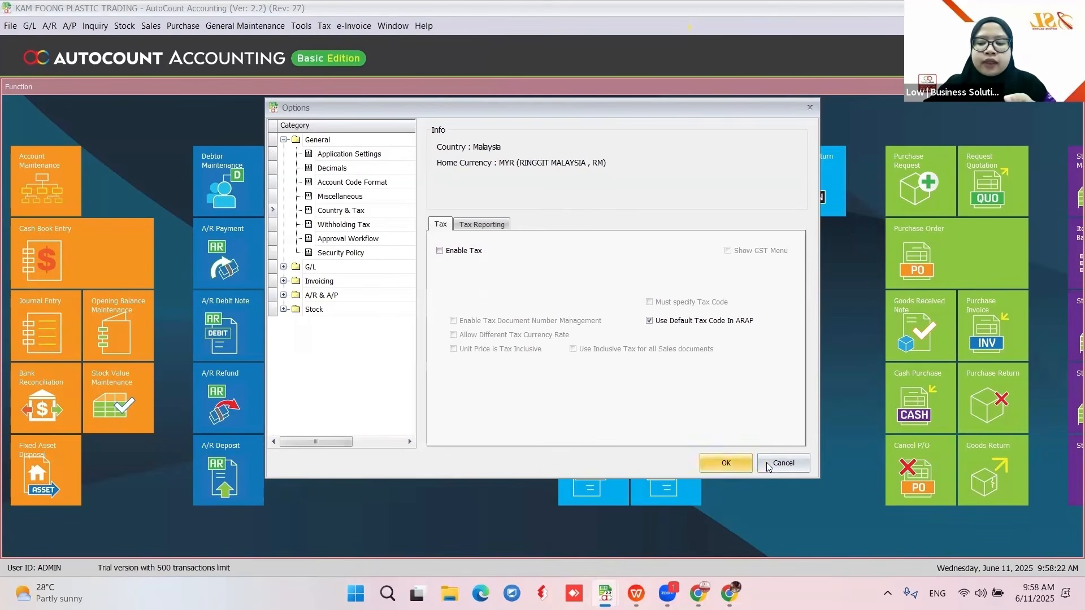
pyautogui.click(782, 462)
# - Reopen KAM FOONG's e-Invoice Setting, showing start date 01/07/2025, enabled but not activated
pyautogui.click(354, 27)
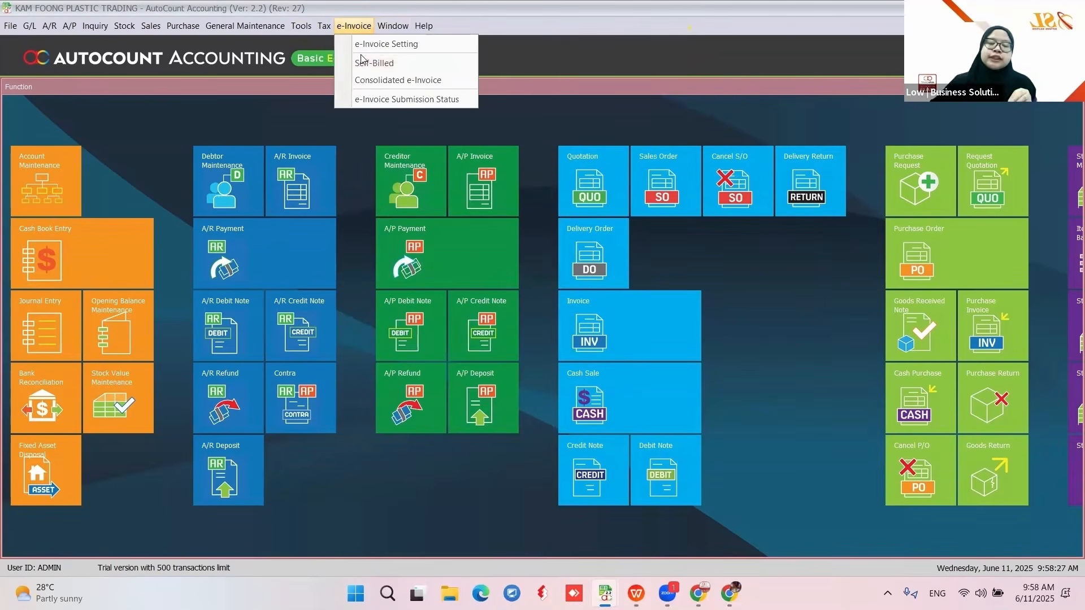
pyautogui.click(304, 30)
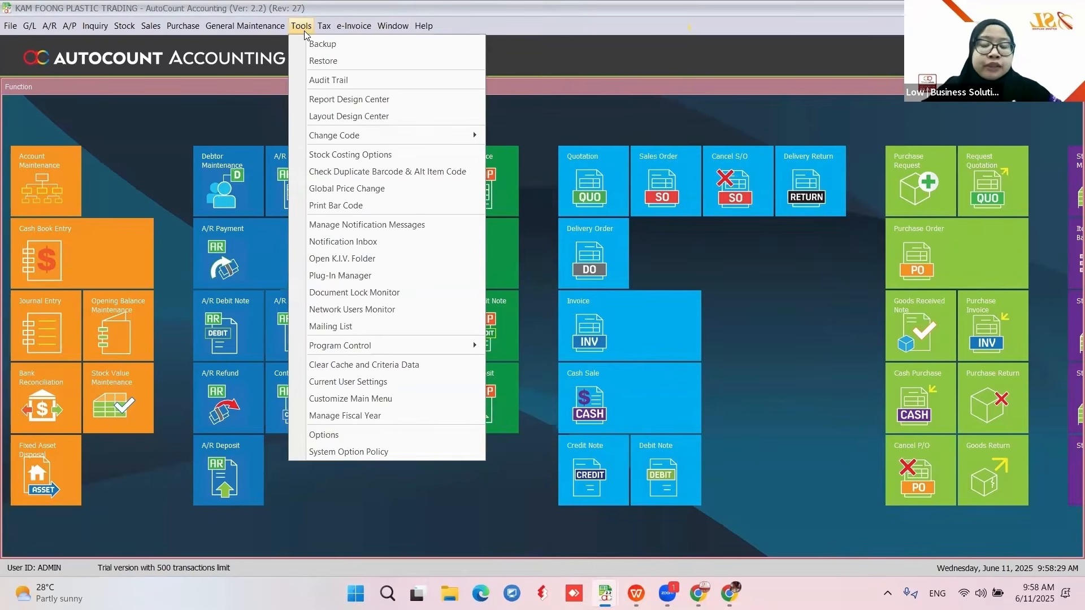
pyautogui.click(566, 62)
pyautogui.click(345, 27)
pyautogui.click(354, 50)
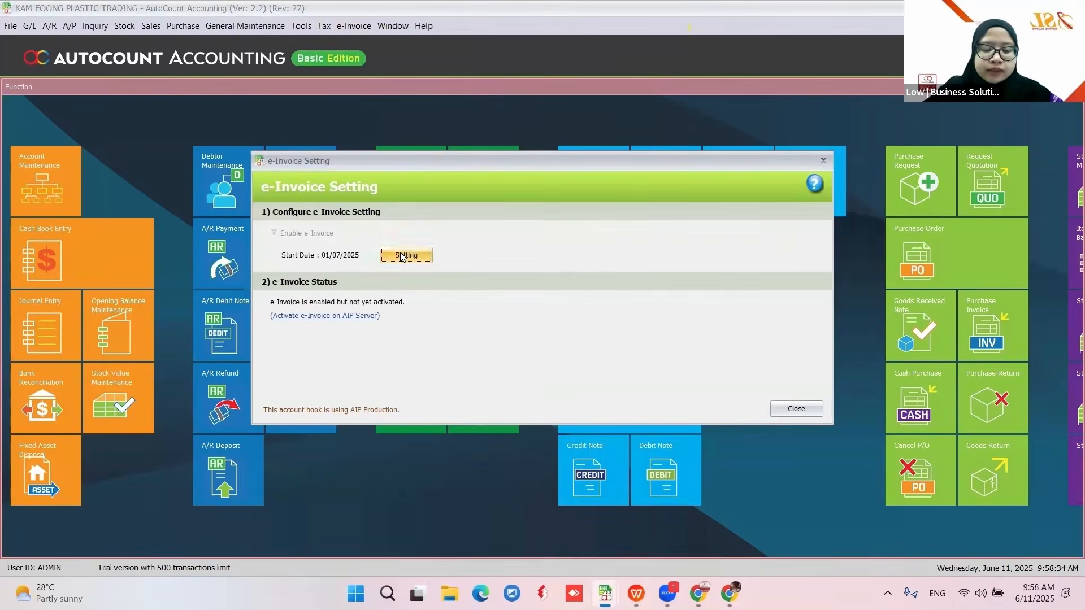
# - Enable auto email for validated e-Invoices and choose Invoice (Malaysia e-Invoice) as the invoice report
pyautogui.click(407, 255)
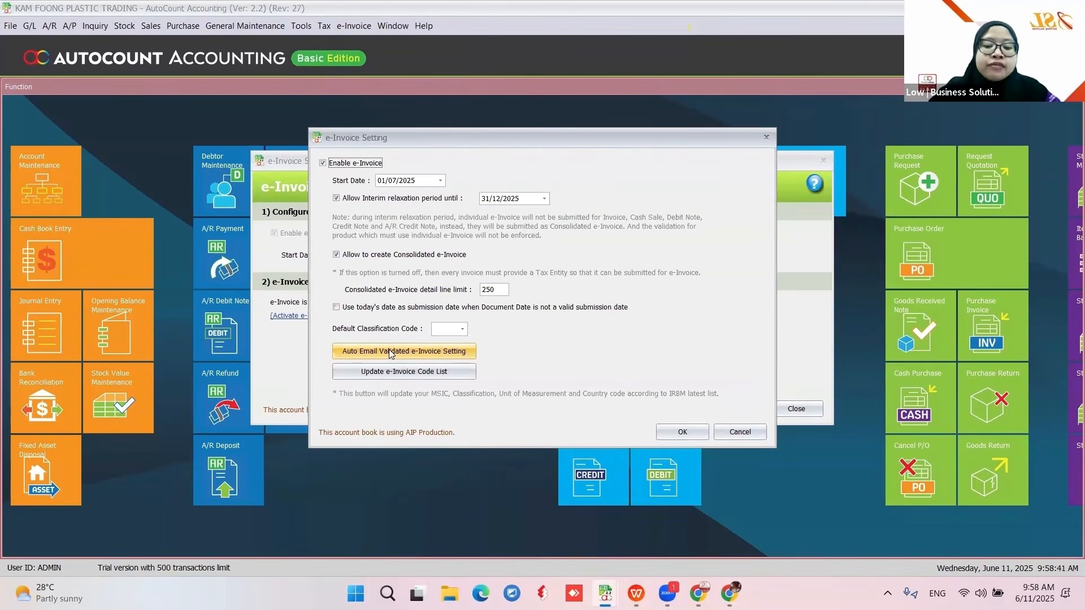
pyautogui.click(452, 360)
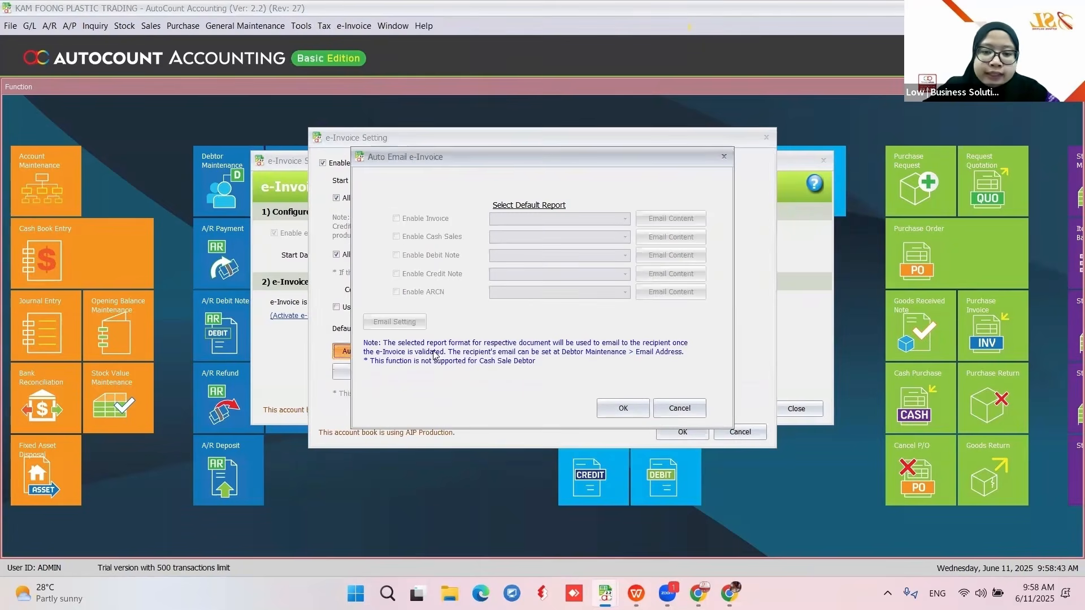
pyautogui.click(367, 184)
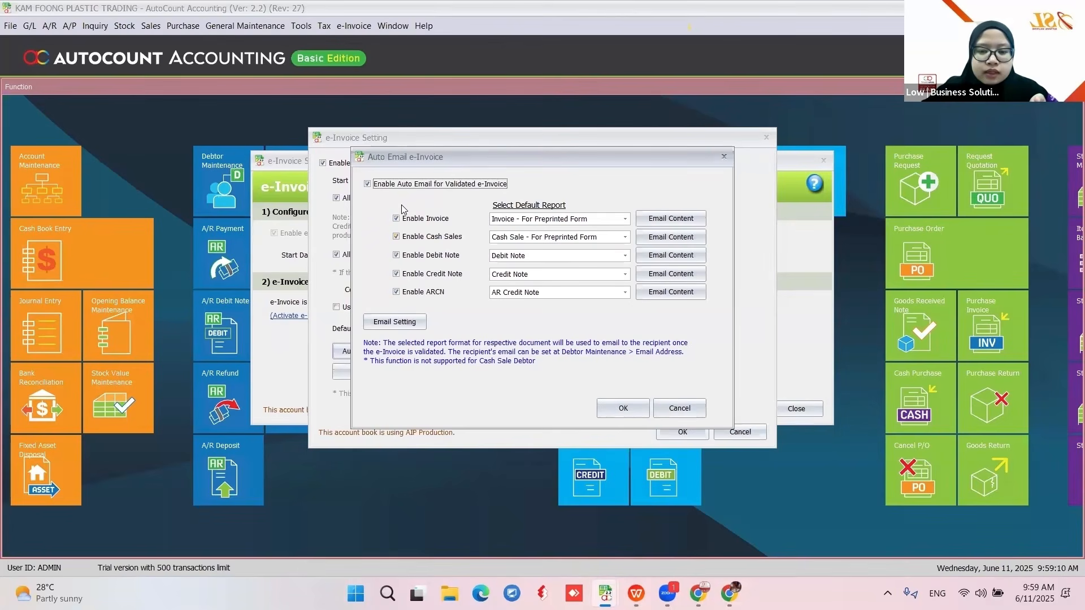
pyautogui.click(561, 223)
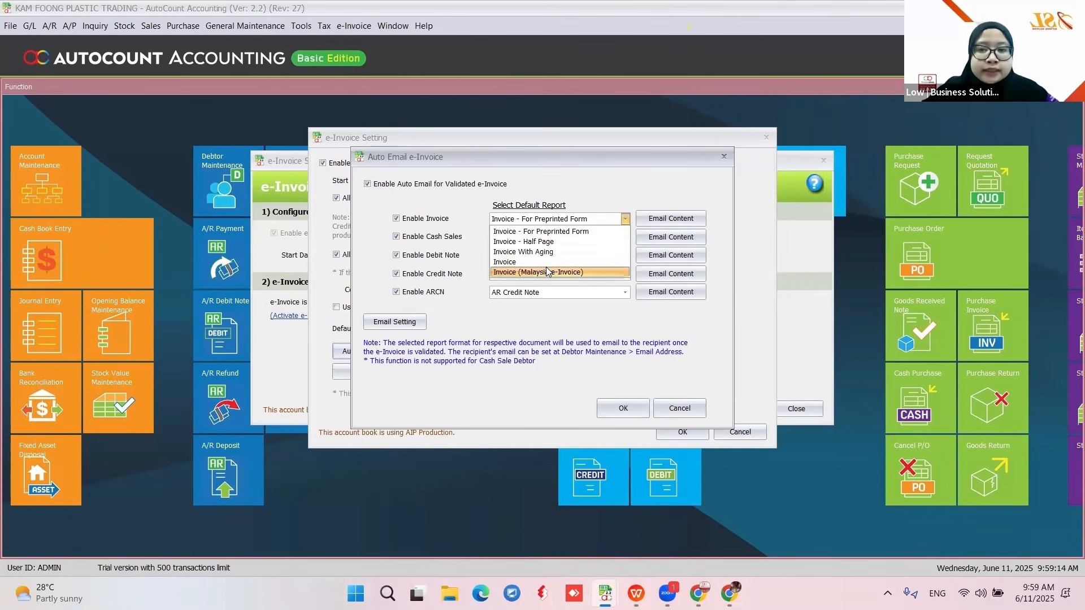
pyautogui.click(547, 271)
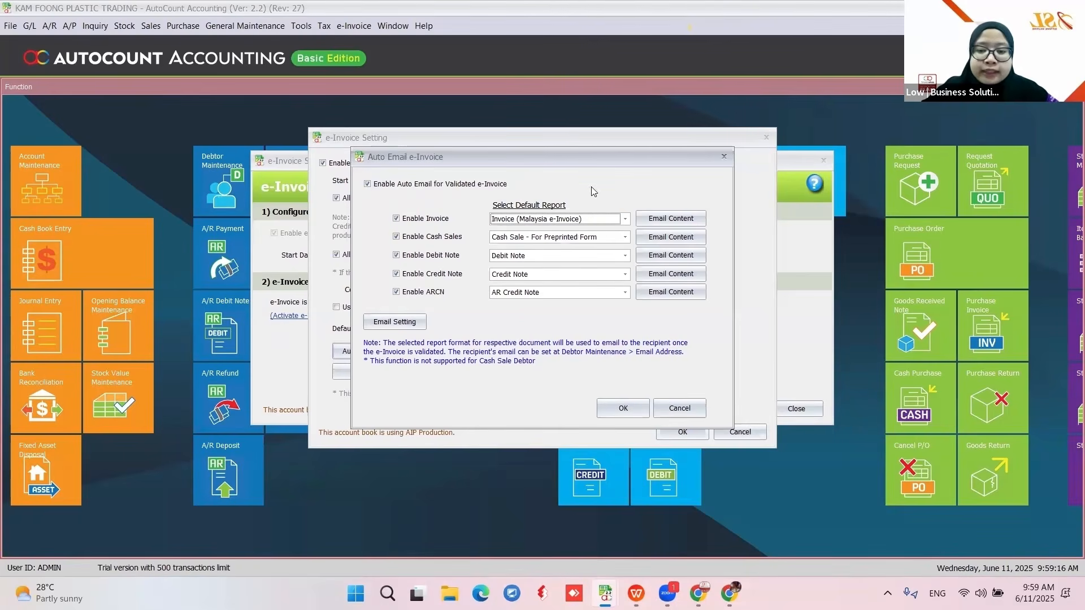
pyautogui.click(591, 222)
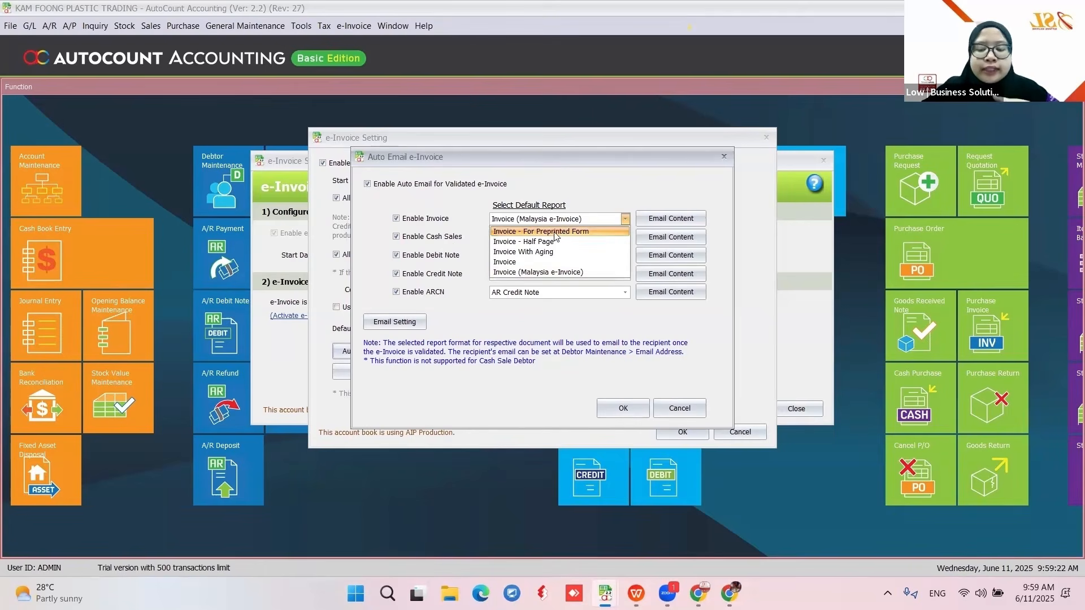
pyautogui.click(604, 182)
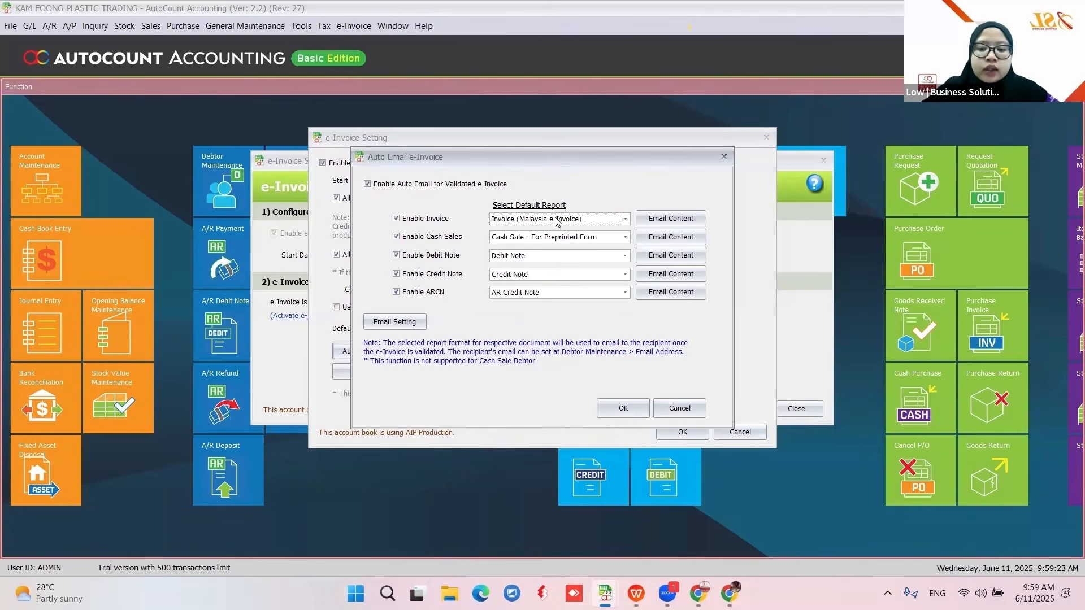
pyautogui.click(394, 322)
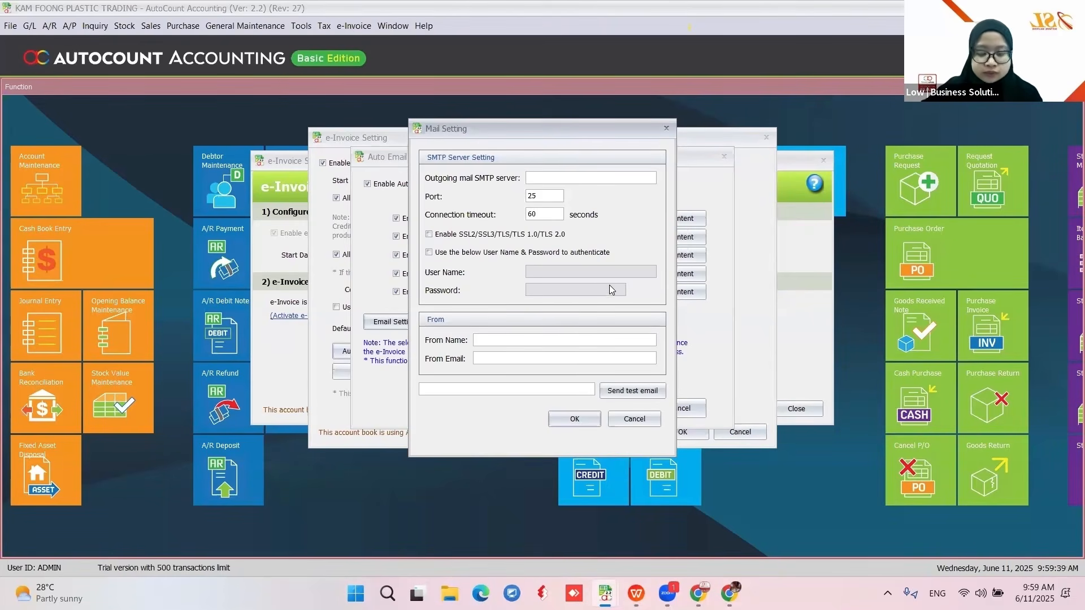
pyautogui.click(635, 418)
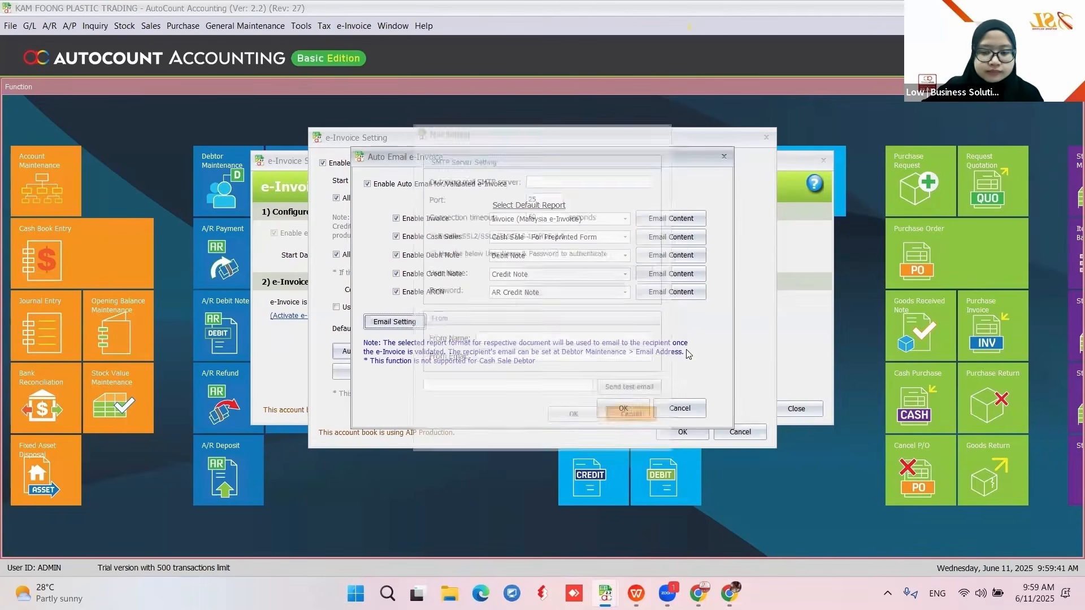
pyautogui.click(678, 410)
# - Answer the auto email save prompt, then update the e-Invoice code list to IRBM's latest codes
pyautogui.click(481, 313)
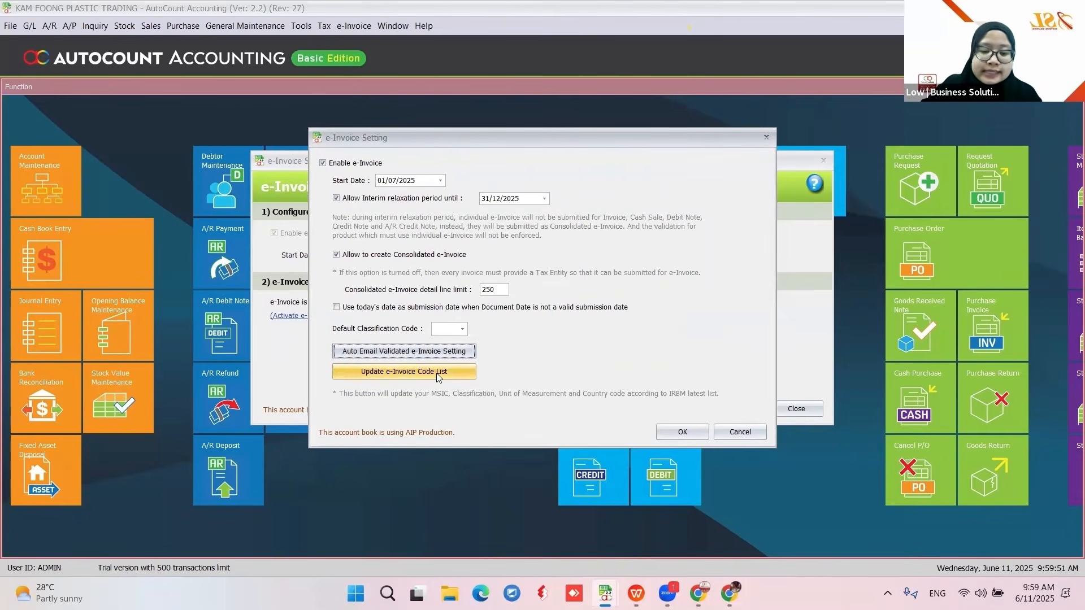
pyautogui.click(367, 373)
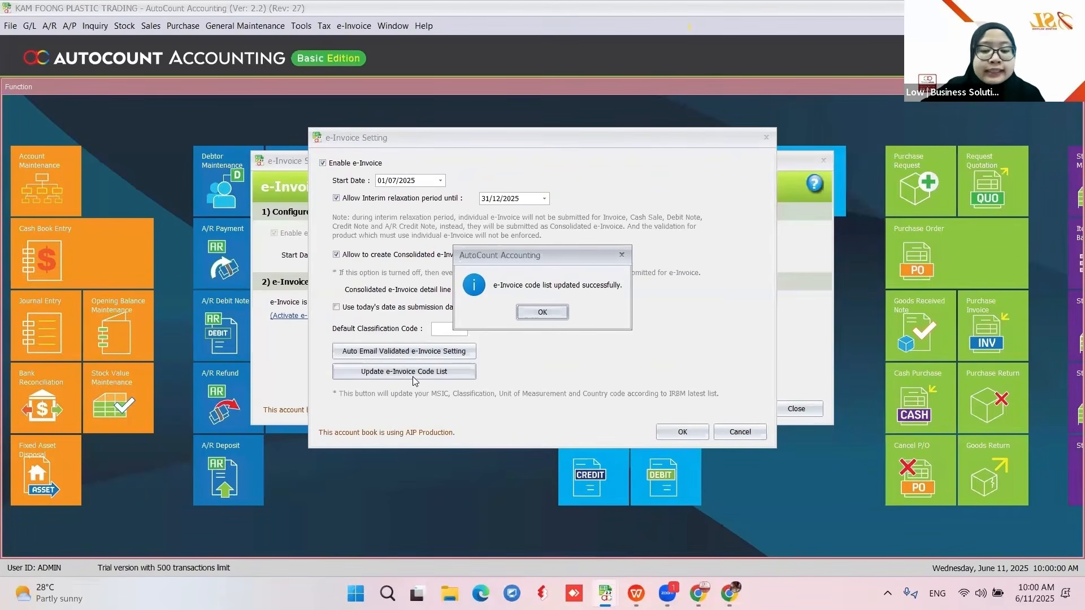
pyautogui.click(542, 310)
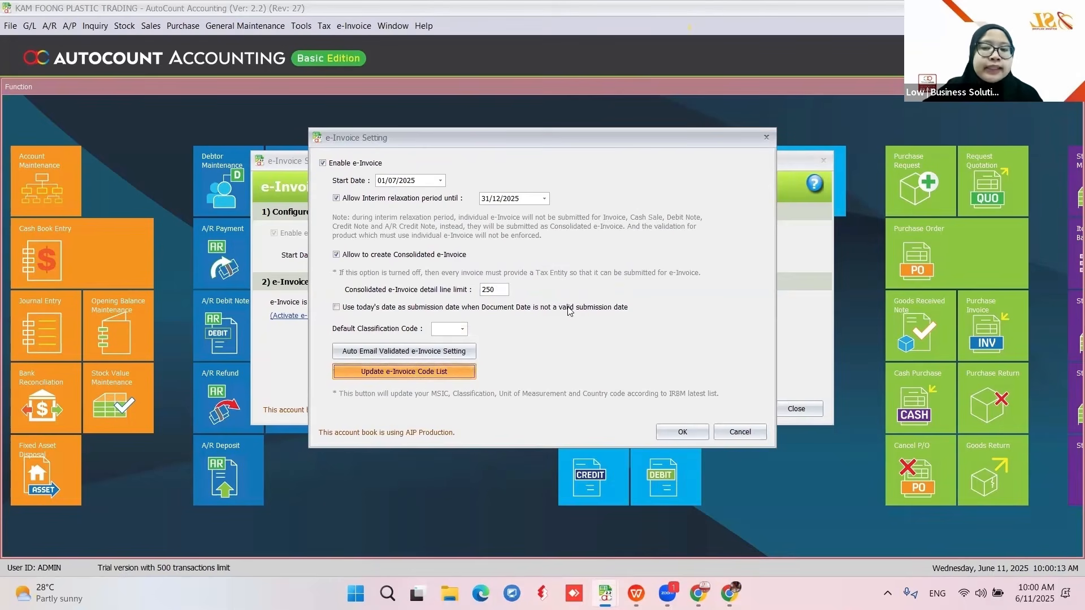
pyautogui.click(547, 312)
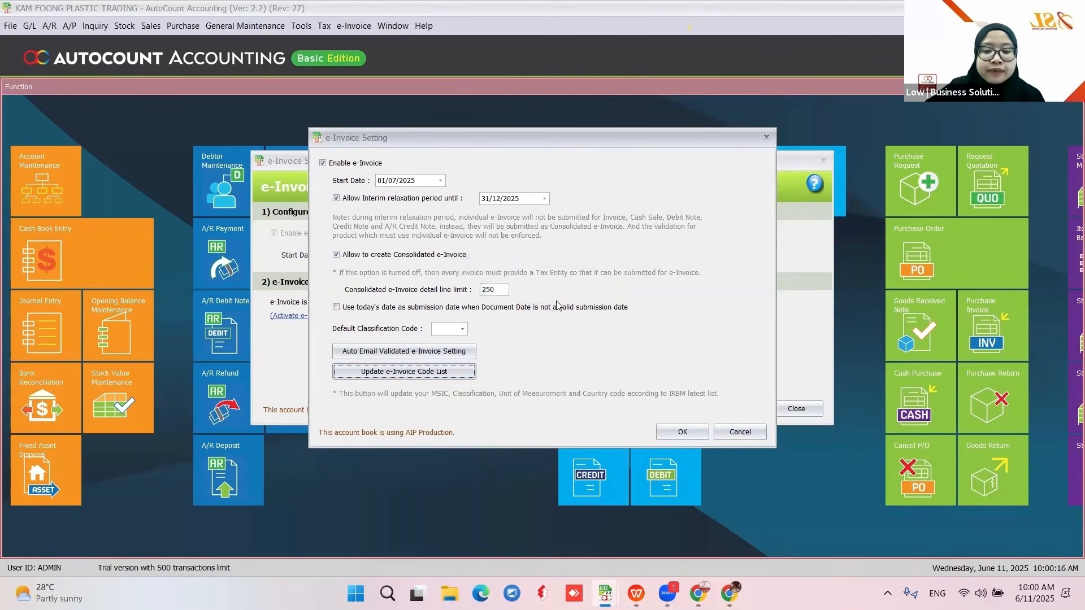
# - Cancel the e-Invoice options and bring up the Activate e-Invoice (MyInvois Portal) form, still Inactive
pyautogui.click(740, 432)
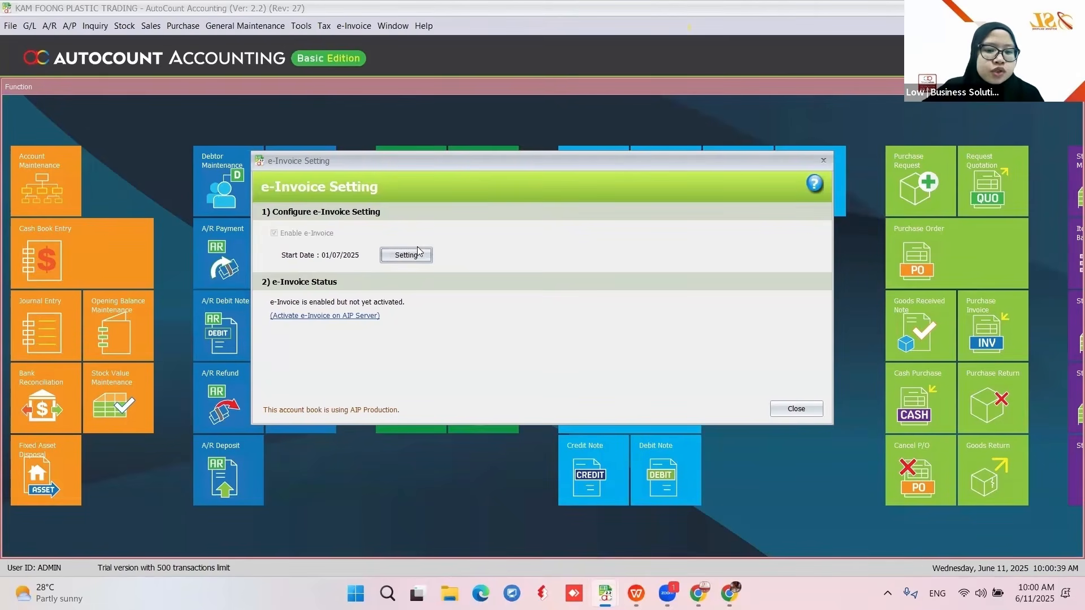
pyautogui.click(323, 319)
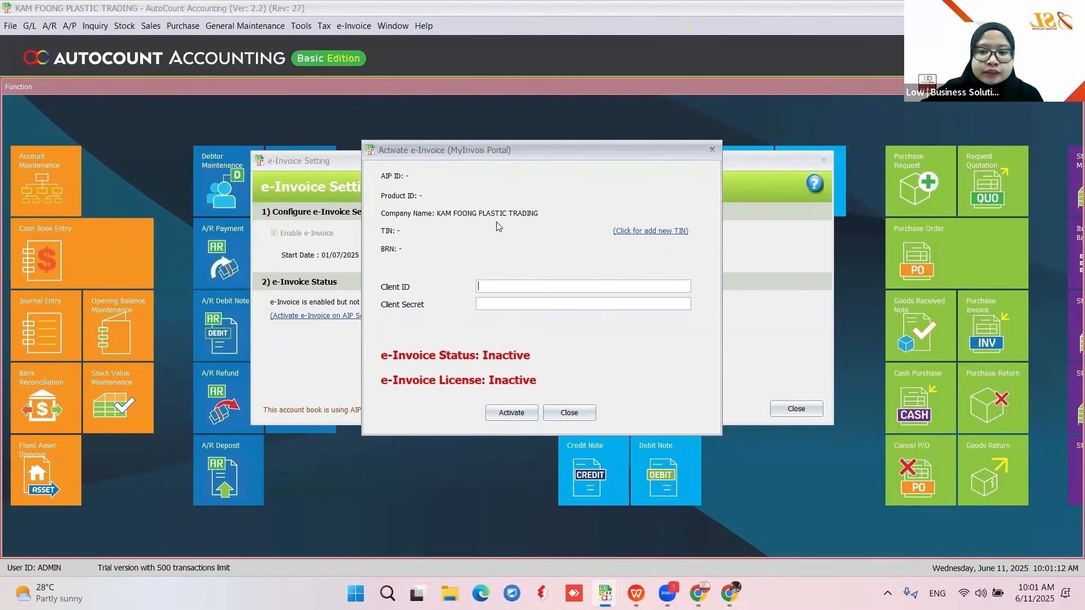
pyautogui.click(630, 232)
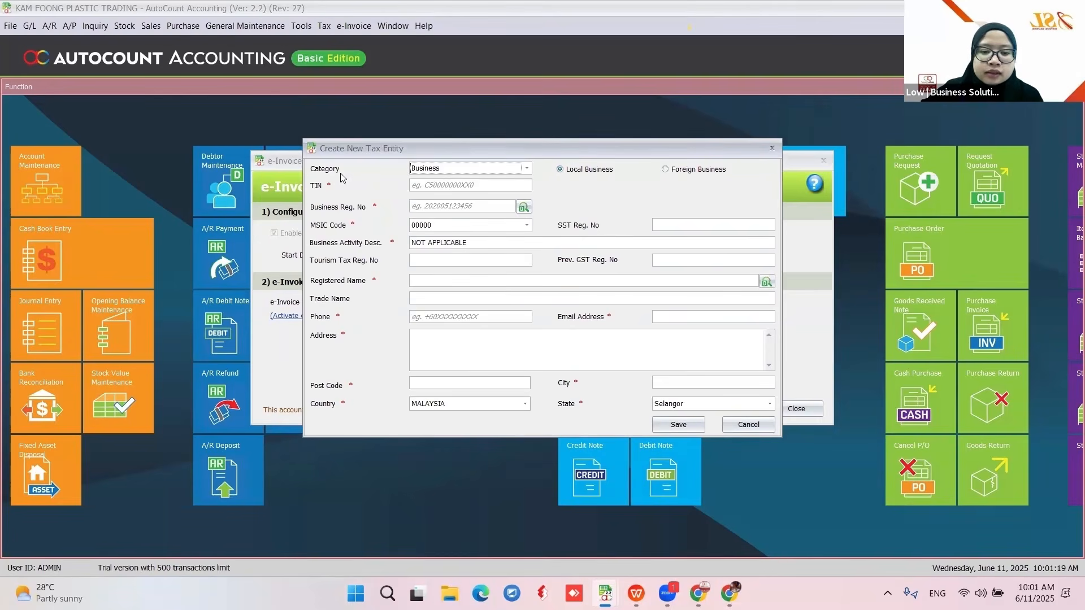
pyautogui.click(446, 171)
pyautogui.click(435, 207)
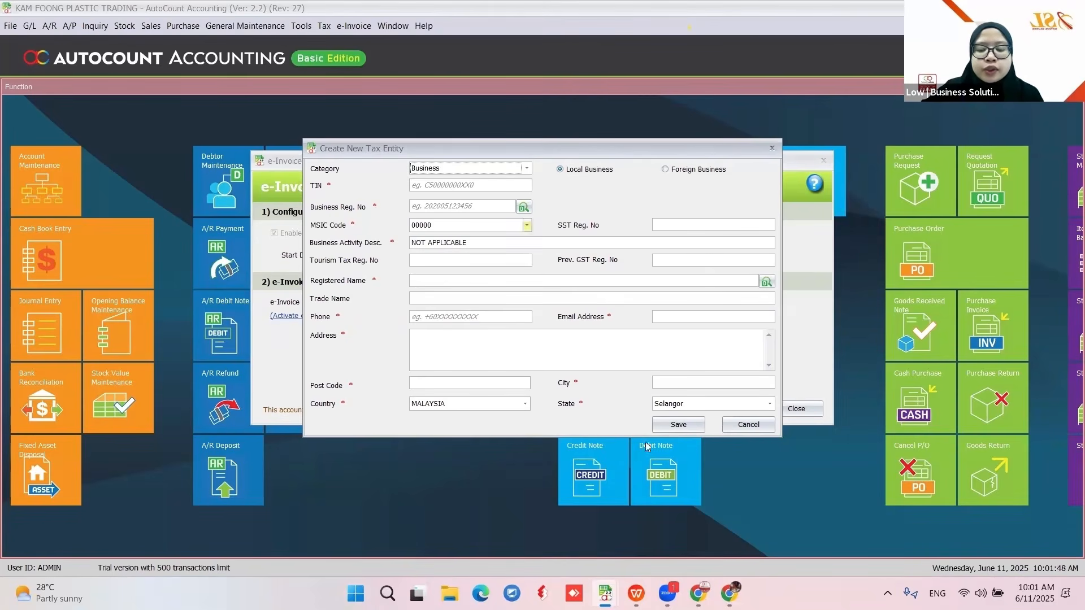
pyautogui.click(730, 431)
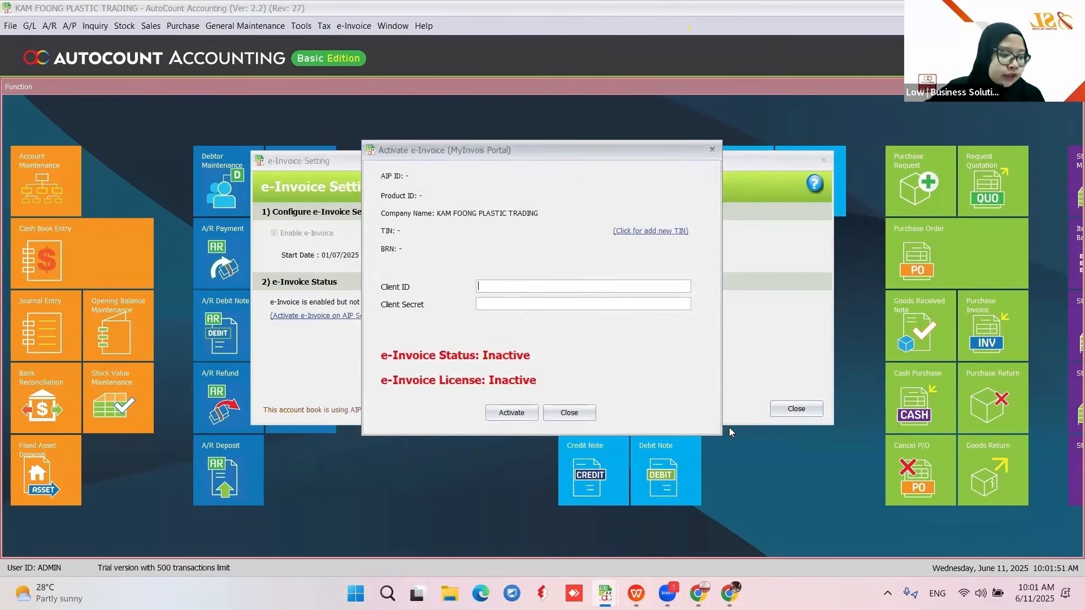
# - Close the Activate e-Invoice (MyInvois Portal) dialog and then the e-Invoice Setting window
pyautogui.click(584, 413)
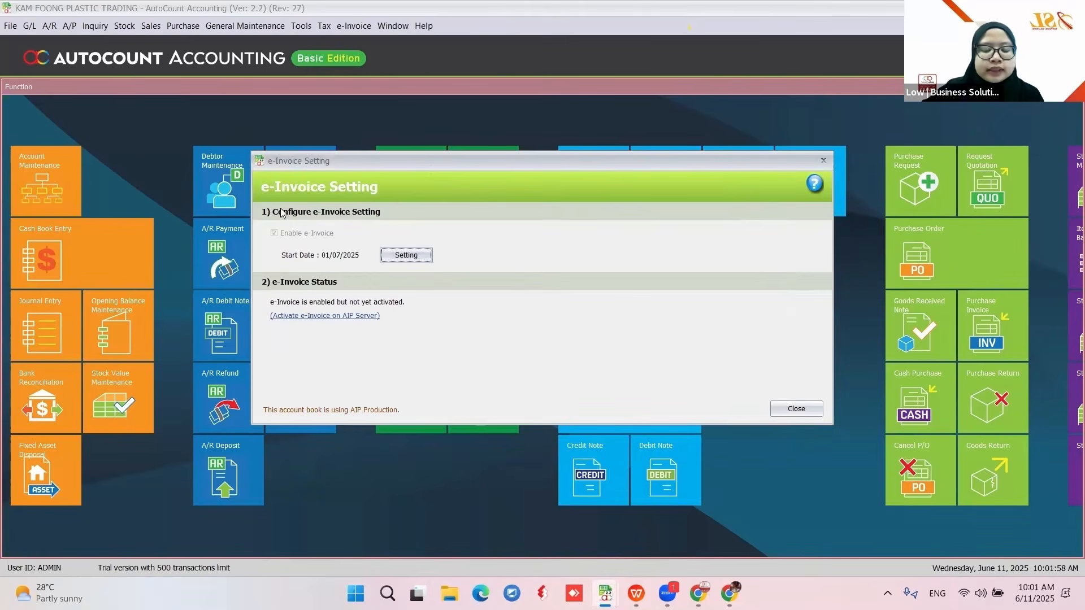
pyautogui.click(797, 408)
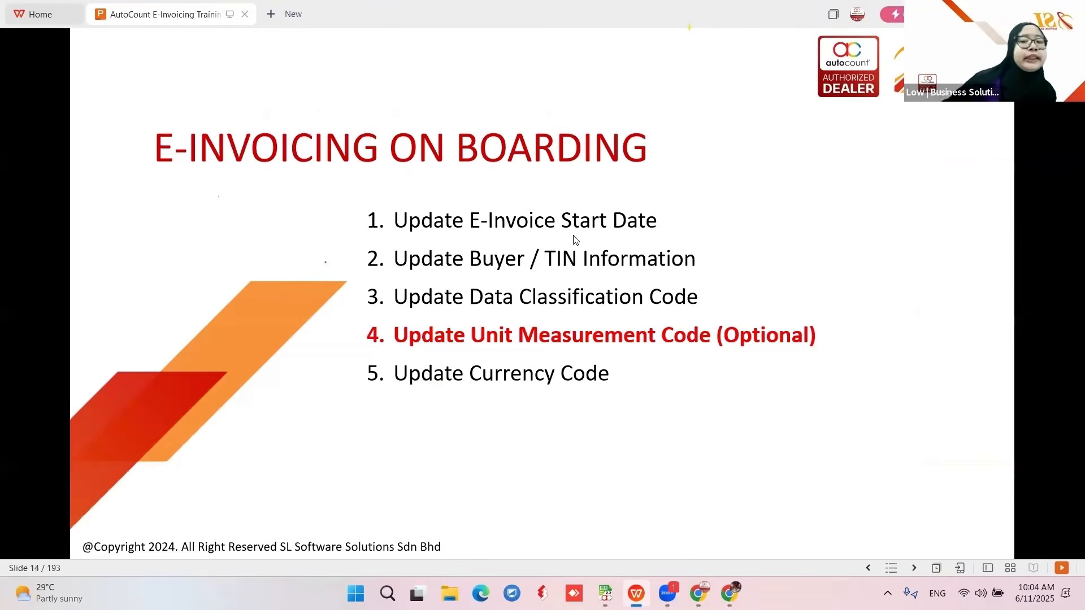
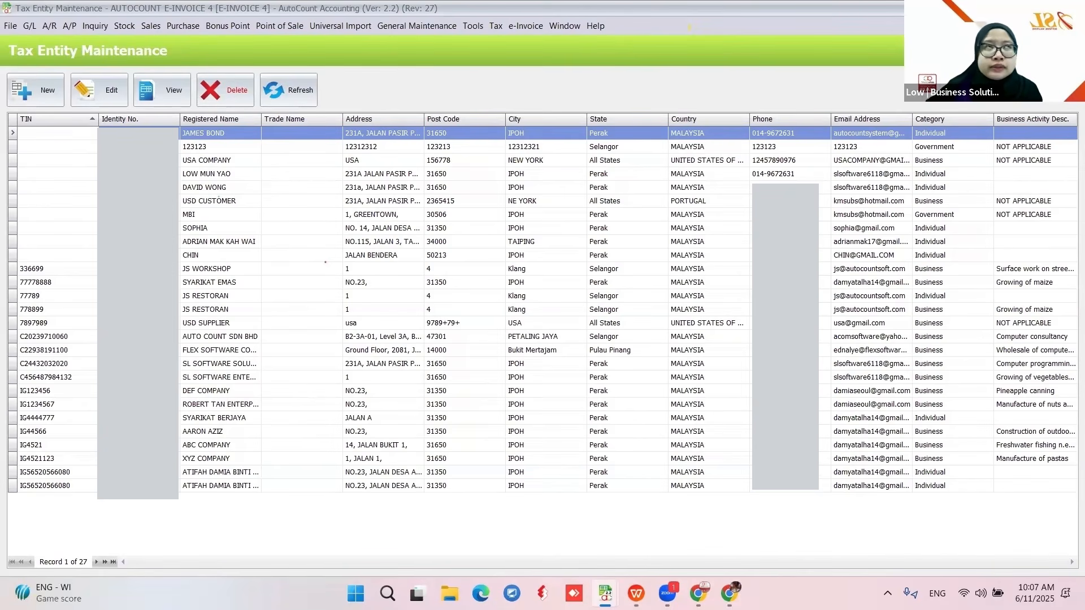
# - Close the Tax Entity Maintenance window, now holding 27 tax entity records
pyautogui.click(1071, 8)
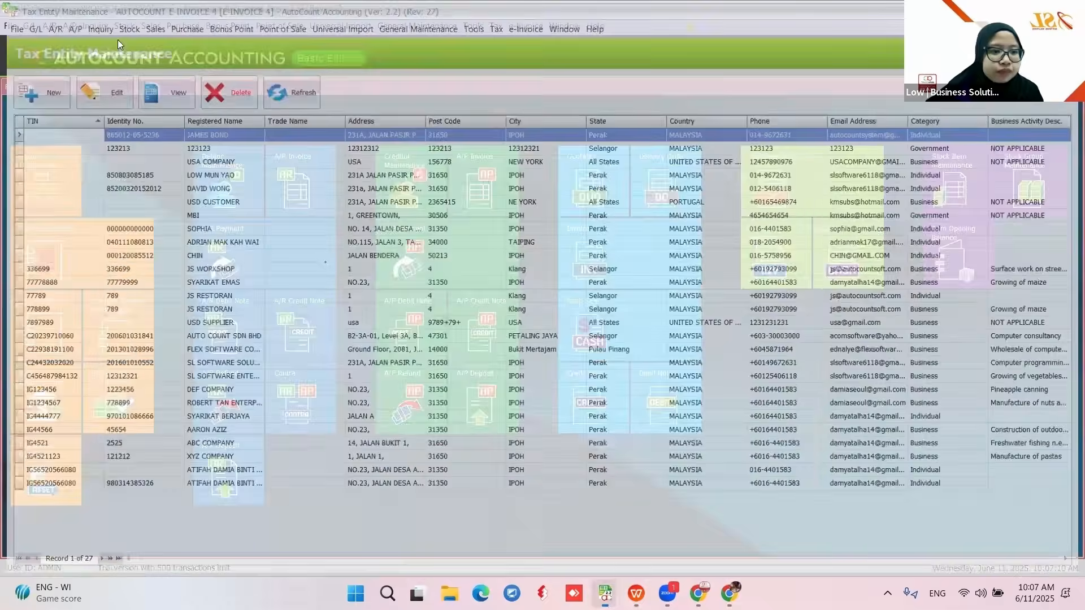
# - From A/R Debtor Maintenance, edit debtor 000-S002 SL SOFTWARE SOLUTIONS SDN BHD
pyautogui.click(52, 28)
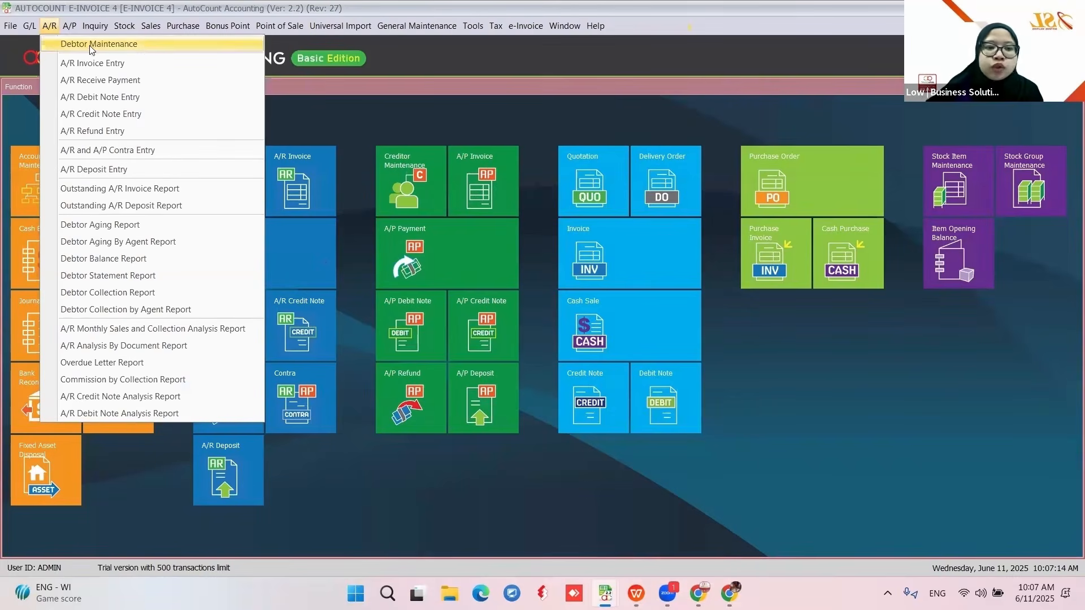
pyautogui.click(142, 45)
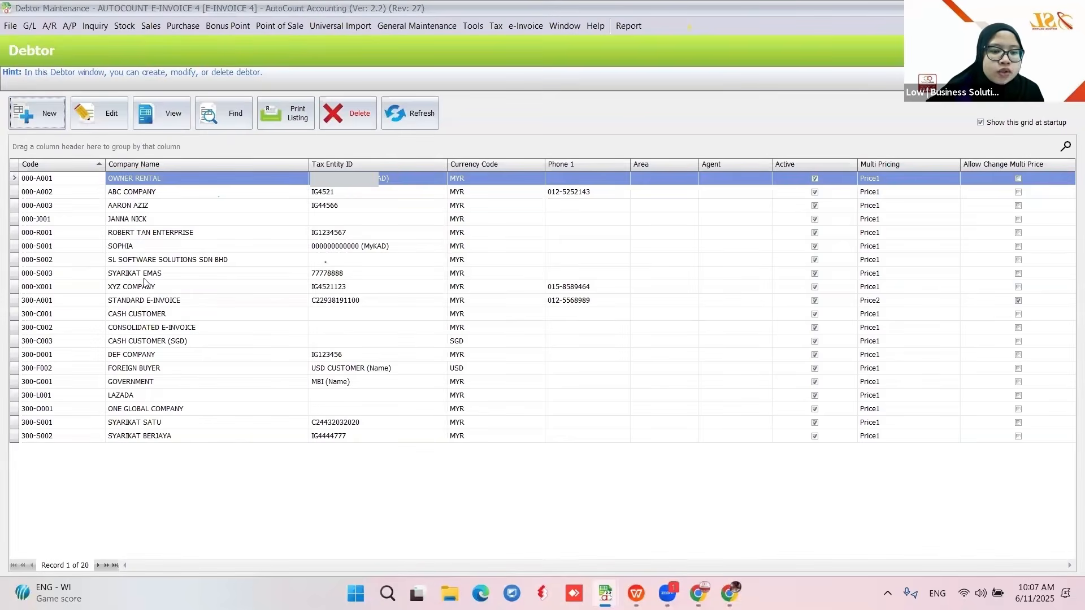
pyautogui.click(181, 263)
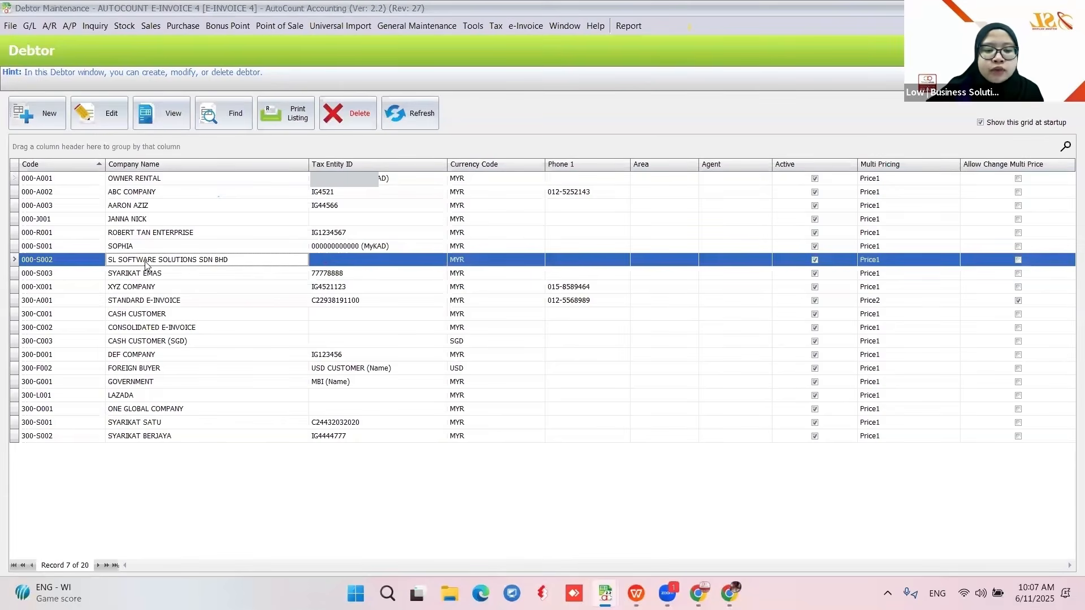
pyautogui.click(99, 116)
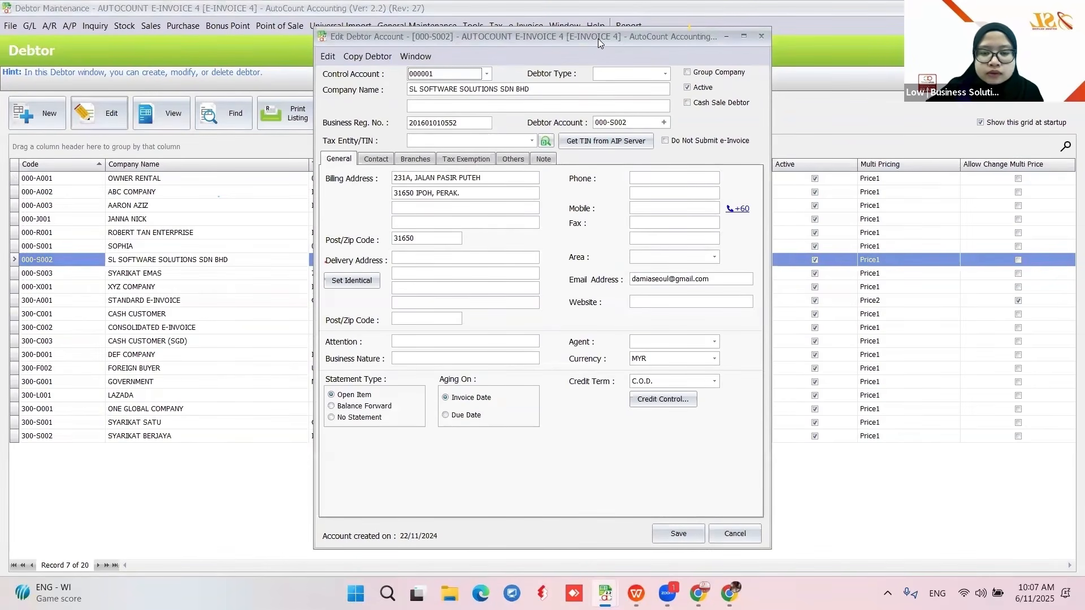
# - Choose Add New from the debtor's Tax Entity/TIN dropdown to create a tax entity
pyautogui.moveTo(598, 38); pyautogui.dragTo(590, 55)
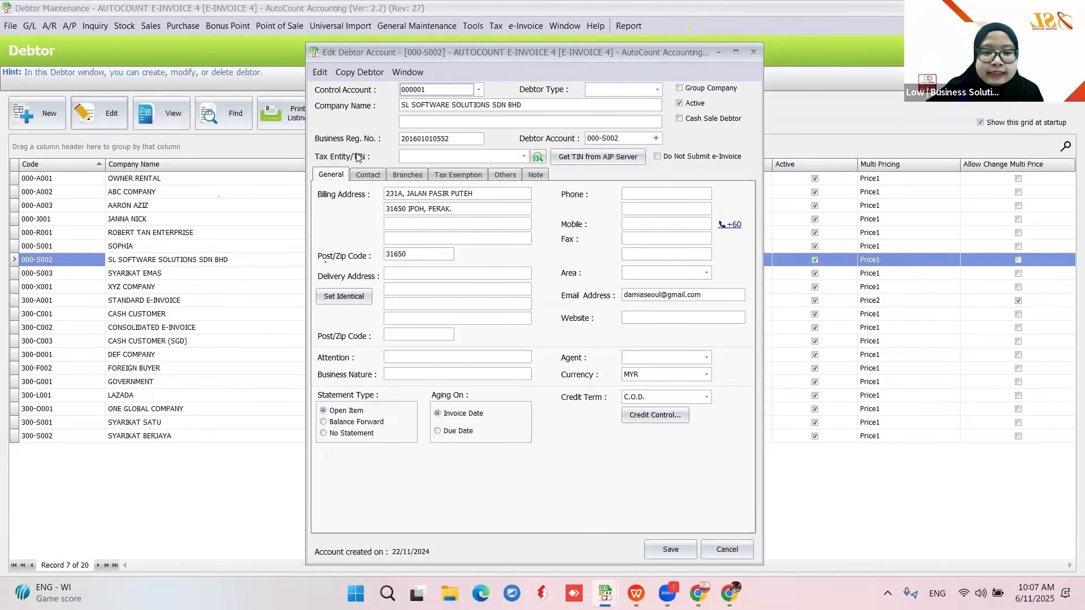
pyautogui.click(523, 157)
pyautogui.scroll(-3, 558, 277)
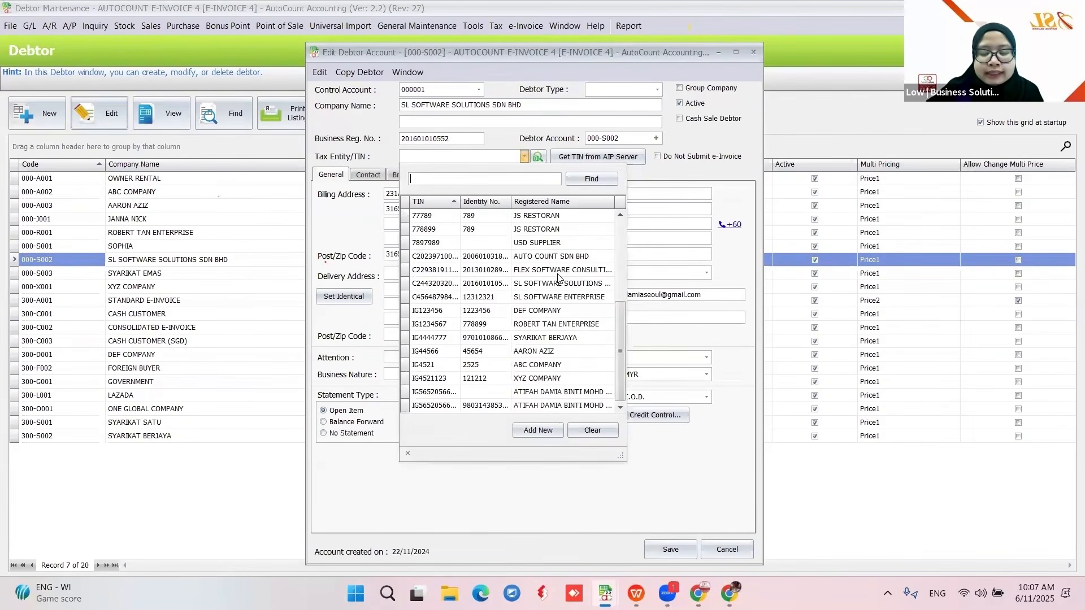
pyautogui.scroll(4, 558, 276)
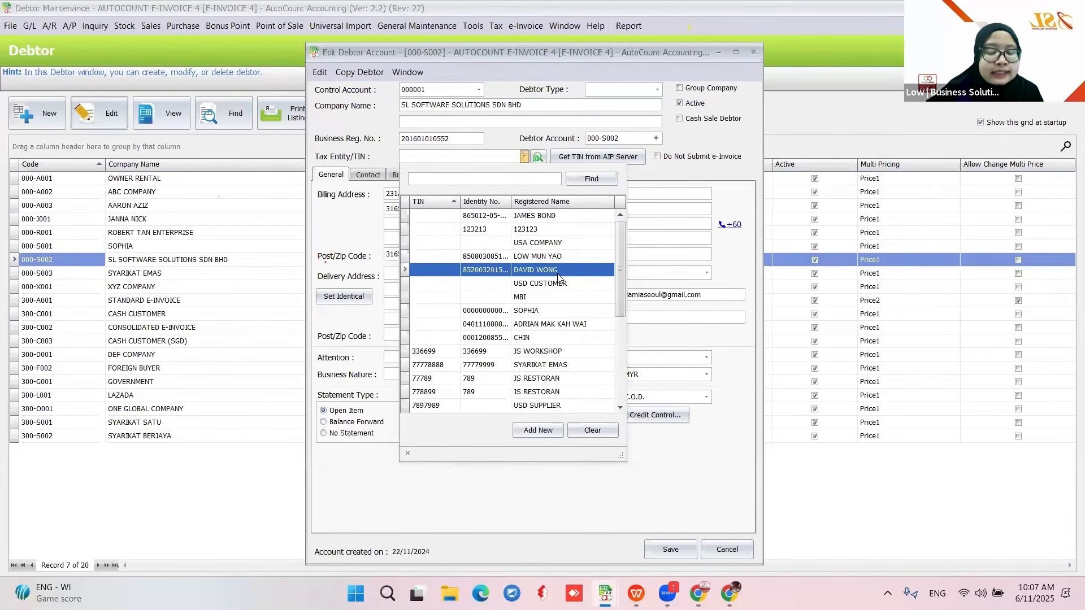
pyautogui.click(537, 433)
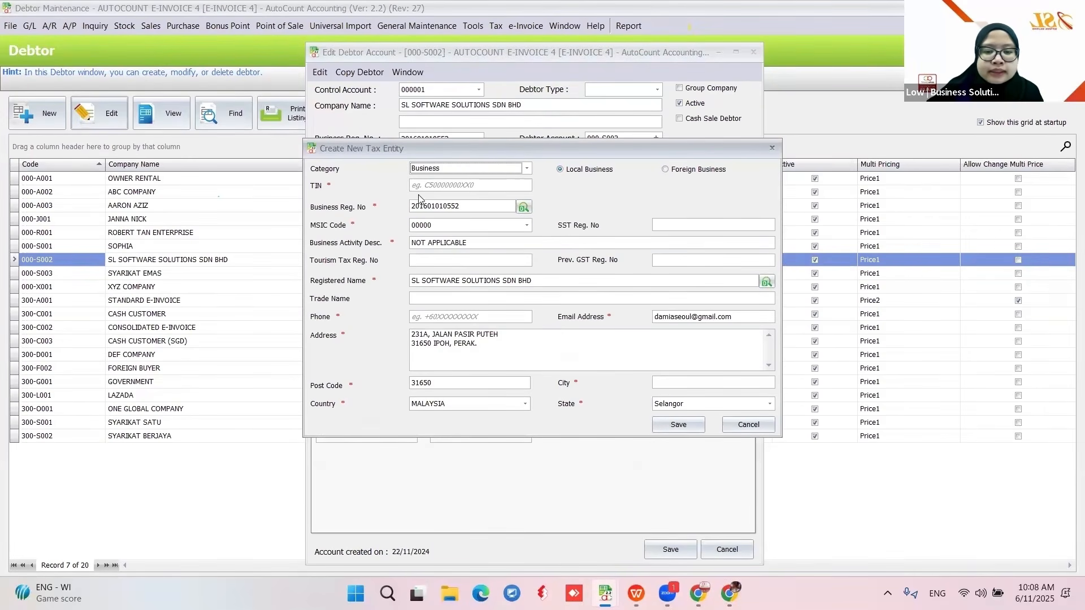
pyautogui.click(445, 168)
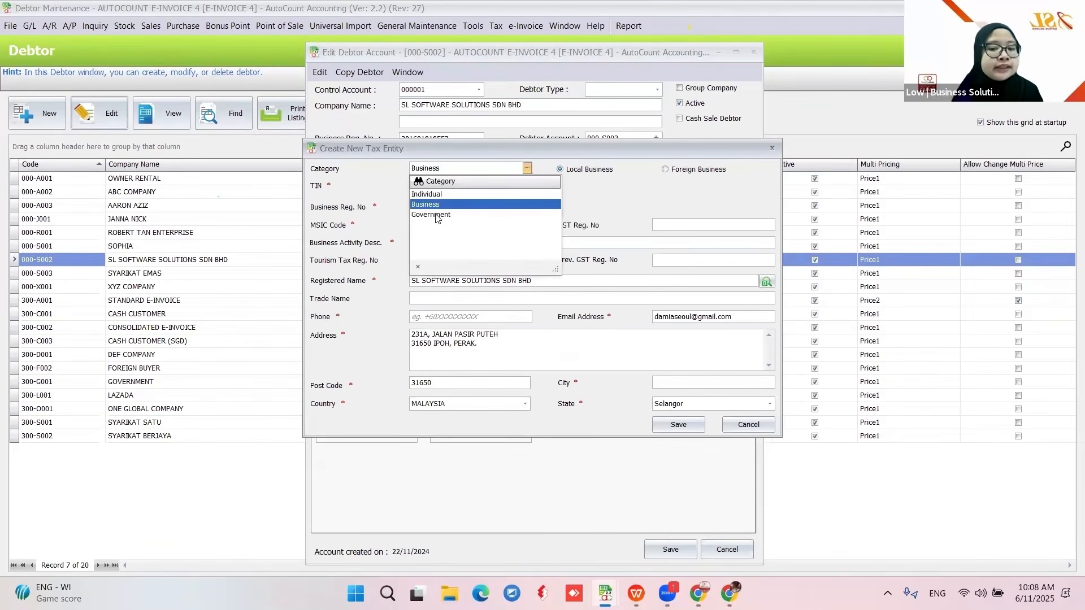
pyautogui.click(592, 216)
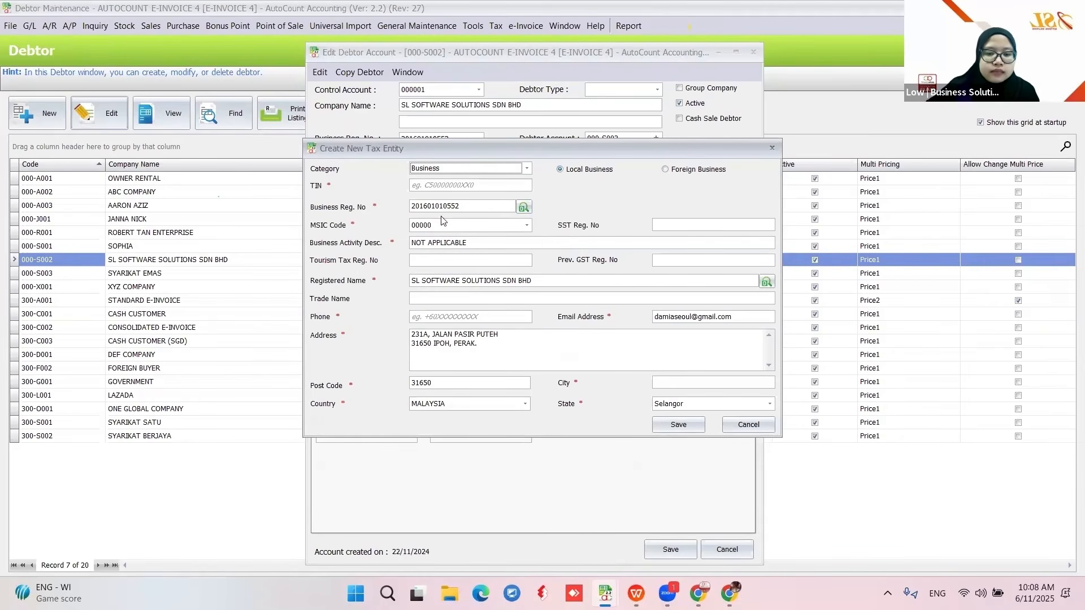
pyautogui.moveTo(523, 152); pyautogui.dragTo(517, 188)
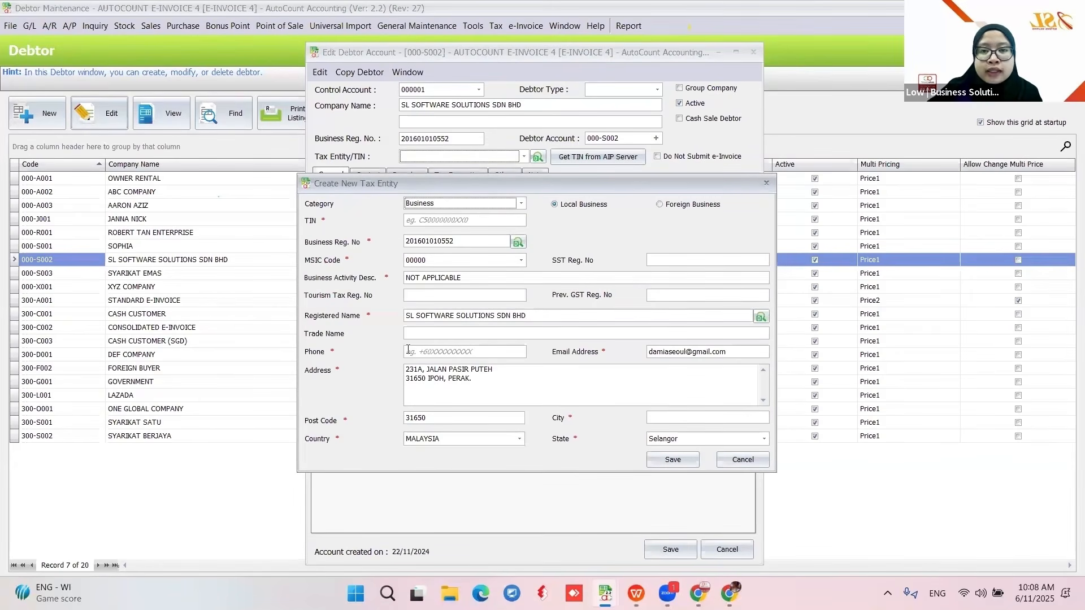
pyautogui.moveTo(514, 189); pyautogui.dragTo(530, 145)
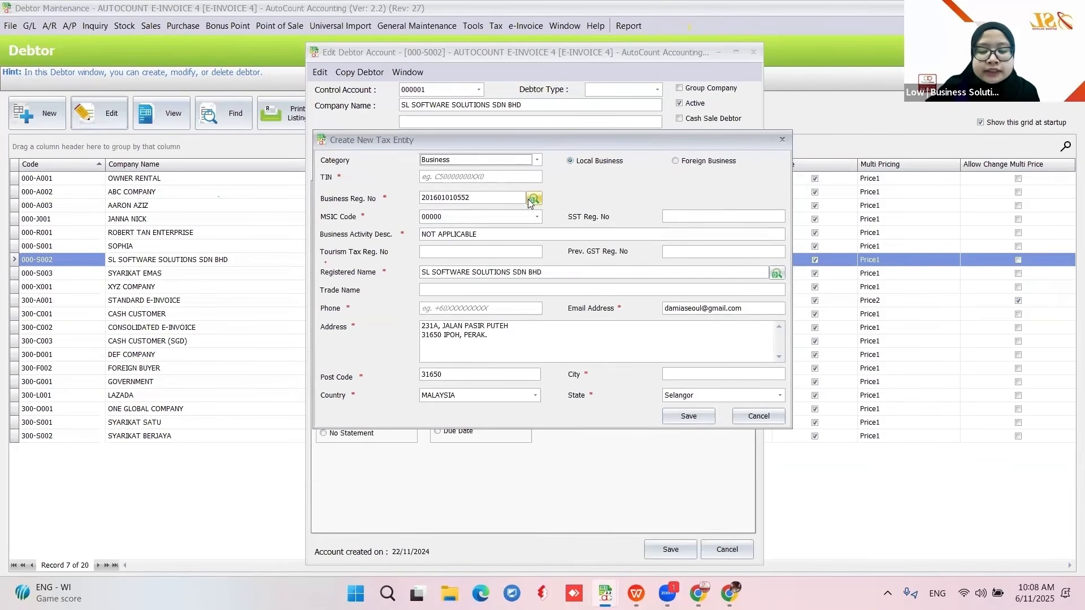
pyautogui.moveTo(477, 198); pyautogui.dragTo(402, 197)
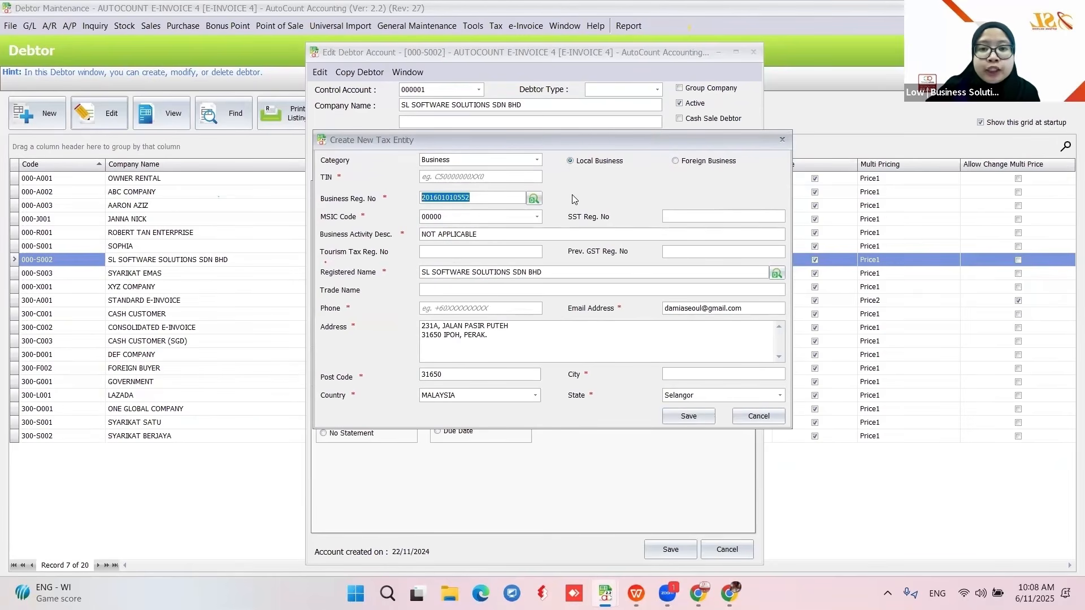
pyautogui.click(532, 202)
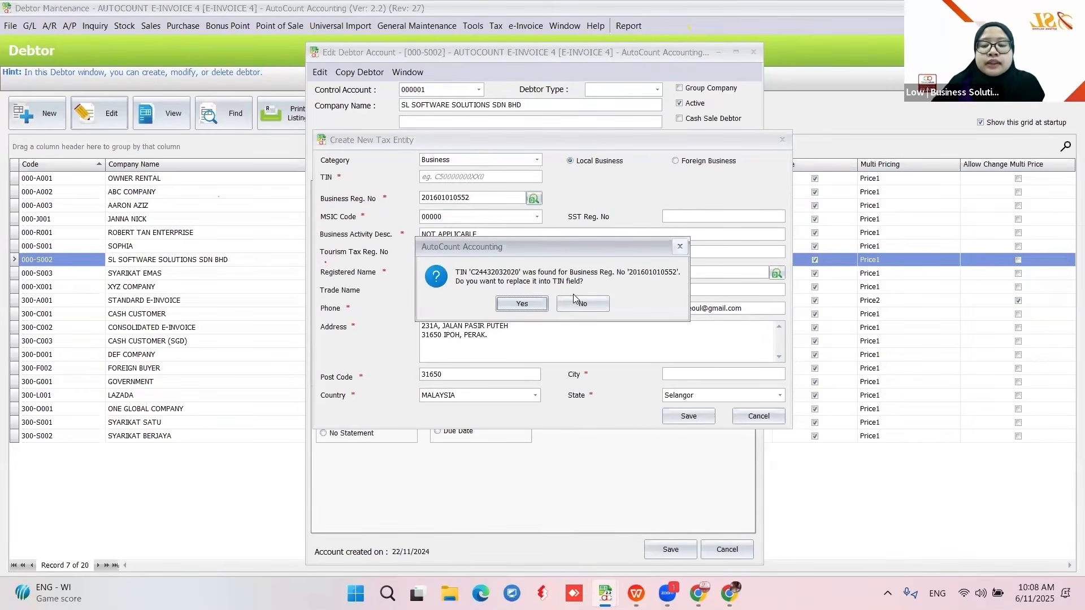
pyautogui.click(514, 306)
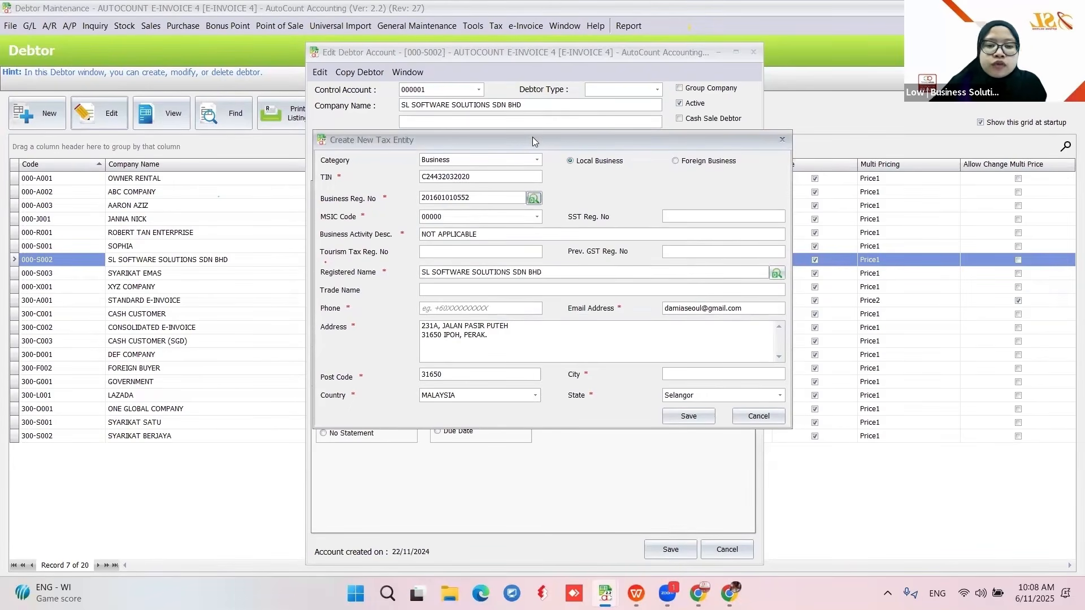
pyautogui.moveTo(532, 137); pyautogui.dragTo(499, 185)
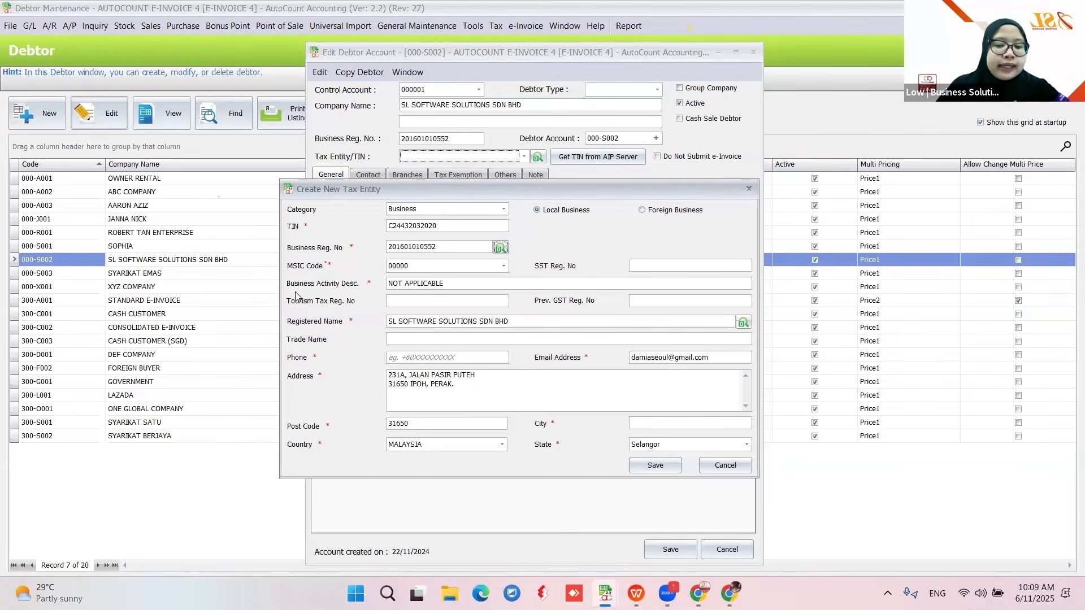
# - Set MSIC code 01133 (Growing of melons), enter the phone number, and clear address line 2
pyautogui.click(504, 266)
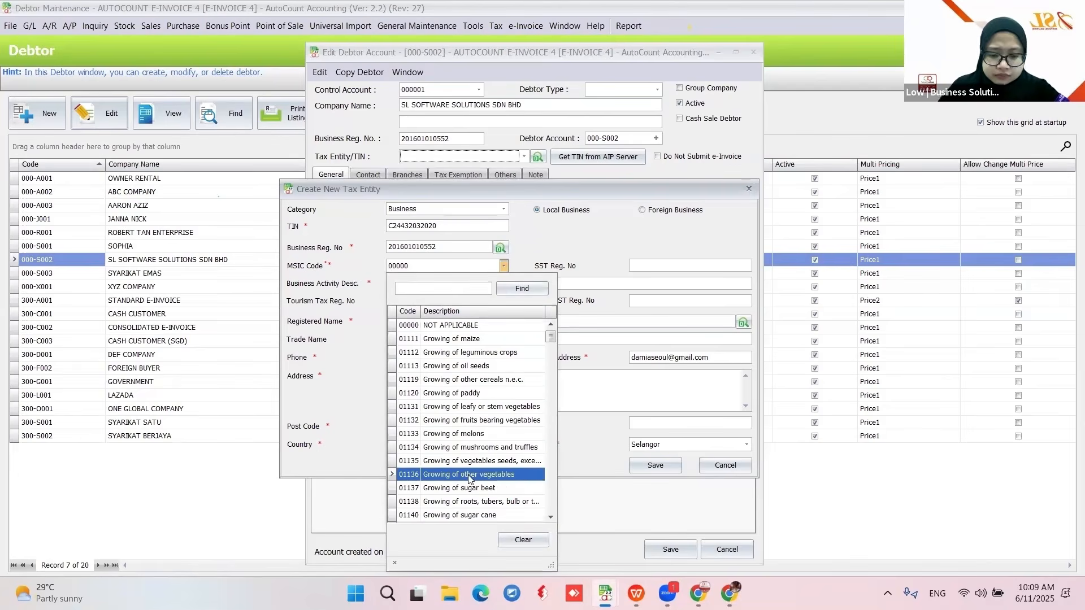
pyautogui.click(432, 434)
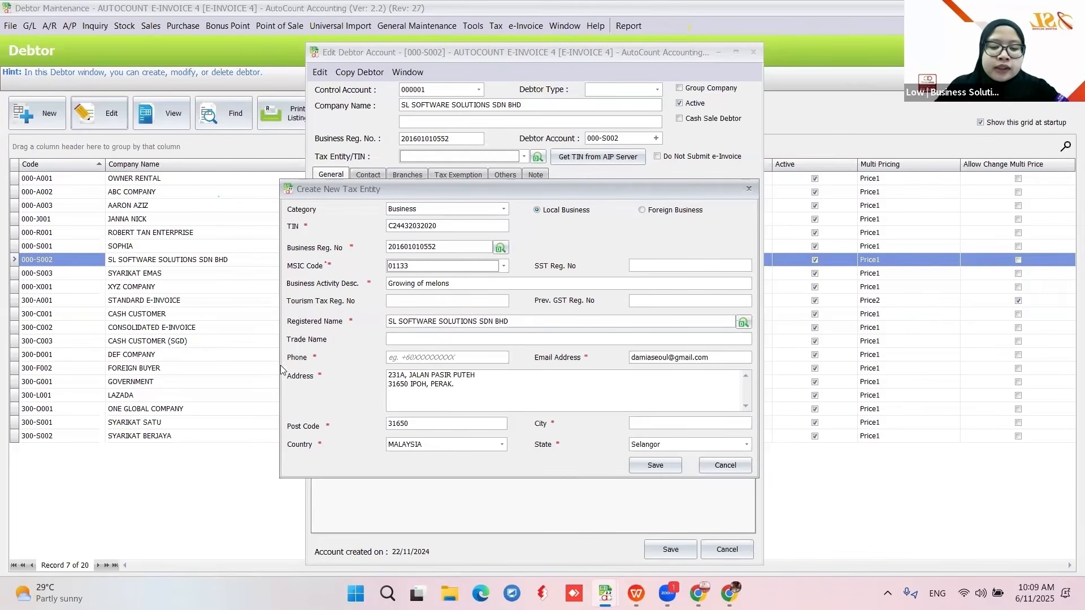
pyautogui.click(435, 357)
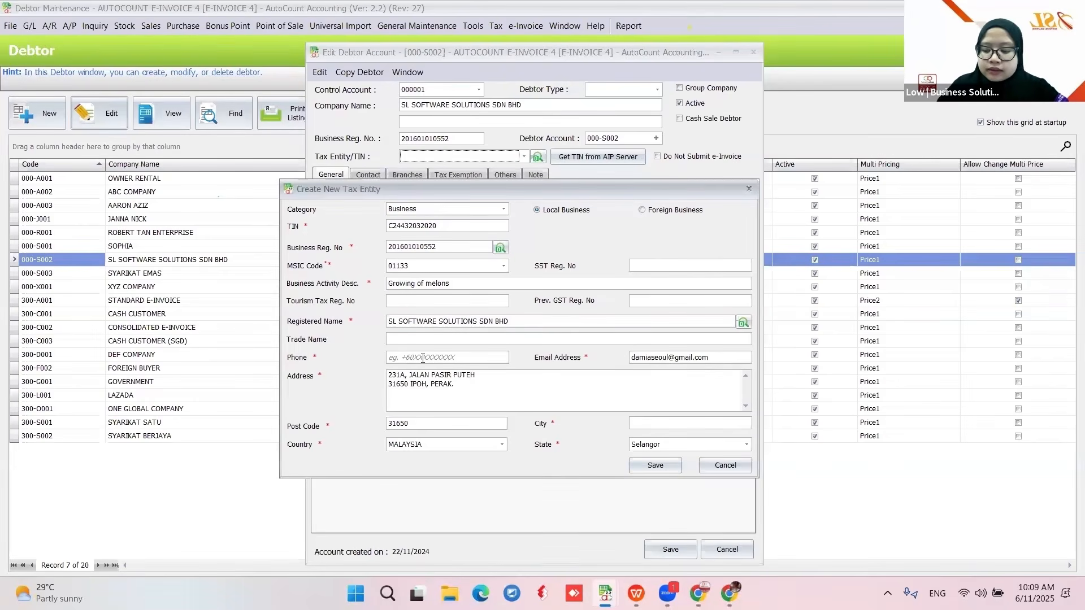
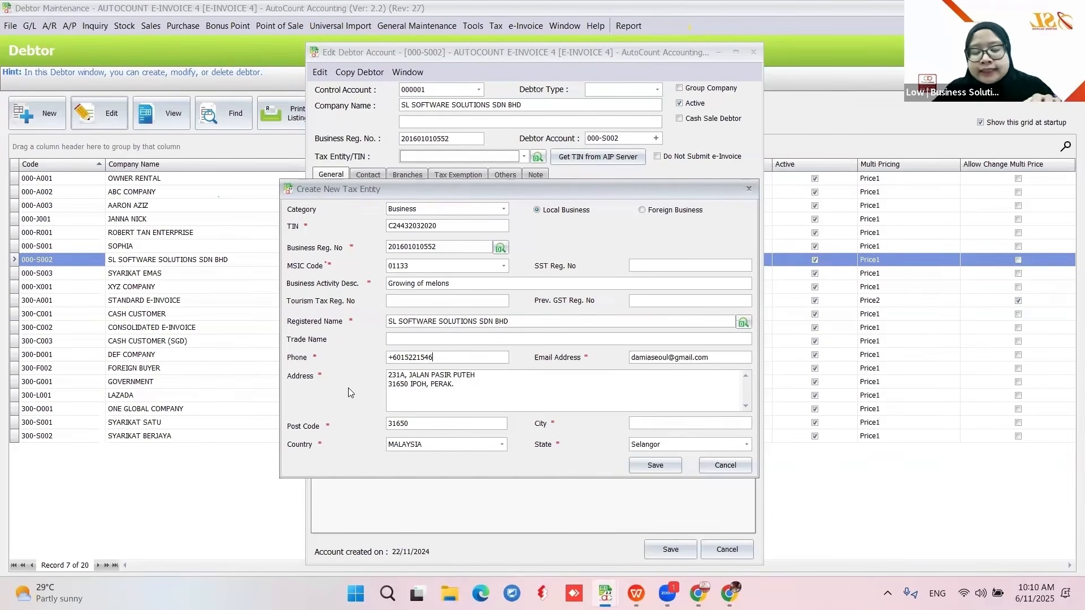
pyautogui.hotkey('shift', 'Home')
pyautogui.press('BackSpace')
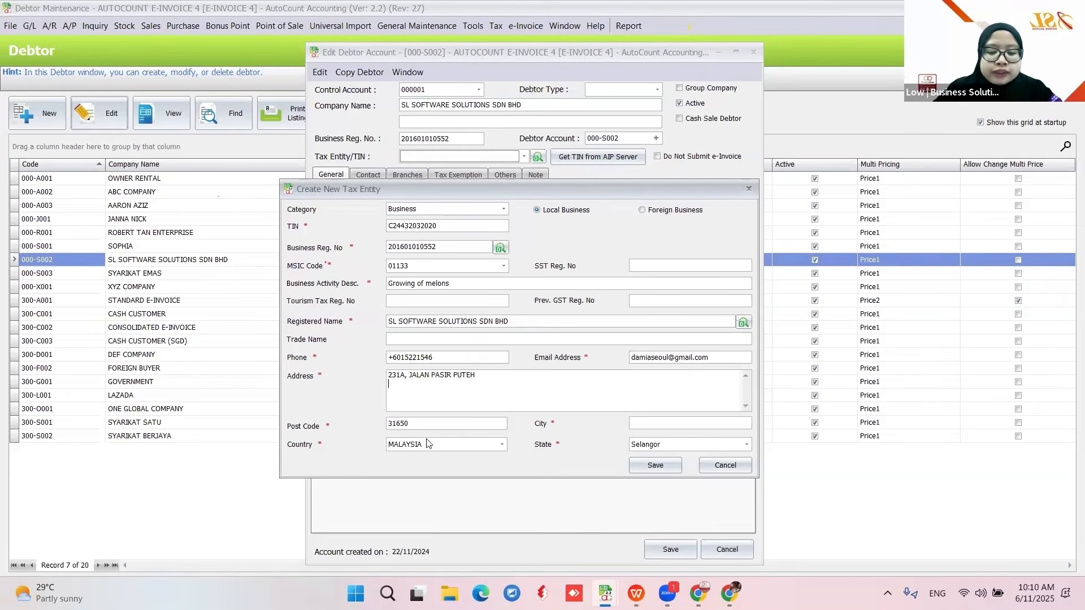
# - Enter city 'IPPOH', choose state Perak, then cancel the form without saving
pyautogui.click(643, 426)
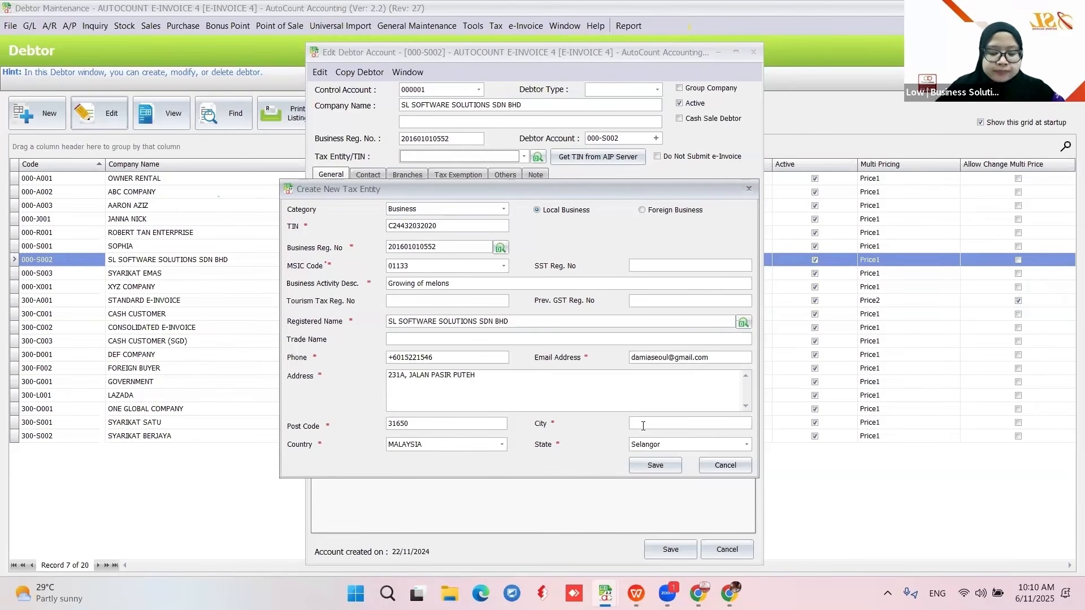
pyautogui.write('IPPOH')
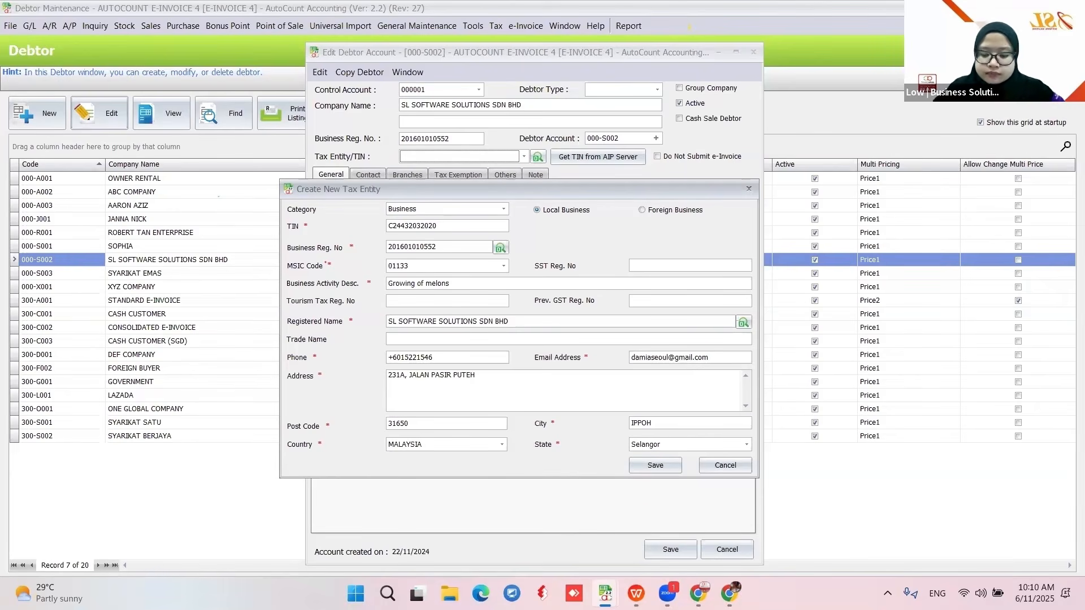
pyautogui.click(690, 447)
pyautogui.click(666, 288)
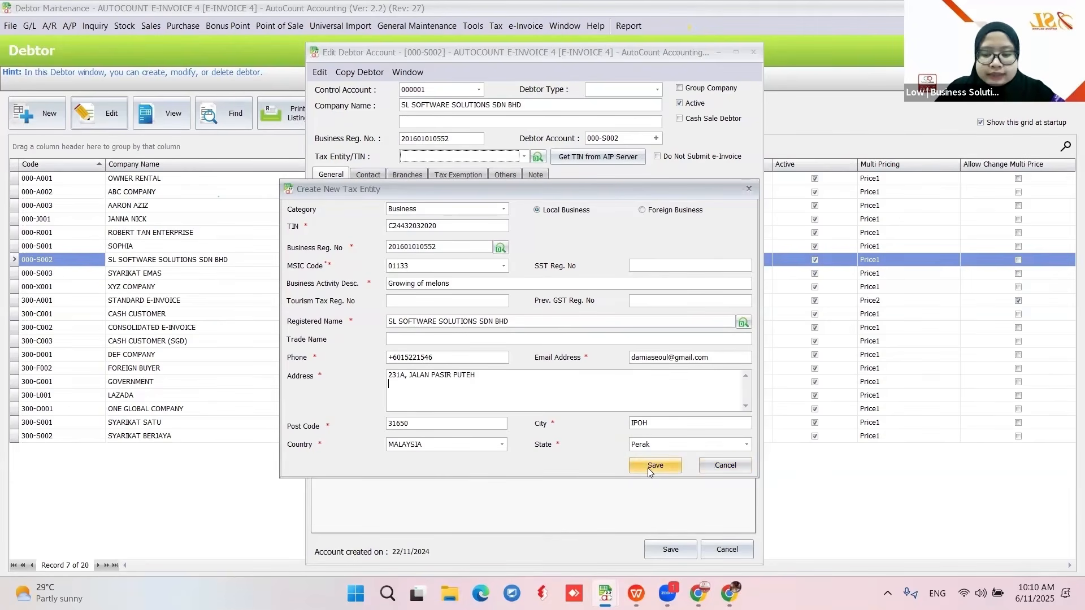
pyautogui.click(724, 467)
pyautogui.click(528, 355)
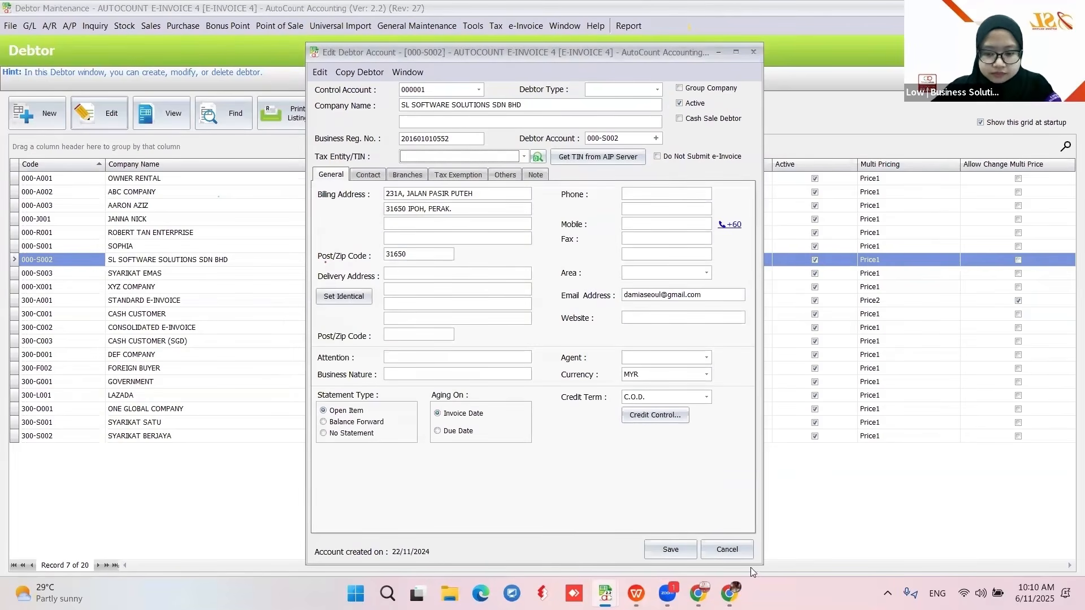
# - Close the debtor edit window unsaved and reopen SL SOFTWARE SOLUTIONS for editing
pyautogui.click(730, 551)
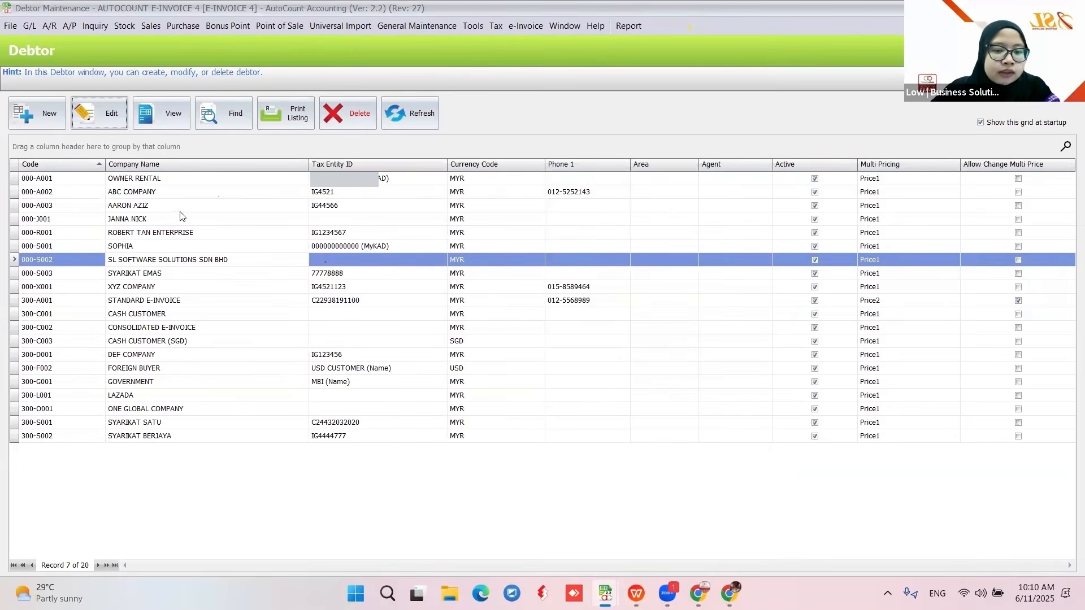
pyautogui.click(80, 118)
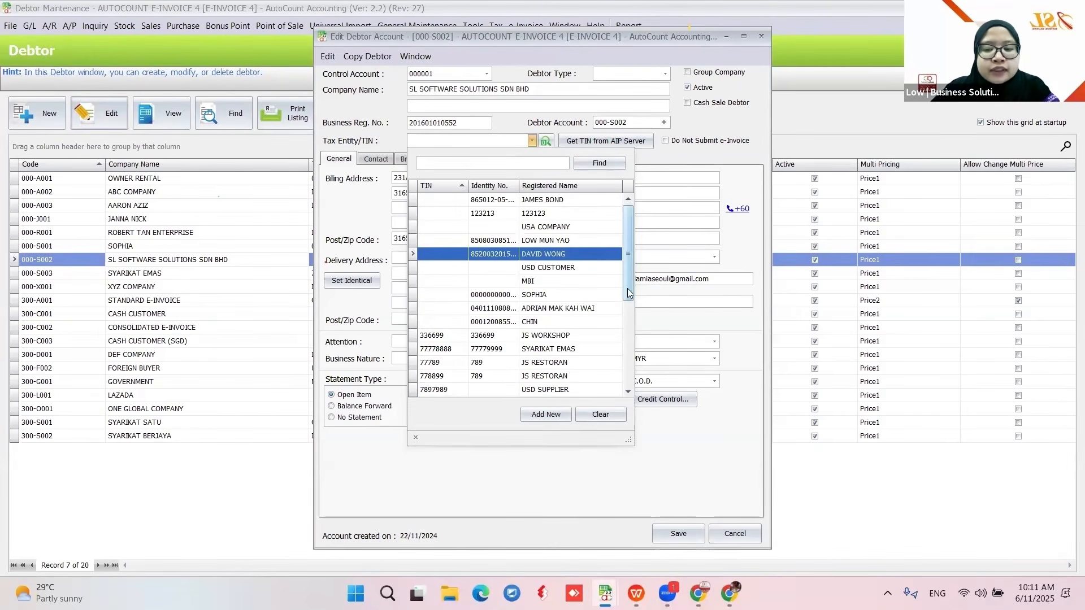
# - Add a new tax entity from the TIN dropdown and reposition its form
pyautogui.moveTo(627, 288); pyautogui.dragTo(636, 364)
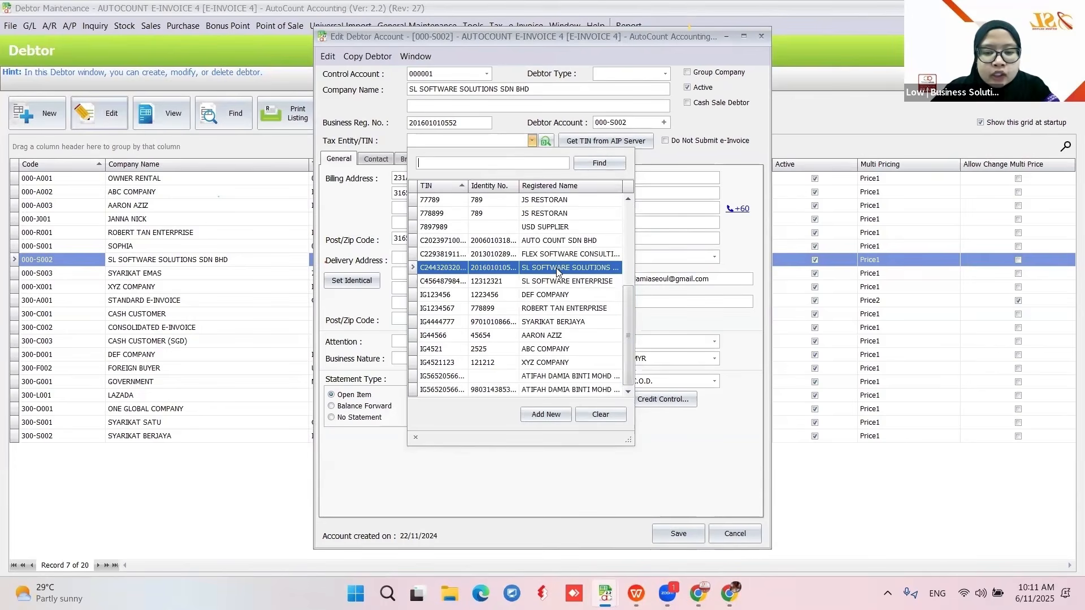
pyautogui.click(552, 417)
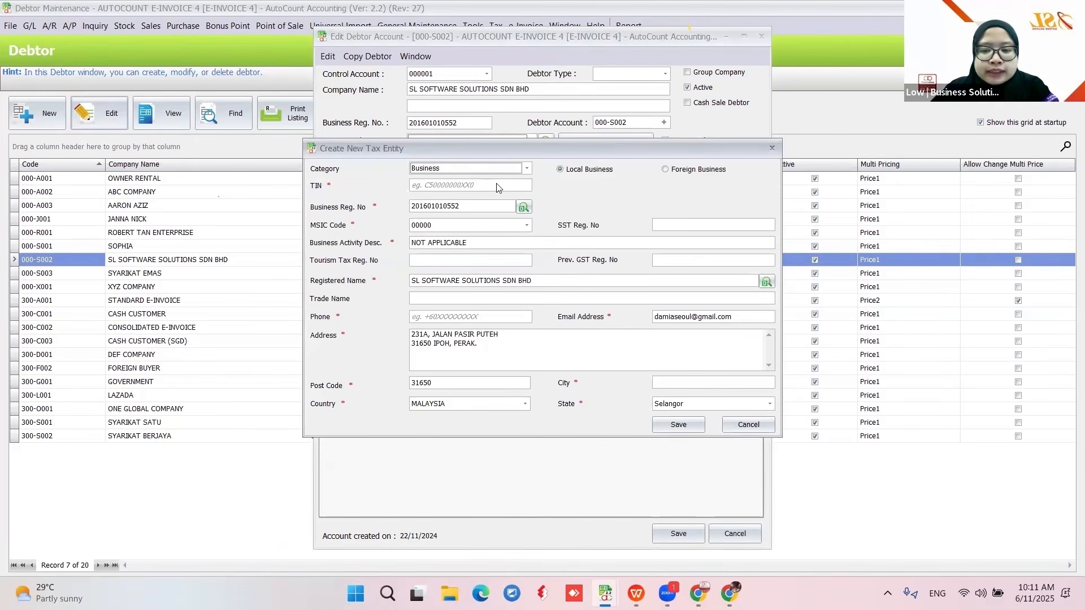
pyautogui.moveTo(515, 153); pyautogui.dragTo(839, 149)
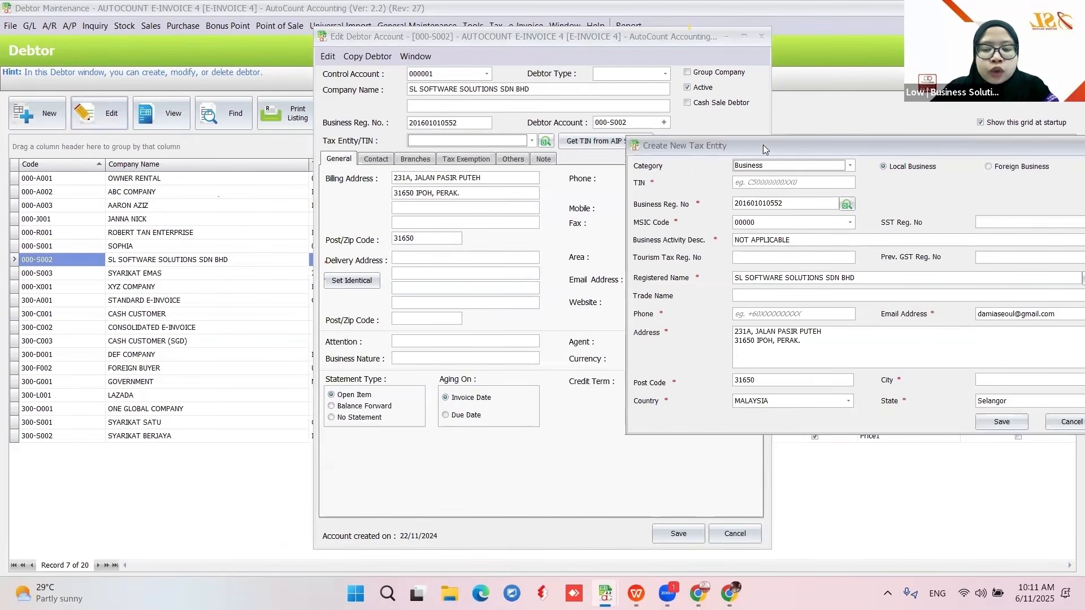
pyautogui.moveTo(762, 145); pyautogui.dragTo(438, 152)
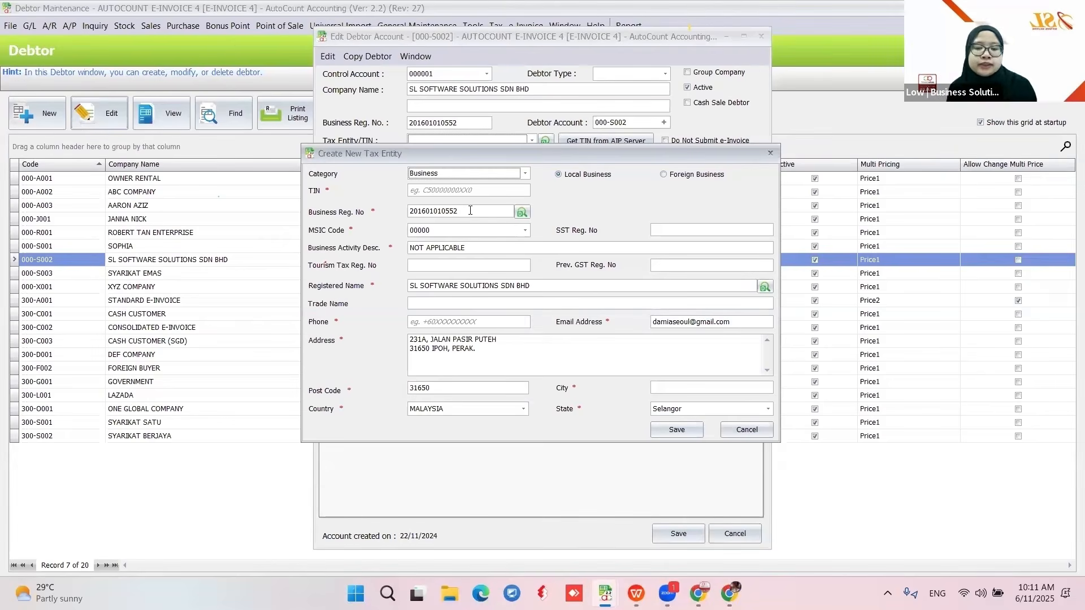
pyautogui.click(520, 212)
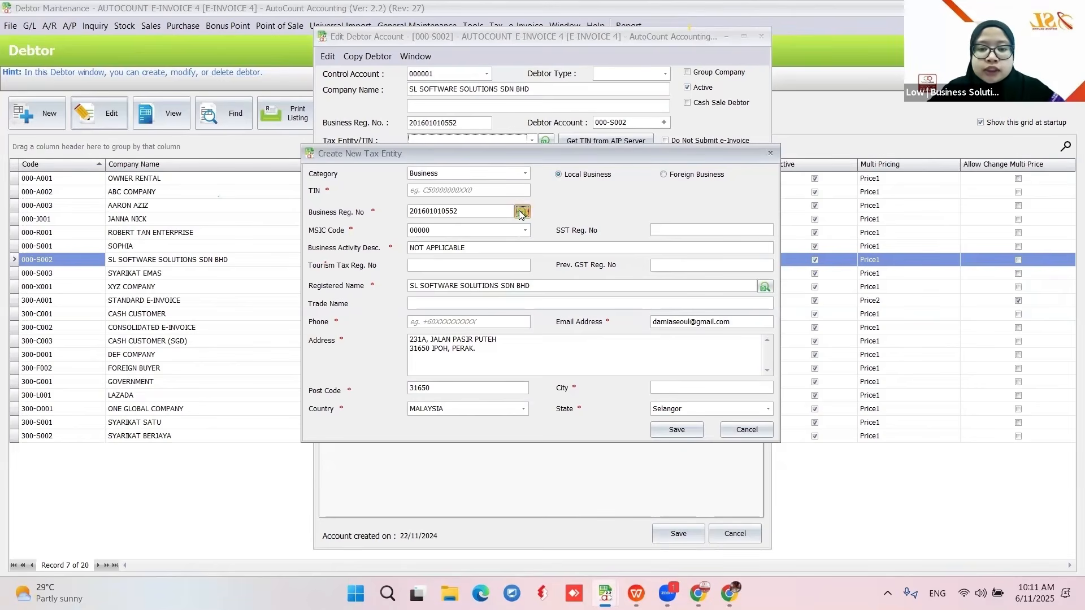
pyautogui.click(509, 317)
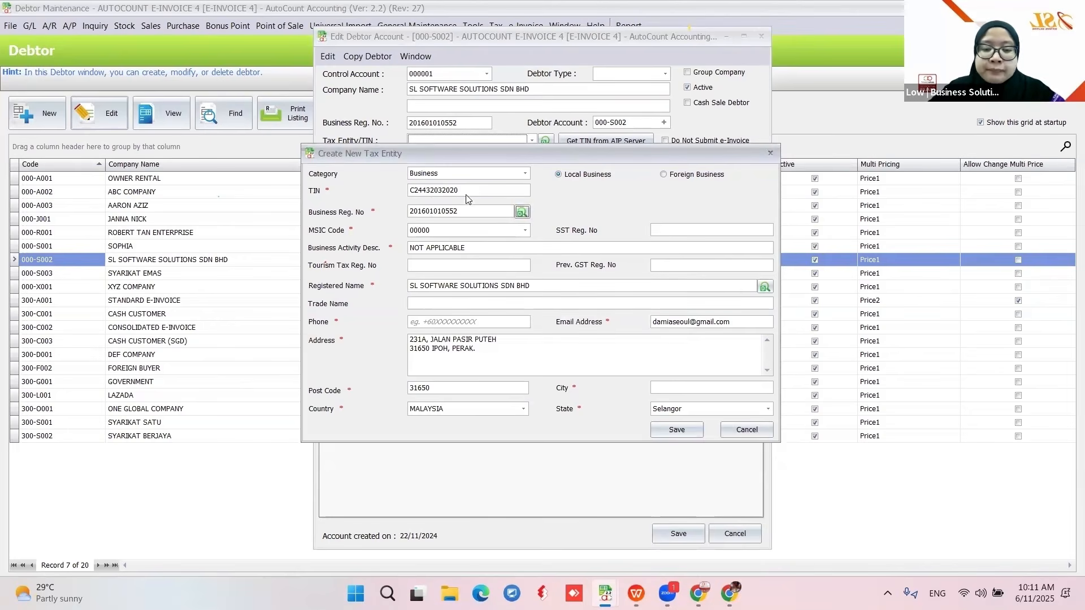
pyautogui.click(525, 232)
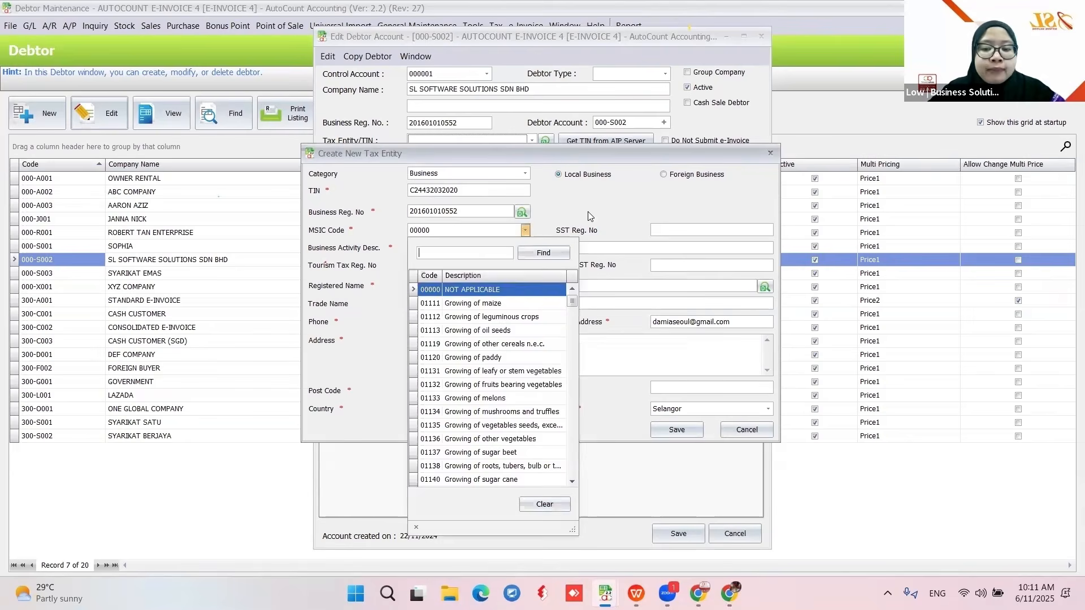
pyautogui.click(452, 289)
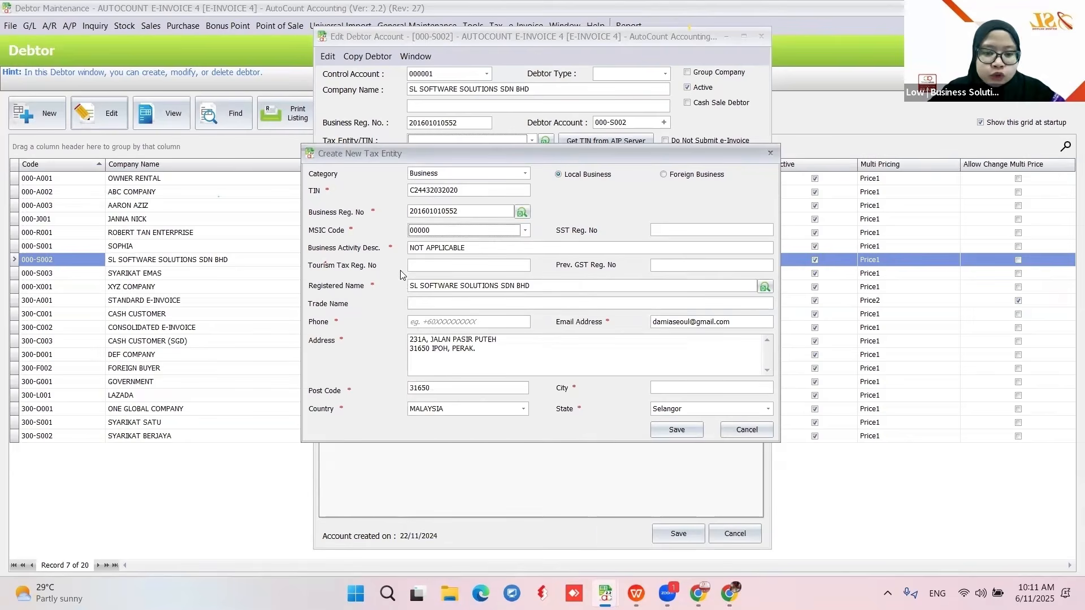
# - Enter the phone number, delete address line 2, then discard the form unsaved
pyautogui.click(437, 322)
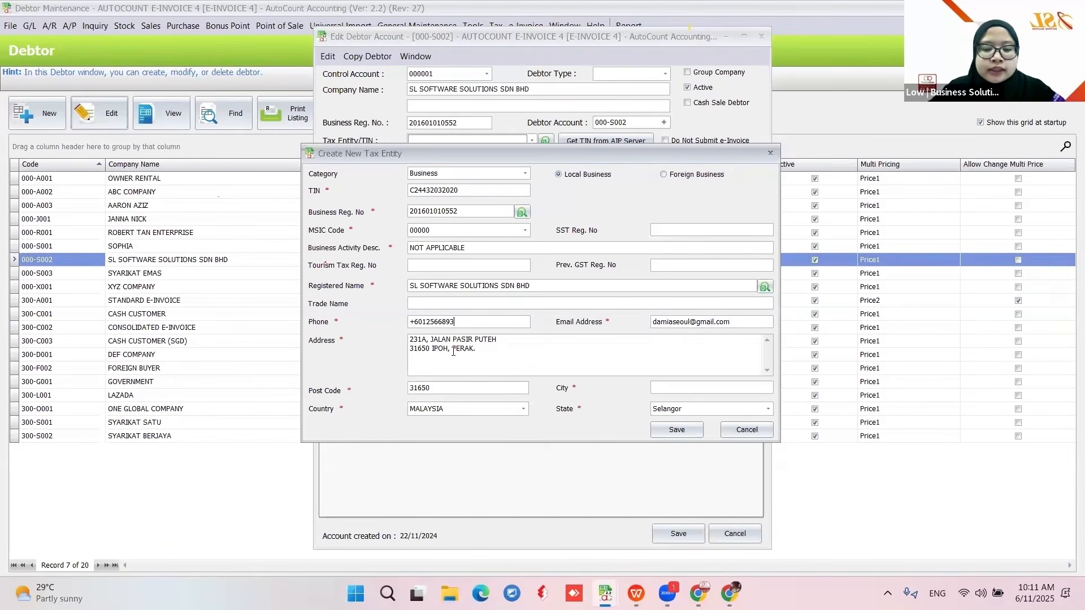
pyautogui.moveTo(476, 349); pyautogui.dragTo(373, 354)
pyautogui.press('BackSpace')
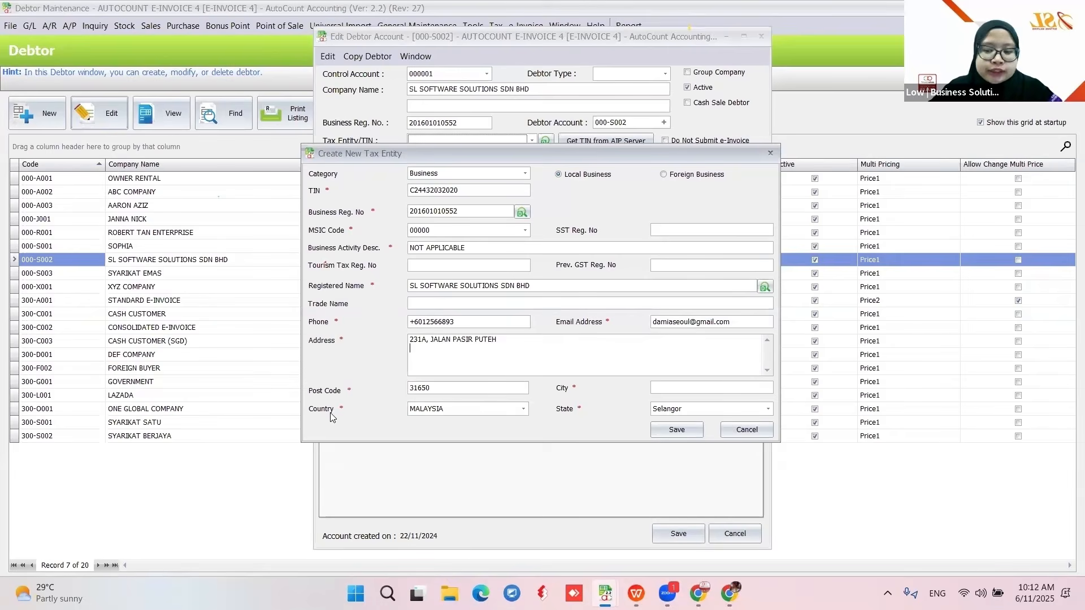
pyautogui.click(747, 430)
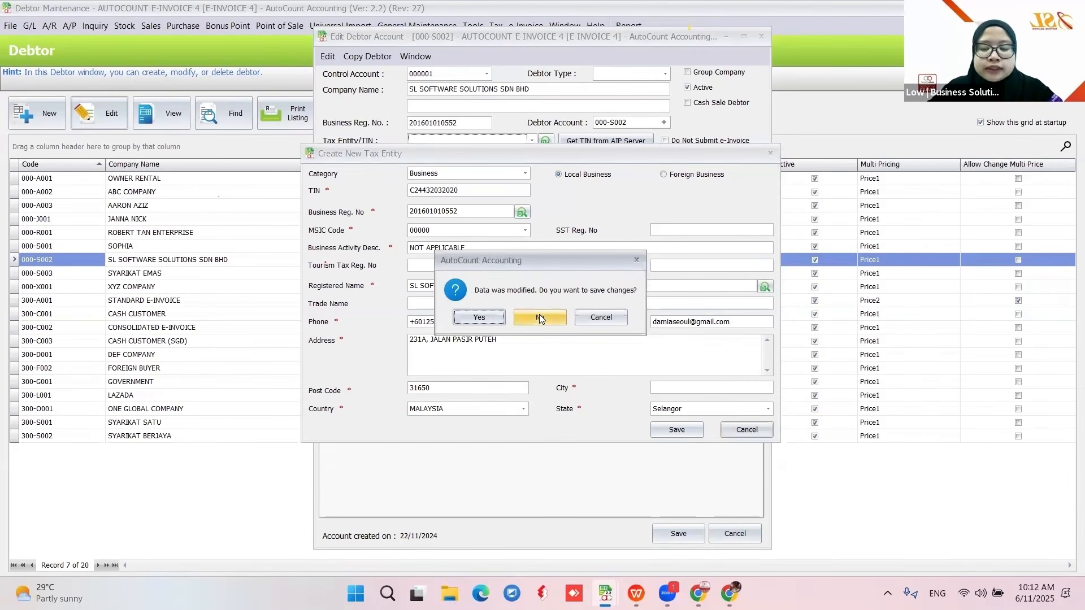
pyautogui.click(540, 318)
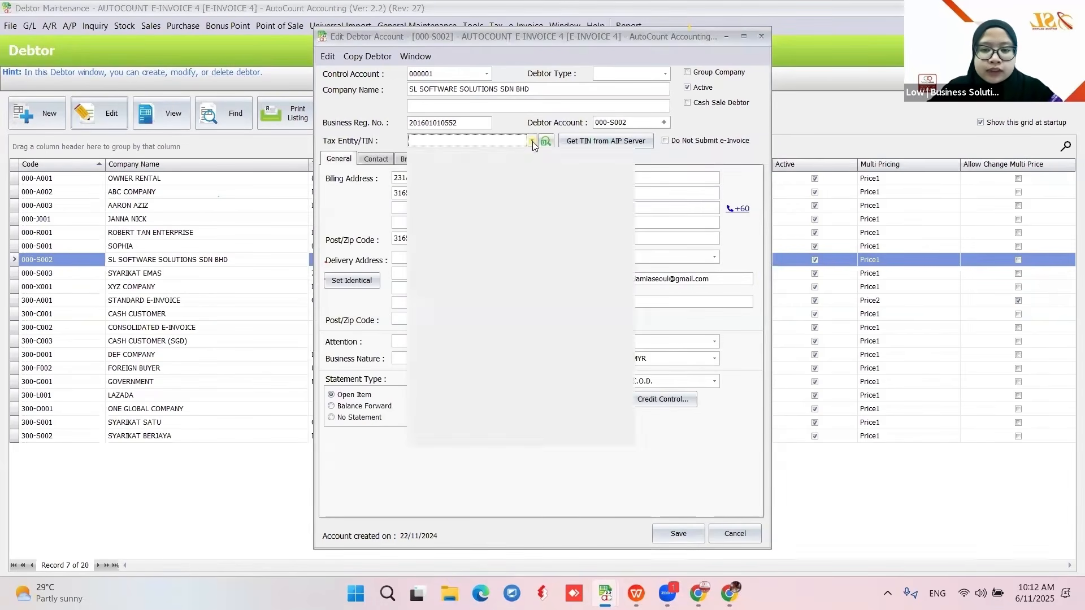
pyautogui.scroll(-4, 526, 306)
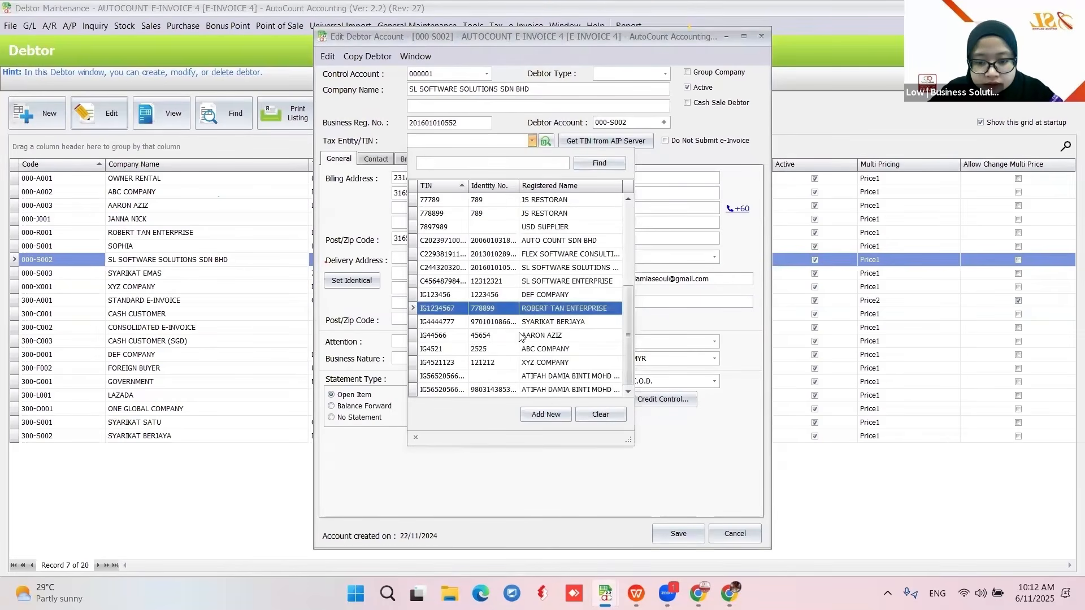
pyautogui.click(491, 269)
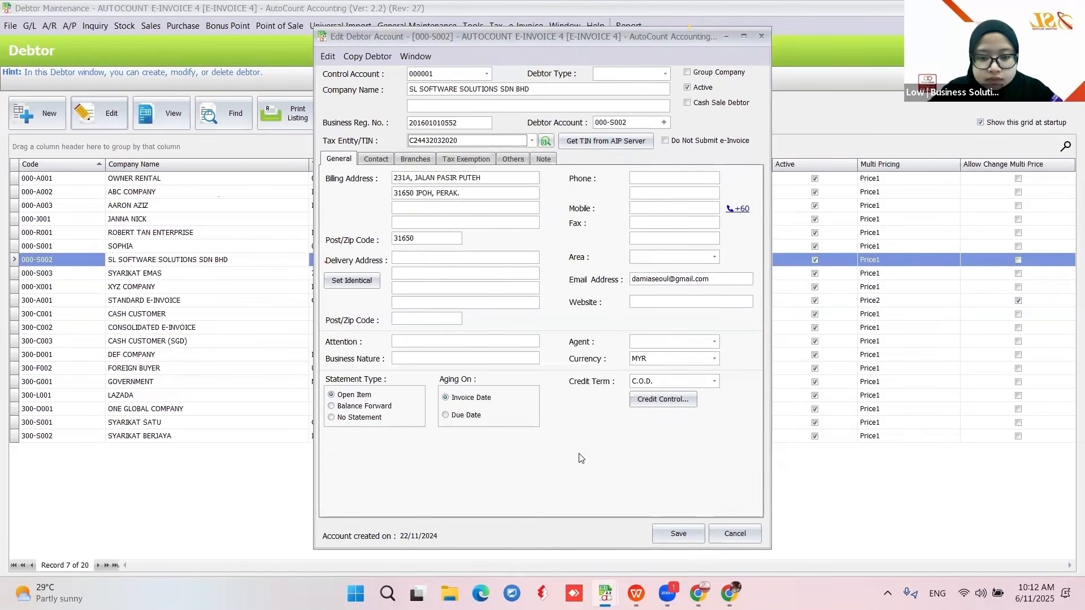
pyautogui.click(489, 142)
pyautogui.click(551, 268)
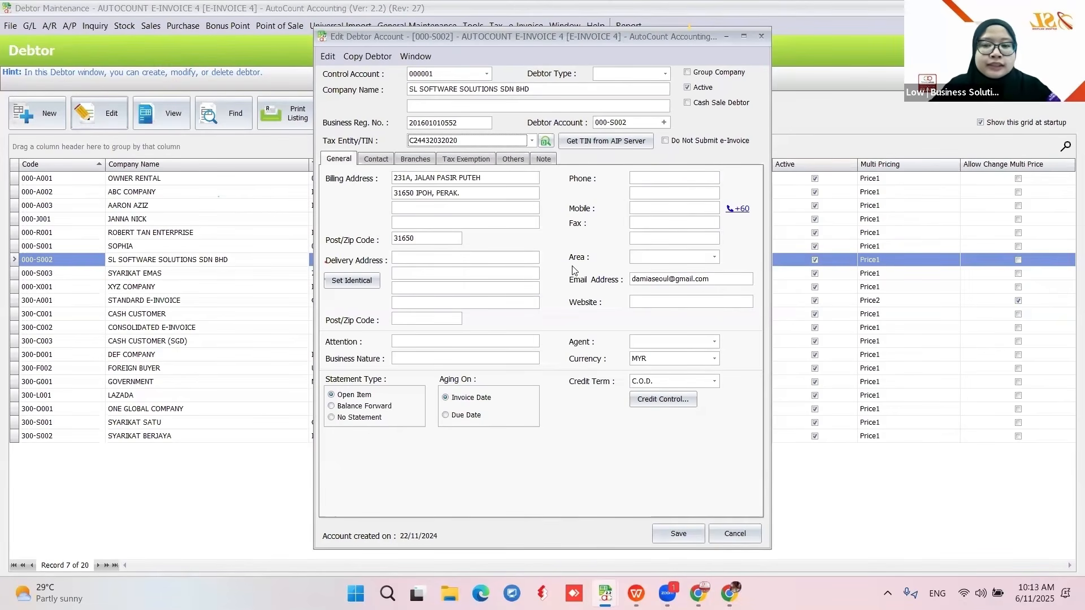
pyautogui.click(693, 532)
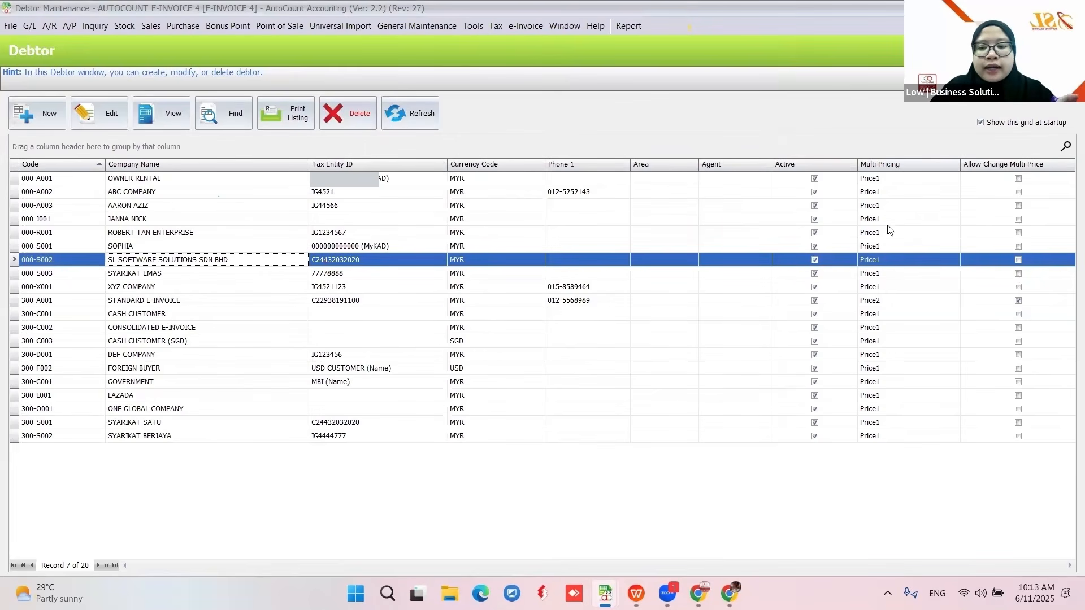
# - Reposition the Tax Entity ID column directly after Company Name in the debtor grid
pyautogui.rightClick(369, 162)
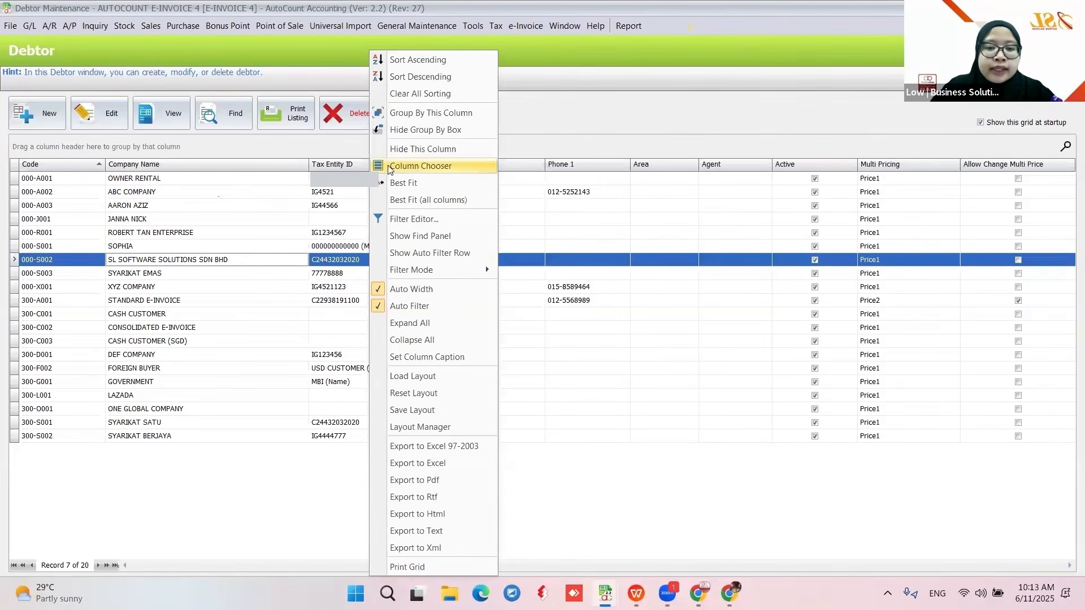
pyautogui.click(418, 165)
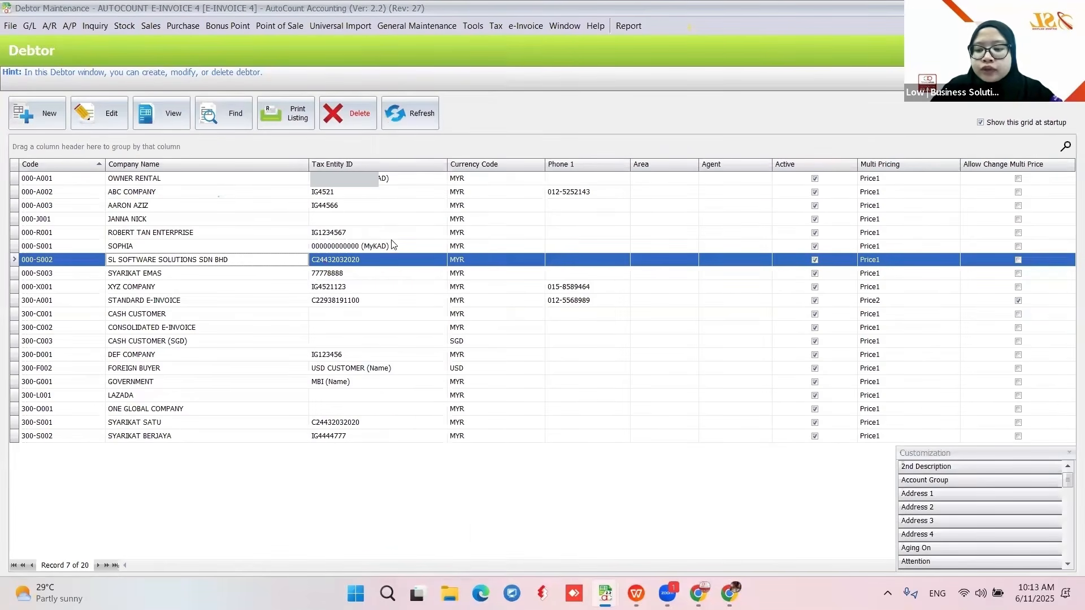
pyautogui.moveTo(350, 168); pyautogui.dragTo(415, 328)
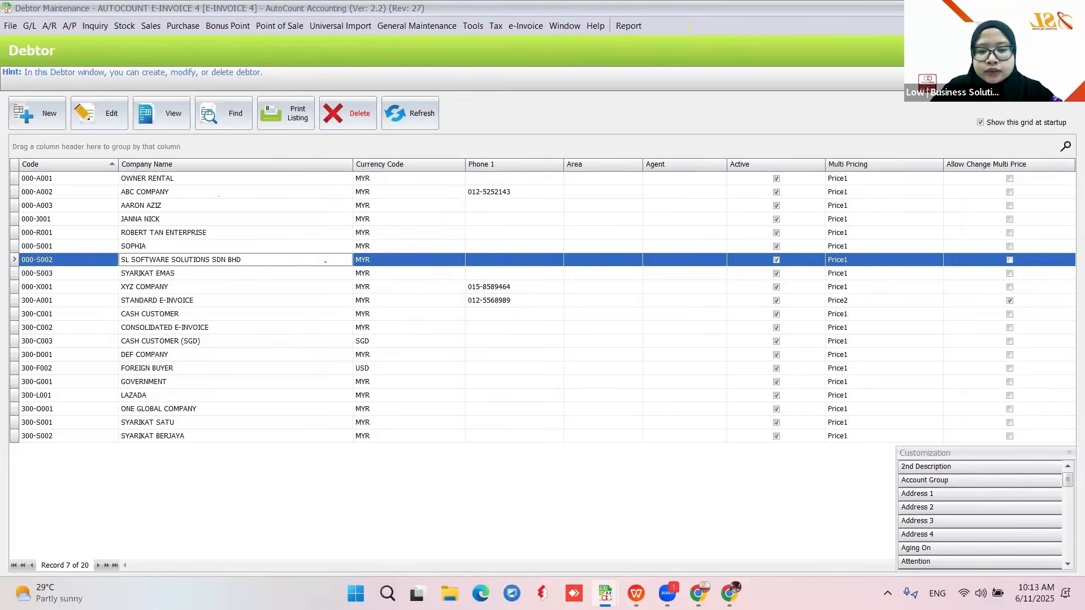
pyautogui.scroll(-10, 949, 498)
pyautogui.moveTo(941, 540); pyautogui.dragTo(327, 165)
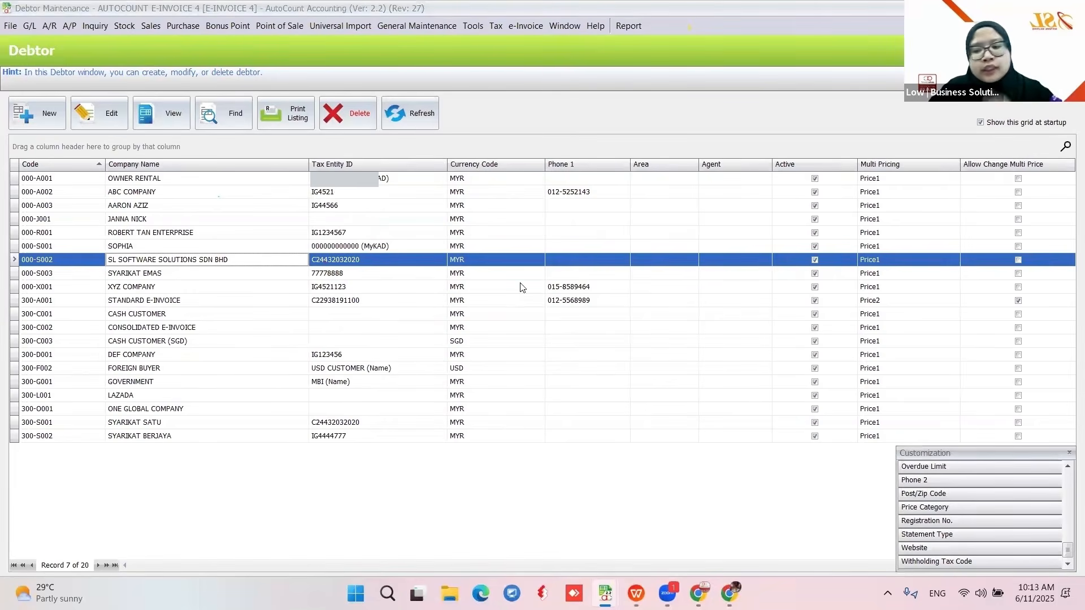
pyautogui.click(1068, 454)
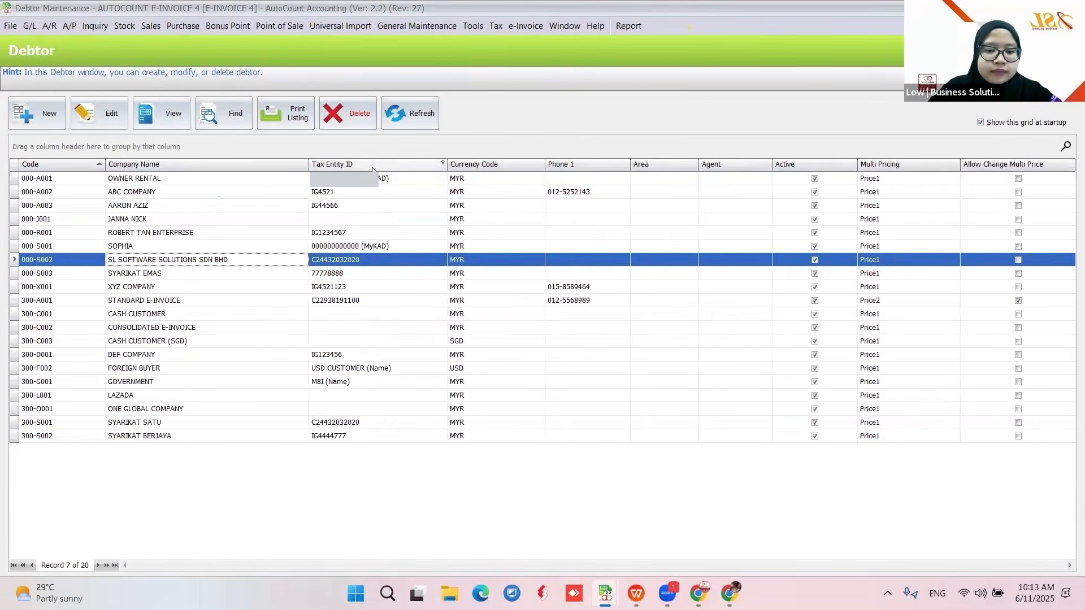
# - Save the grid layout as default Debtor2, overwriting the existing layout, and go to the slides
pyautogui.rightClick(373, 164)
pyautogui.click(445, 410)
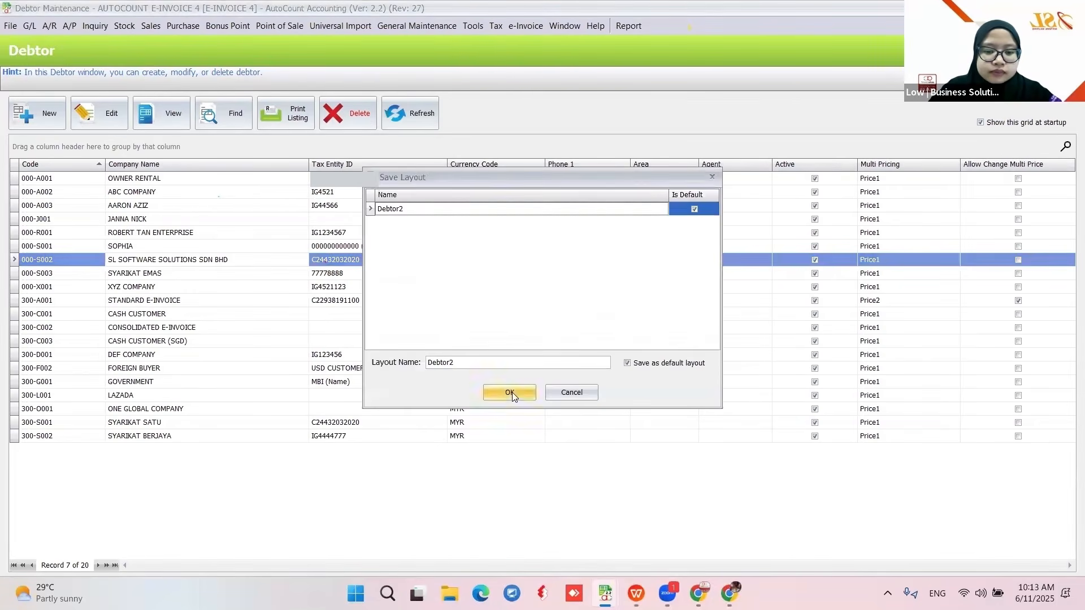
pyautogui.click(510, 392)
pyautogui.click(513, 314)
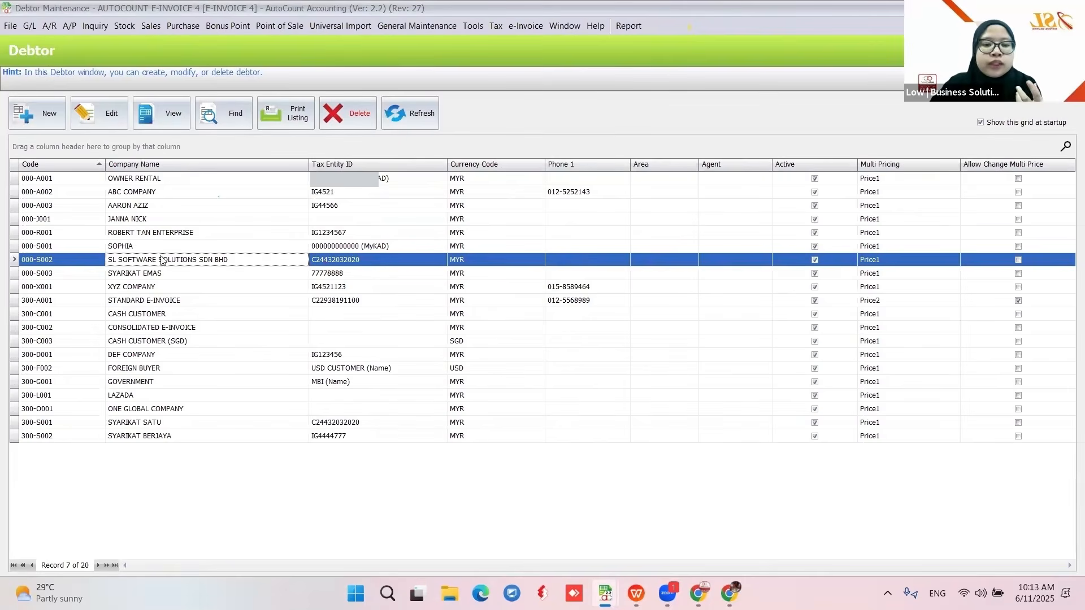
pyautogui.click(637, 593)
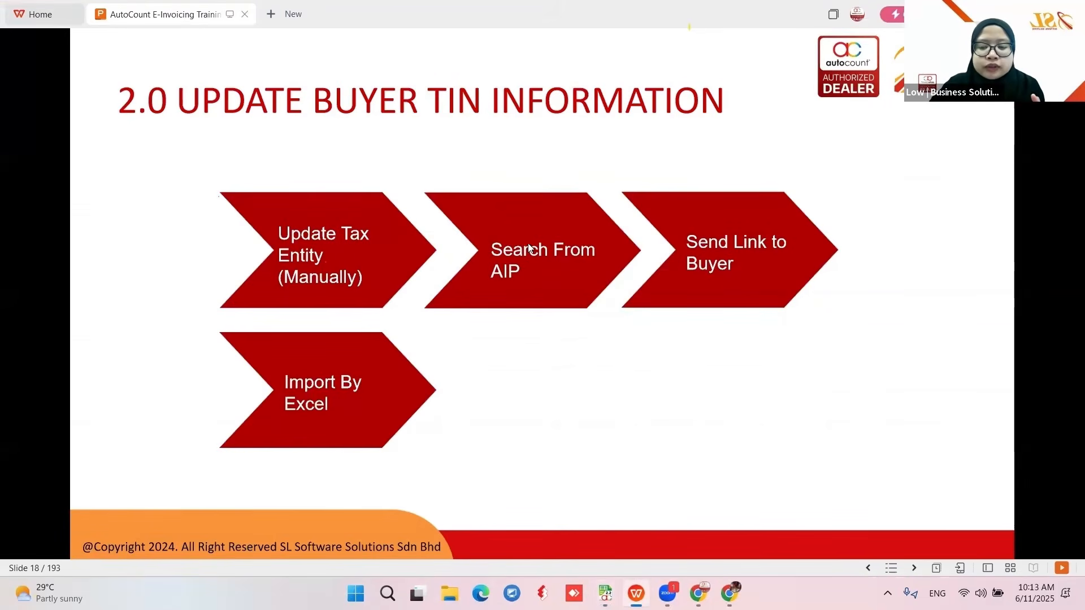
# - Return from slide 18 to the AutoCount Debtor list
pyautogui.click(605, 593)
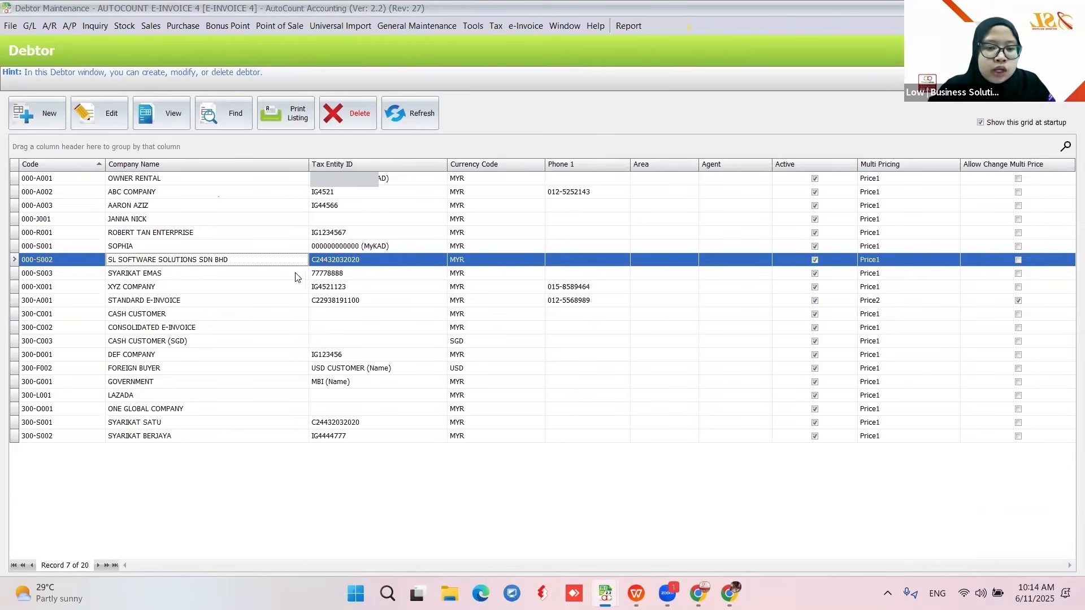
# - Edit debtor 000-S002, clear its TIN, and search the AIP server by company name
pyautogui.click(96, 108)
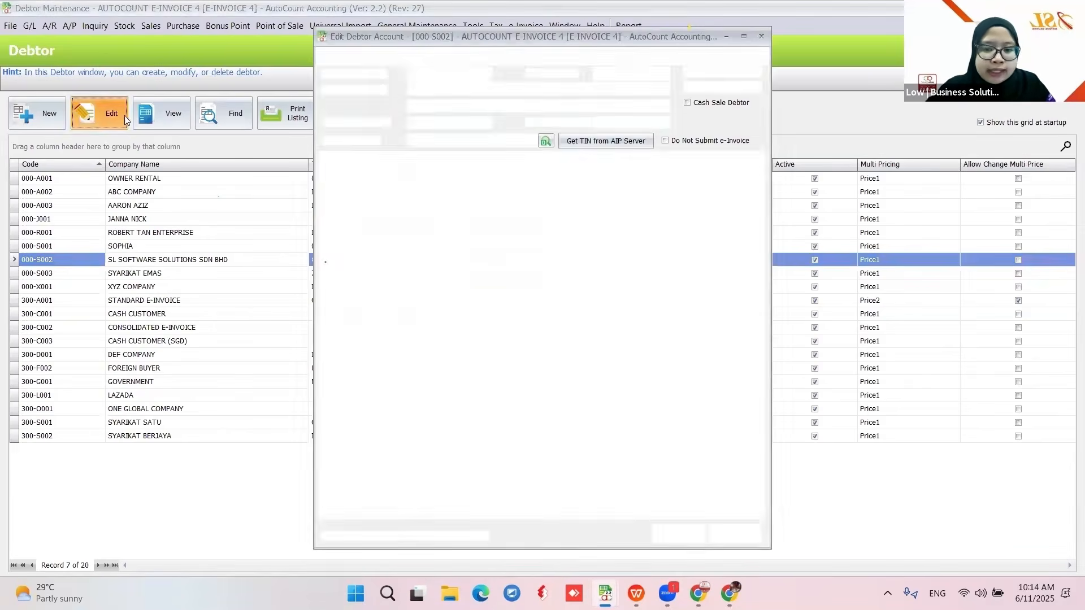
pyautogui.click(534, 141)
pyautogui.click(620, 439)
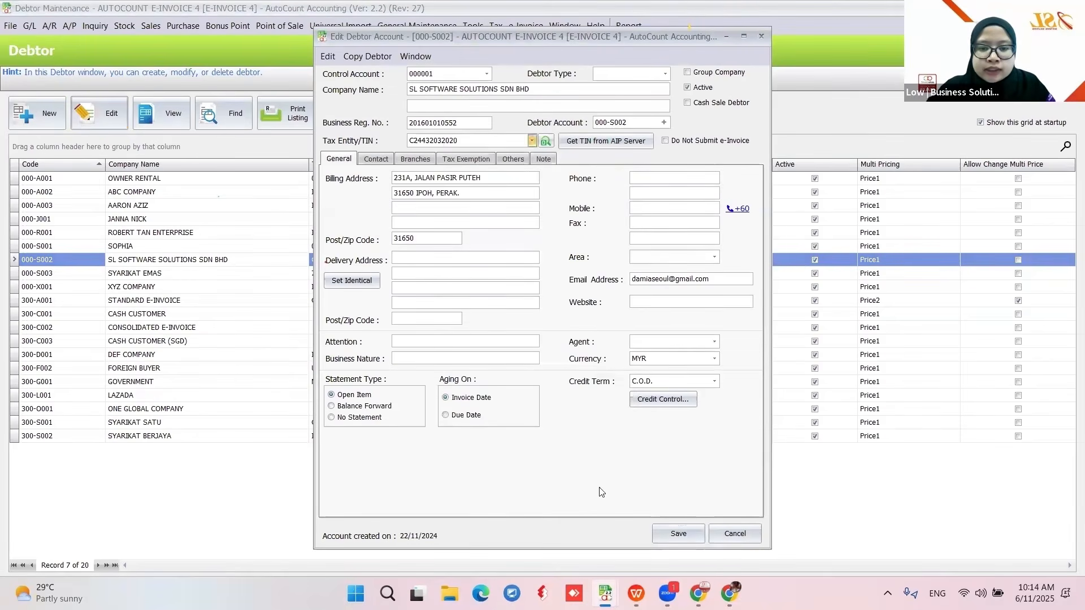
pyautogui.click(594, 144)
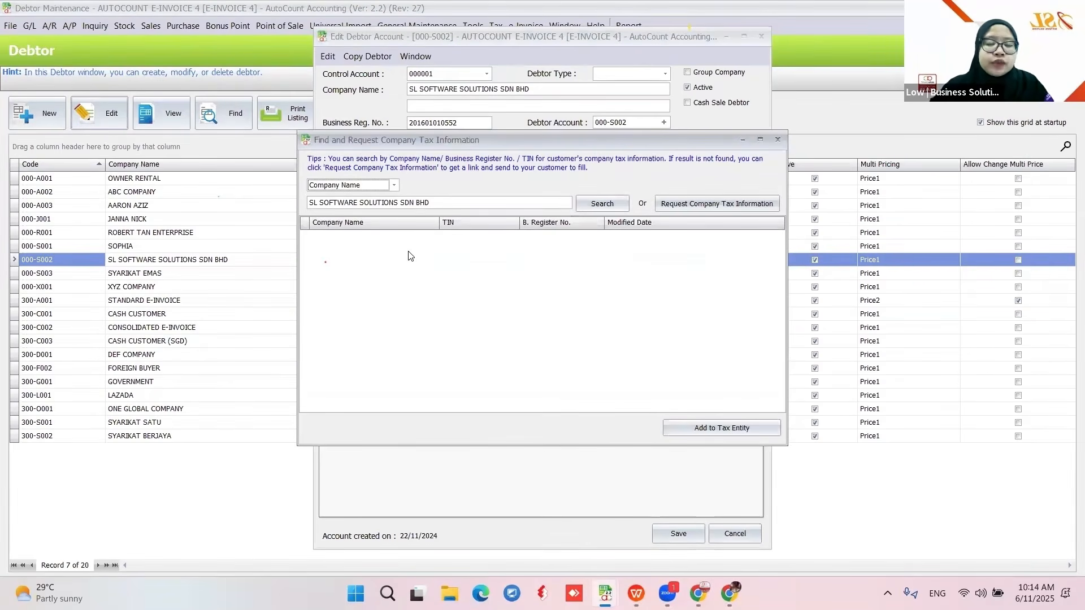
pyautogui.click(394, 185)
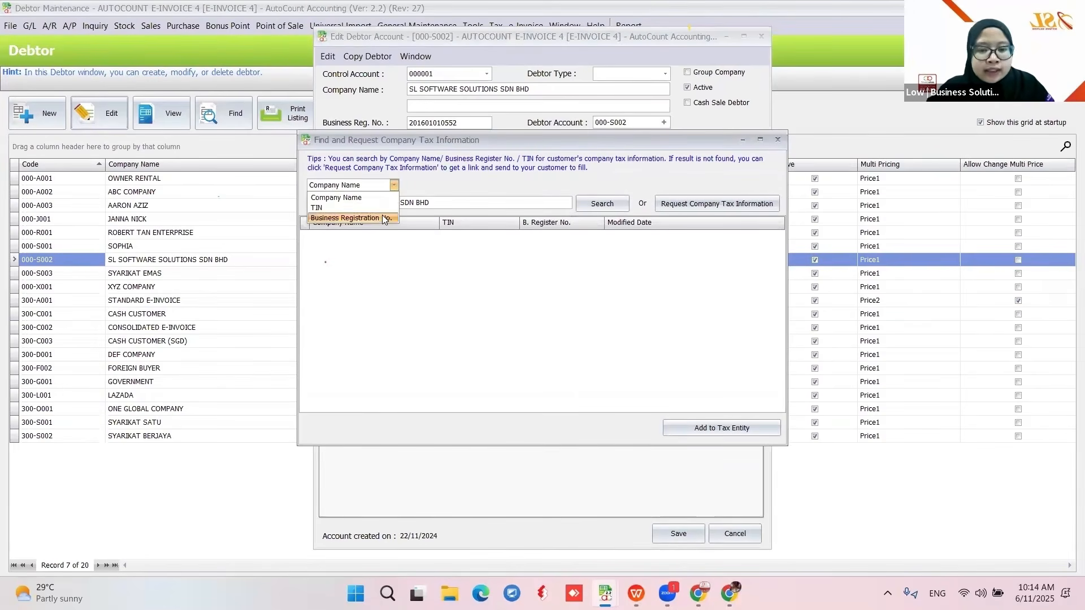
pyautogui.click(379, 198)
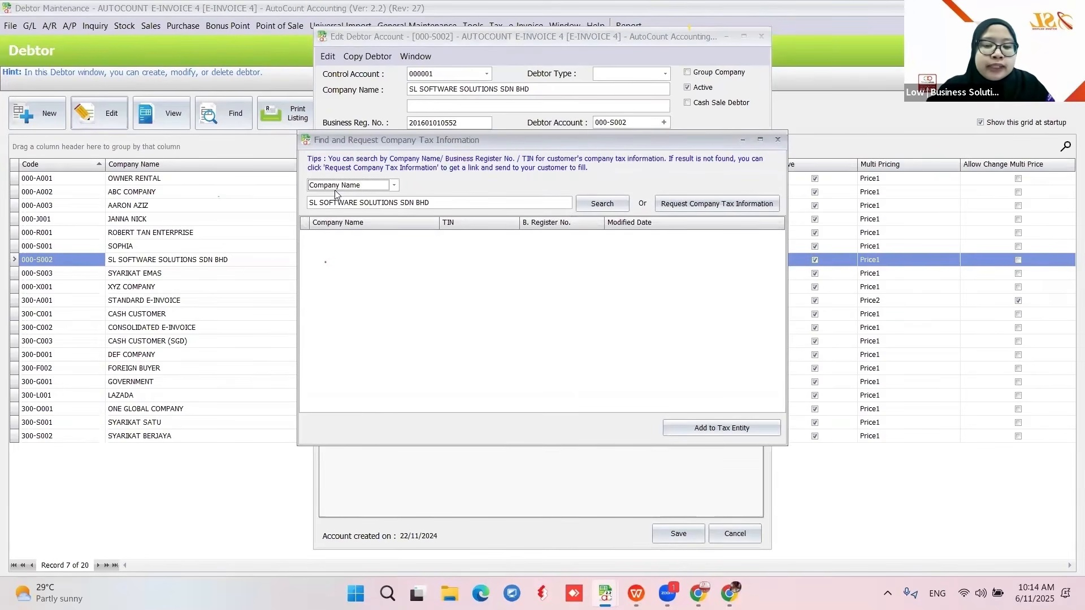
pyautogui.click(433, 204)
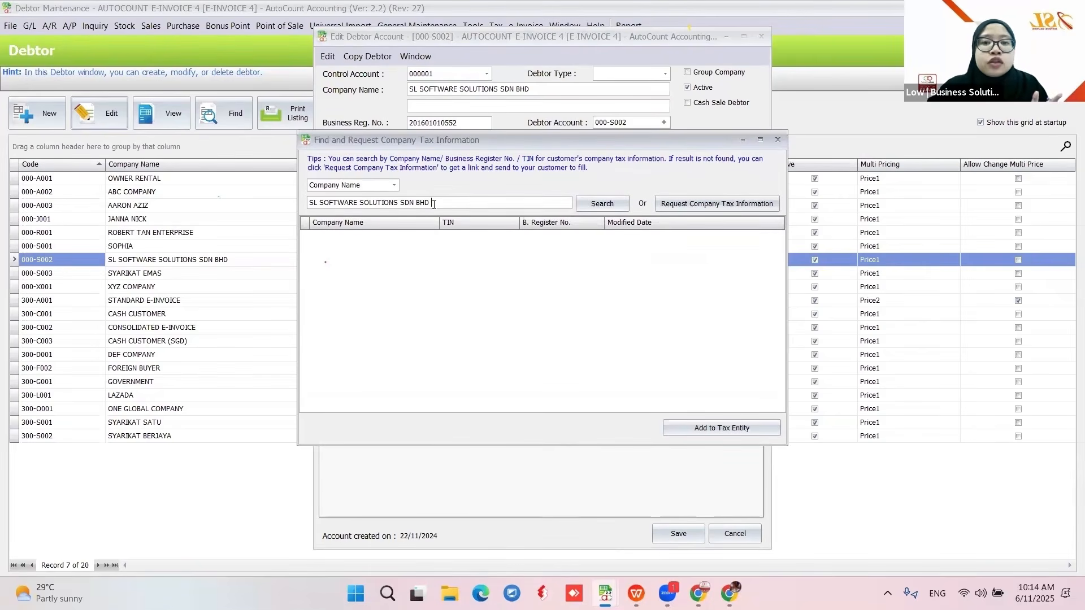
pyautogui.click(601, 204)
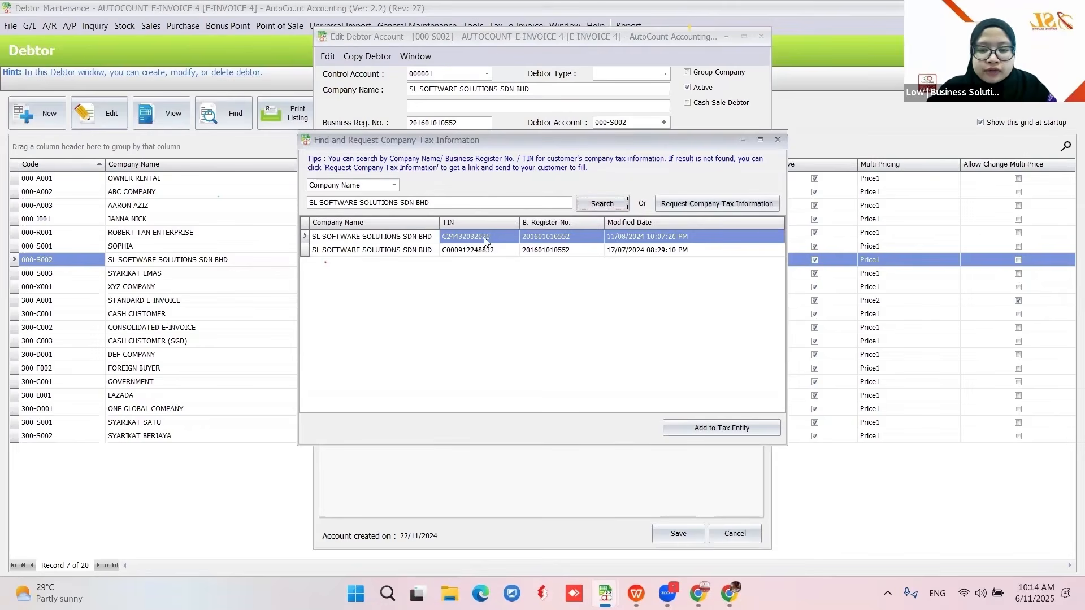
# - Try creating a tax entity from the first AIP result, then abandon the duplicate
pyautogui.click(696, 430)
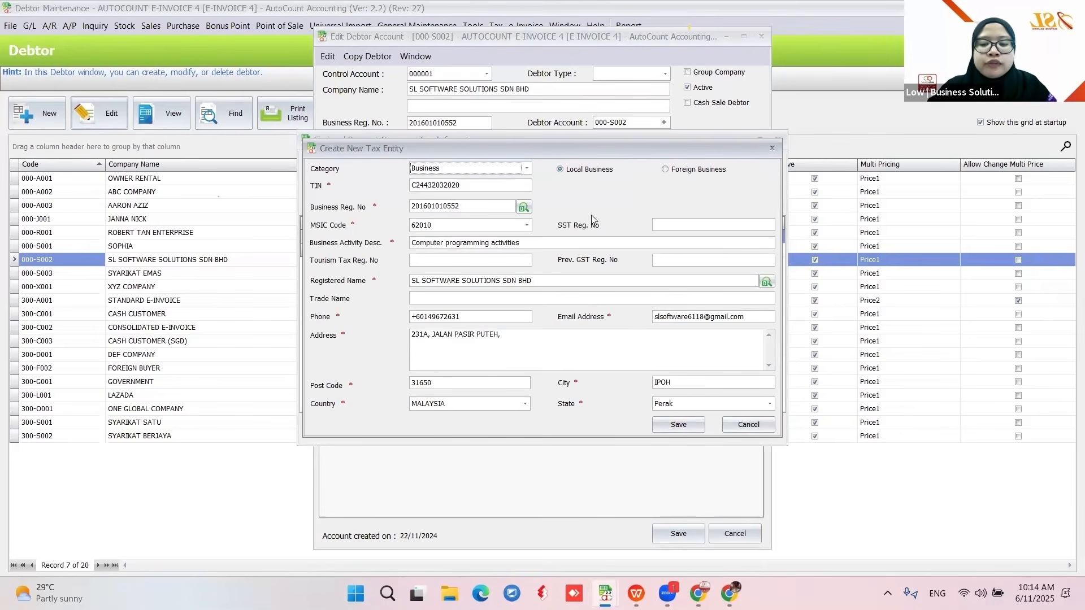
pyautogui.click(669, 429)
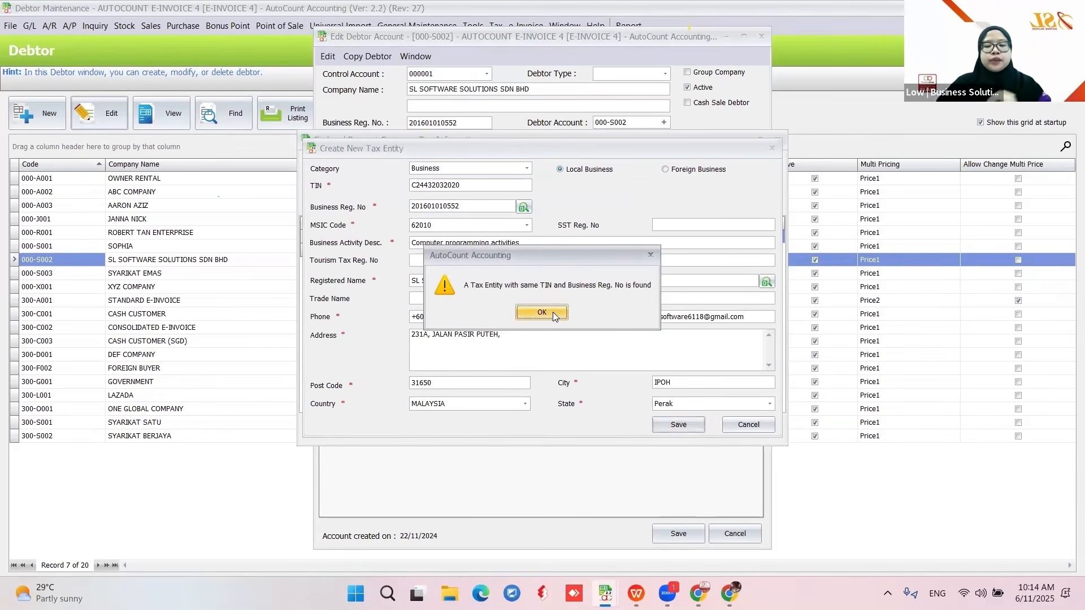
pyautogui.click(549, 312)
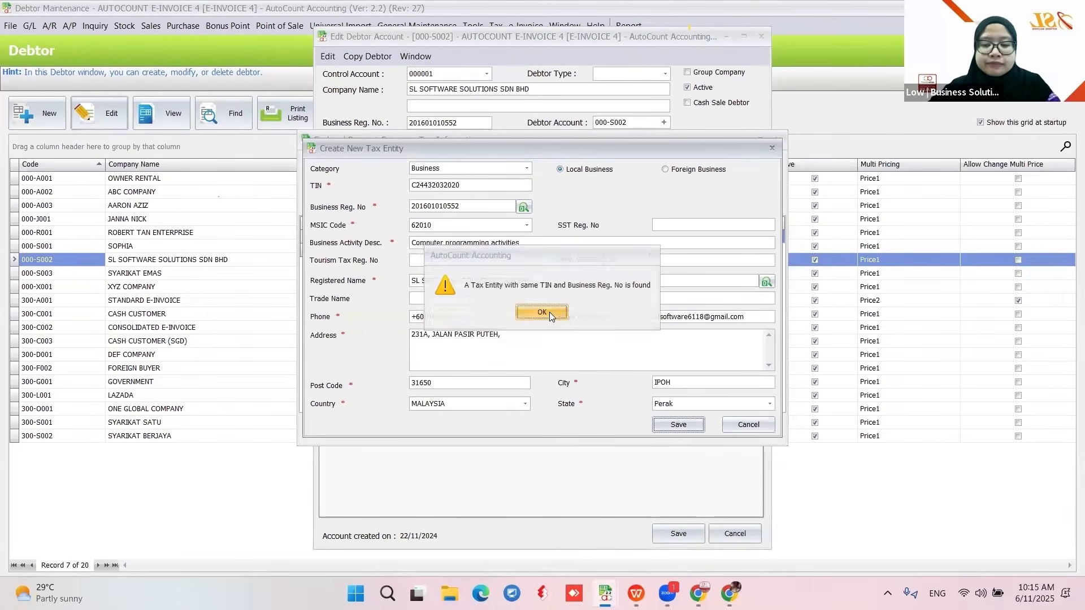
pyautogui.click(746, 427)
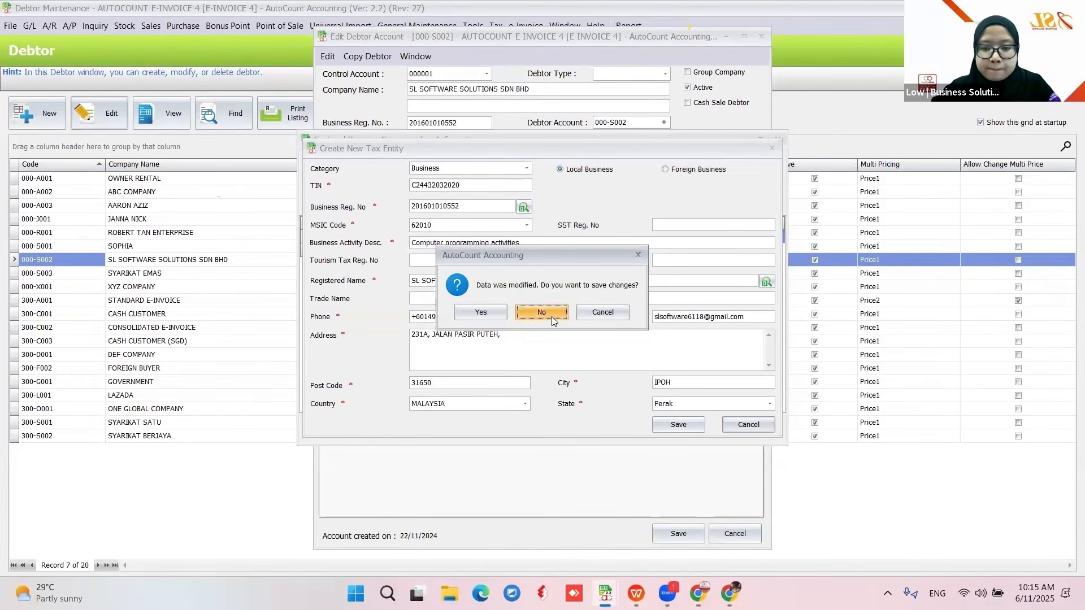
pyautogui.click(542, 312)
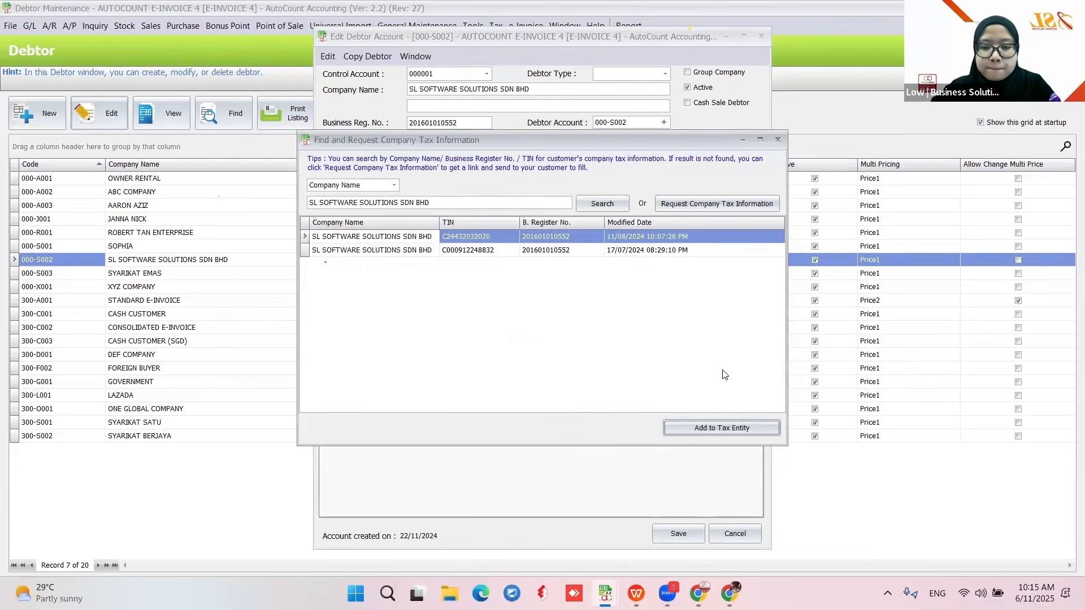
pyautogui.click(777, 140)
pyautogui.click(531, 140)
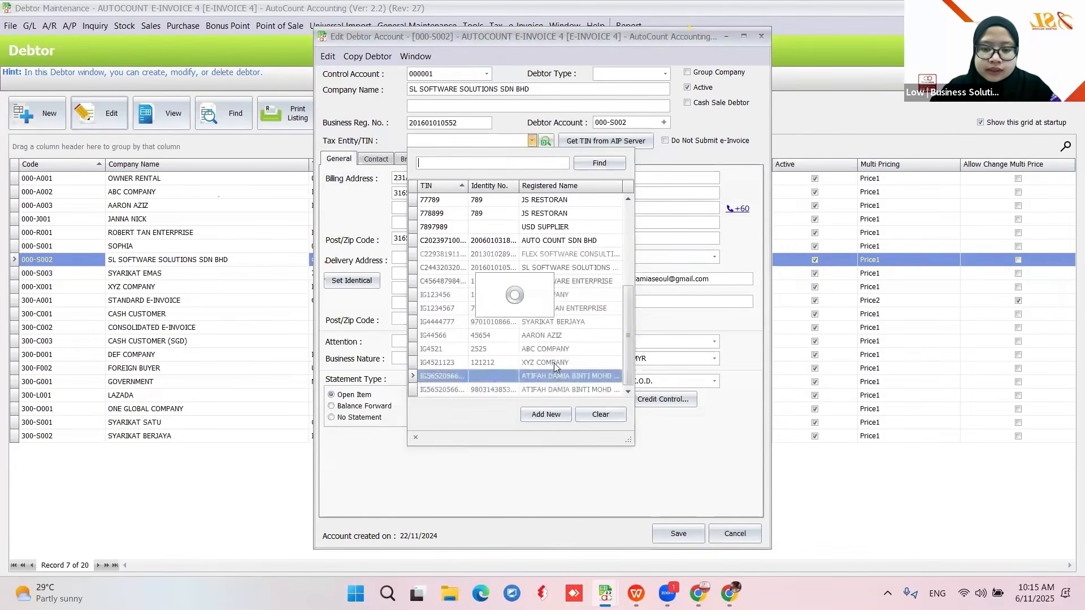
pyautogui.click(548, 270)
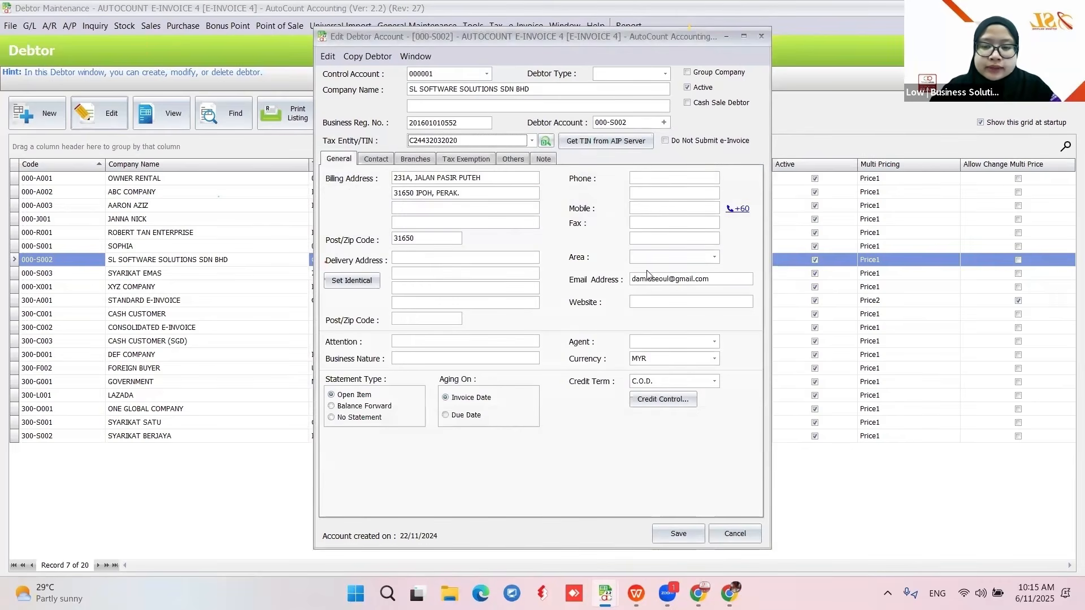
pyautogui.click(678, 534)
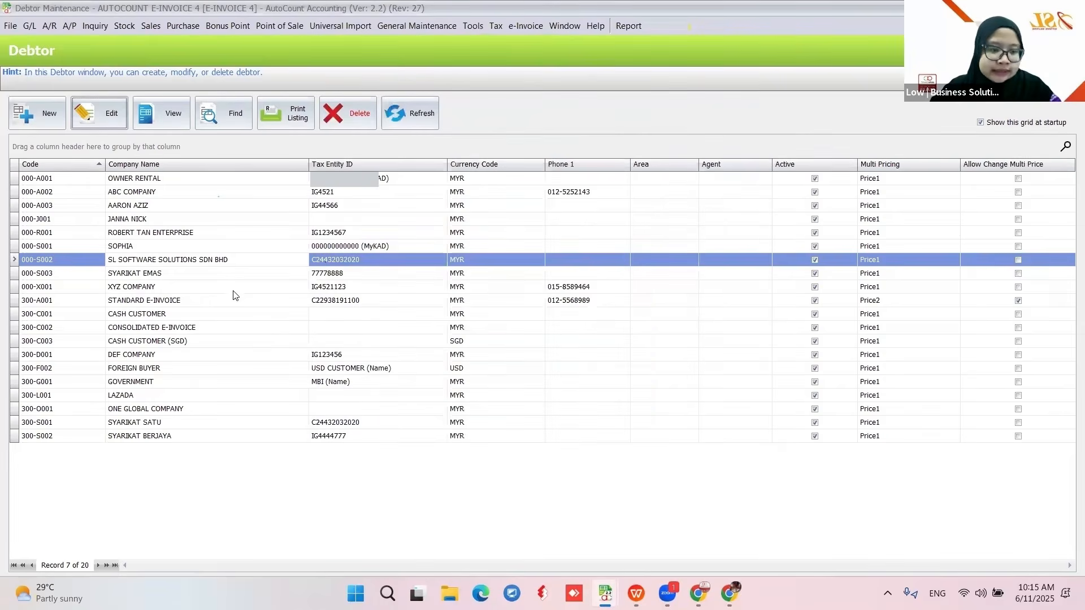
pyautogui.click(142, 409)
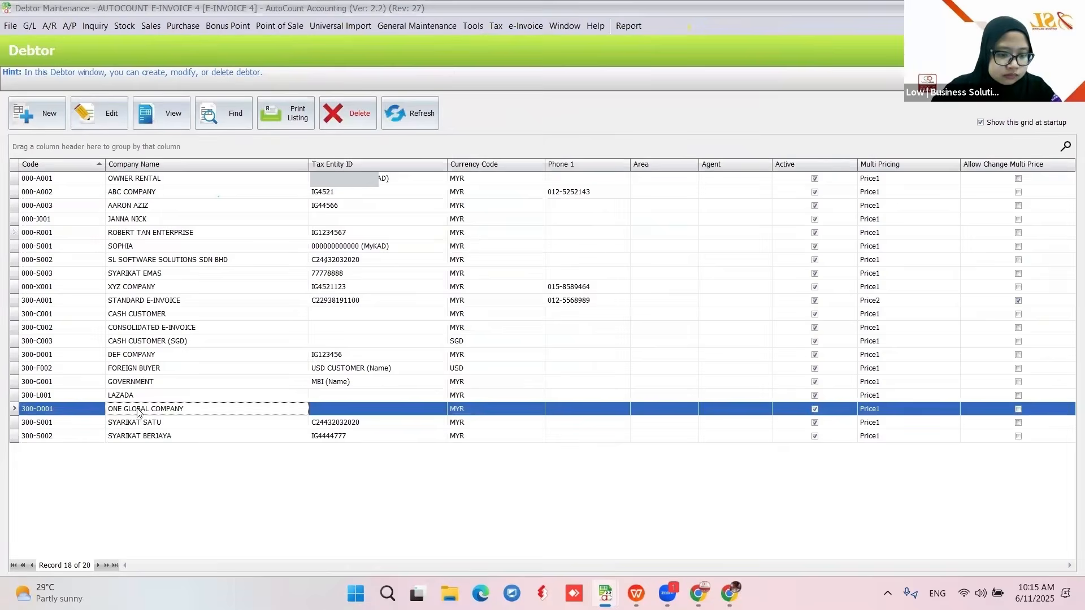
# - Search AIP by company name for debtor 300-O001 ONE GLOBAL COMPANY, get no result, return to slides
pyautogui.click(93, 114)
pyautogui.click(583, 141)
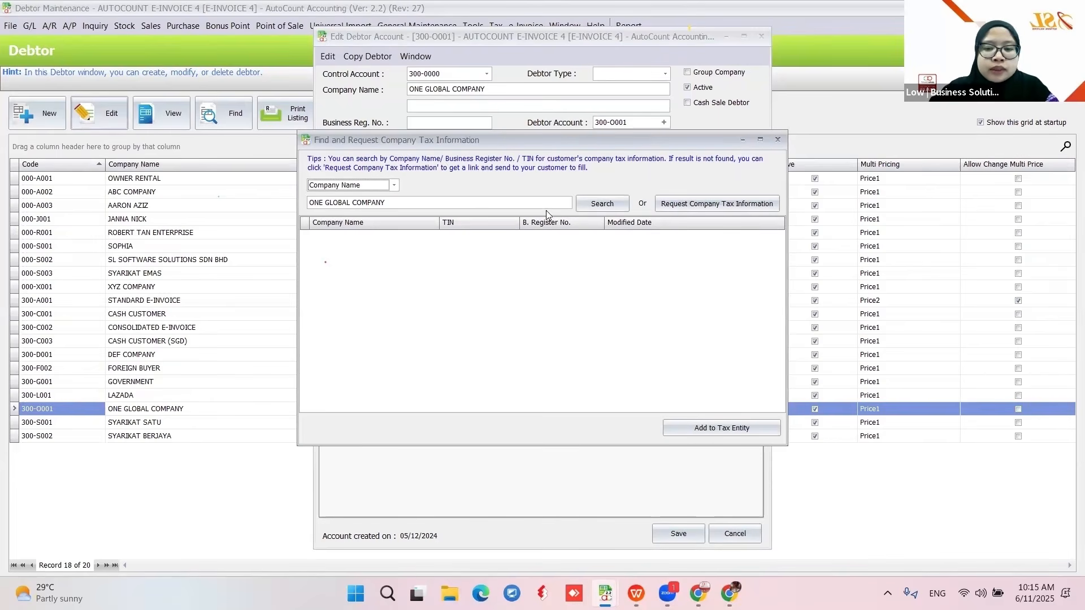
pyautogui.click(599, 209)
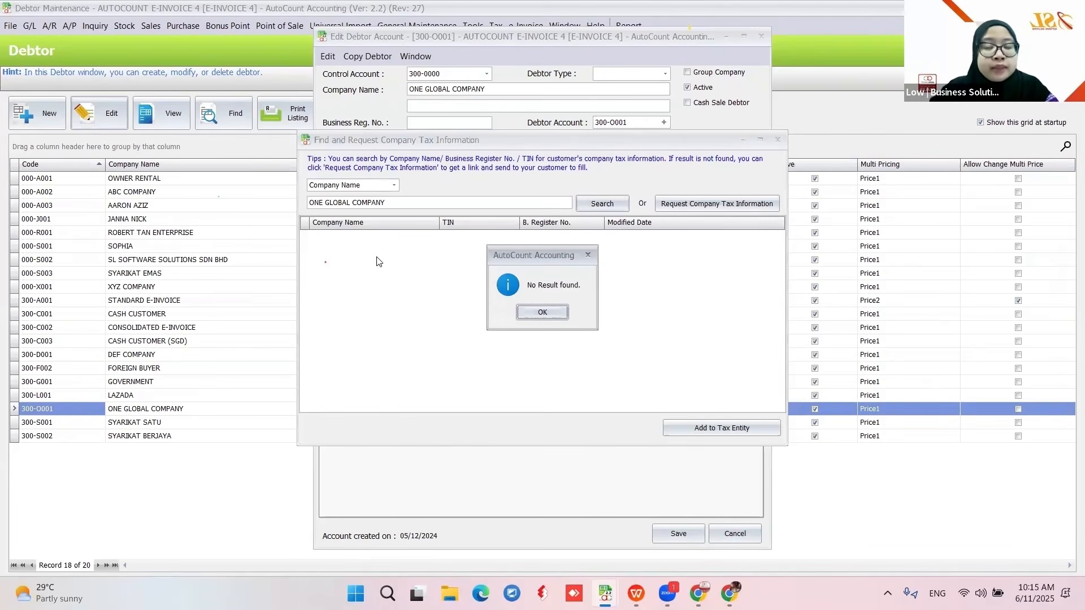
pyautogui.click(542, 312)
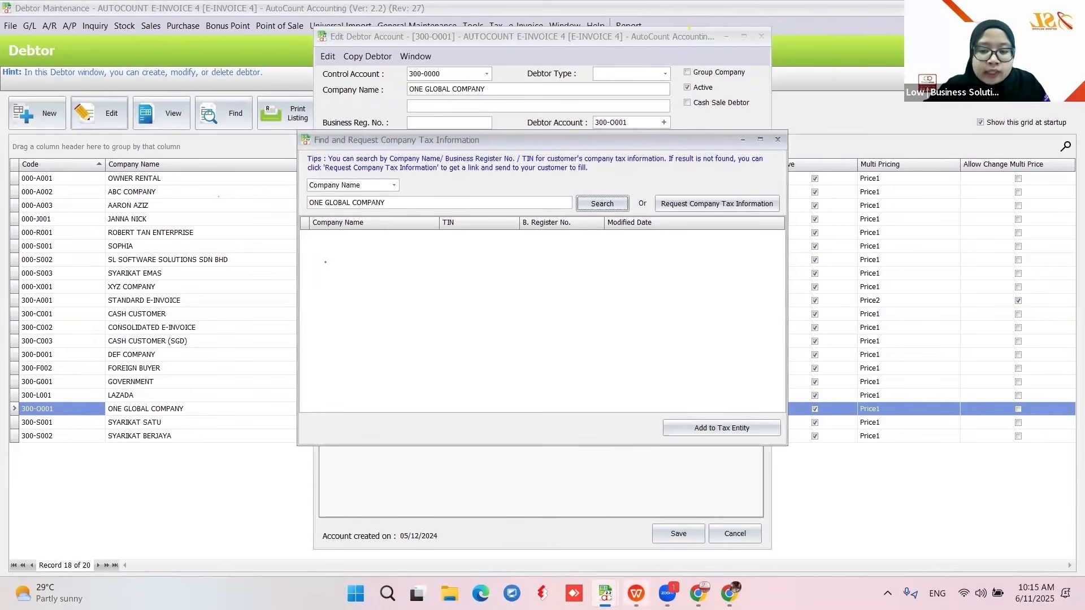
pyautogui.click(636, 593)
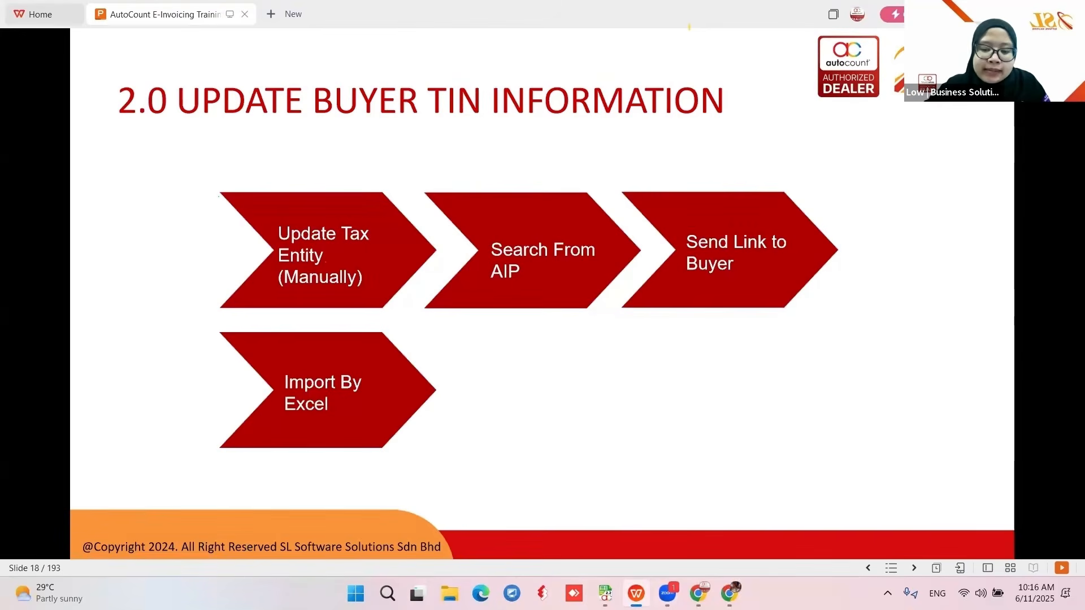
# - Generate a new Request Company Tax Information link for ONE GLOBAL COMPANY and copy the requested link
pyautogui.hotkey('alt', 'Tab')
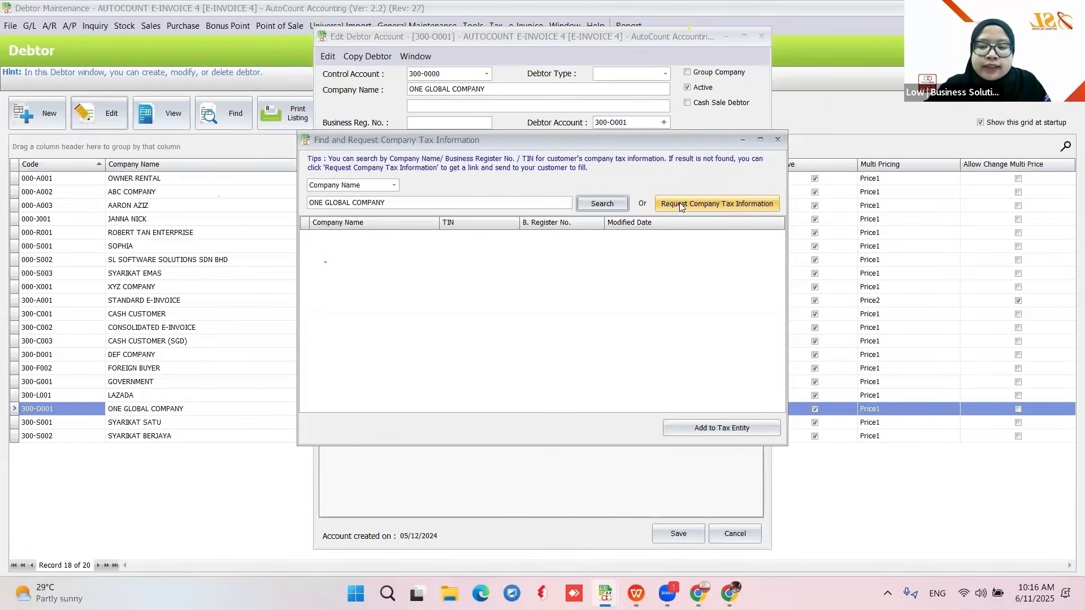
pyautogui.click(722, 206)
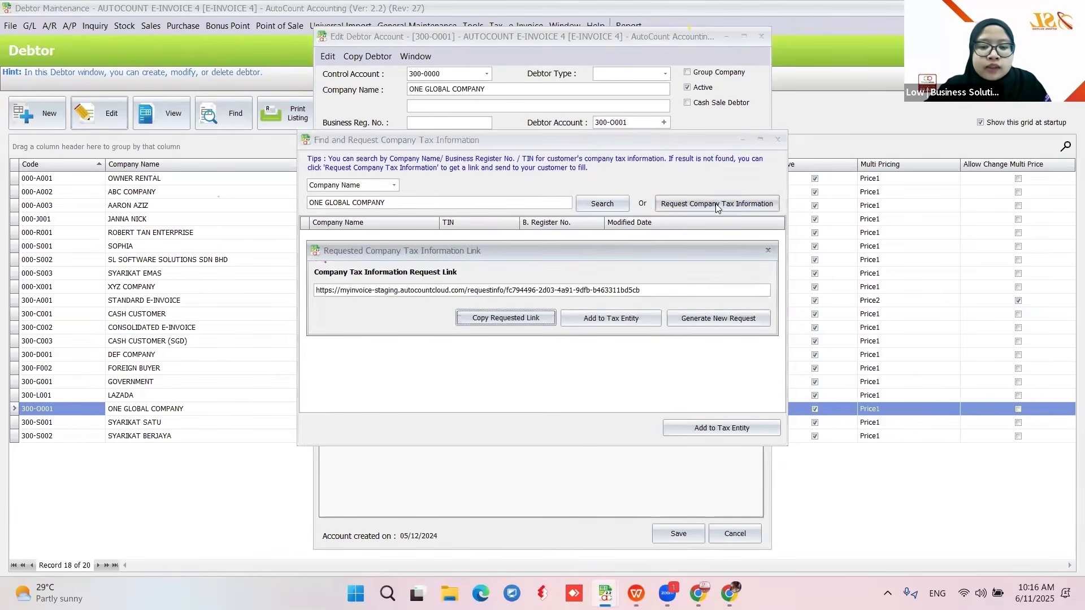
pyautogui.click(672, 323)
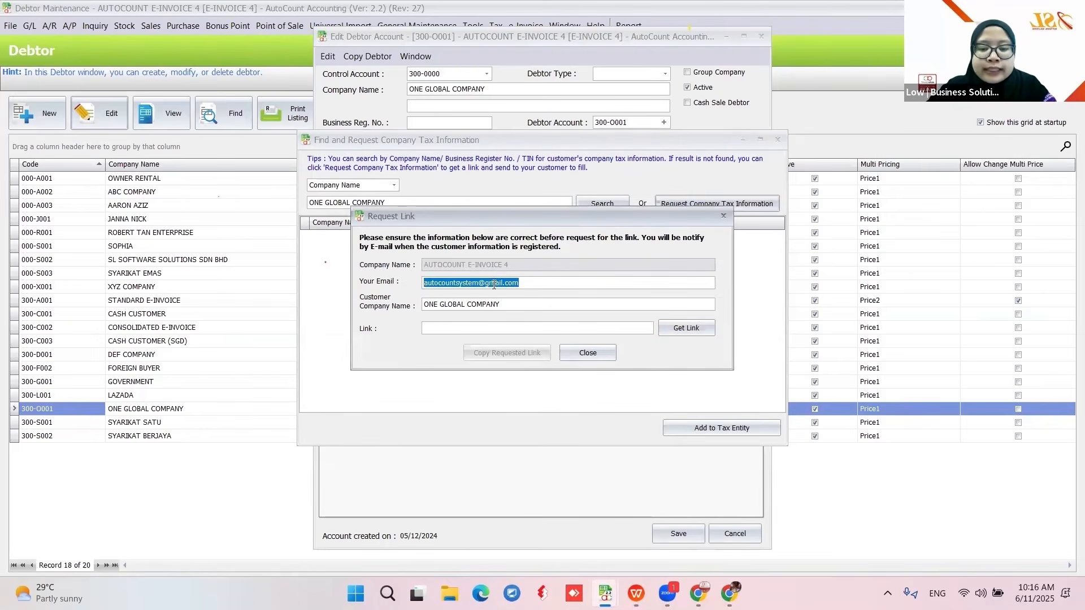
pyautogui.click(527, 284)
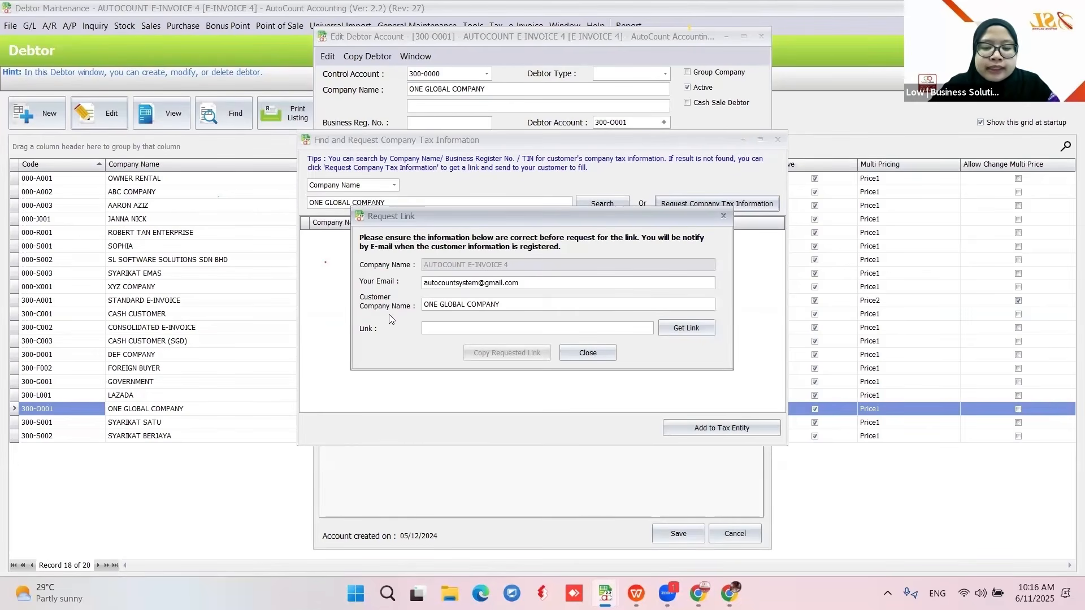
pyautogui.click(685, 329)
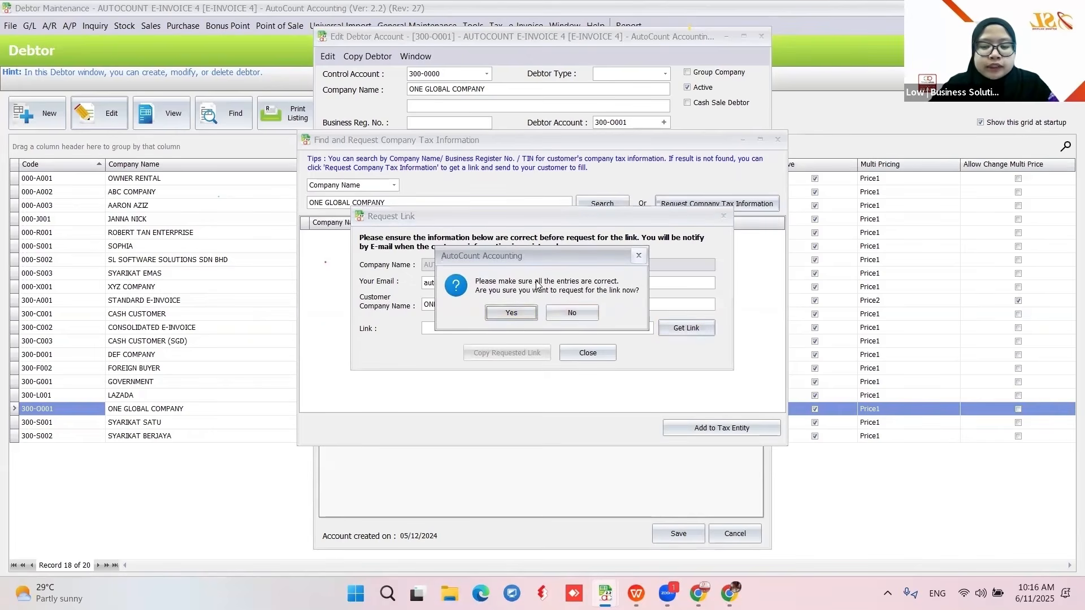
pyautogui.click(509, 314)
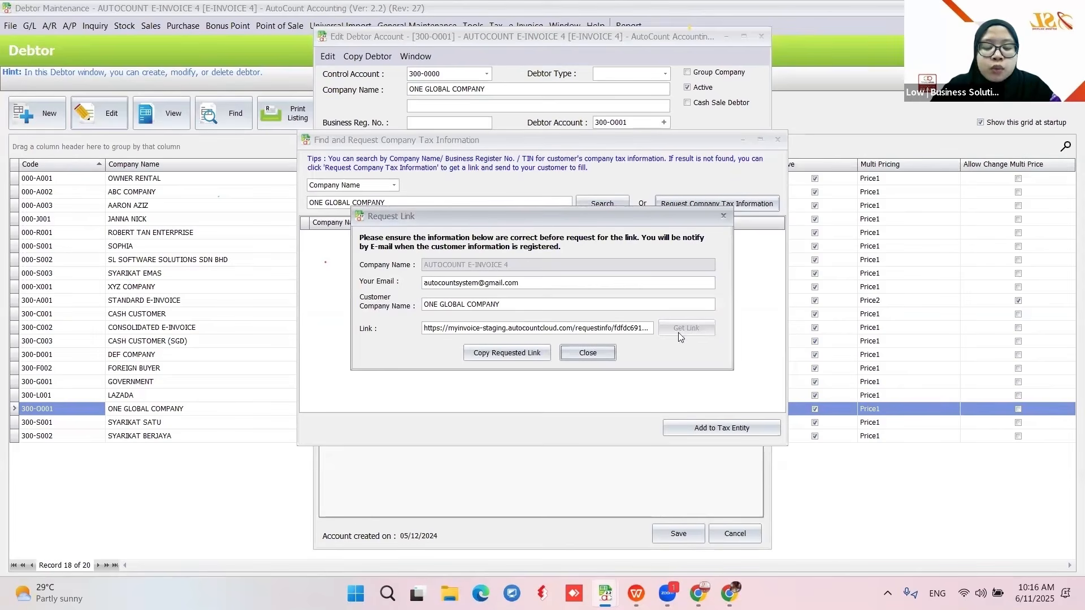
pyautogui.click(500, 353)
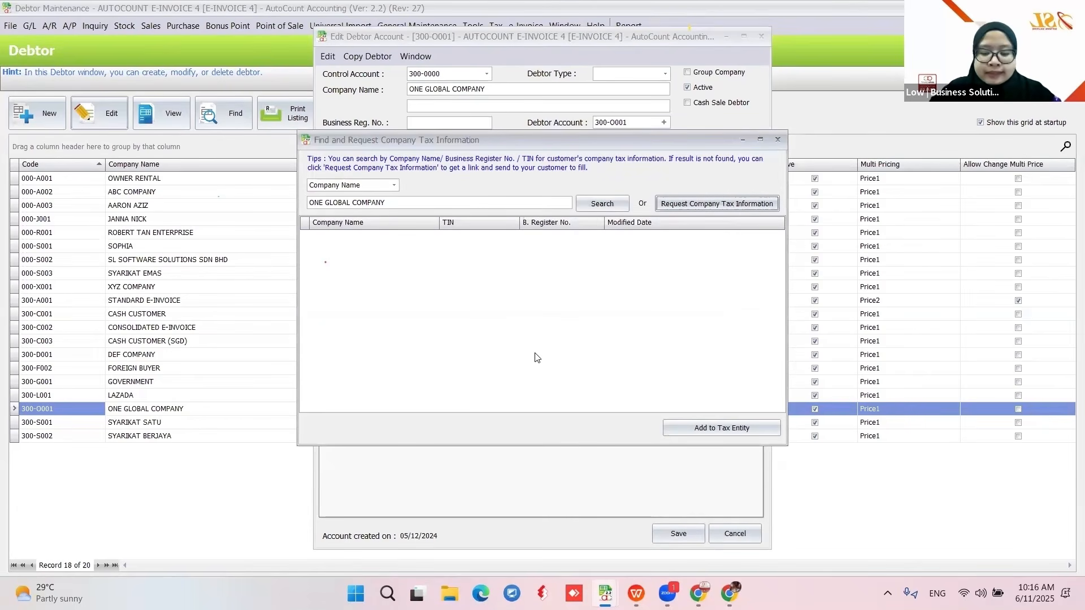
# - Open the copied request link in a new Chrome tab to load the Company Tax Information Request page
pyautogui.moveTo(698, 593)
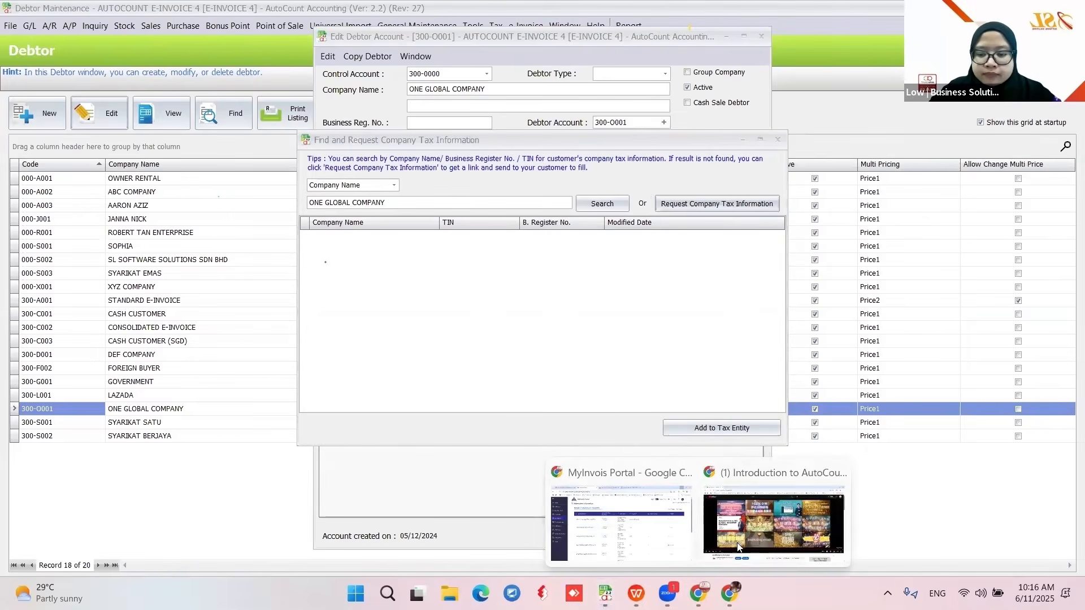
pyautogui.click(591, 508)
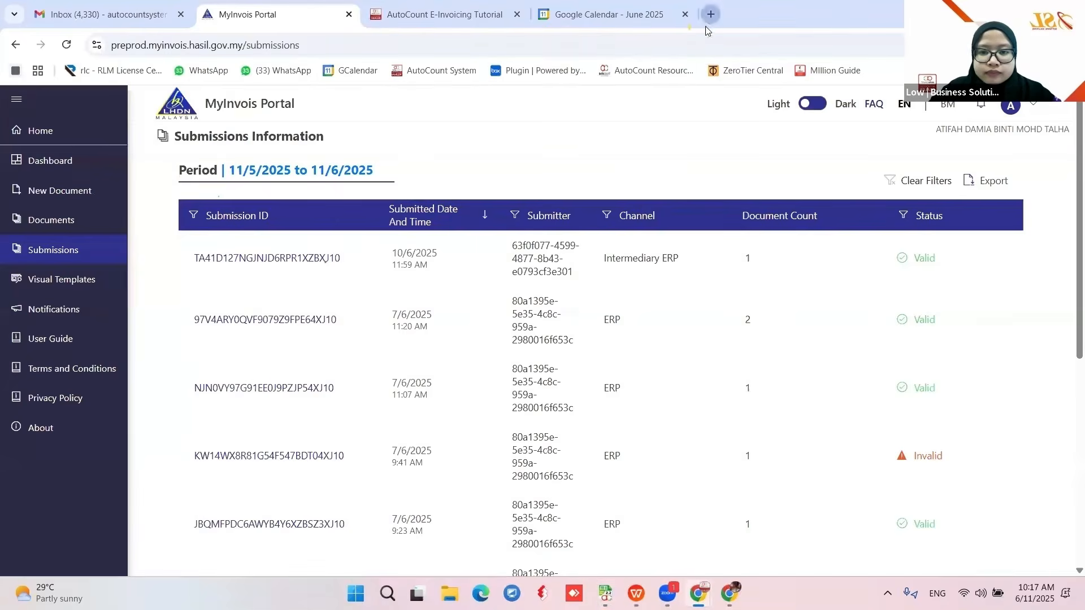
pyautogui.click(710, 17)
pyautogui.hotkey('ctrl', 'v')
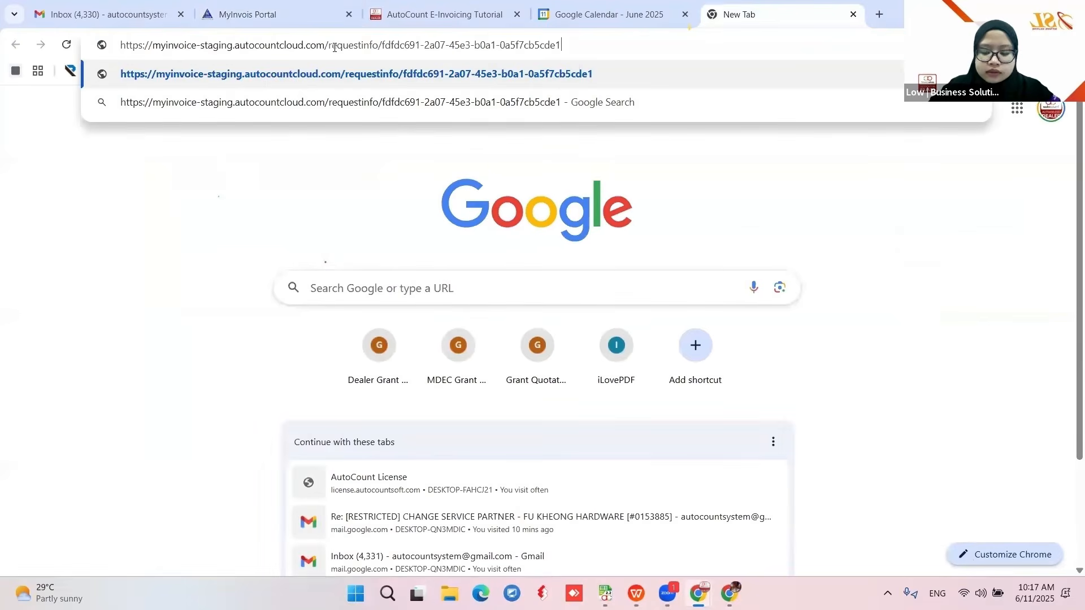
pyautogui.press('Return')
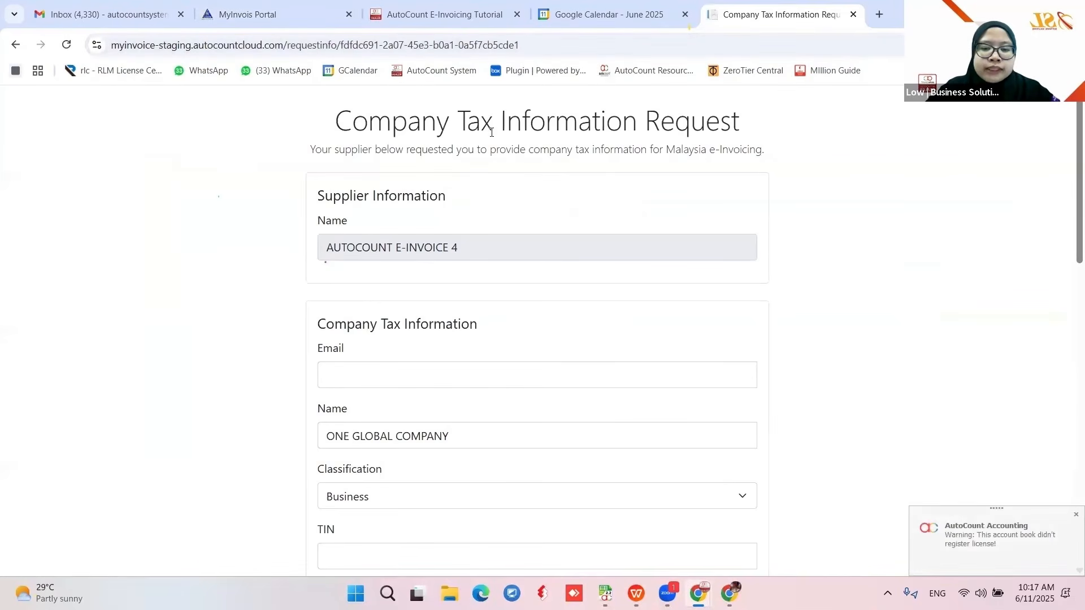
# - Review the email, Classification (Business), TIN, BRN, SST and Tourism Tax fields
pyautogui.scroll(-2, 564, 290)
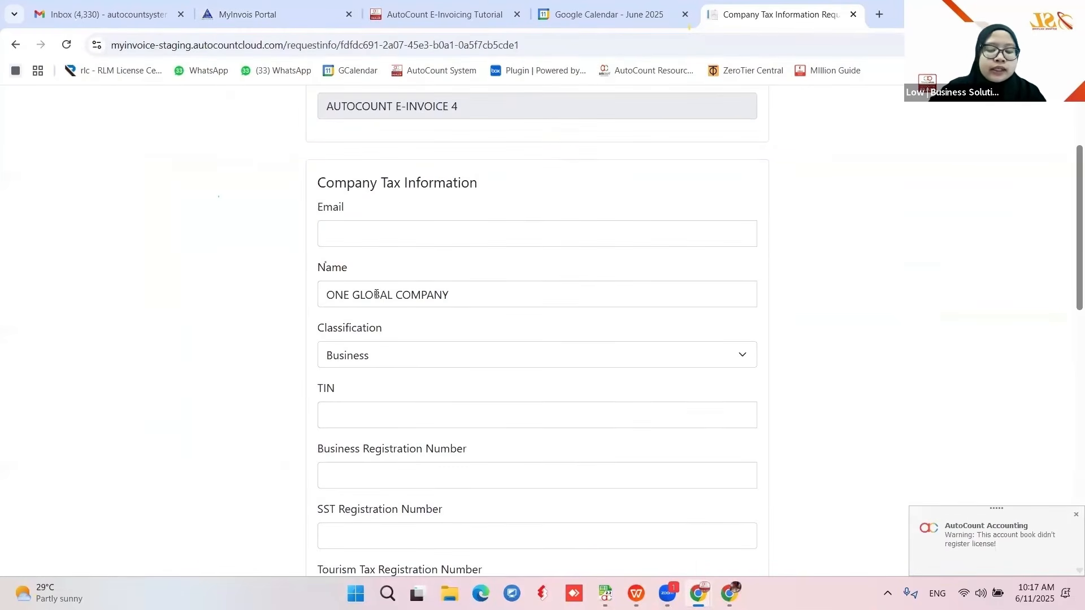
pyautogui.click(339, 233)
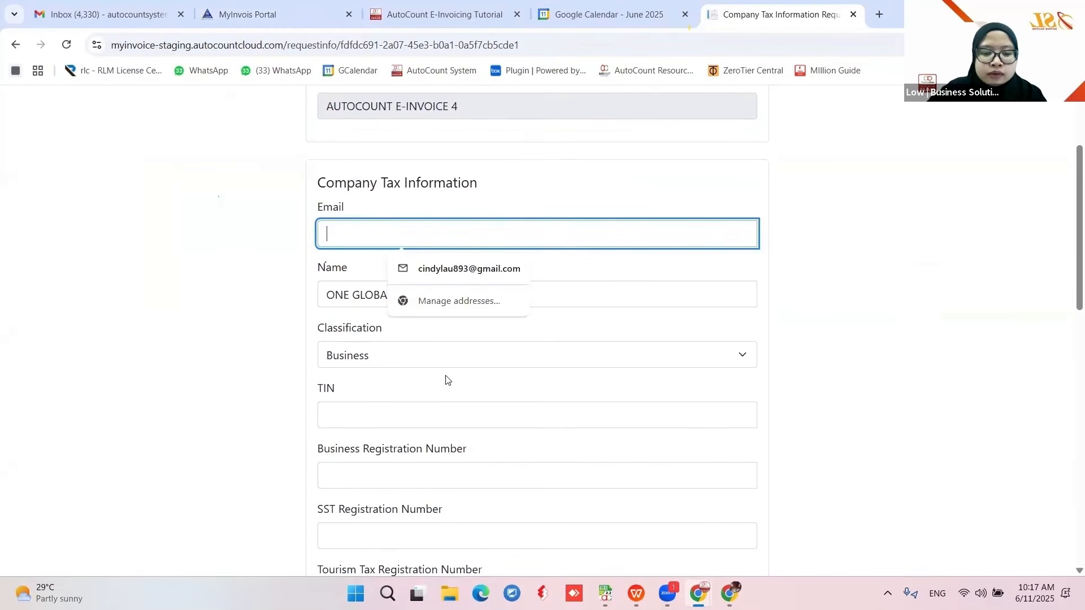
pyautogui.scroll(-1, 447, 373)
pyautogui.click(721, 294)
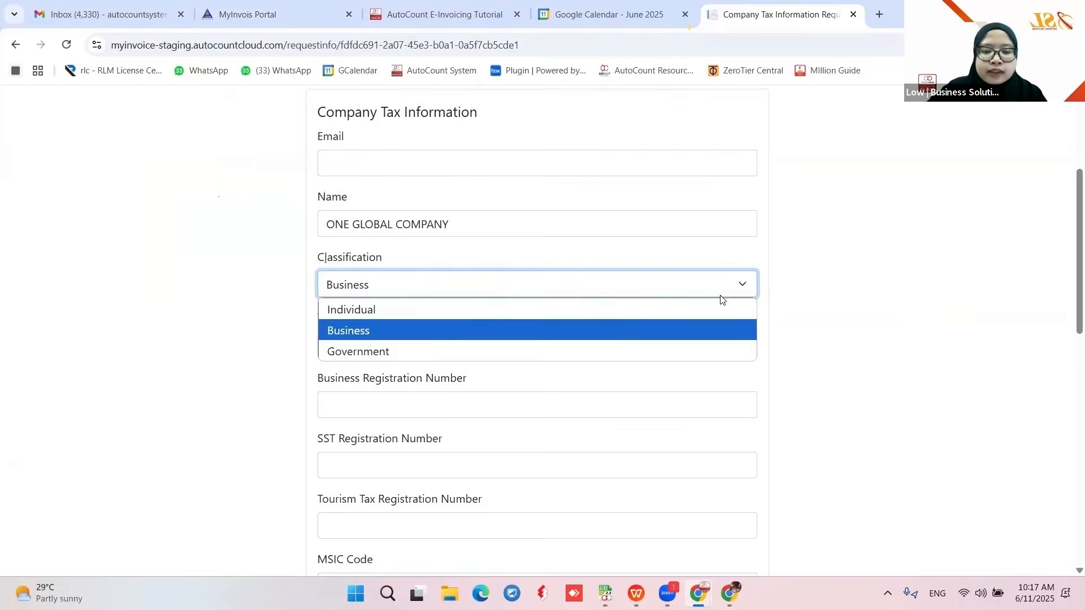
pyautogui.click(373, 331)
pyautogui.click(374, 351)
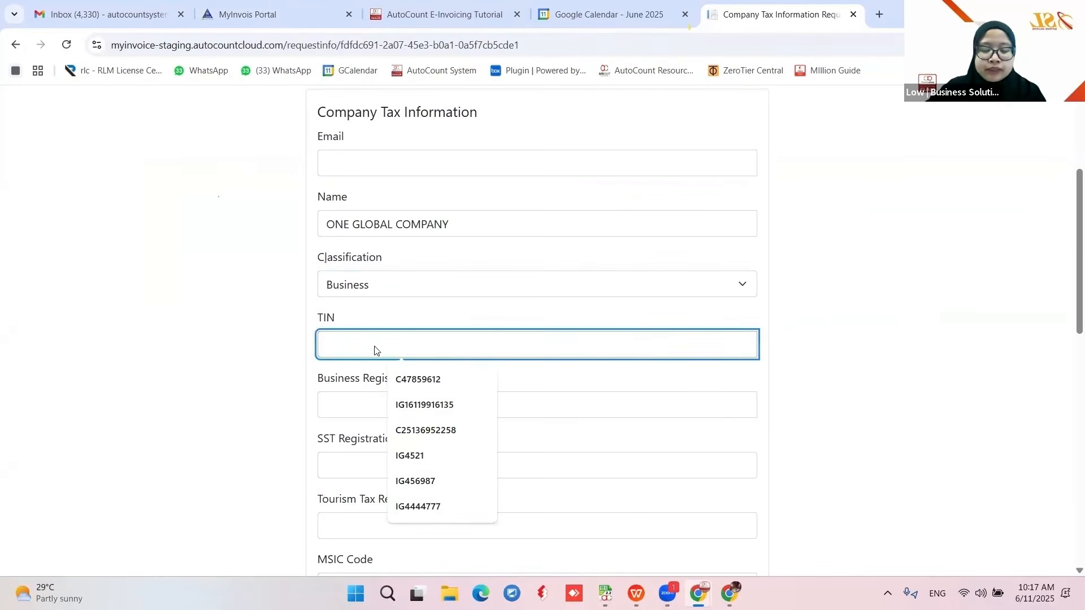
pyautogui.scroll(-1, 362, 361)
pyautogui.click(348, 328)
pyautogui.scroll(-2, 395, 361)
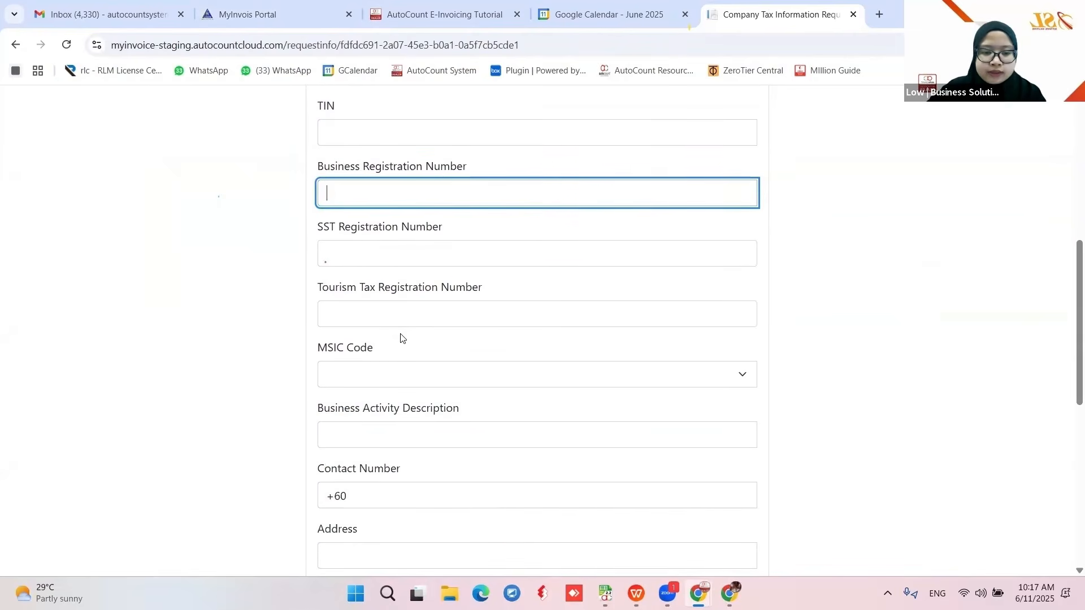
pyautogui.click(338, 253)
pyautogui.click(336, 312)
# - Review MSIC, contact, address and post code fields, then tick sharing tax information with AutoCount users
pyautogui.scroll(-1, 381, 320)
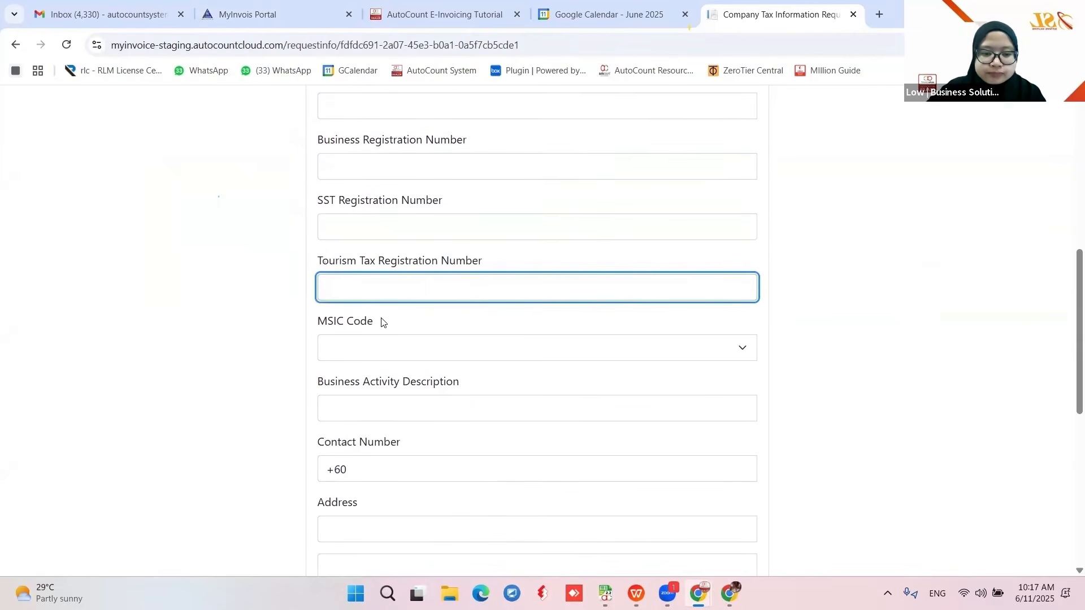
pyautogui.click(354, 314)
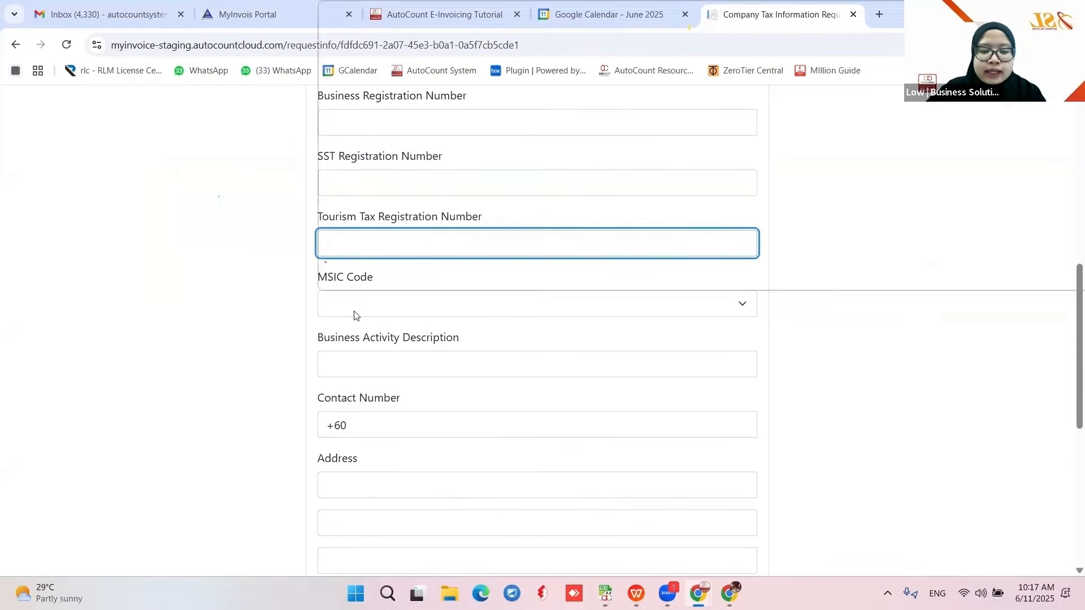
pyautogui.scroll(-2, 354, 314)
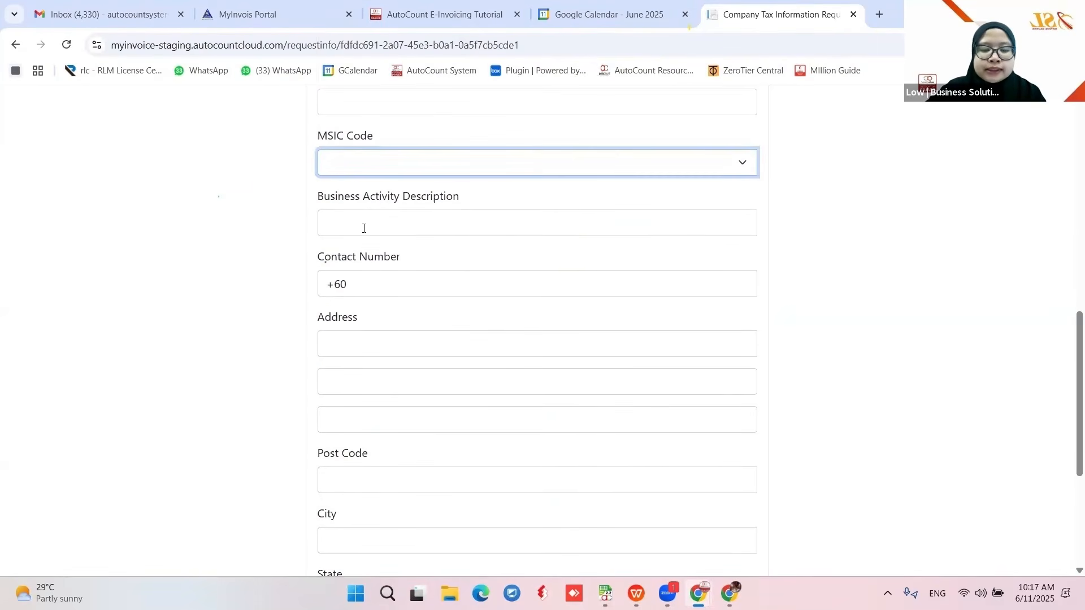
pyautogui.click(380, 291)
pyautogui.scroll(-1, 378, 292)
pyautogui.click(349, 270)
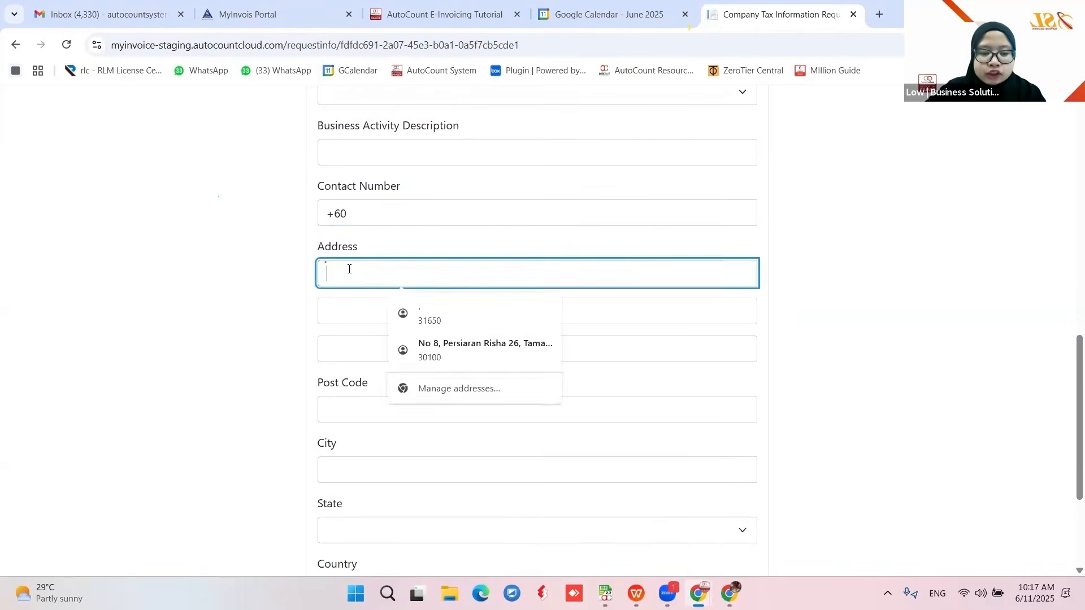
pyautogui.scroll(-1, 347, 327)
pyautogui.click(353, 339)
pyautogui.scroll(-1, 355, 333)
pyautogui.scroll(-1, 349, 387)
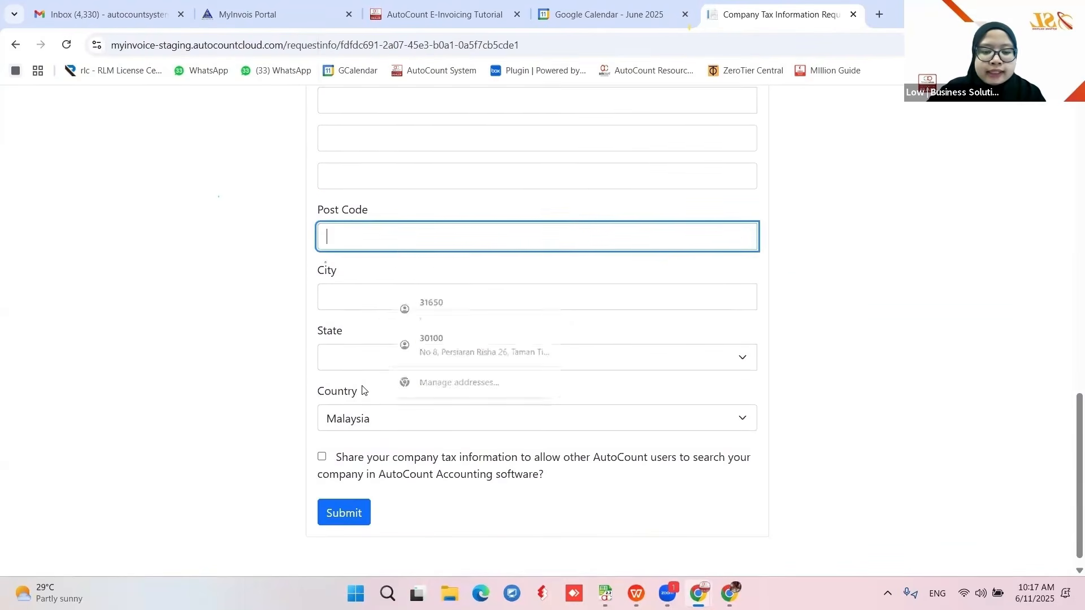
pyautogui.click(321, 444)
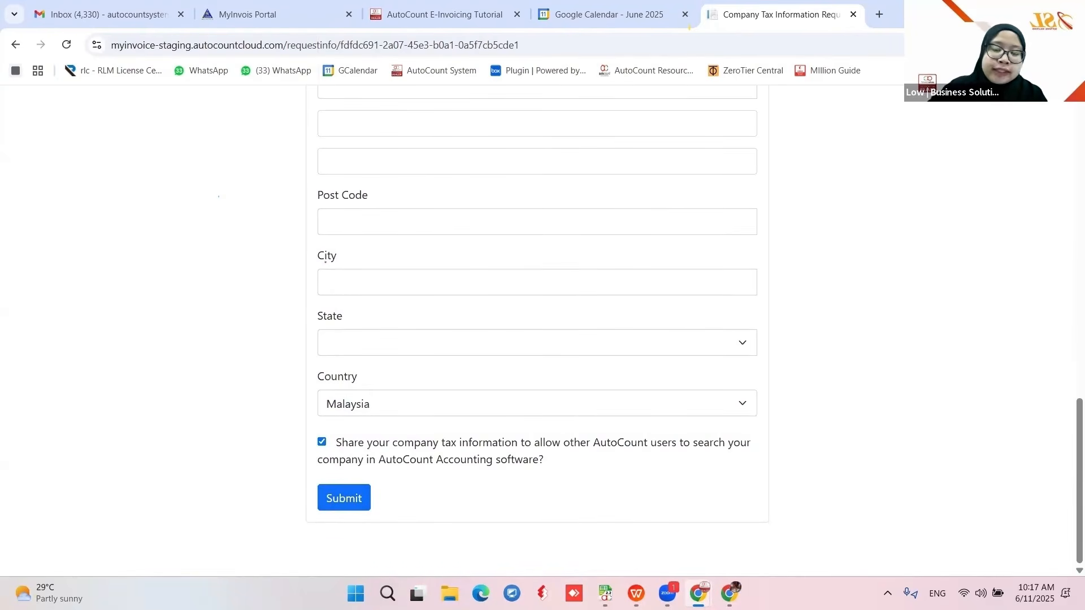
pyautogui.click(699, 593)
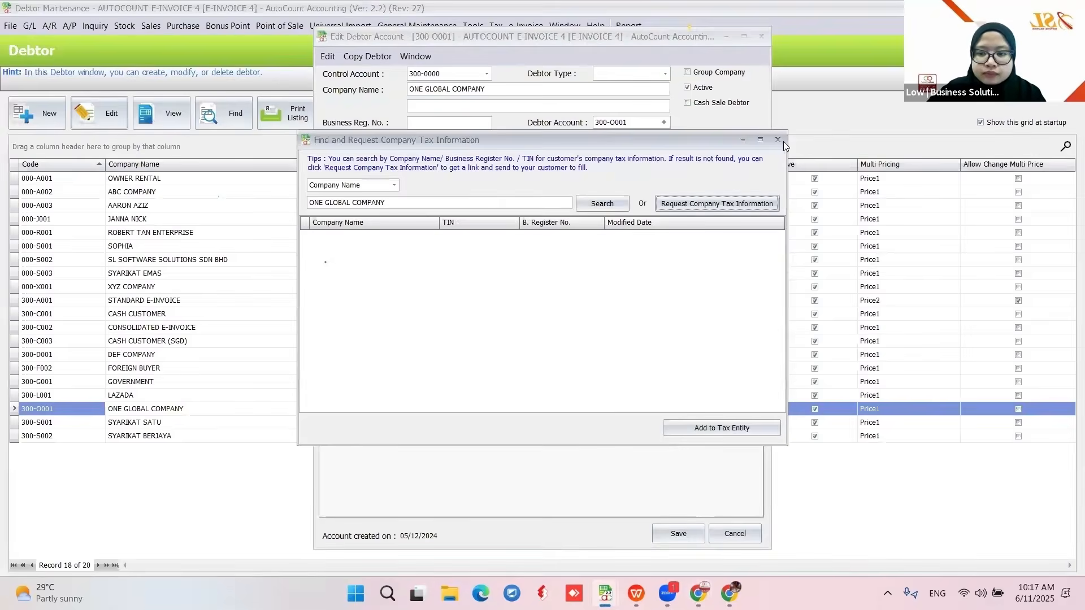
# - Close the ONE GLOBAL COMPANY lookup and debtor, and open ROBERT TAN ENTERPRISE for editing
pyautogui.click(775, 142)
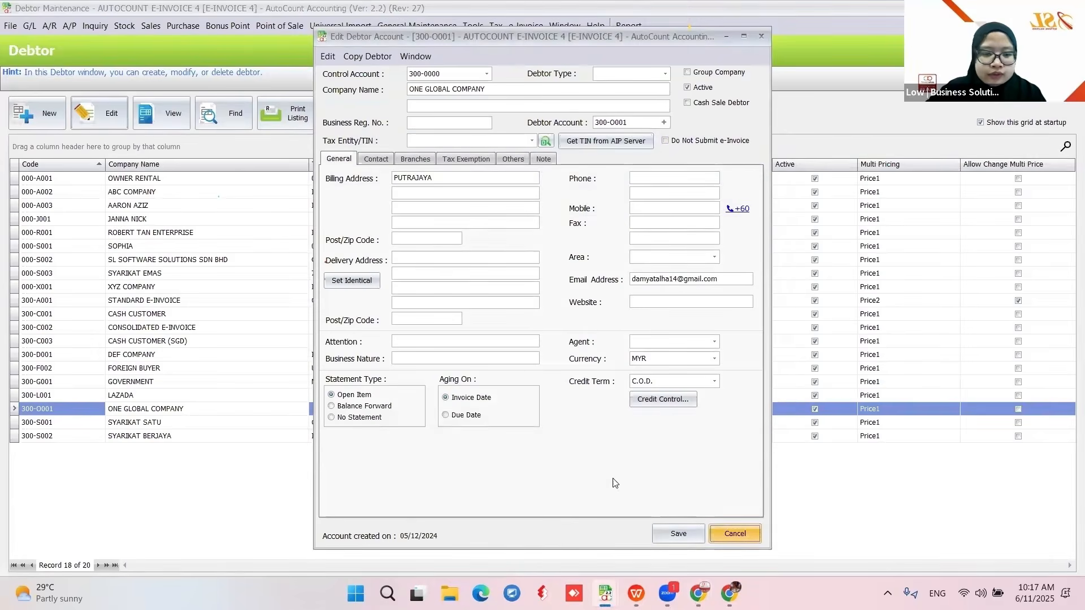
pyautogui.click(734, 533)
pyautogui.click(148, 232)
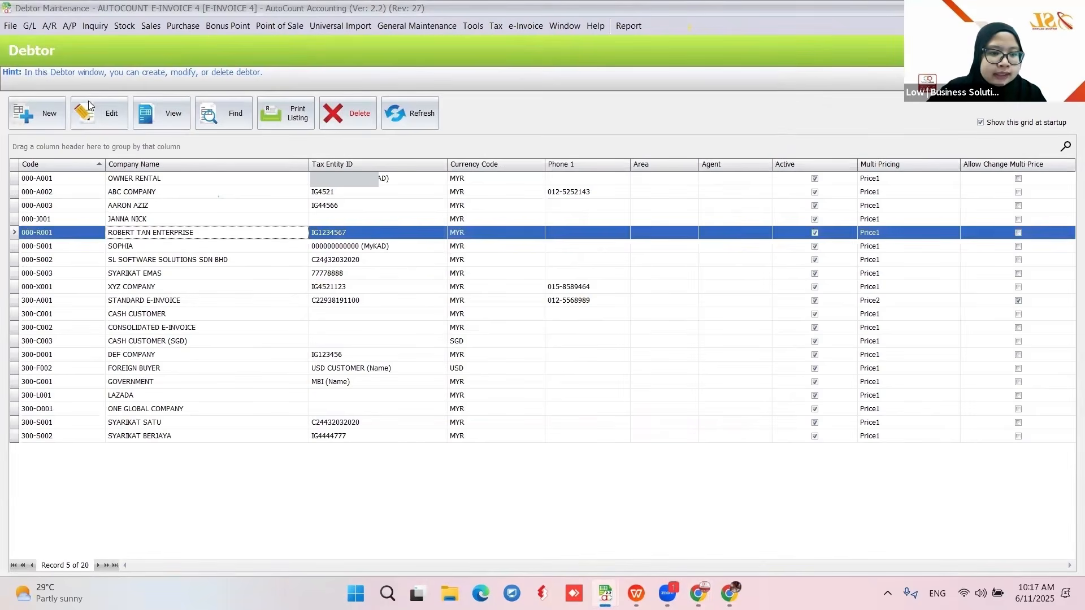
pyautogui.click(99, 122)
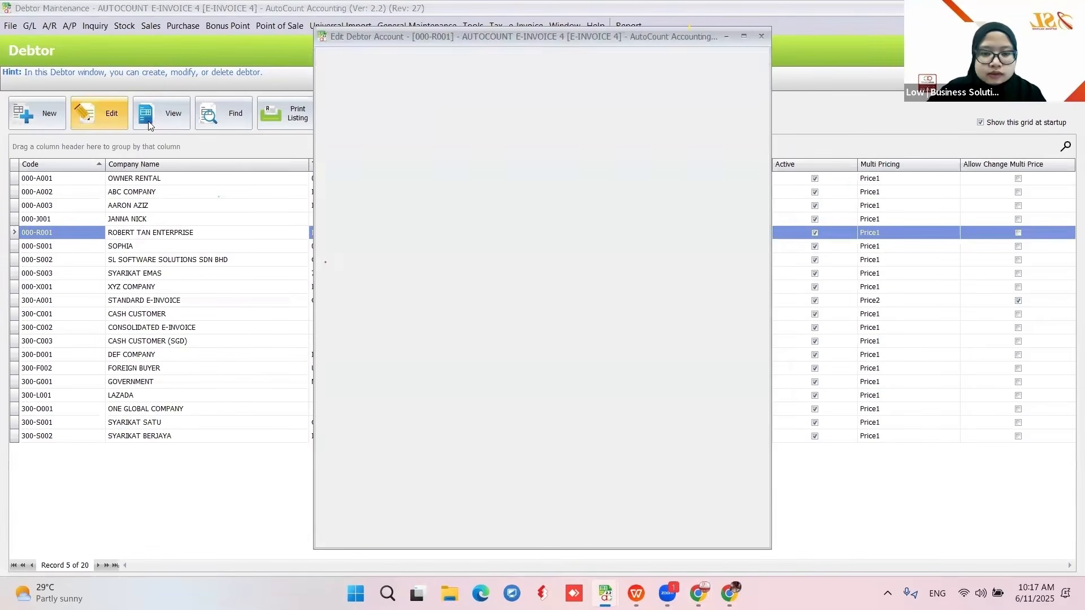
pyautogui.click(532, 140)
pyautogui.click(569, 415)
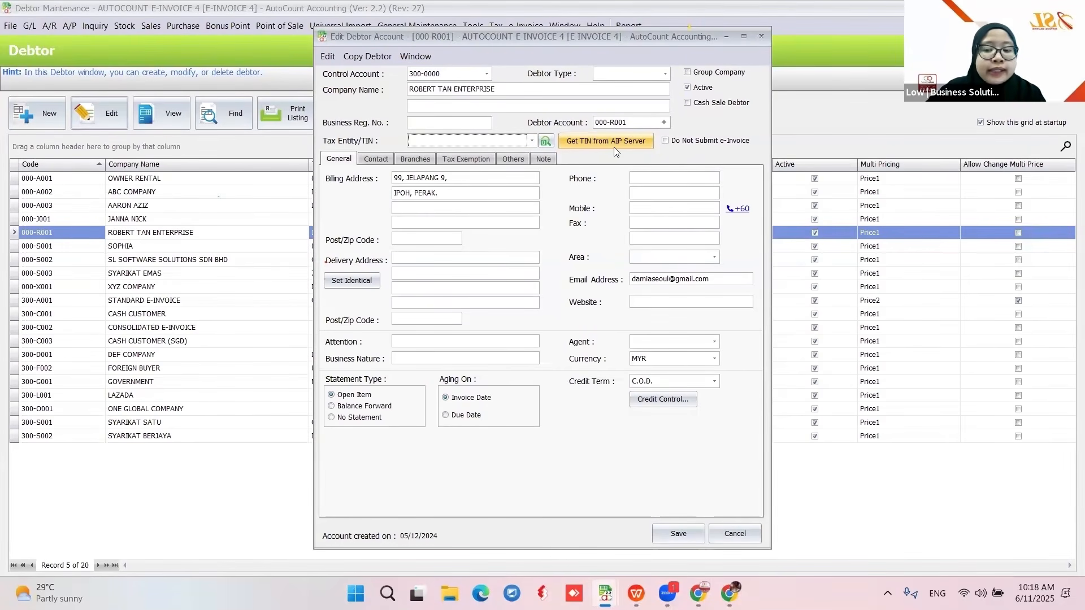
# - Fetch ROBERT TAN ENTERPRISE's details from AIP, then cancel creating the new tax entity
pyautogui.click(583, 144)
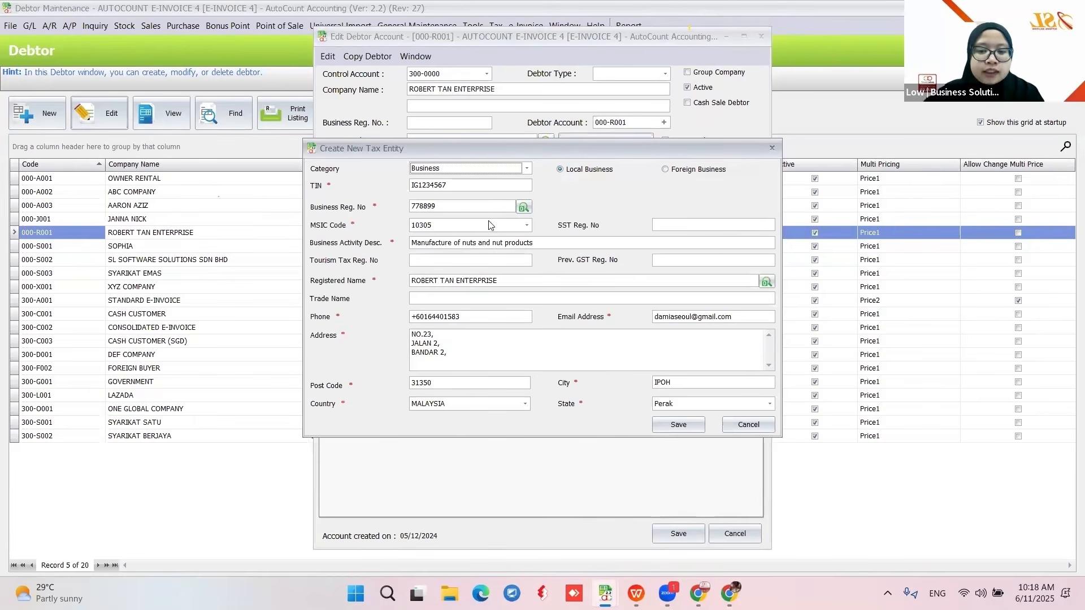
pyautogui.click(672, 428)
pyautogui.click(512, 314)
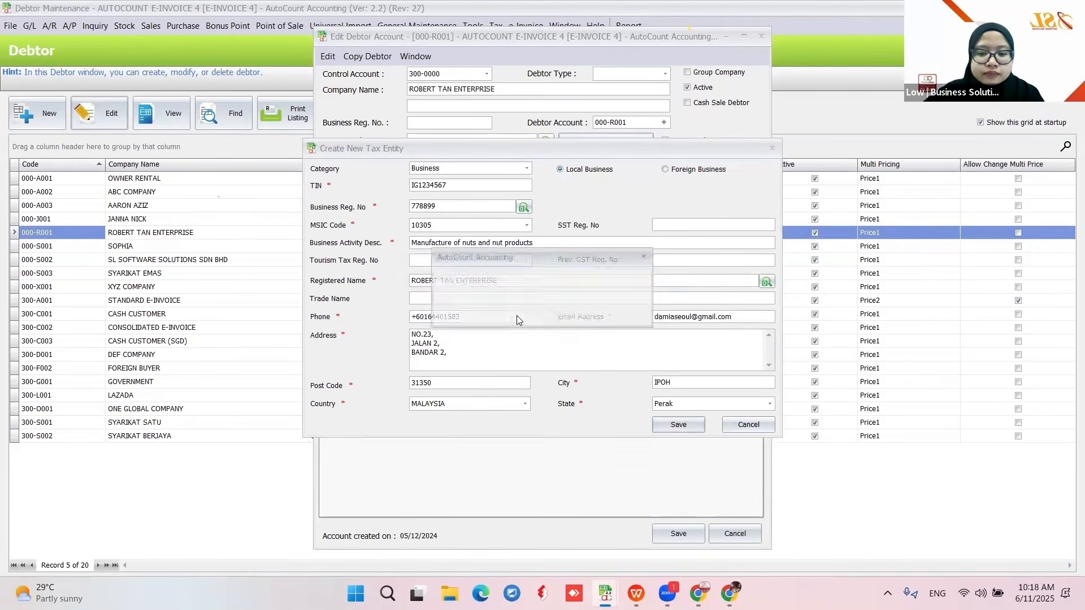
pyautogui.click(528, 311)
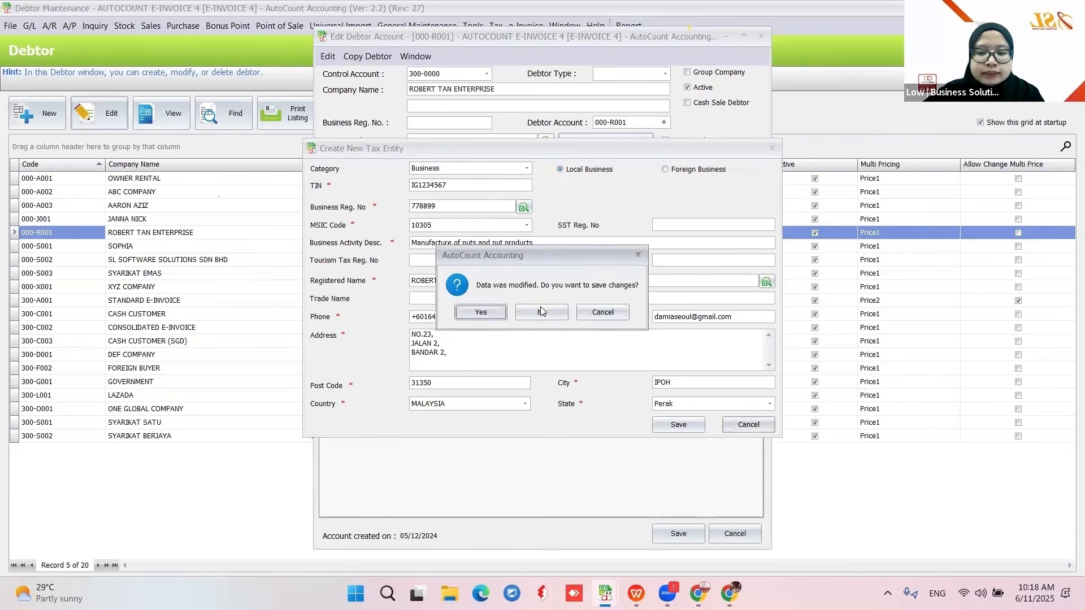
pyautogui.click(541, 310)
pyautogui.click(532, 140)
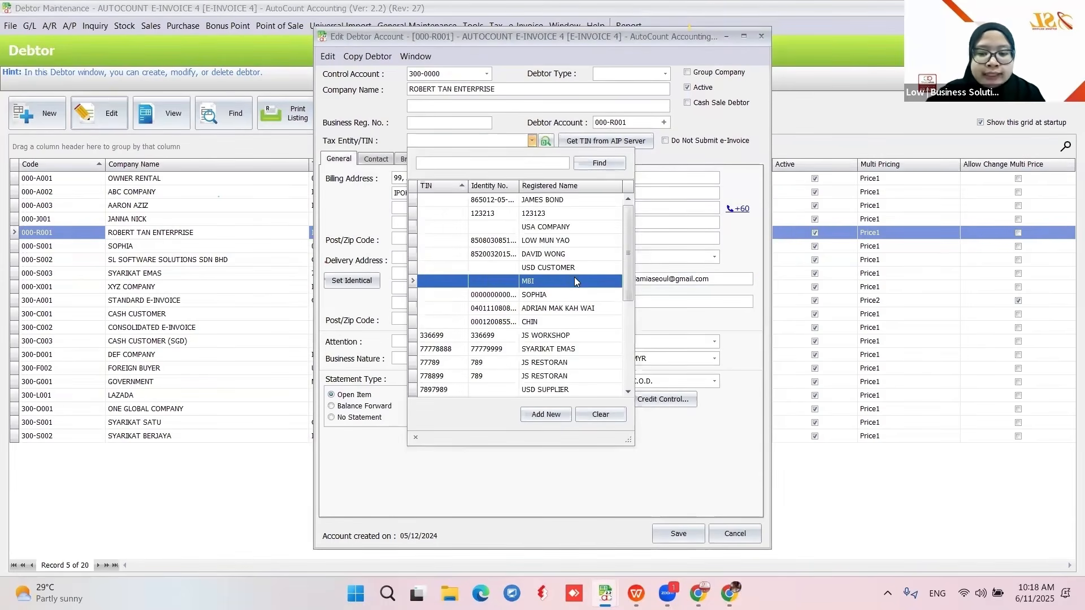
# - Set the debtor's Tax Entity/TIN to IG1234567 and show the training presentation
pyautogui.scroll(-4, 574, 277)
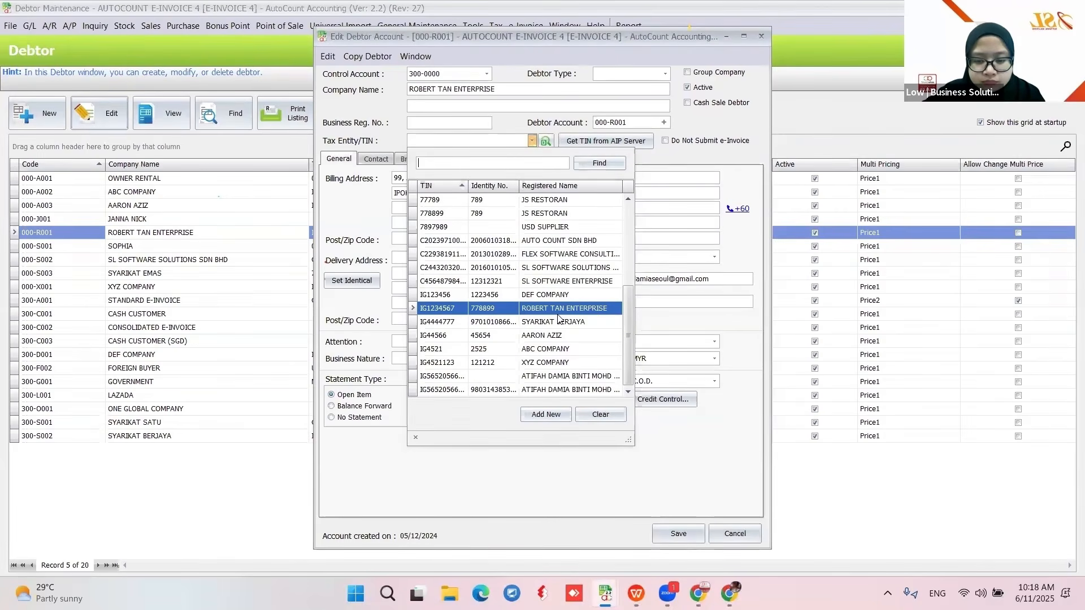
pyautogui.click(558, 311)
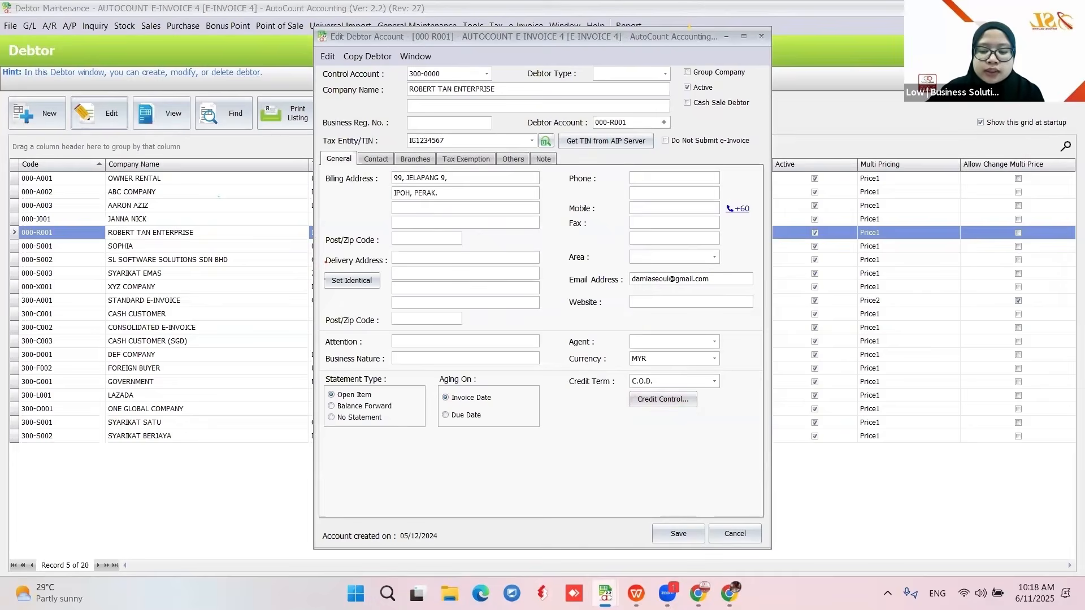
pyautogui.moveTo(636, 593)
pyautogui.click(736, 532)
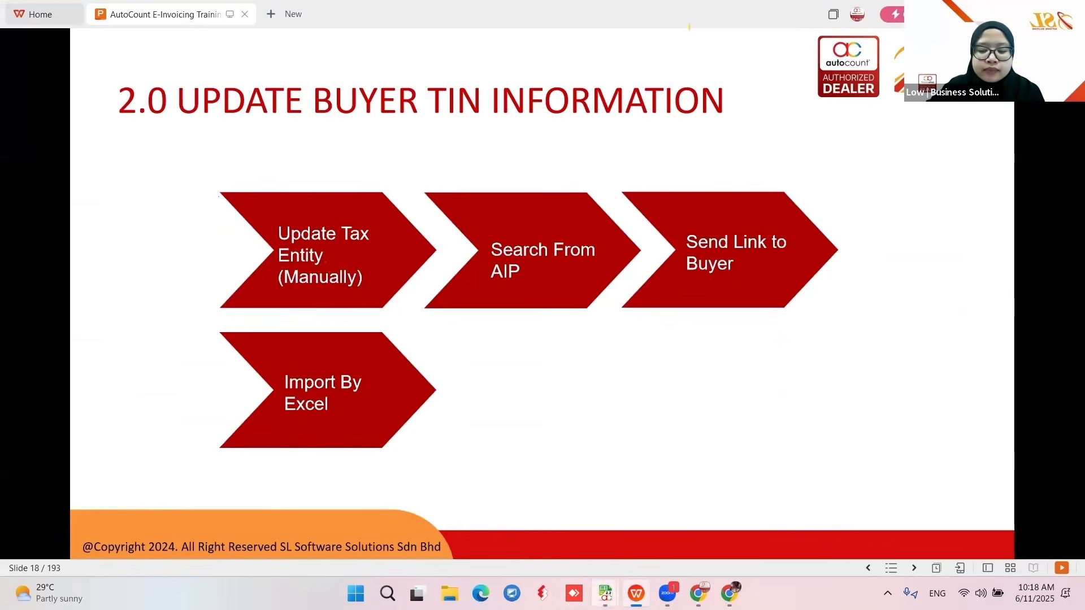
# - Bring the AutoCount Debtor Maintenance window back to the front
pyautogui.moveTo(605, 593)
pyautogui.click(800, 516)
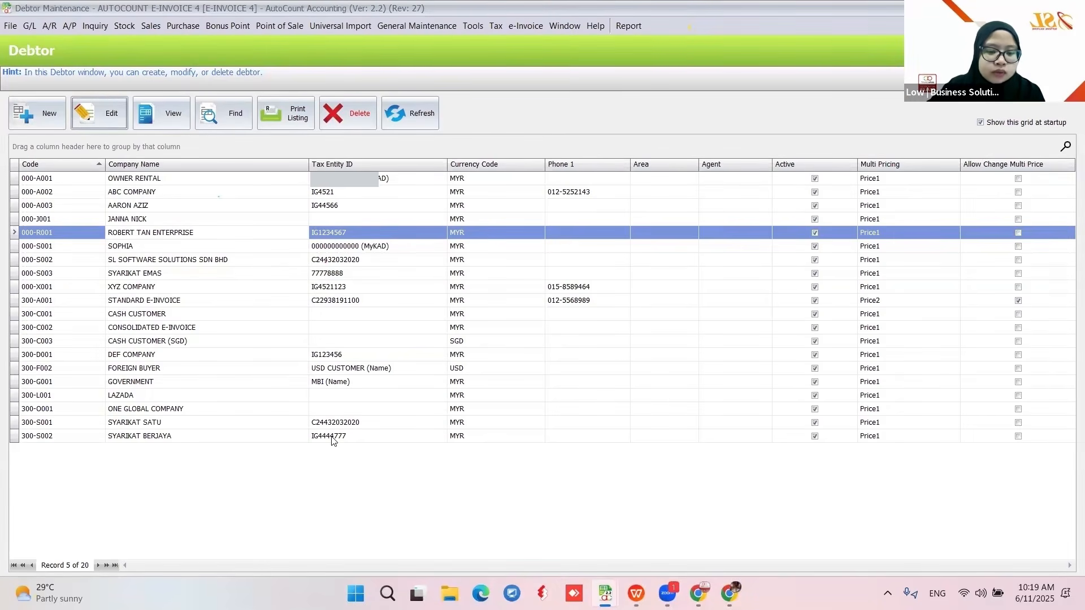
# - Add debtor SYARIKAT KEDUA with auto-assigned code 300-S003 and a contact email, then save
pyautogui.click(23, 117)
pyautogui.click(439, 88)
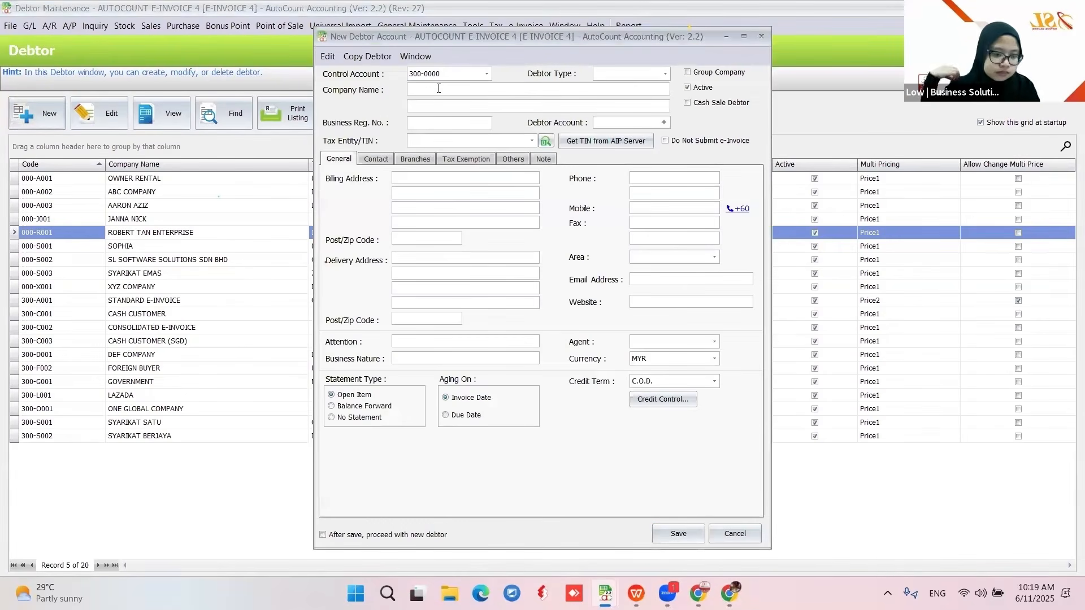
pyautogui.write('SY')
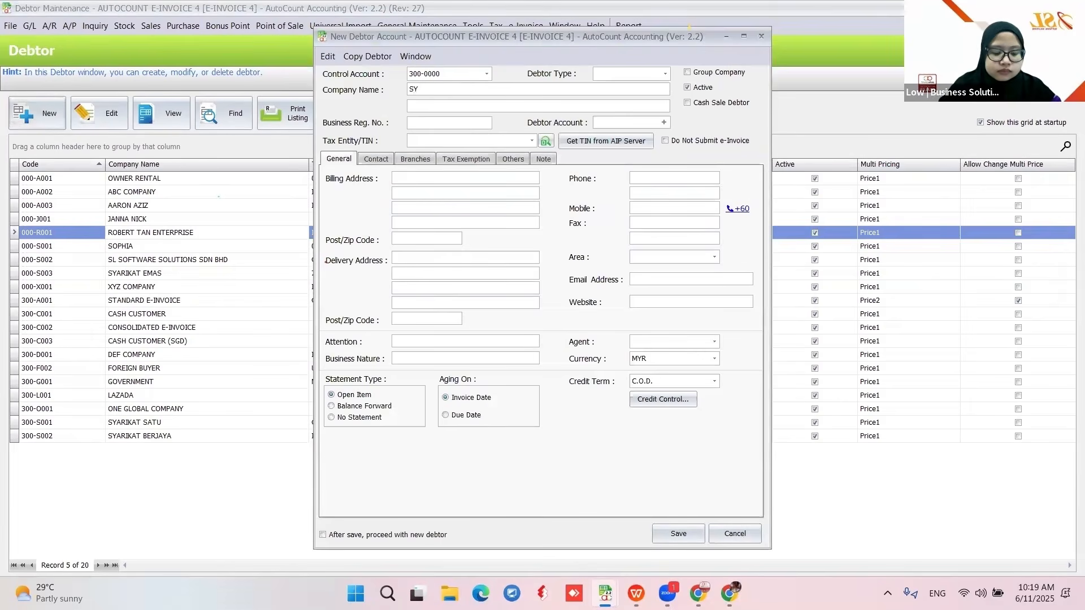
pyautogui.write('ARIKAT KEDUA')
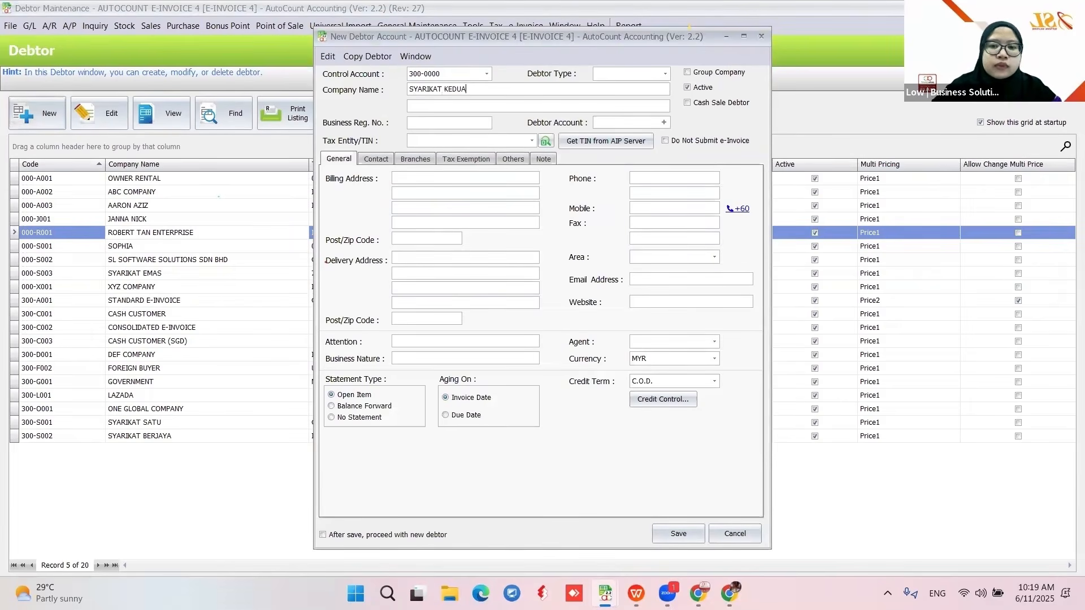
pyautogui.click(665, 122)
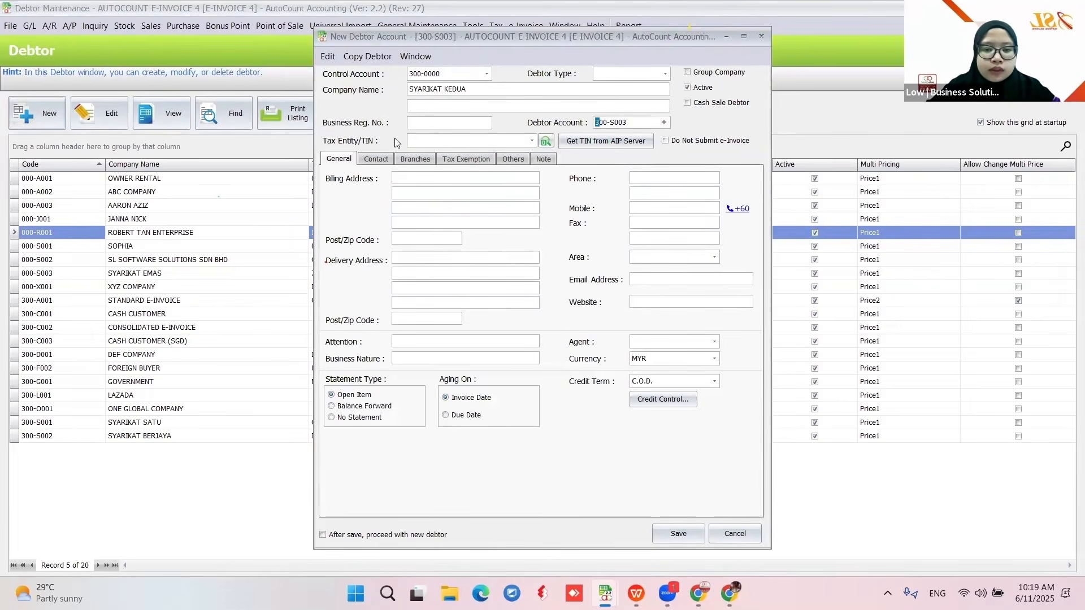
pyautogui.click(644, 281)
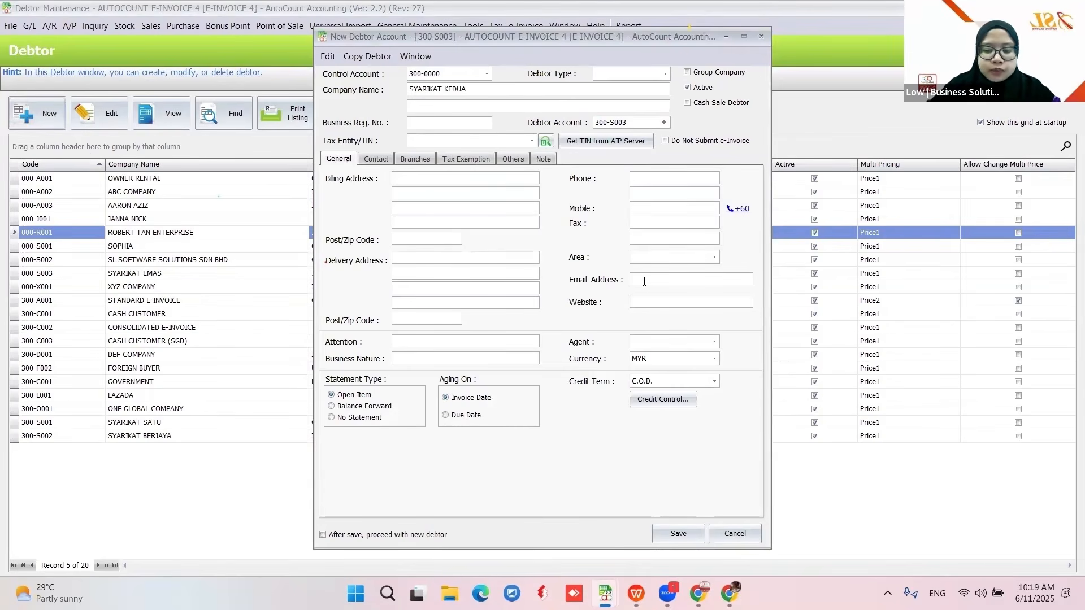
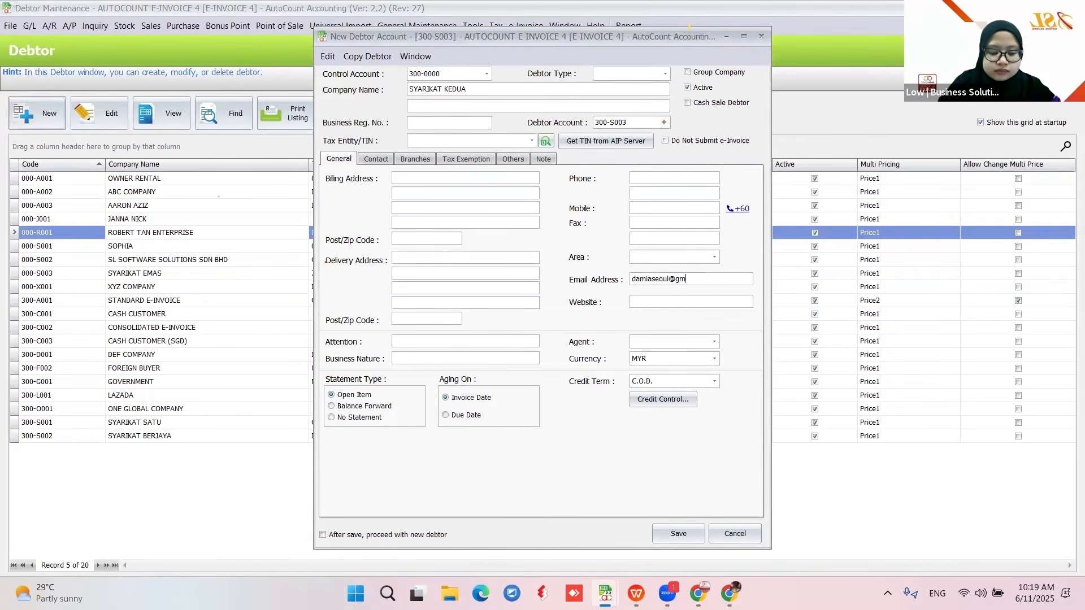
pyautogui.click(676, 531)
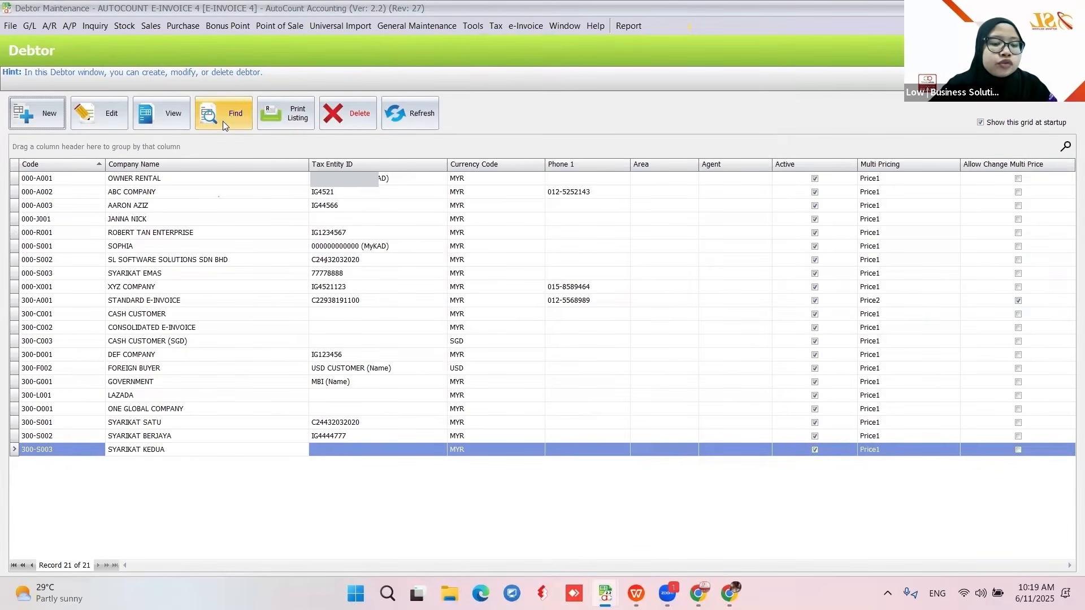
# - Search all debtors, tick every result, and confirm Batch Get TIN for them
pyautogui.click(235, 114)
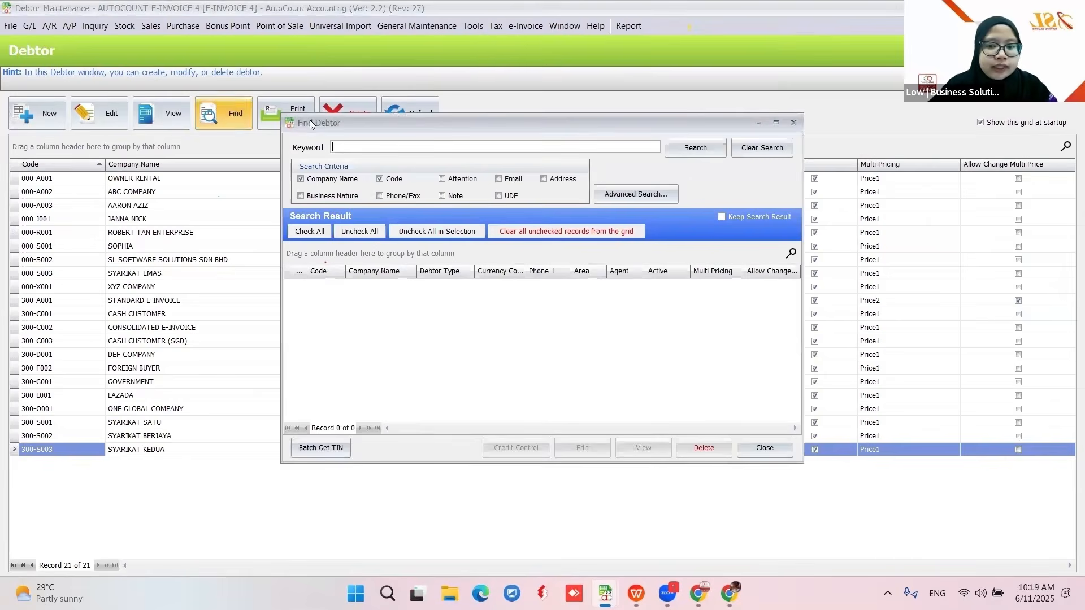
pyautogui.click(700, 151)
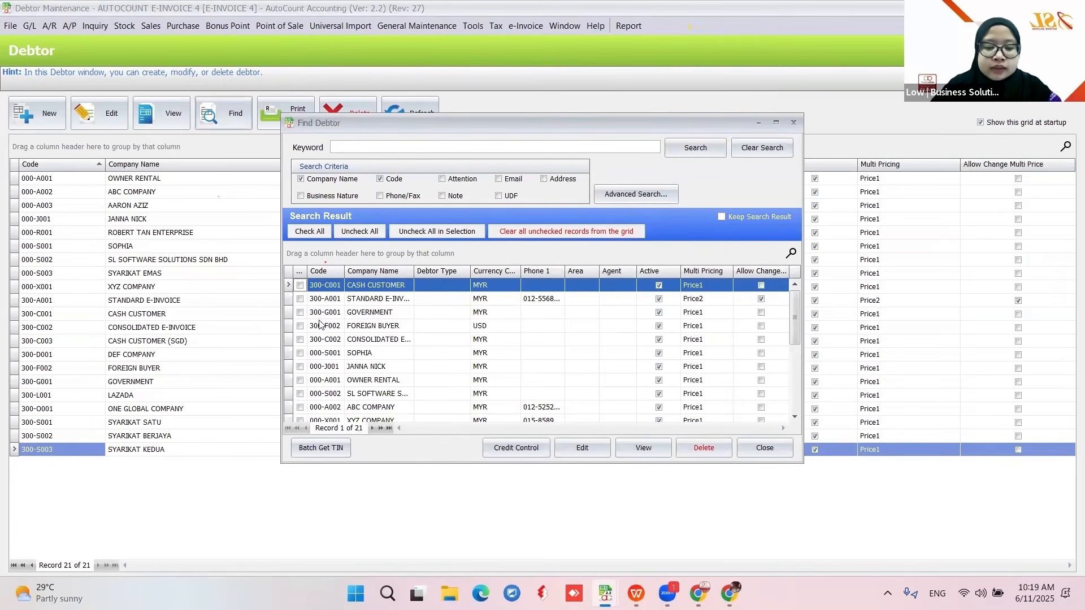
pyautogui.click(315, 233)
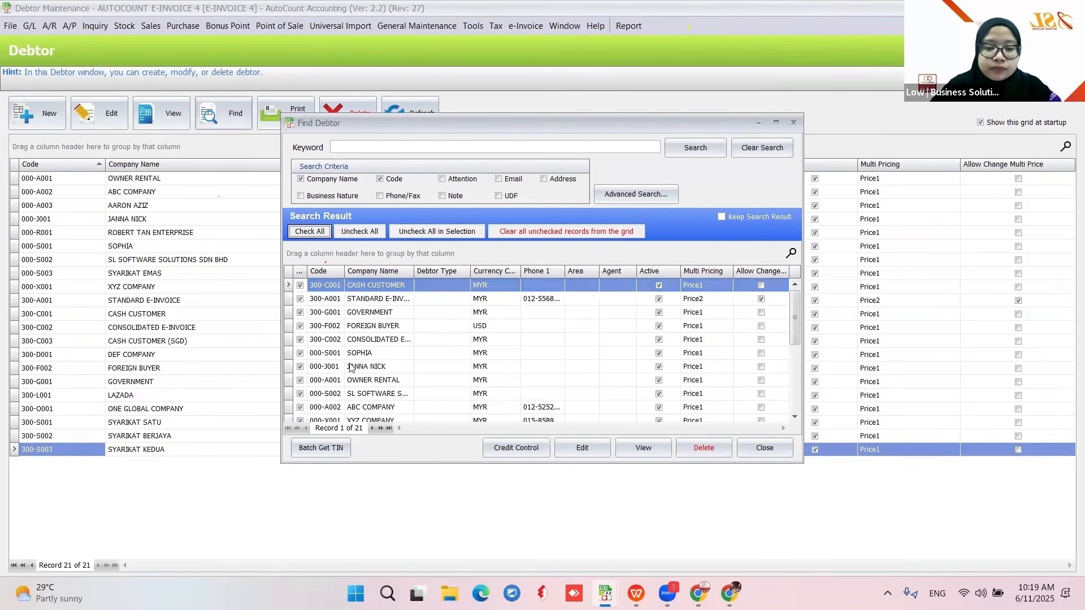
pyautogui.click(320, 450)
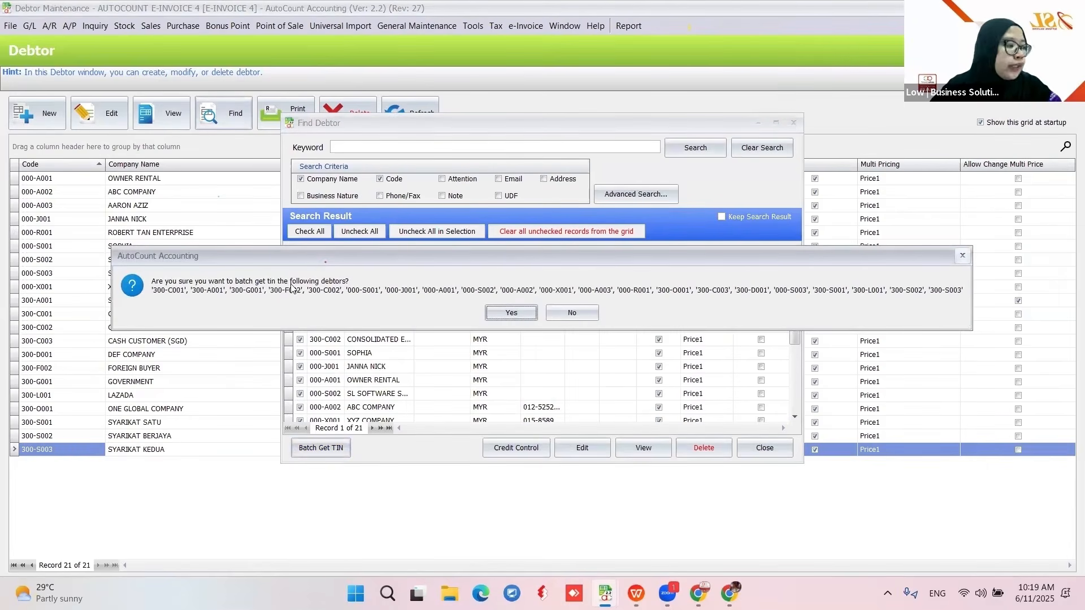
pyautogui.click(512, 313)
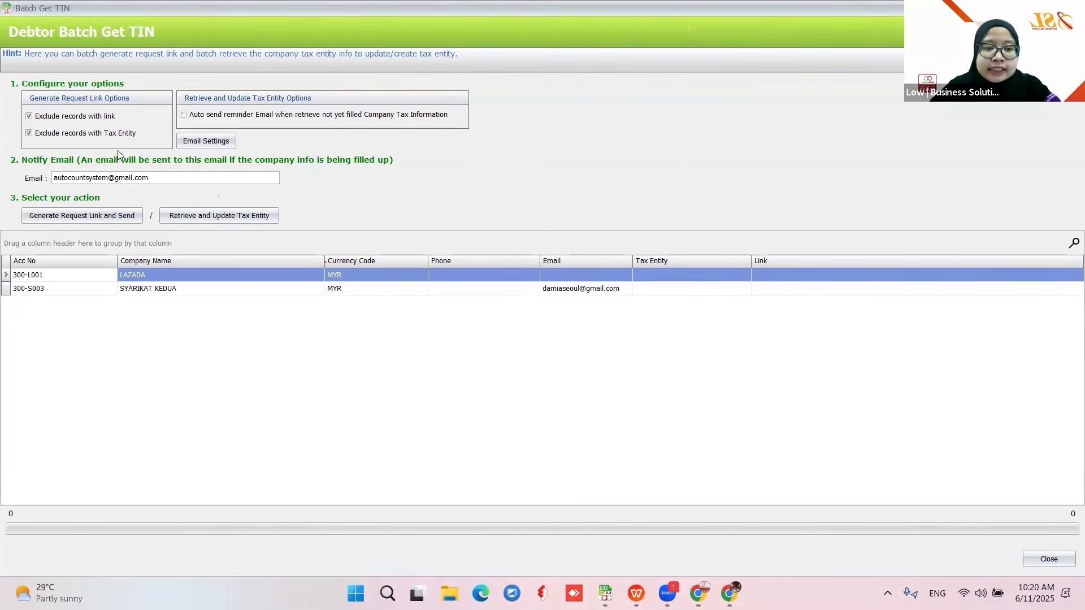
# - Toggle both Exclude records checkboxes off and on, then select the notification email and SYARIKAT KEDUA row
pyautogui.click(29, 134)
pyautogui.click(28, 116)
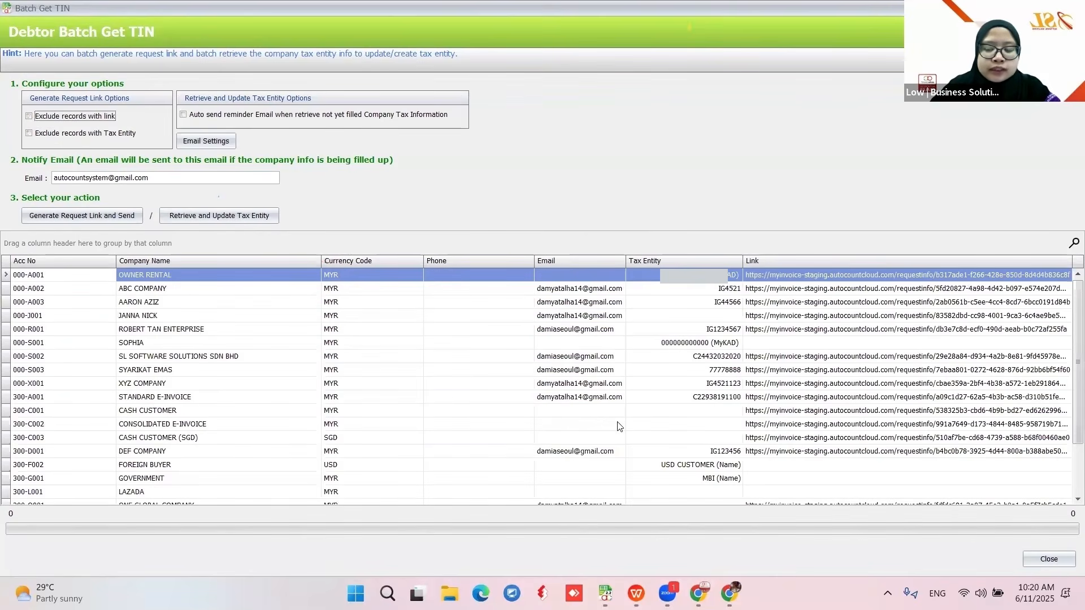
pyautogui.click(28, 116)
pyautogui.click(29, 134)
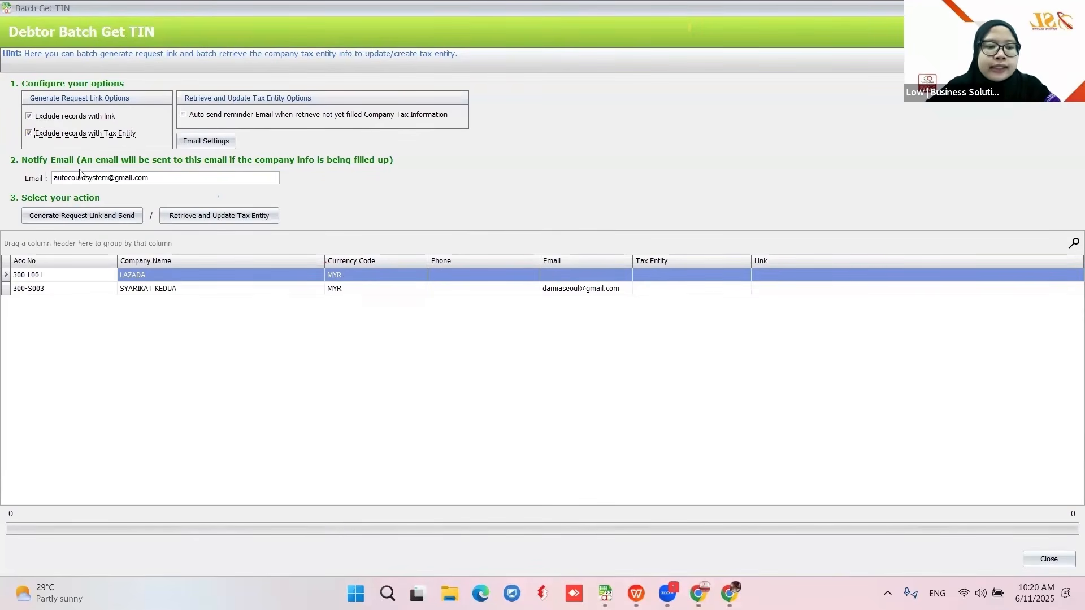
pyautogui.click(158, 182)
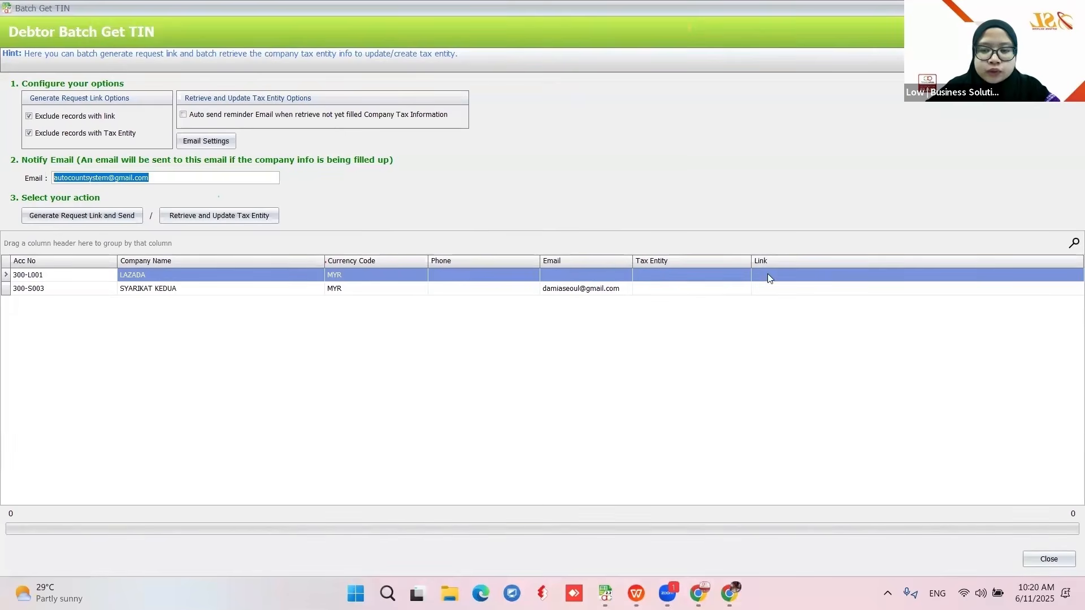
pyautogui.click(661, 293)
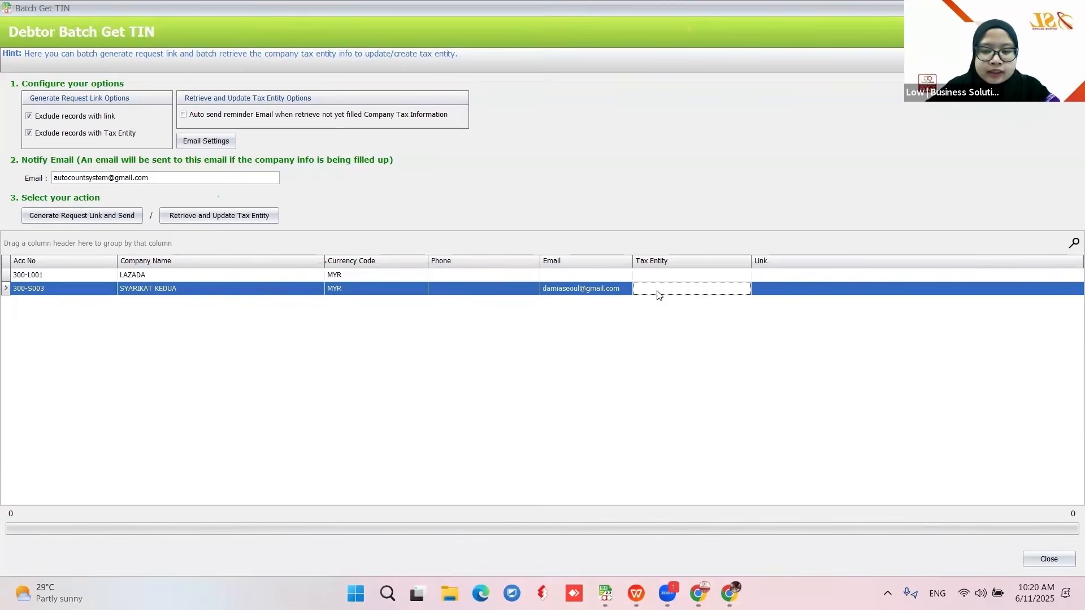
# - Enter LAZADA's email address in its Email cell, correcting the mistyped ending
pyautogui.click(565, 275)
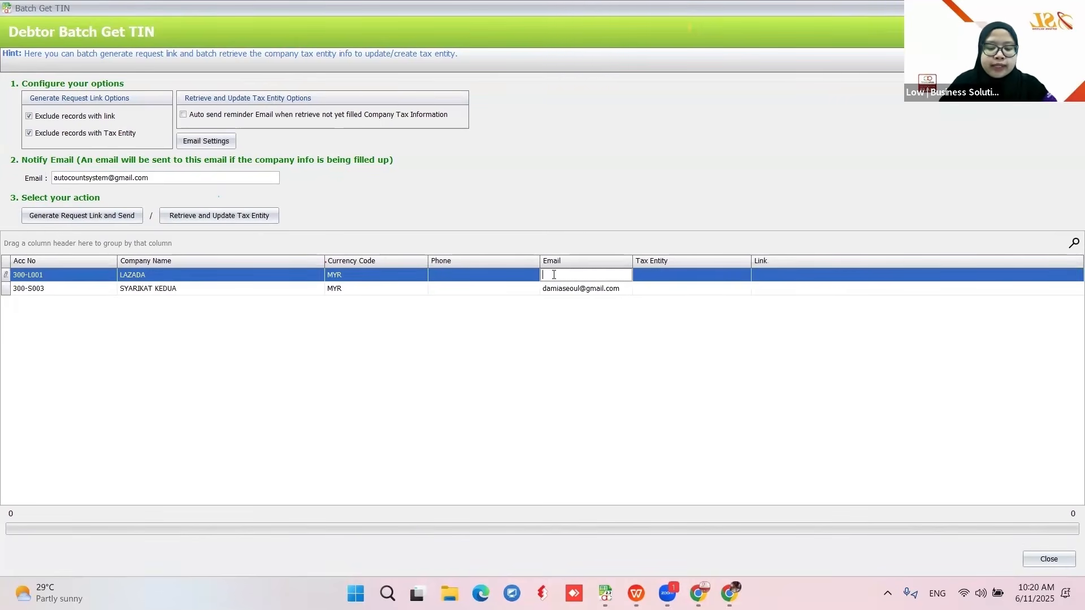
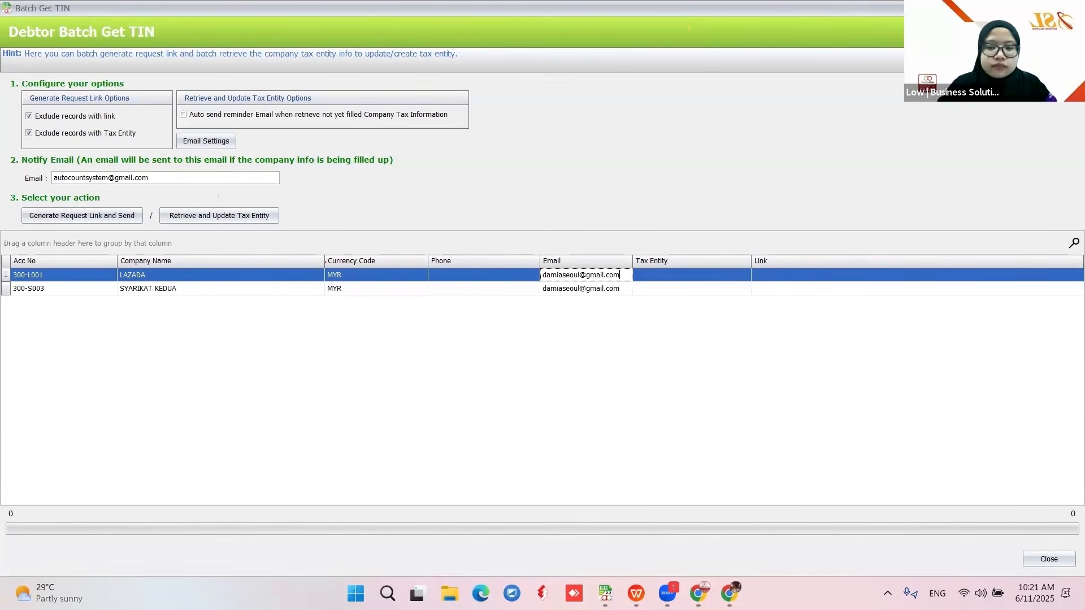
pyautogui.press('Return')
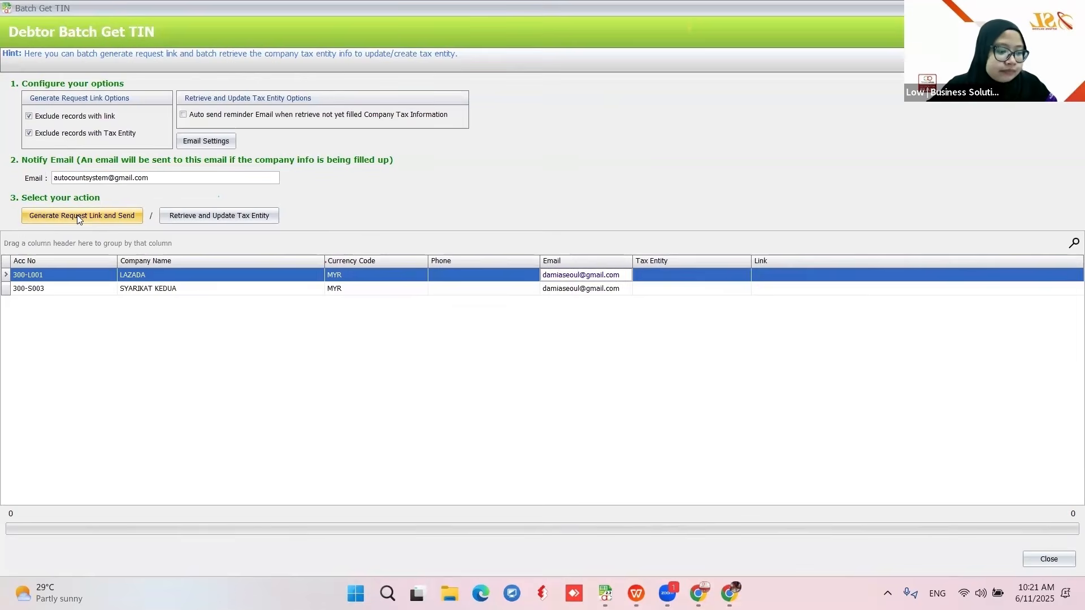
# - Generate and email request links for LAZADA and SYARIKAT KEDUA, then open the batch log
pyautogui.click(78, 217)
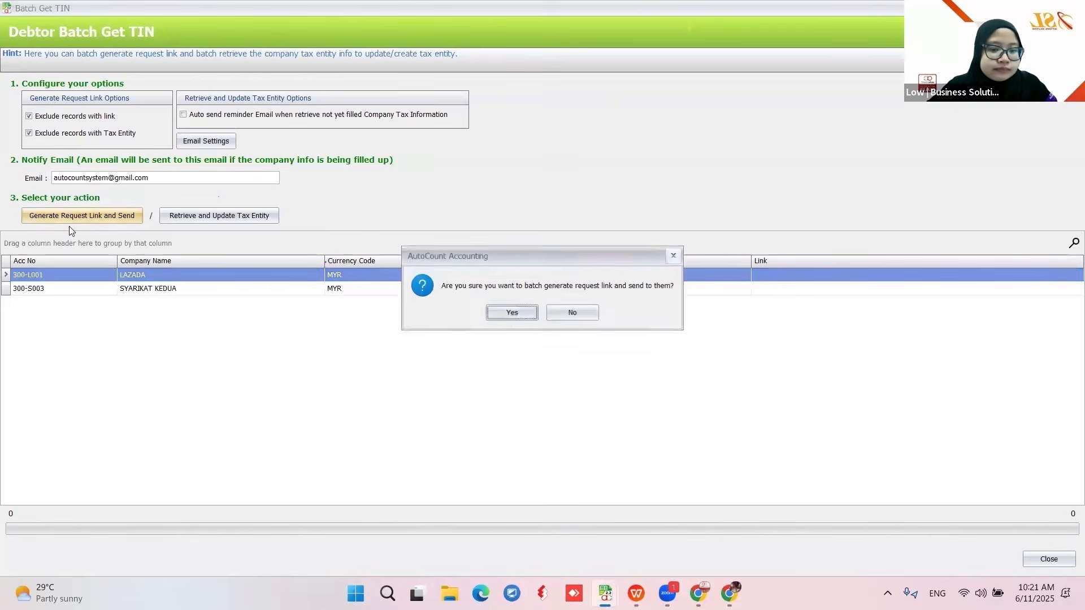
pyautogui.click(517, 320)
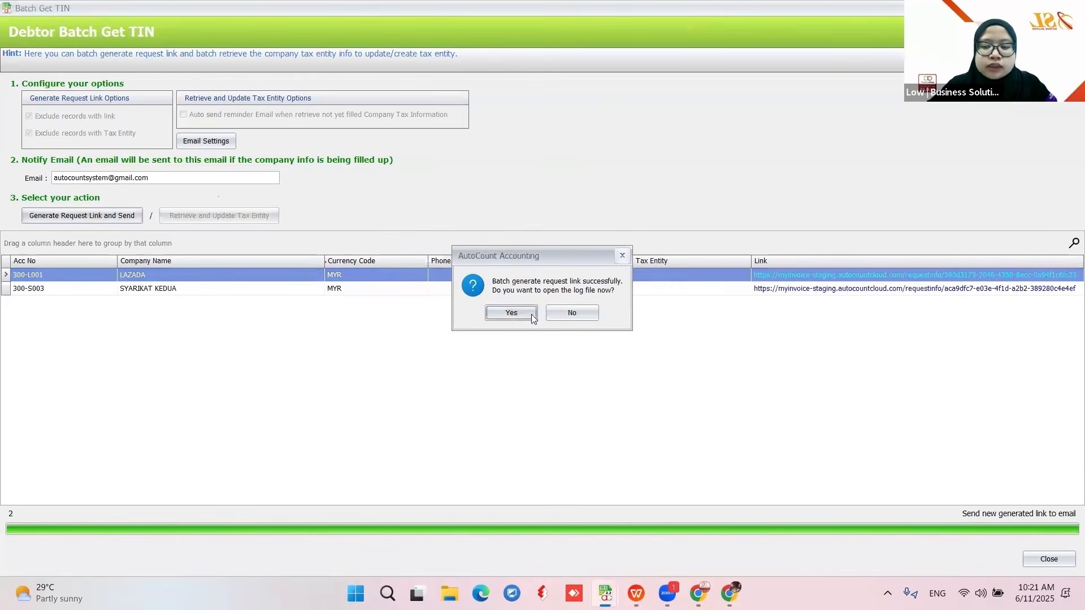
pyautogui.click(512, 317)
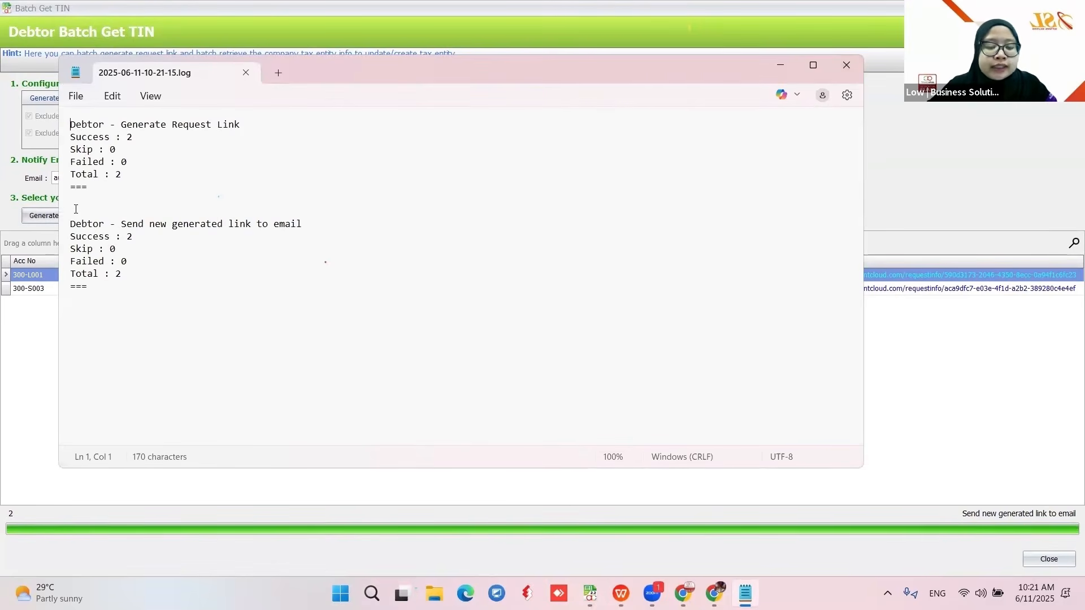
# - Close the Notepad batch log after confirming 2 links generated and 2 emails sent
pyautogui.click(846, 66)
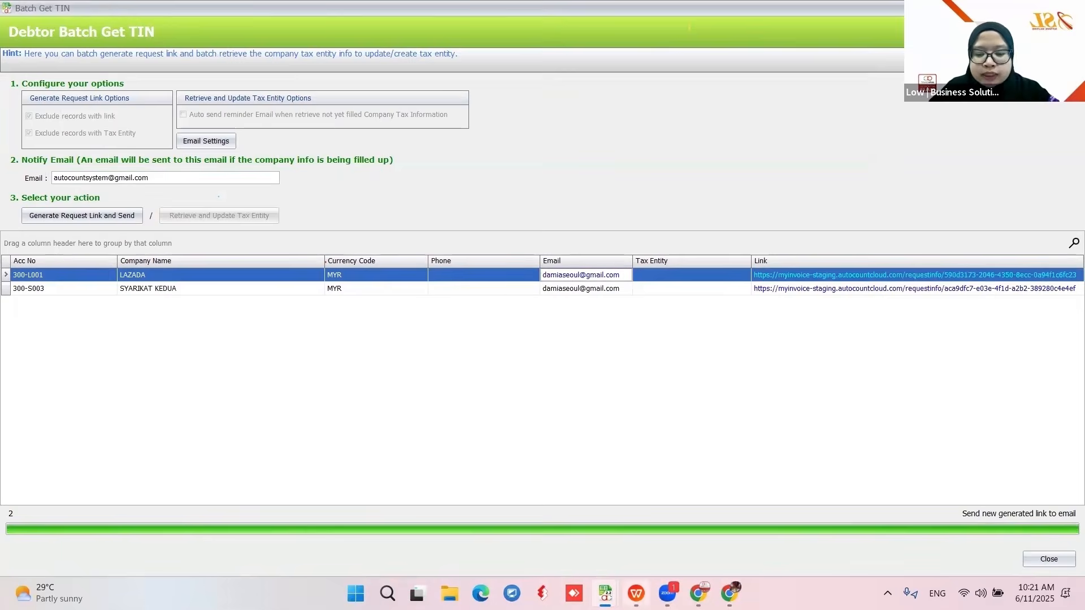
# - Preview the Company Tax Information Request form in Chrome, then close the Debtor Batch Get TIN window
pyautogui.click(698, 593)
pyautogui.click(646, 522)
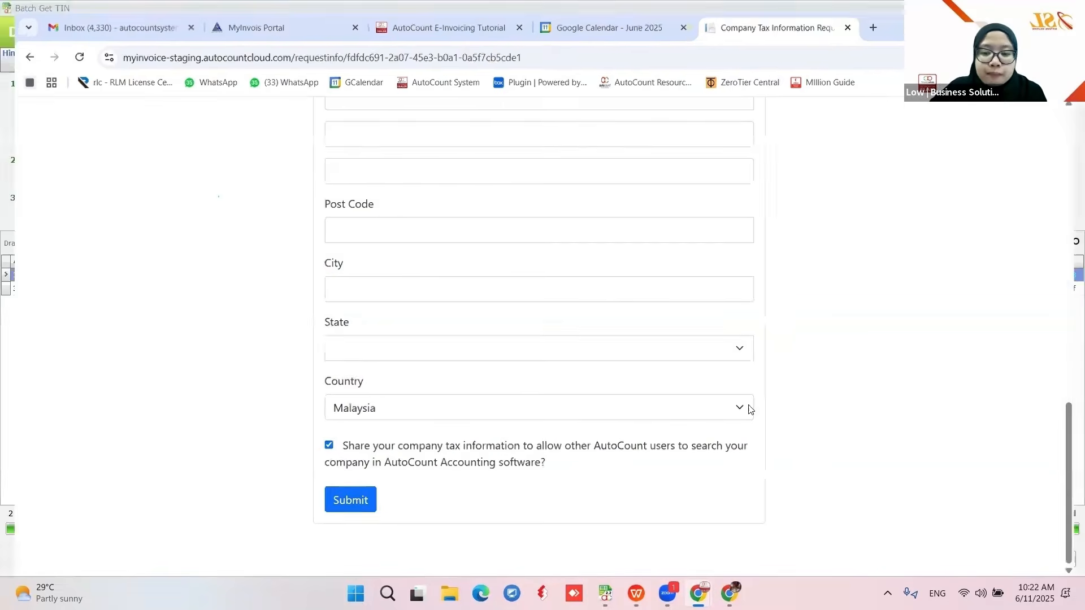
pyautogui.hotkey('alt', 'Tab')
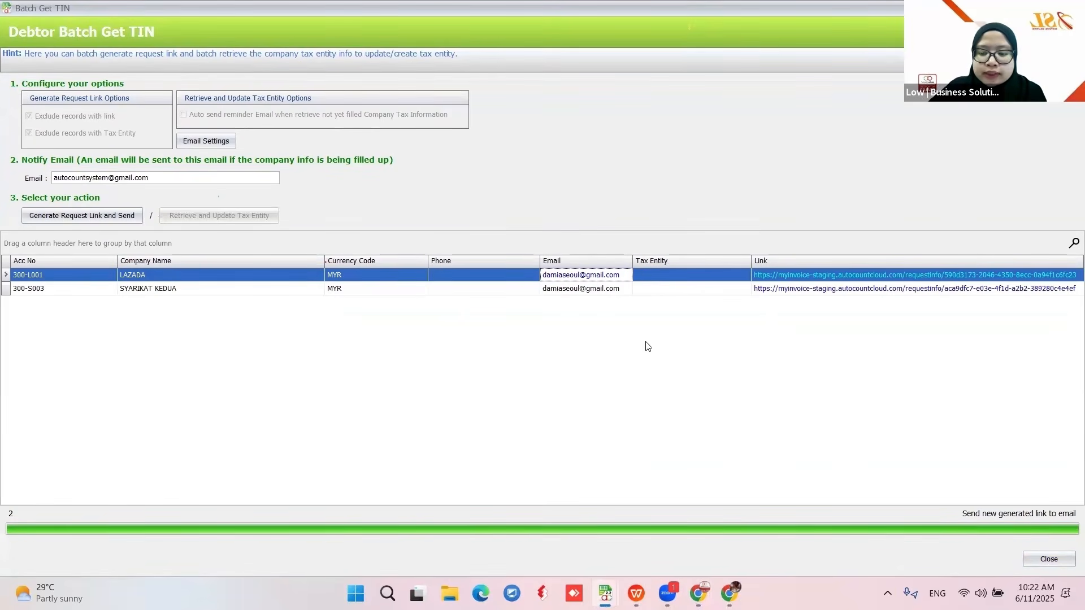
pyautogui.click(1044, 560)
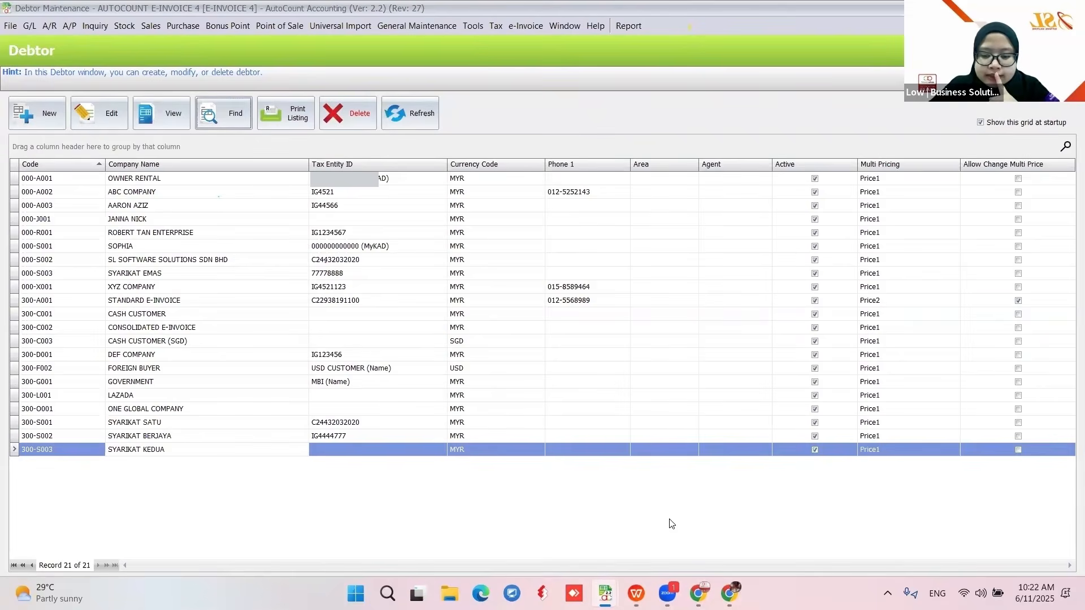
# - Show slide 32 '2.4 - Import by Excel' in WPS, then bring back AutoCount's Debtor Maintenance
pyautogui.click(636, 593)
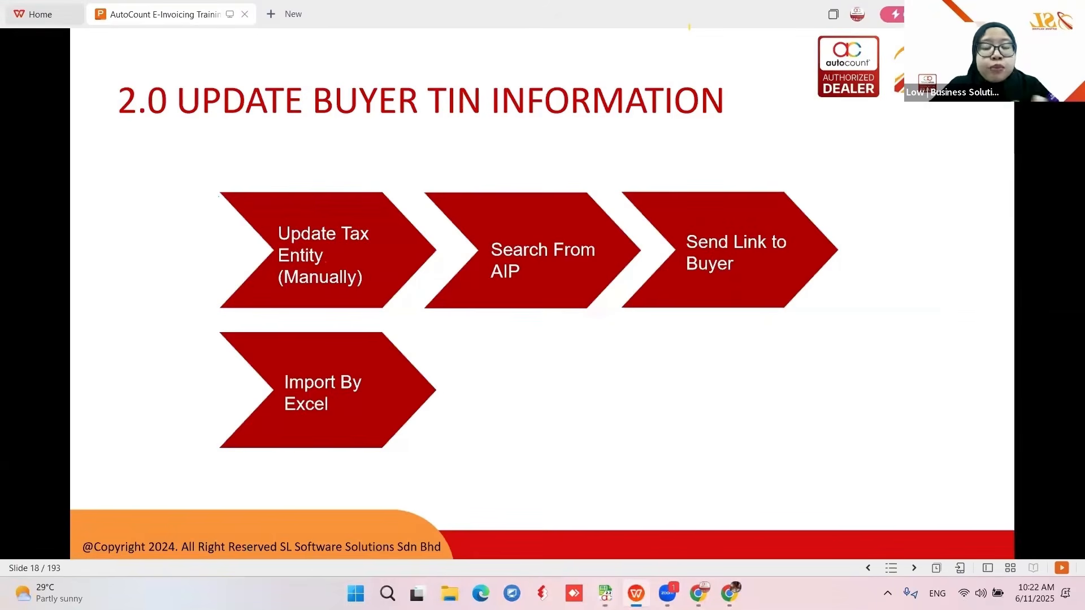
pyautogui.click(346, 390)
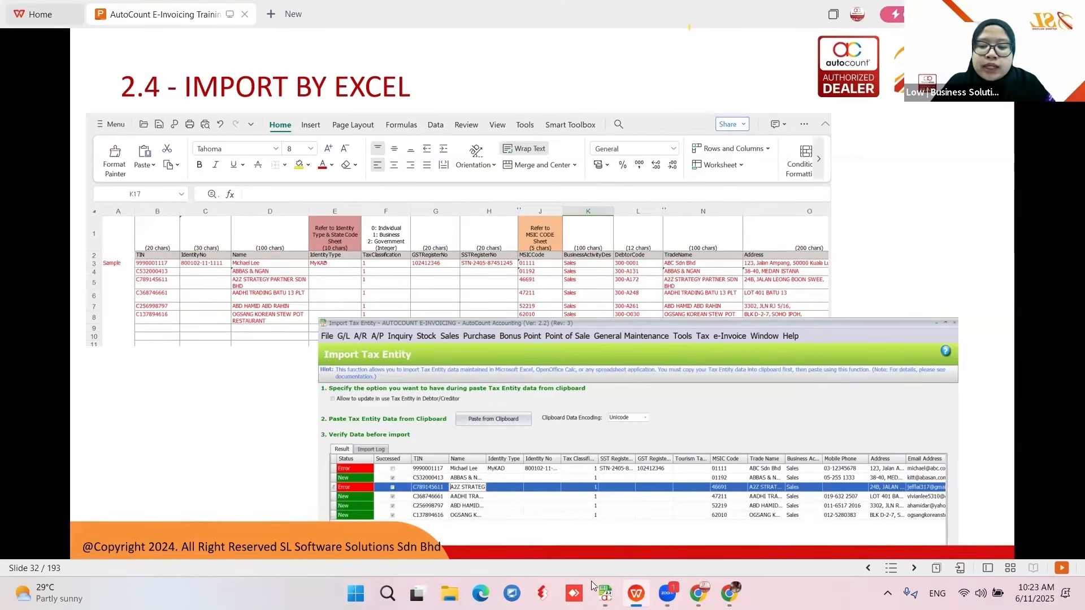
pyautogui.moveTo(605, 593)
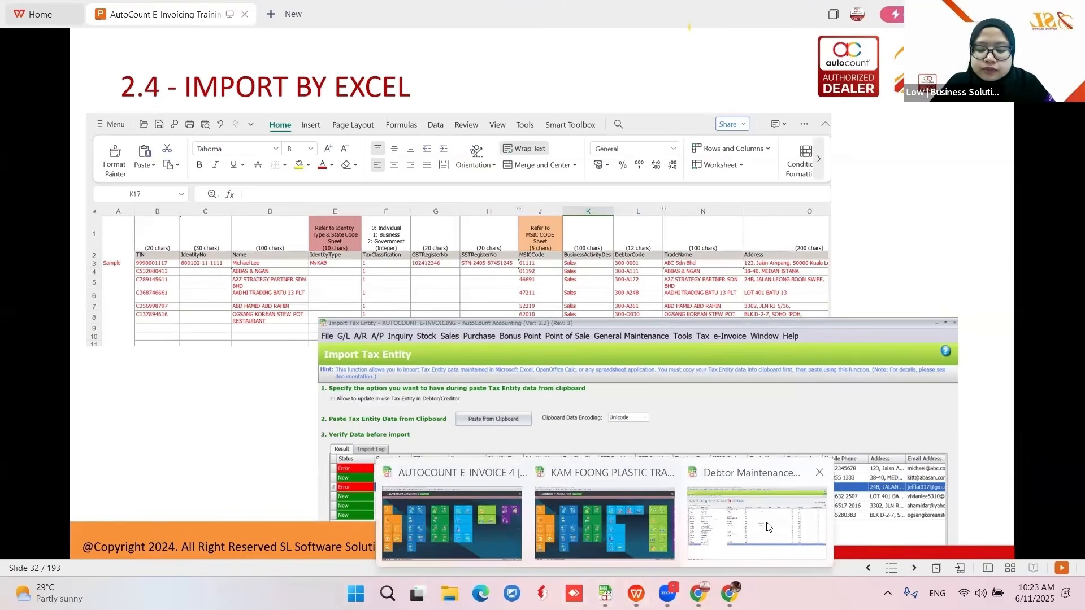
pyautogui.click(769, 527)
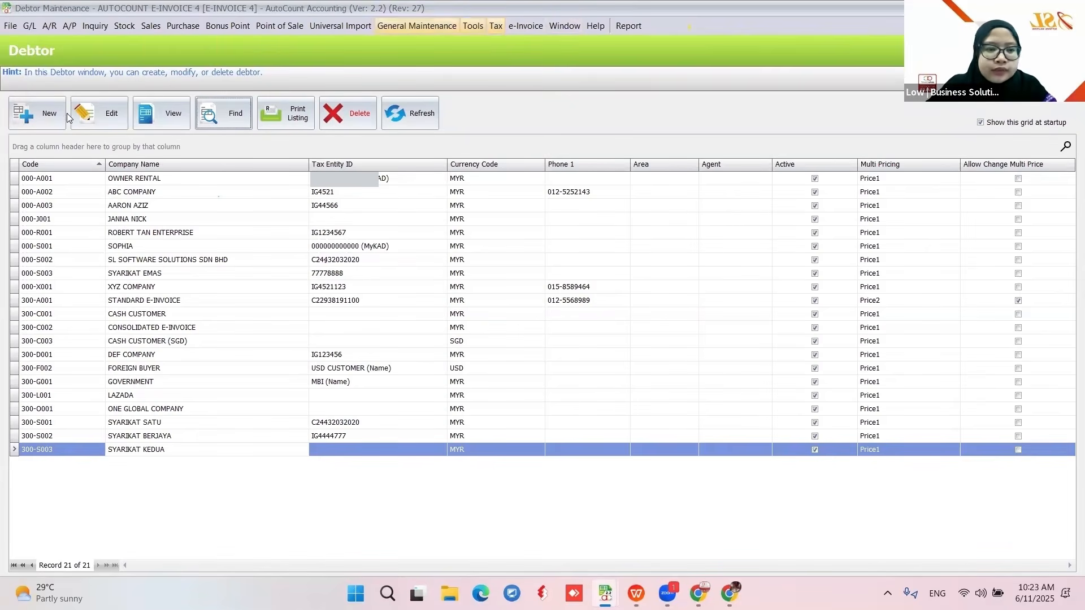
pyautogui.click(129, 207)
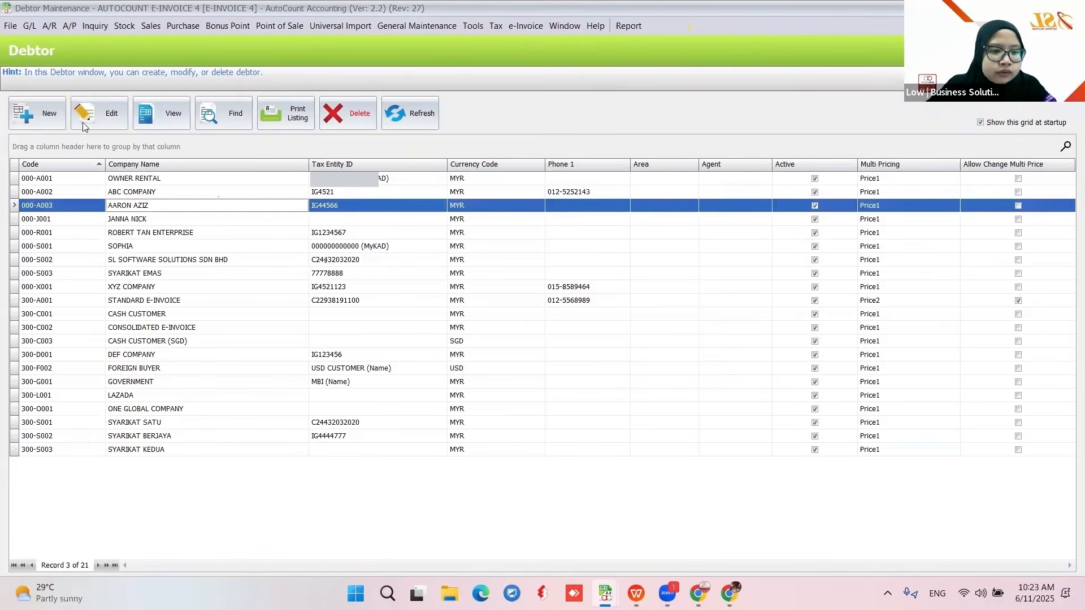
pyautogui.click(101, 116)
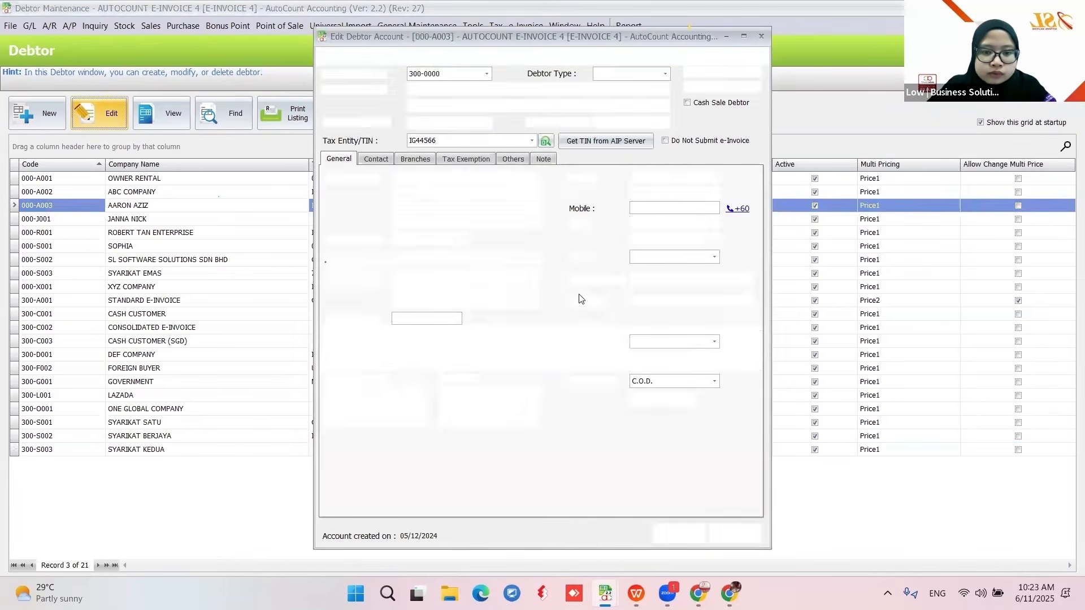
pyautogui.click(532, 140)
pyautogui.click(599, 415)
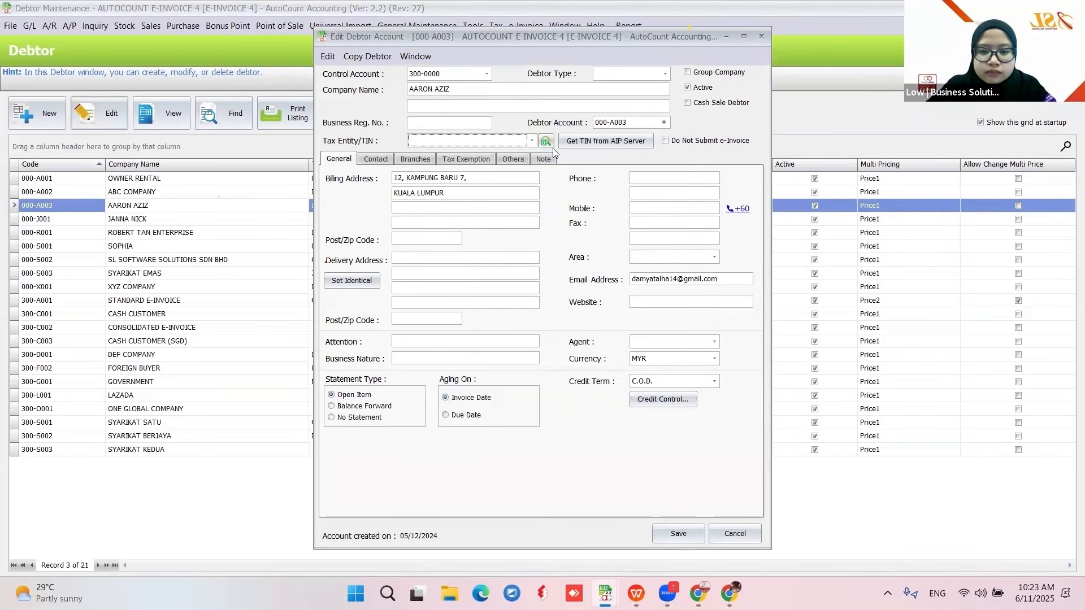
pyautogui.click(543, 313)
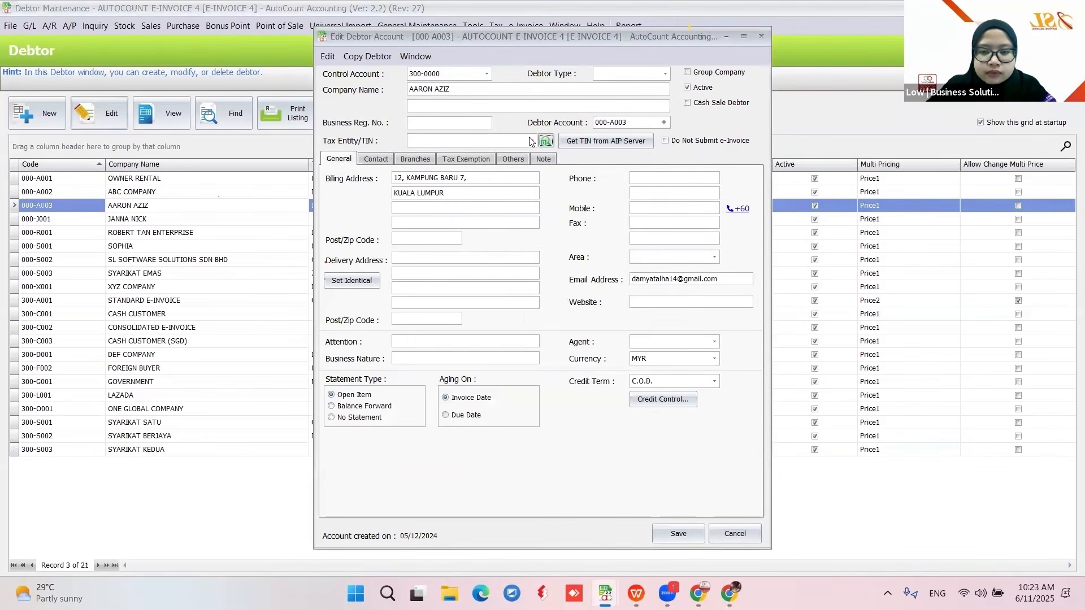
pyautogui.click(532, 141)
pyautogui.click(544, 415)
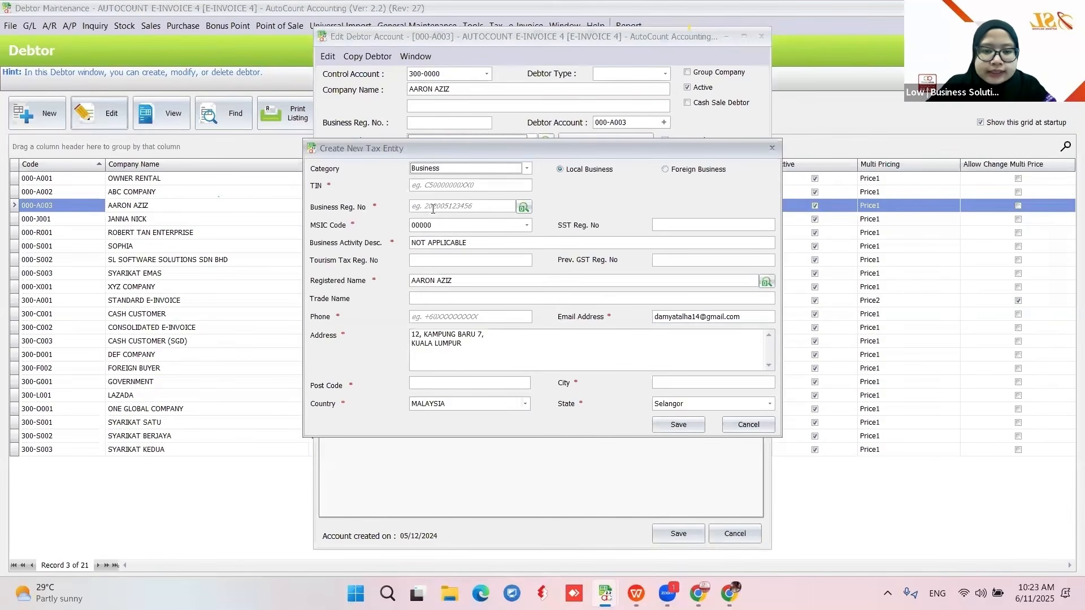
pyautogui.click(527, 168)
pyautogui.click(568, 205)
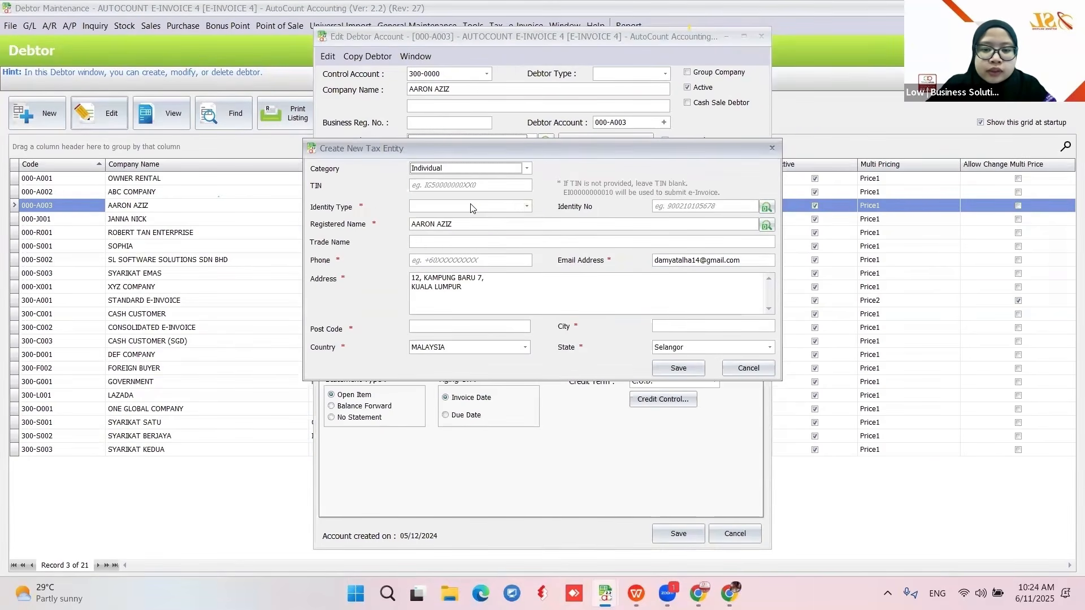
pyautogui.click(472, 206)
pyautogui.click(448, 235)
pyautogui.click(669, 206)
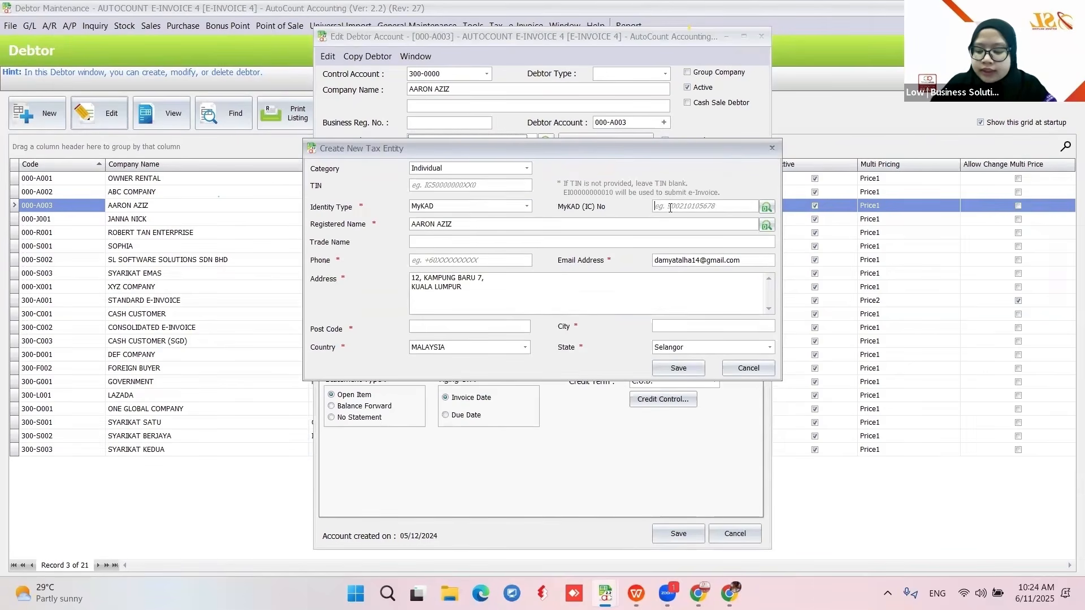
pyautogui.write('980')
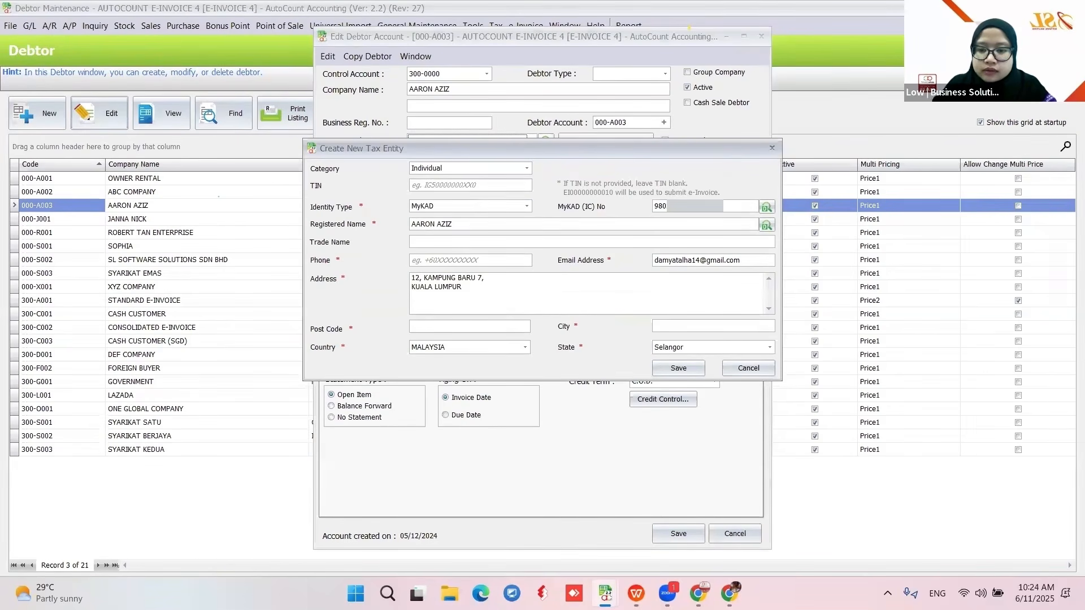
pyautogui.click(767, 208)
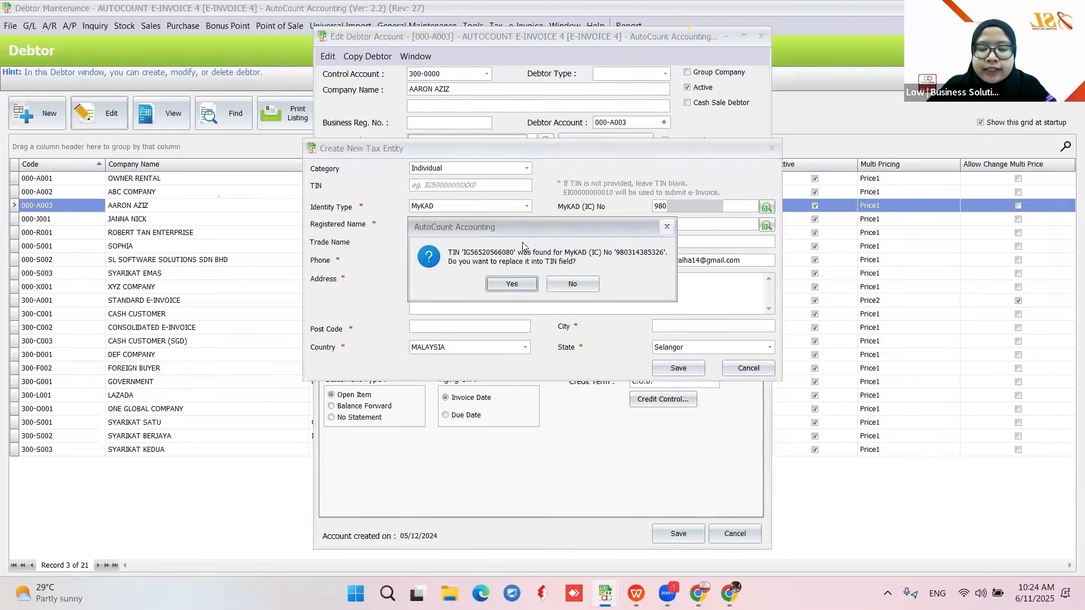
pyautogui.click(506, 285)
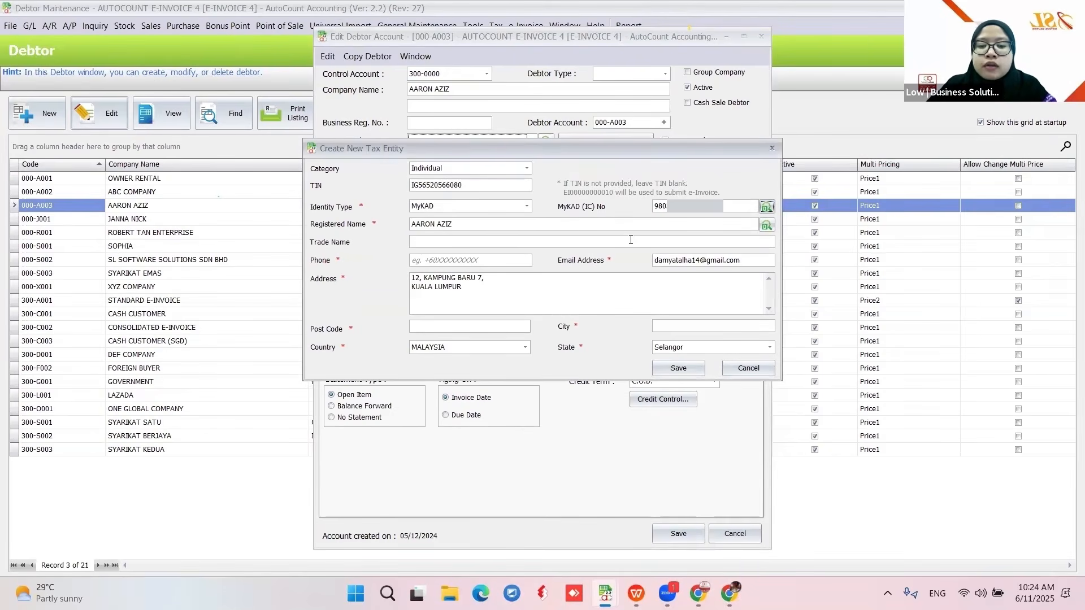
pyautogui.click(748, 368)
pyautogui.click(542, 285)
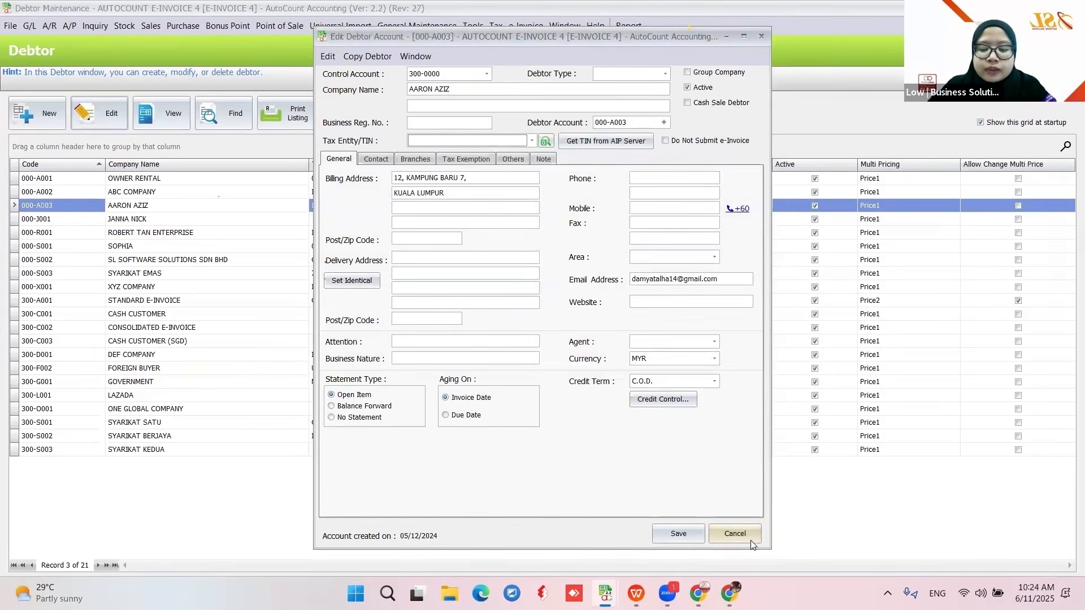
pyautogui.click(749, 539)
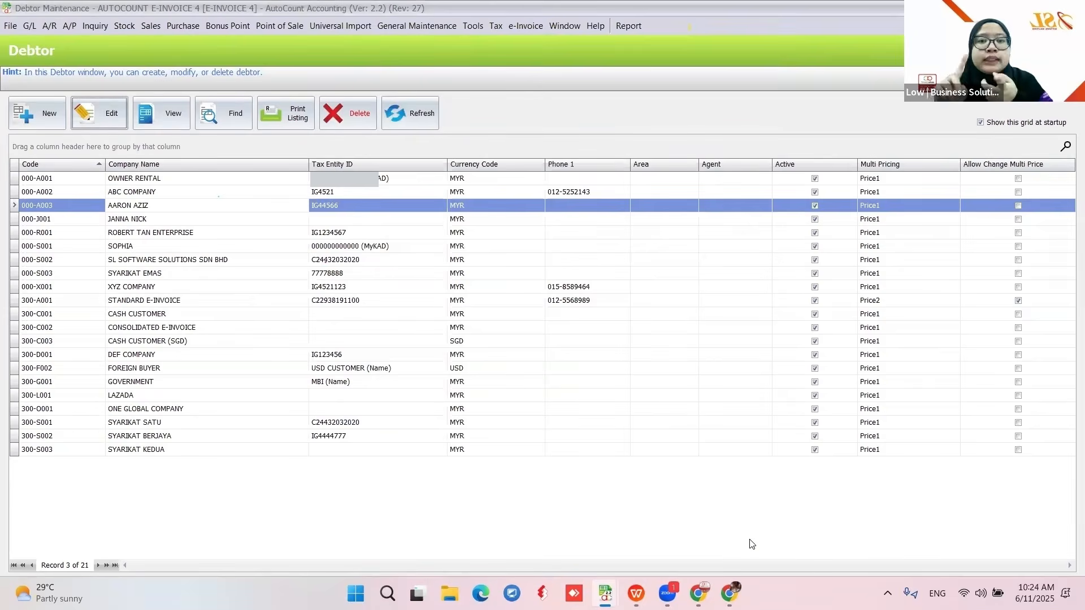
pyautogui.click(396, 259)
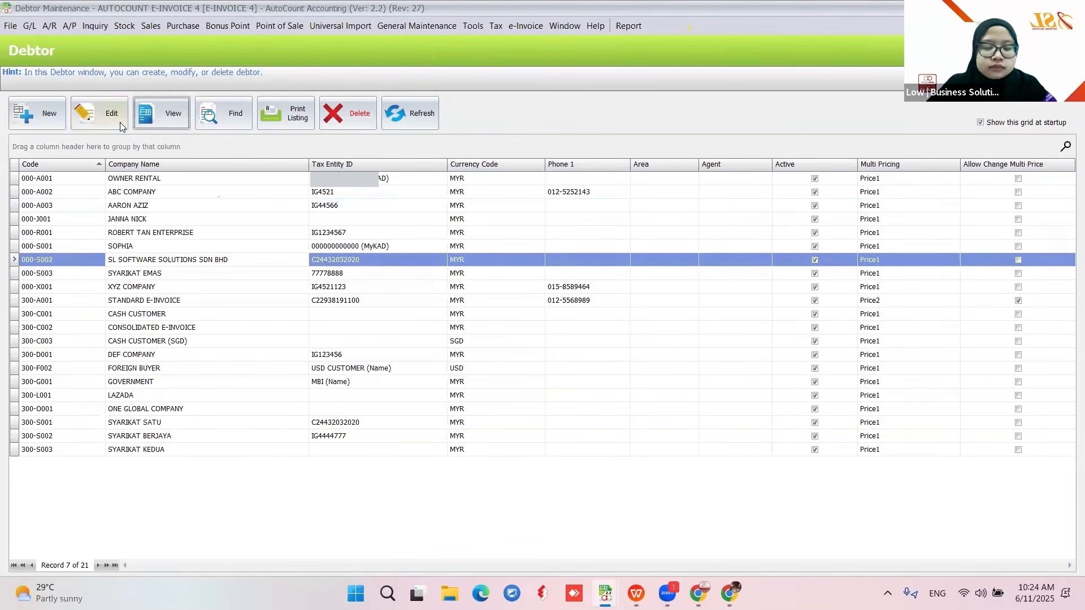
# - Look up debtor 000-S002's TIN from the AIP server, then close its edit window
pyautogui.click(98, 113)
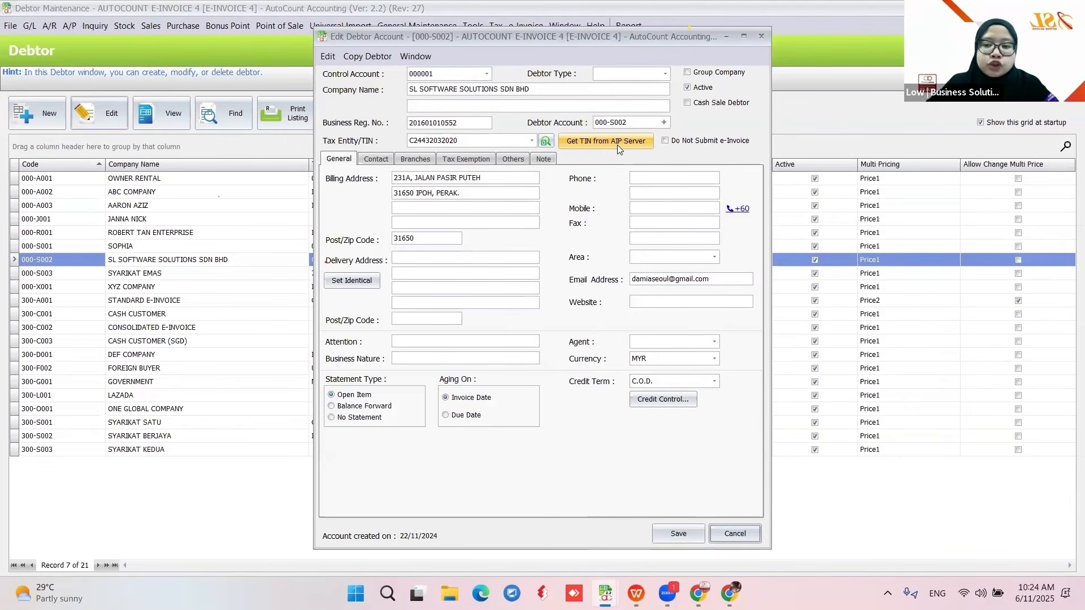
pyautogui.click(617, 144)
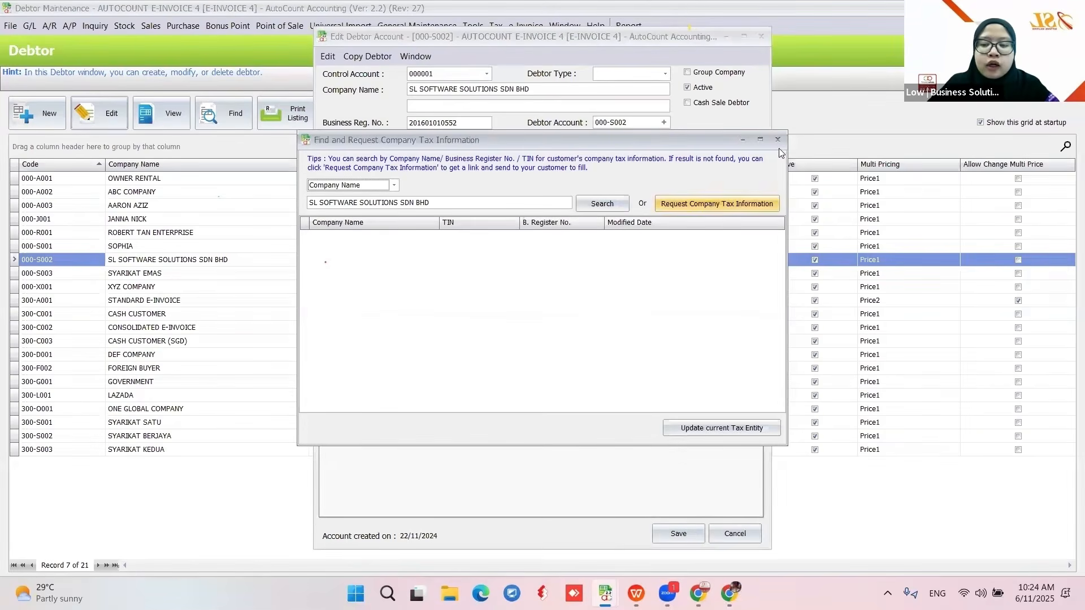
pyautogui.click(777, 139)
pyautogui.click(761, 36)
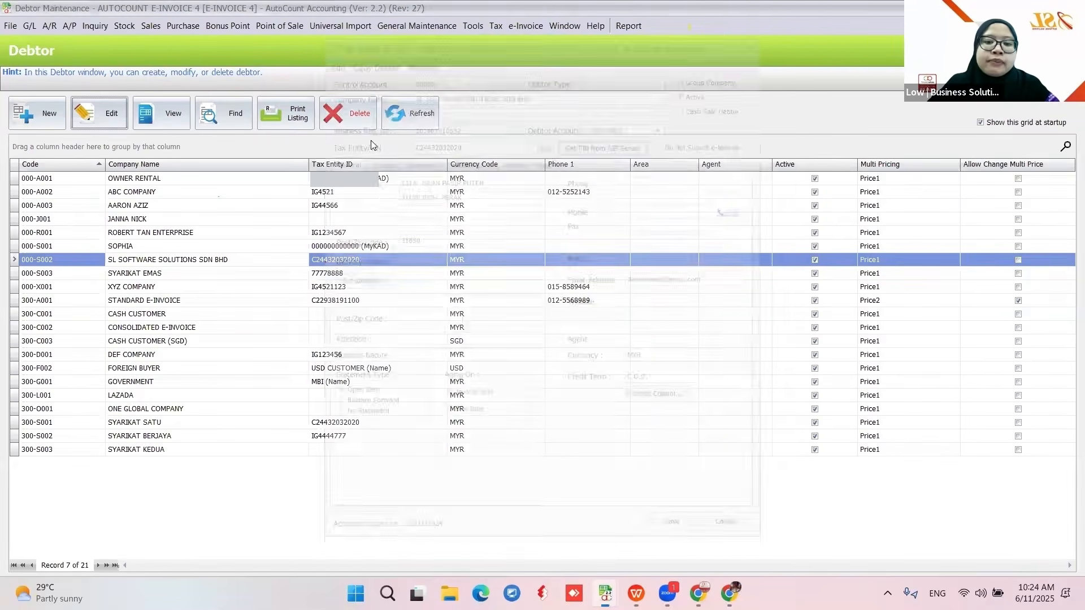
# - Search all debtors, tick every result, close the search, and return to the Step 3 slide
pyautogui.click(211, 113)
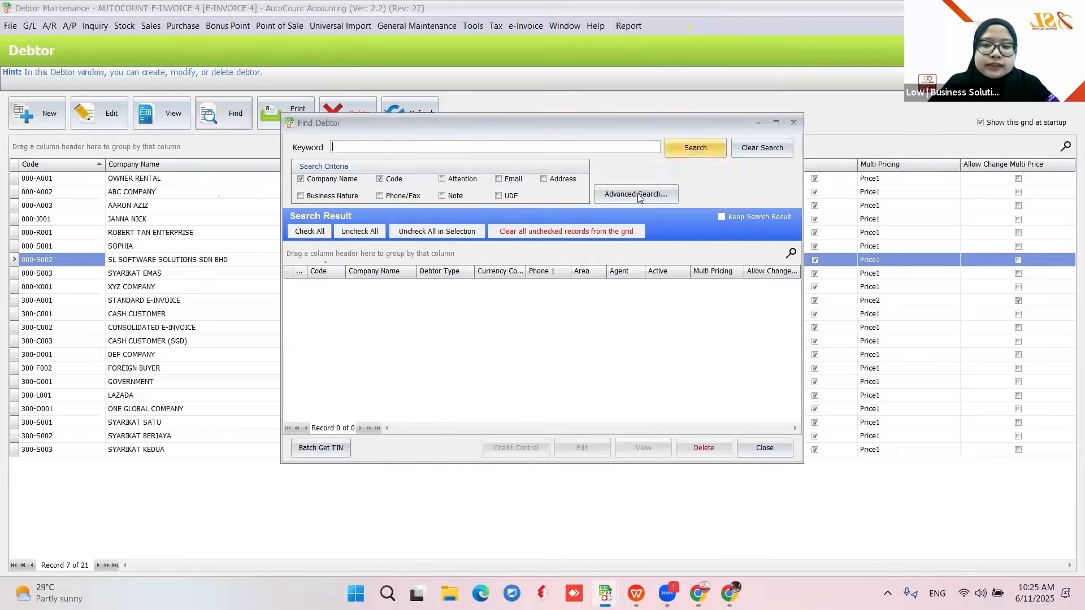
pyautogui.click(695, 147)
pyautogui.click(308, 233)
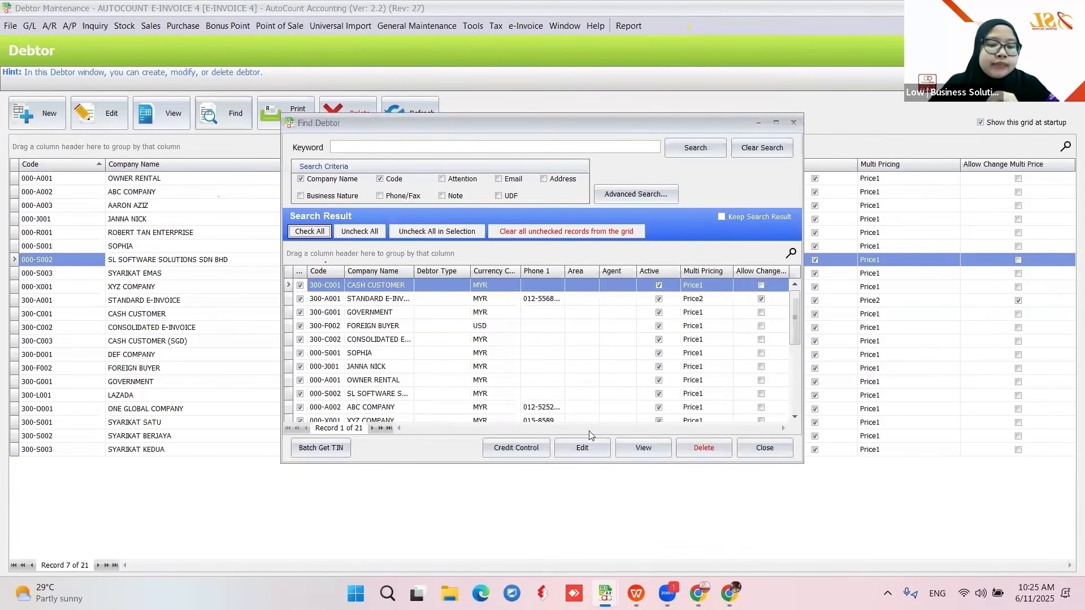
pyautogui.click(771, 452)
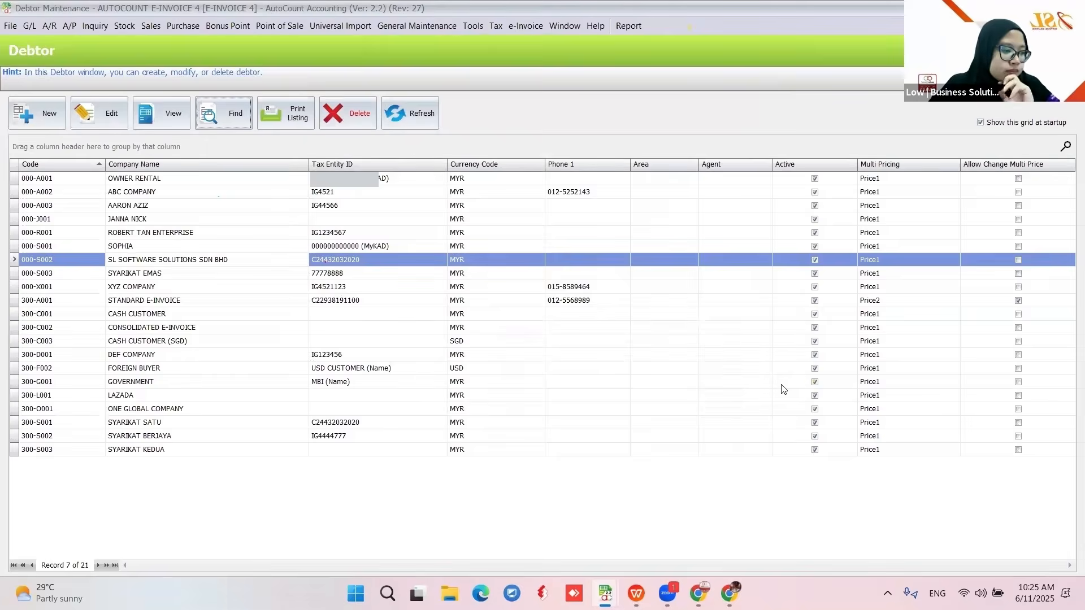
pyautogui.hotkey('alt', 'Tab')
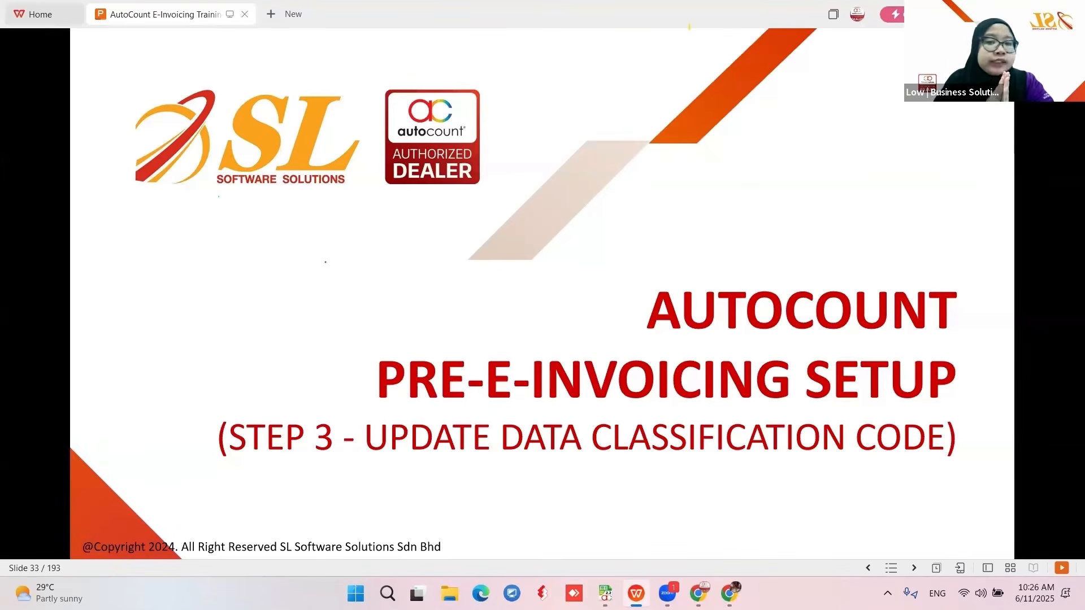
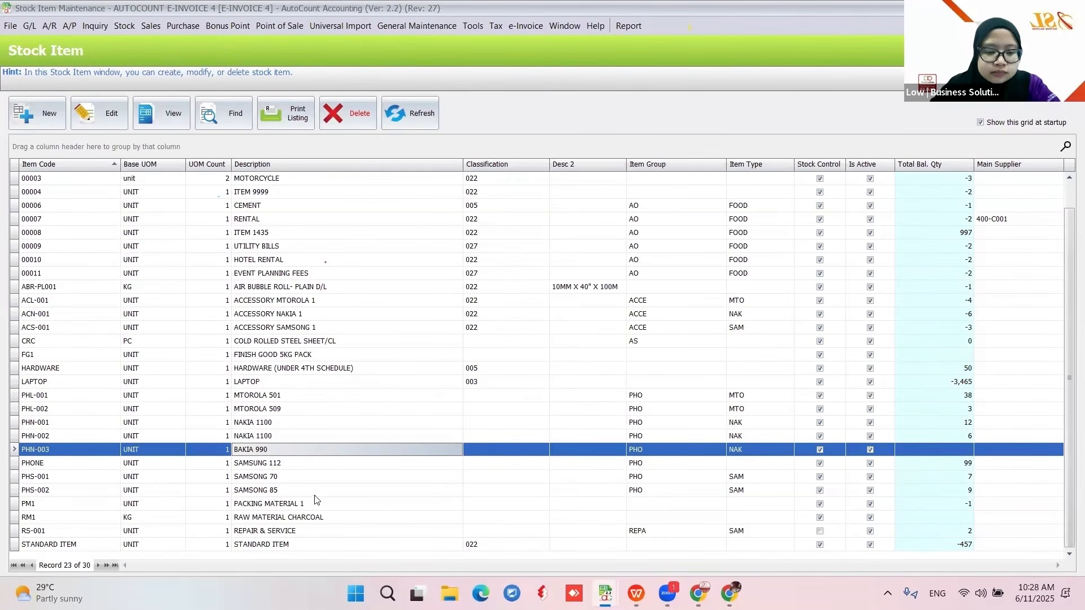
# - Select PHL-001 (MTOROLA 501) in the stock item list and open its Edit Stock Item window
pyautogui.click(312, 399)
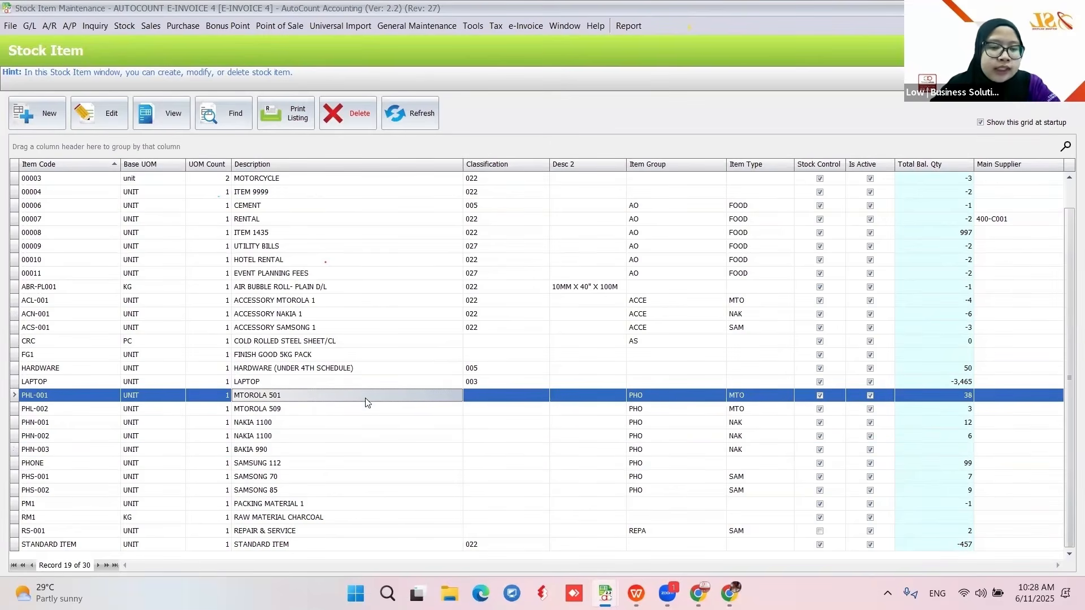
pyautogui.click(102, 114)
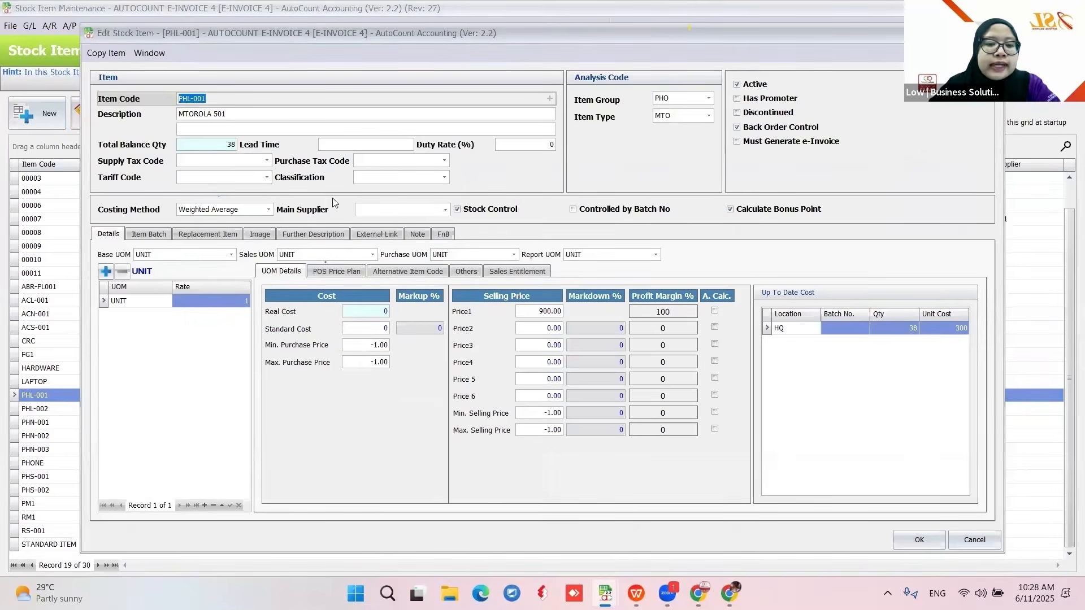
# - Set PHL-001's classification to 003 (Computer, smartphone or tablet) and save the item
pyautogui.click(434, 177)
pyautogui.write('02')
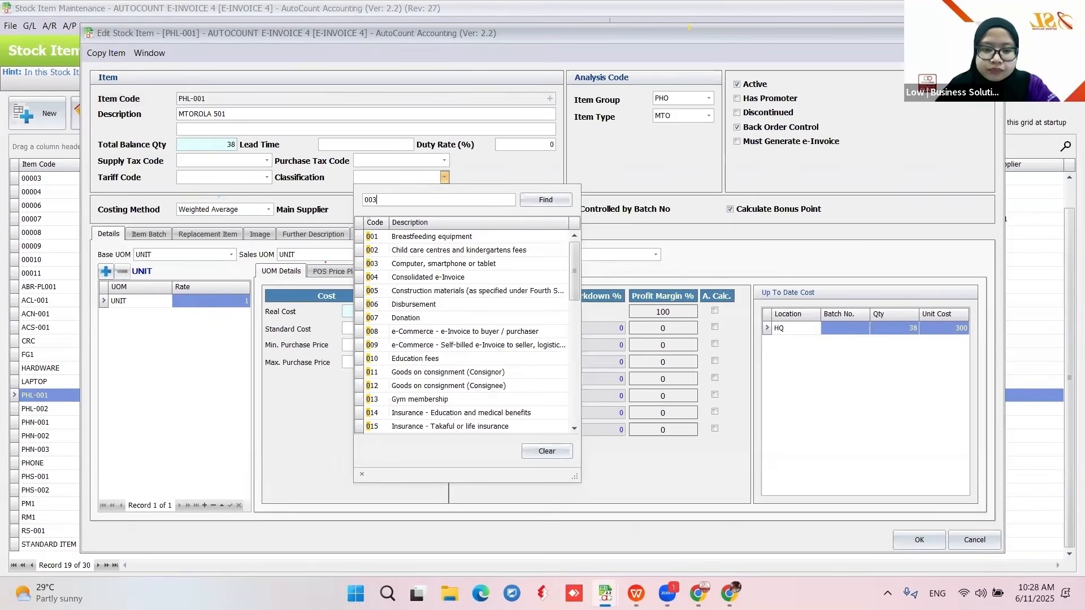
pyautogui.write('03')
pyautogui.click(438, 238)
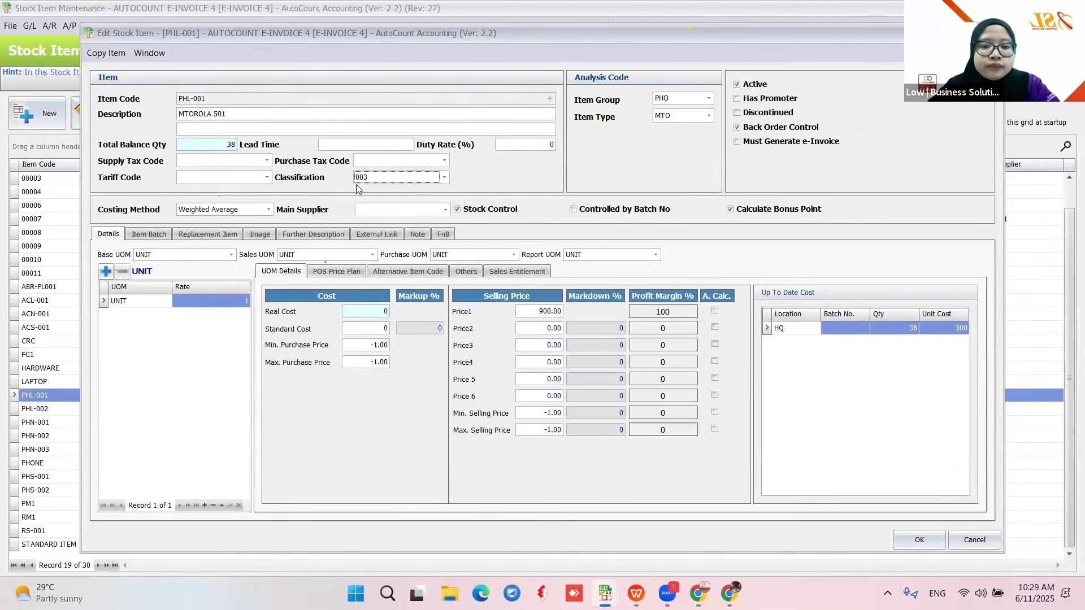
pyautogui.click(916, 540)
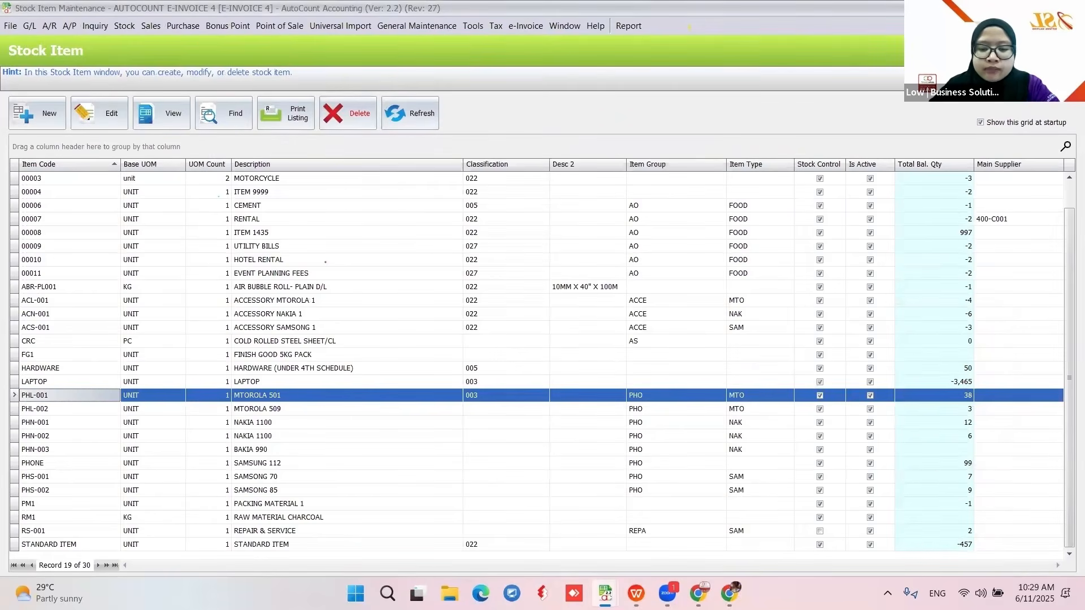
pyautogui.click(635, 593)
pyautogui.scroll(-4, 313, 301)
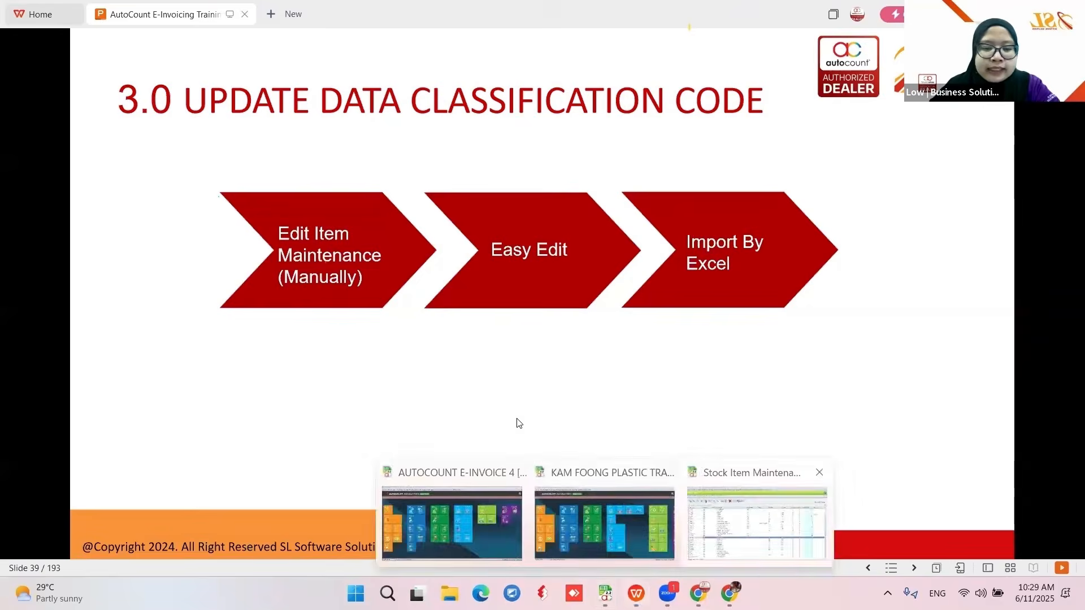
pyautogui.click(737, 525)
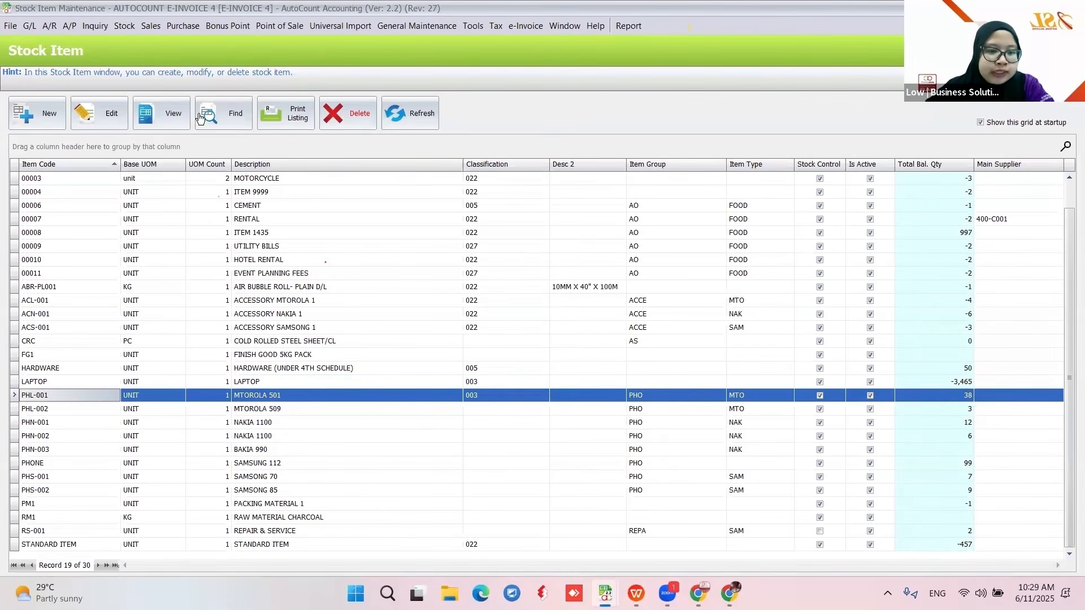
# - Search stock items for 'pho', tick all nine results, and load them into Easy Item Maintenance
pyautogui.click(220, 116)
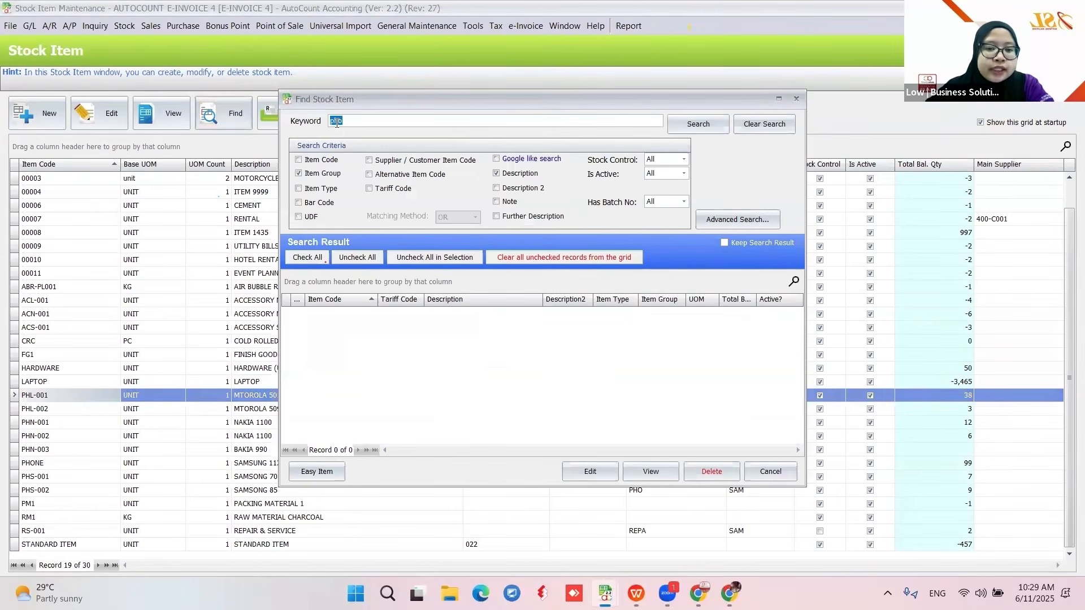
pyautogui.click(686, 131)
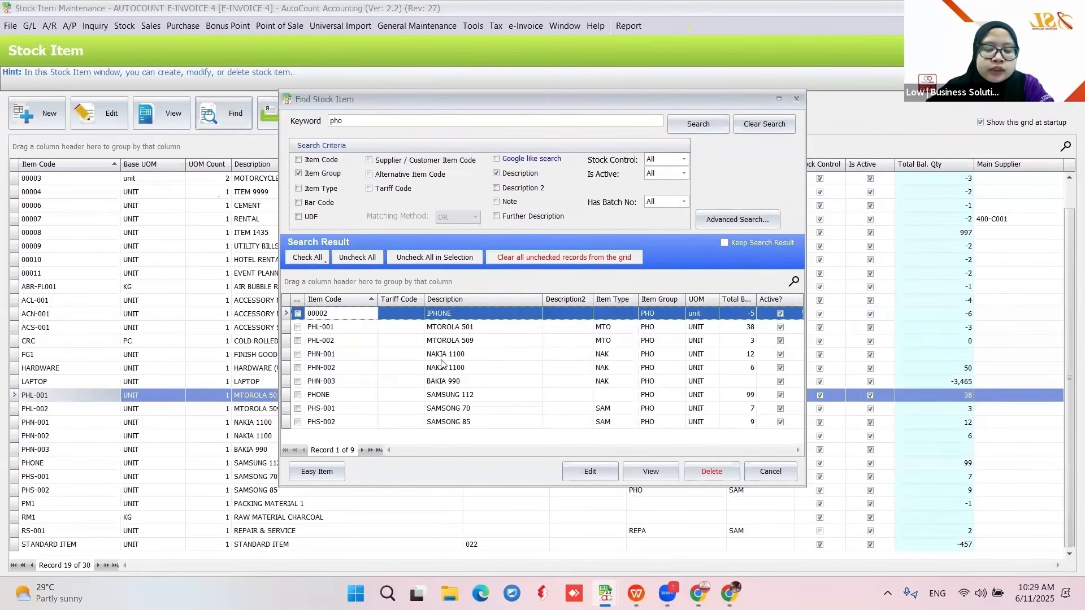
pyautogui.click(308, 259)
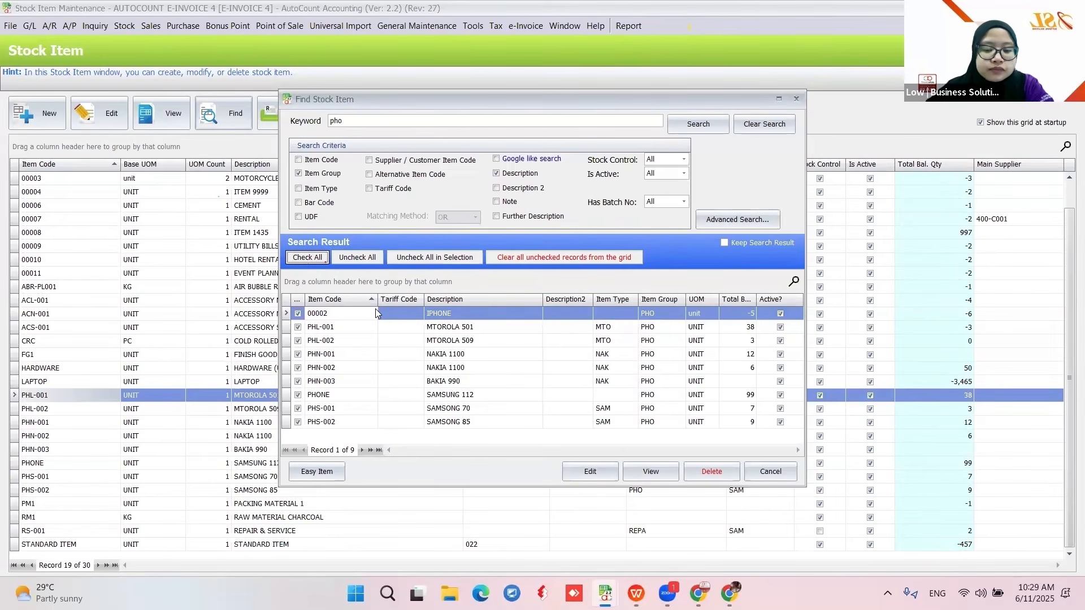
pyautogui.click(308, 472)
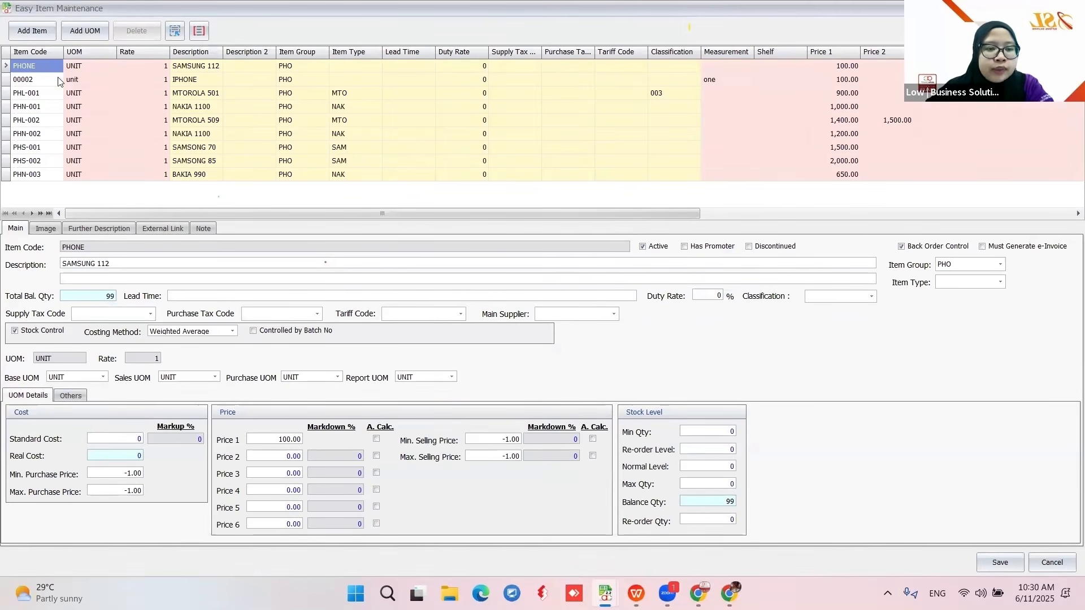
# - Review the phone item rows, then select all nine and bring up Range Set
pyautogui.click(37, 79)
pyautogui.click(39, 94)
pyautogui.click(39, 106)
pyautogui.click(40, 117)
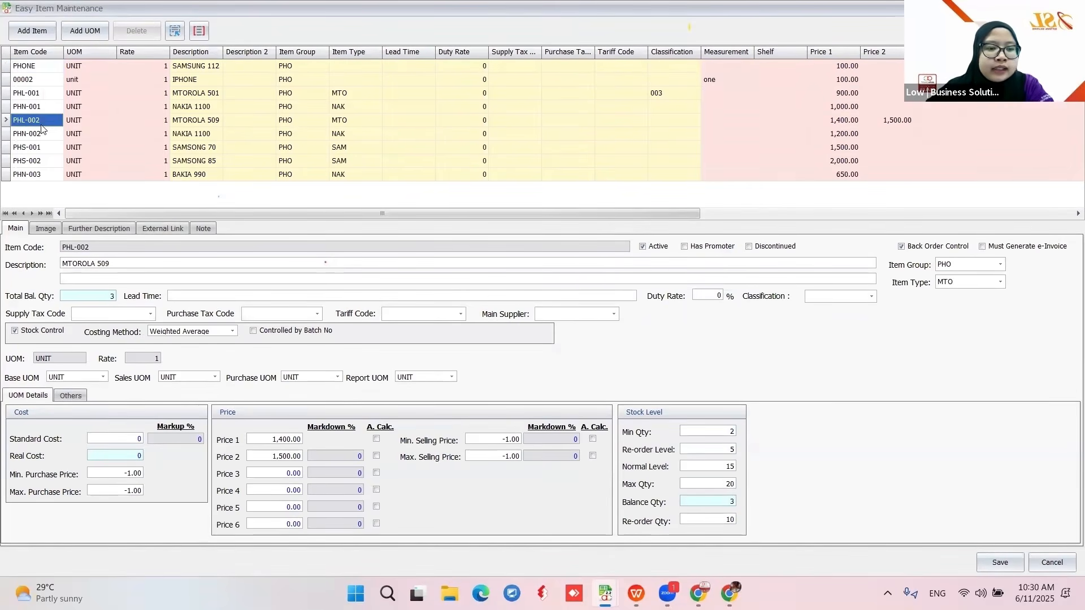
pyautogui.click(38, 137)
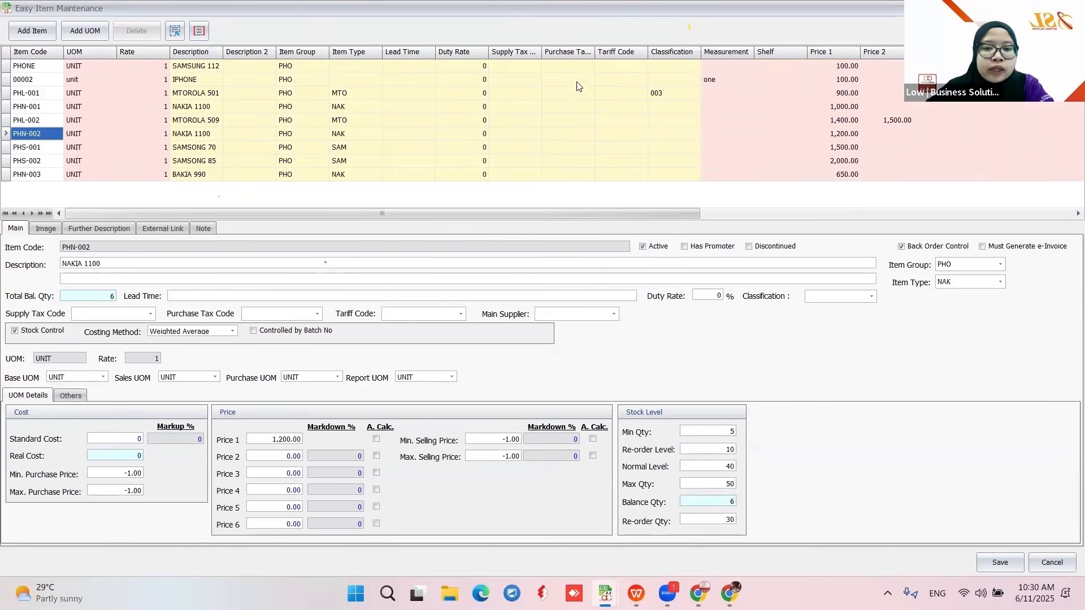
pyautogui.click(660, 63)
pyautogui.click(629, 107)
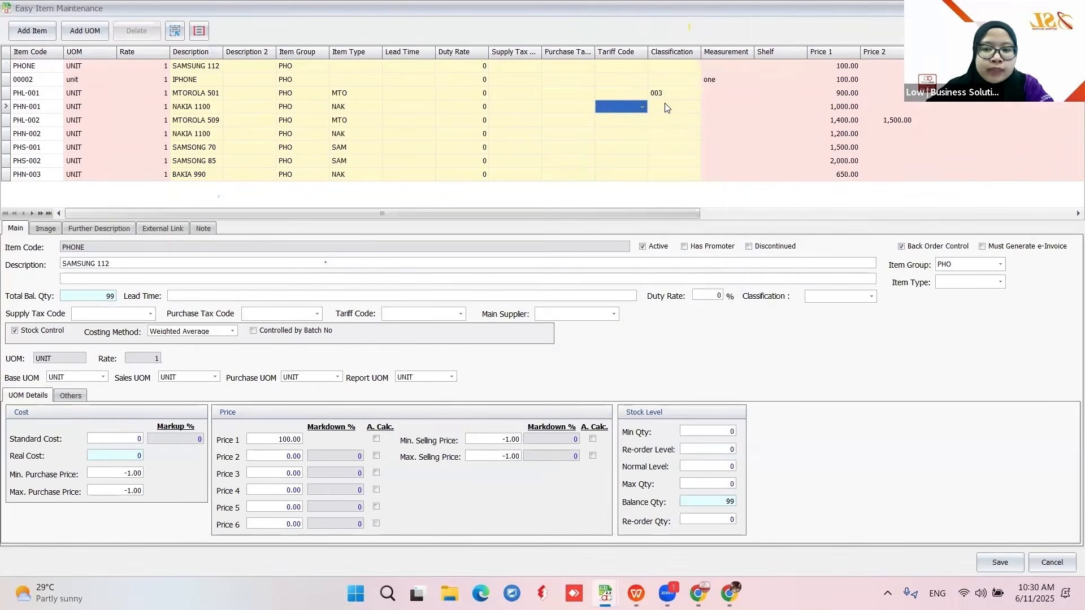
pyautogui.click(672, 106)
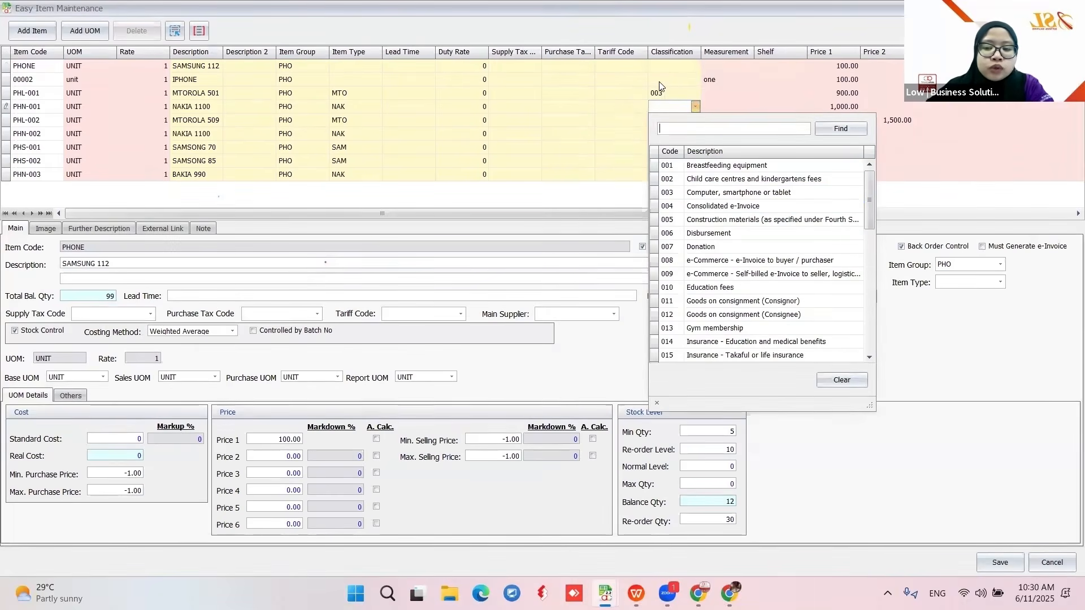
pyautogui.click(176, 34)
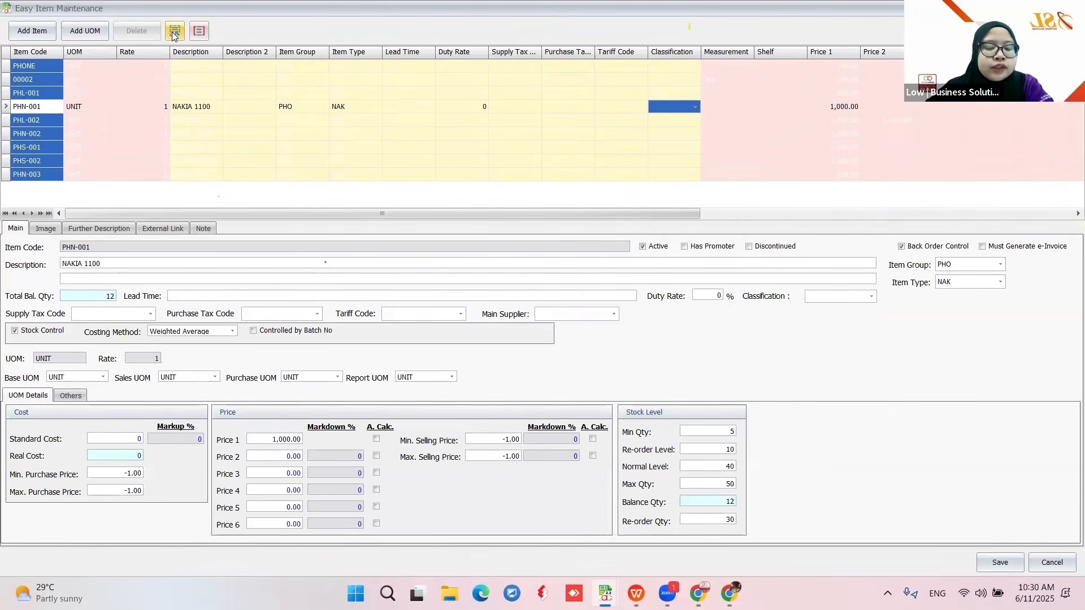
pyautogui.click(196, 31)
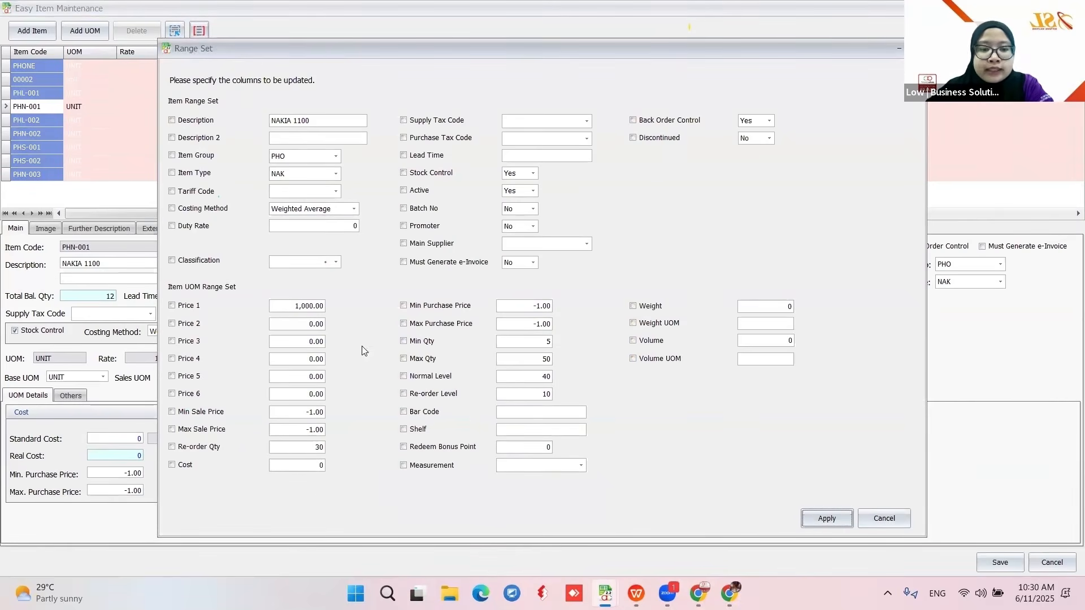
# - Tick Classification in Range Set, set it to 003 (Computer, smartphone or tablet), and apply
pyautogui.click(173, 263)
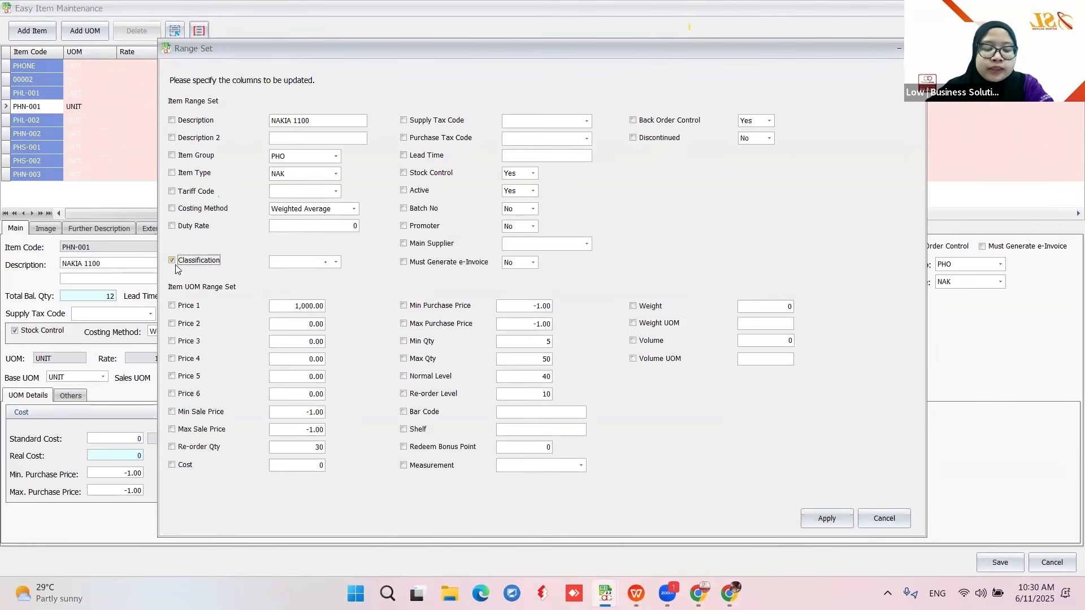
pyautogui.click(336, 263)
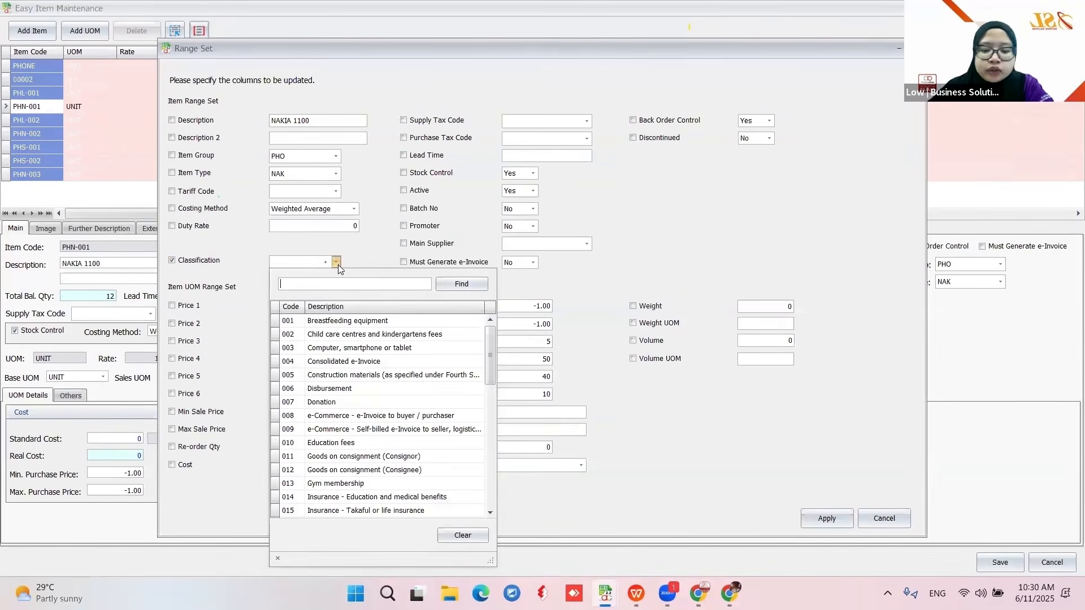
pyautogui.write('003')
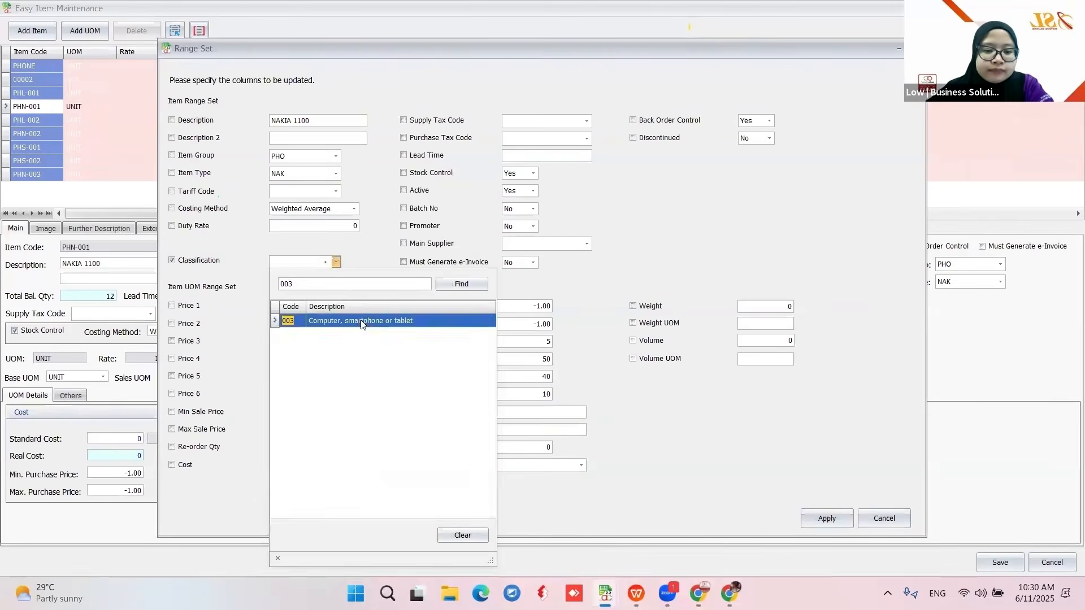
pyautogui.click(365, 320)
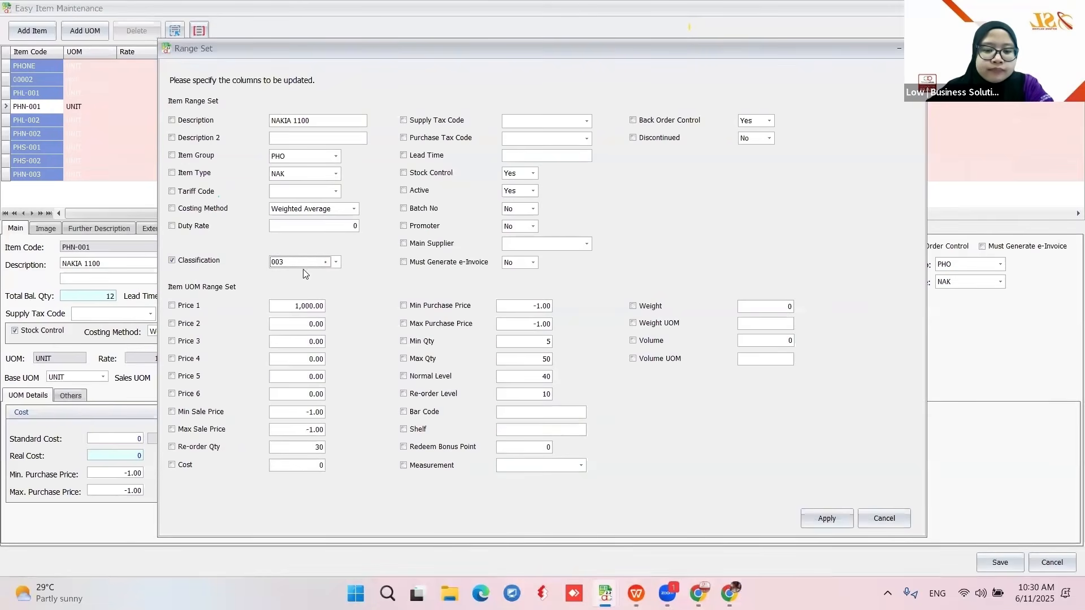
pyautogui.click(823, 522)
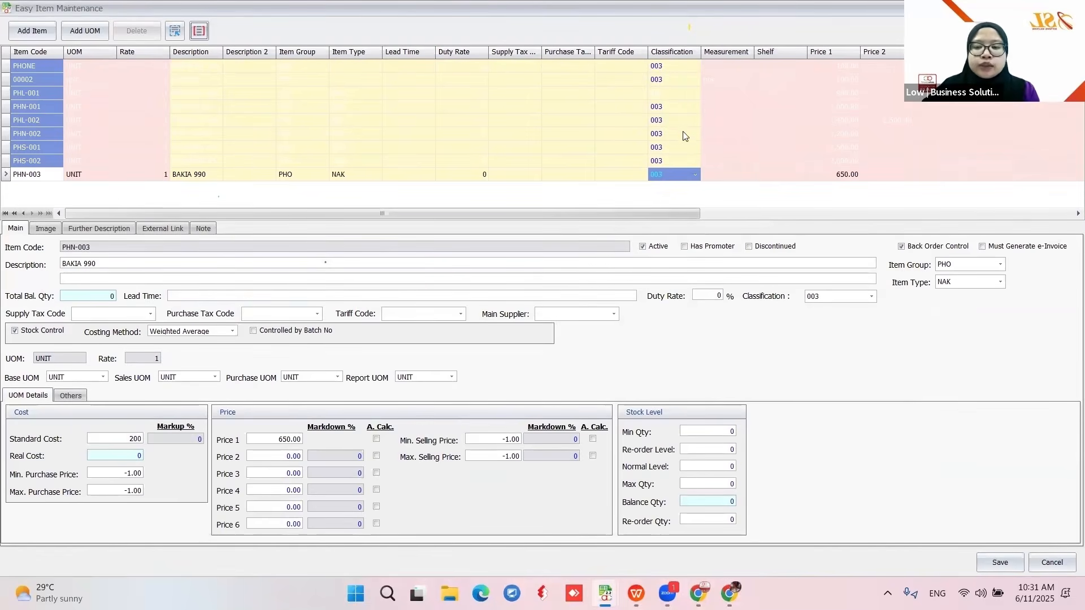
# - Save the Easy Item changes and refresh the stock list to confirm every PHO item shows 003
pyautogui.click(1000, 563)
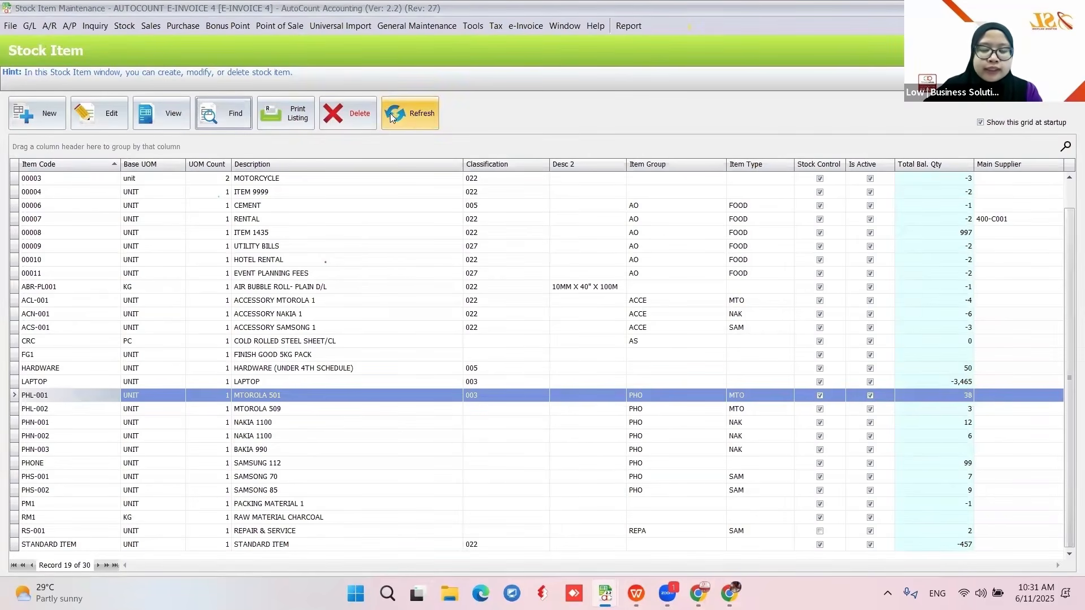
pyautogui.click(413, 116)
pyautogui.scroll(-1, 515, 412)
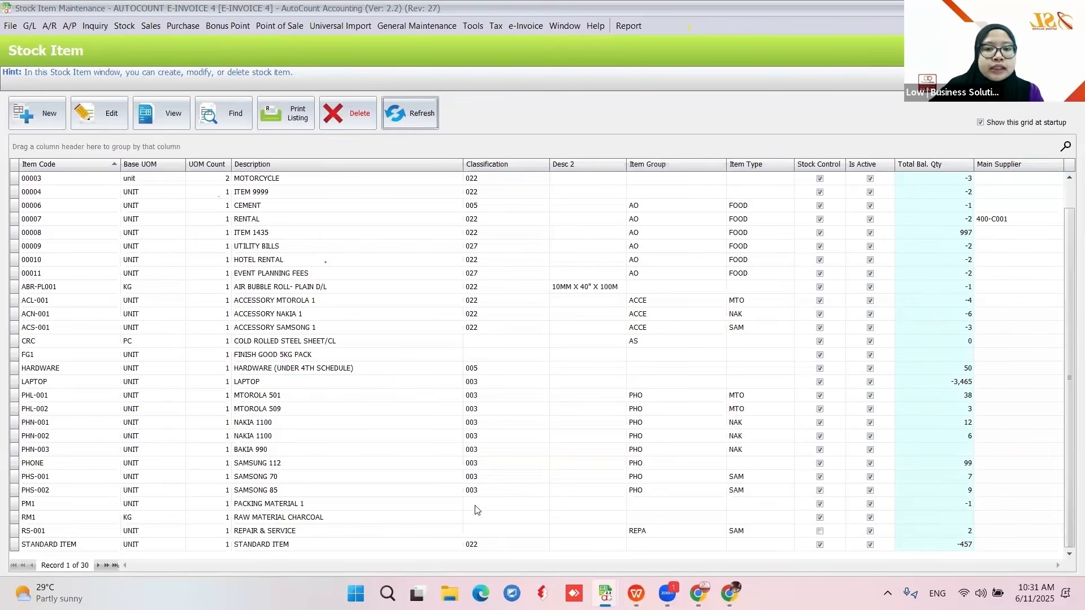
# - Set the e-Invoice default classification code to 022 Others, then refresh the stock item list
pyautogui.click(522, 28)
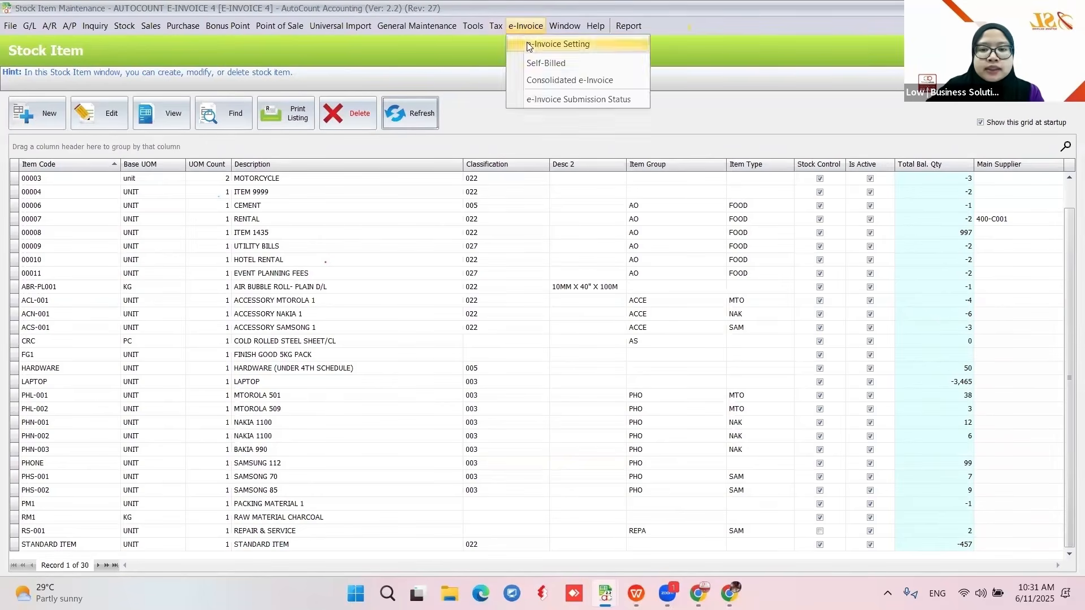
pyautogui.click(540, 41)
pyautogui.click(387, 256)
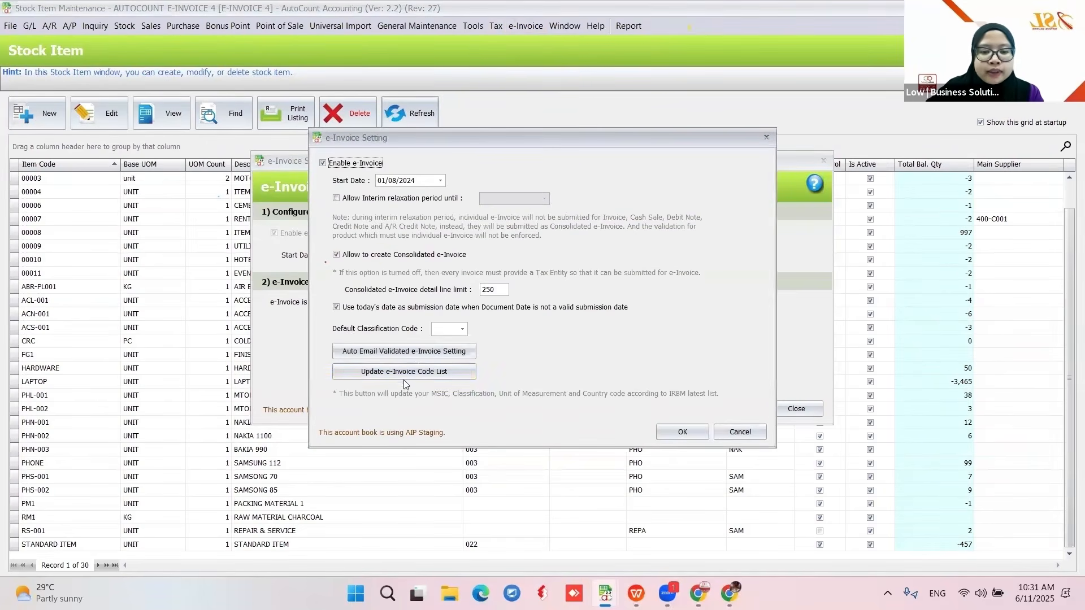
pyautogui.click(462, 329)
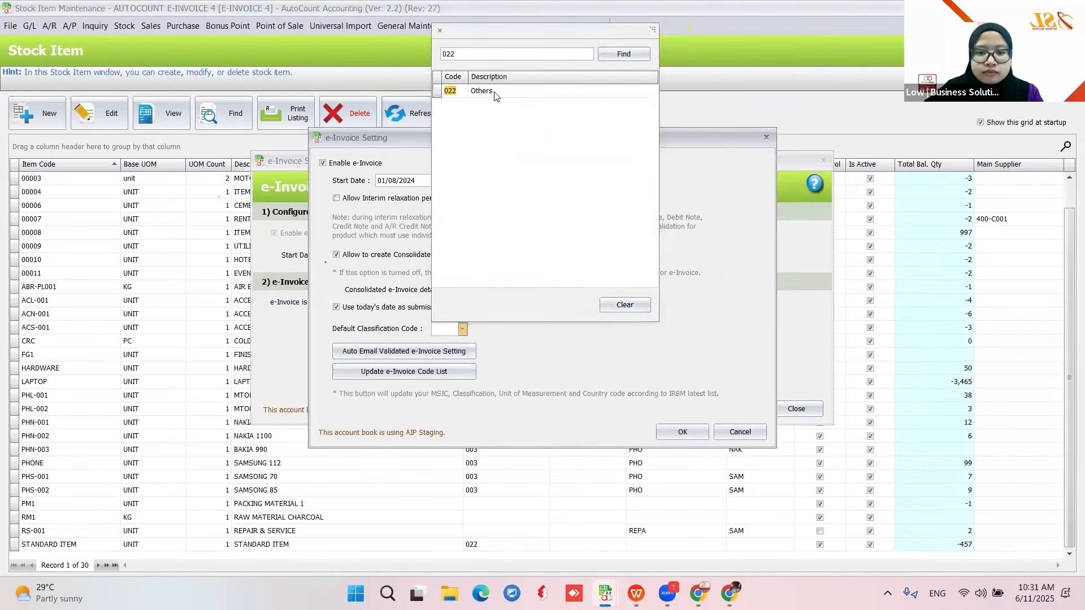
pyautogui.click(495, 92)
pyautogui.click(675, 432)
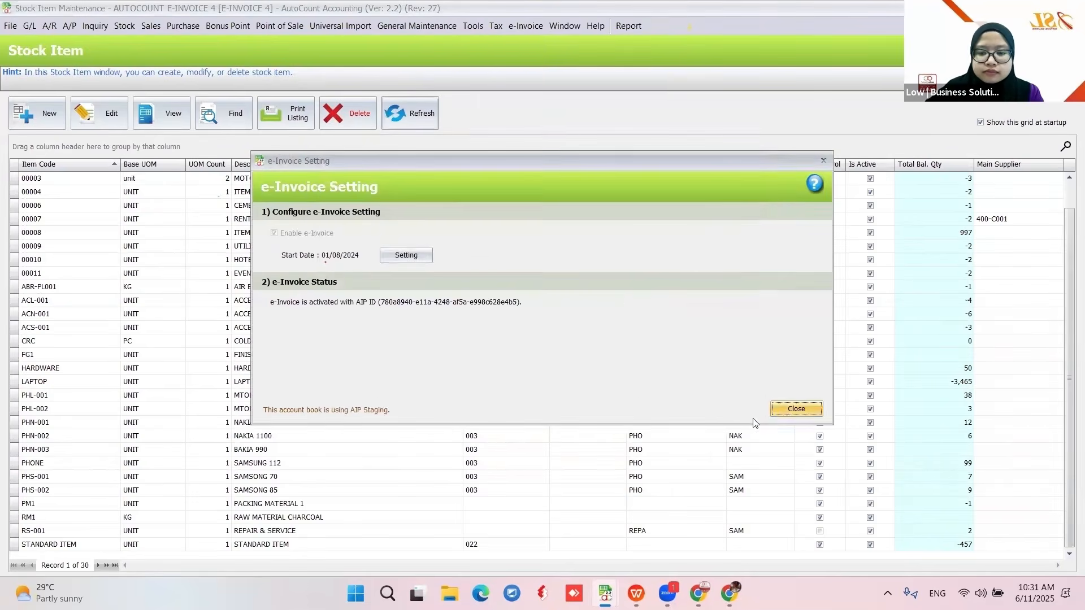
pyautogui.click(796, 408)
pyautogui.click(395, 119)
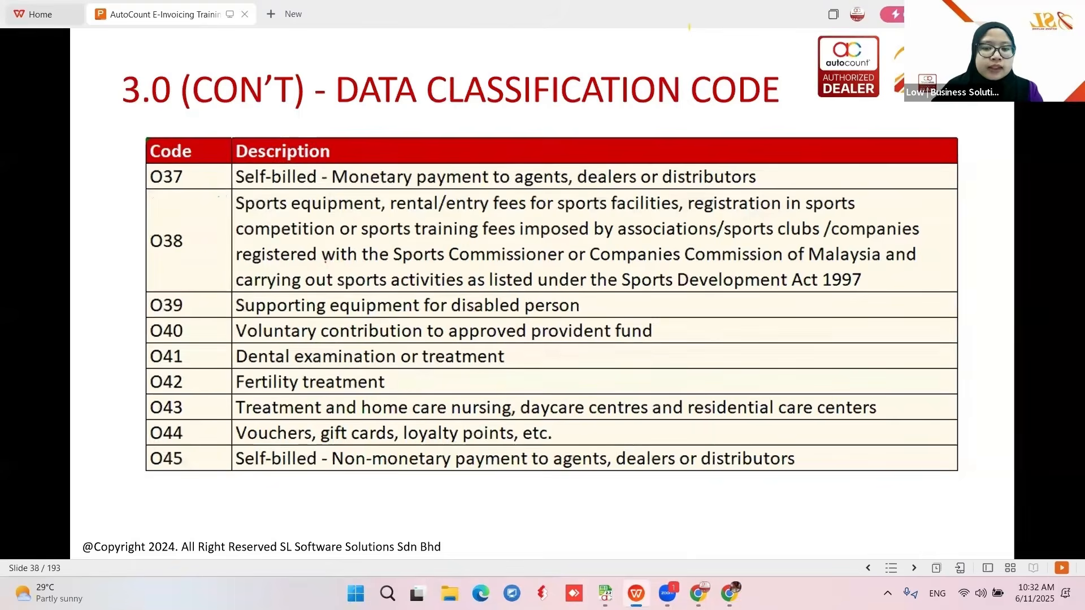
# - Page through the WPS classification slides, past Disallowed to Save, to the True or False slide
pyautogui.press('Right')
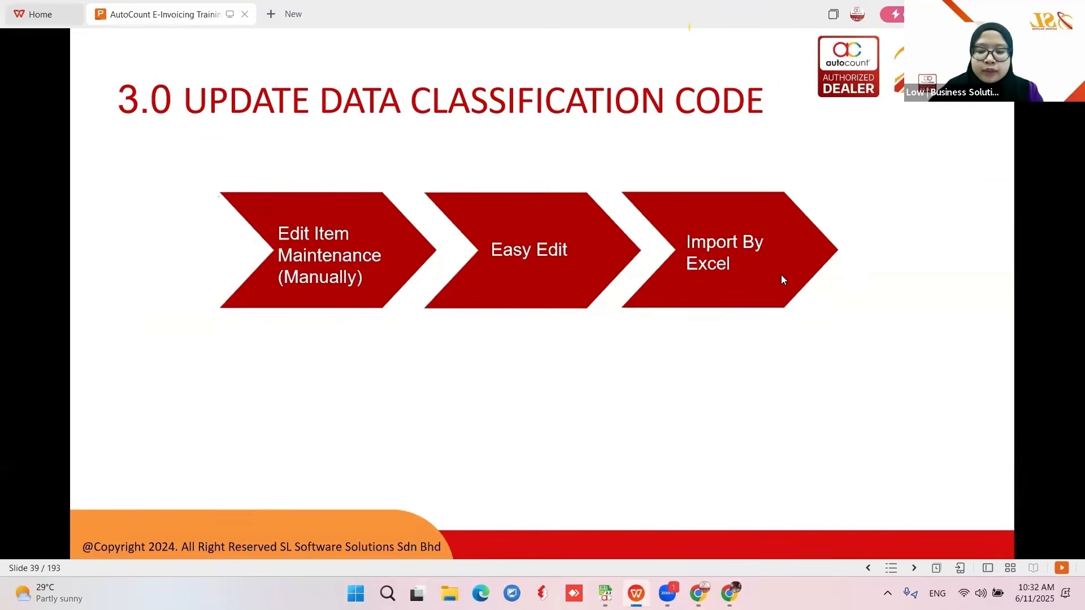
pyautogui.press('Right')
pyautogui.press('Right')
pyautogui.press('Right')
pyautogui.press('Right')
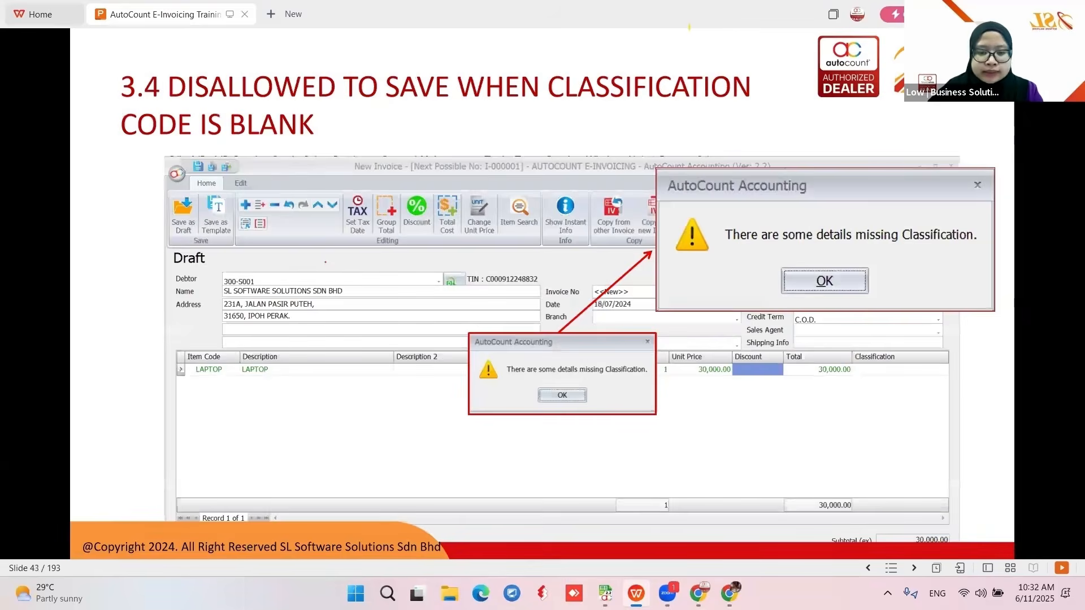
pyautogui.press('Left')
pyautogui.press('Left')
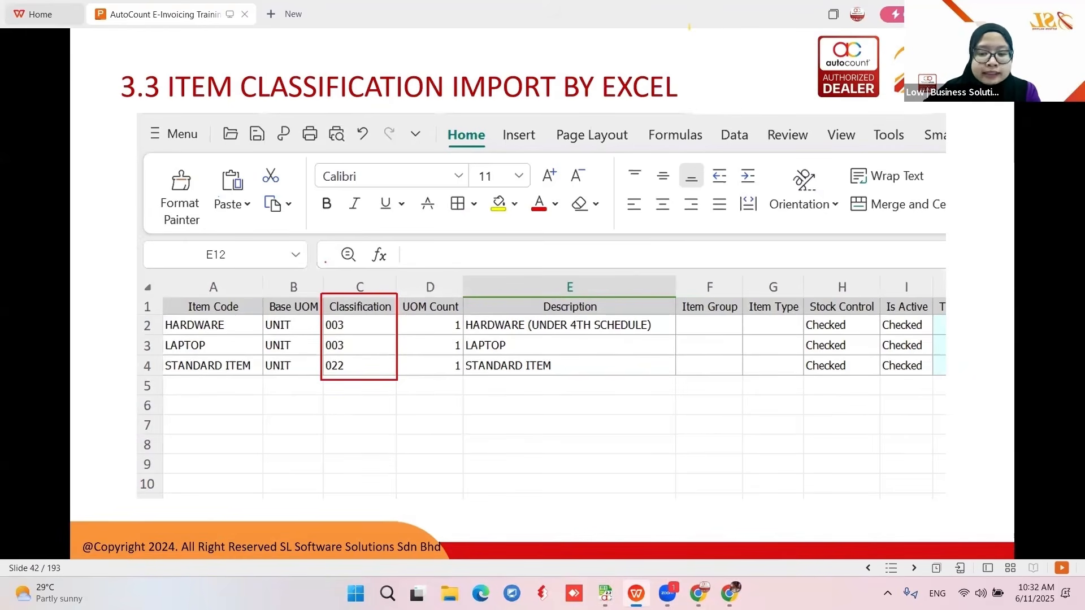
pyautogui.press('Right')
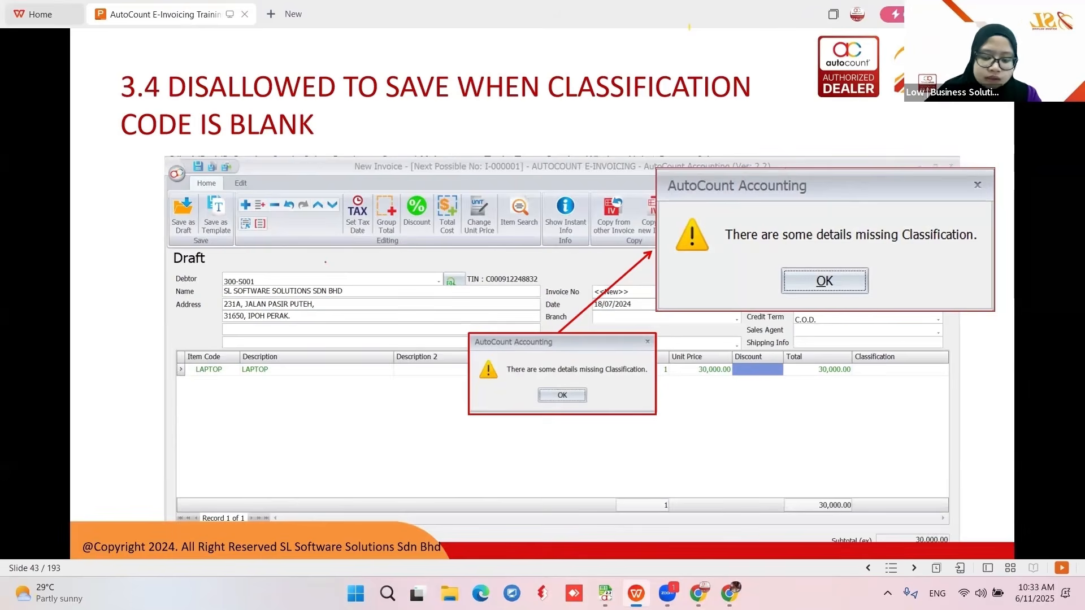
pyautogui.press('Right')
pyautogui.press('Right')
pyautogui.press('Right')
pyautogui.press('Right')
pyautogui.press('Right')
pyautogui.press('Right')
pyautogui.press('Right')
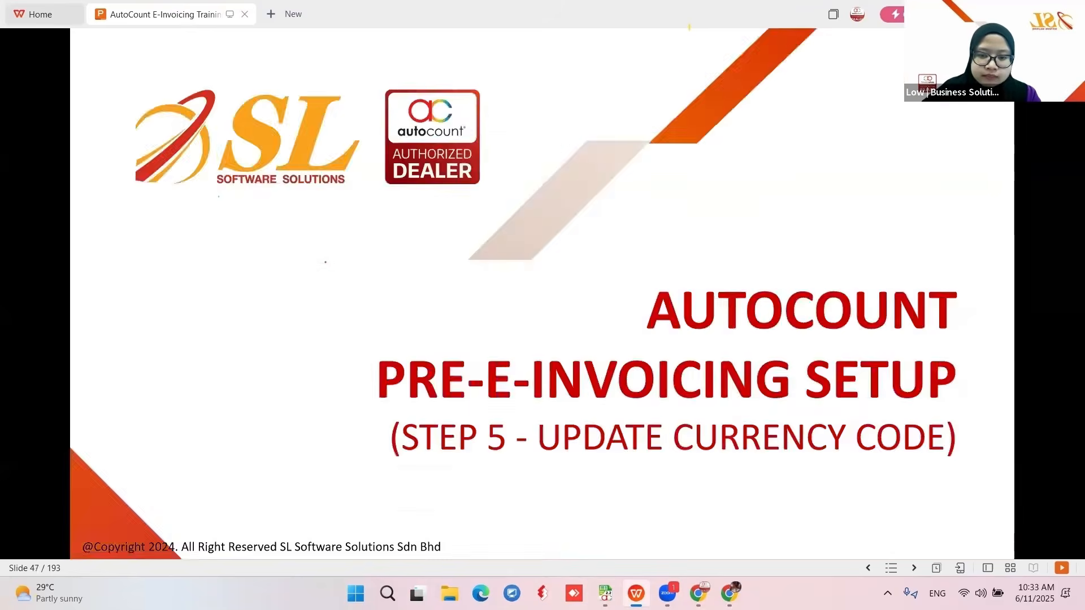
pyautogui.press('Right')
pyautogui.press('Right')
pyautogui.press('Right')
pyautogui.press('Right')
pyautogui.press('Right')
pyautogui.press('Right')
pyautogui.press('Right')
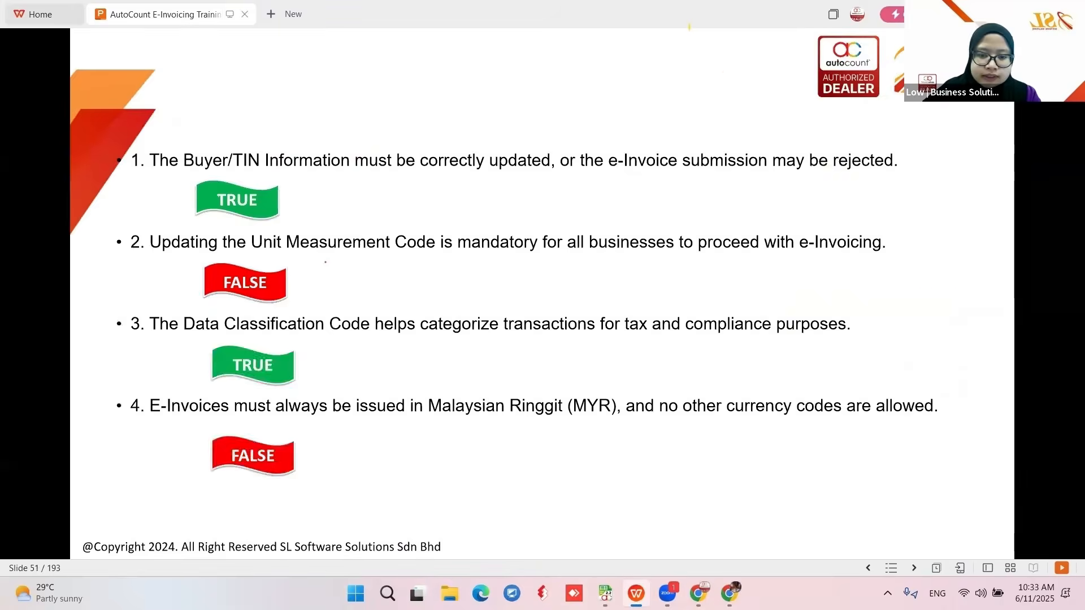
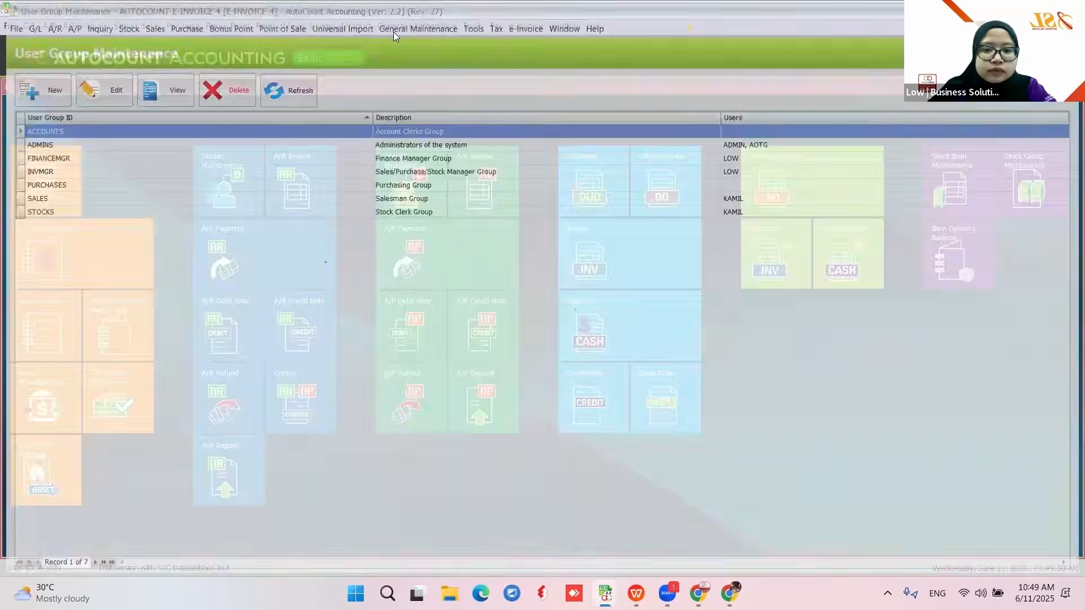
# - Review the four users, including KAMIL and ADMIN, and their groups in User Maintenance, then close it
pyautogui.click(398, 29)
pyautogui.click(414, 46)
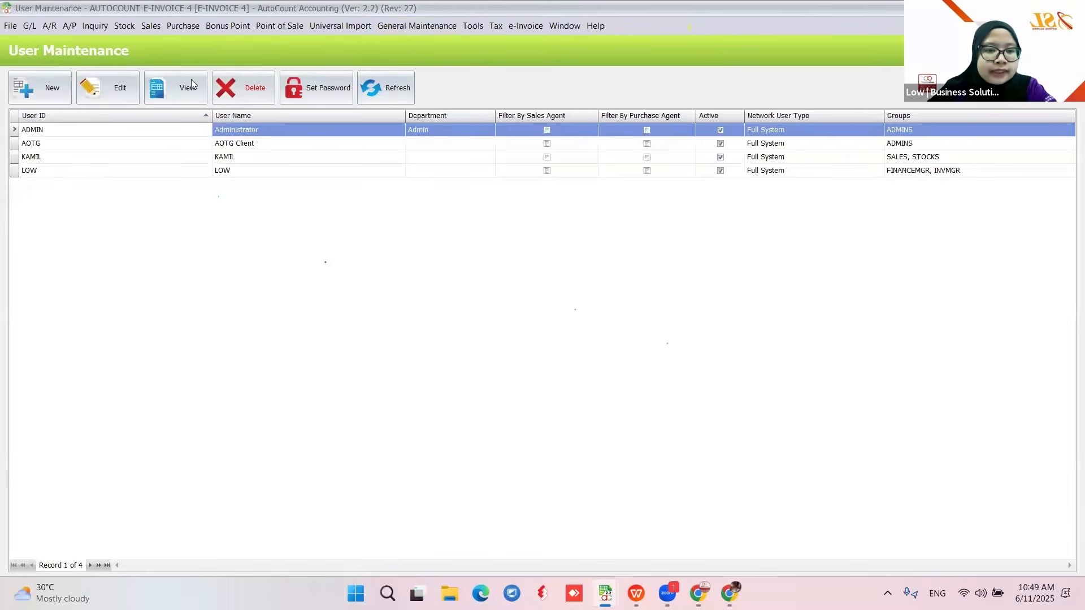
pyautogui.click(34, 159)
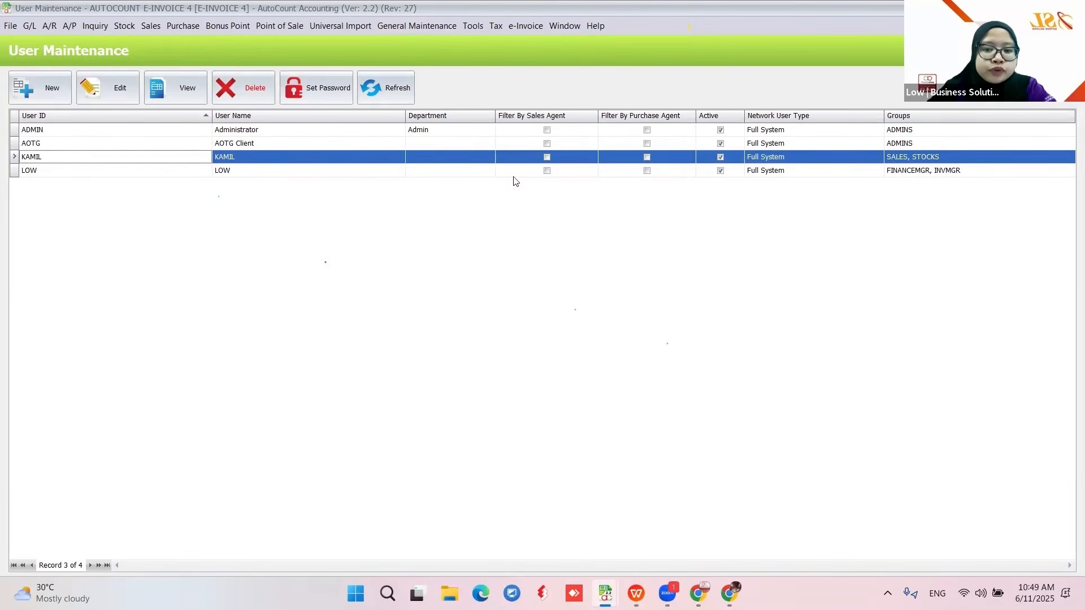
pyautogui.click(758, 131)
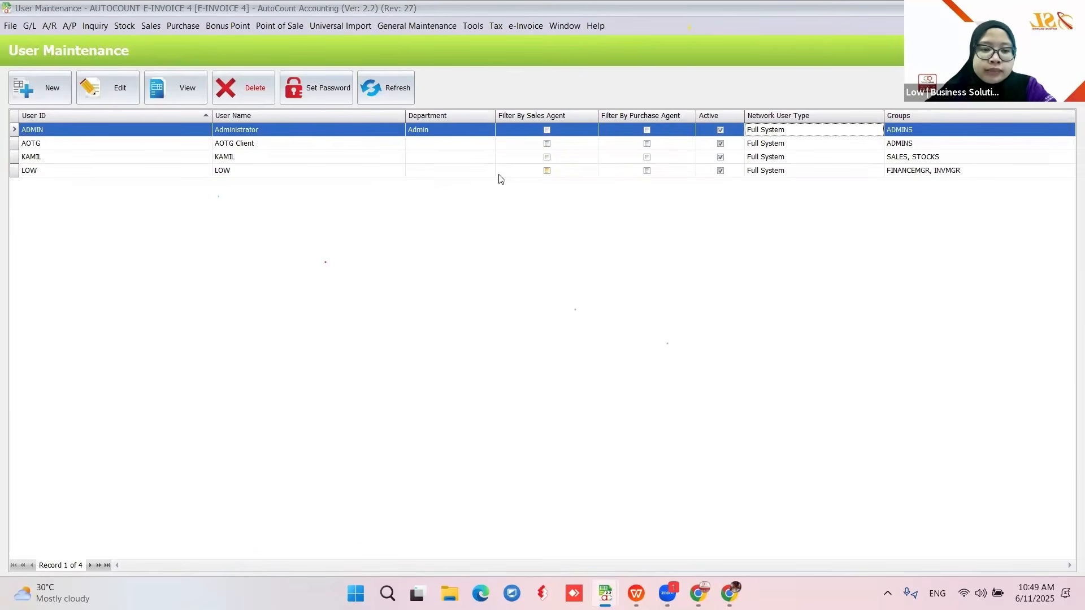
pyautogui.click(593, 156)
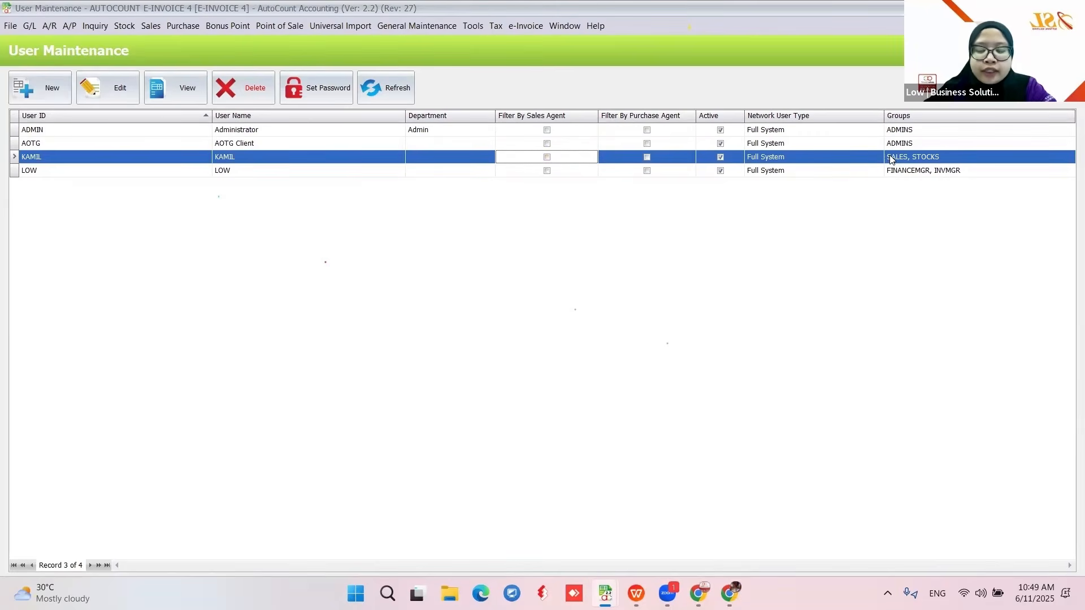
pyautogui.click(1071, 8)
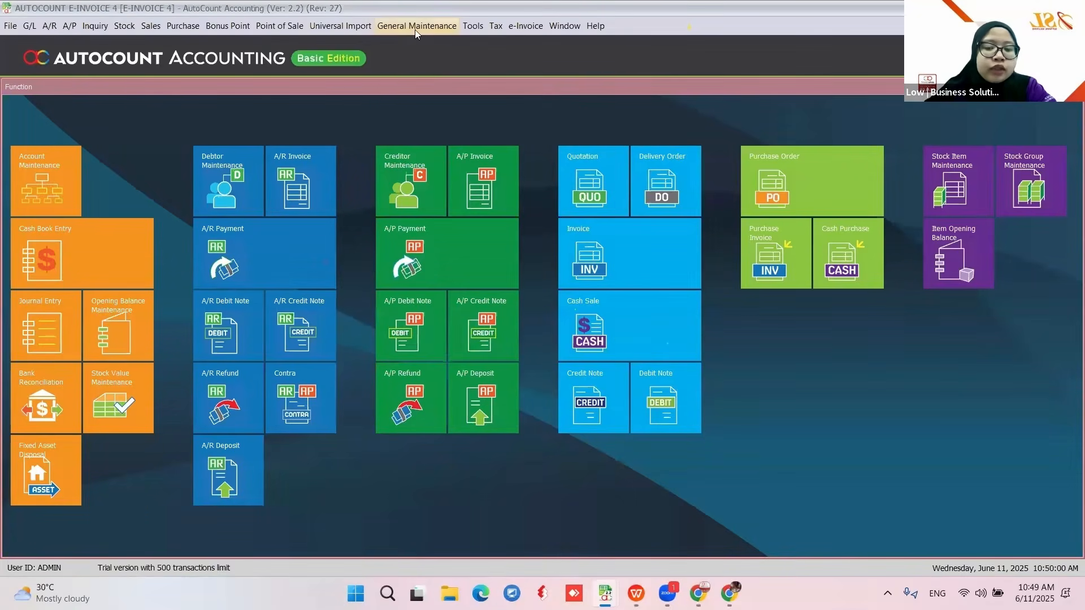
pyautogui.click(416, 27)
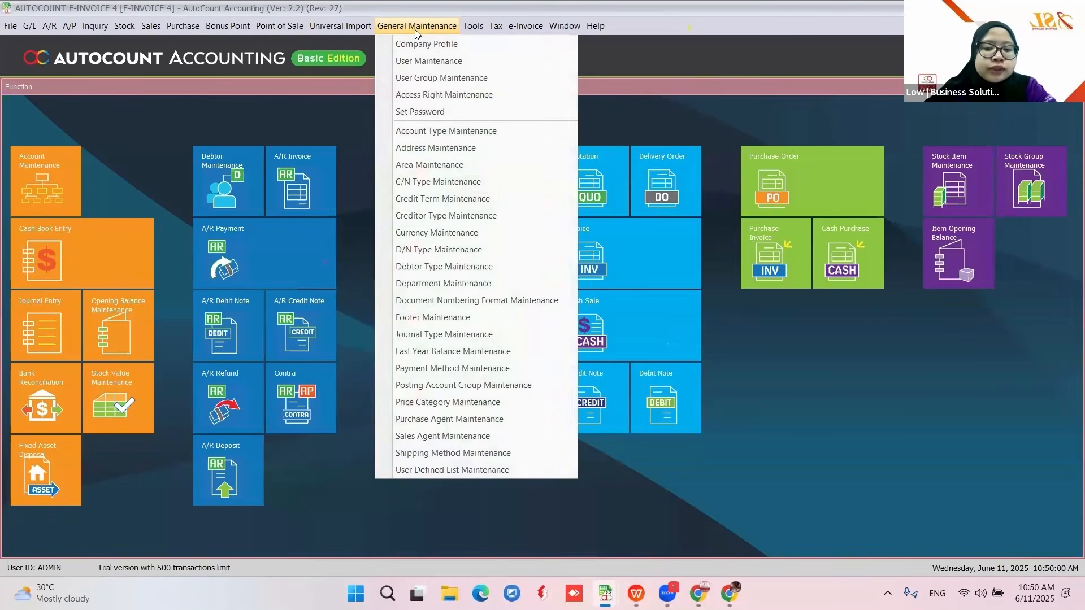
# - Search Access Right Maintenance for the APPROVE INVOICE right
pyautogui.click(482, 96)
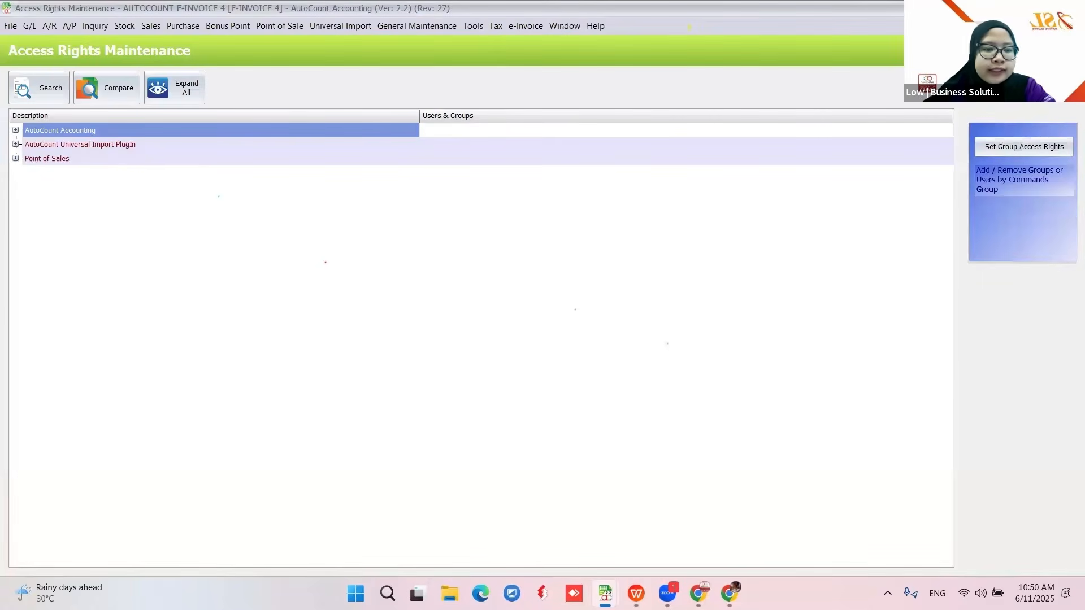
pyautogui.click(35, 98)
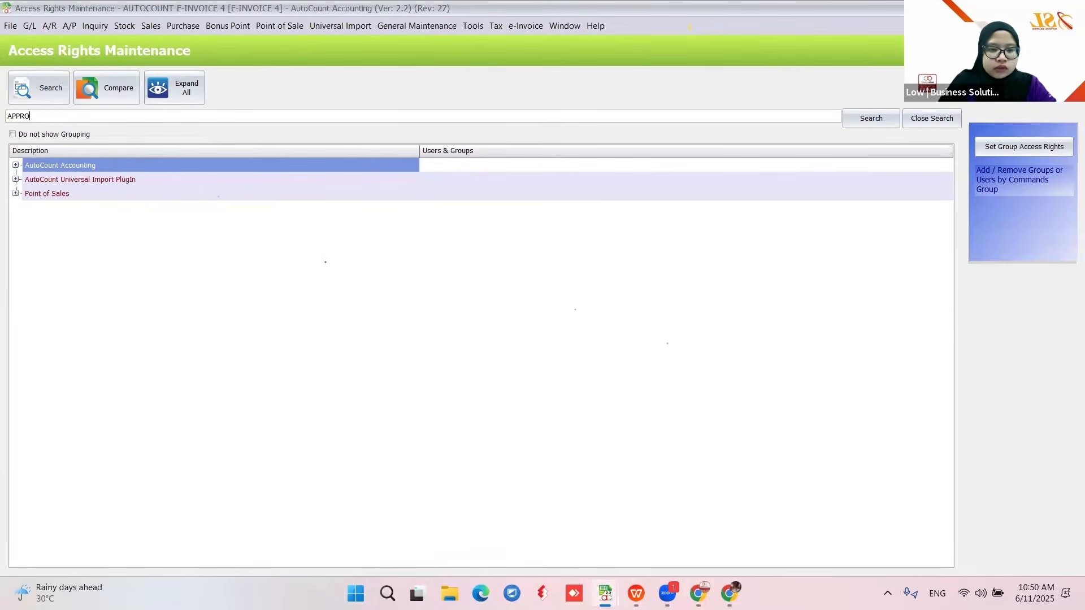
pyautogui.write('APPROVE INVOICE')
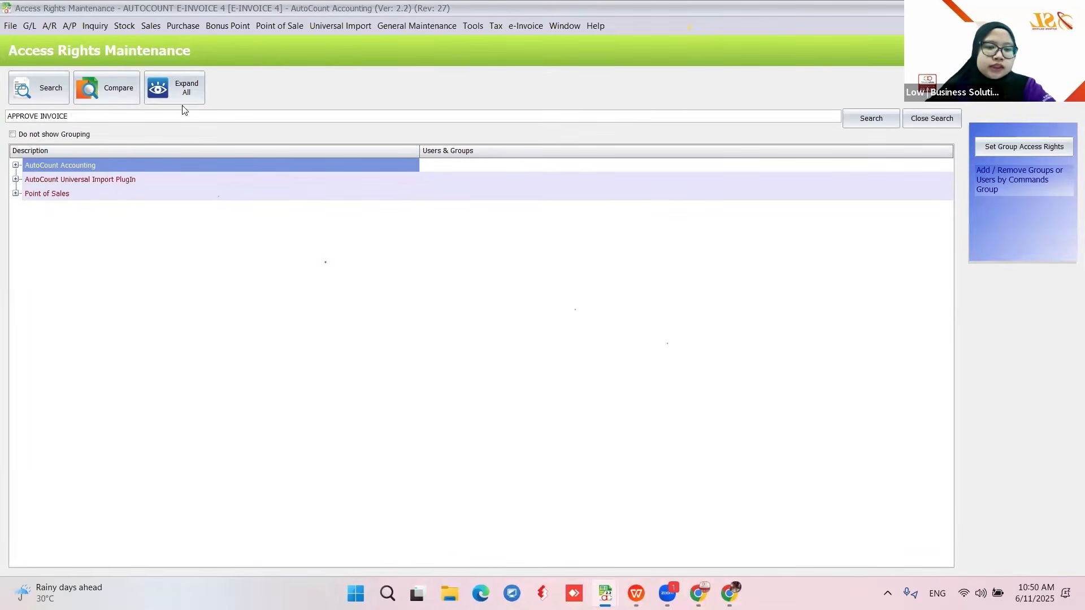
pyautogui.click(863, 122)
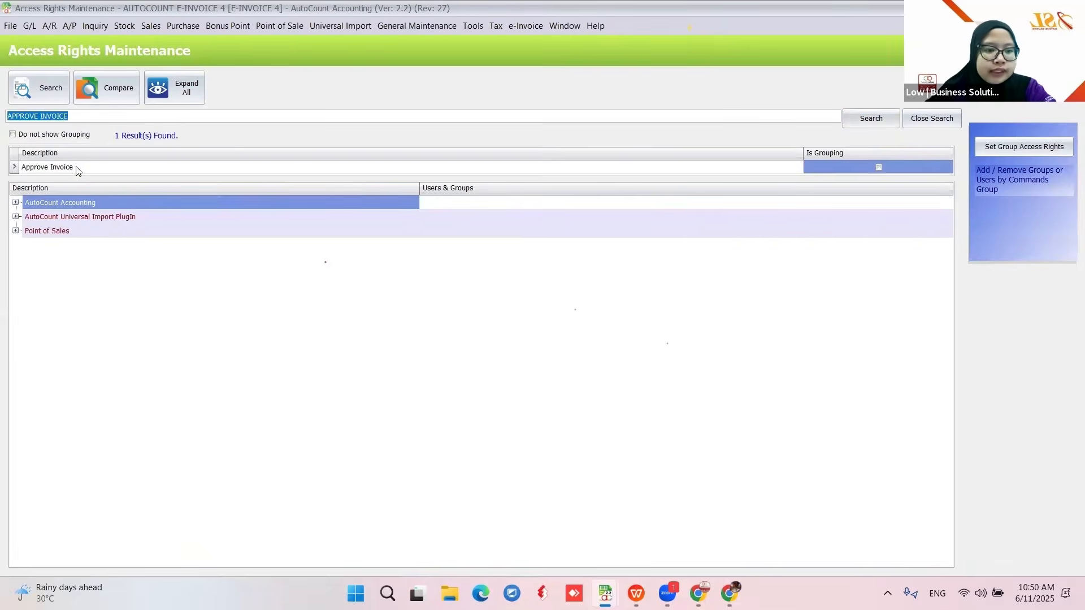
pyautogui.click(76, 168)
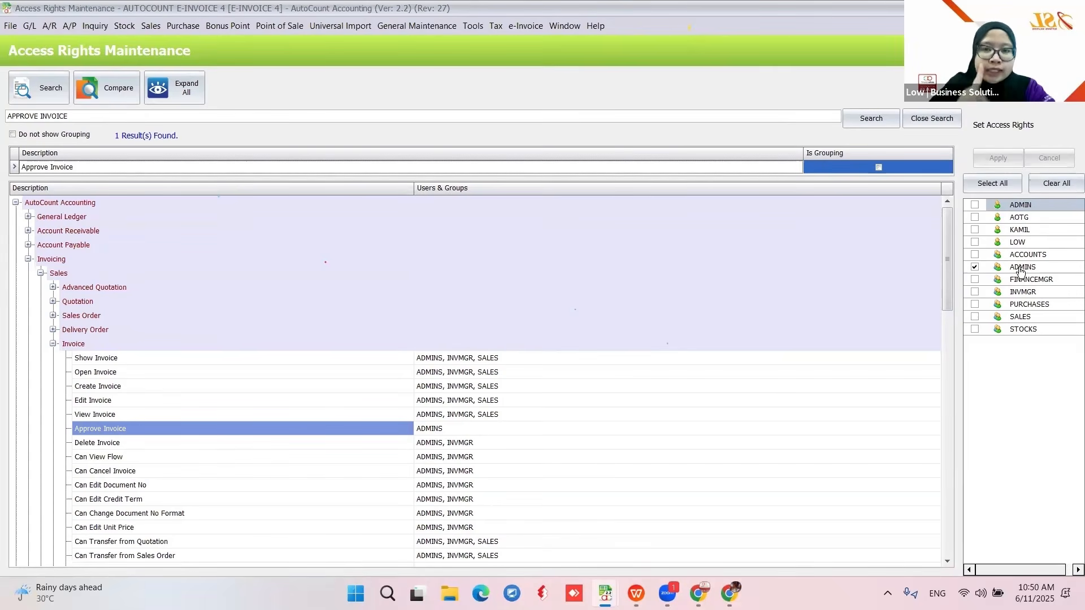
# - Test giving LOW the Approve Invoice right, restore it to ADMINS only, apply, then exit the account book
pyautogui.click(974, 241)
pyautogui.click(975, 266)
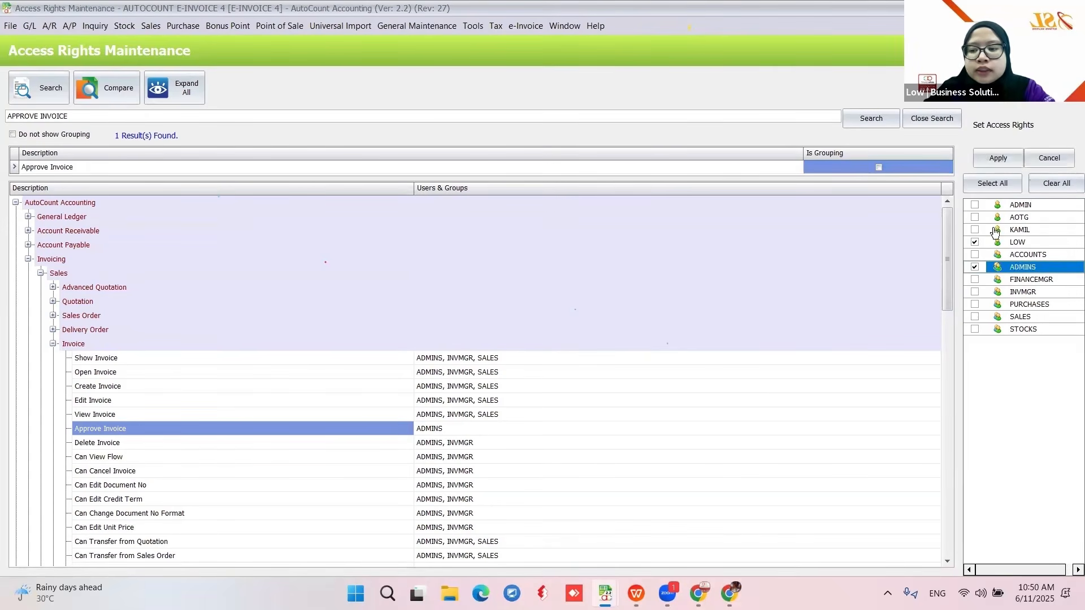
pyautogui.click(998, 158)
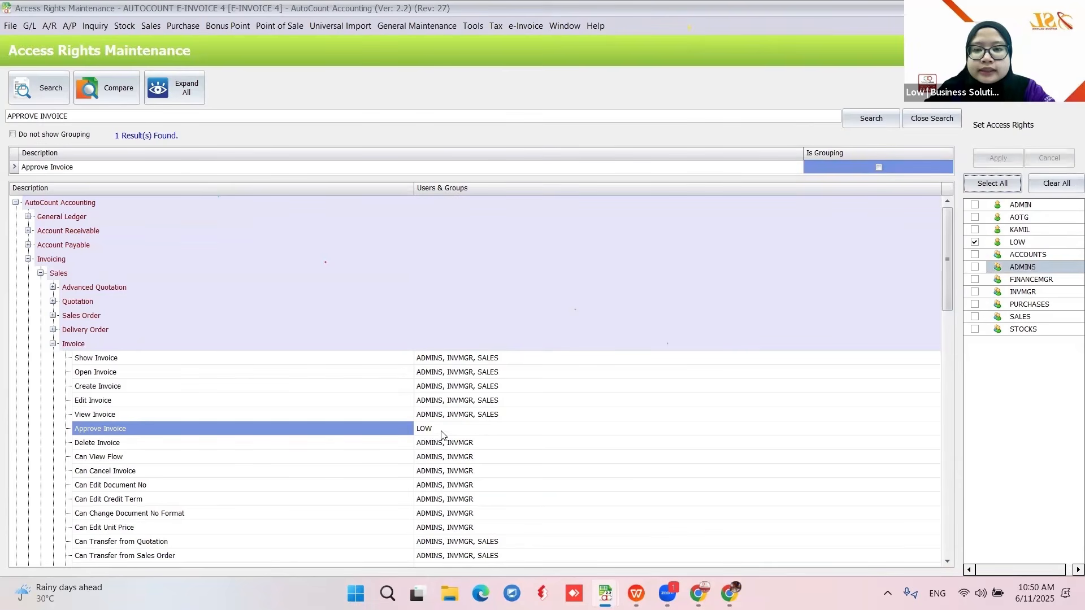
pyautogui.click(974, 243)
pyautogui.click(974, 267)
pyautogui.click(998, 158)
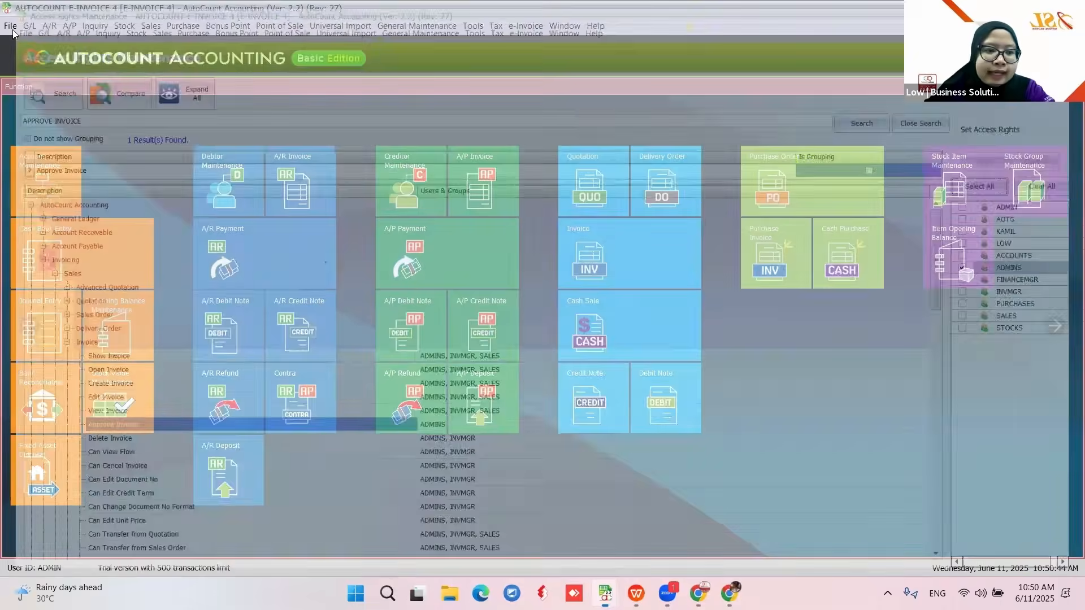
pyautogui.click(10, 26)
pyautogui.click(50, 67)
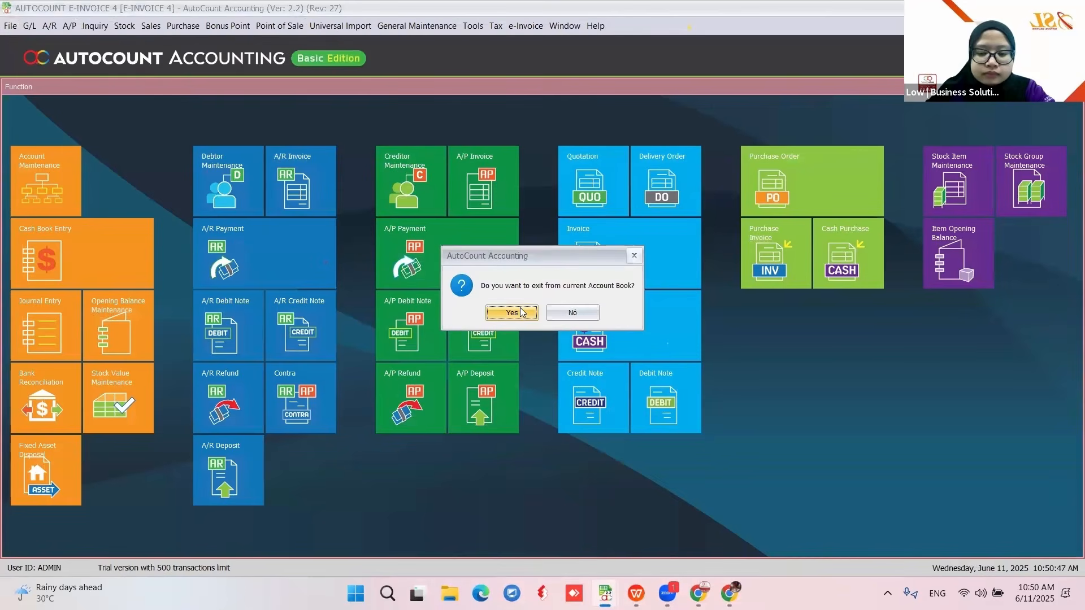
# - Confirm the exit and log back into E-INVOICE 4 as user KAMIL with the account password
pyautogui.click(571, 313)
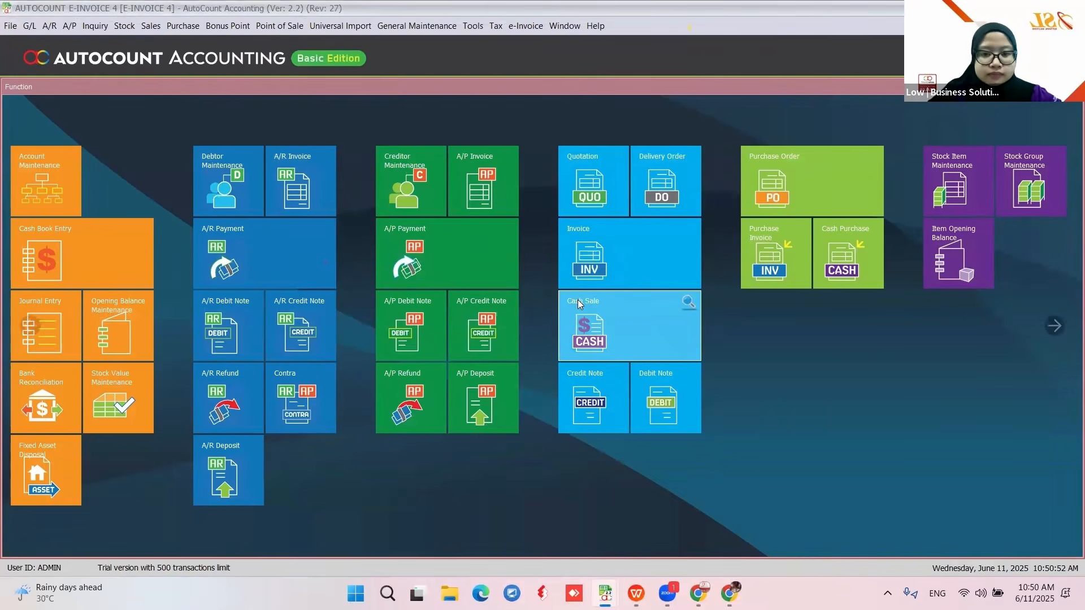
pyautogui.click(574, 269)
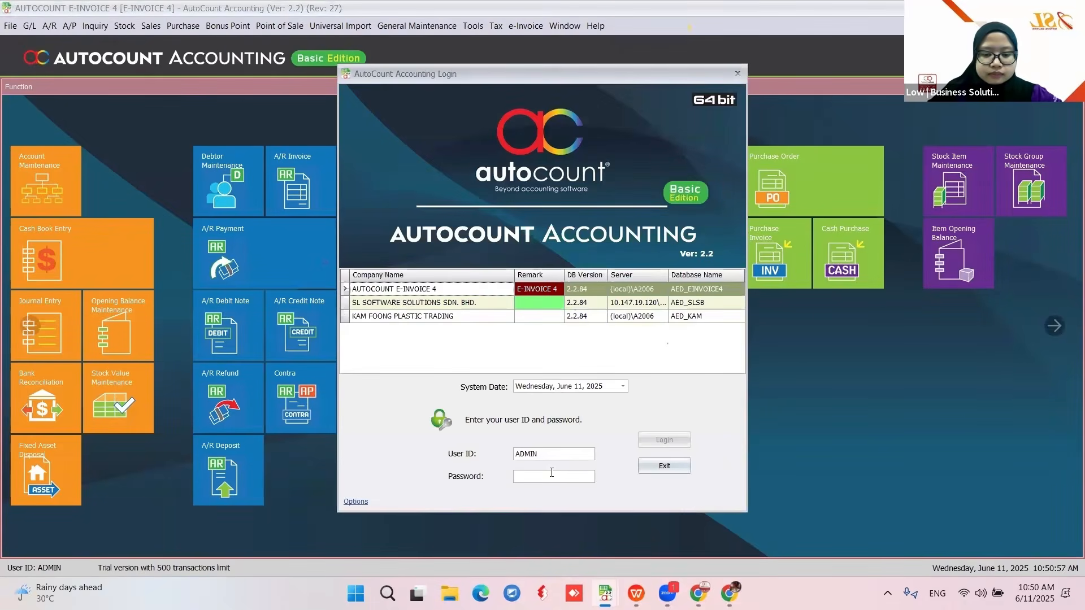
pyautogui.doubleClick(544, 453)
pyautogui.write('KAMIL')
pyautogui.press('Tab')
pyautogui.write('****')
pyautogui.press('Return')
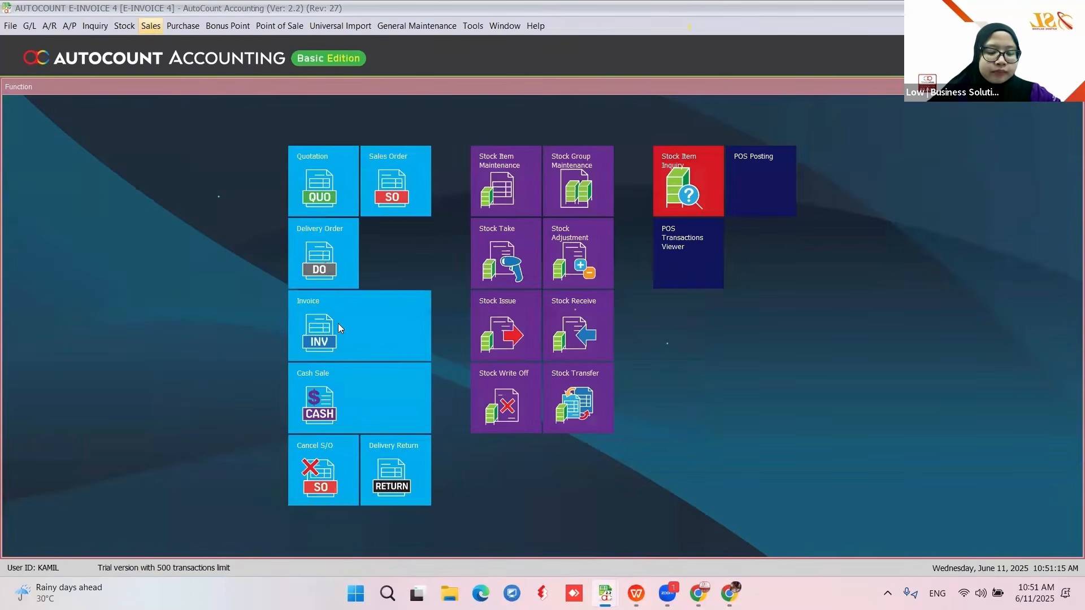
# - Start a new invoice for debtor STANDARD E-INVOICE
pyautogui.click(340, 321)
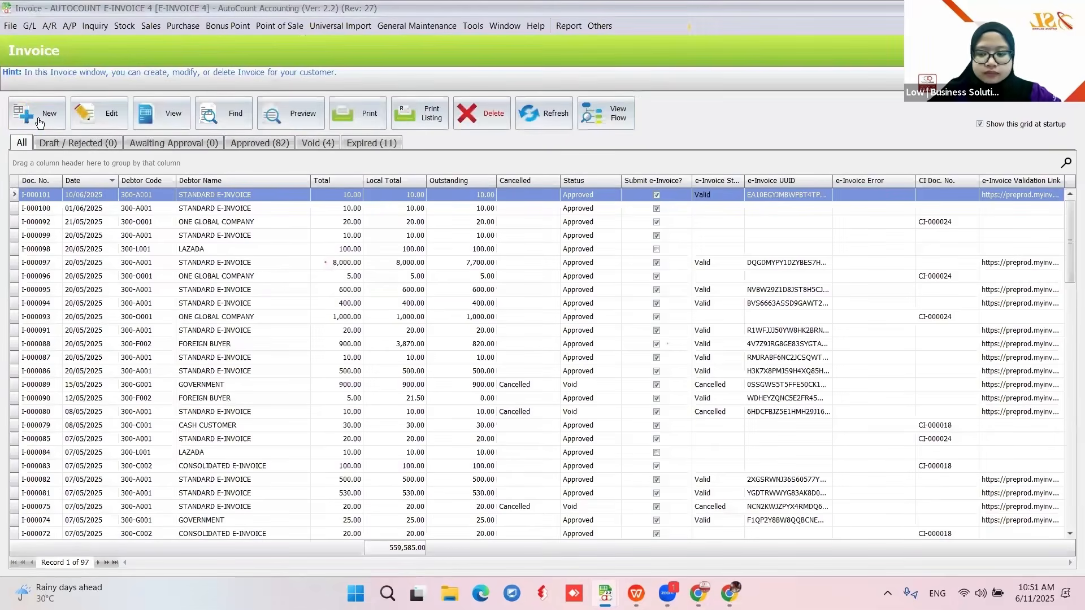
pyautogui.click(39, 122)
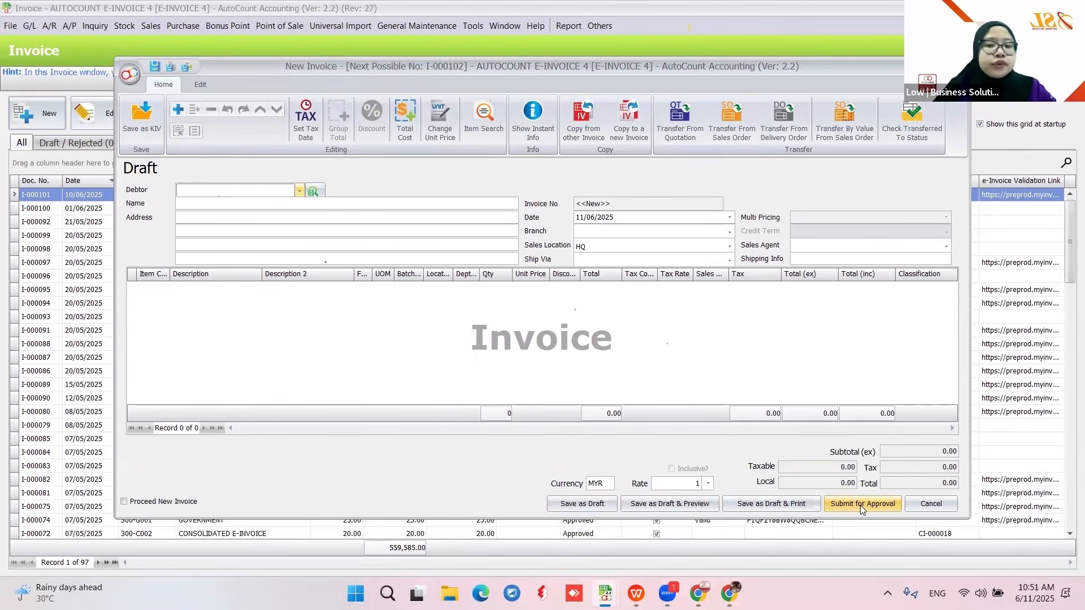
pyautogui.click(299, 191)
pyautogui.write('ST')
pyautogui.click(284, 256)
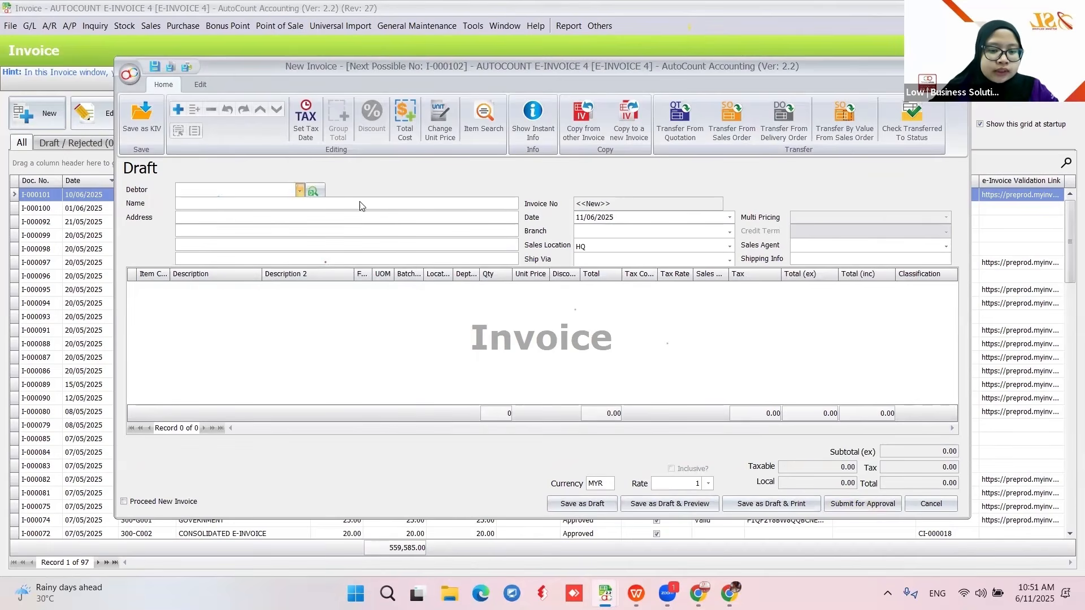
# - Add one IPHONE line at unit price 1,000 and submit the invoice for approval
pyautogui.rightClick(340, 324)
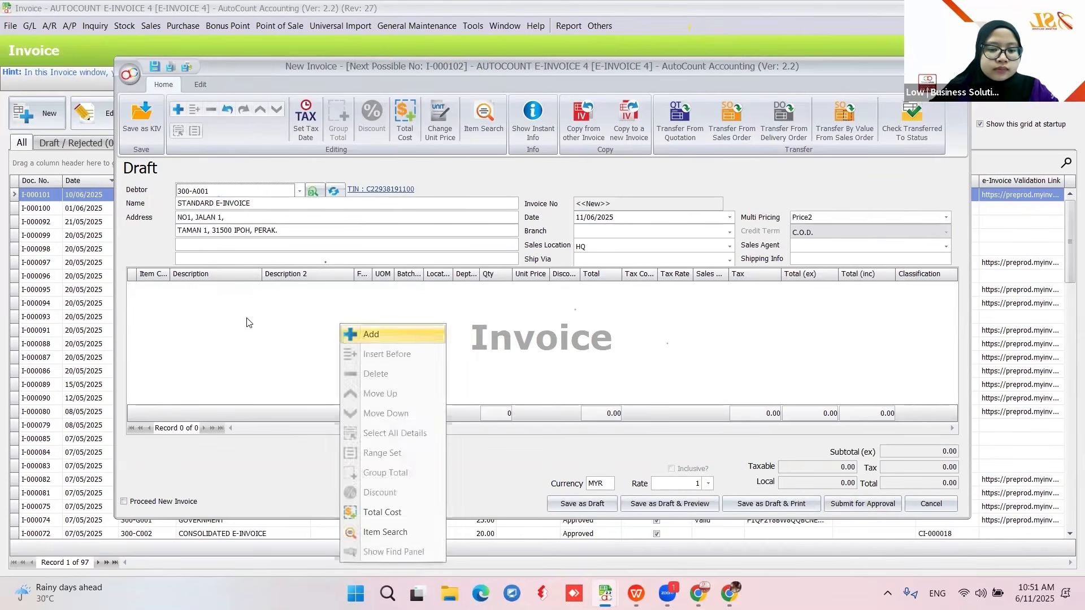
pyautogui.click(165, 289)
pyautogui.click(243, 361)
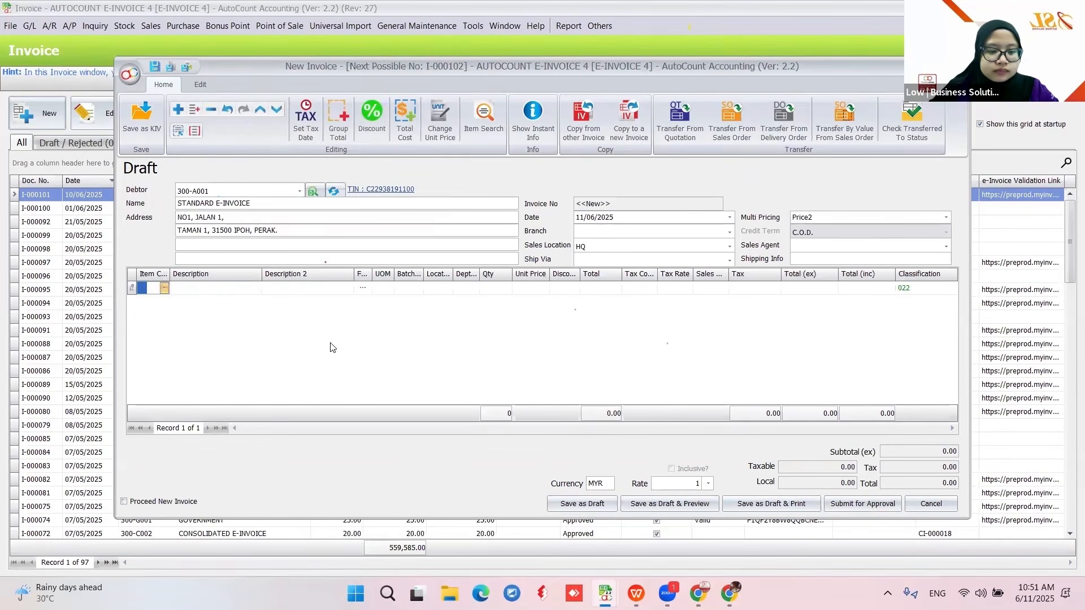
pyautogui.click(531, 289)
pyautogui.write('1,000')
pyautogui.press('Return')
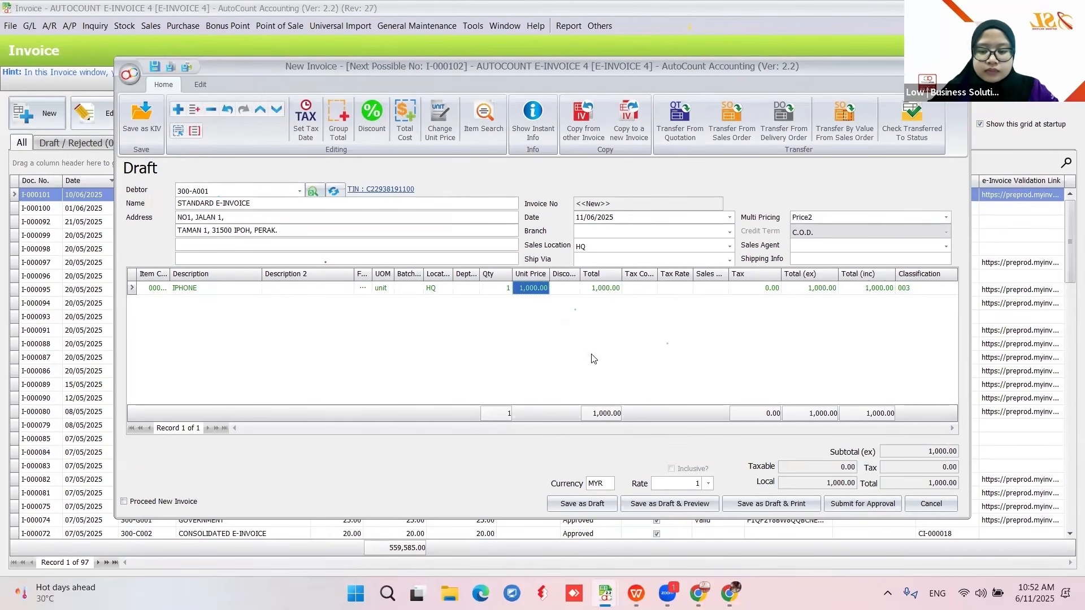
pyautogui.click(865, 506)
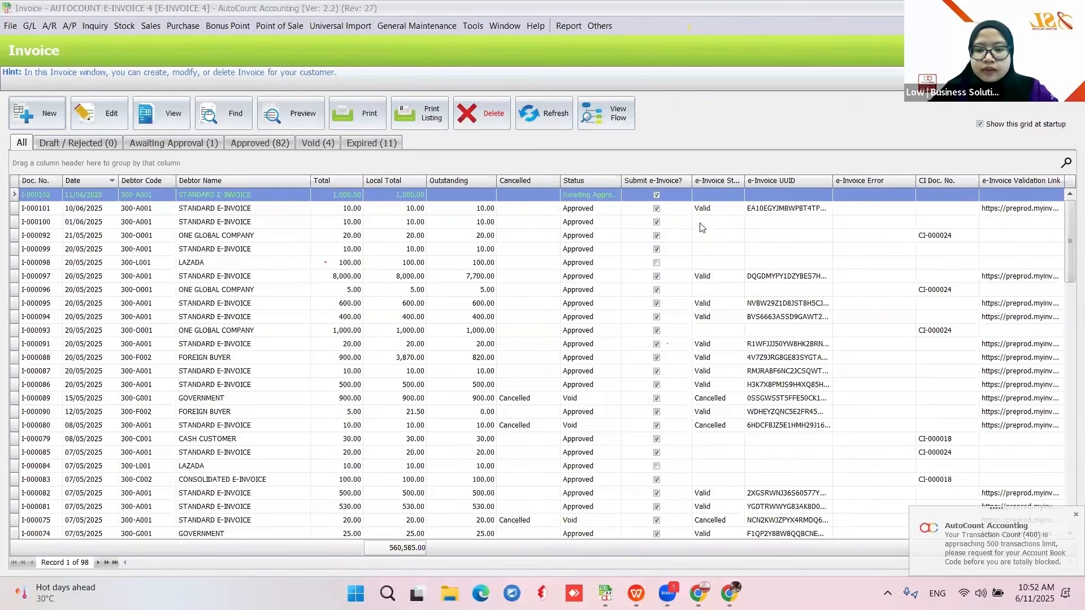
# - Widen the Status column to read the invoice's status, then reopen the invoice list
pyautogui.doubleClick(619, 180)
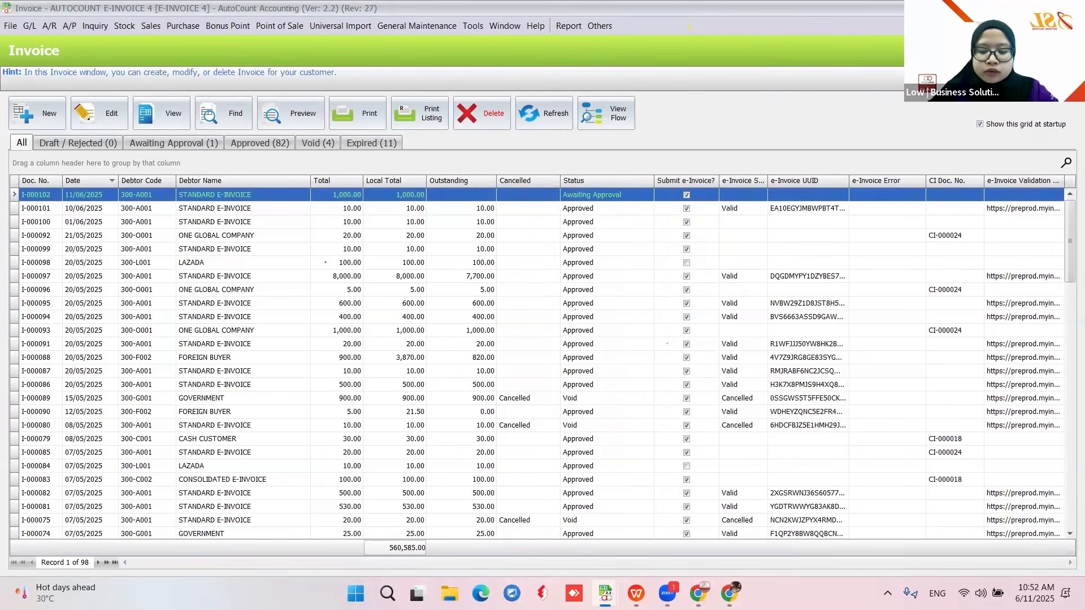
pyautogui.moveTo(605, 594)
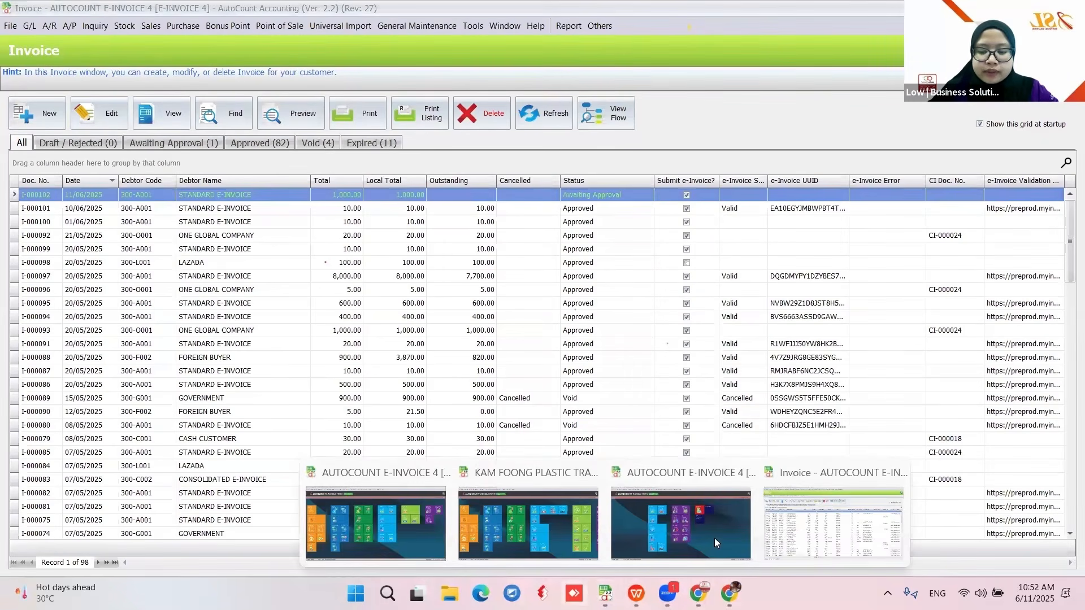
pyautogui.click(350, 511)
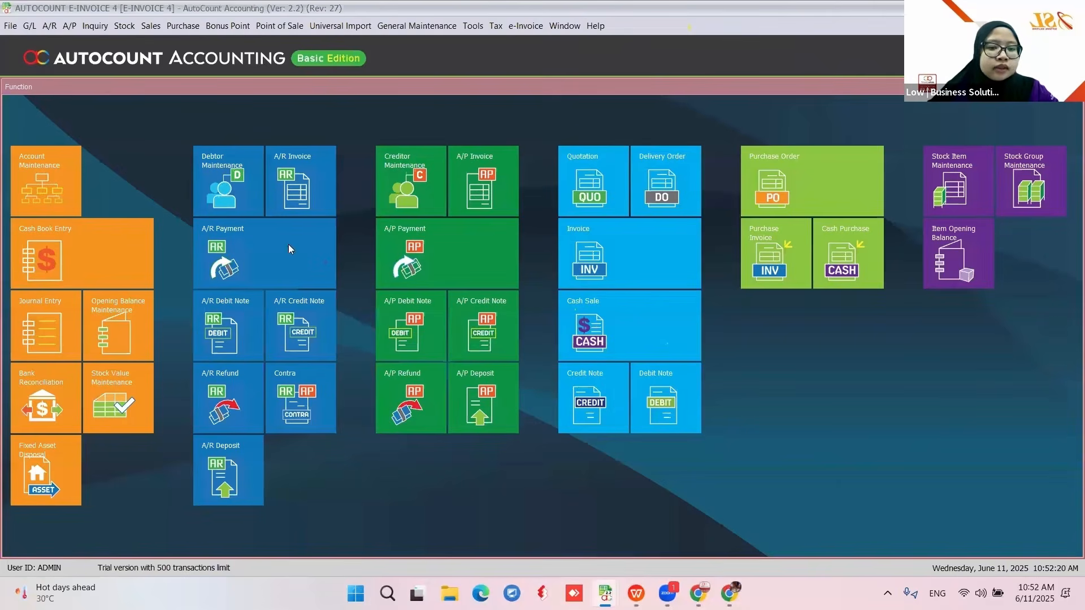
pyautogui.click(626, 270)
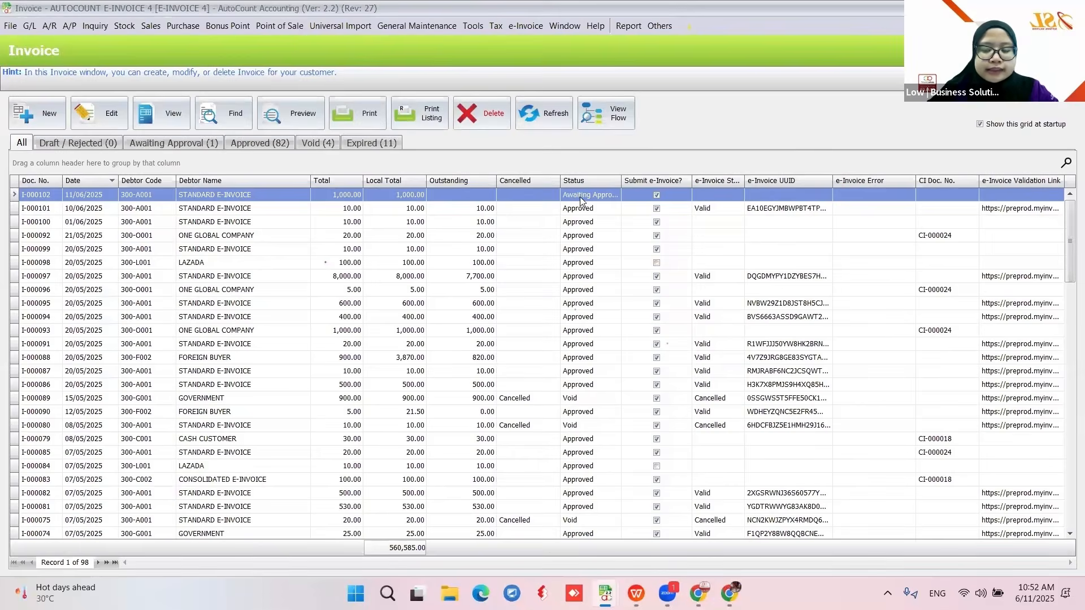
# - Approve invoice I-000102, refresh until its e-Invoice status is Valid, and open it
pyautogui.click(96, 109)
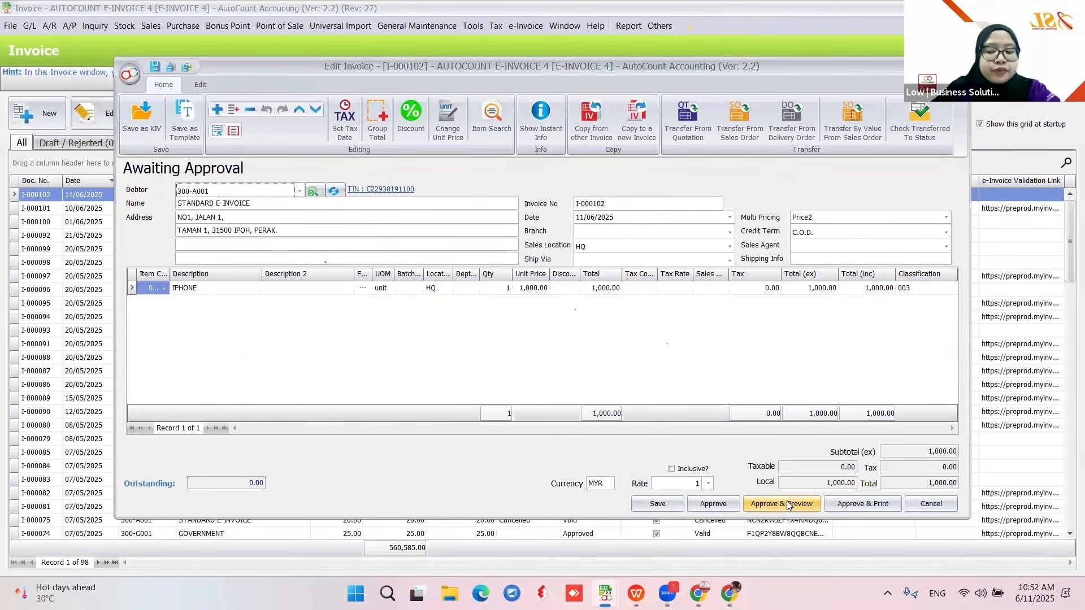
pyautogui.click(723, 505)
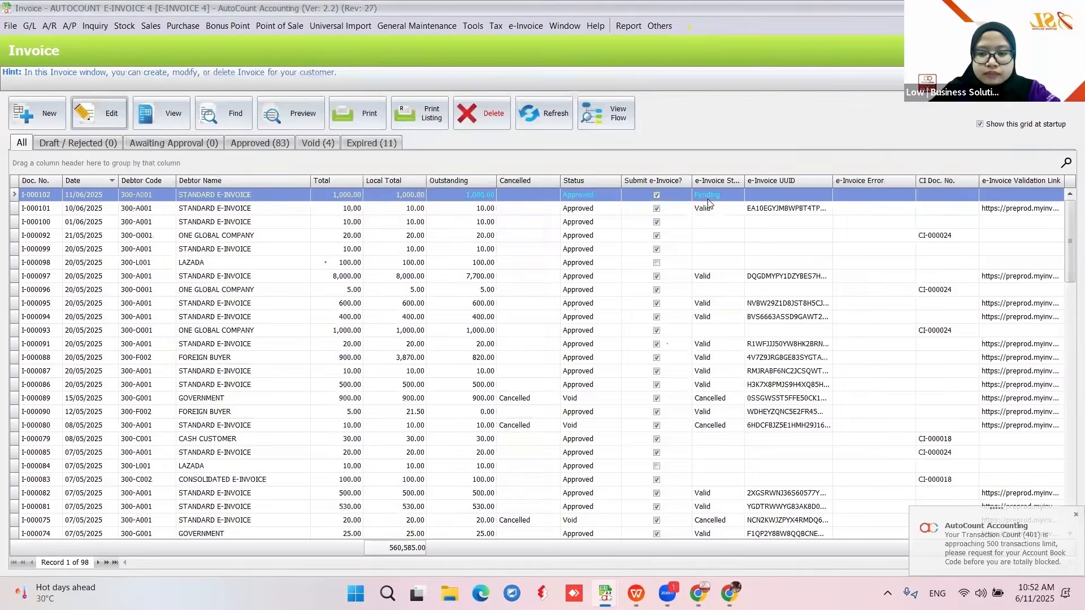
pyautogui.click(536, 120)
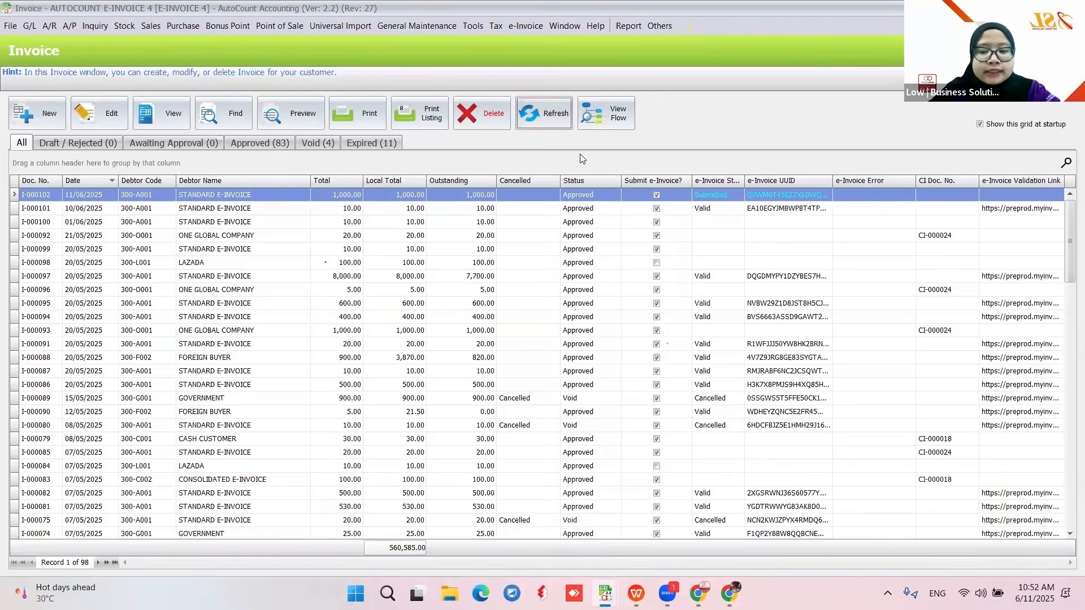
pyautogui.click(539, 119)
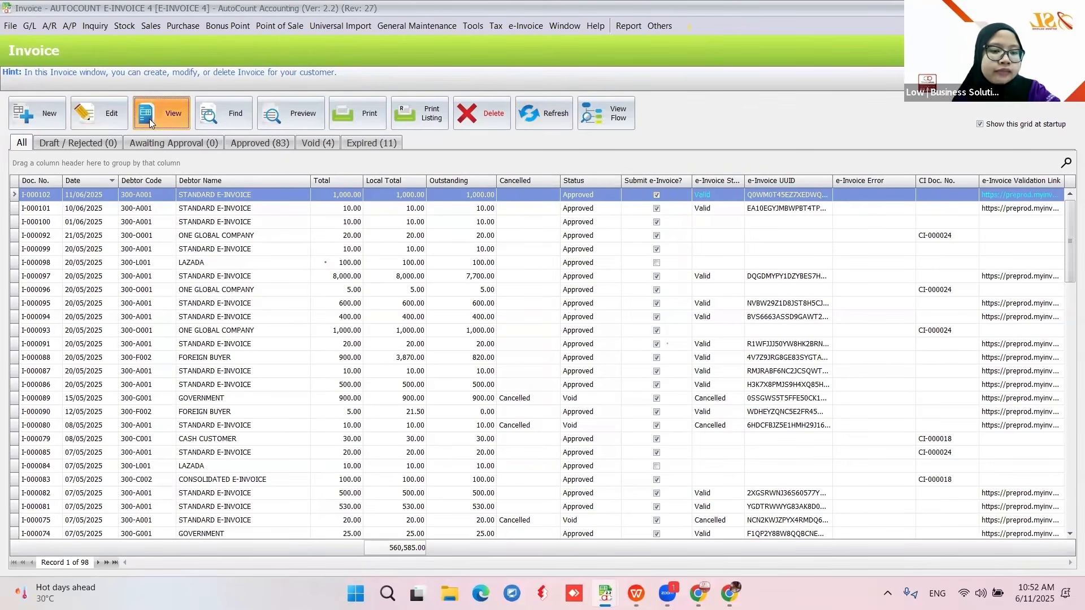
pyautogui.doubleClick(351, 197)
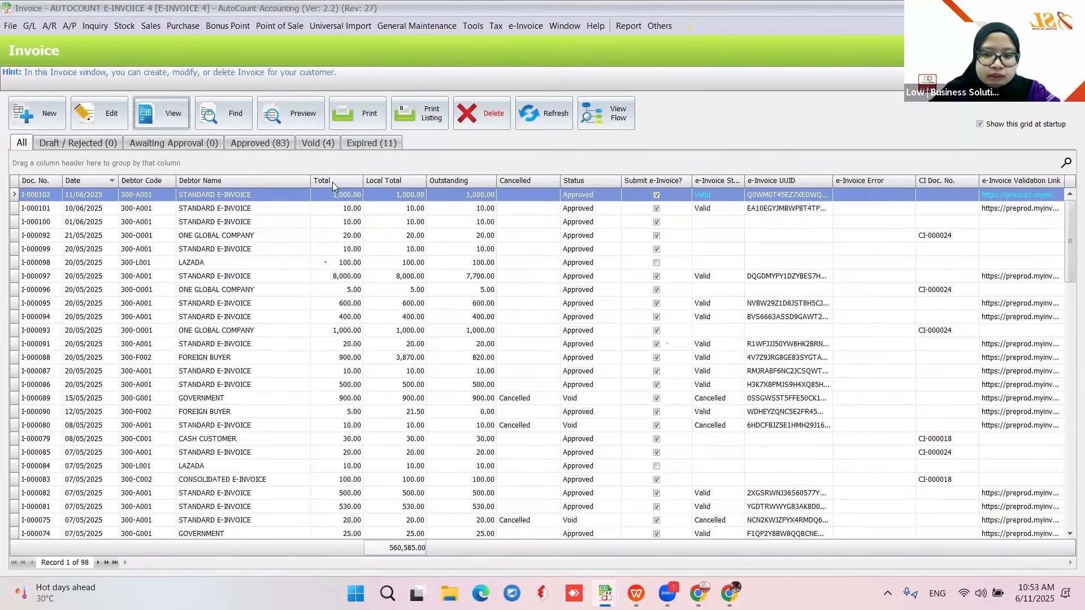
# - Preview invoice I-000102 using the Invoice (Malaysia e-Invoice) report layout
pyautogui.click(298, 113)
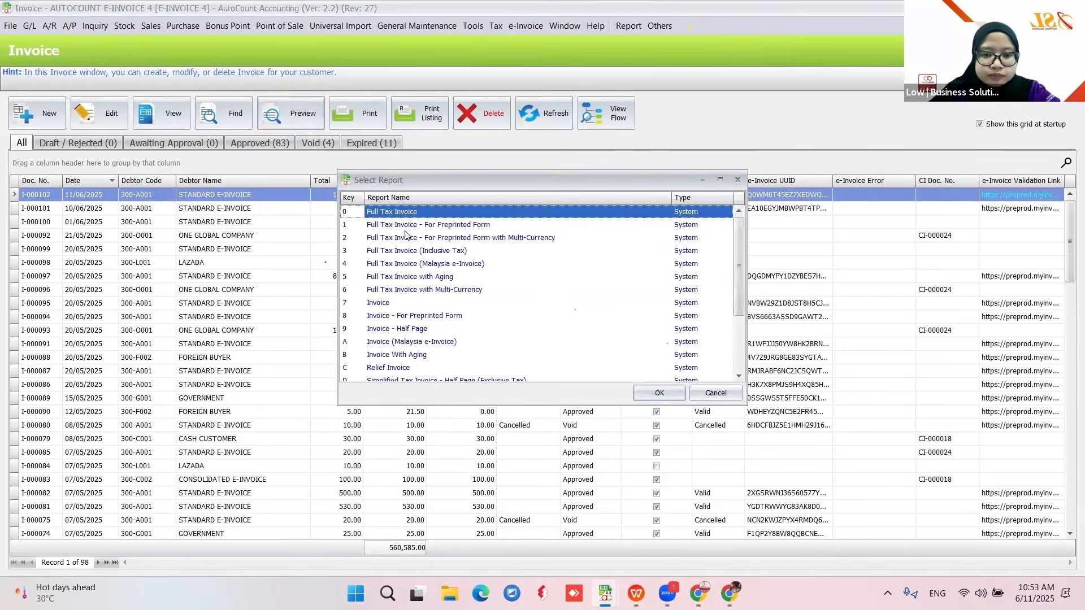
pyautogui.click(396, 342)
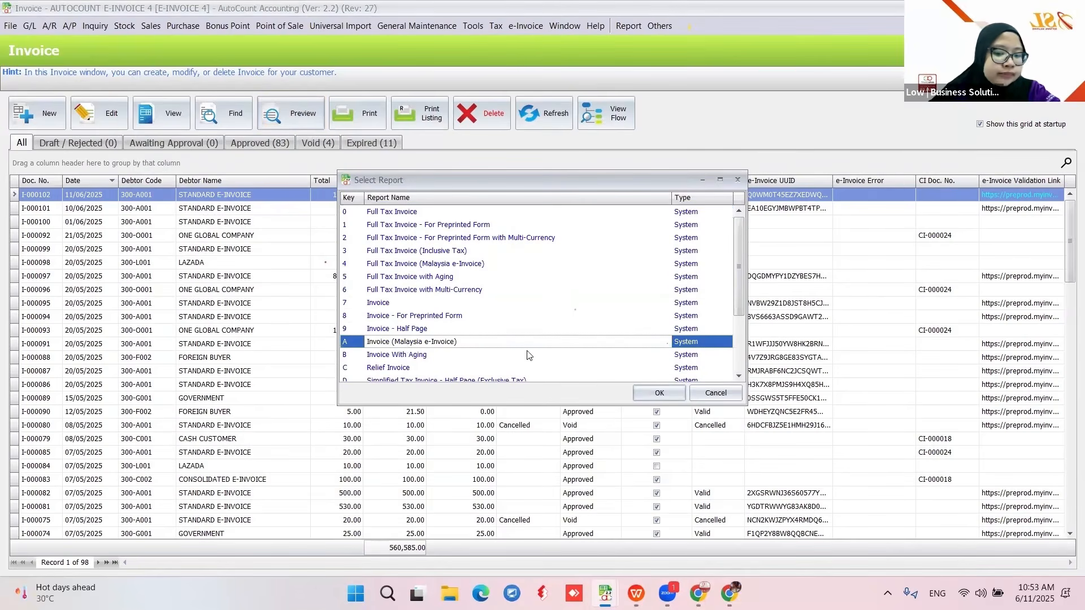
pyautogui.click(432, 256)
pyautogui.click(429, 266)
pyautogui.click(440, 342)
pyautogui.click(445, 264)
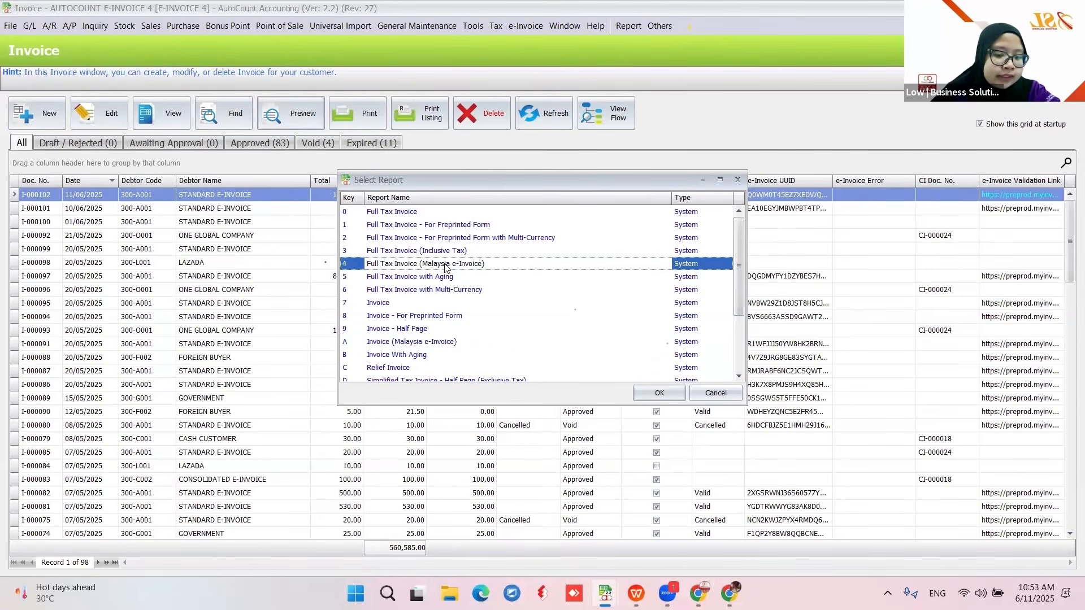
pyautogui.click(441, 342)
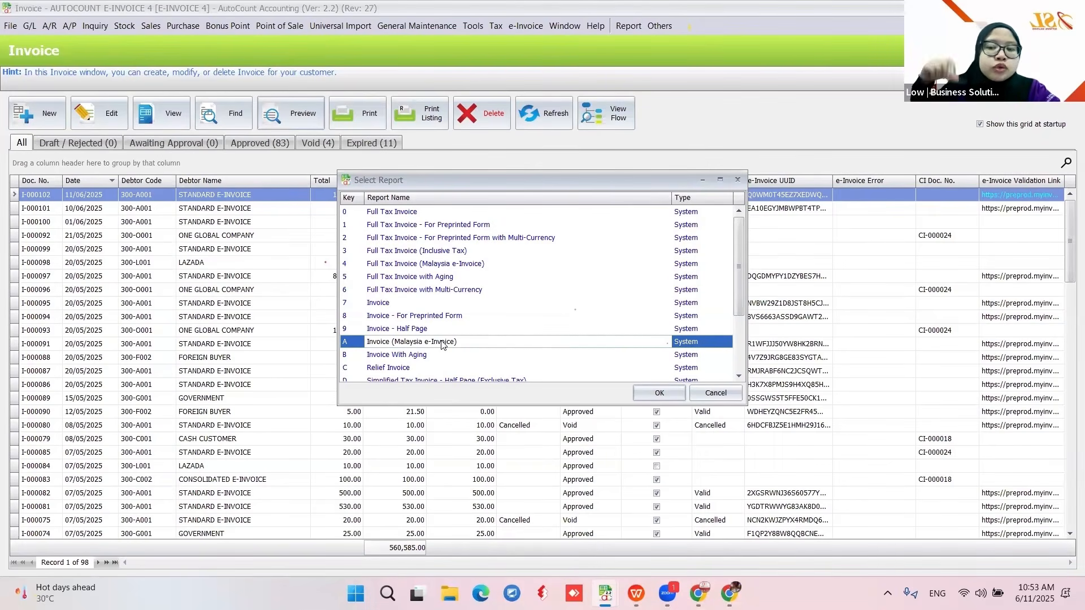
pyautogui.click(657, 394)
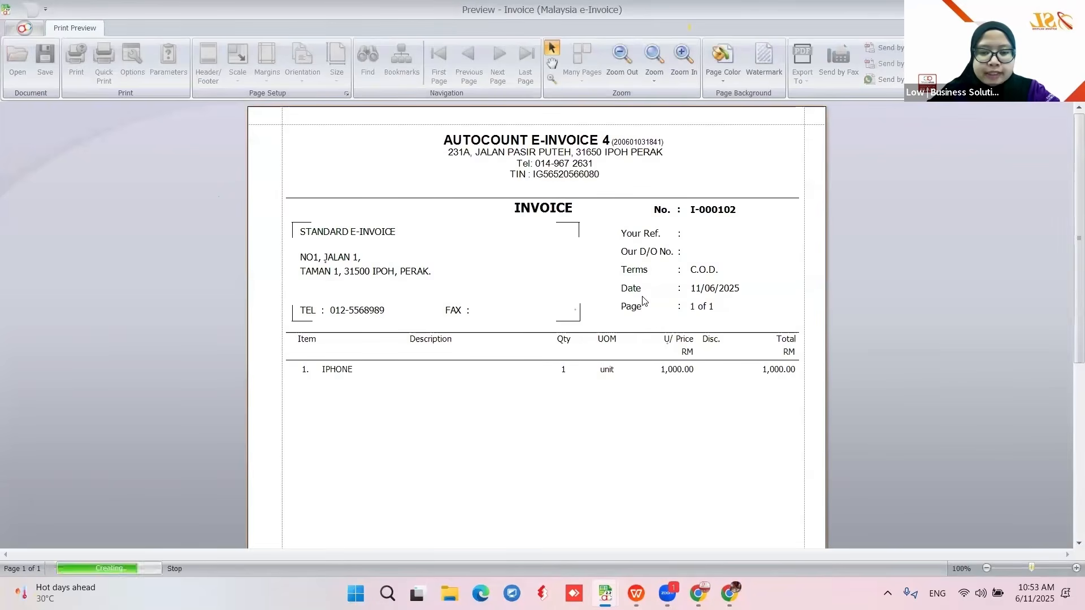
# - Follow the QR code's LHDN validation link to MyInvois Portal, then close the preview
pyautogui.scroll(-10, 635, 318)
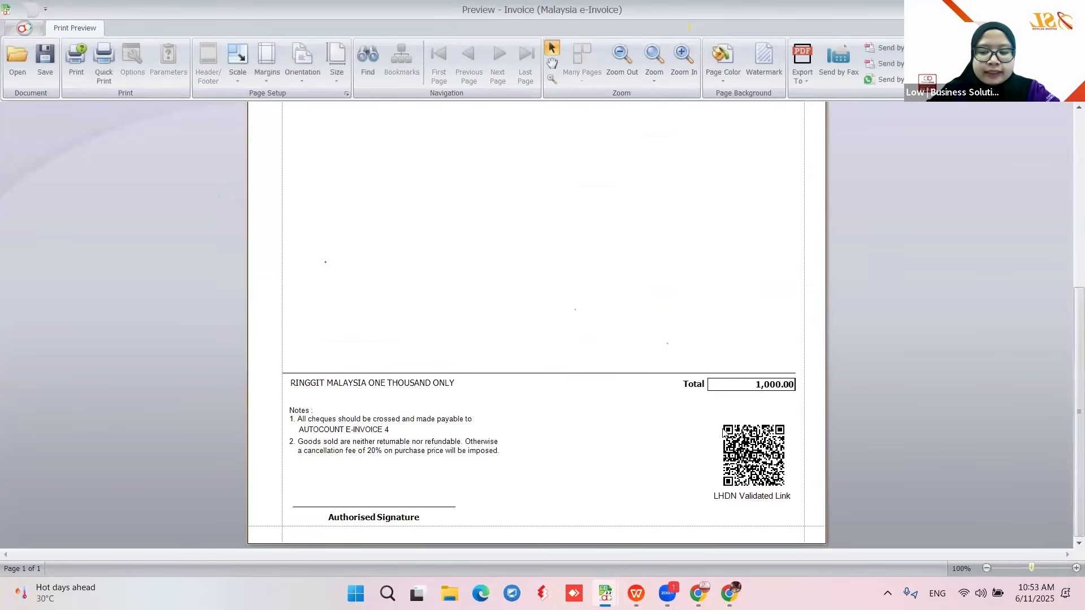
pyautogui.click(764, 468)
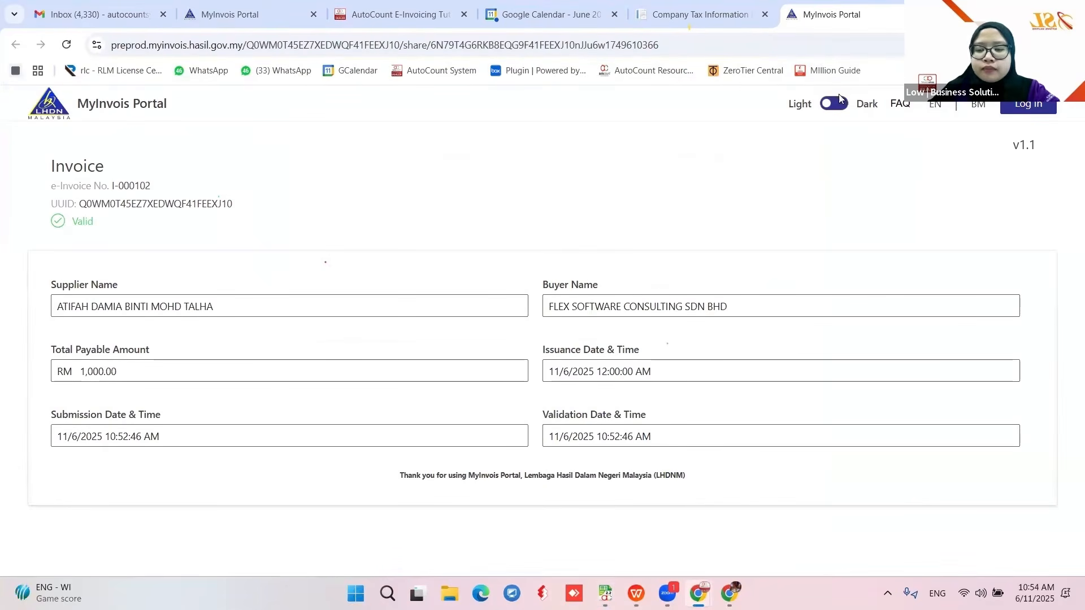
pyautogui.click(1004, 13)
pyautogui.scroll(9, 634, 362)
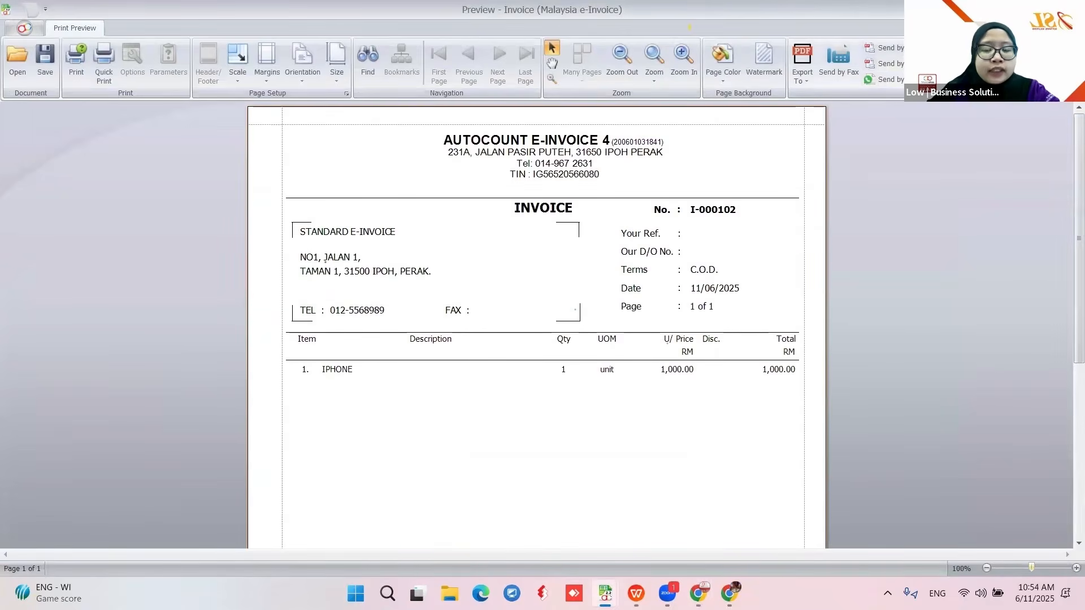
pyautogui.click(1071, 10)
pyautogui.click(527, 27)
# - Check the Auto Email Validated e-Invoice Setting and cancel out without changes
pyautogui.click(530, 47)
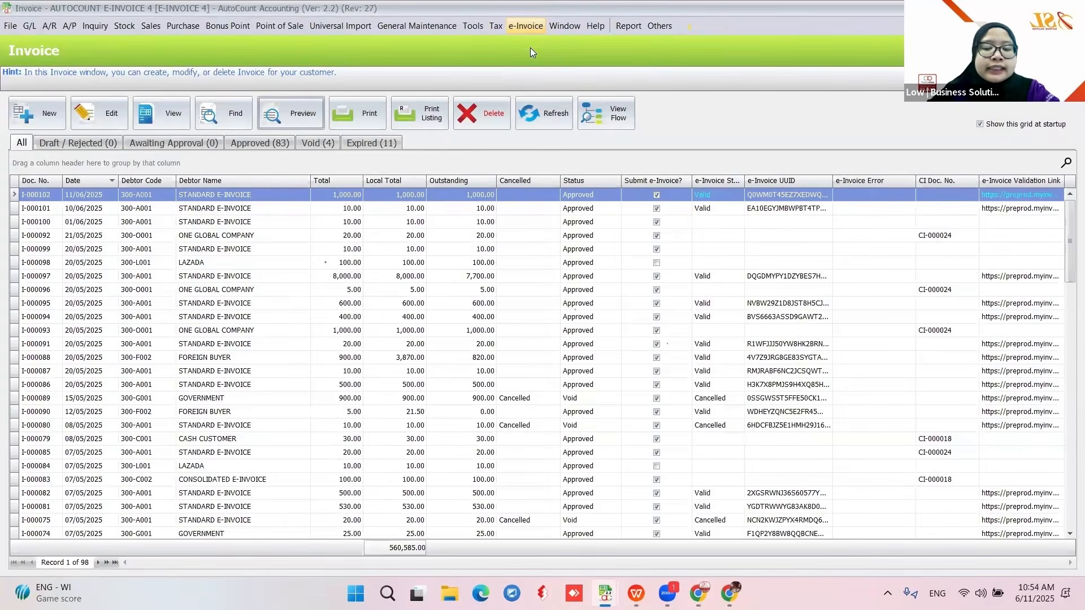
pyautogui.click(406, 256)
pyautogui.click(404, 353)
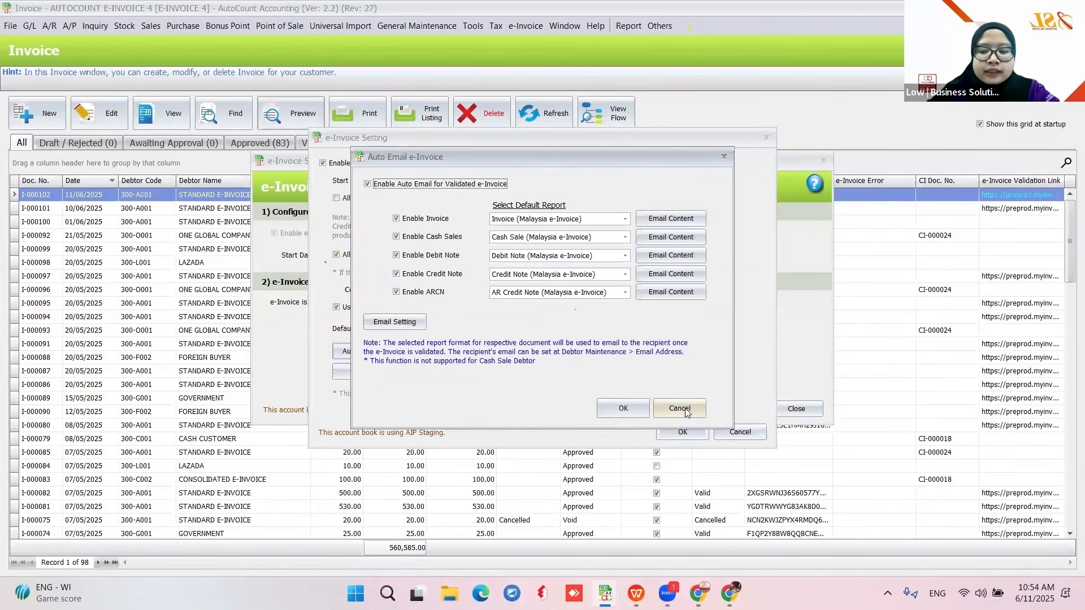
pyautogui.click(686, 411)
pyautogui.click(743, 431)
pyautogui.click(796, 409)
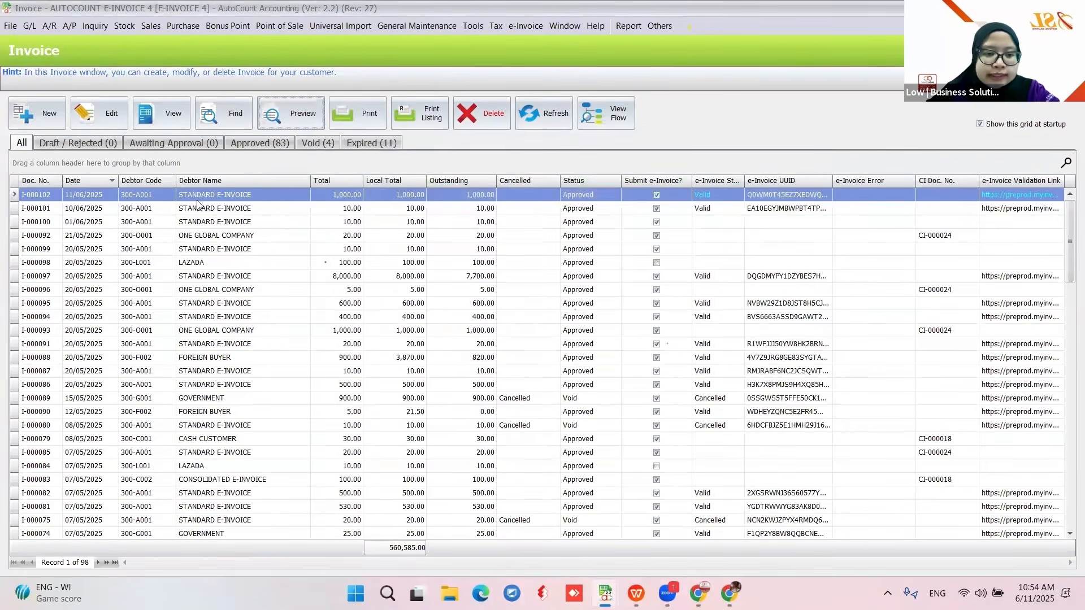
# - View debtor 300-A001 STANDARD E-INVOICE's e-mail address in Debtor Maintenance, then switch to Gmail
pyautogui.click(47, 28)
pyautogui.click(57, 44)
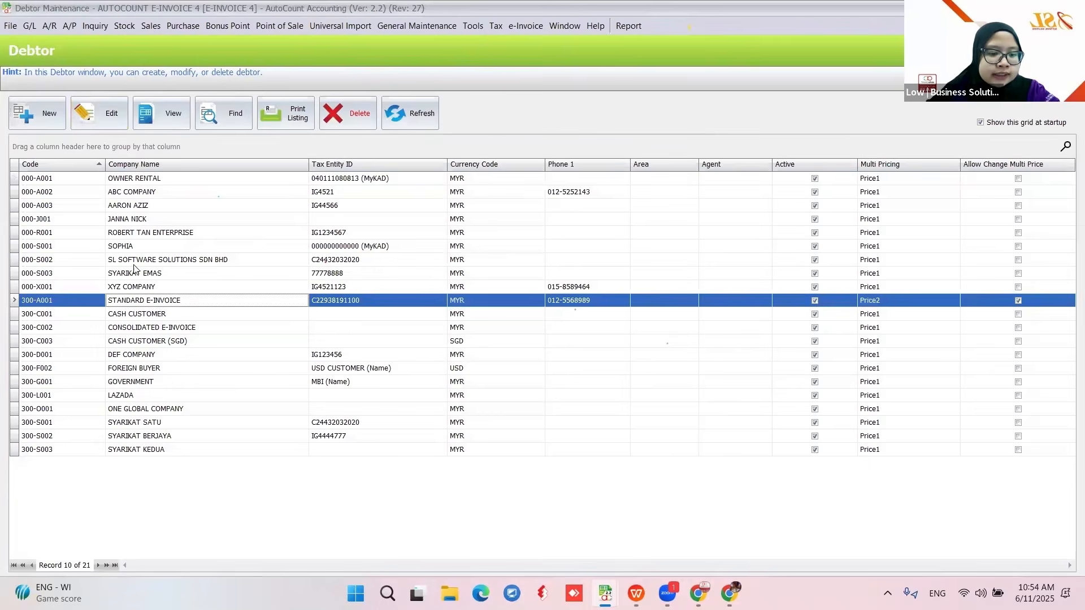
pyautogui.click(148, 122)
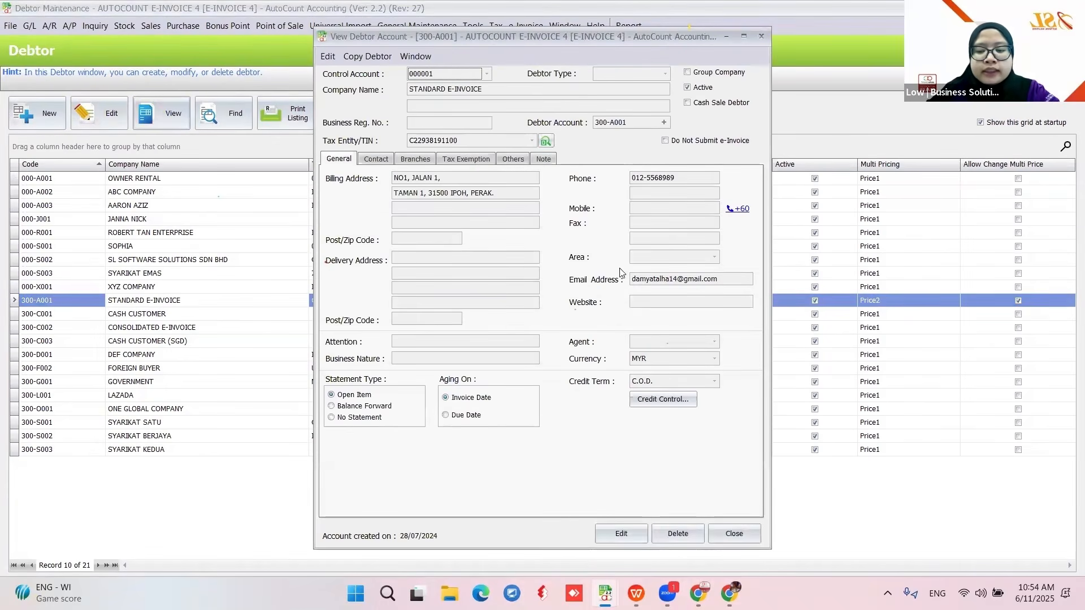
pyautogui.click(730, 532)
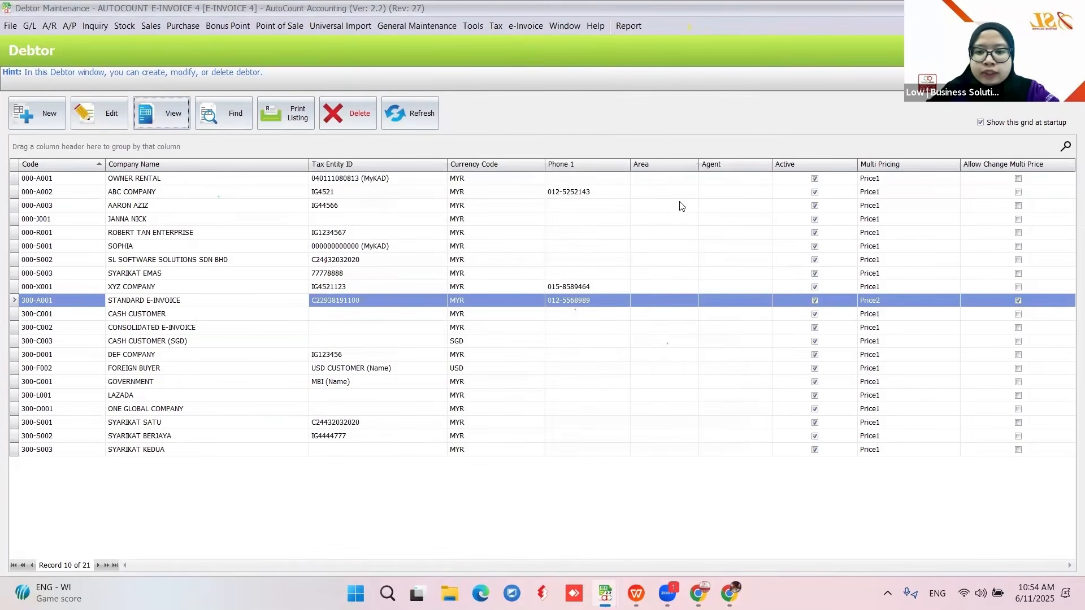
pyautogui.click(730, 593)
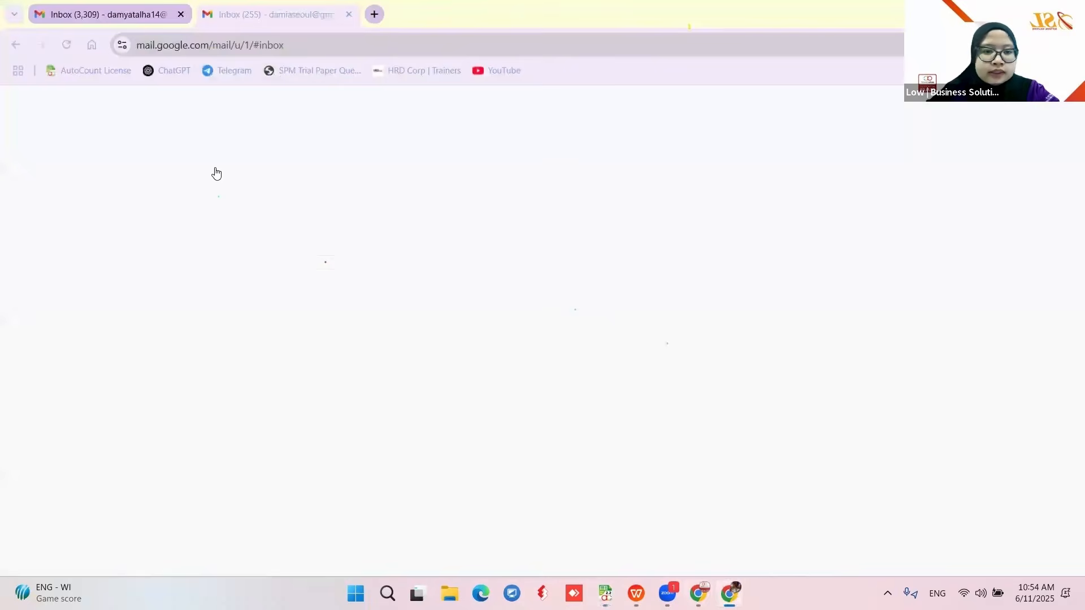
# - Open the 'e-Invoice I-000102 from AUTOCOUNT E-INVOICE 4' email and preview its I-000102.pdf attachment
pyautogui.click(86, 19)
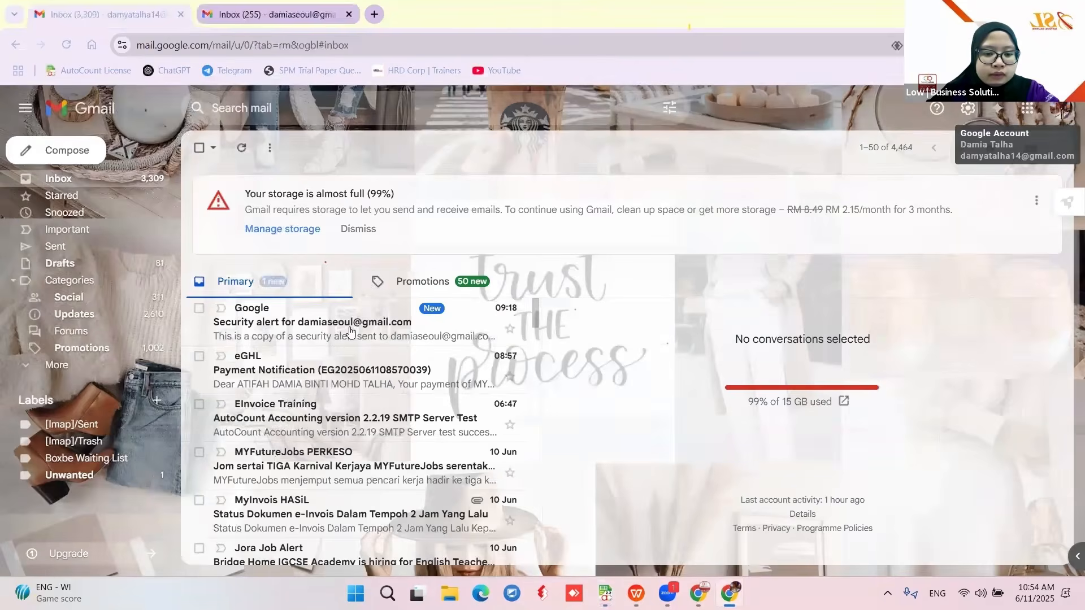
pyautogui.click(406, 287)
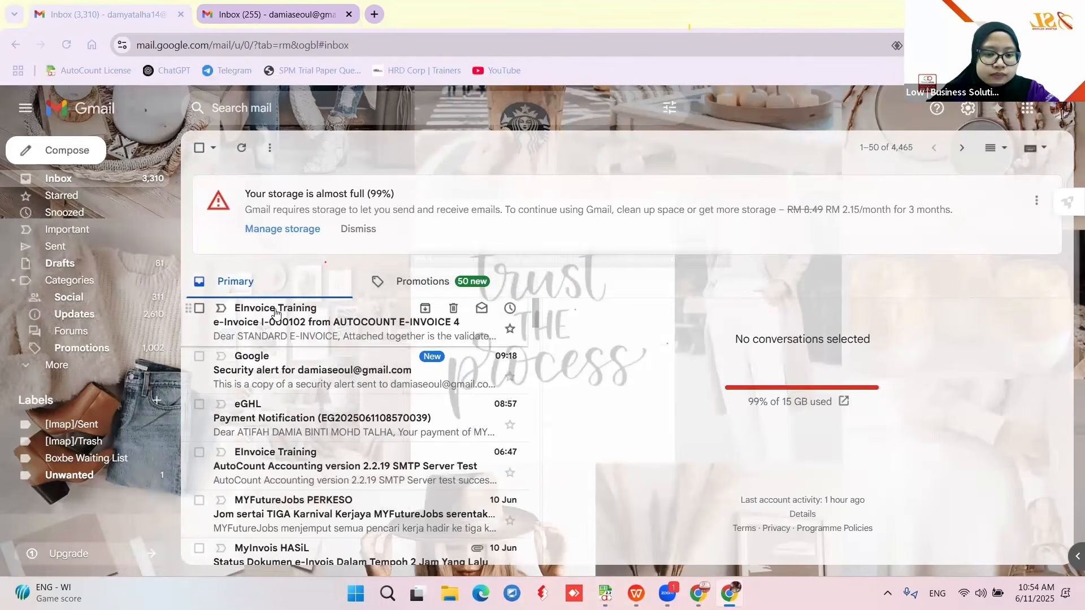
pyautogui.click(269, 315)
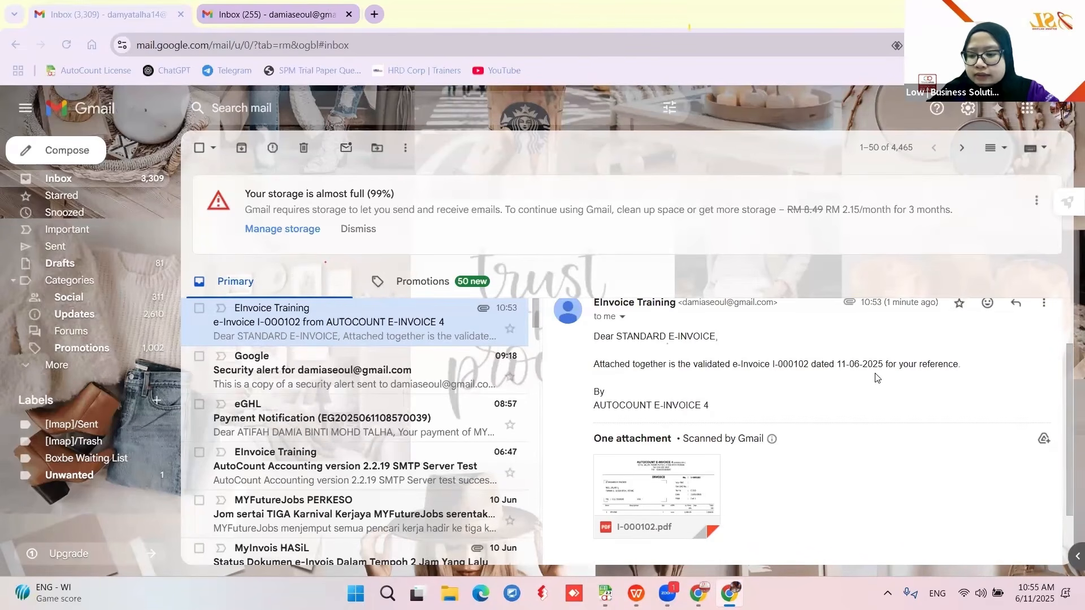
pyautogui.scroll(-1, 734, 418)
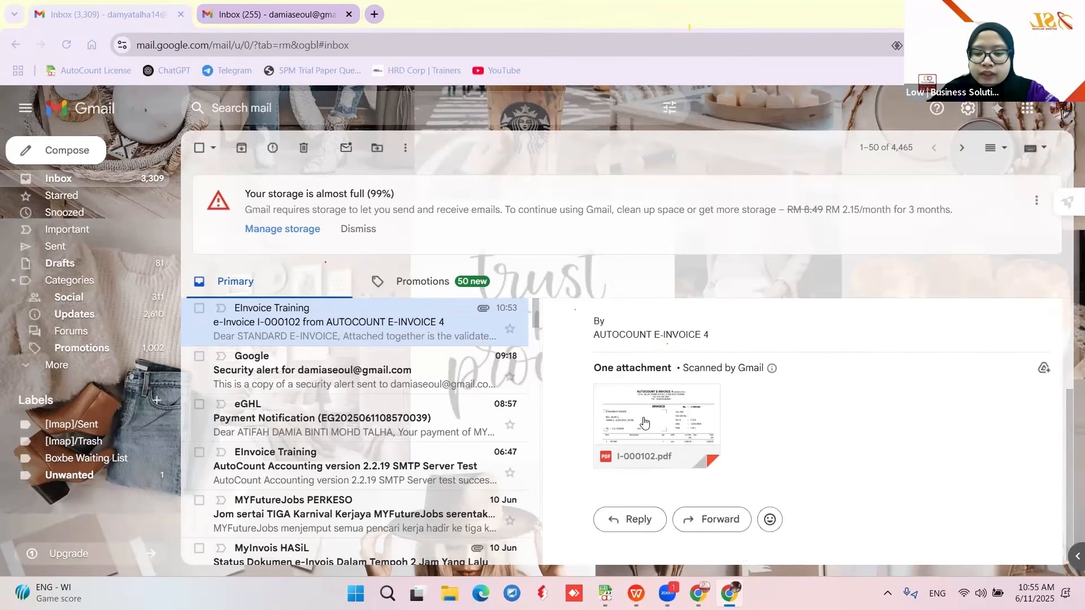
pyautogui.click(648, 423)
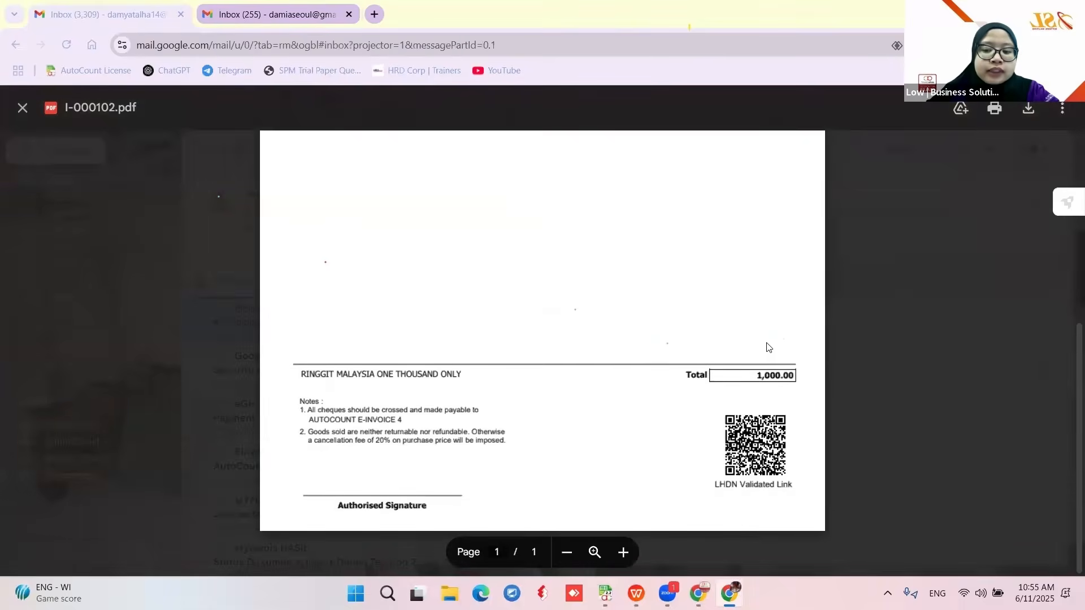
pyautogui.scroll(7, 651, 352)
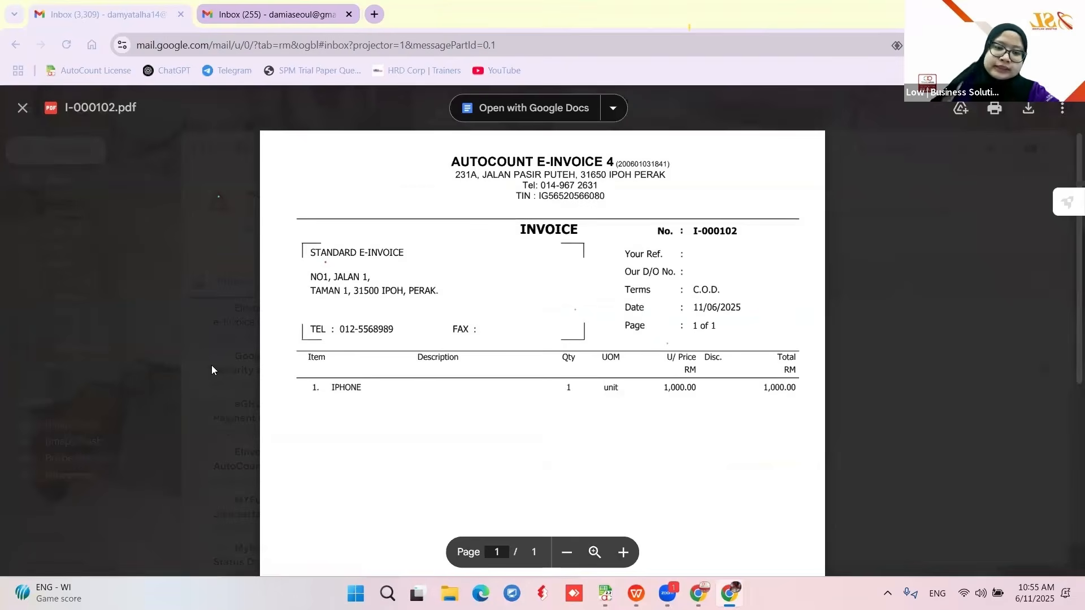
pyautogui.click(182, 371)
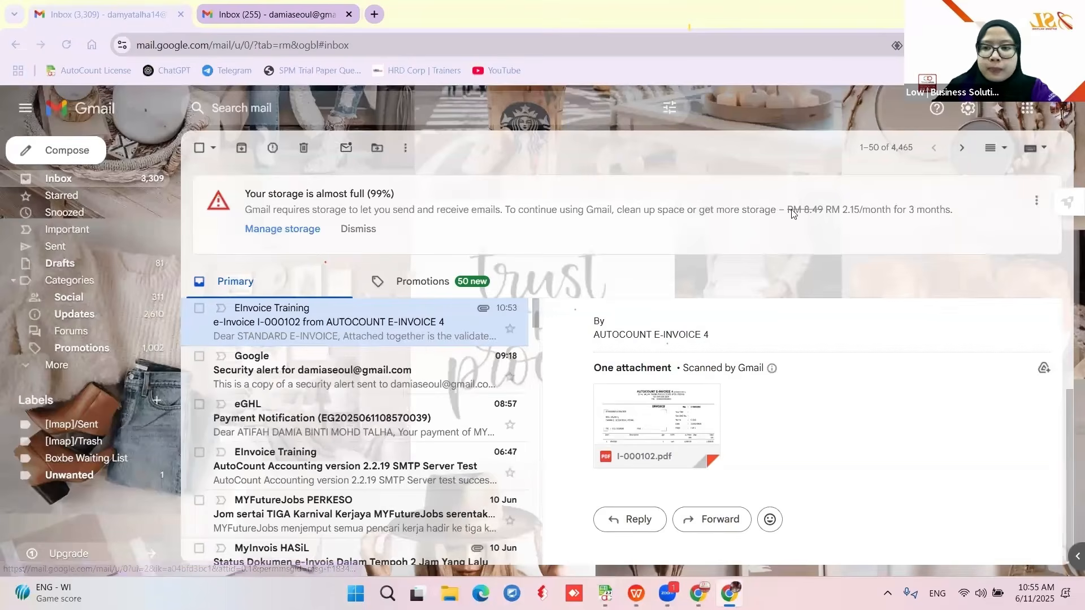
pyautogui.hotkey('alt', 'Tab')
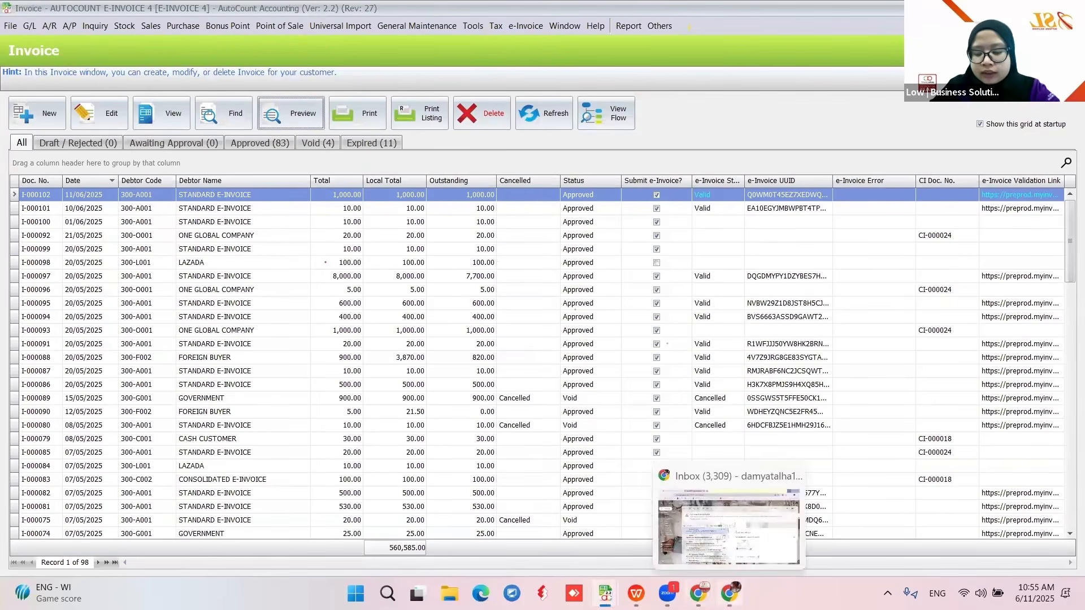
pyautogui.moveTo(604, 593)
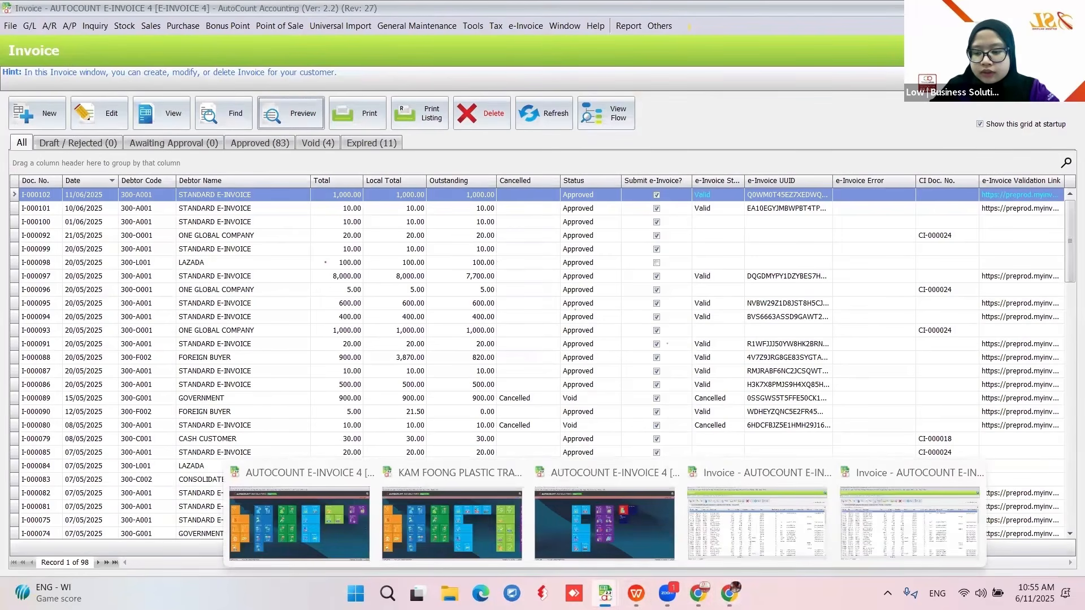
pyautogui.click(610, 556)
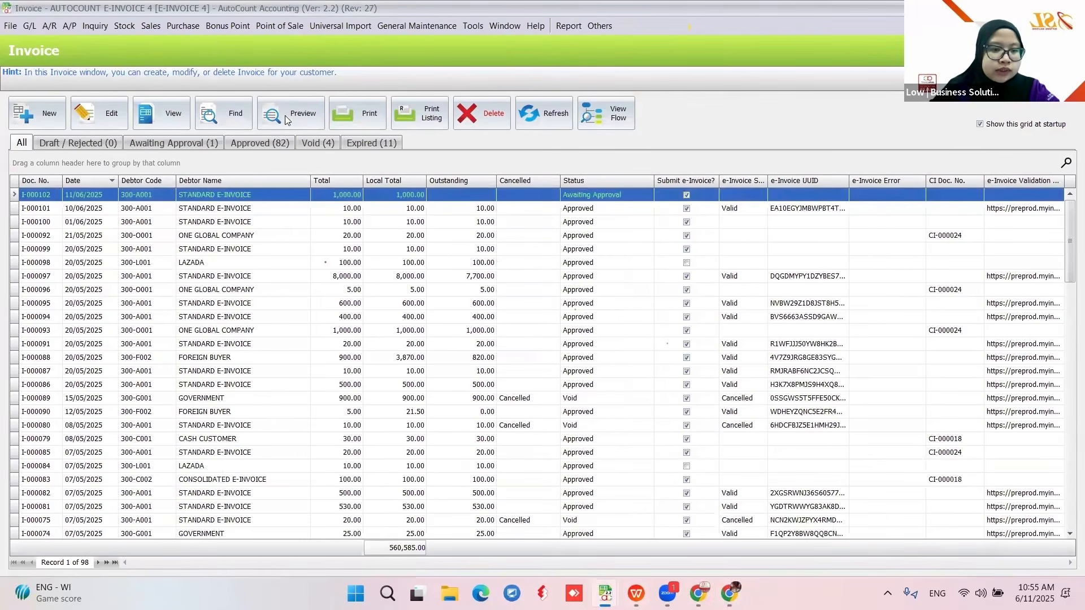
pyautogui.click(548, 118)
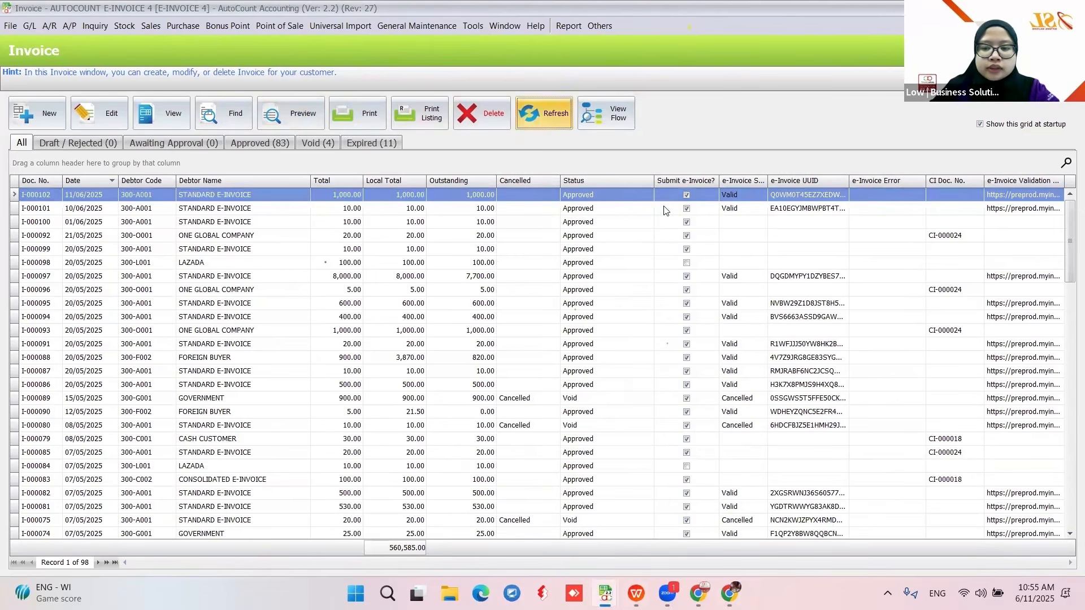
pyautogui.click(288, 113)
pyautogui.click(438, 342)
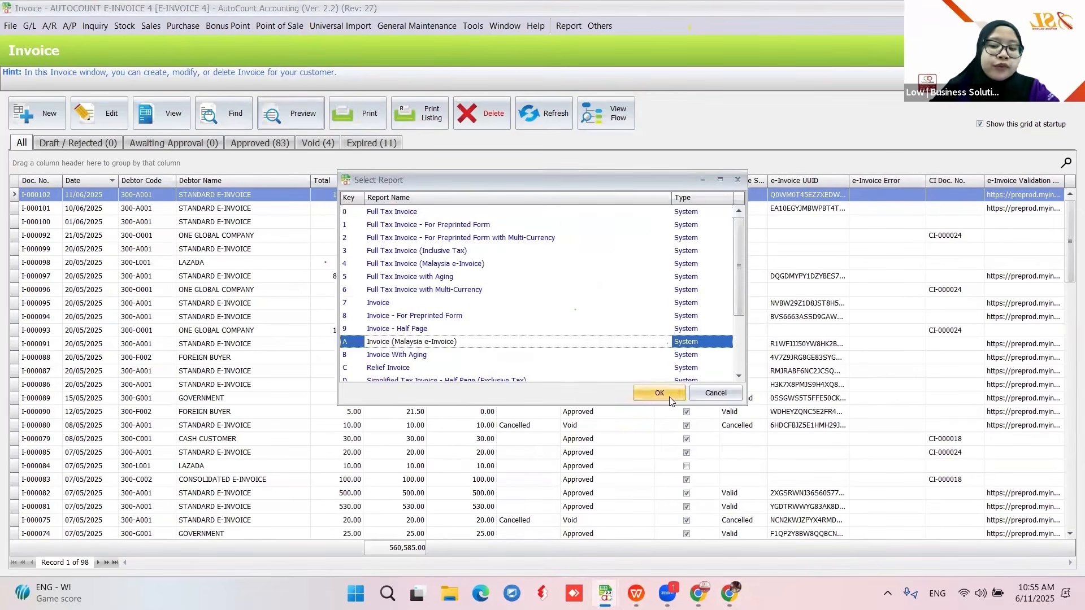
pyautogui.click(666, 395)
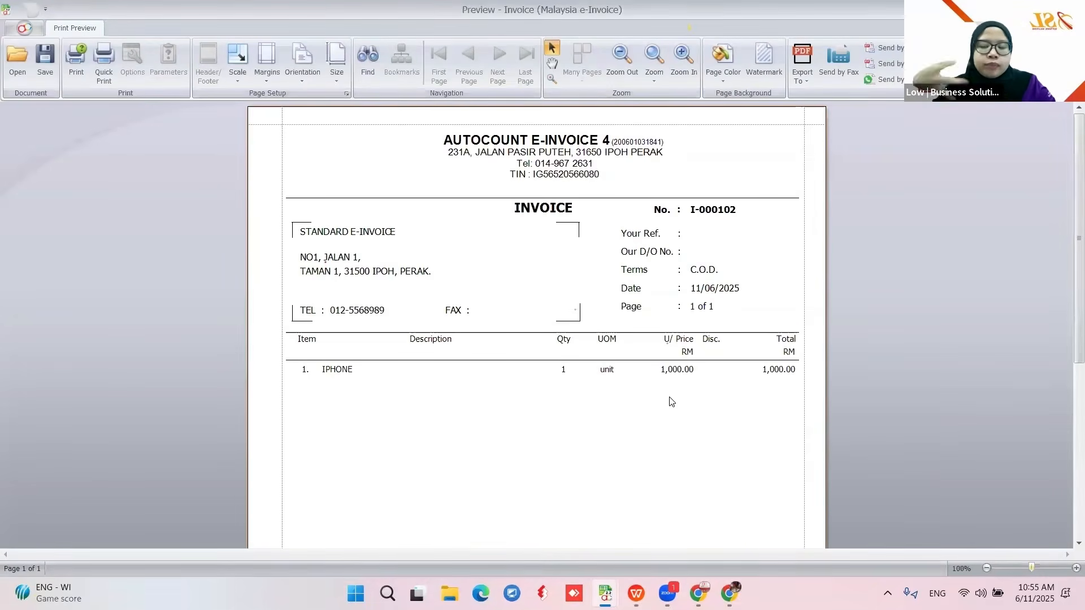
pyautogui.scroll(-5, 639, 348)
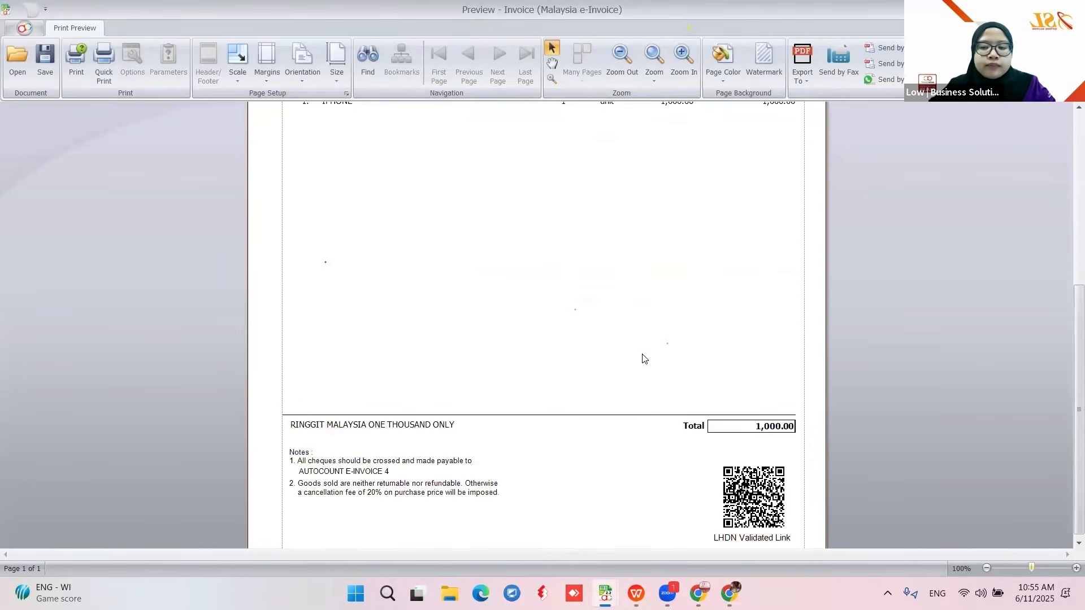
pyautogui.click(1070, 9)
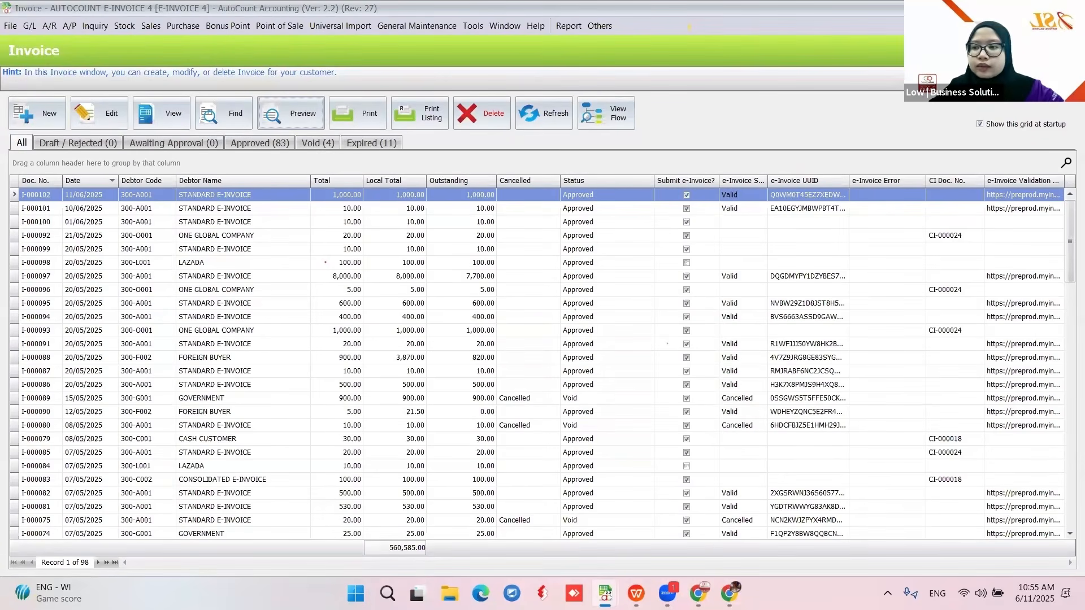
# - Return to the Invoice list from the main function window and start a new invoice
pyautogui.click(605, 593)
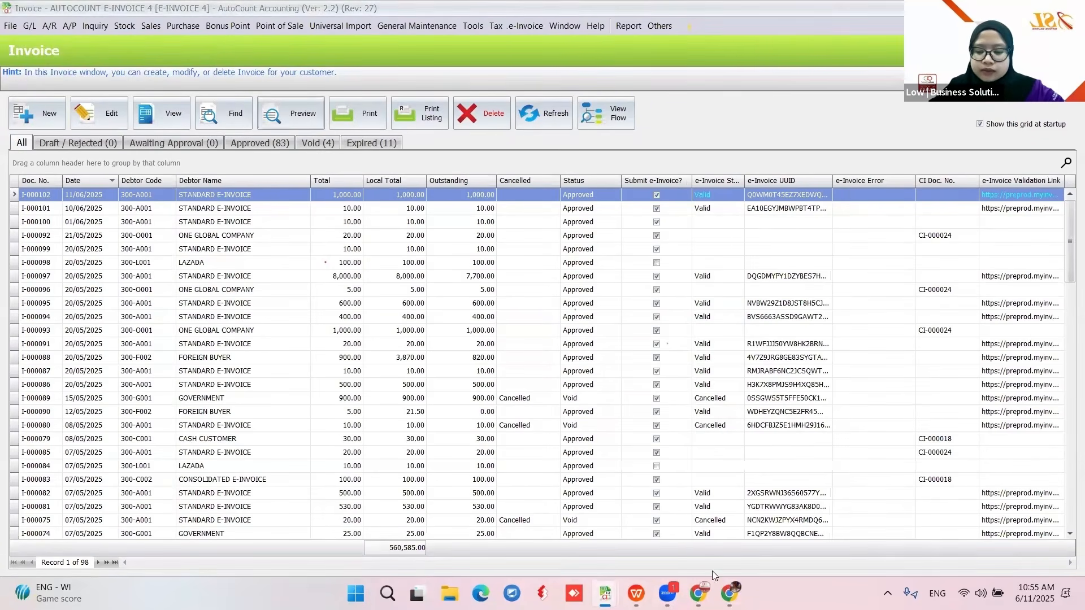
pyautogui.click(829, 532)
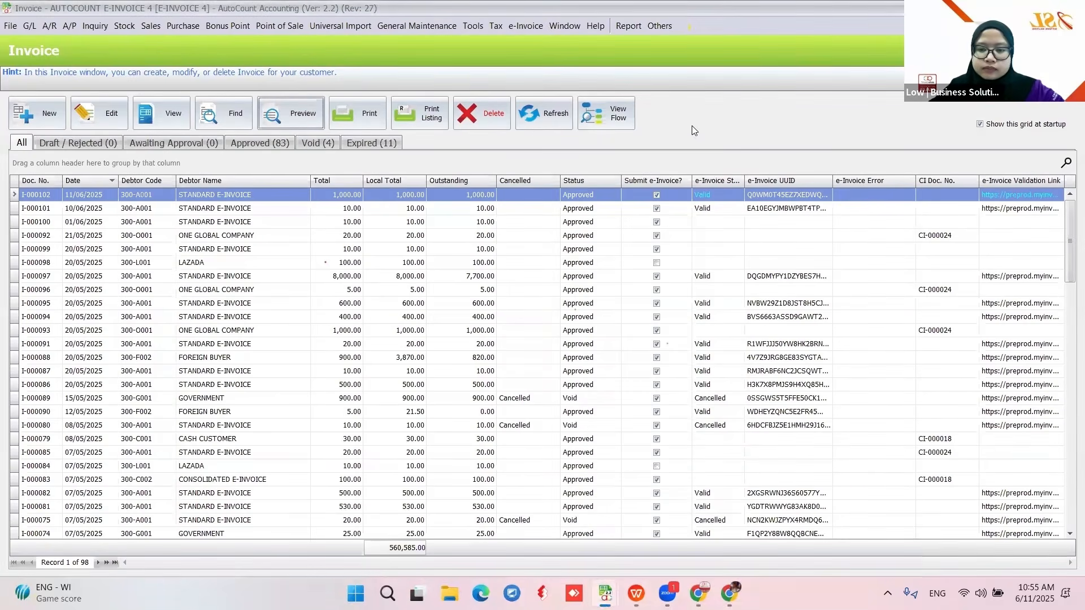
pyautogui.click(599, 591)
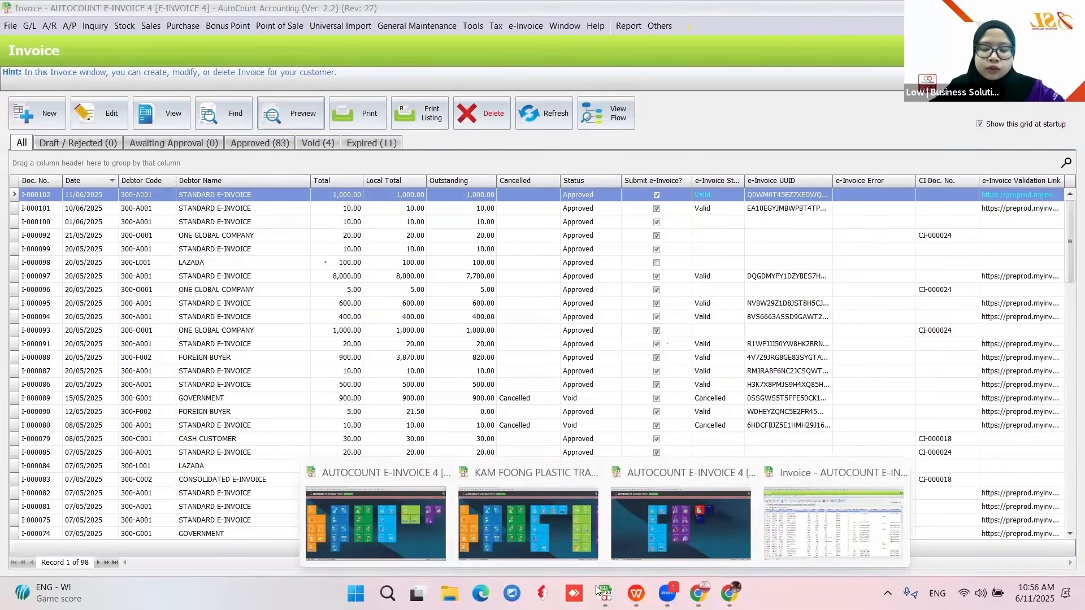
pyautogui.click(683, 544)
pyautogui.click(368, 318)
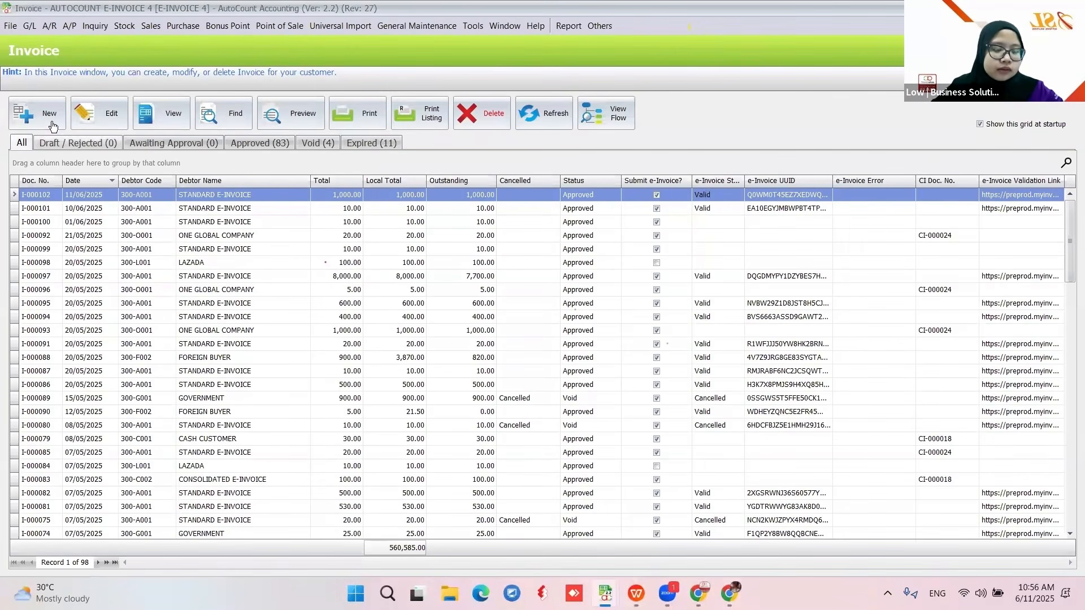
pyautogui.click(38, 120)
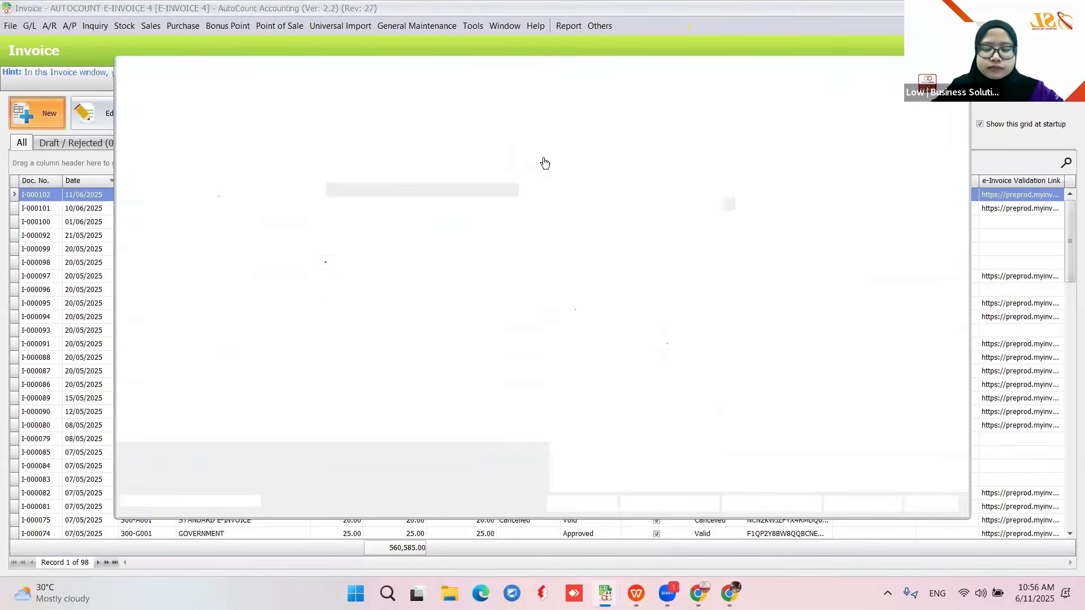
# - Save a draft invoice dated 05/06/2025 for debtor 300-A001 with one RADIO at 10.00
pyautogui.click(582, 219)
pyautogui.write('05/06/2025')
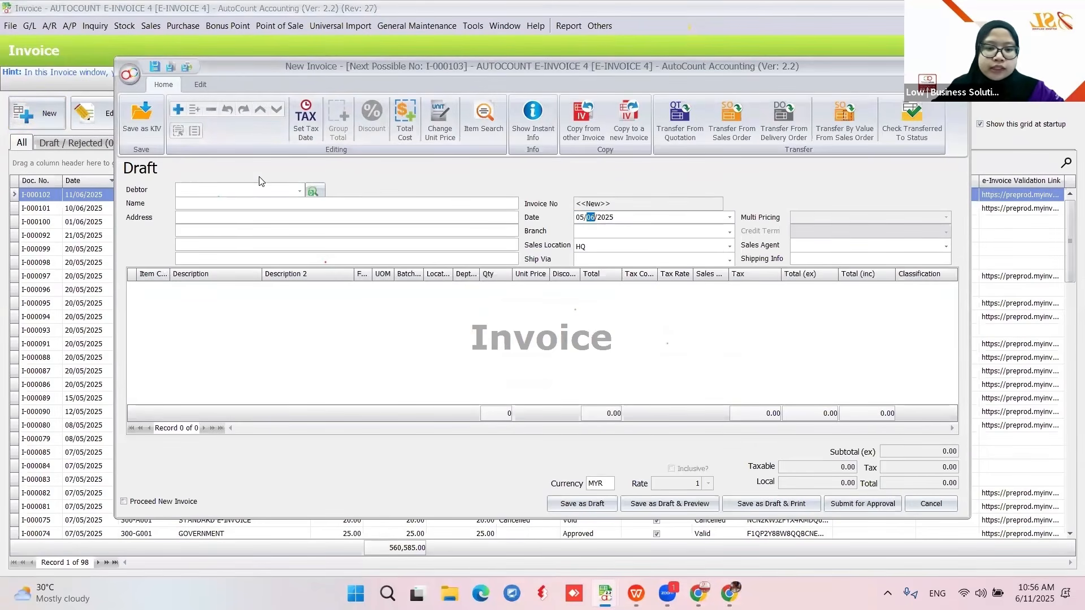
pyautogui.click(300, 191)
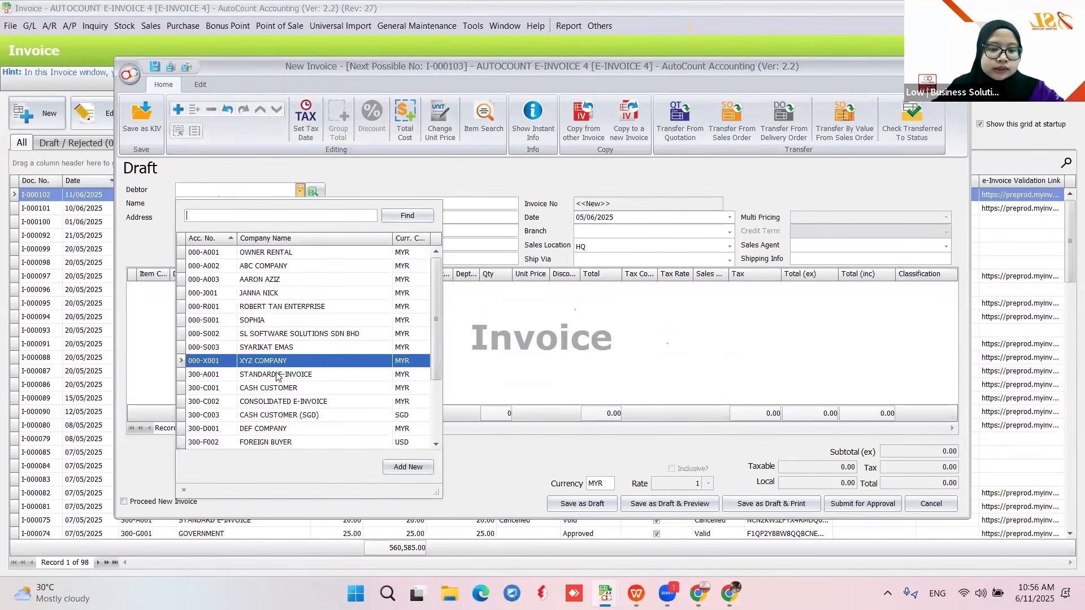
pyautogui.click(322, 374)
pyautogui.rightClick(318, 352)
pyautogui.click(356, 124)
pyautogui.click(164, 289)
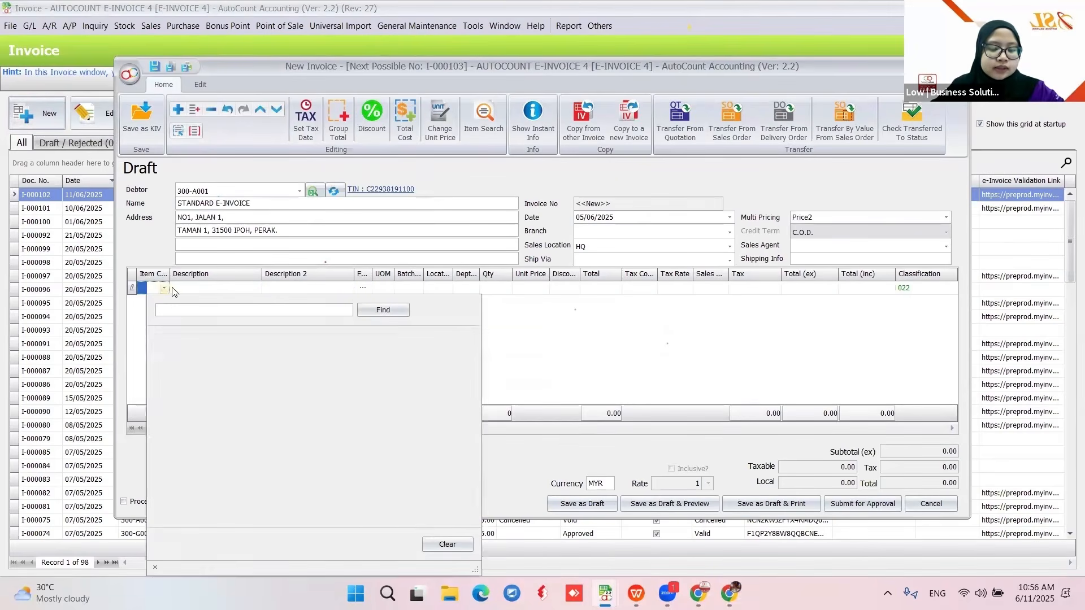
pyautogui.click(240, 347)
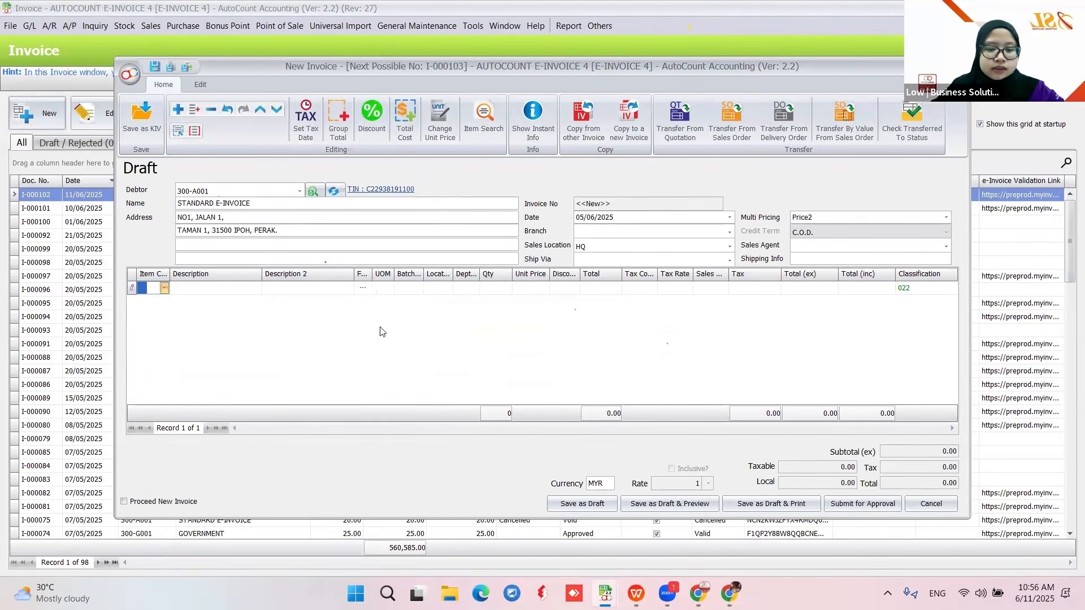
pyautogui.click(533, 286)
pyautogui.click(623, 331)
pyautogui.click(598, 508)
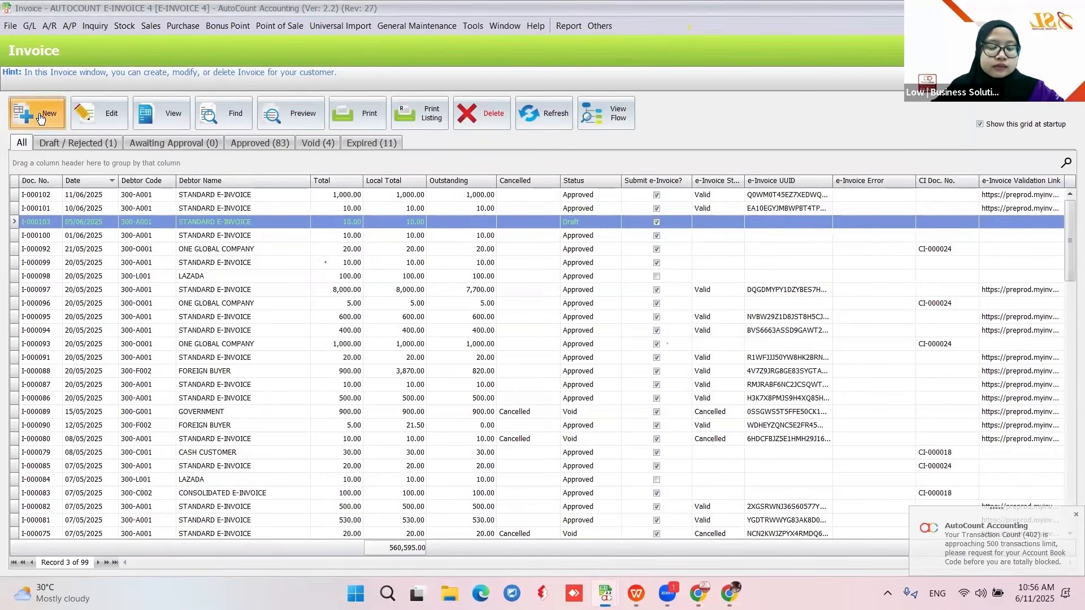
# - Save a second draft for STANDARD E-INVOICE dated 10/06/2025 with one MOTORCYCLE at 10.00
pyautogui.click(40, 118)
pyautogui.write('standard')
pyautogui.press('Return')
pyautogui.click(584, 218)
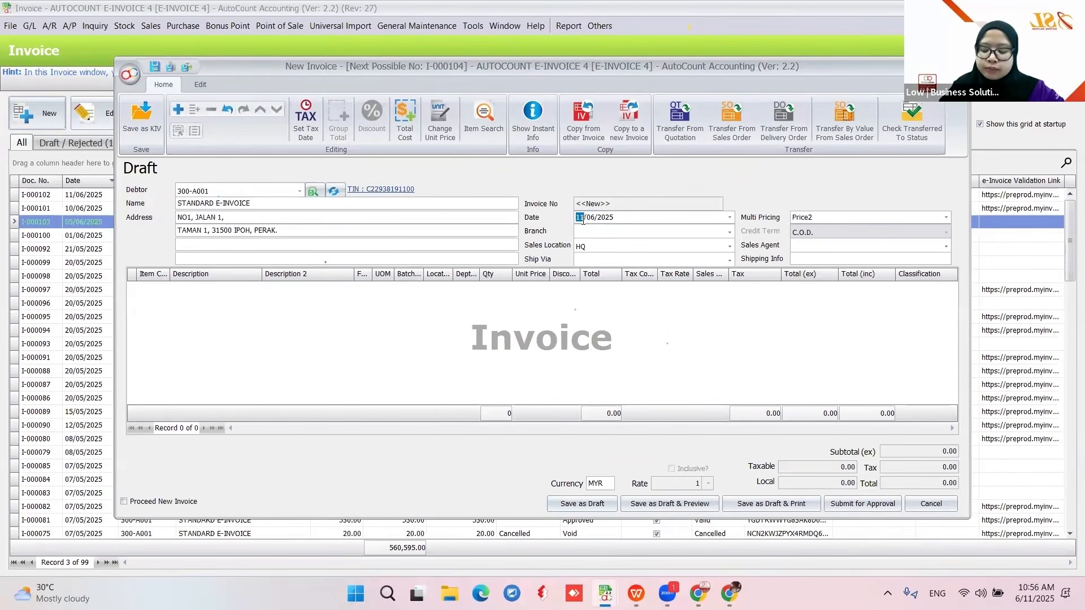
pyautogui.press('Right')
pyautogui.rightClick(398, 363)
pyautogui.click(421, 126)
pyautogui.click(167, 293)
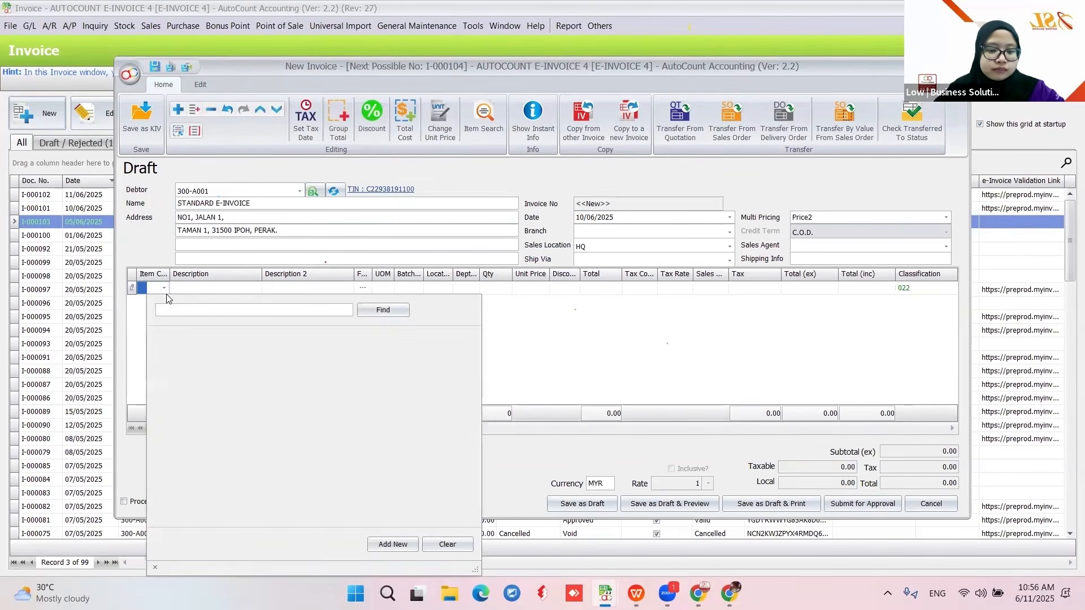
pyautogui.click(276, 351)
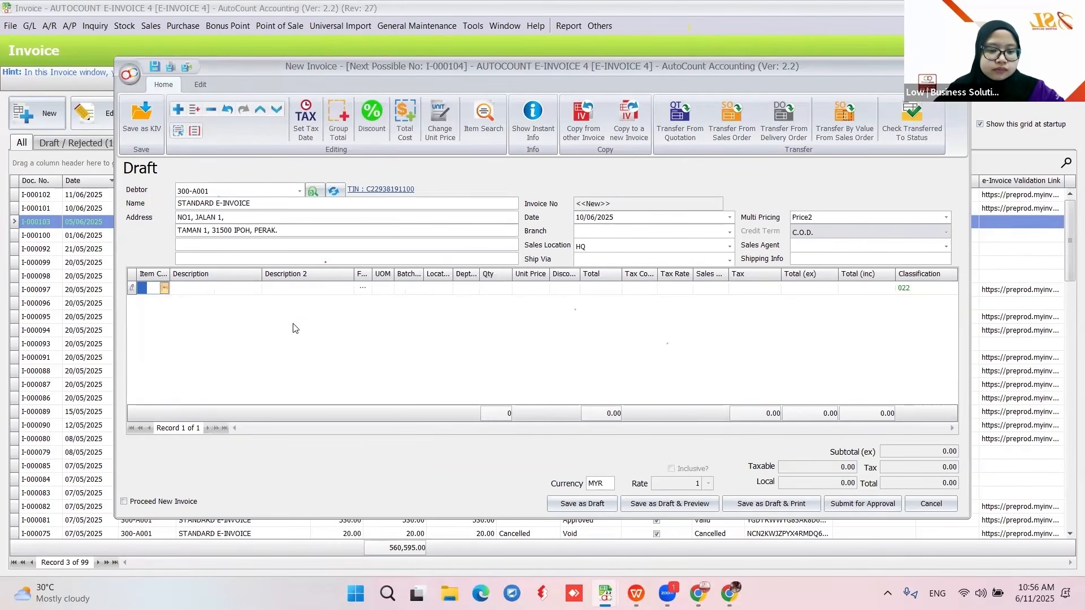
pyautogui.click(534, 287)
pyautogui.write('1')
pyautogui.press('Return')
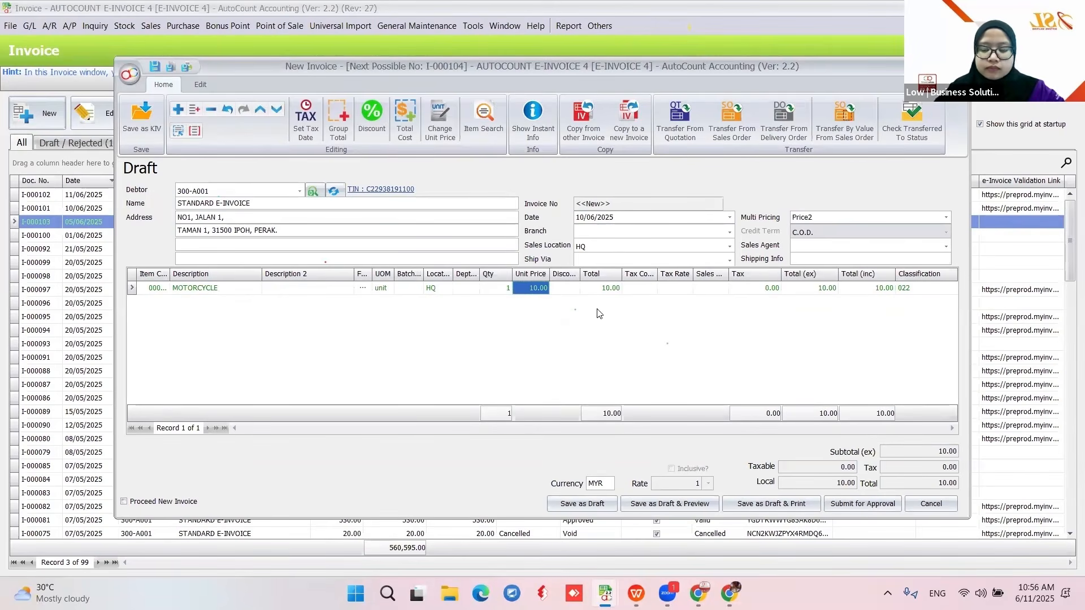
pyautogui.click(584, 503)
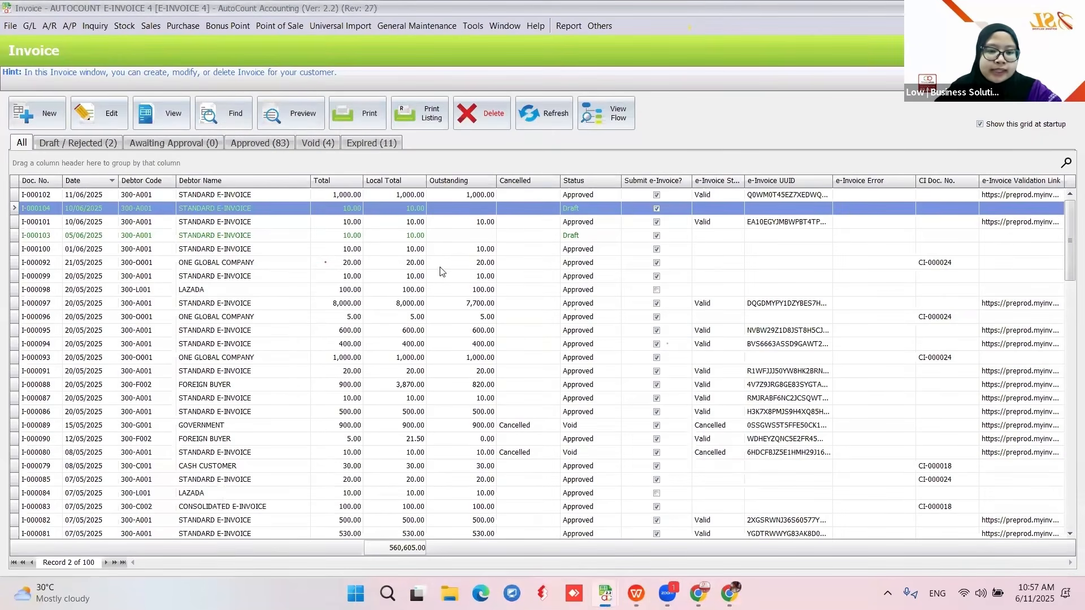
# - Tick both drafts I-000103 and I-000104 in Draft / Rejected, then close the Invoice window
pyautogui.click(110, 145)
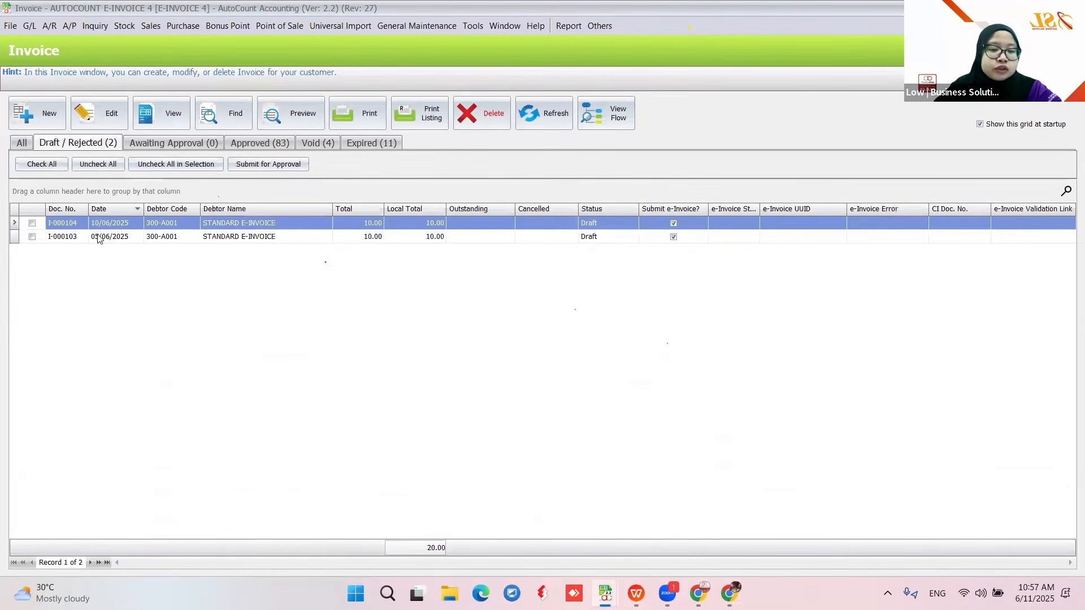
pyautogui.click(31, 166)
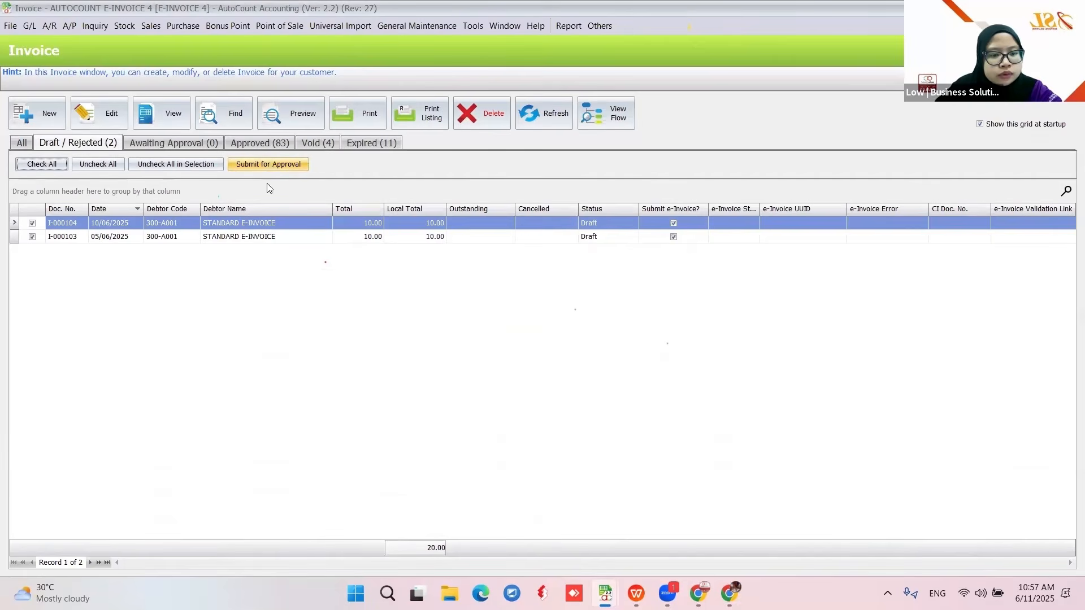
pyautogui.click(1071, 7)
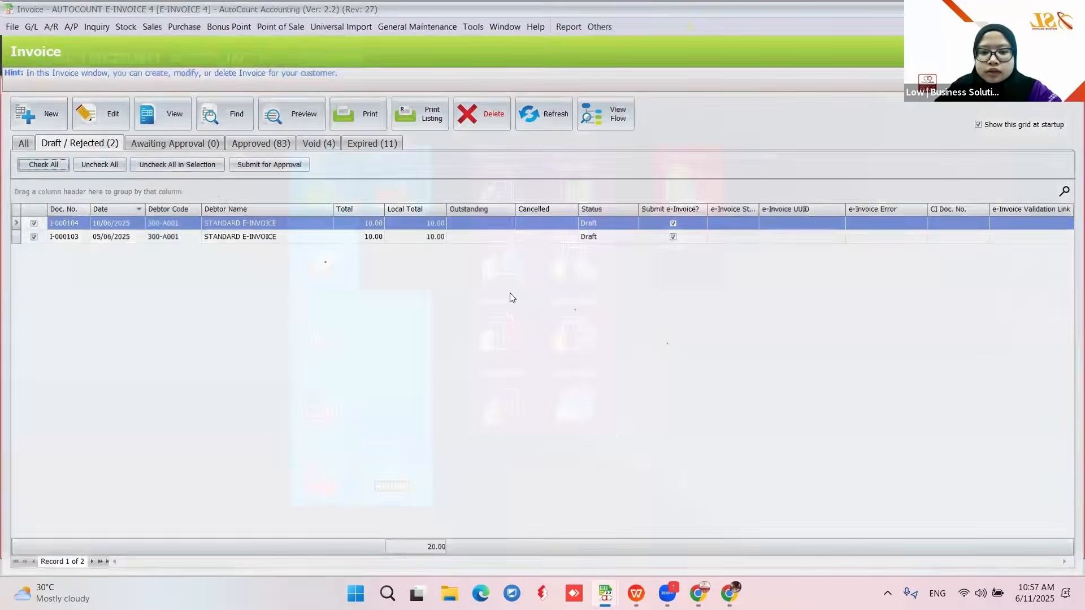
# - Open the invoice list filtered to draft and rejected invoices
pyautogui.moveTo(605, 593)
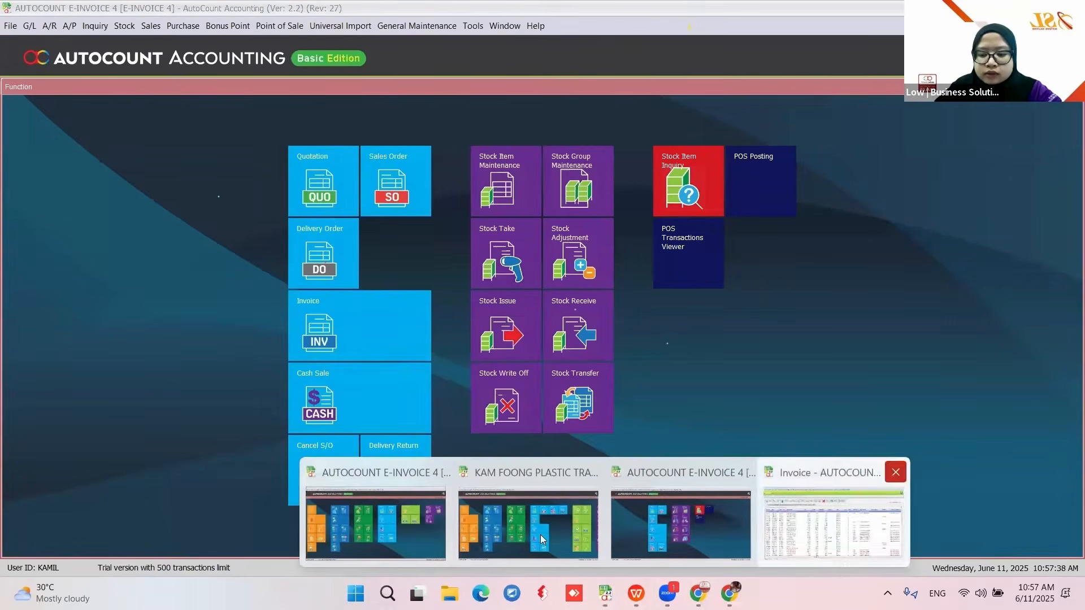
pyautogui.click(446, 511)
pyautogui.click(641, 268)
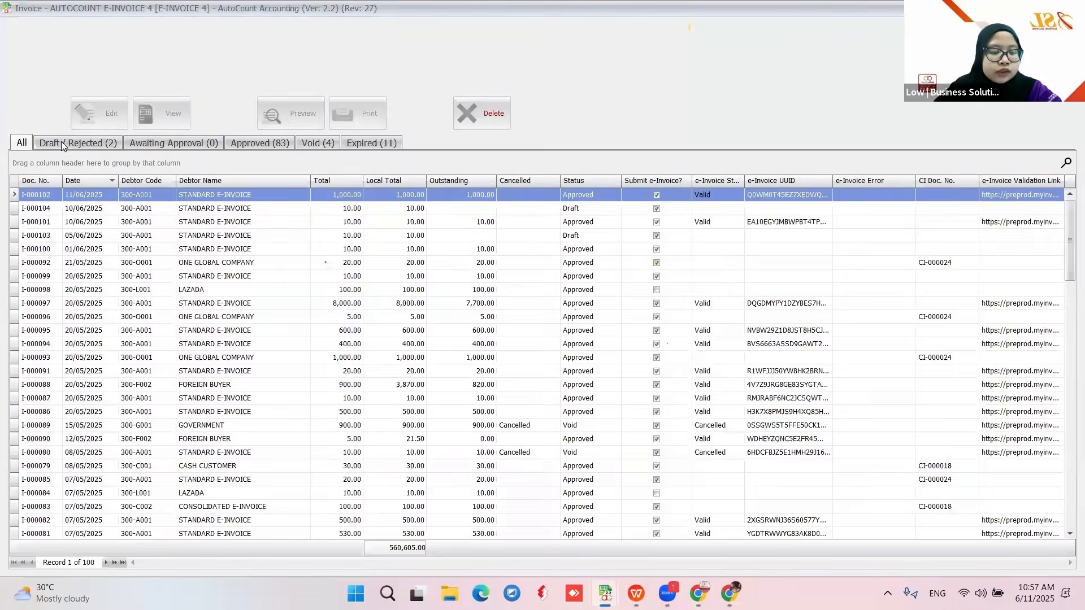
pyautogui.click(61, 142)
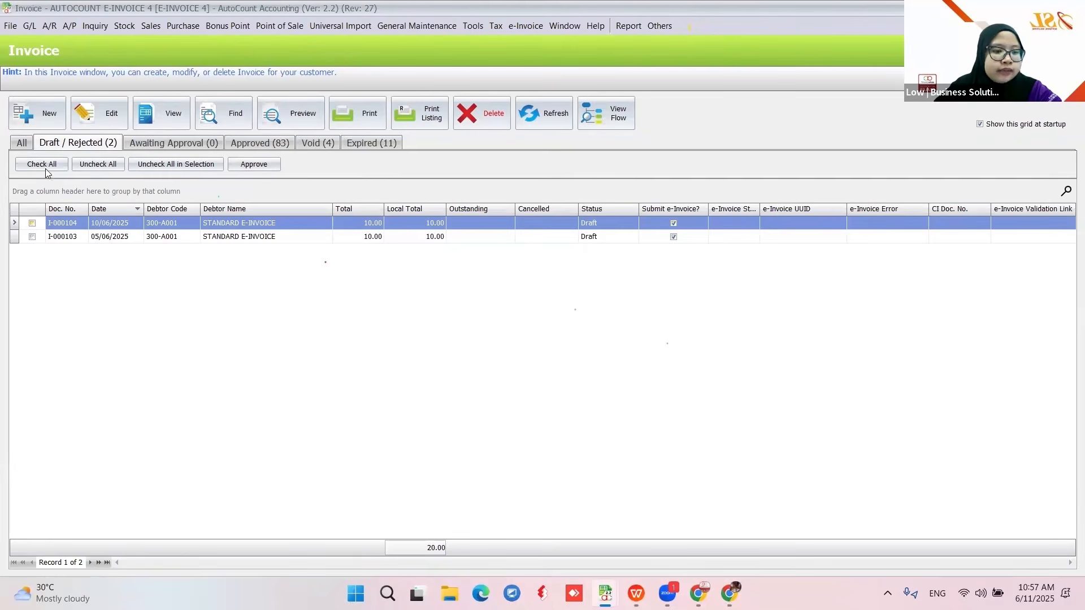
# - Batch-approve both drafts, refresh the list, and select invoice I-000103
pyautogui.click(260, 167)
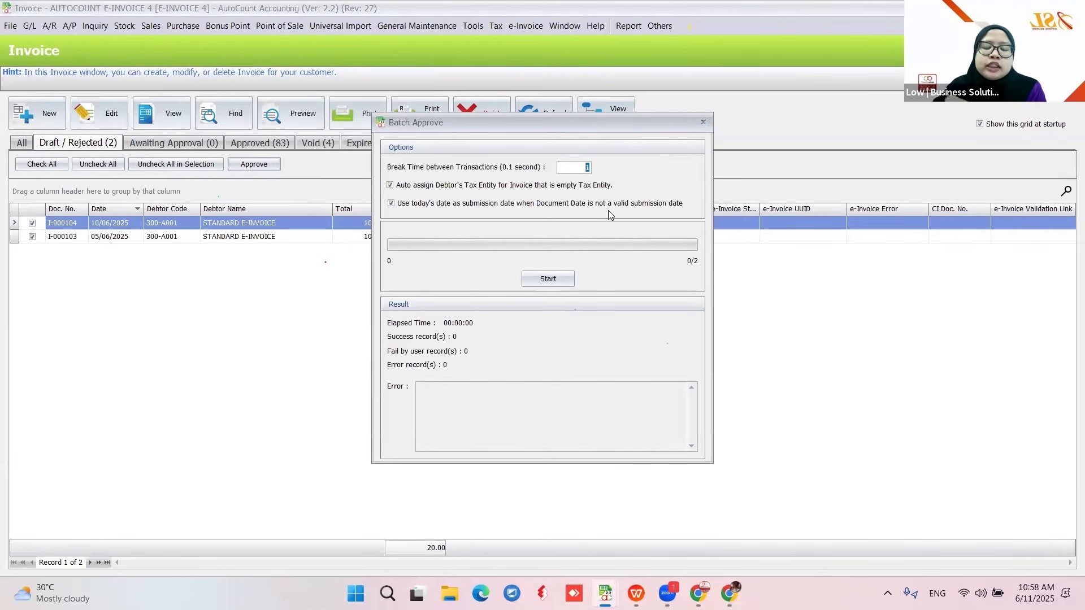
pyautogui.click(548, 280)
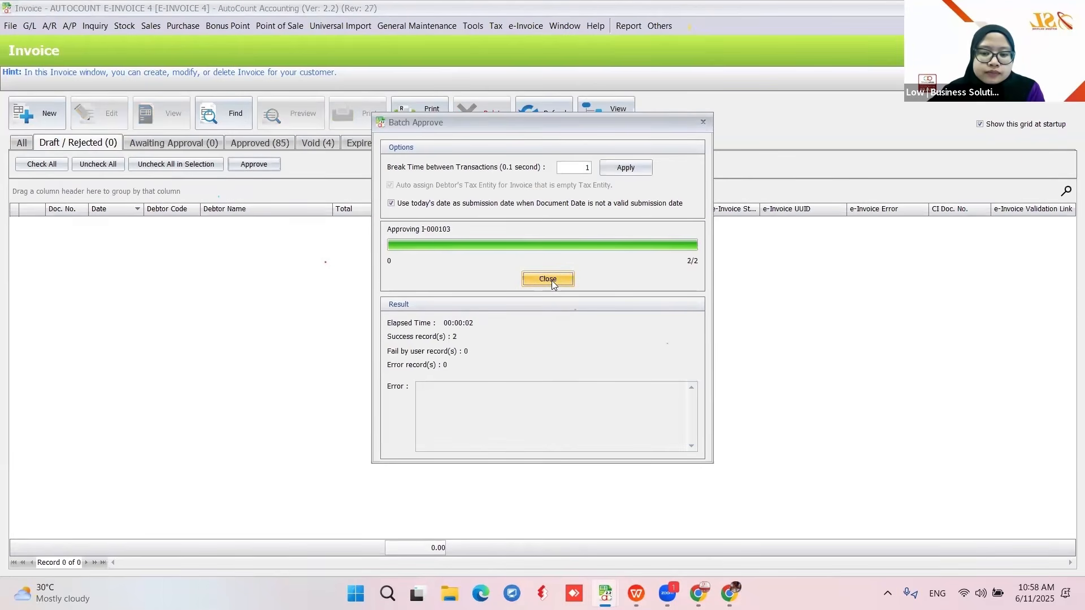
pyautogui.click(548, 279)
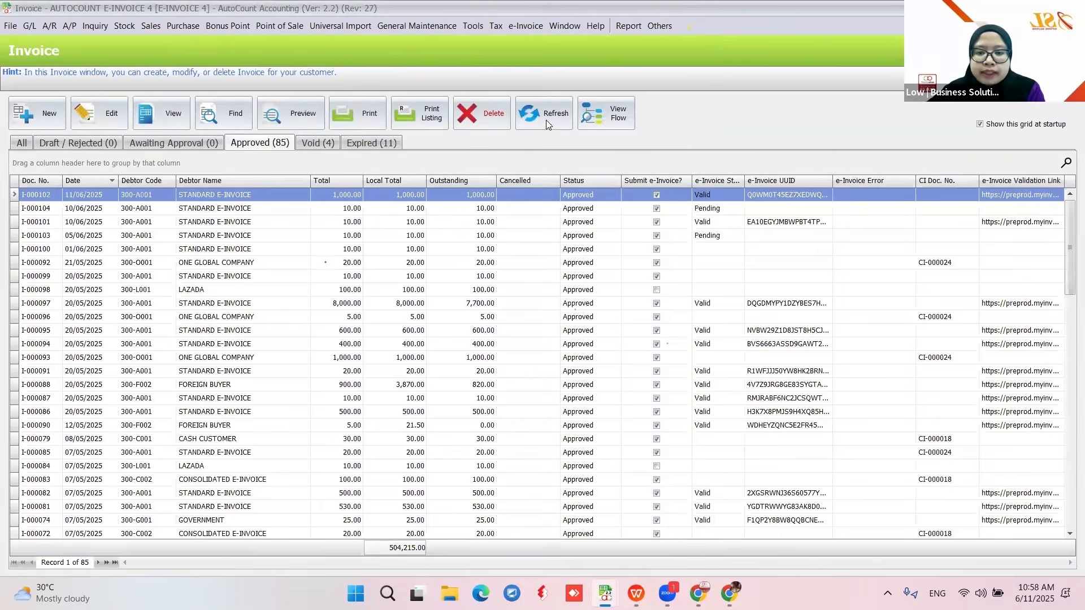
pyautogui.click(546, 120)
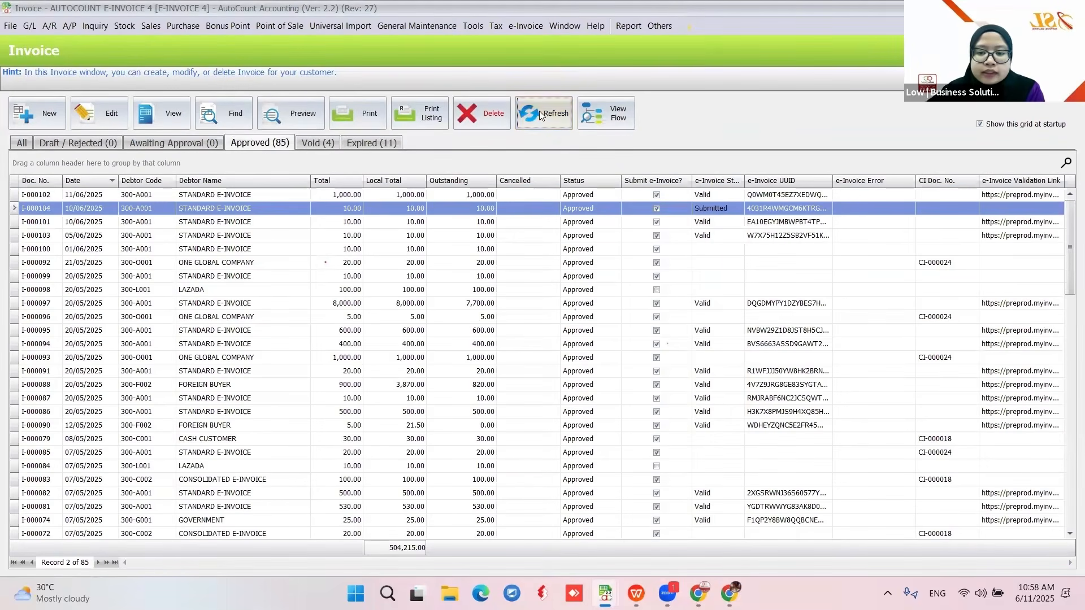
pyautogui.click(124, 238)
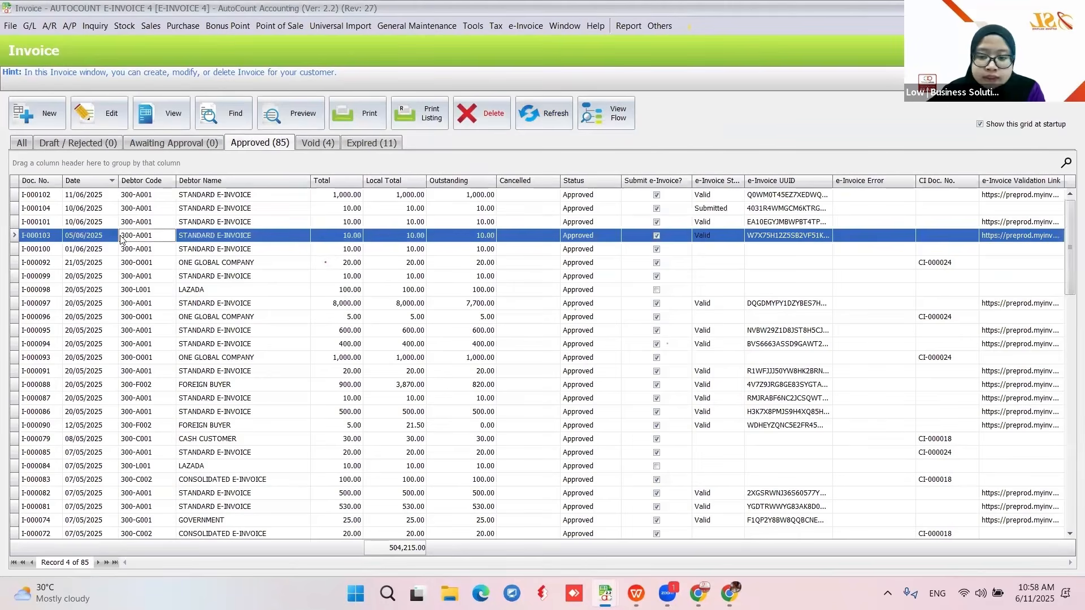
pyautogui.click(168, 121)
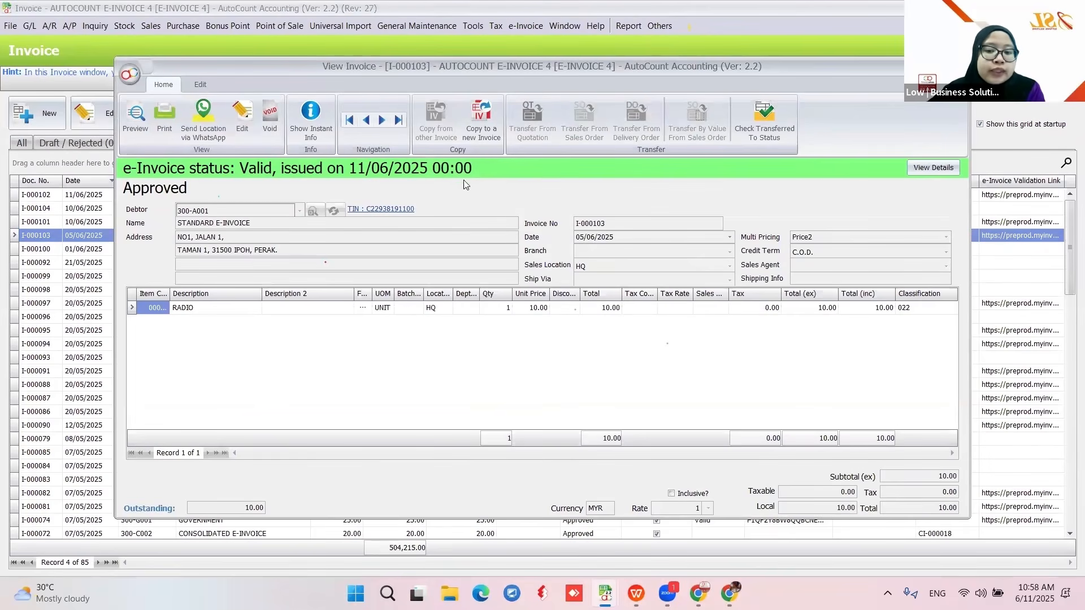
pyautogui.click(926, 168)
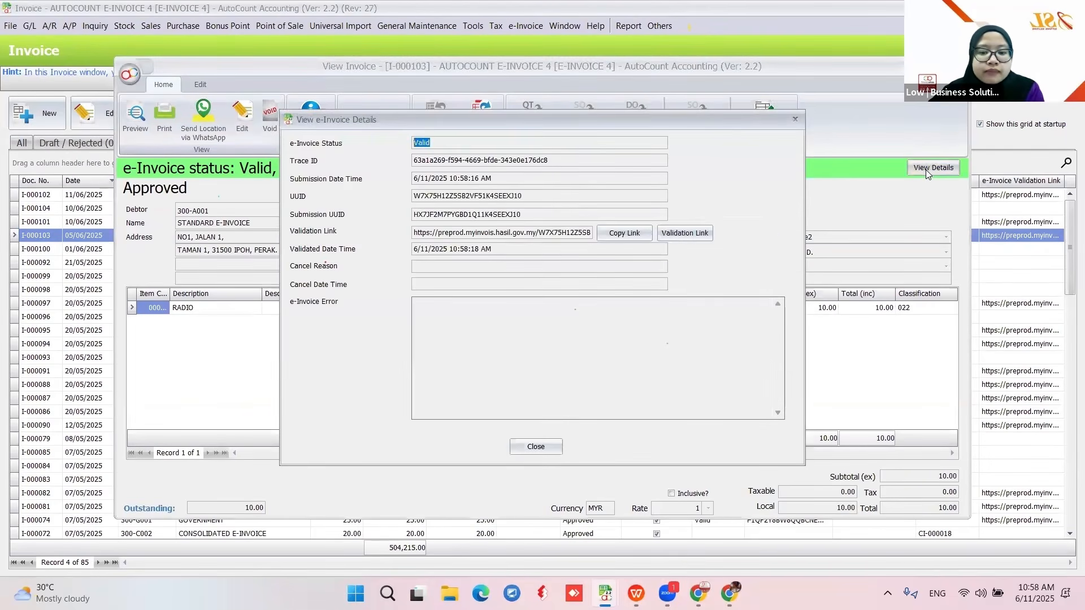
pyautogui.click(796, 120)
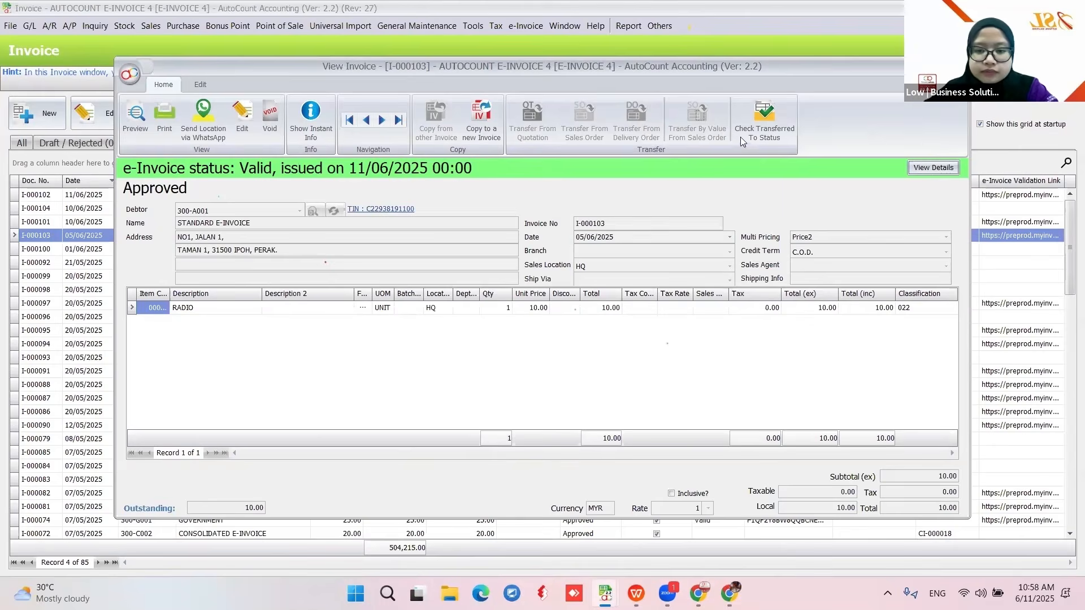
pyautogui.press('Escape')
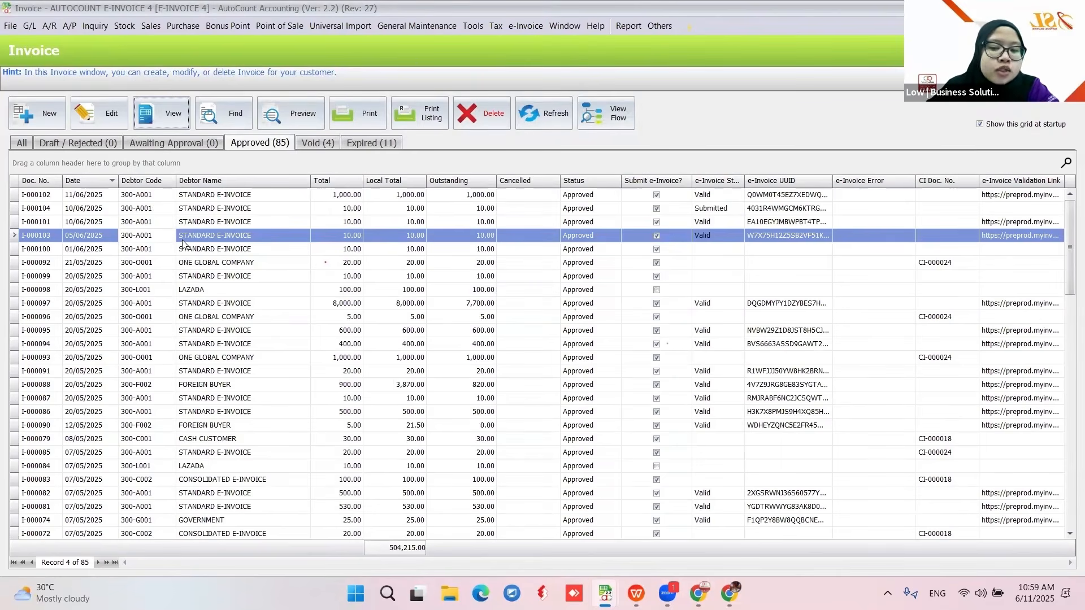
# - Start a new invoice for debtor STANDARD E-INVOICE
pyautogui.click(17, 132)
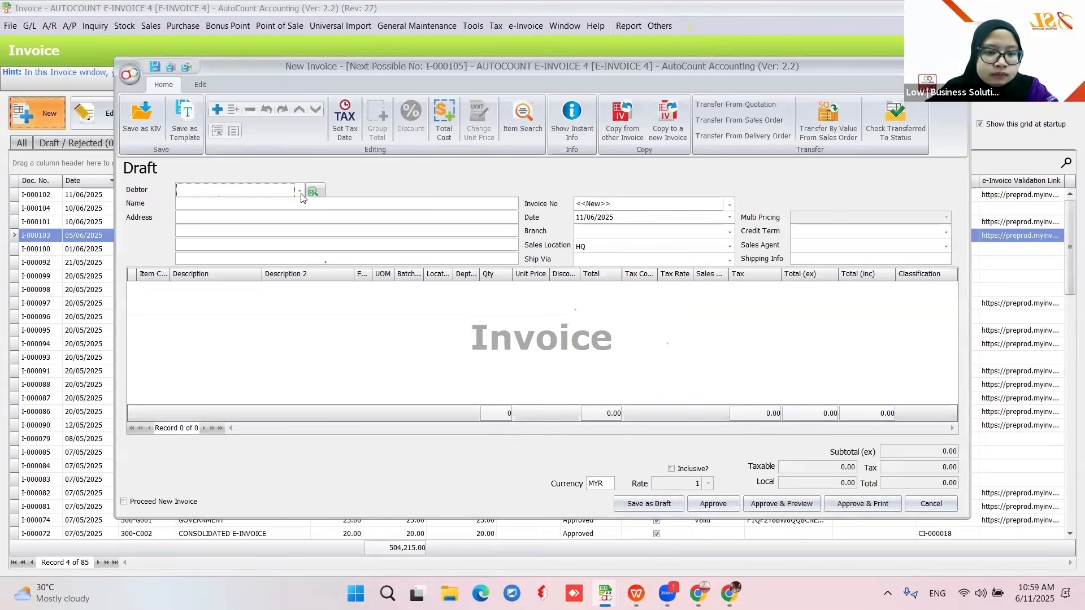
pyautogui.click(299, 192)
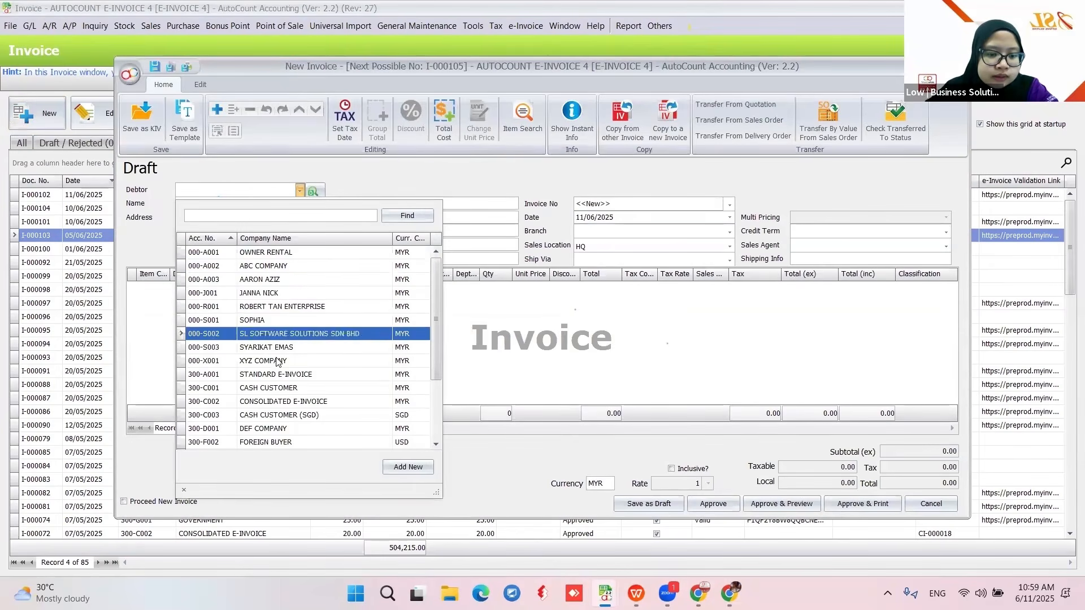
pyautogui.click(280, 375)
pyautogui.rightClick(378, 334)
pyautogui.click(148, 292)
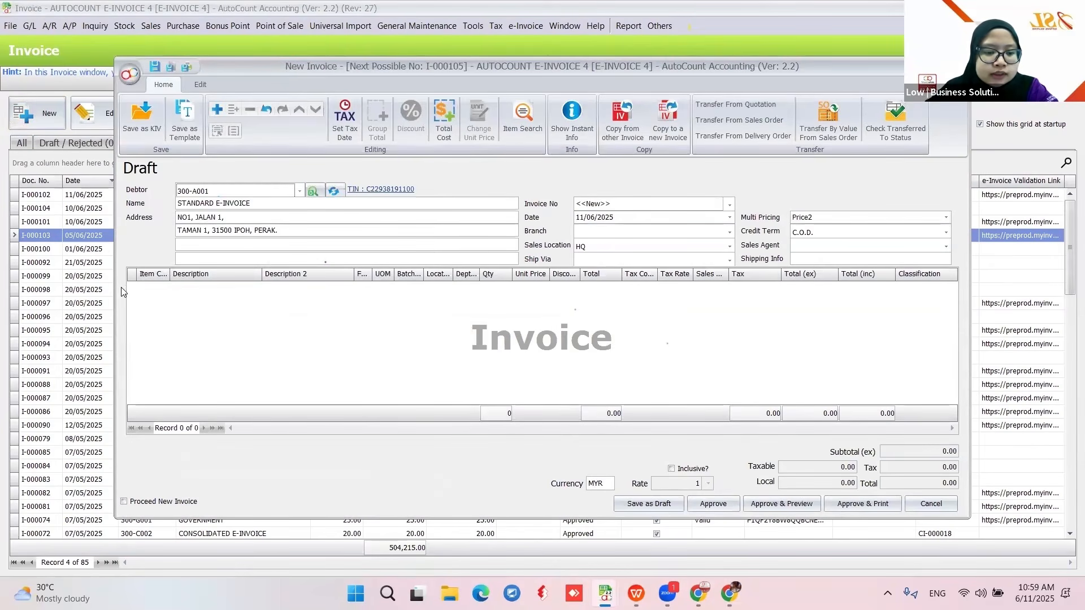
# - Add one RADIO item line at a unit price of 10.00
pyautogui.click(163, 288)
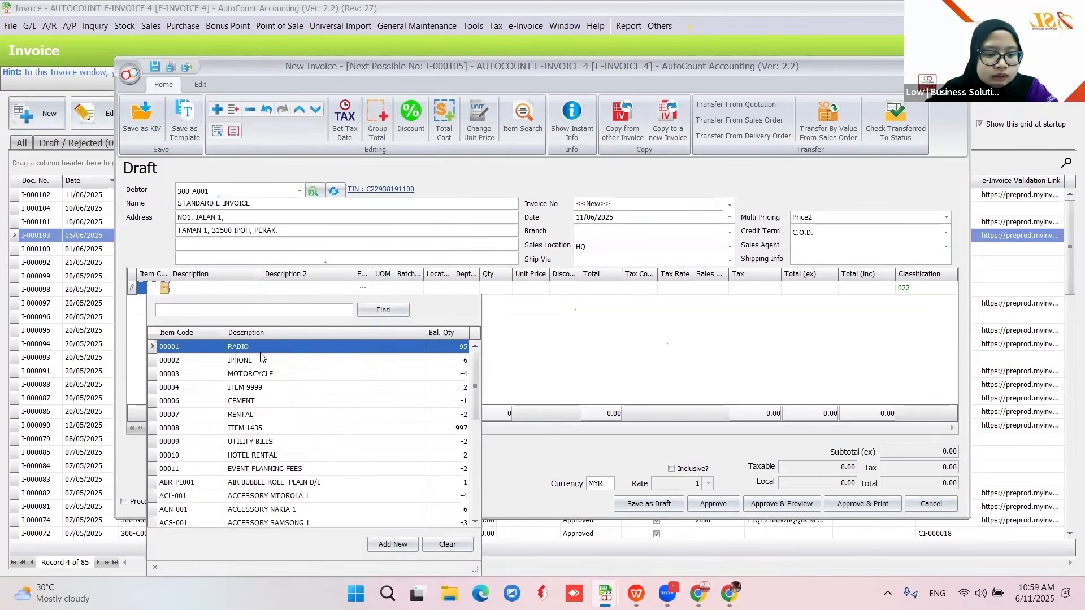
pyautogui.click(262, 349)
pyautogui.click(529, 289)
pyautogui.write('10')
pyautogui.press('Return')
# - Backdate the invoice date to 05/06/2025
pyautogui.click(583, 218)
pyautogui.write('05')
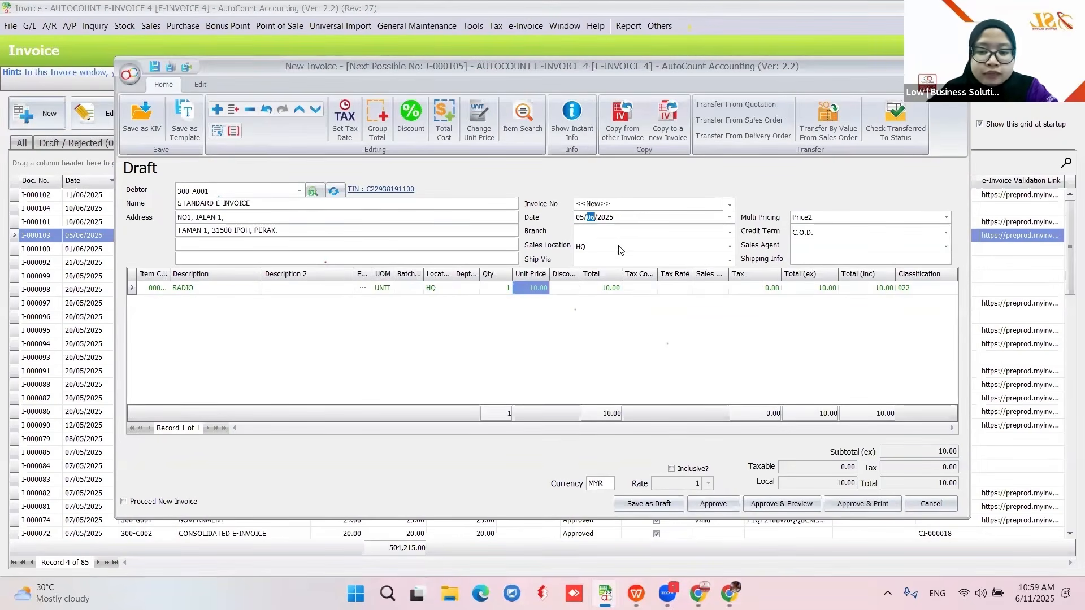
pyautogui.click(200, 85)
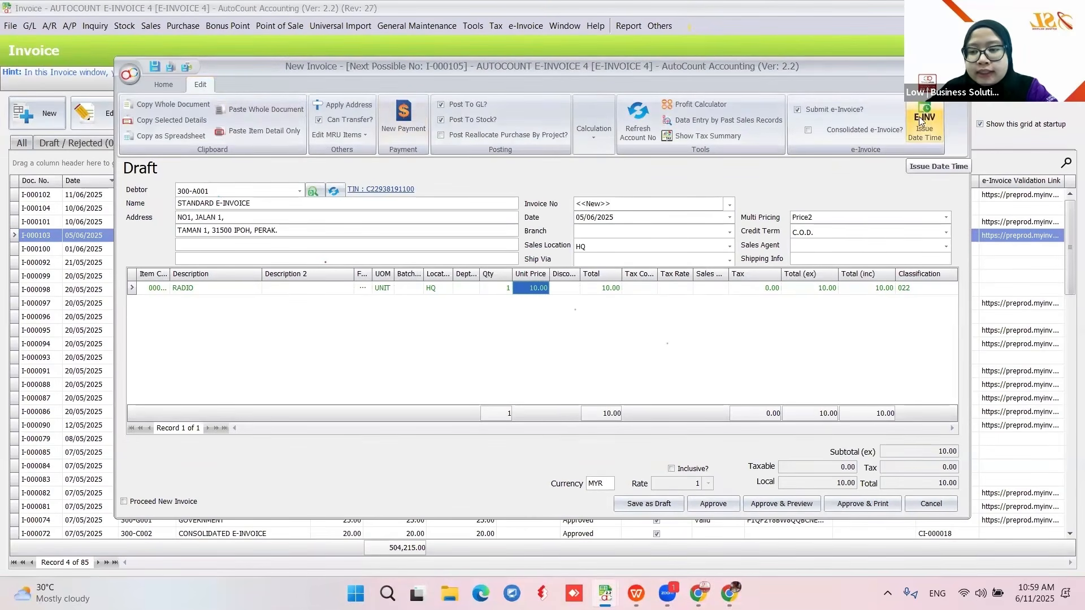
# - Set the E-INV Issue Date Time to 11 June 2025 from the calendar
pyautogui.click(927, 134)
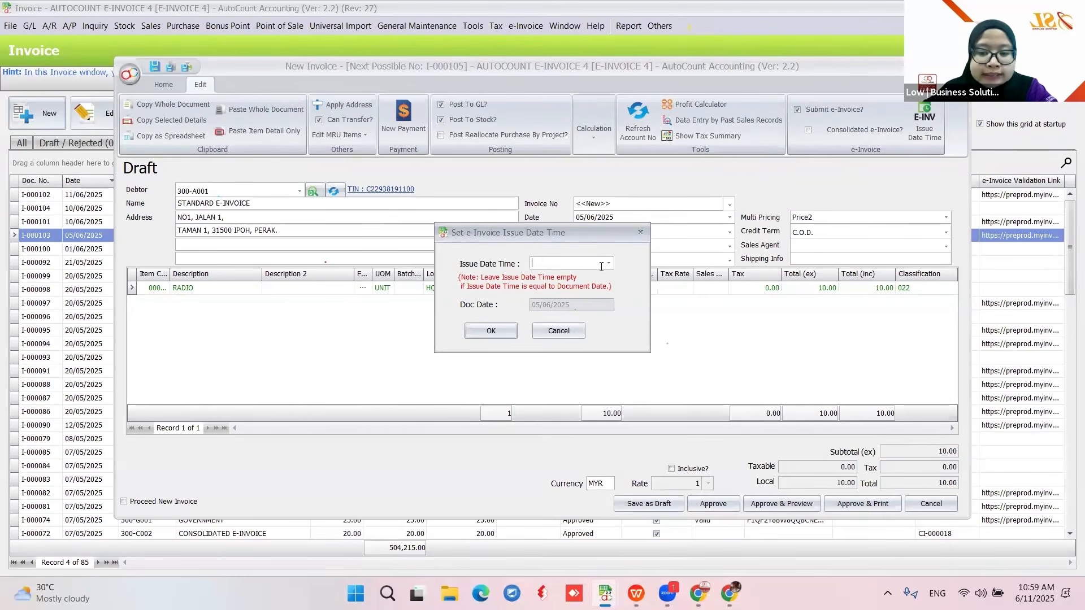
pyautogui.click(609, 264)
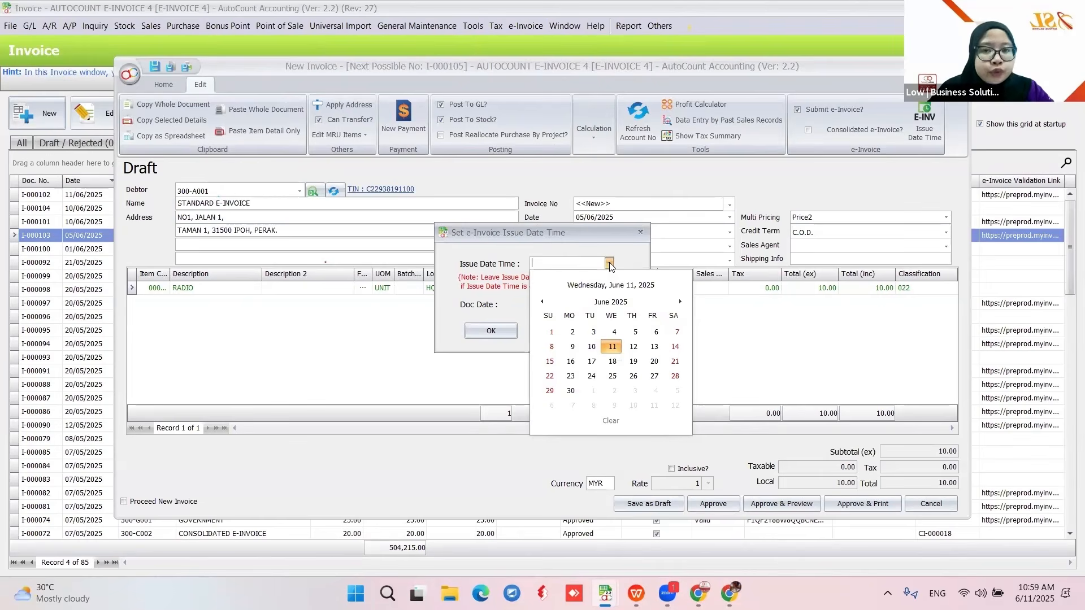
pyautogui.click(612, 347)
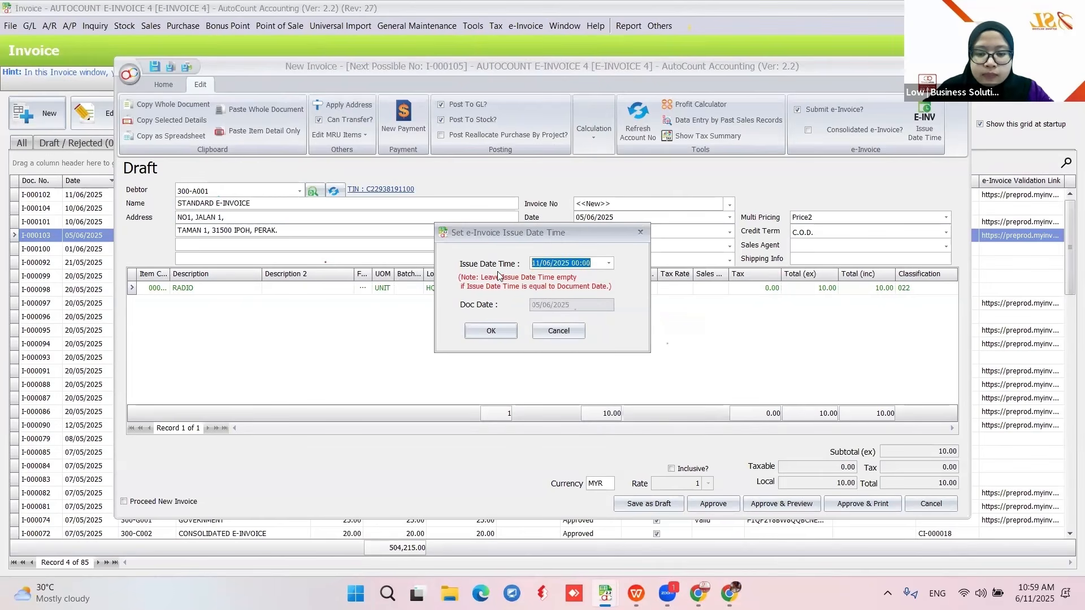
pyautogui.click(491, 330)
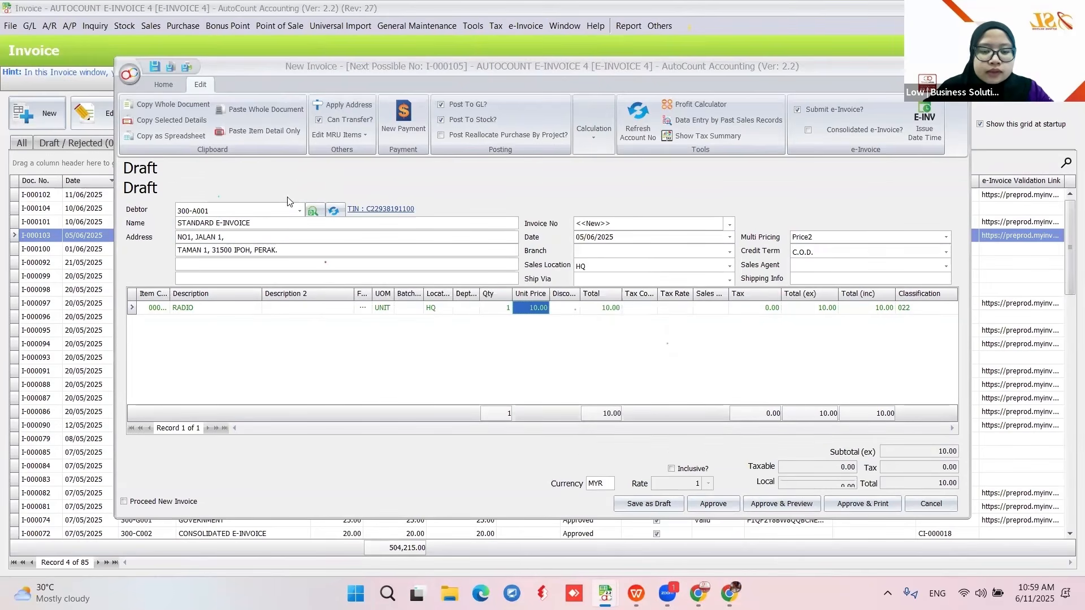
# - Approve the new invoice and refresh the list to show I-000105 as Submitted
pyautogui.click(716, 505)
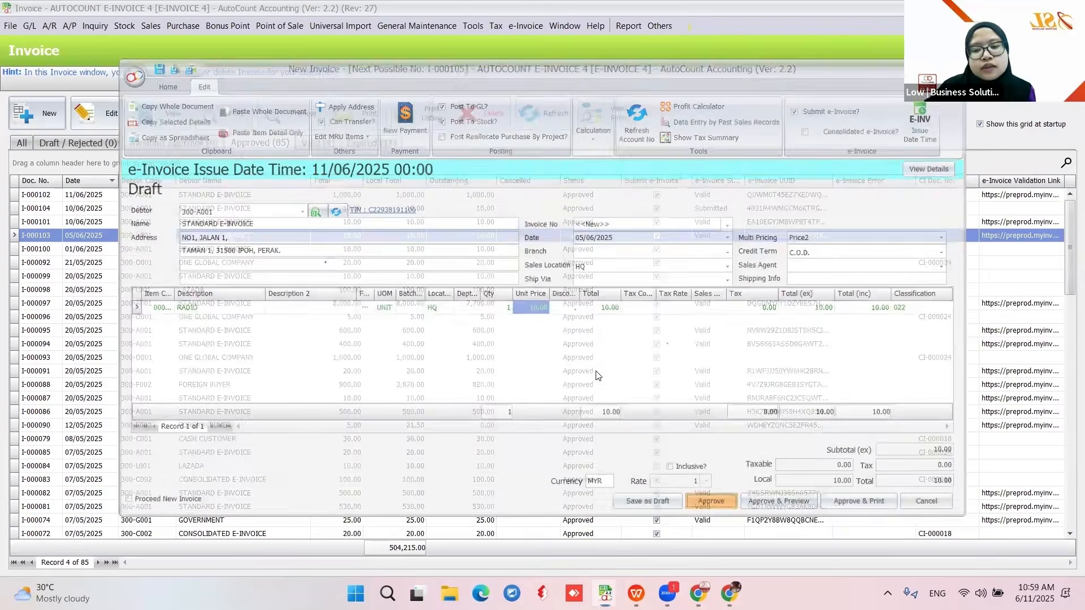
pyautogui.click(546, 113)
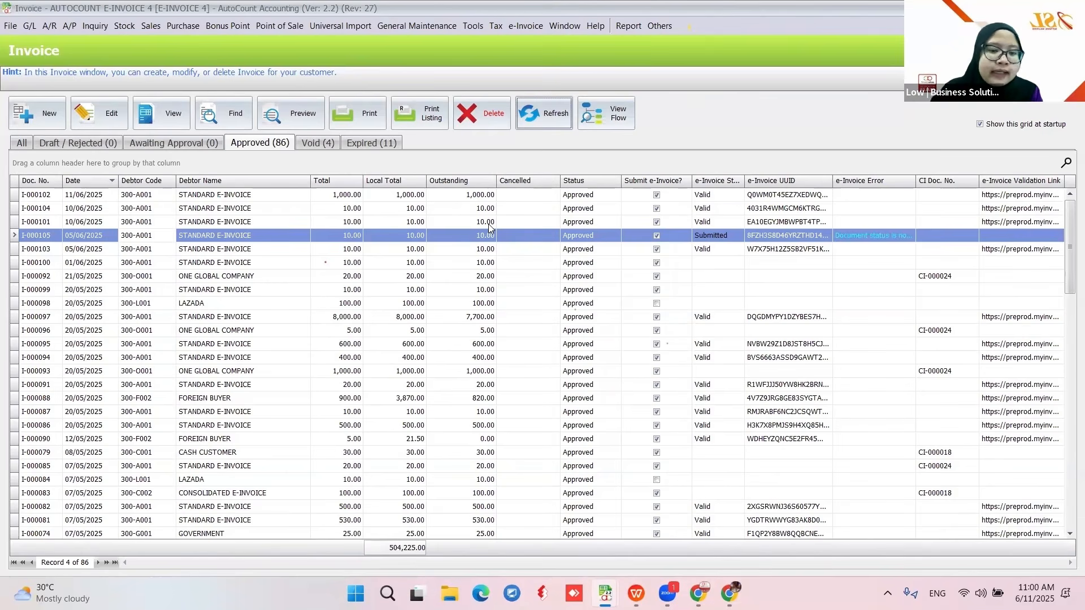
# - Open invoice I-000101 for viewing
pyautogui.click(230, 223)
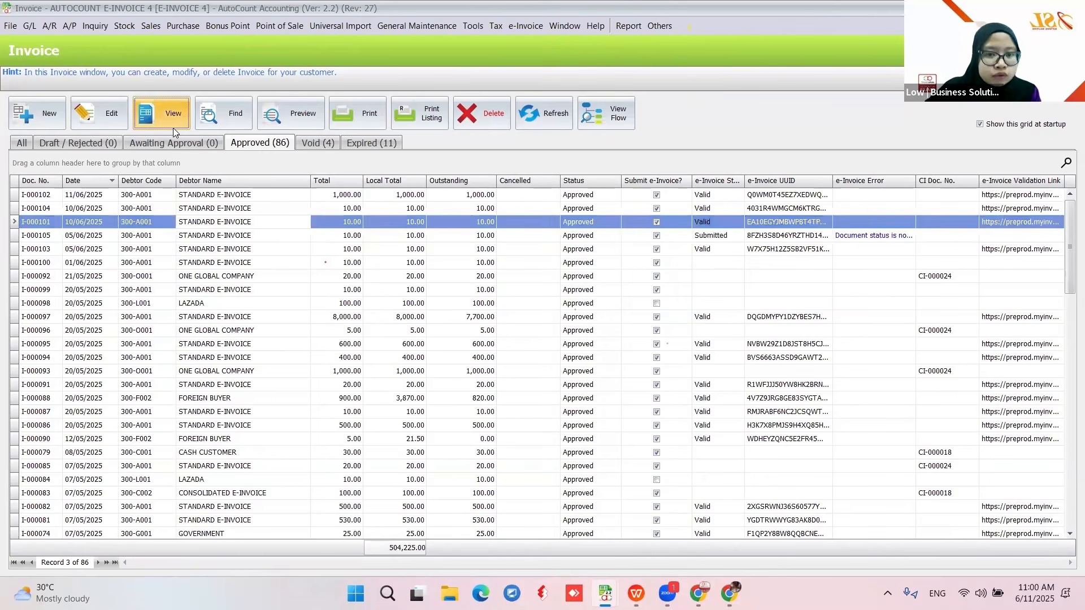
pyautogui.click(173, 128)
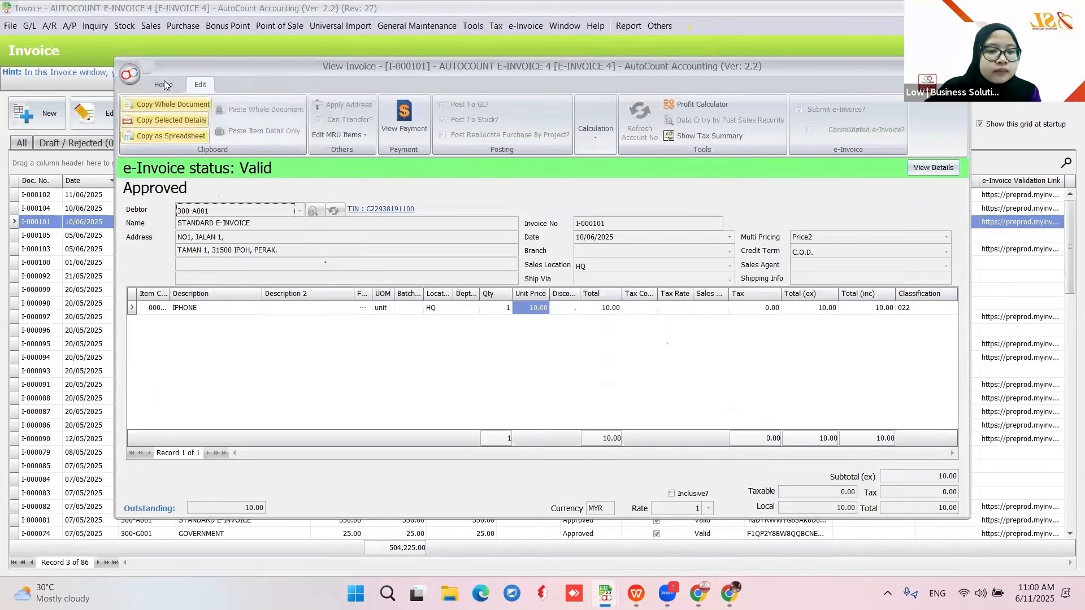
pyautogui.click(164, 84)
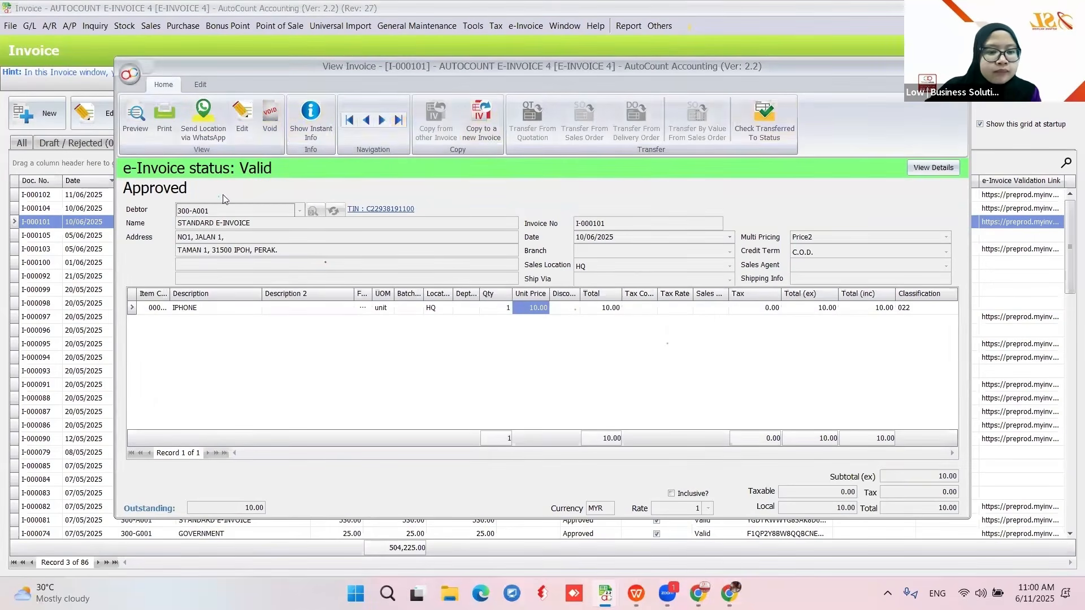
pyautogui.press('Escape')
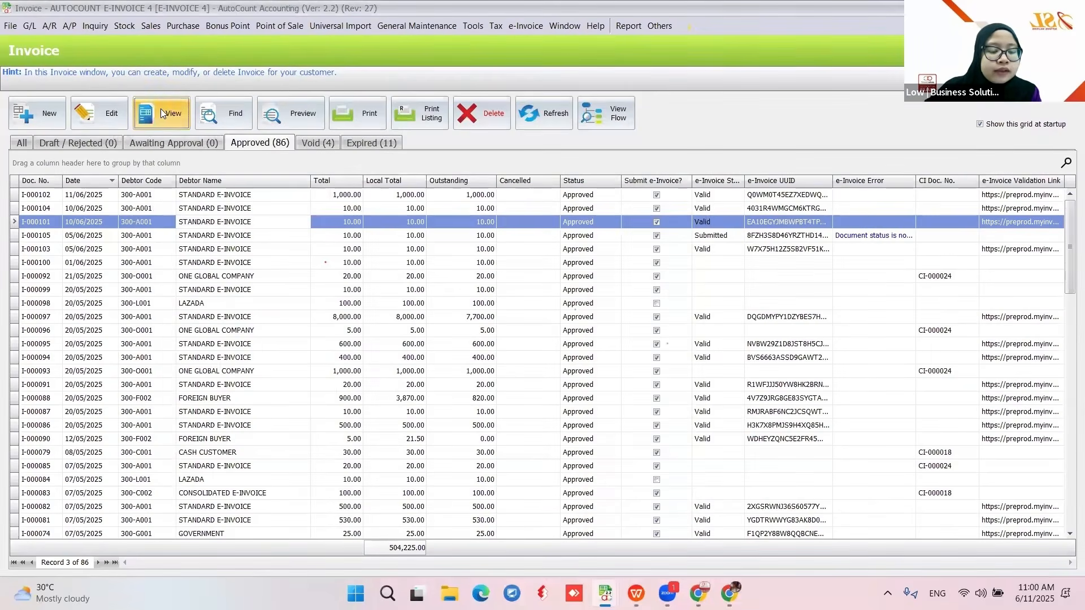
pyautogui.click(164, 113)
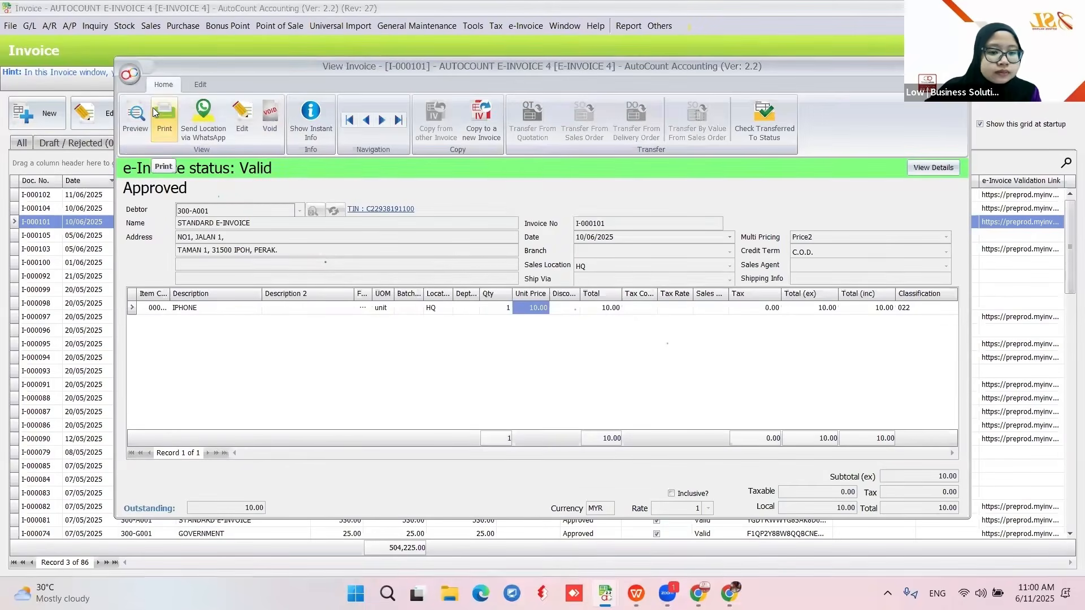
# - Void invoice I-000101 with cancel reason DUPLICATE
pyautogui.click(269, 117)
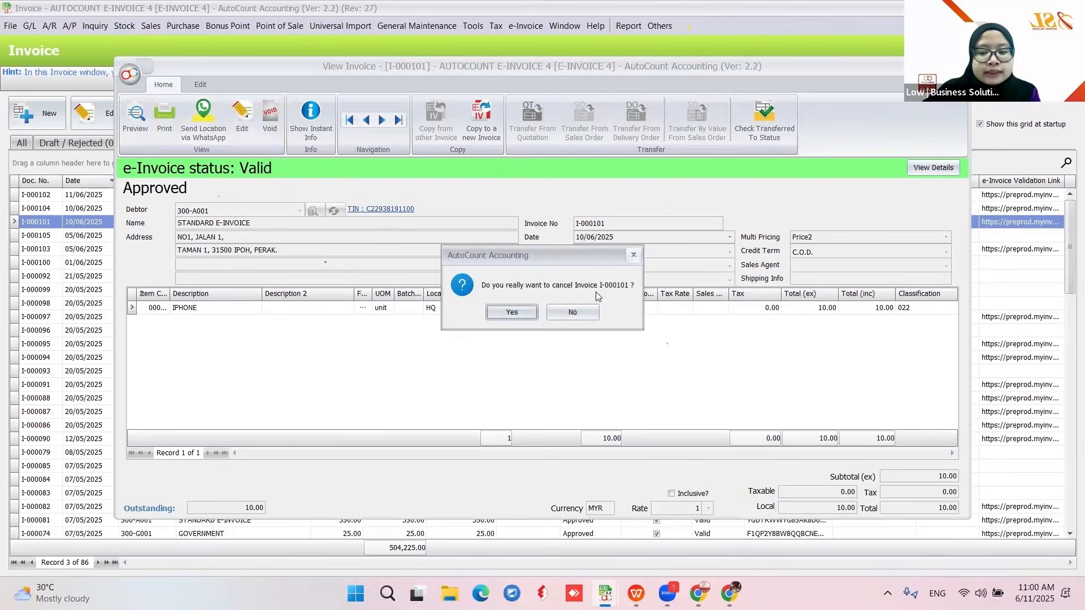
pyautogui.click(525, 314)
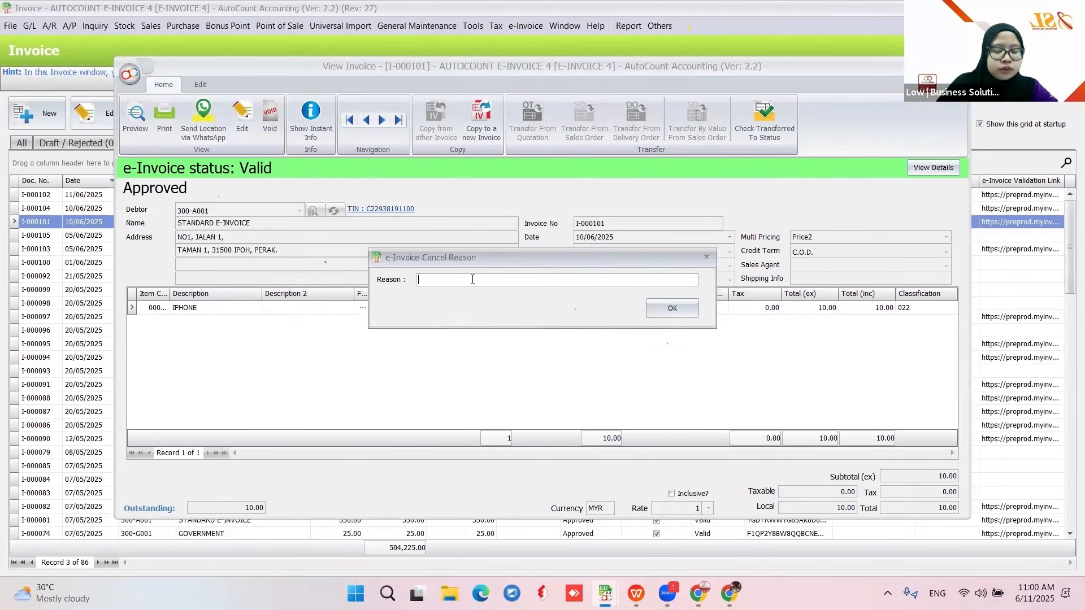
pyautogui.write('DUPLICATE')
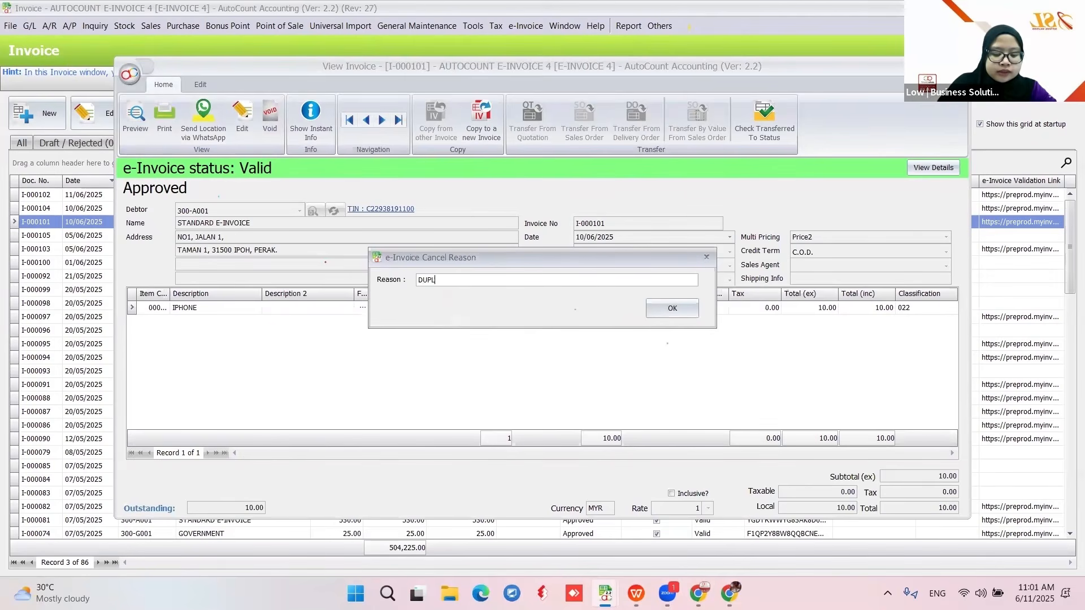
pyautogui.click(656, 309)
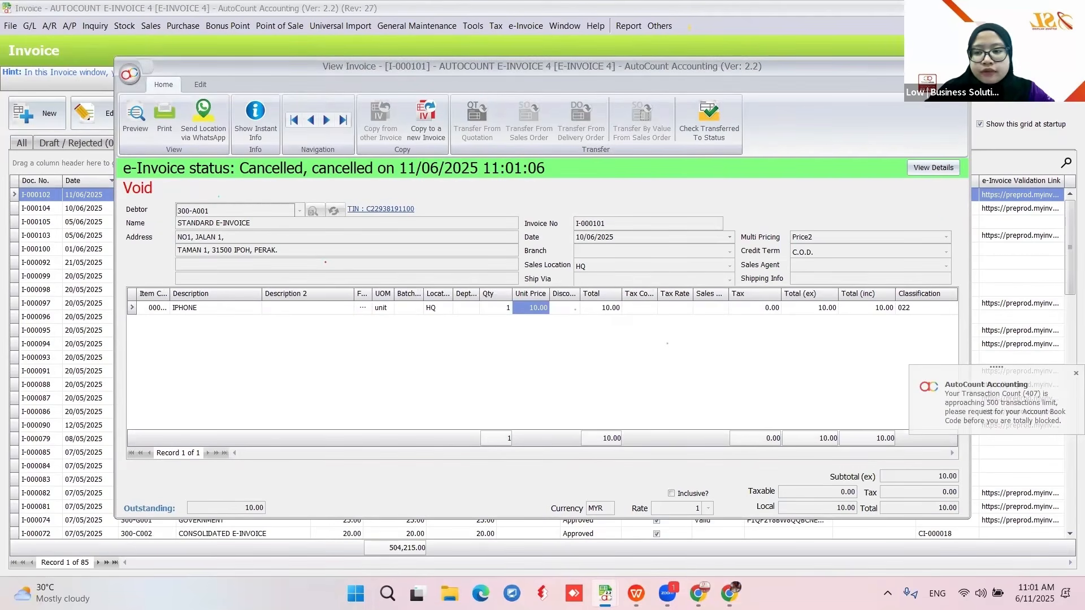
# - Close the voided invoice and show the Void (5) tab listing I-000101 as Cancelled
pyautogui.press('Escape')
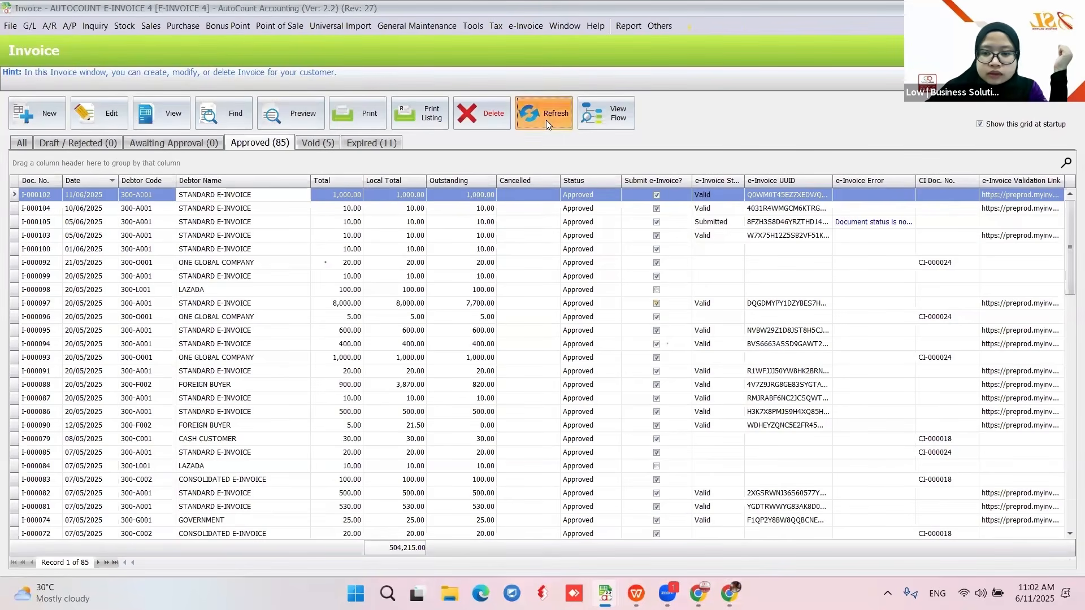
pyautogui.click(318, 142)
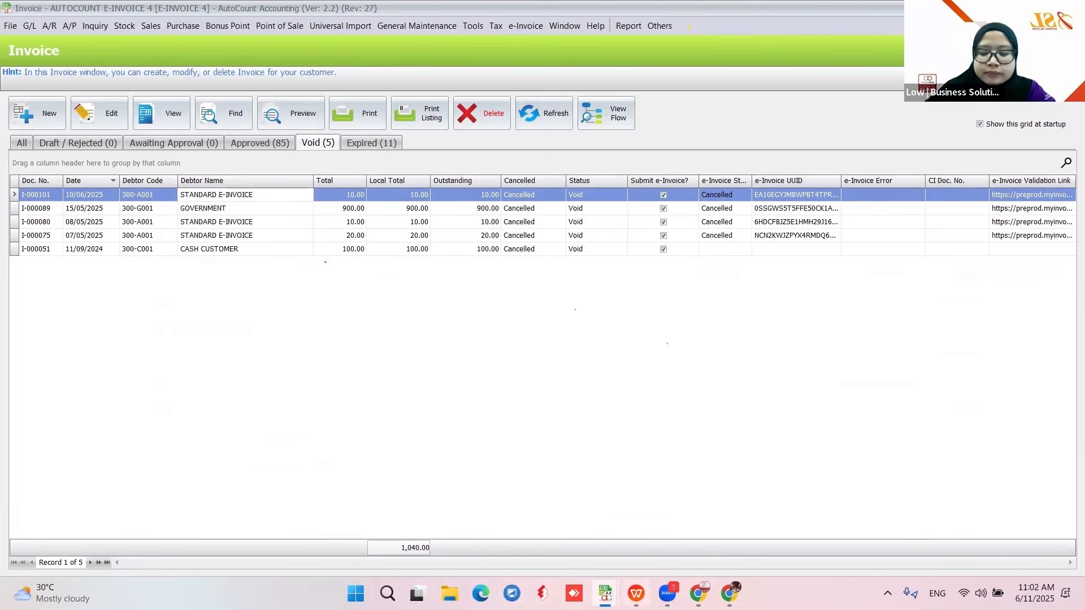
pyautogui.moveTo(698, 593)
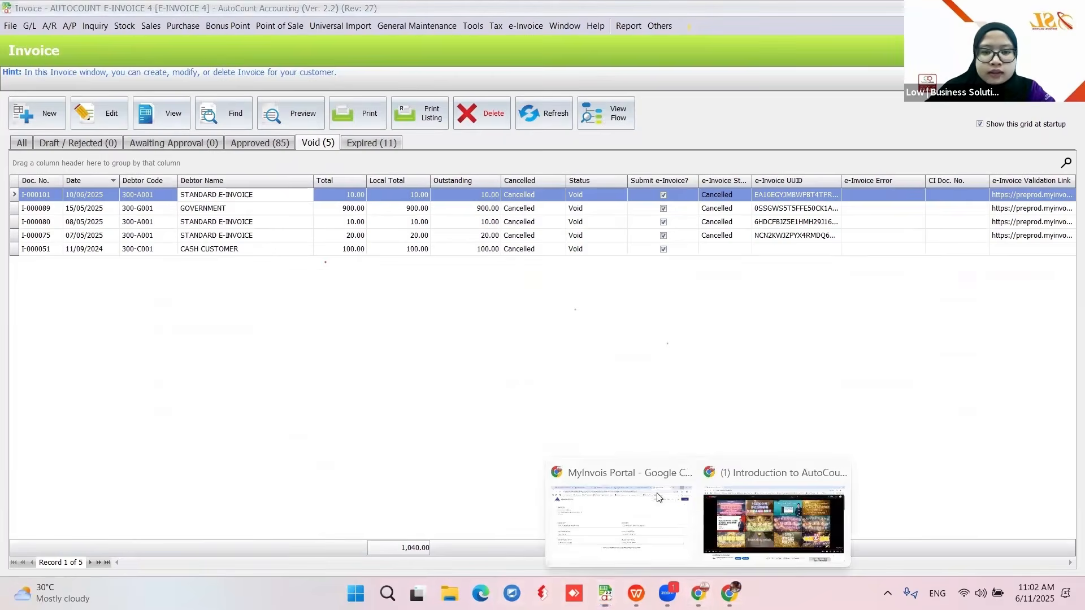
pyautogui.click(647, 545)
# - View I-000101's DUPLICATE cancellation in the 10/6/2025 MyInvois submission, then return to AutoCount
pyautogui.click(248, 14)
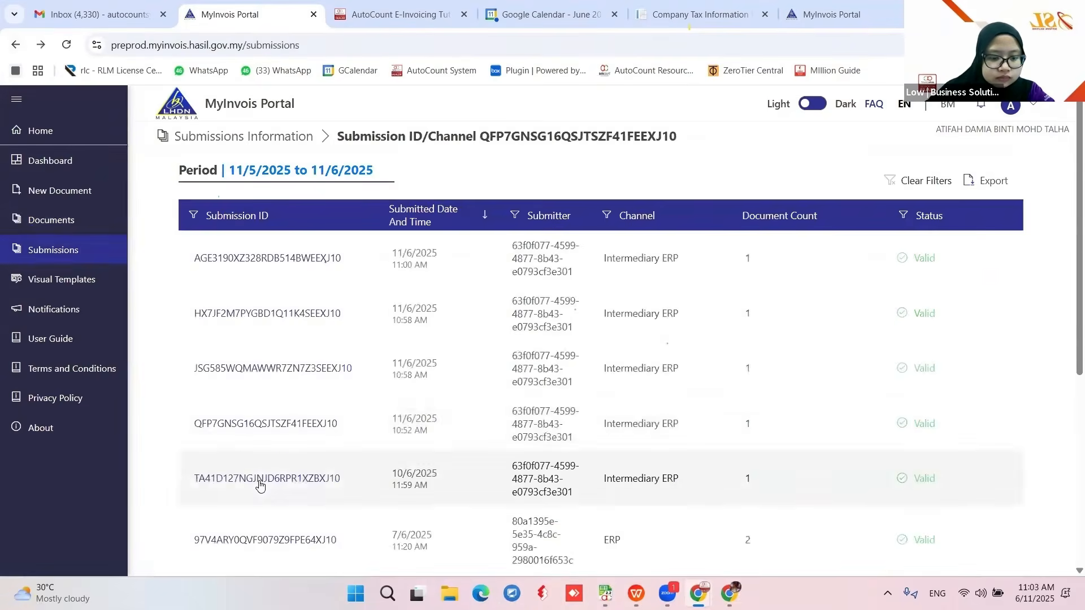
pyautogui.click(259, 481)
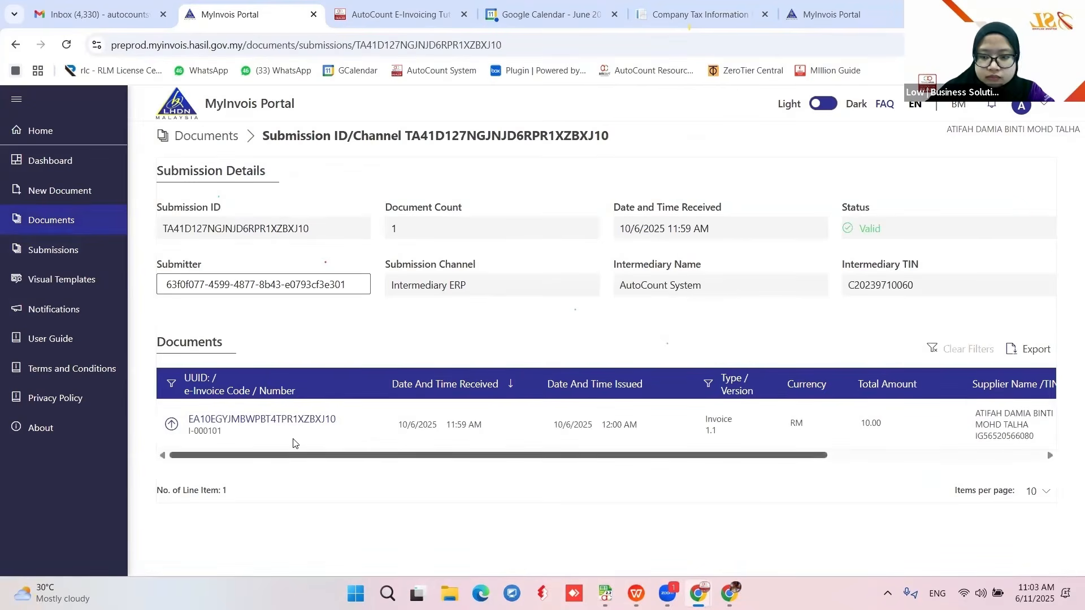
pyautogui.click(292, 423)
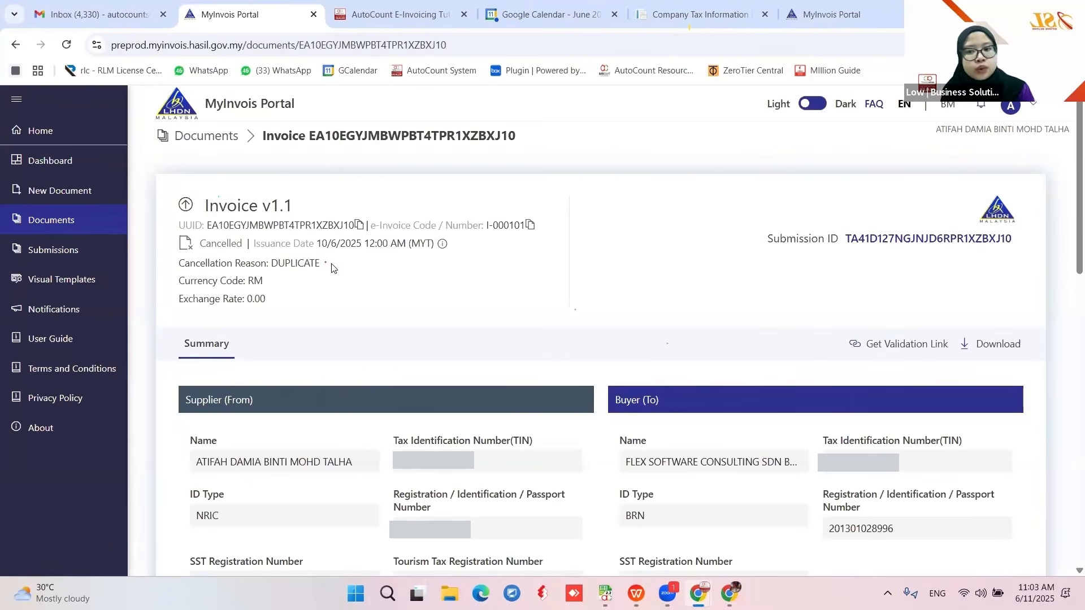
pyautogui.hotkey('alt', 'Tab')
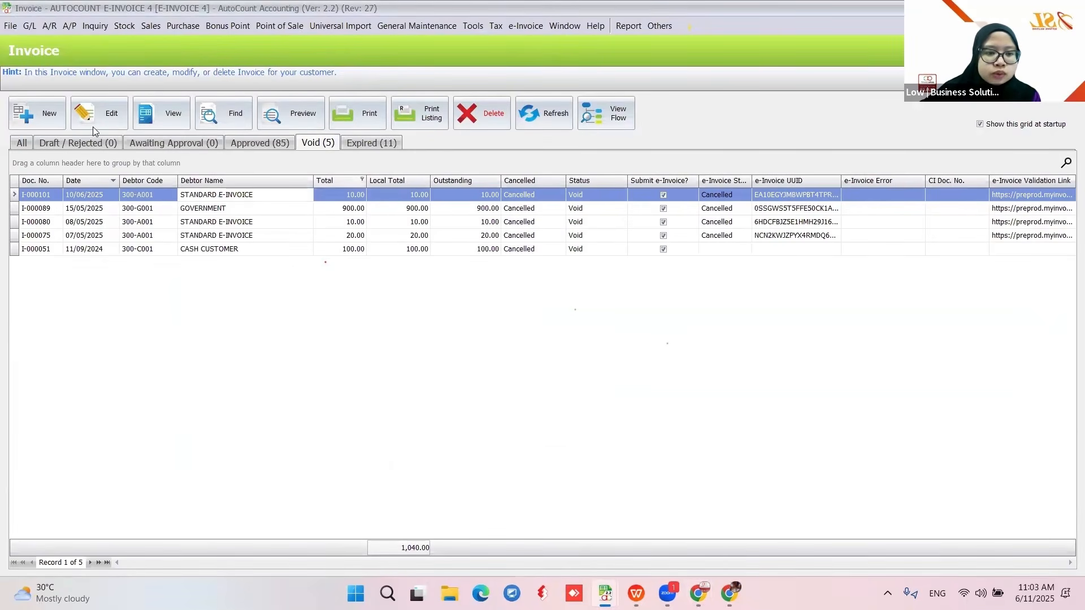
# - Switch to the All invoices tab and open I-000102 for editing
pyautogui.click(44, 120)
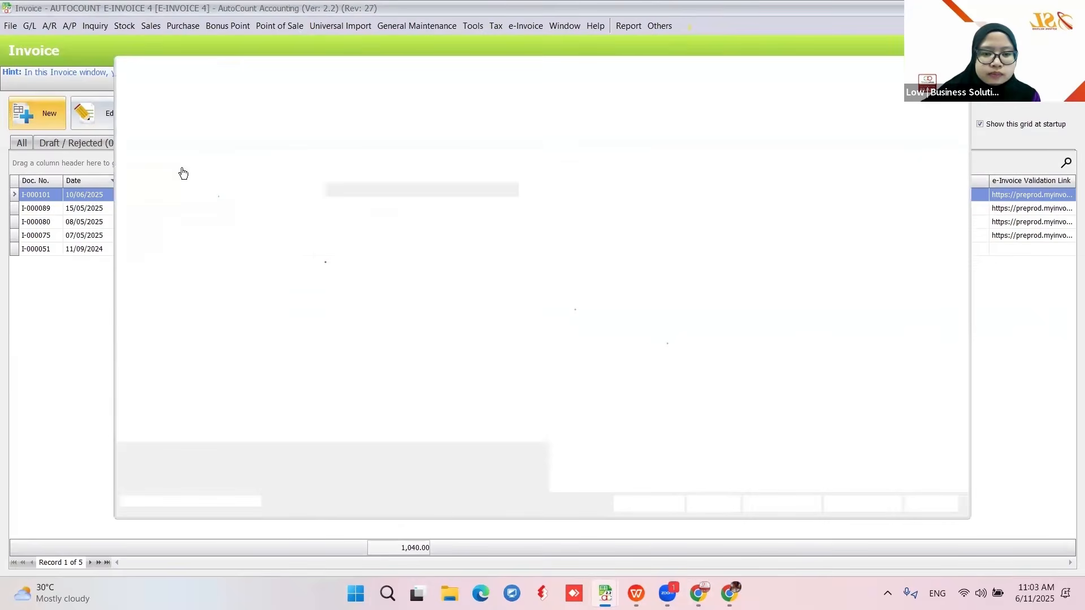
pyautogui.click(959, 64)
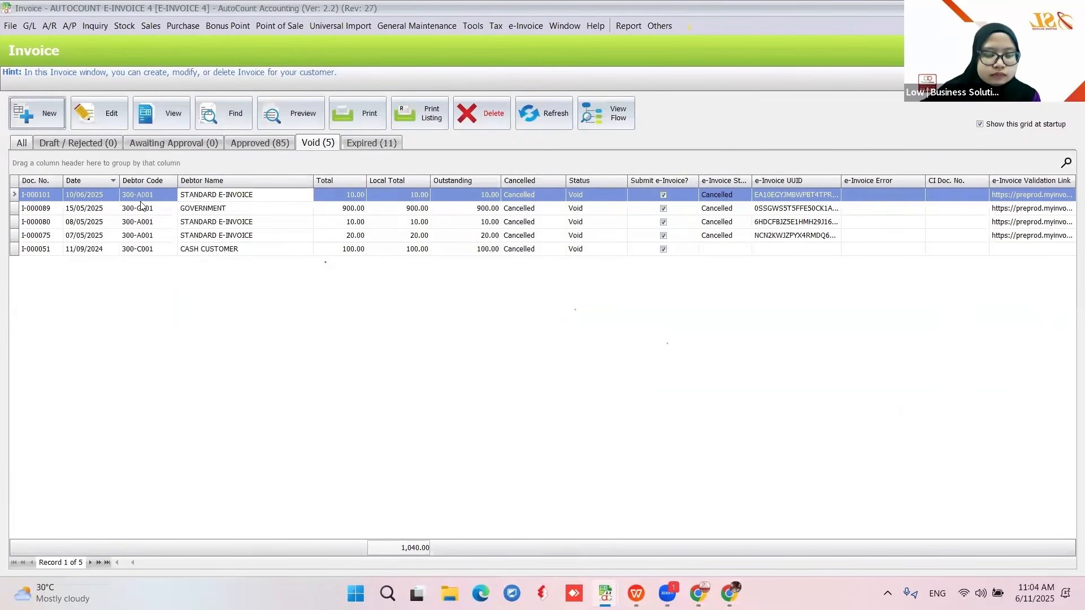
pyautogui.click(23, 143)
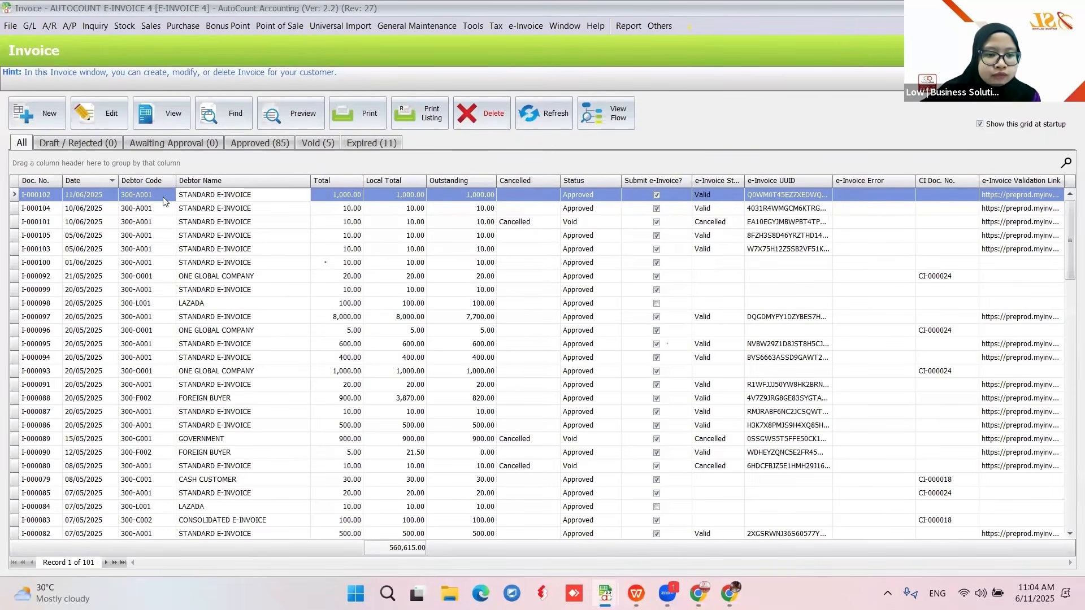
pyautogui.click(124, 118)
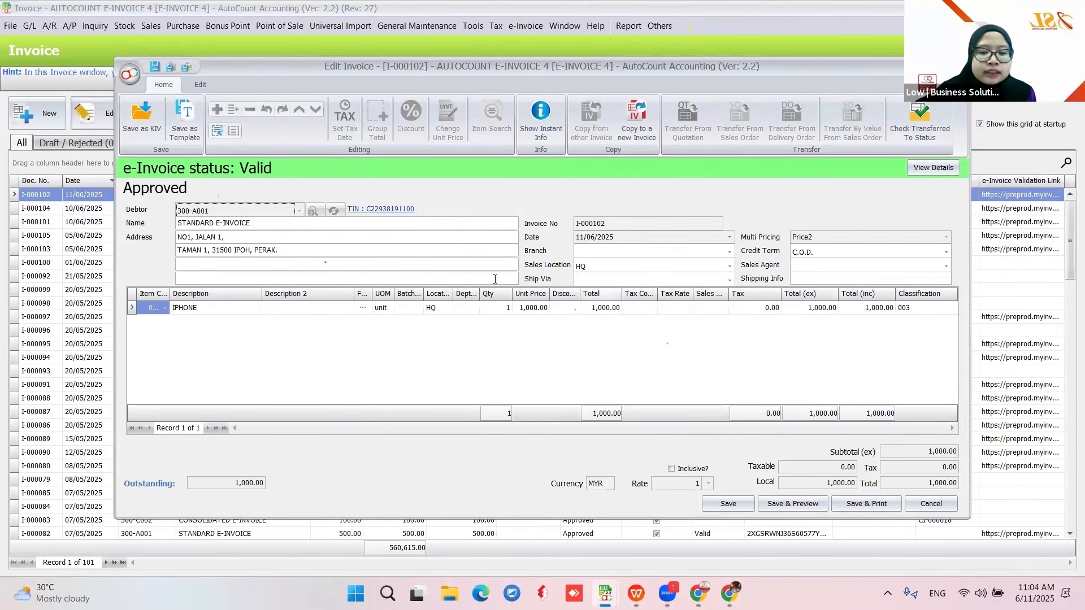
# - Add further description 'ADDITION', assign sales agent B00001, and save I-000102
pyautogui.click(362, 307)
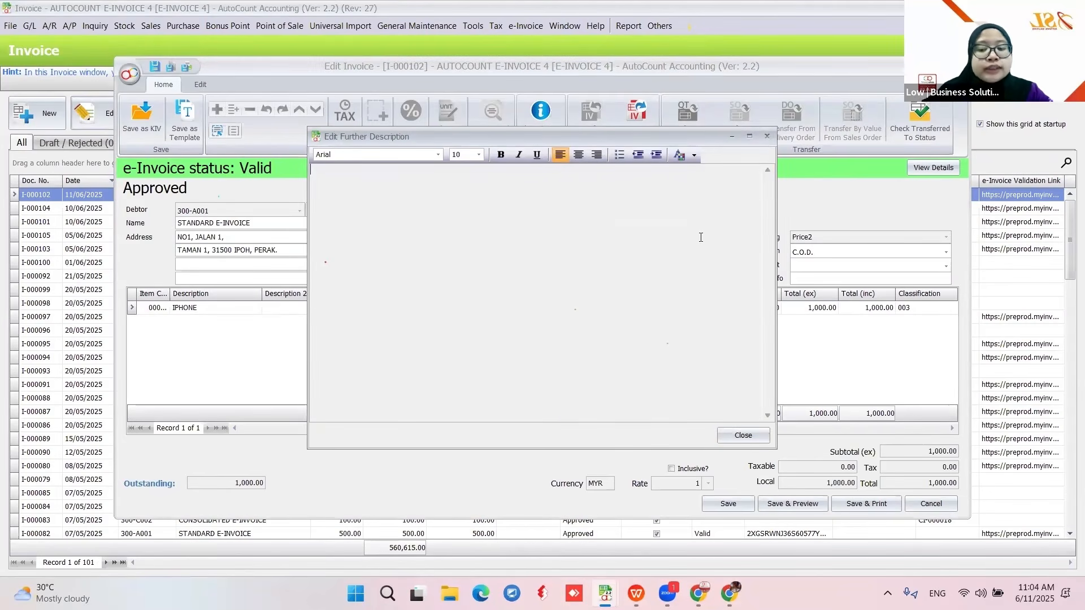
pyautogui.write('ADDITIONAL')
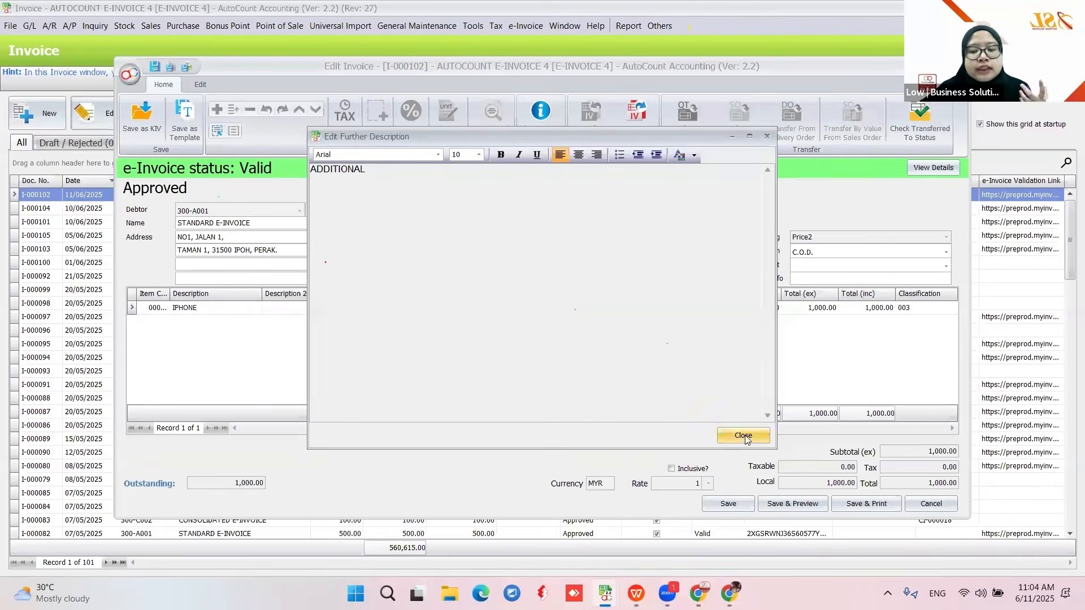
pyautogui.click(729, 435)
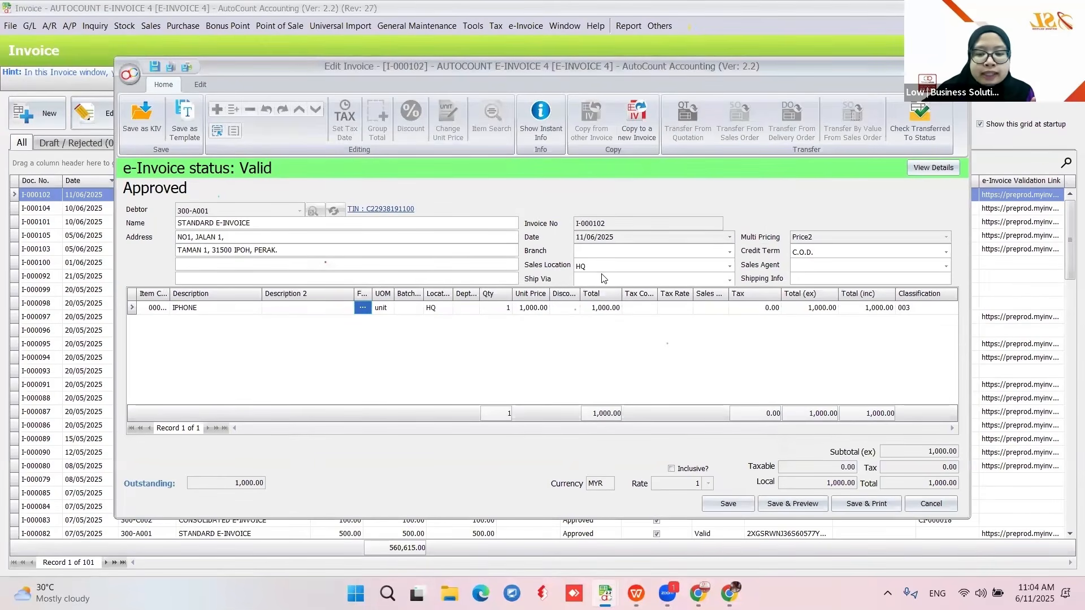
pyautogui.click(810, 266)
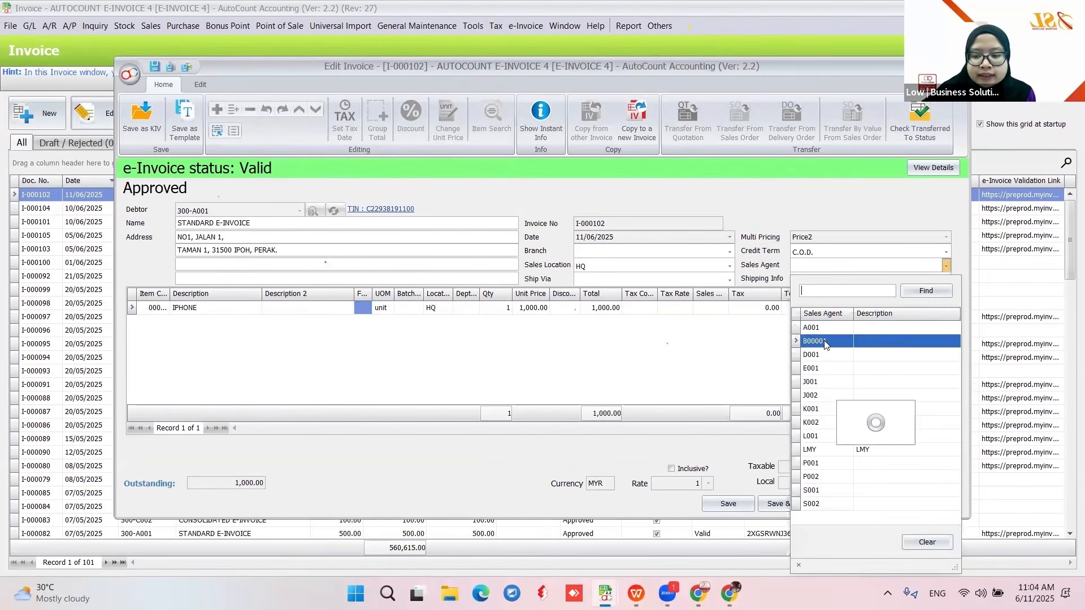
pyautogui.click(809, 341)
pyautogui.click(737, 505)
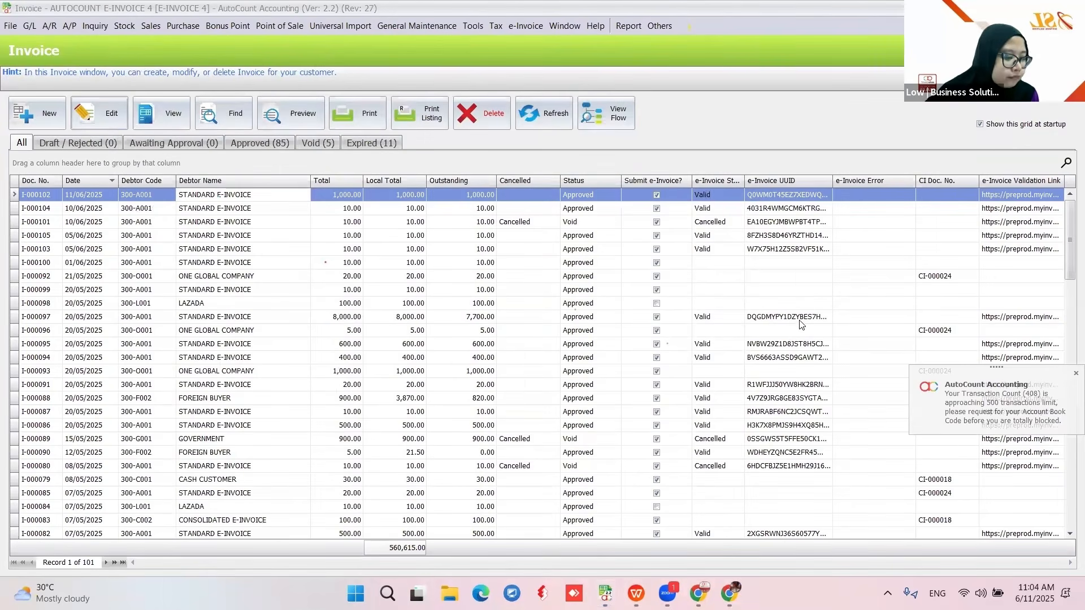
# - Transfer invoice I-000104 into a new credit note
pyautogui.click(791, 144)
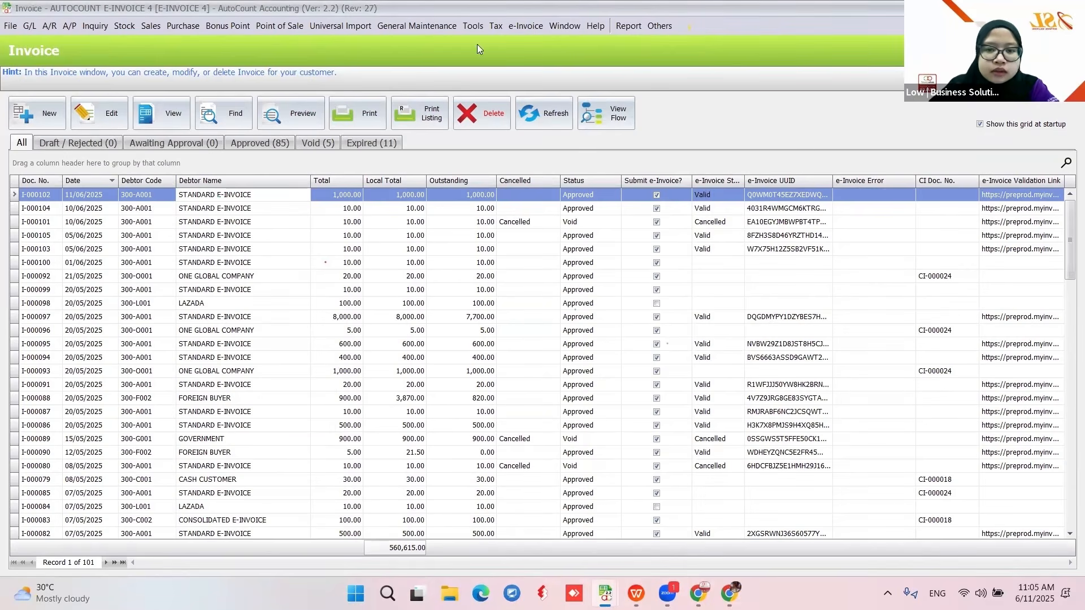
pyautogui.click(249, 220)
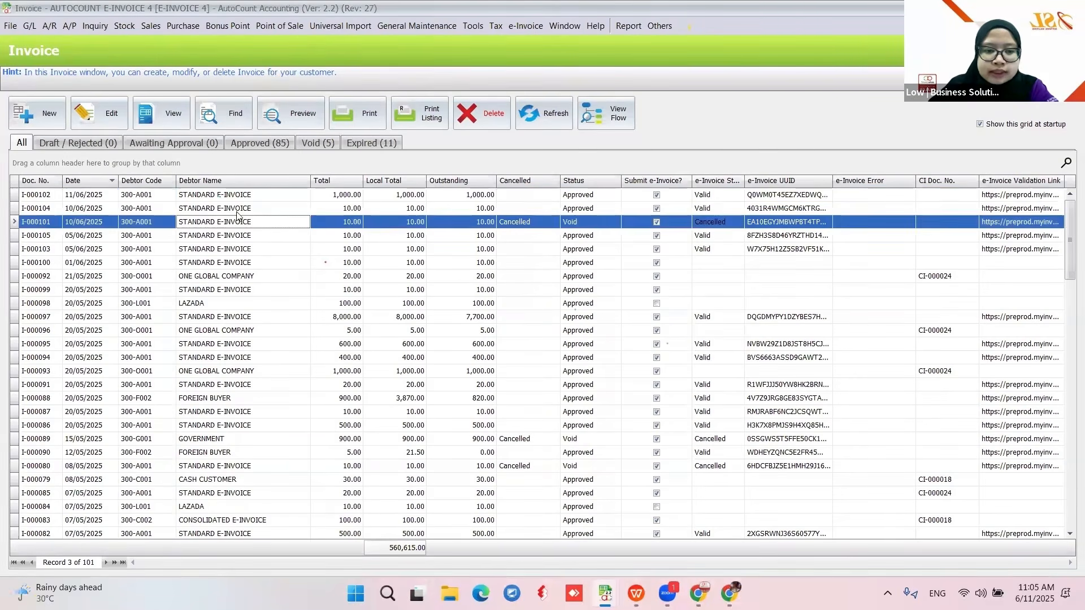
pyautogui.click(237, 211)
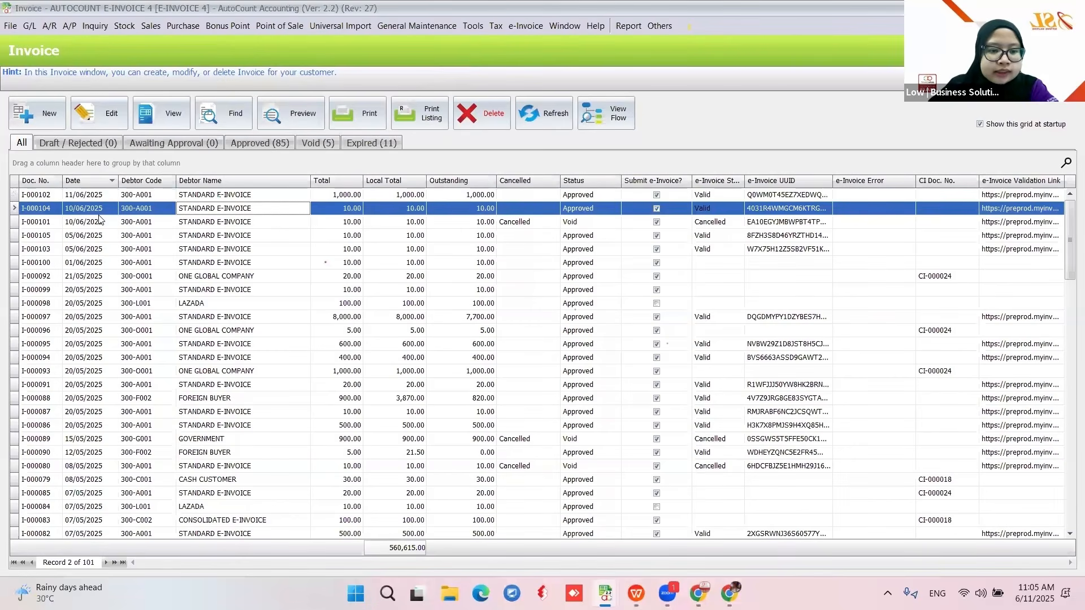
pyautogui.rightClick(236, 209)
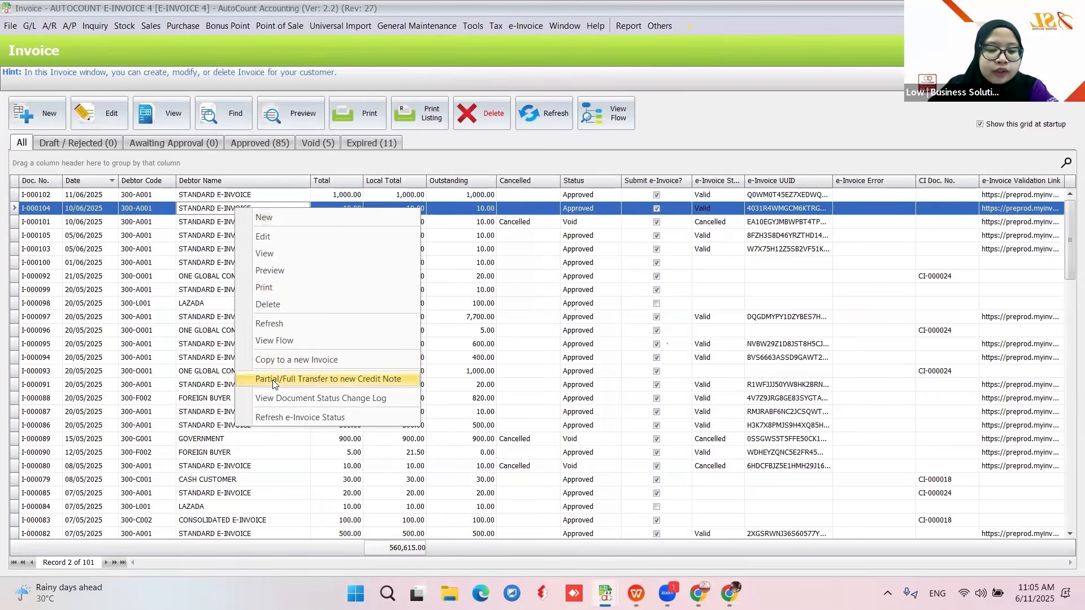
pyautogui.click(385, 390)
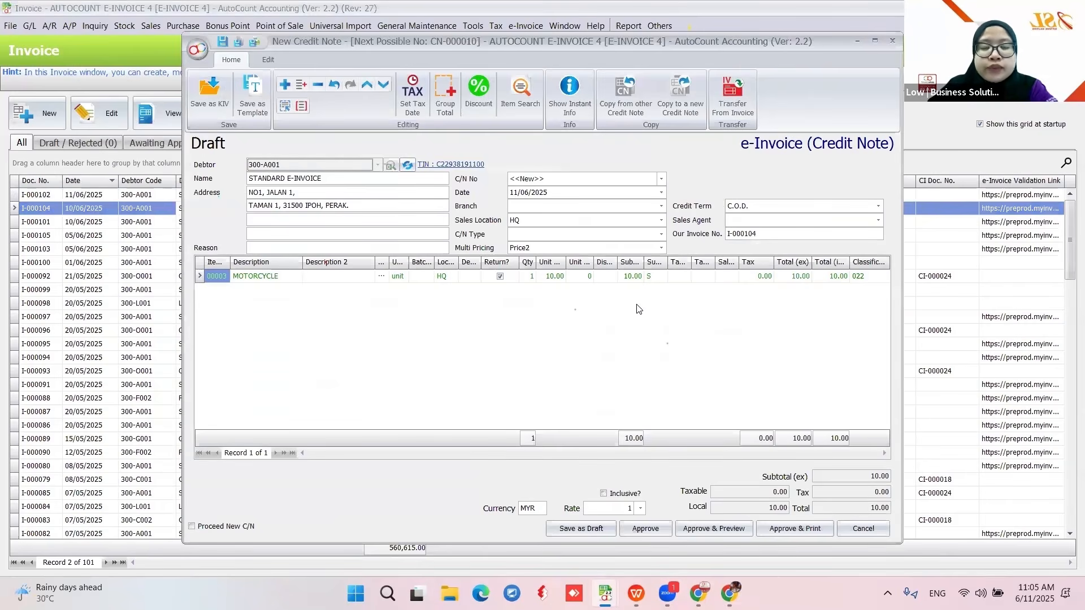
# - Set the motorcycle's unit price to 5.00, enter reason DISCOUNT, and approve
pyautogui.click(554, 276)
pyautogui.write('5')
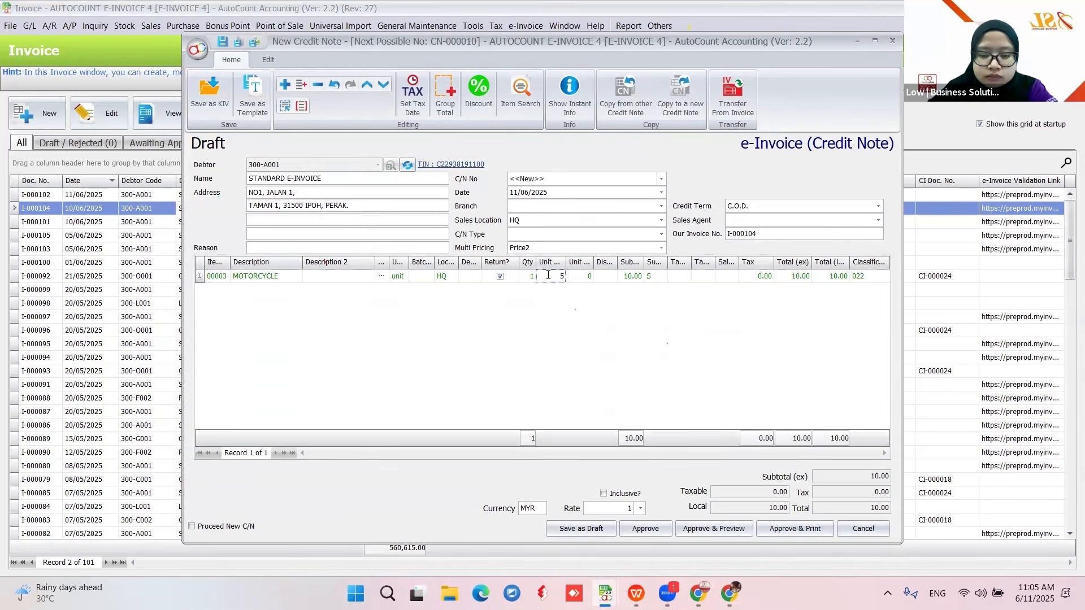
pyautogui.click(643, 527)
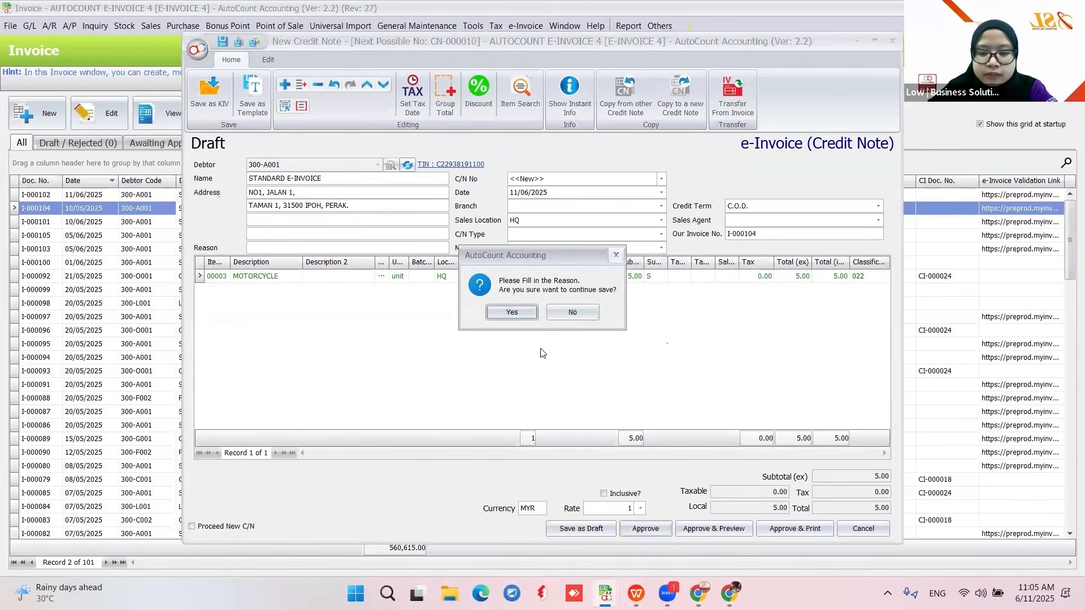
pyautogui.click(572, 312)
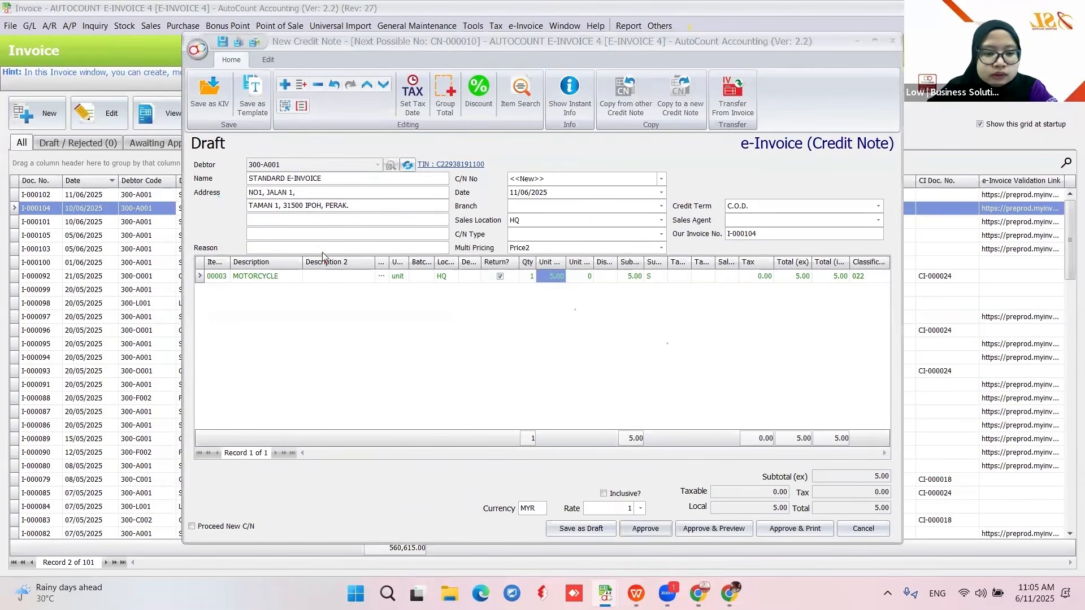
pyautogui.click(322, 246)
pyautogui.write('DISCOUNT')
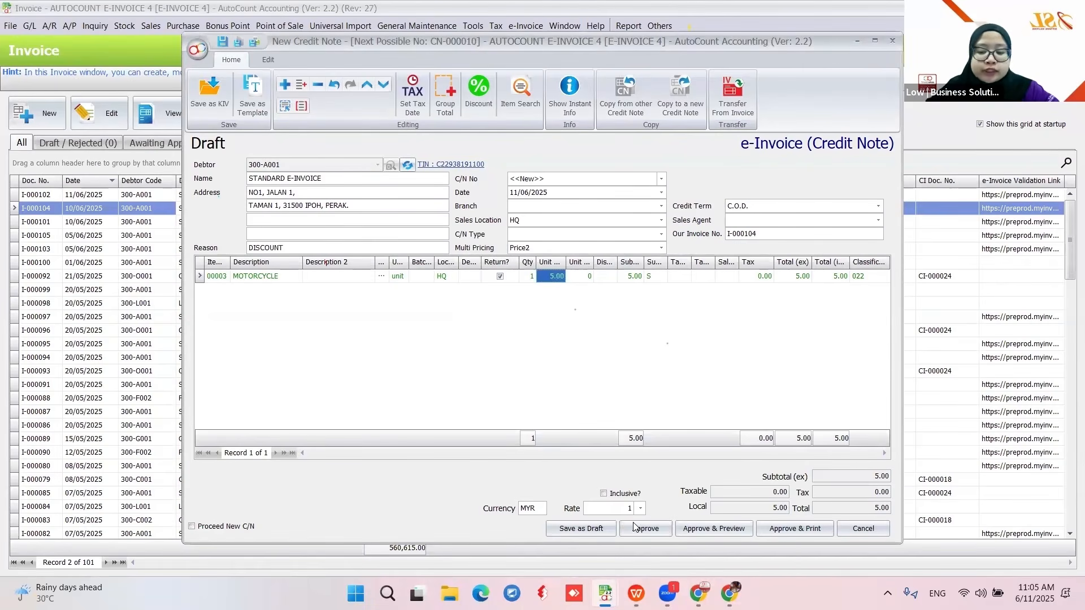
pyautogui.click(639, 533)
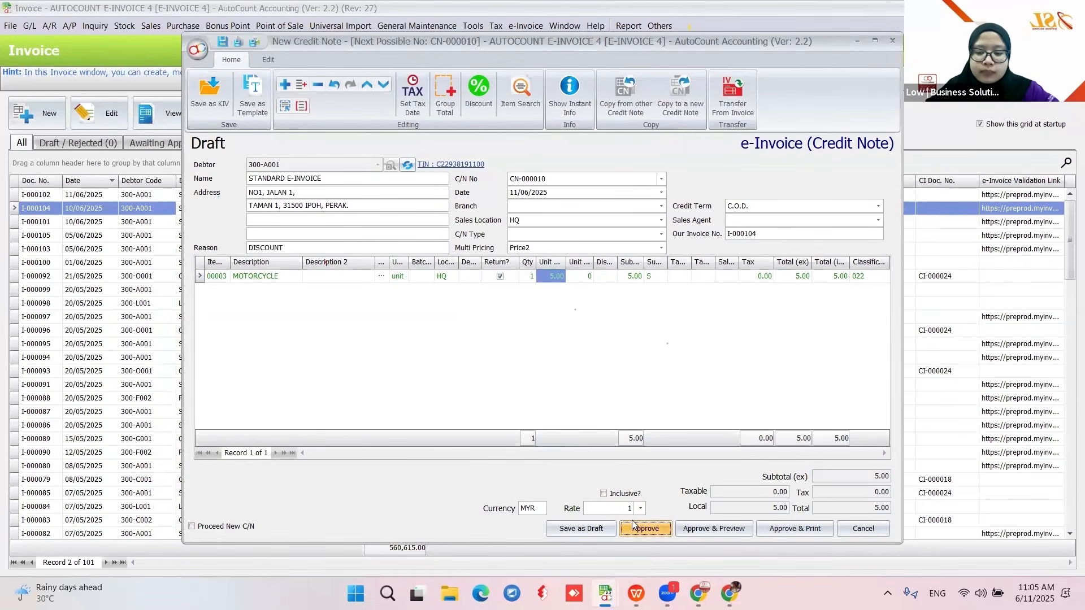
# - Open the Sales credit note list and check CN-000010 shows e-Invoice status Valid
pyautogui.click(148, 26)
pyautogui.click(154, 140)
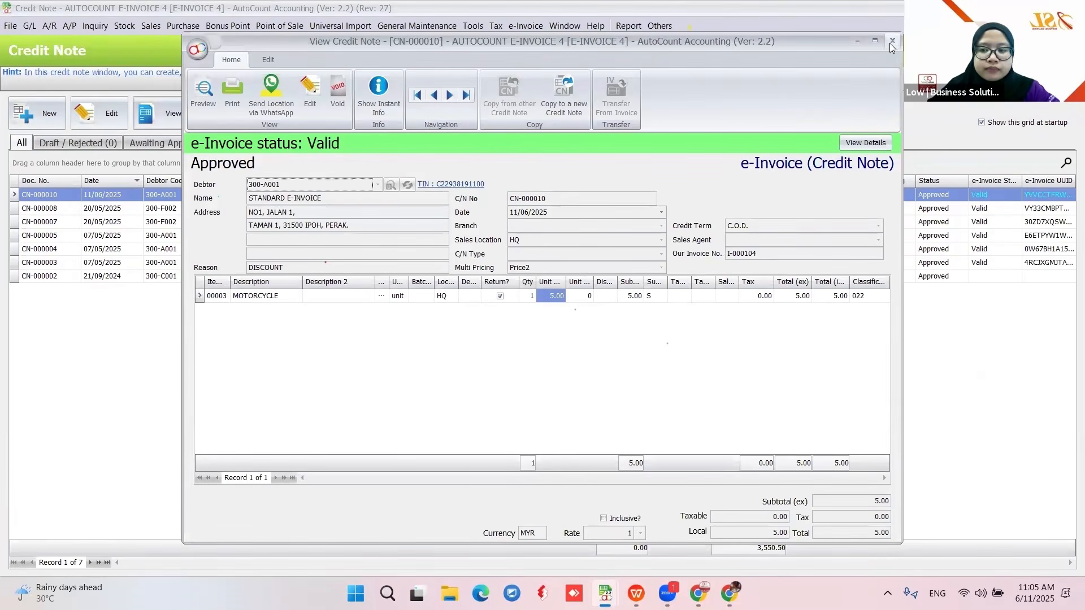
pyautogui.click(892, 42)
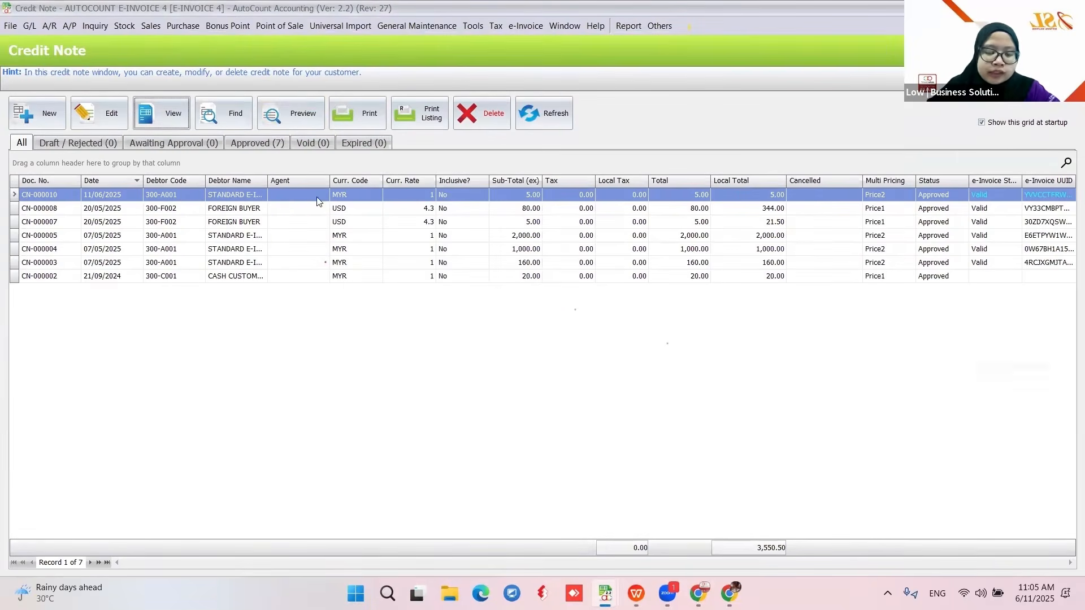
pyautogui.click(299, 113)
# - Preview CN-000010 using the Credit Note (Malaysia e-Invoice) report, scroll through it, then close the preview
pyautogui.click(448, 304)
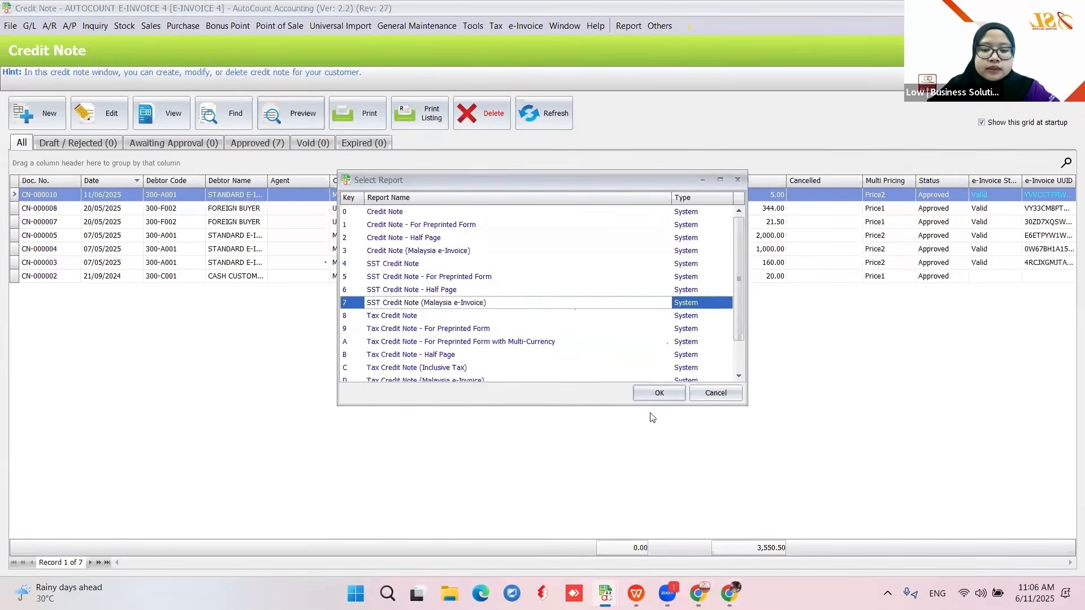
pyautogui.click(446, 252)
pyautogui.click(658, 393)
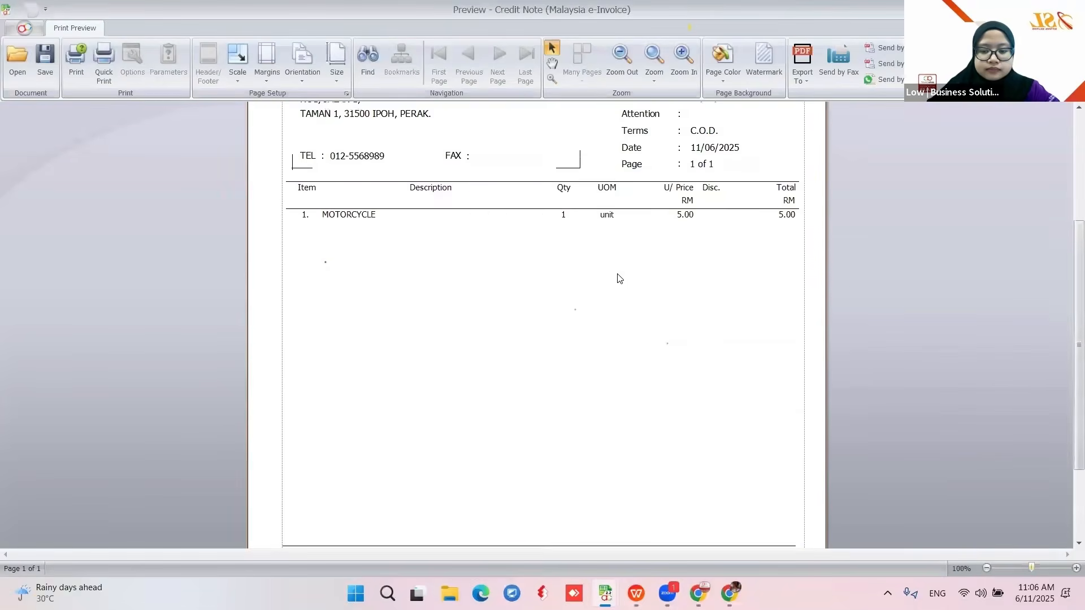
pyautogui.scroll(-3, 620, 278)
pyautogui.scroll(2, 562, 374)
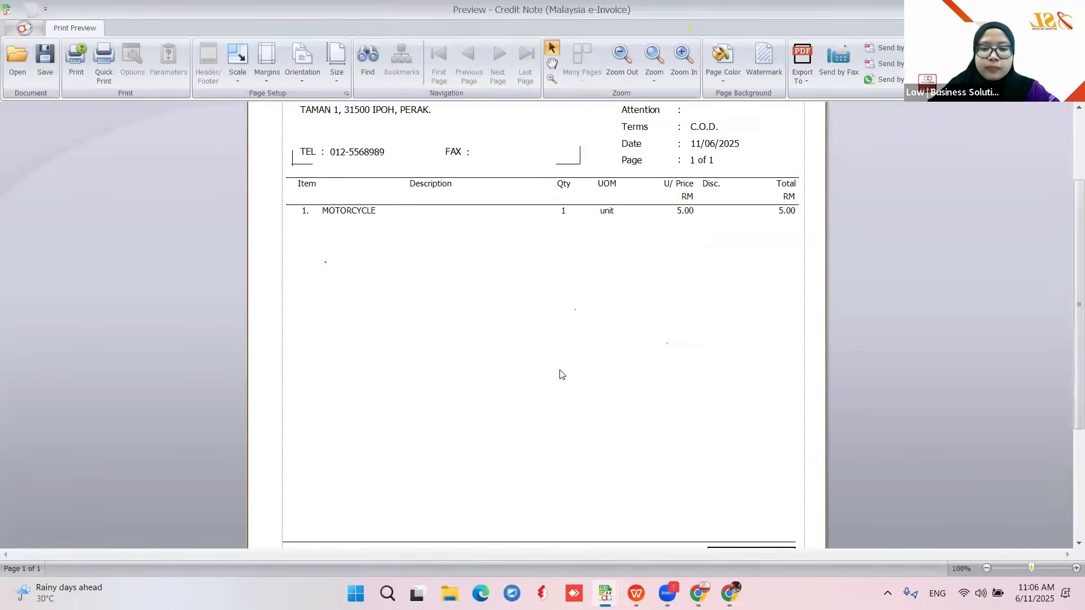
pyautogui.scroll(3, 561, 374)
pyautogui.click(1071, 9)
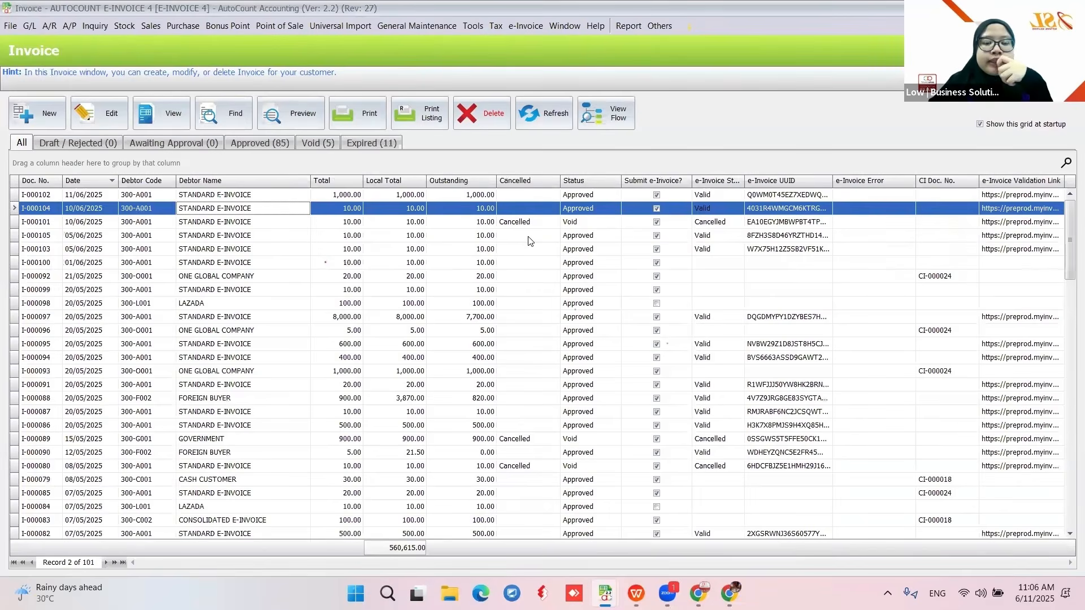
# - Check the draft/rejected and awaiting-approval tabs, then list the 11 expired invoices
pyautogui.click(85, 145)
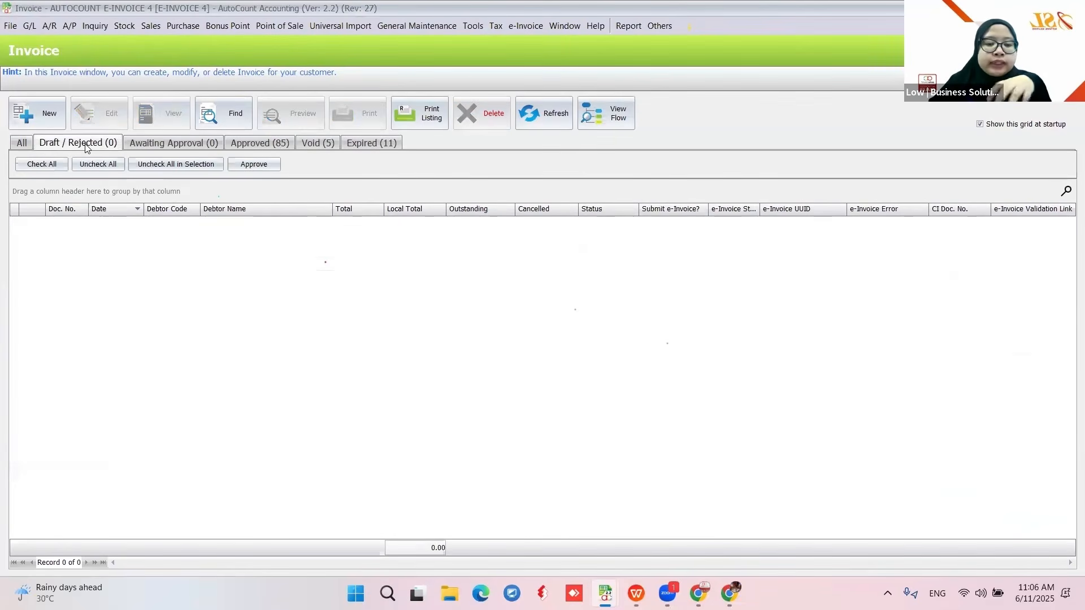
pyautogui.click(169, 143)
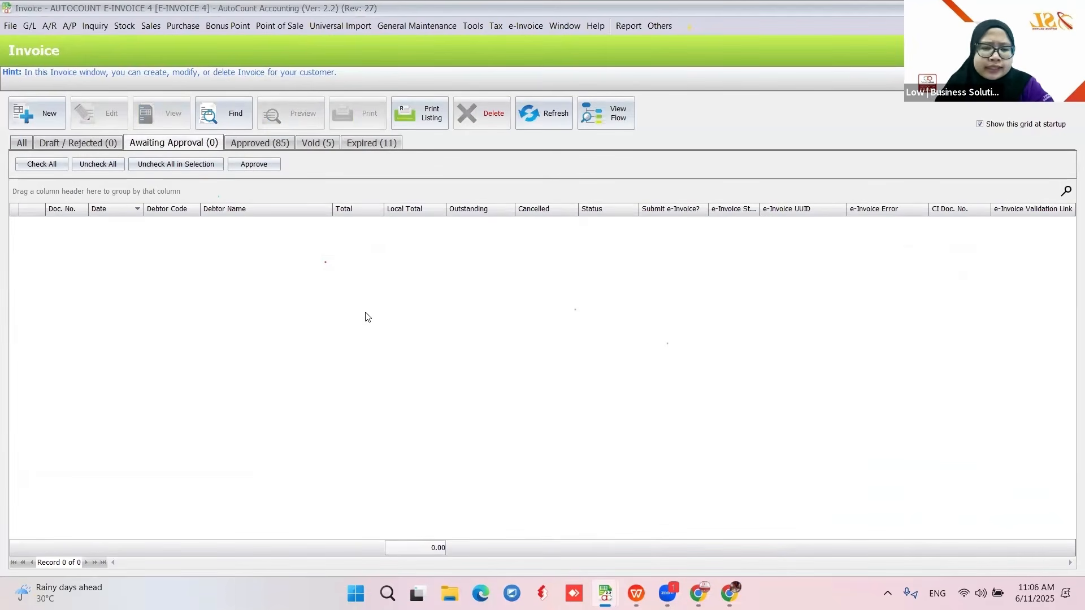
pyautogui.click(360, 143)
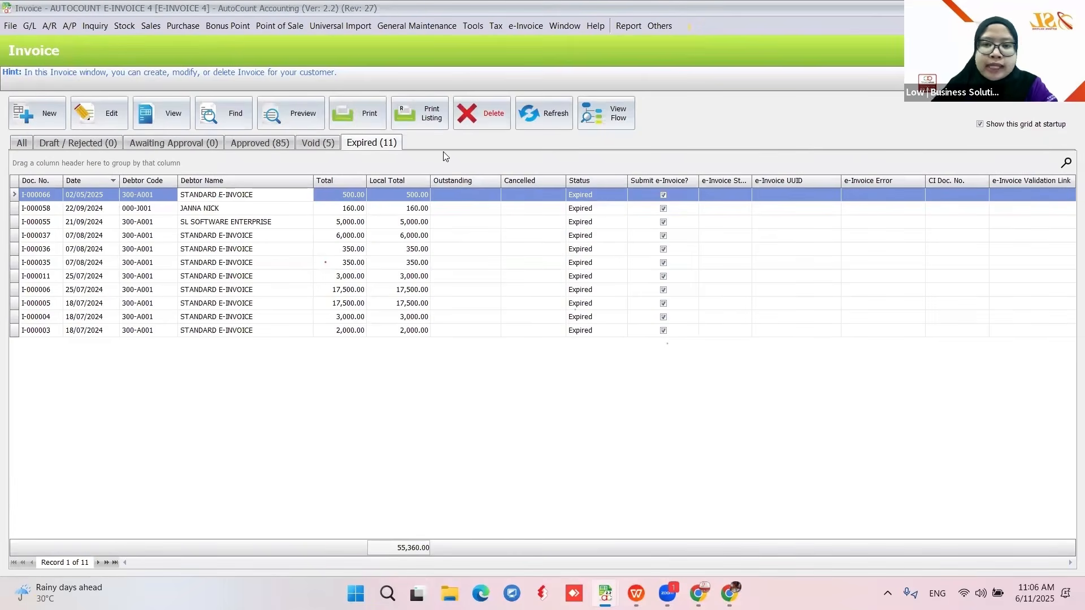
# - Open the Approval Workflow options and tick then untick all document types
pyautogui.click(472, 27)
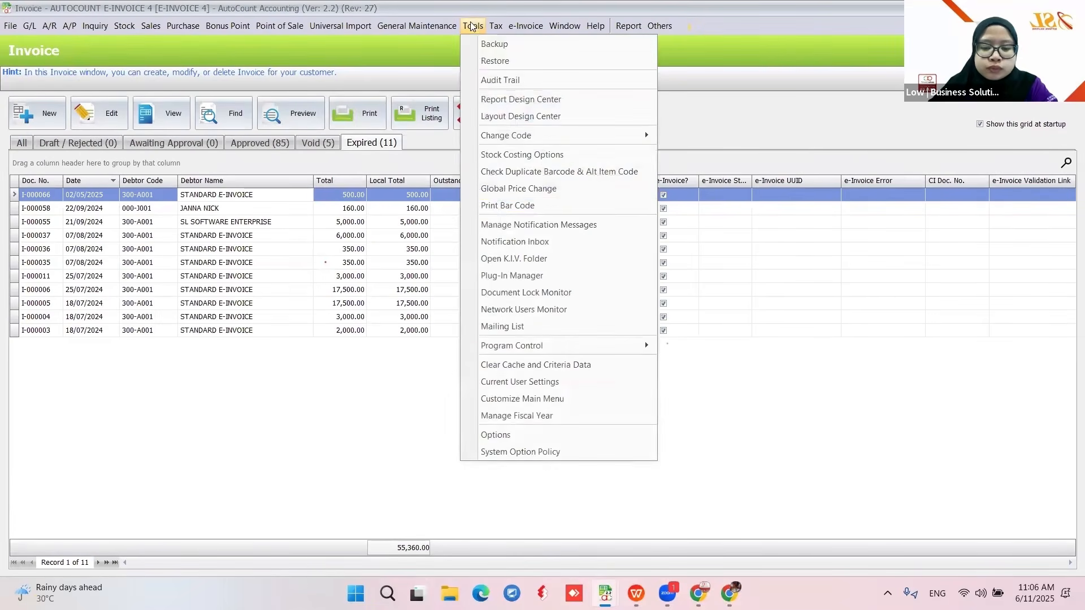
pyautogui.click(510, 440)
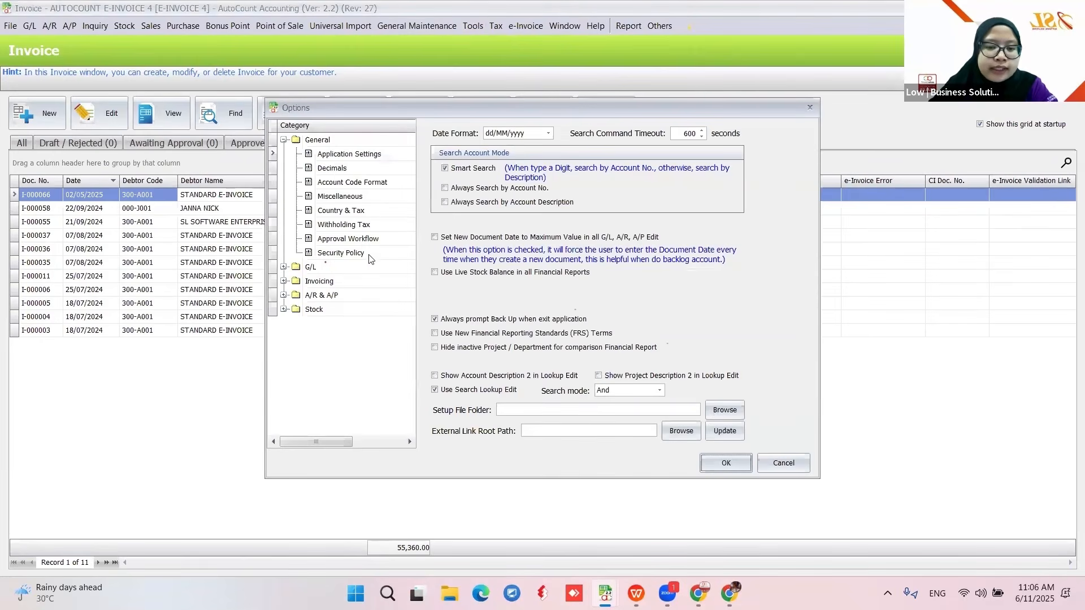
pyautogui.click(358, 241)
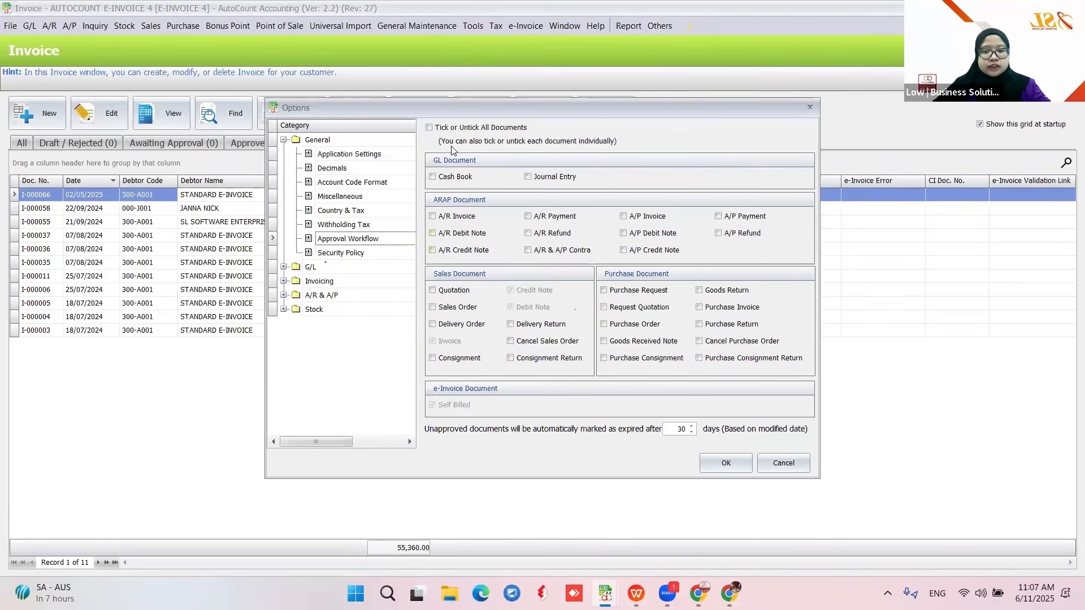
pyautogui.click(429, 128)
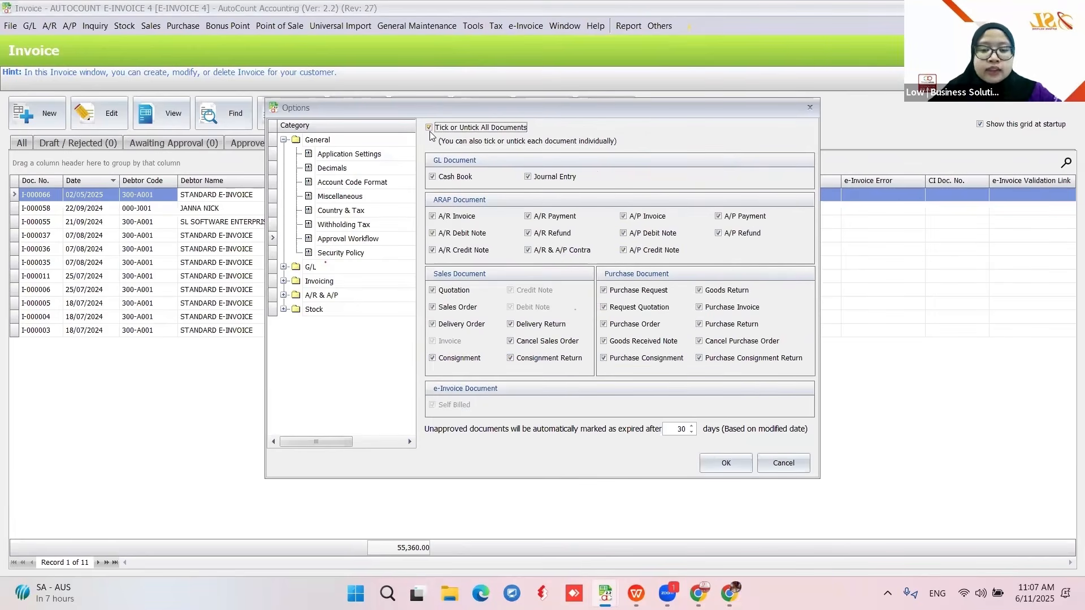
pyautogui.click(429, 128)
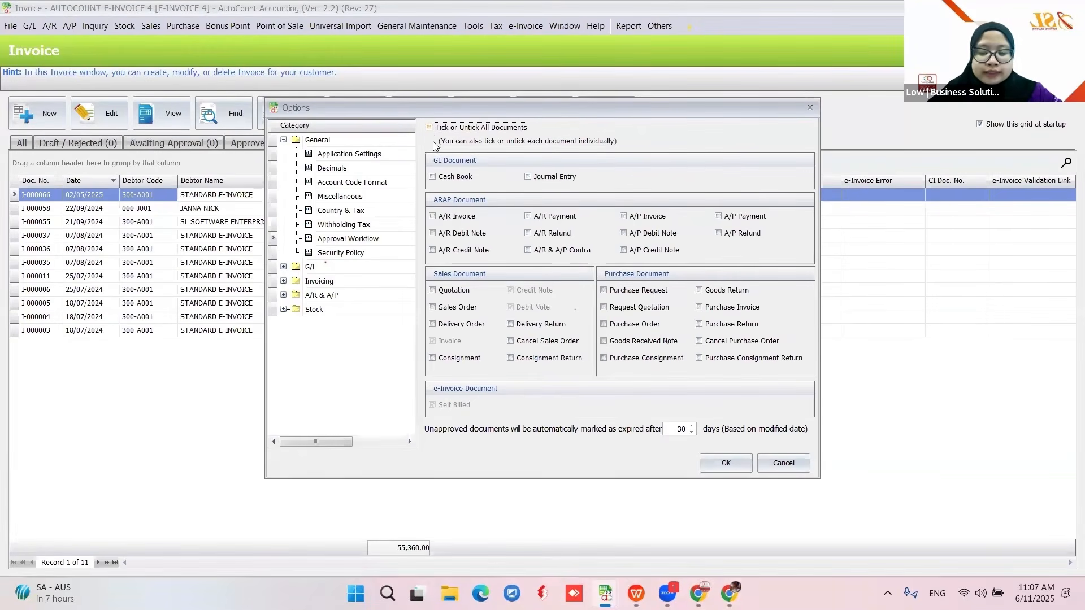
# - Leave Cash Book approval unticked, check the 30-day expiry, and confirm the options
pyautogui.click(476, 177)
pyautogui.doubleClick(527, 177)
pyautogui.click(432, 176)
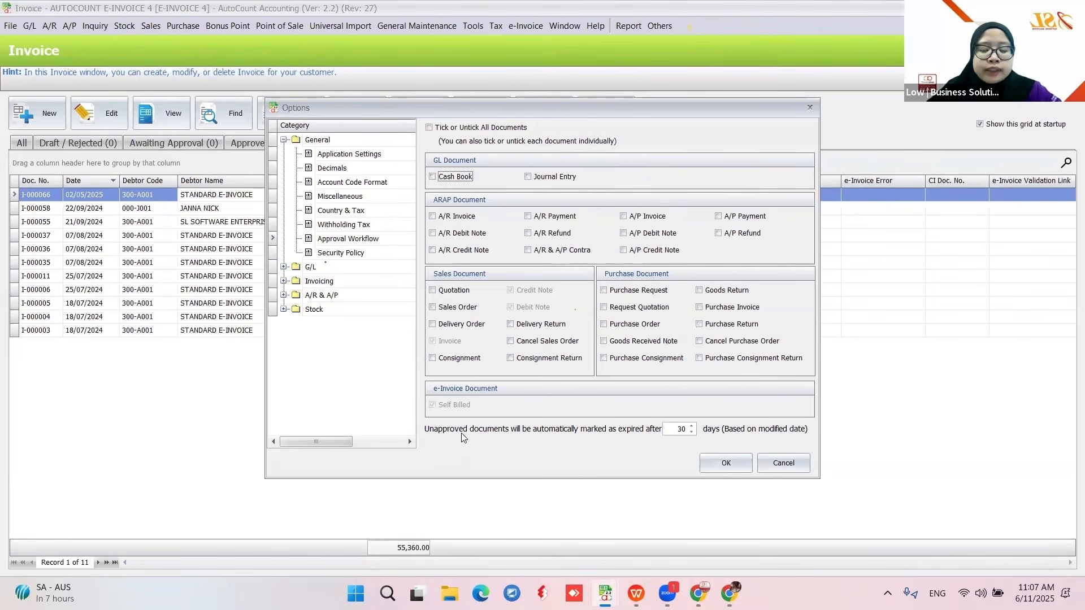
pyautogui.click(683, 429)
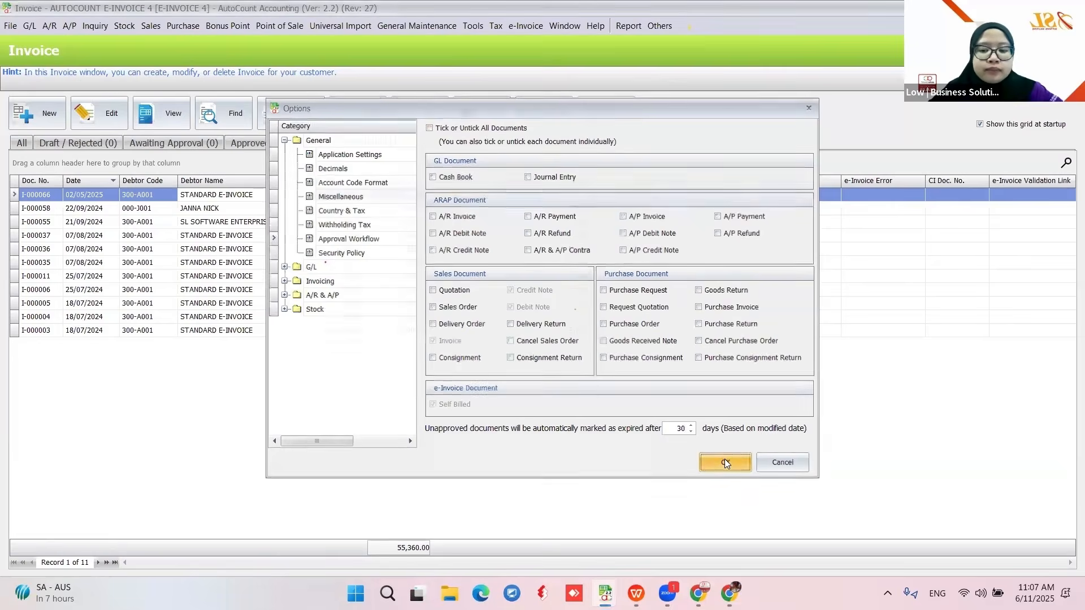
pyautogui.click(725, 460)
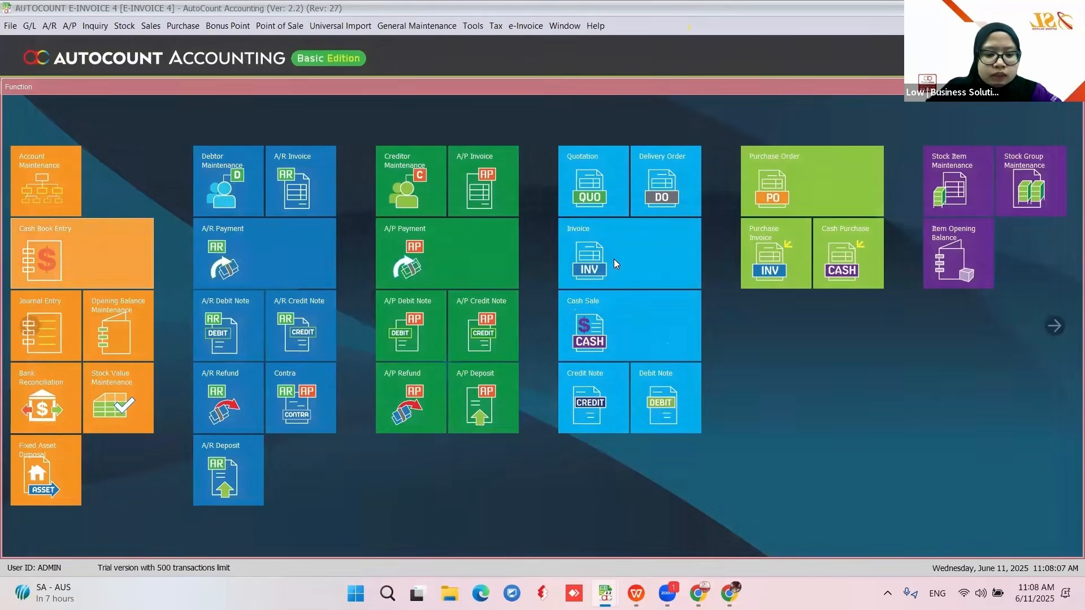
# - Void invoice I-000103 with cancellation reason INCORRECT ITEM and close its view window
pyautogui.click(614, 259)
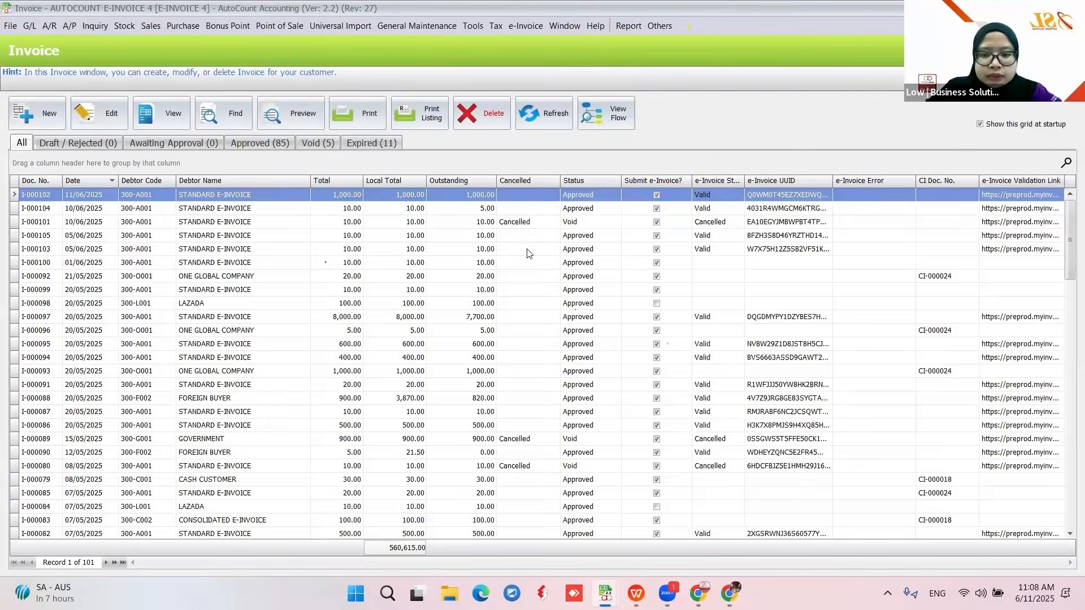
pyautogui.click(66, 251)
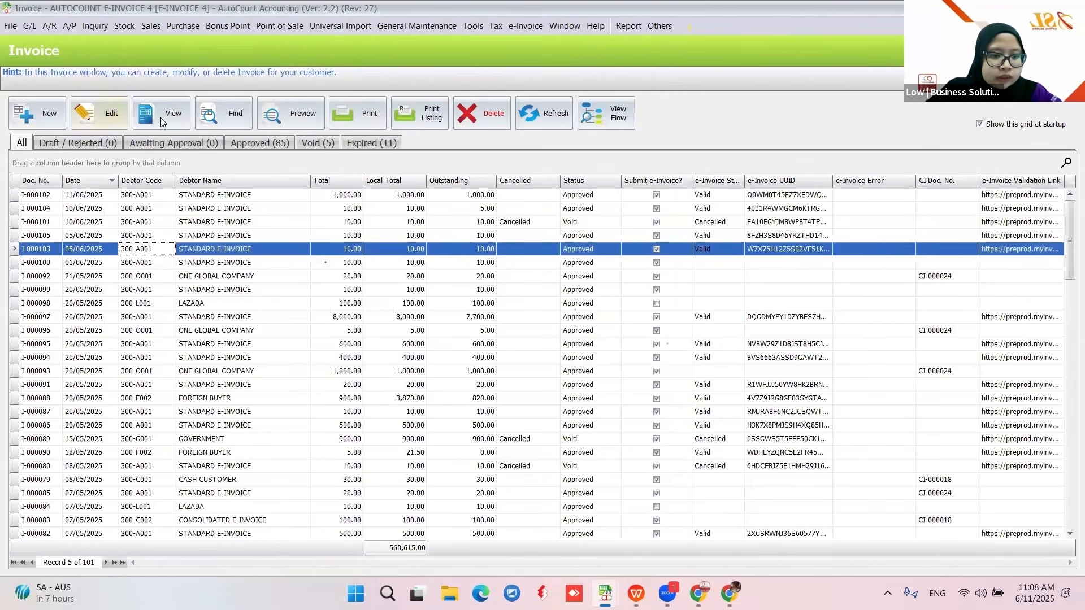
pyautogui.click(147, 124)
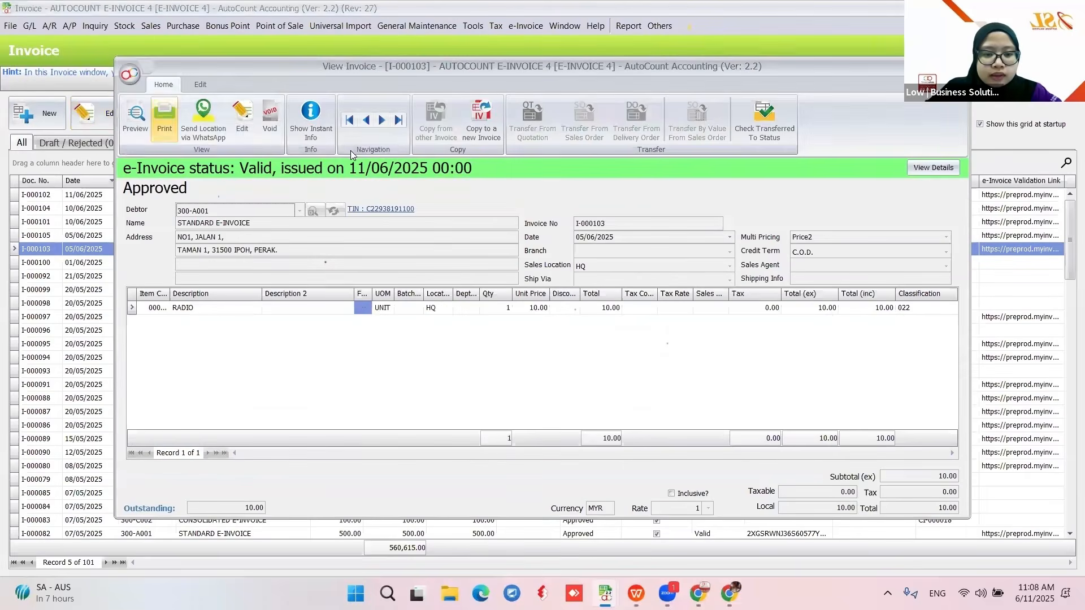
pyautogui.click(272, 130)
pyautogui.click(529, 314)
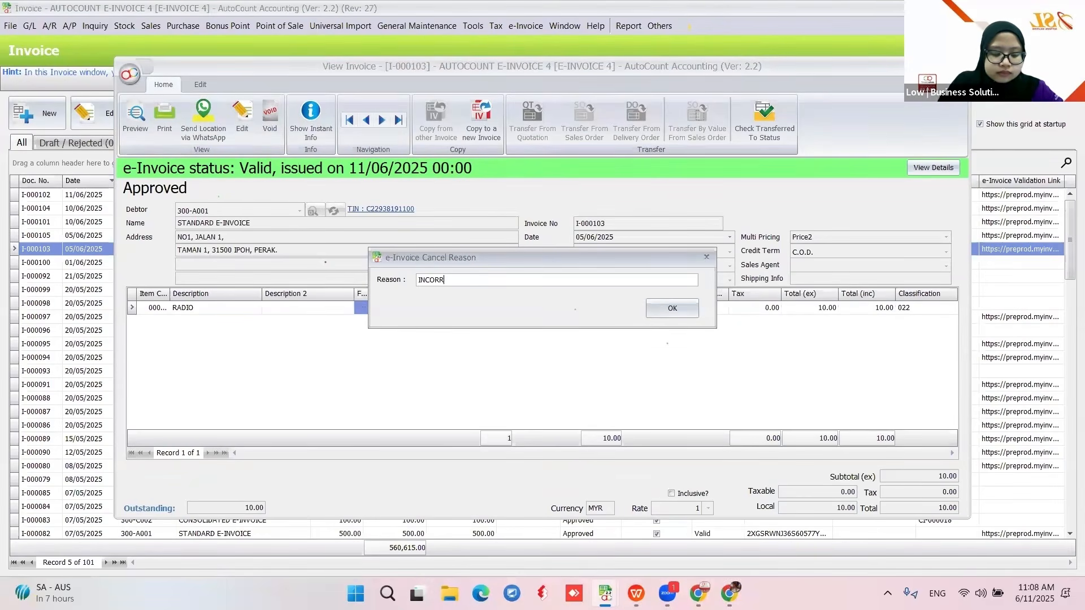
pyautogui.write('INCORRECT ITEM')
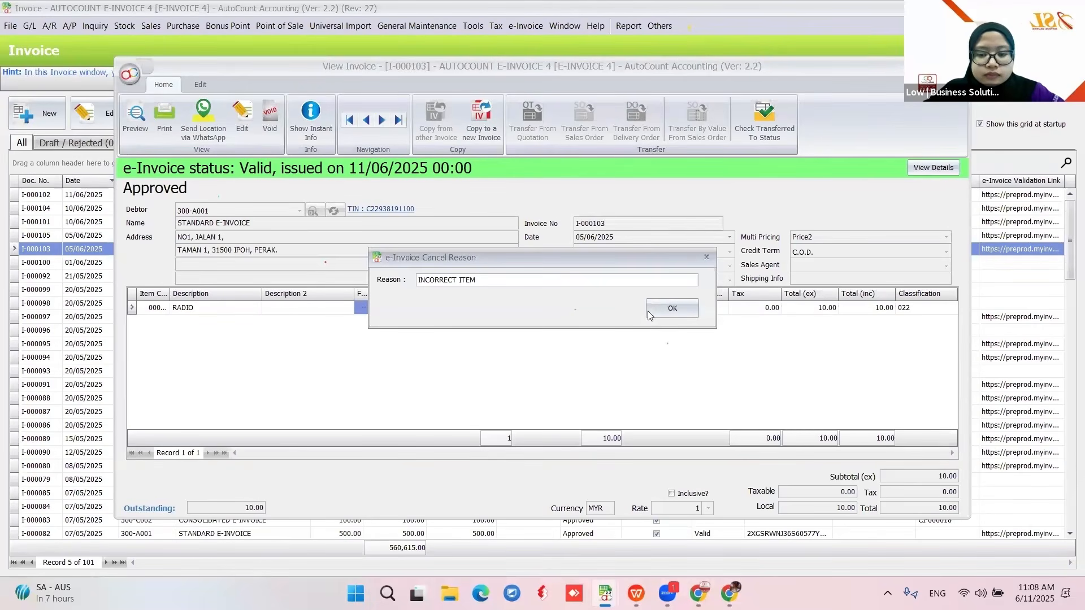
pyautogui.click(651, 310)
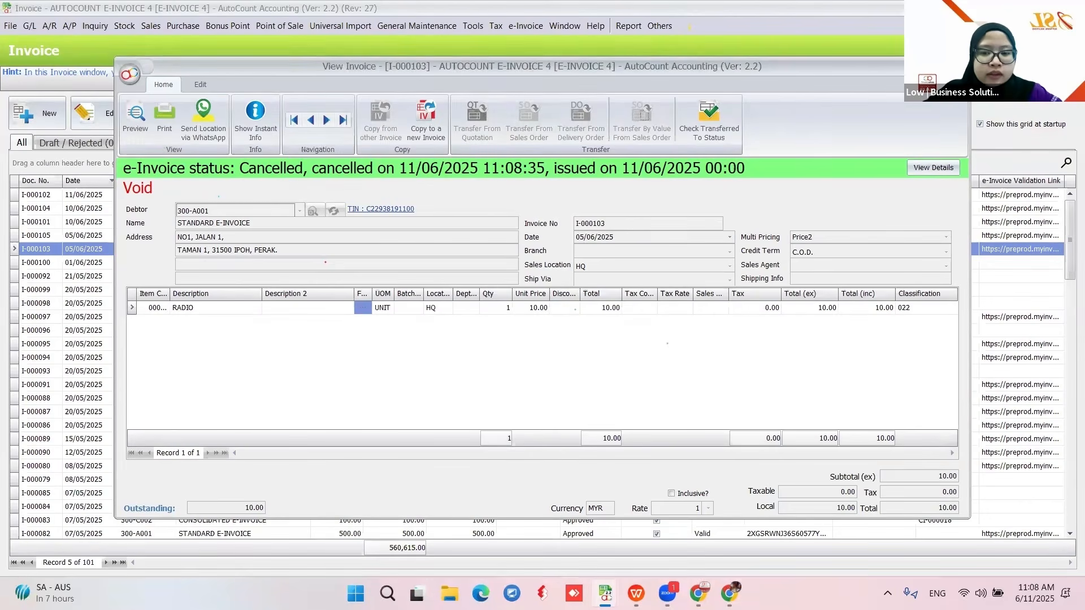
pyautogui.click(959, 65)
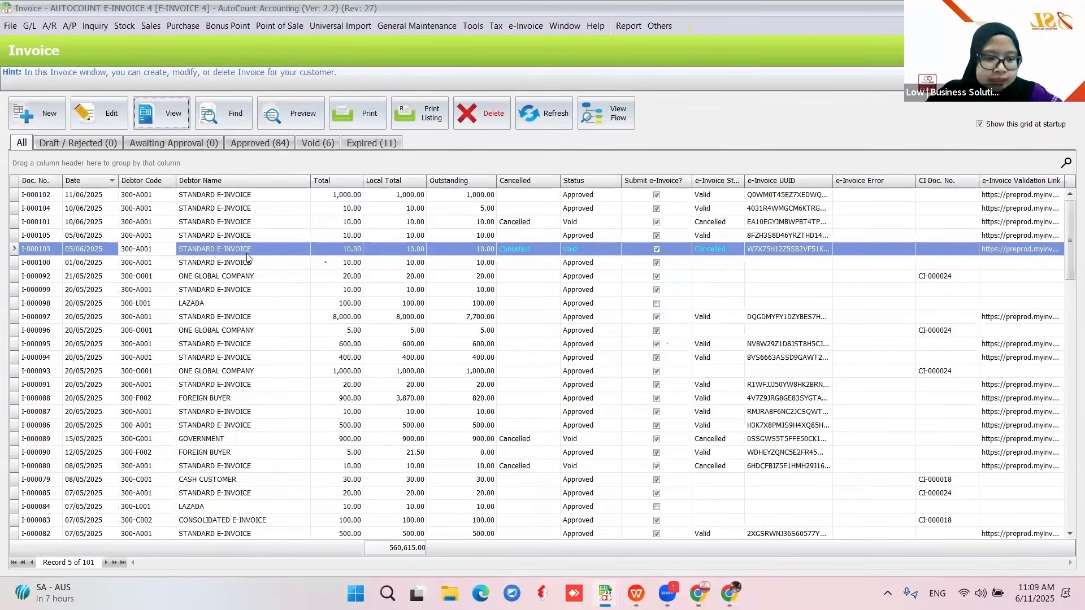
# - Check invoice I-000105's actions, then start a new credit note from the Credit Note list
pyautogui.click(205, 237)
pyautogui.rightClick(205, 239)
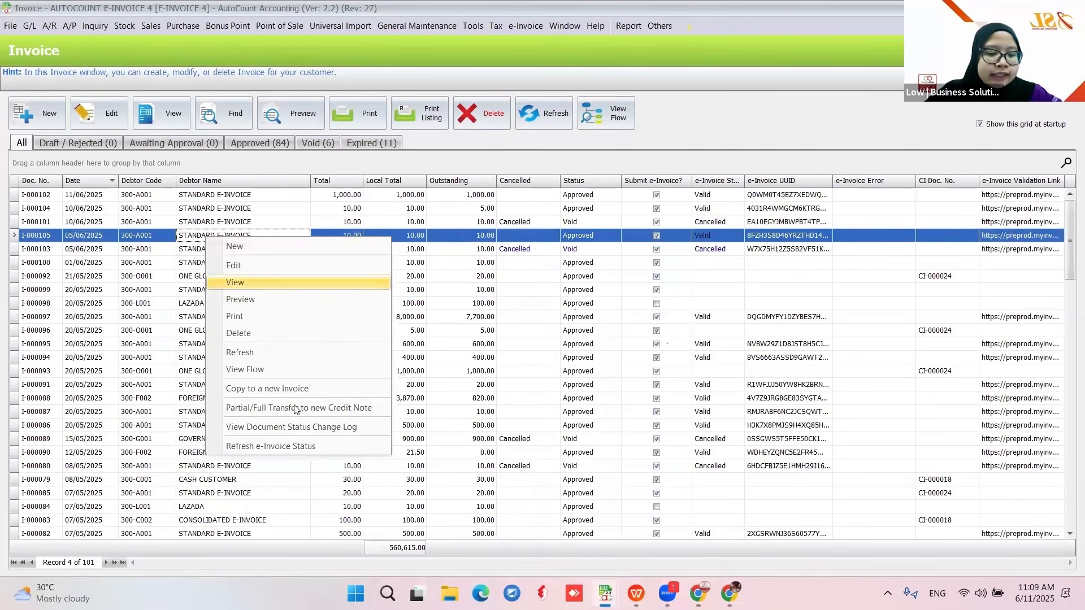
pyautogui.click(670, 164)
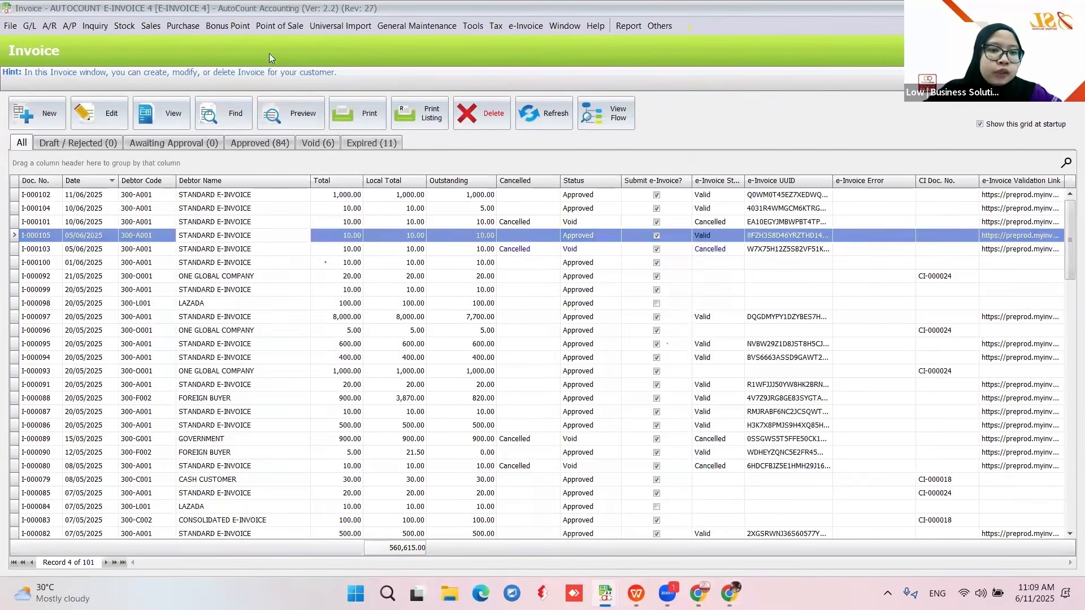
pyautogui.click(151, 26)
pyautogui.click(170, 130)
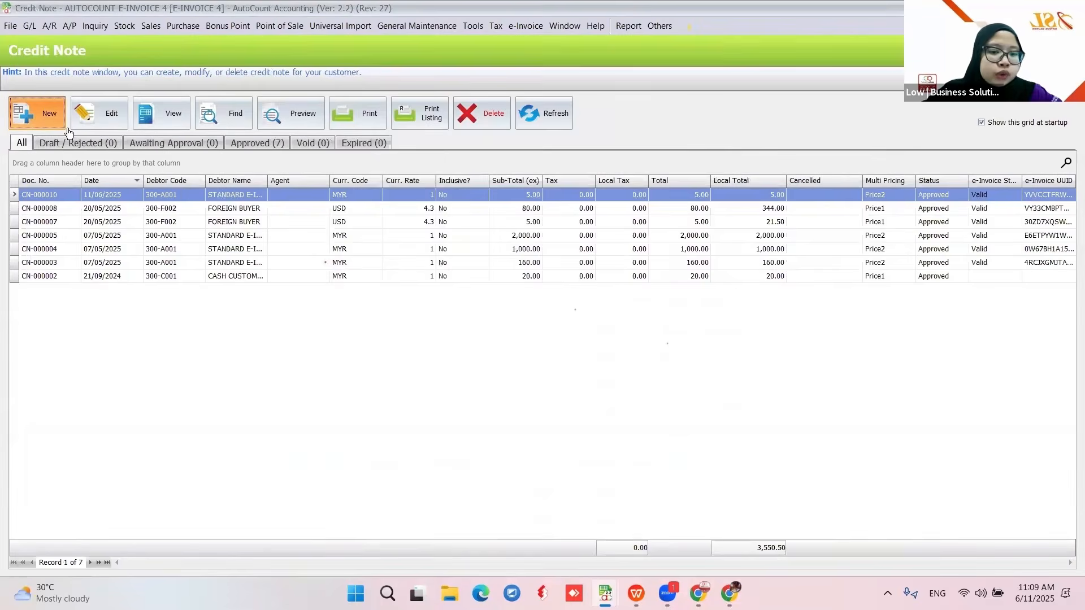
pyautogui.click(55, 126)
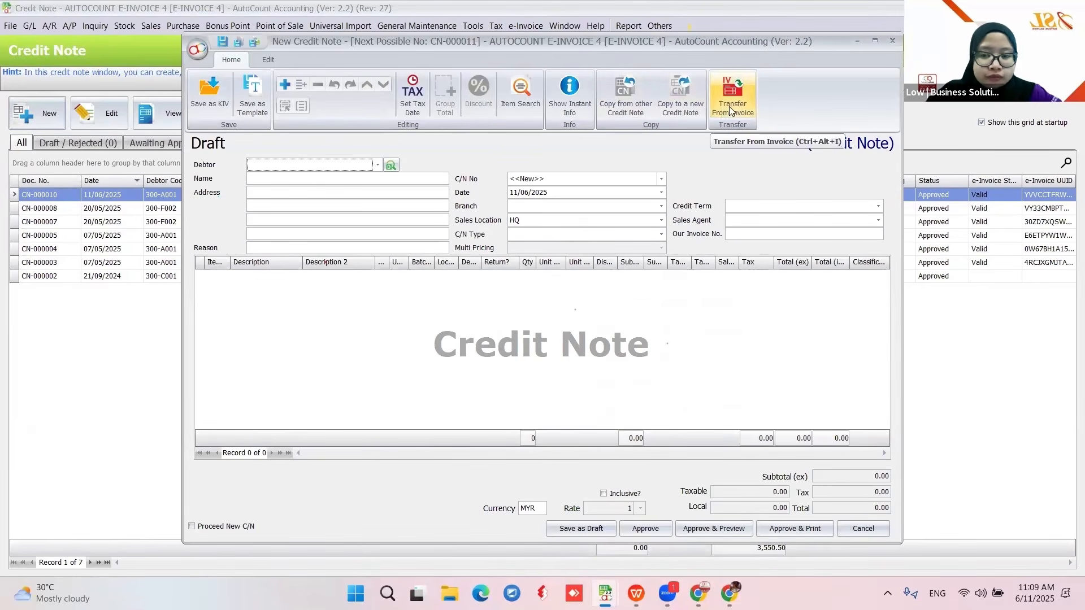
# - Set debtor 300-A001 STANDARD E-INVOICE and transfer items from invoices I-000102 and I-000105
pyautogui.click(378, 165)
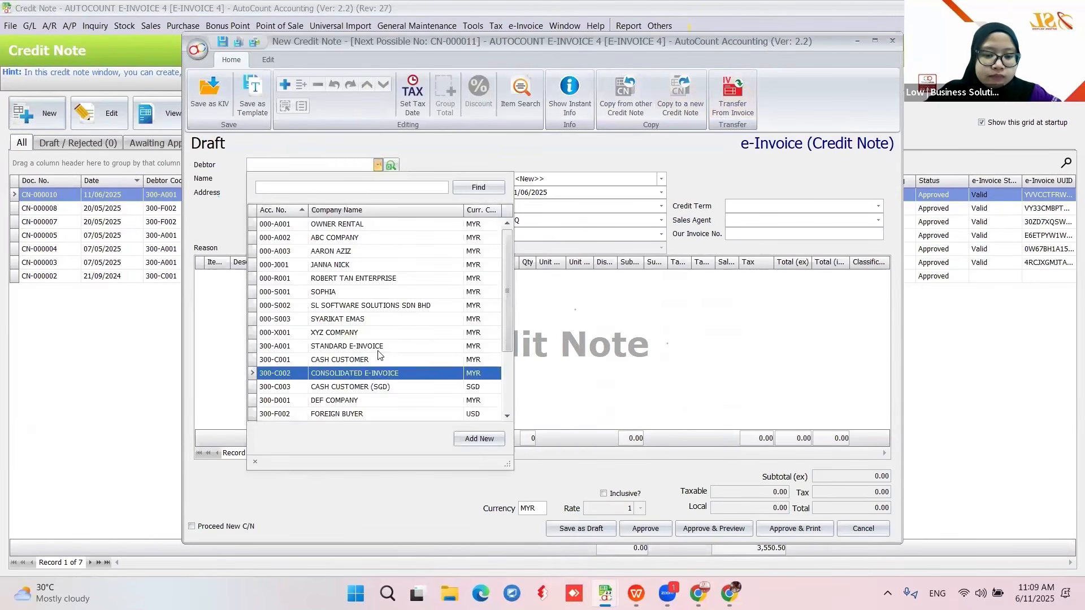
pyautogui.click(361, 346)
pyautogui.click(733, 95)
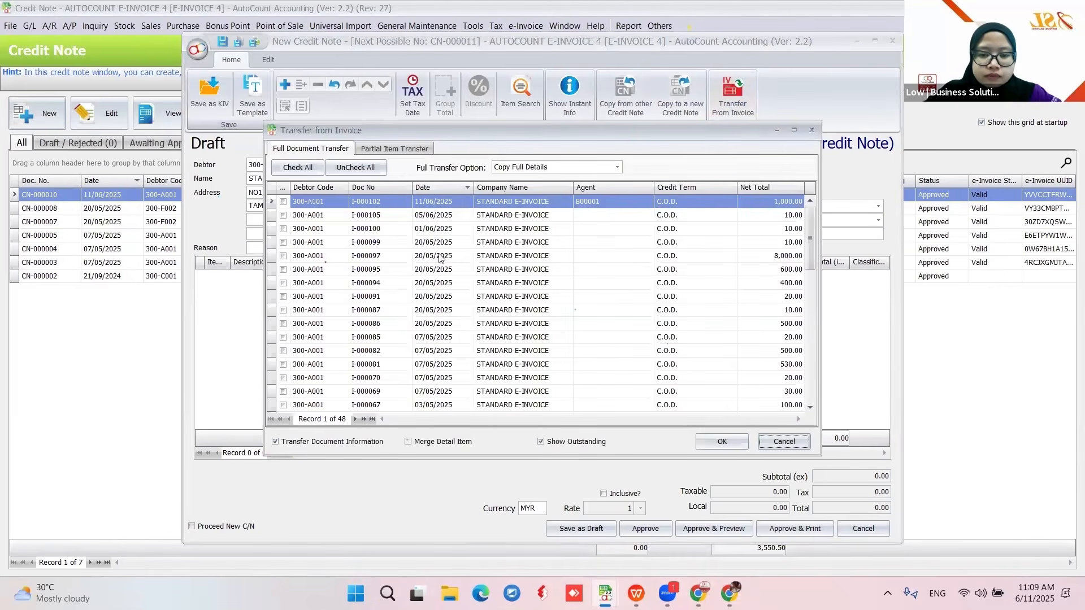
pyautogui.click(283, 202)
pyautogui.click(283, 215)
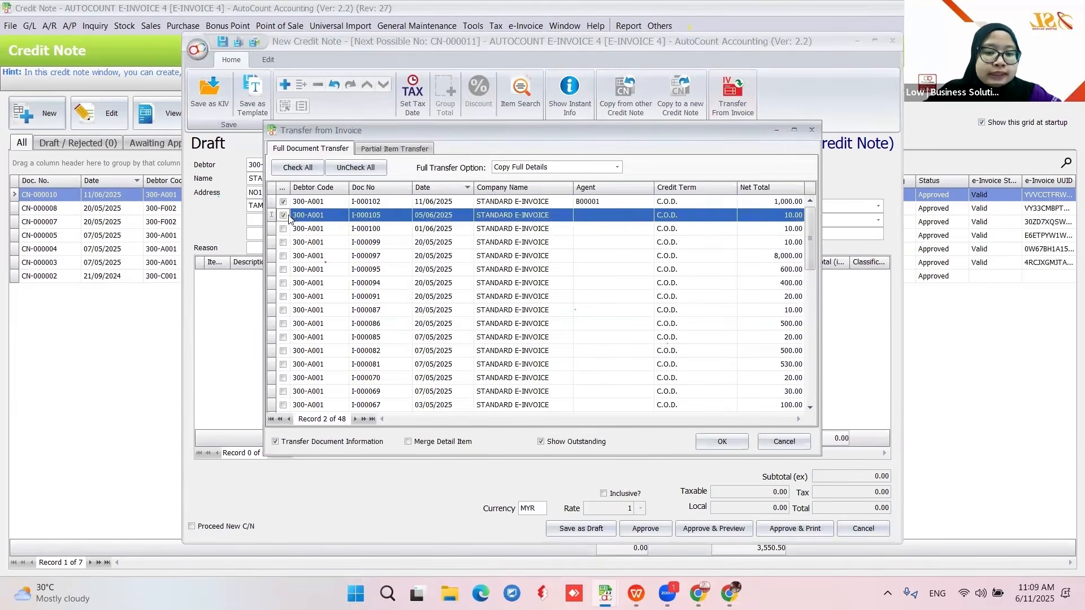
pyautogui.click(729, 437)
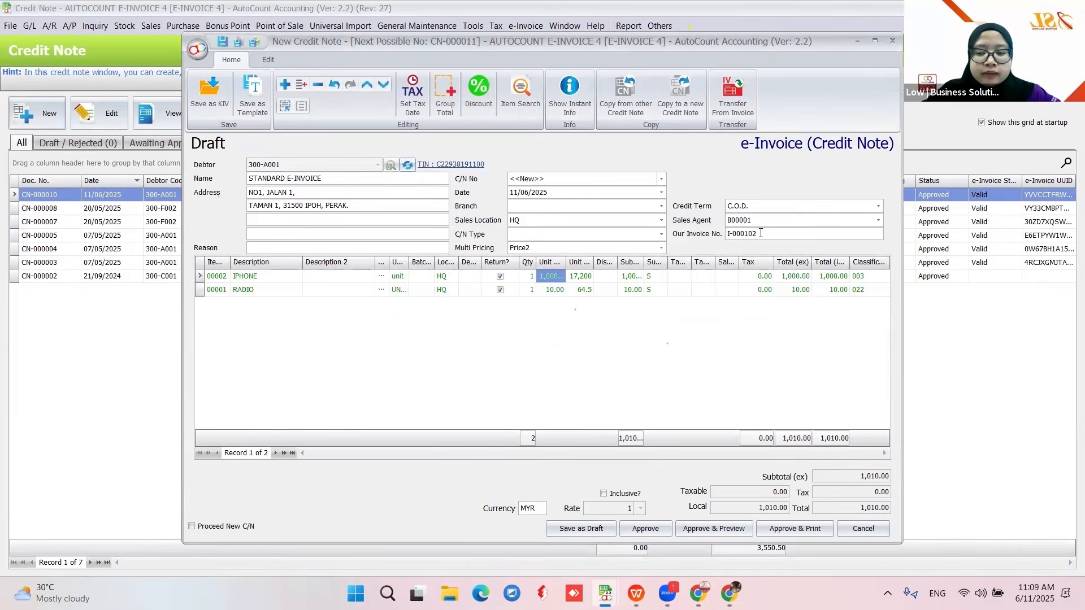
# - Add a comma after I-000102 in the invoice number, then discard the credit note unsaved
pyautogui.click(761, 234)
pyautogui.write(',')
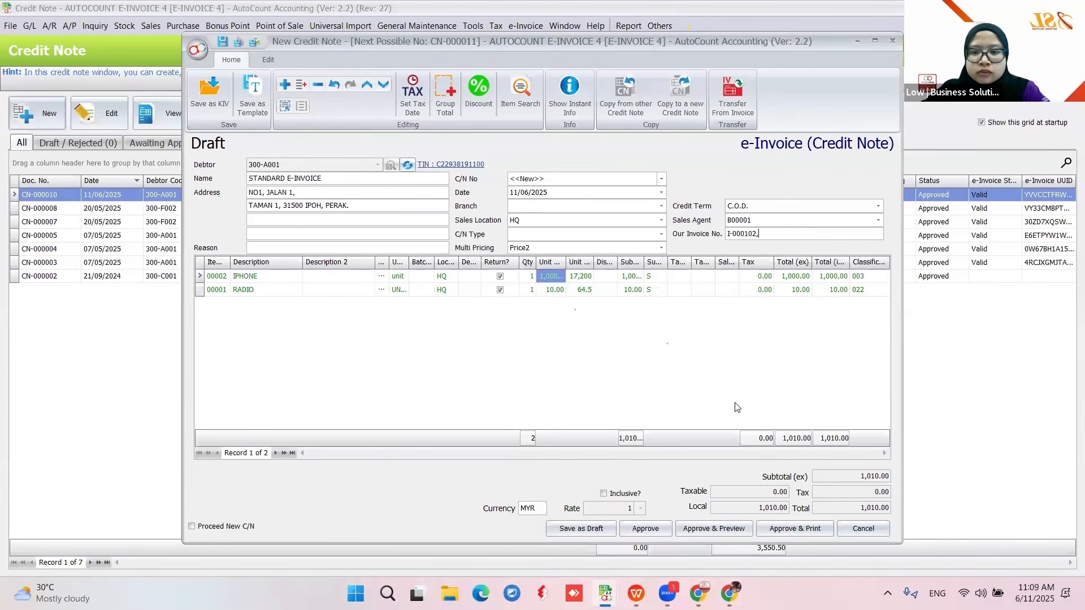
pyautogui.click(851, 529)
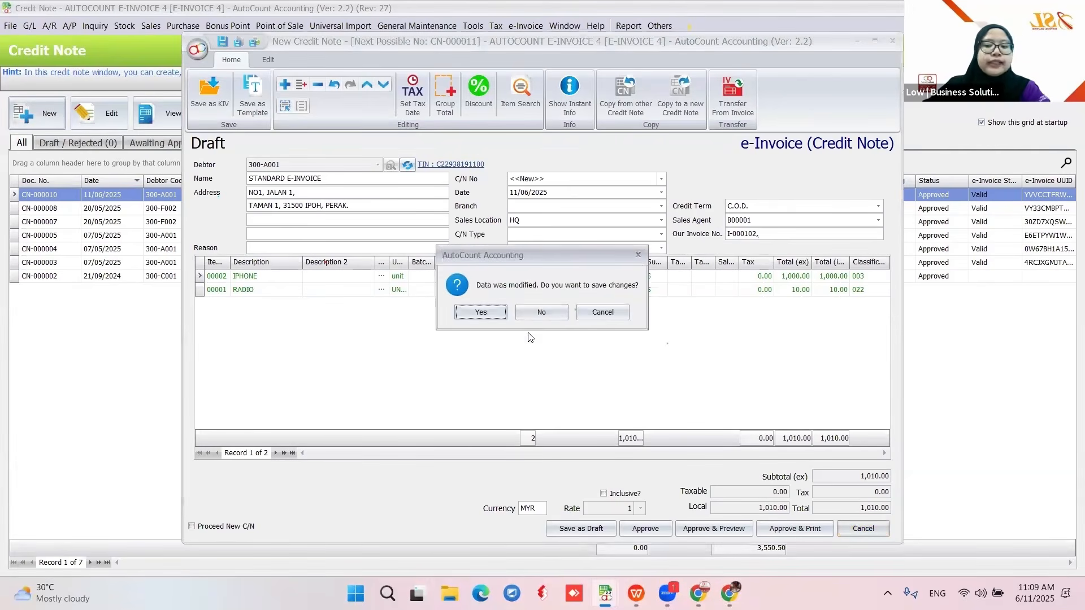
pyautogui.click(544, 312)
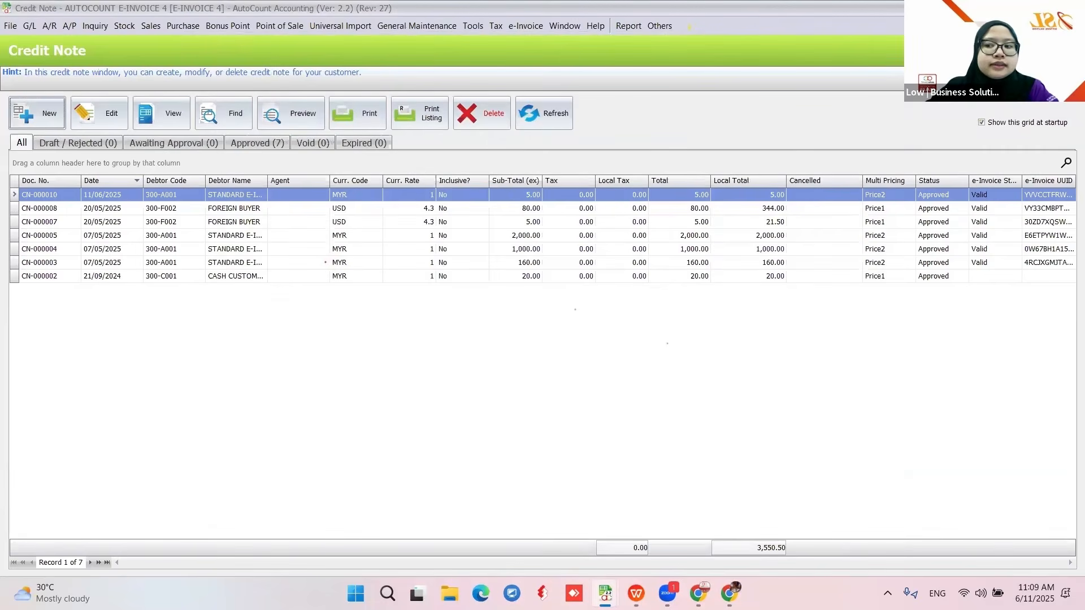
# - Close the credit note list, view the e-Invoice configuration, and exit without changes
pyautogui.press('Escape')
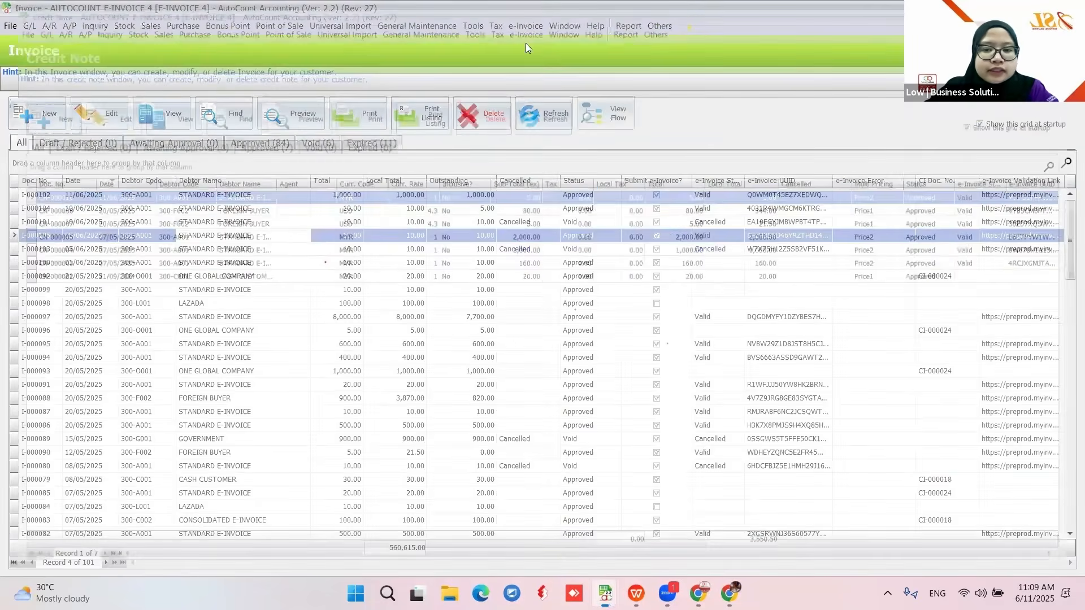
pyautogui.click(403, 260)
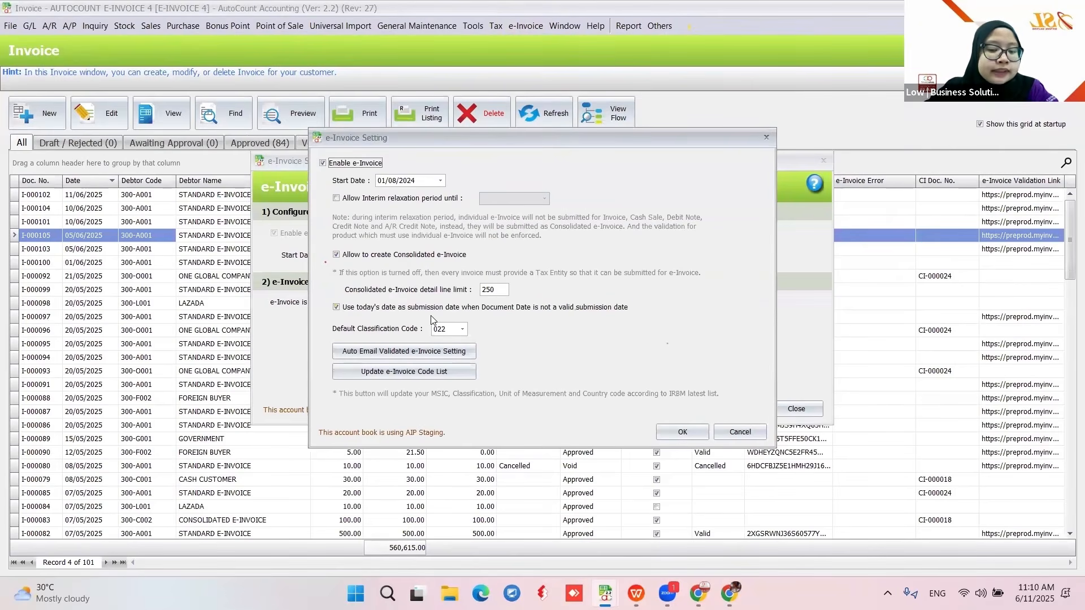
pyautogui.click(720, 432)
pyautogui.click(796, 409)
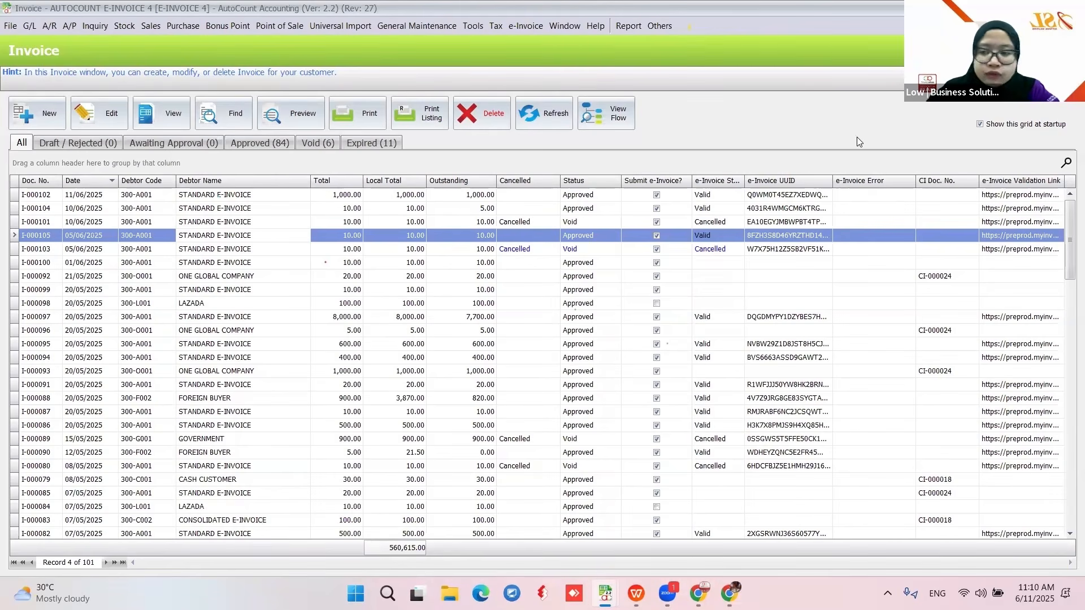
# - Start a new invoice for STANDARD E-INVOICE dated 06/06/2025
pyautogui.click(34, 123)
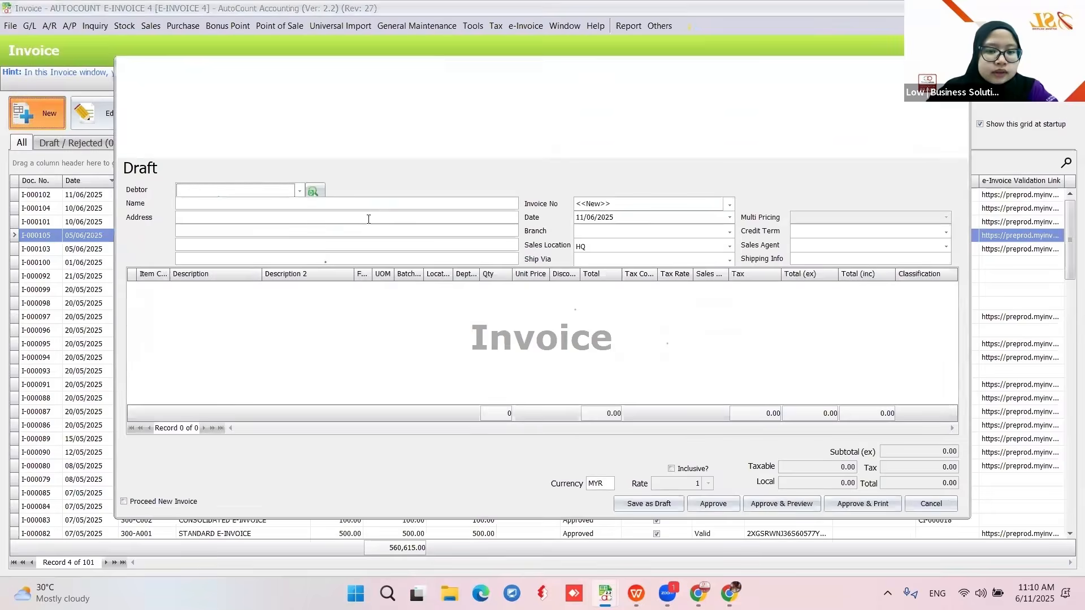
pyautogui.click(299, 191)
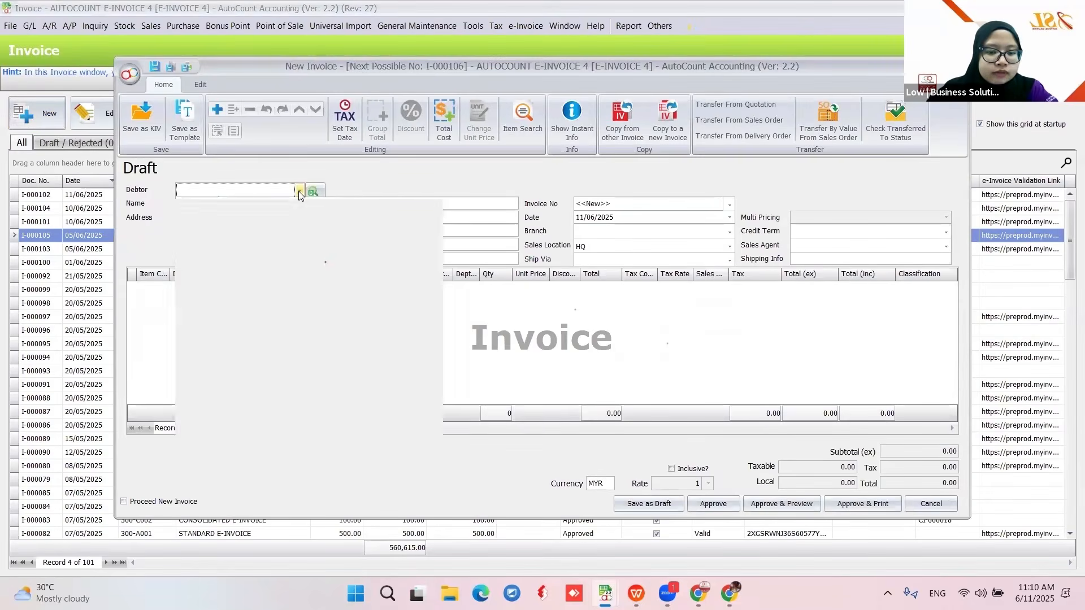
pyautogui.scroll(-1, 299, 388)
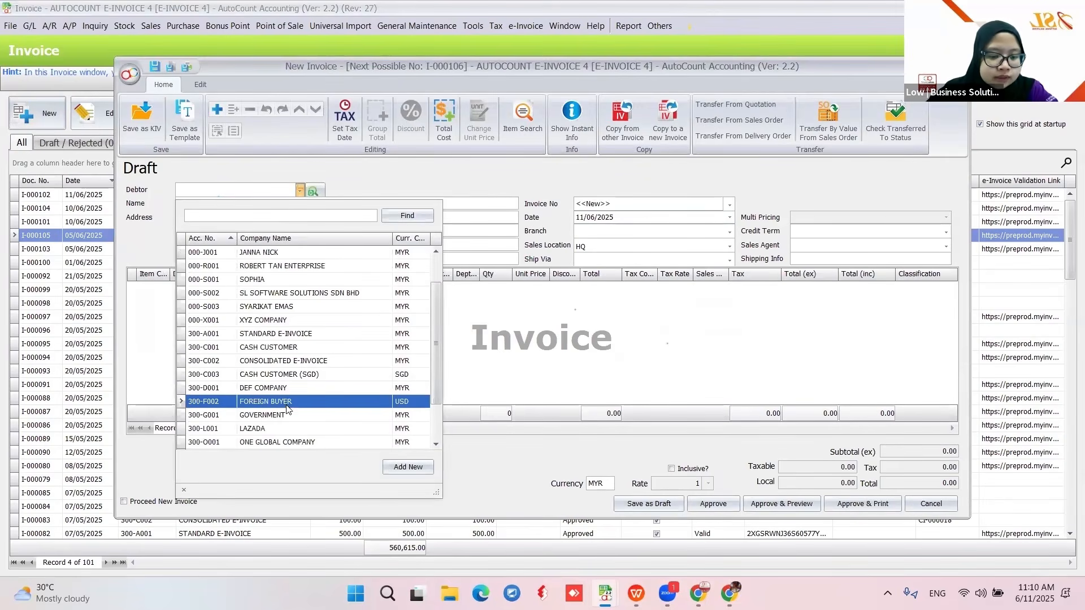
pyautogui.click(288, 337)
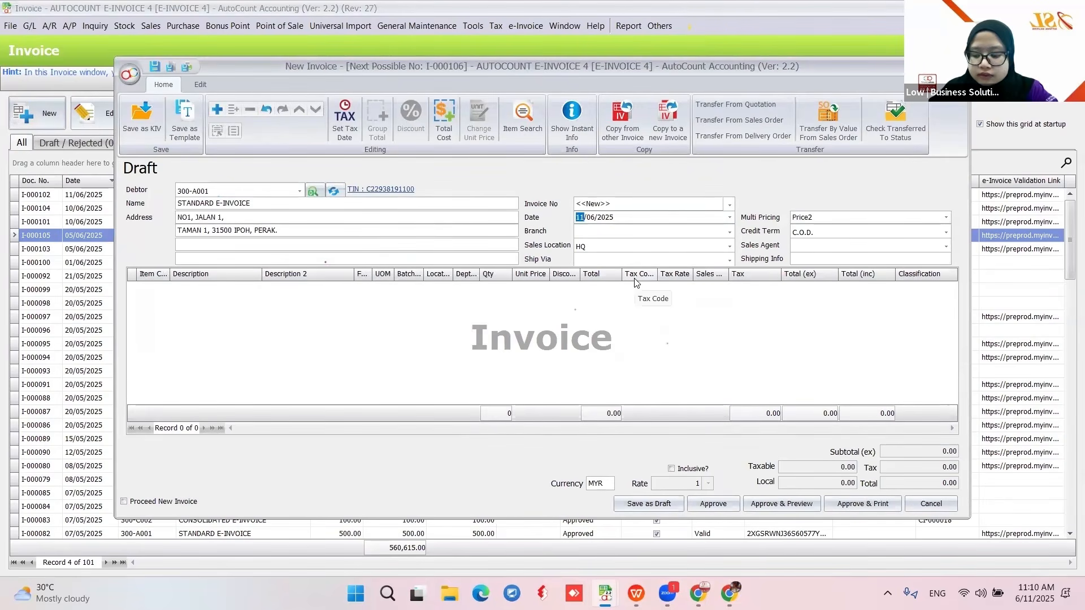
pyautogui.write('06')
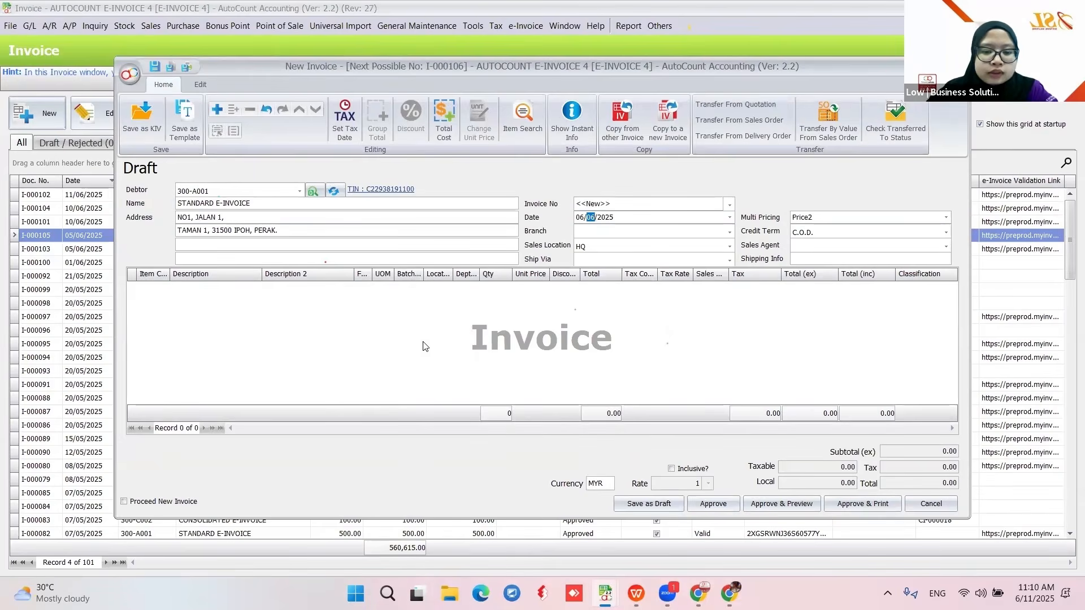
# - Add one ACCESSORY SAMSUNG 1 line at unit price 12.00
pyautogui.click(163, 291)
pyautogui.click(164, 288)
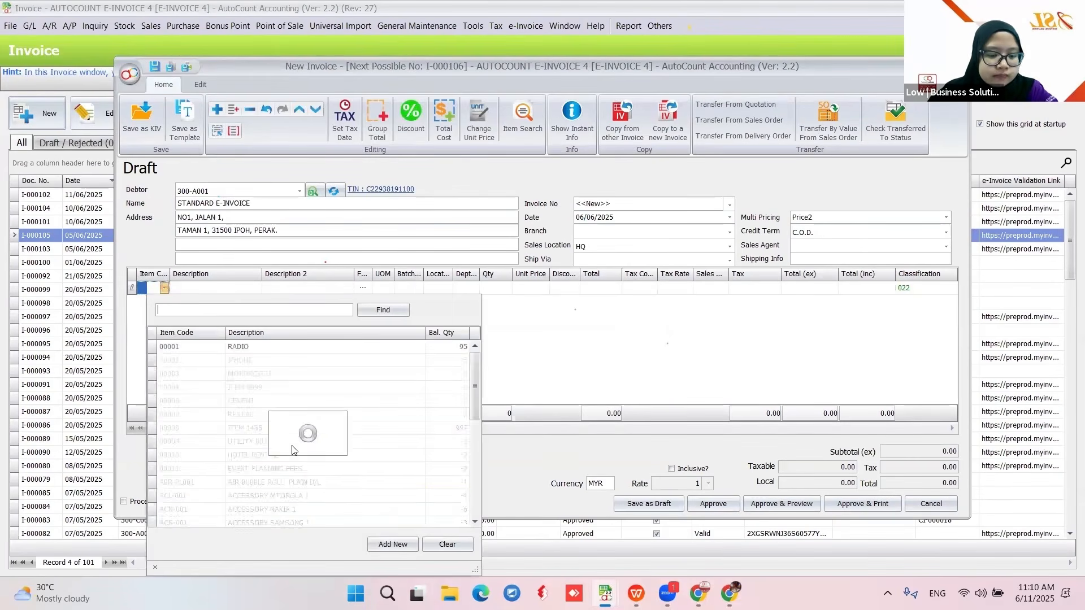
pyautogui.click(271, 523)
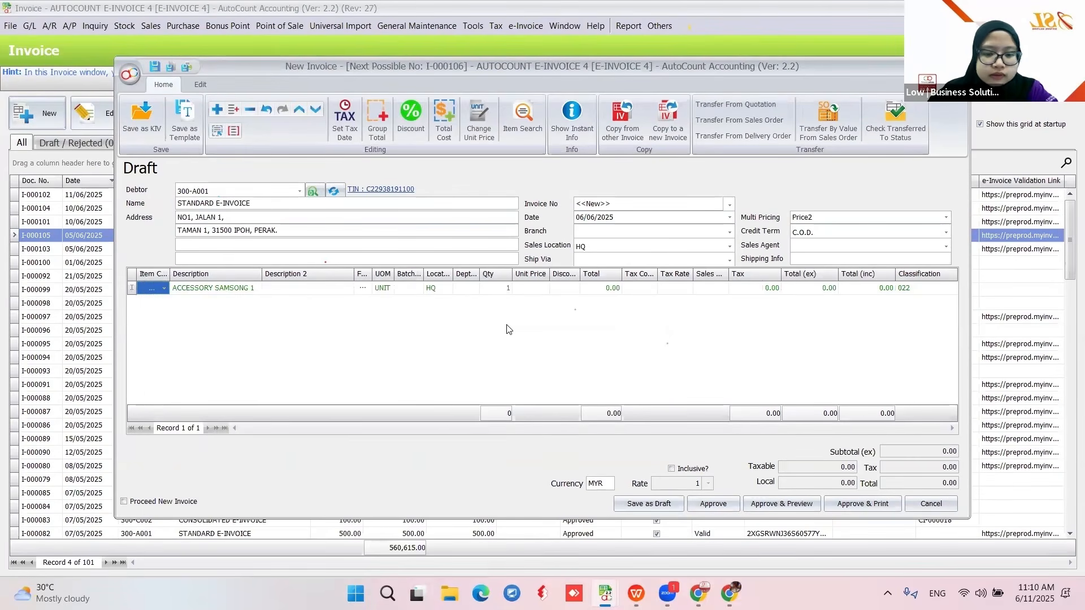
pyautogui.click(537, 288)
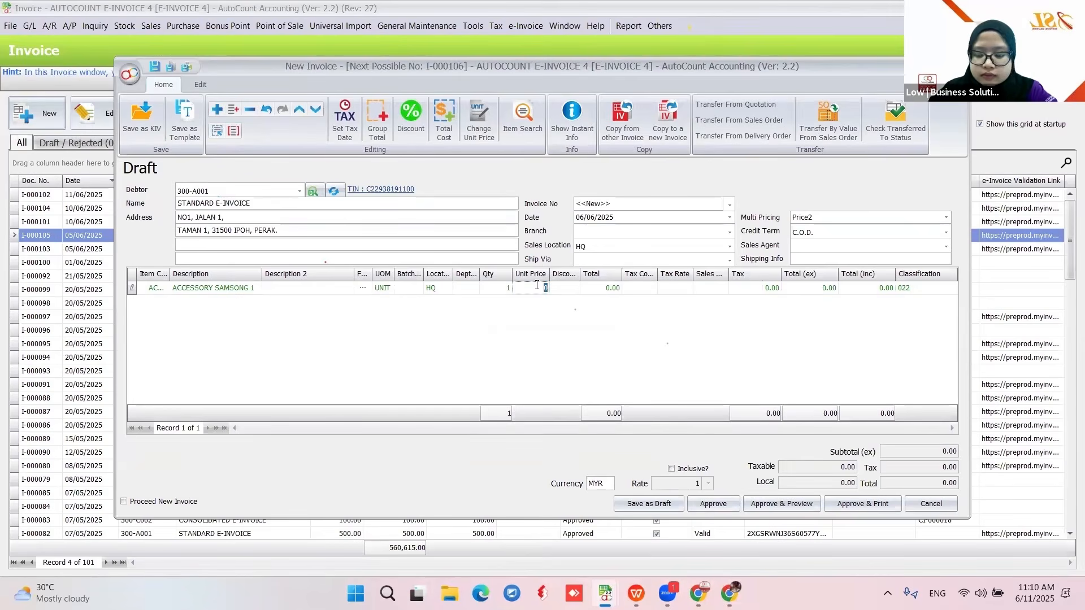
pyautogui.click(558, 316)
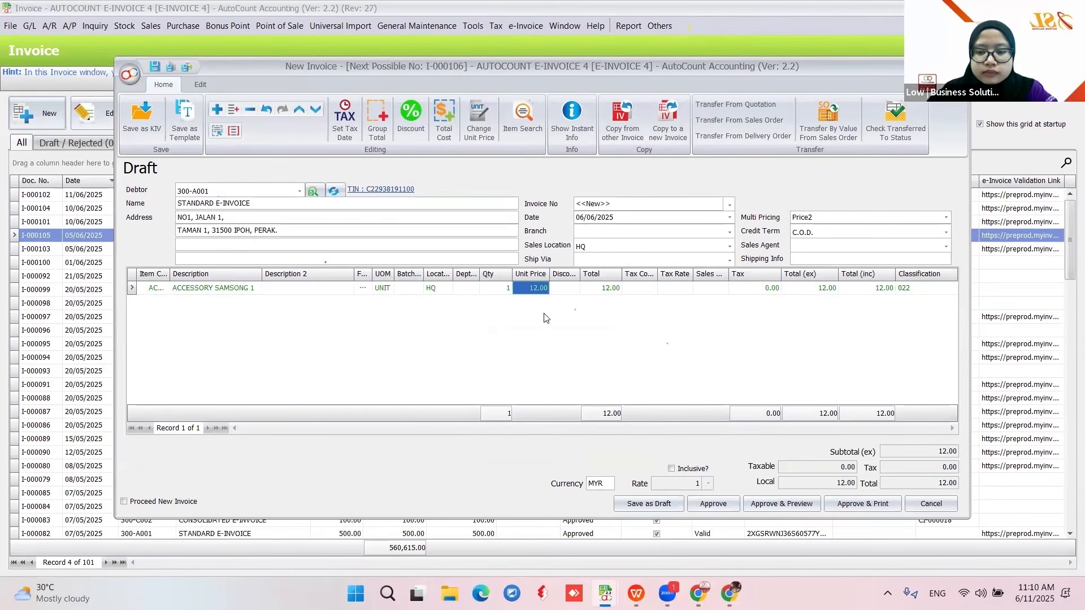
# - Approve invoice I-000106 and refresh the invoice list
pyautogui.click(716, 509)
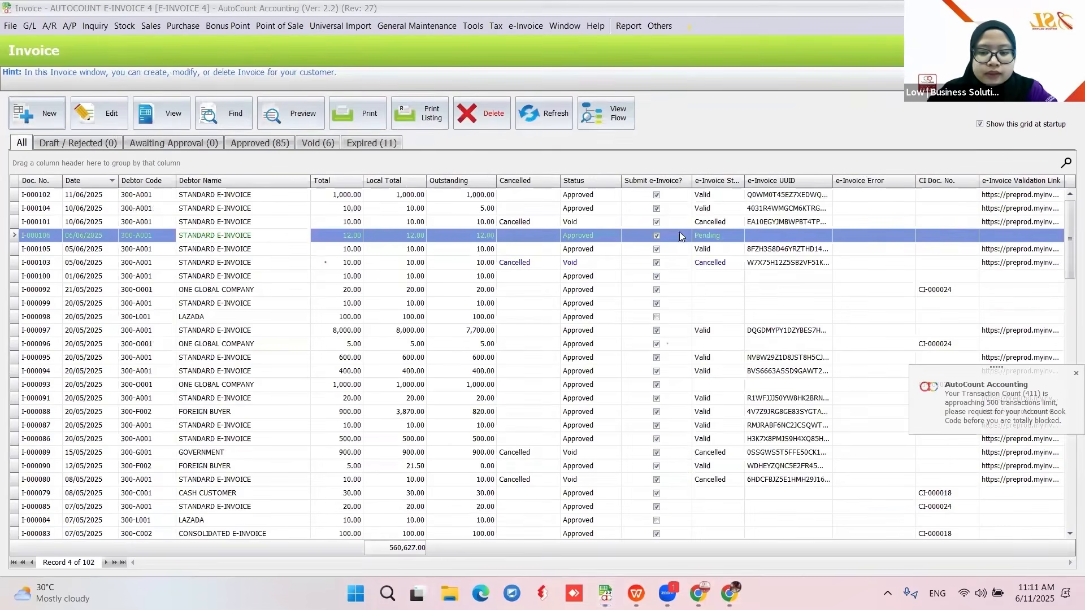
pyautogui.click(551, 114)
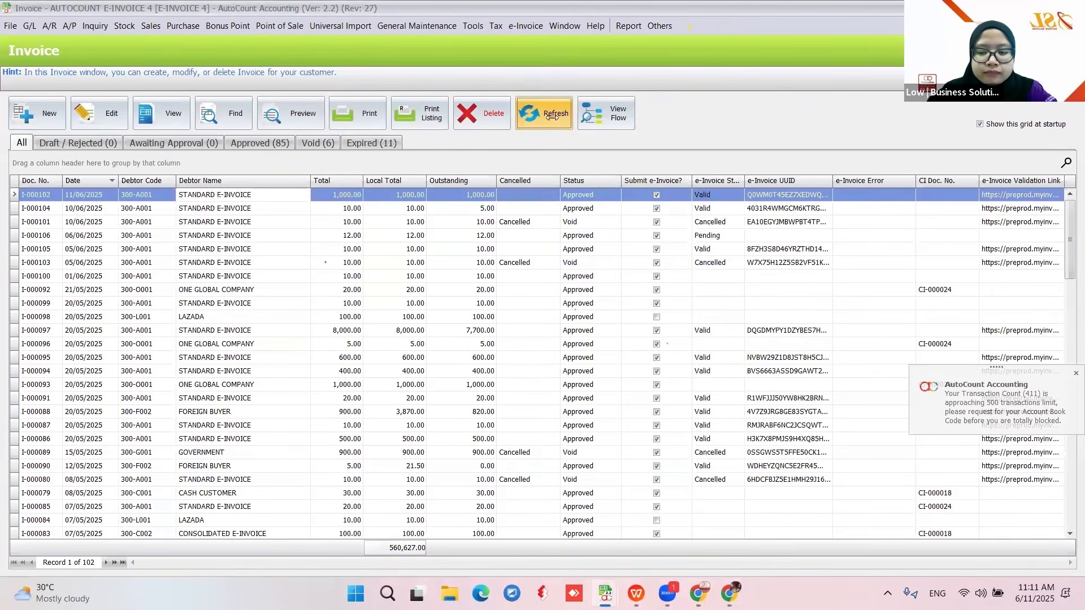
pyautogui.click(551, 115)
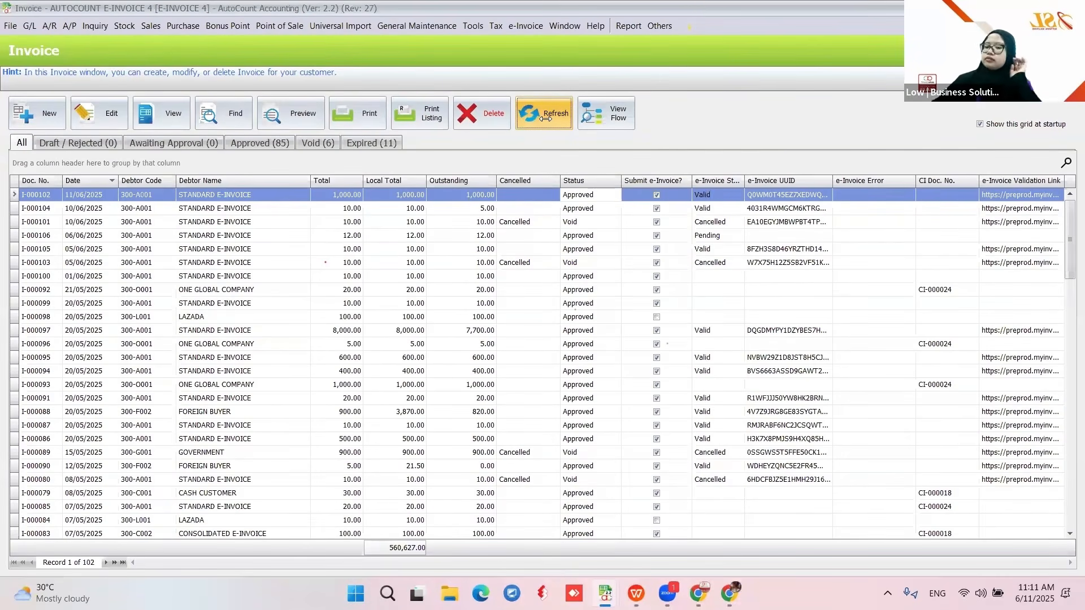
pyautogui.click(545, 116)
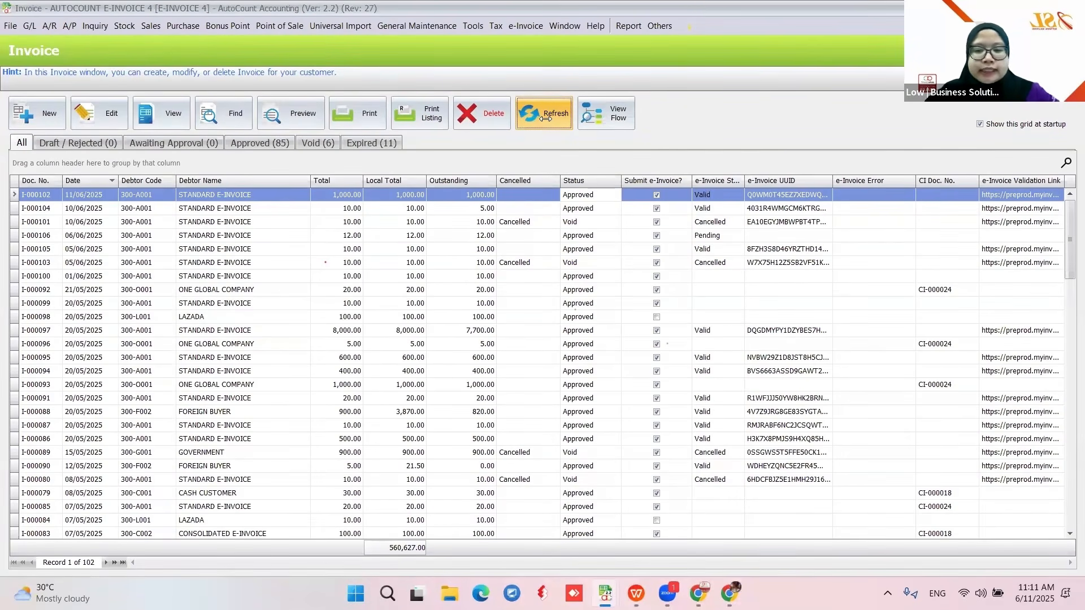
# - Untick 'Use today's date as submission date' in the e-Invoice settings
pyautogui.click(474, 26)
pyautogui.click(494, 26)
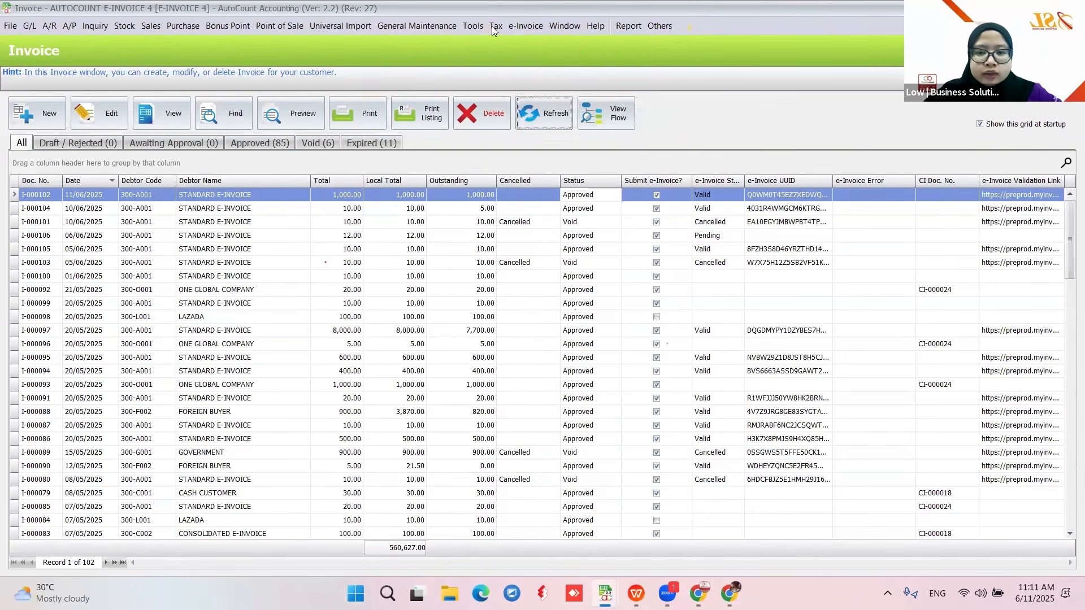
pyautogui.click(521, 44)
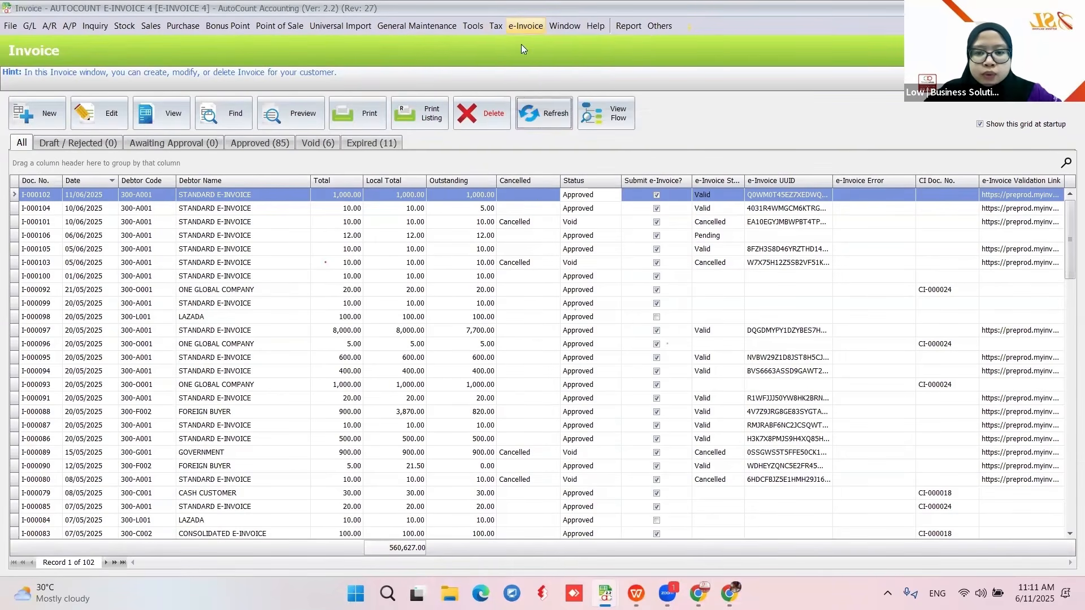
pyautogui.click(412, 255)
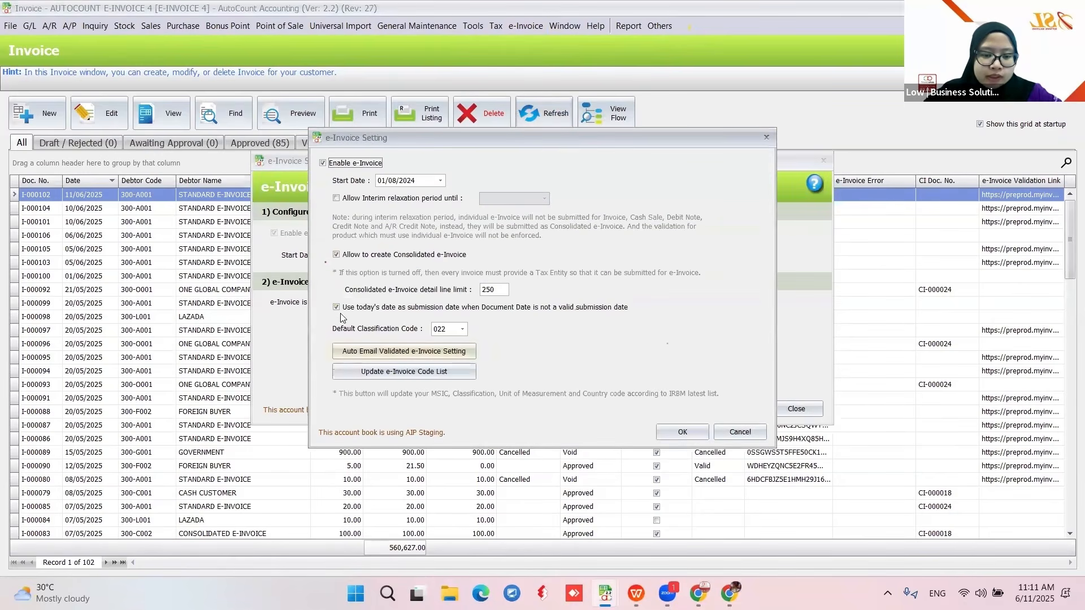
pyautogui.click(337, 308)
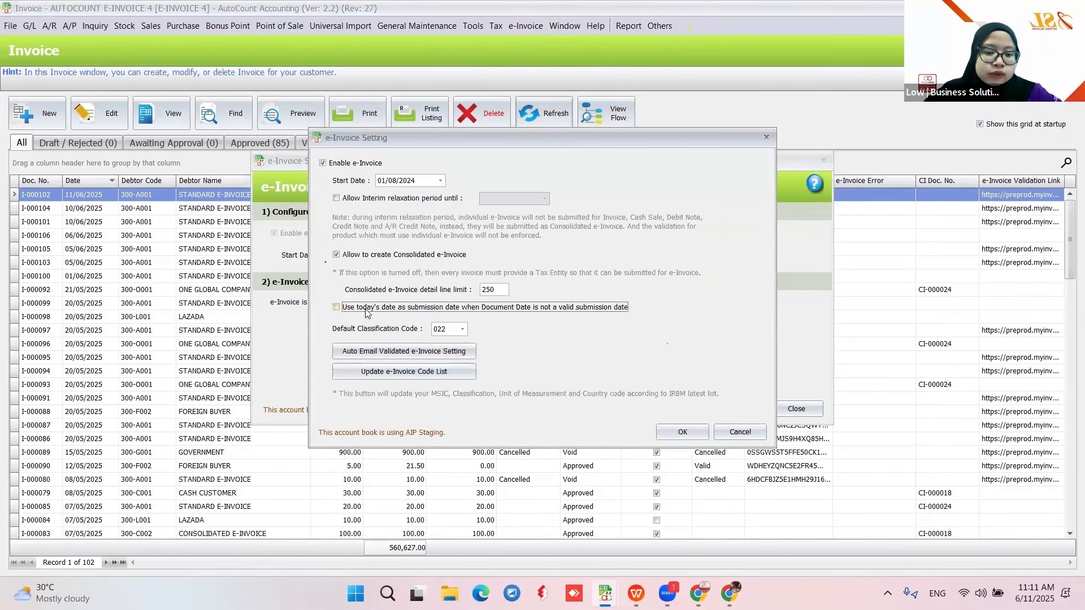
pyautogui.click(682, 433)
pyautogui.click(783, 413)
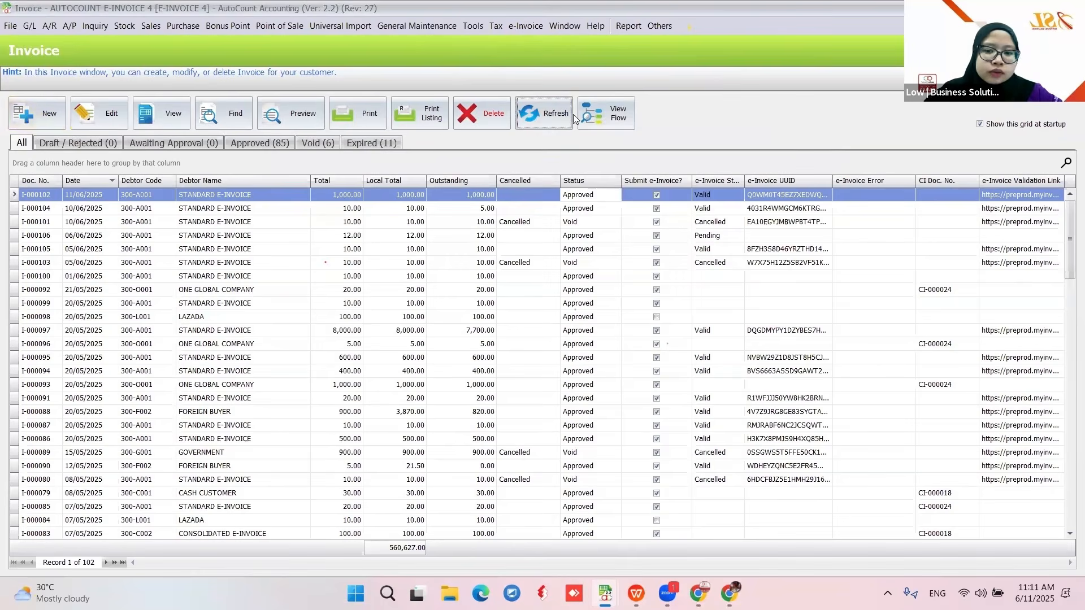
# - Start a new invoice for STANDARD E-INVOICE backdated to 06/06/2025
pyautogui.click(32, 119)
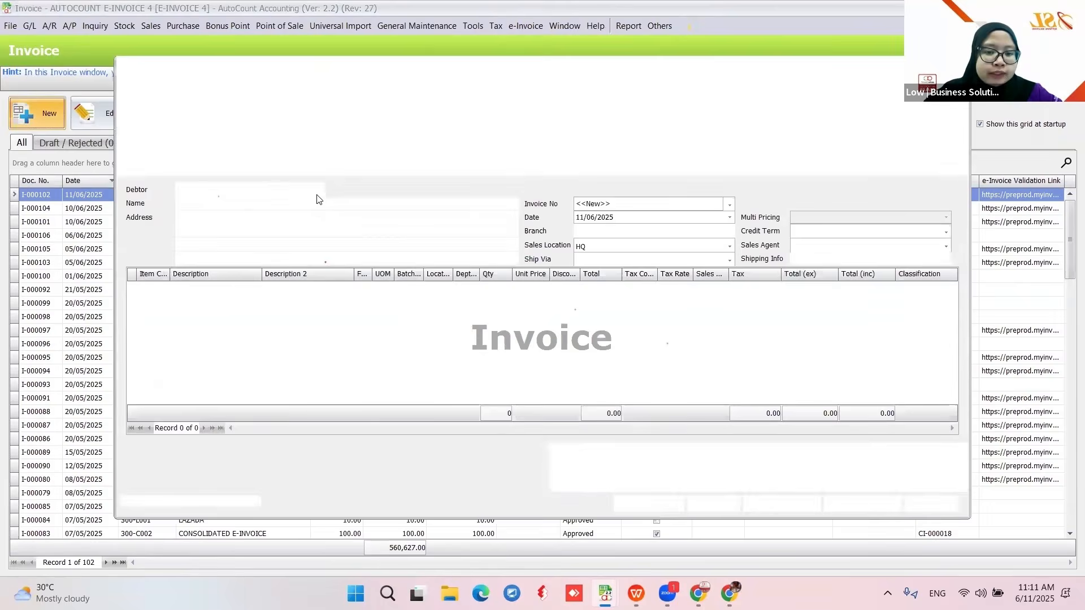
pyautogui.click(300, 192)
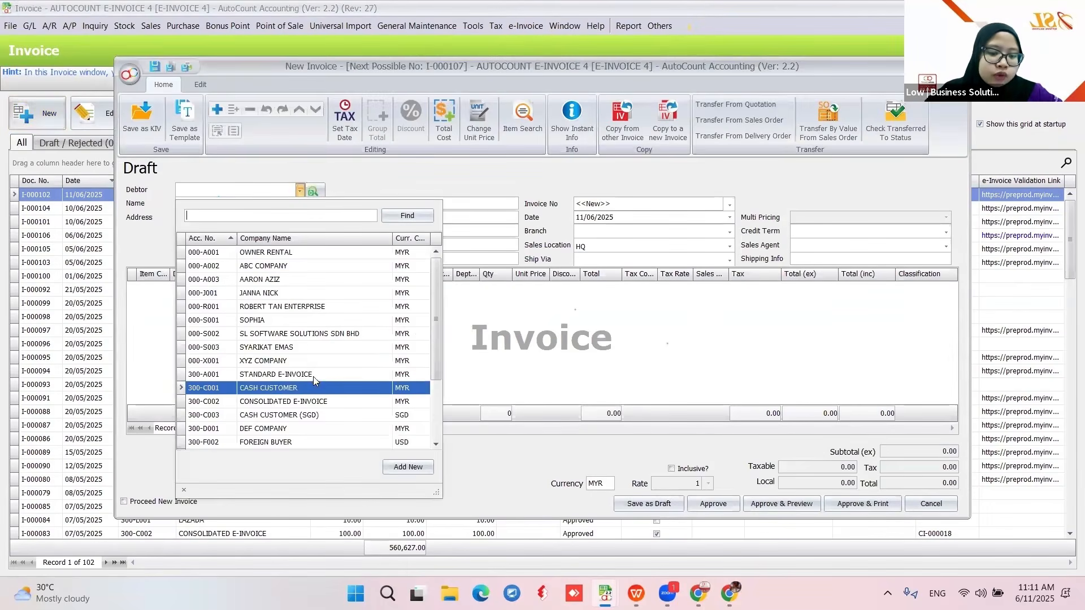
pyautogui.click(313, 375)
pyautogui.click(577, 218)
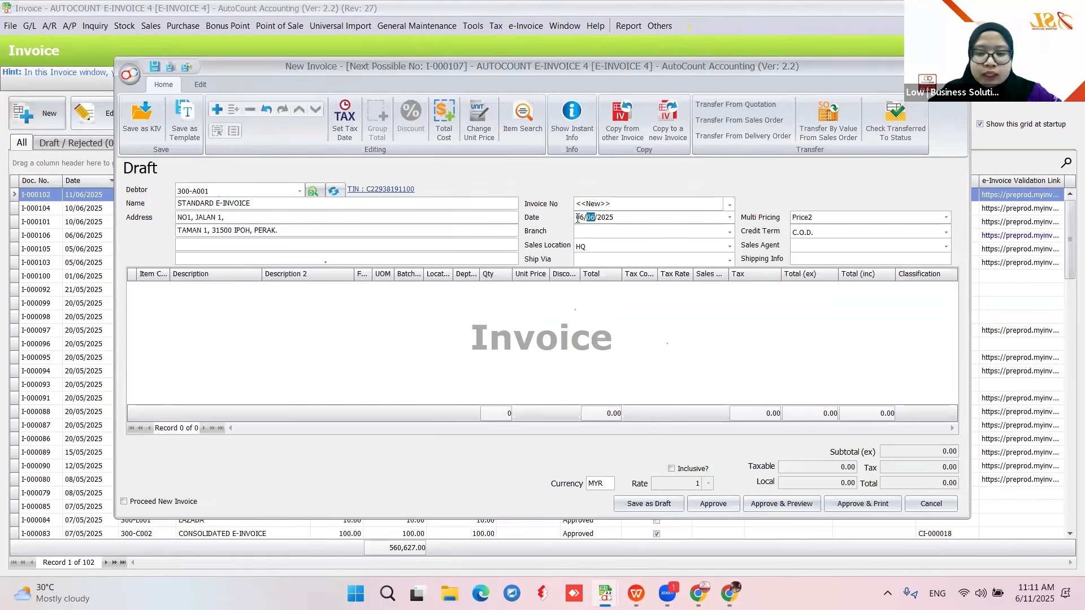
pyautogui.rightClick(463, 276)
pyautogui.rightClick(416, 321)
pyautogui.press('Escape')
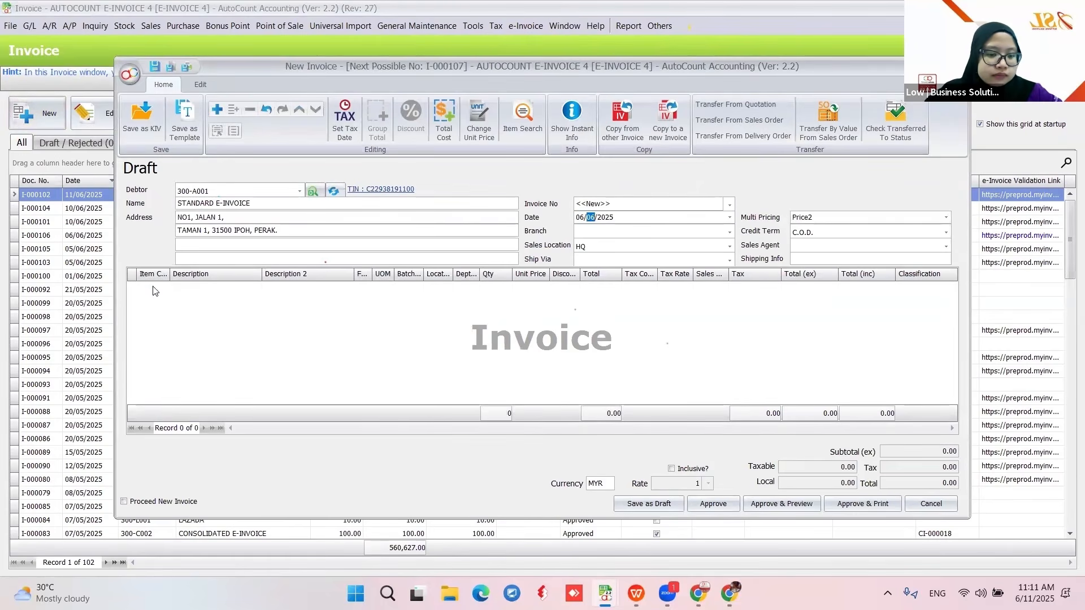
# - Add one IPHONE line at unit price 10.00
pyautogui.click(156, 289)
pyautogui.click(164, 288)
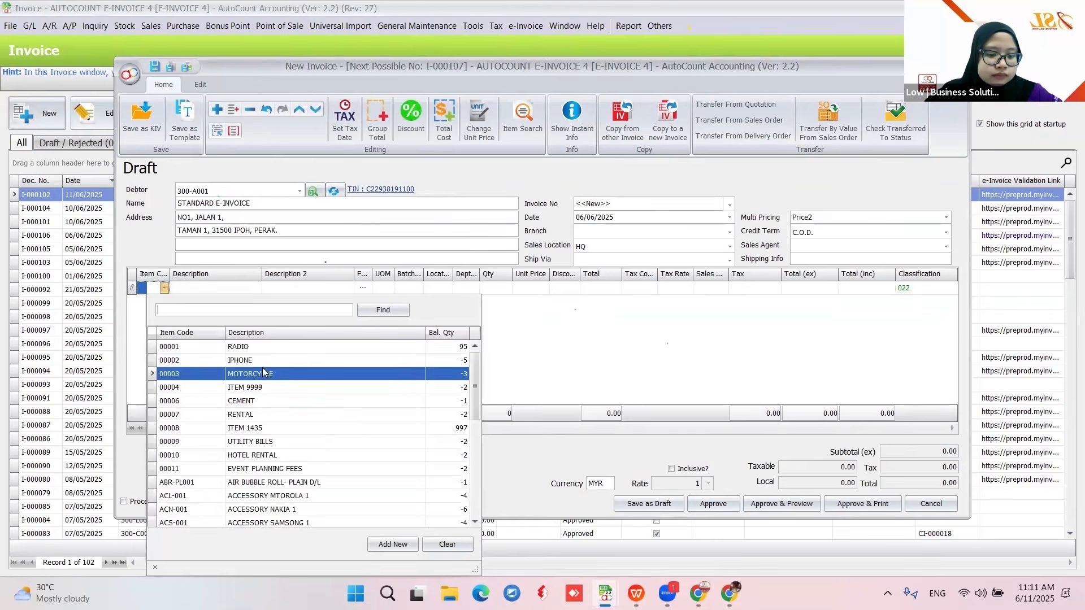
pyautogui.click(264, 364)
pyautogui.click(539, 290)
pyautogui.write('10')
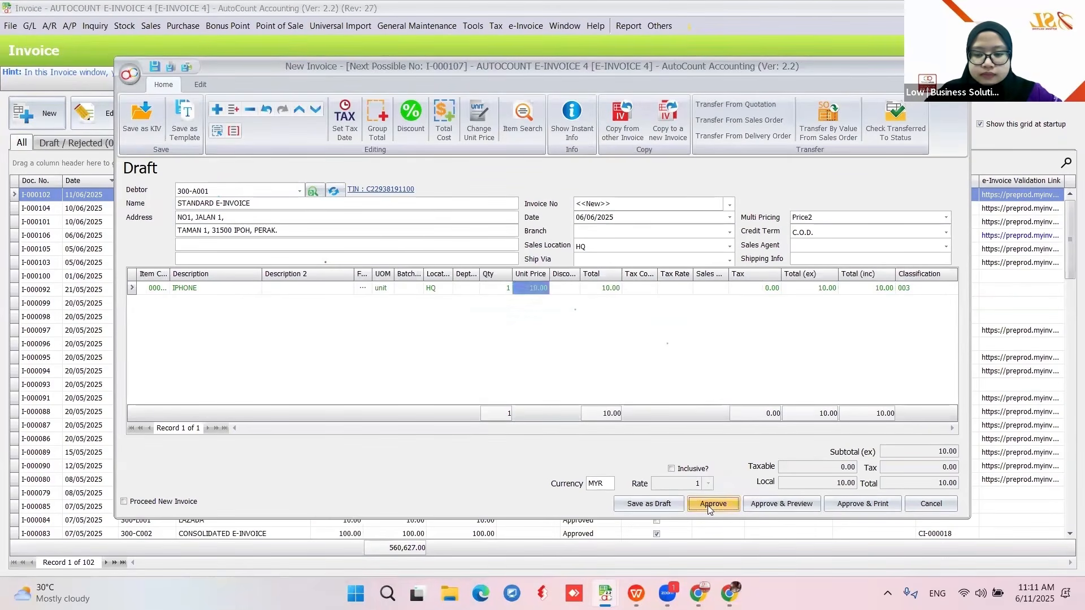
# - Approve invoice I-000107, choosing to always use today's date for e-Invoice submission
pyautogui.click(712, 504)
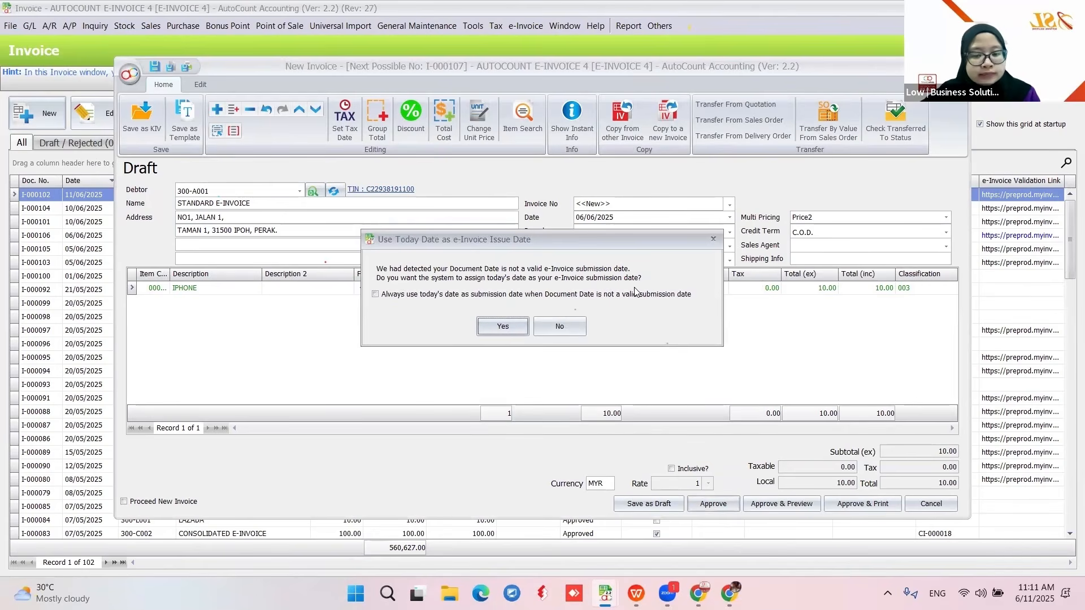
pyautogui.click(375, 294)
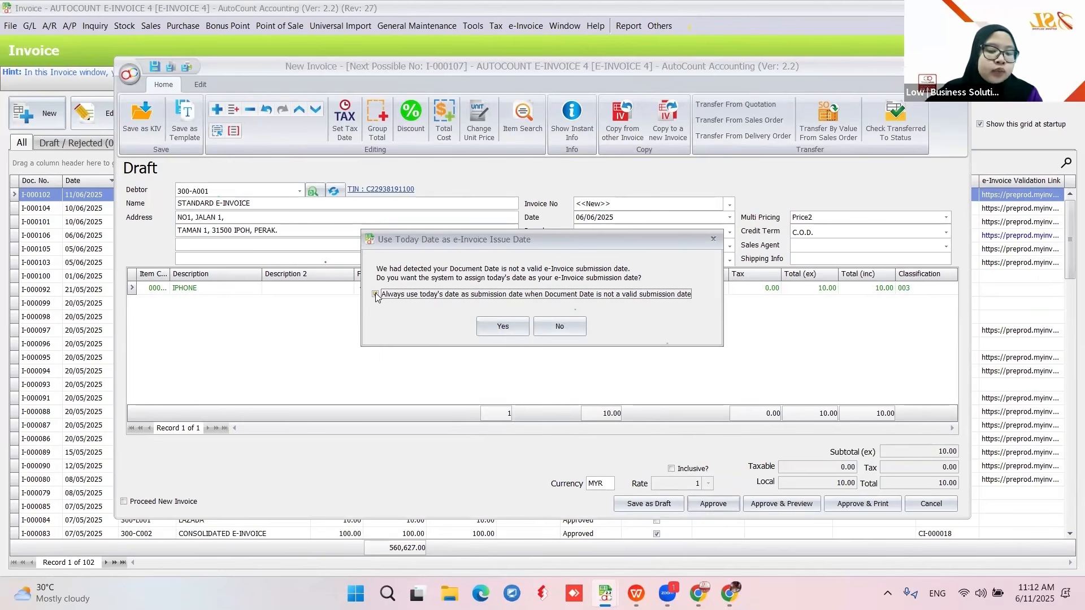
pyautogui.click(502, 327)
pyautogui.click(696, 504)
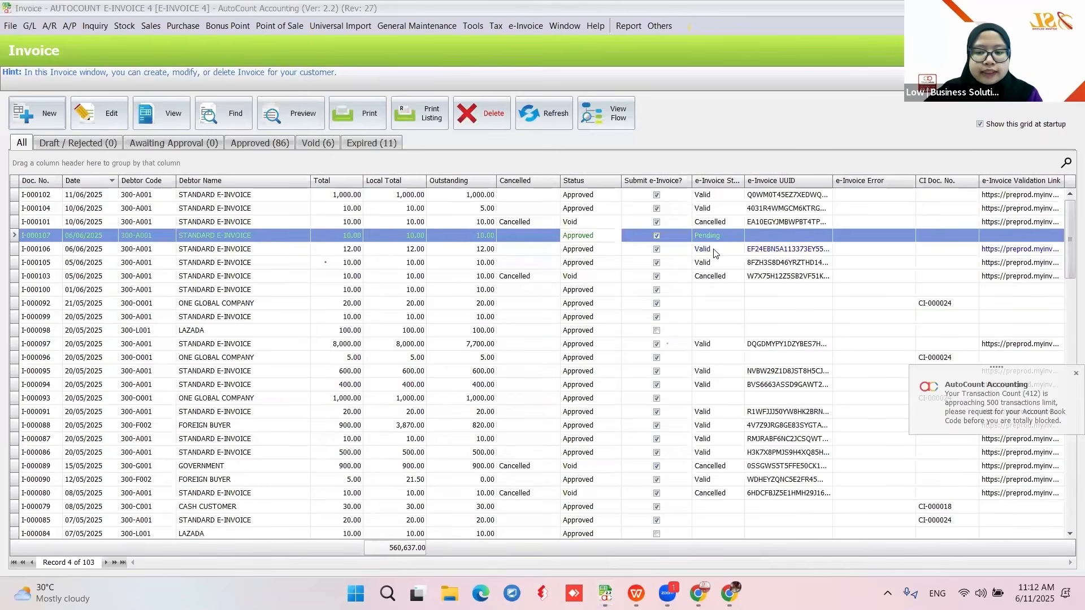
pyautogui.click(713, 250)
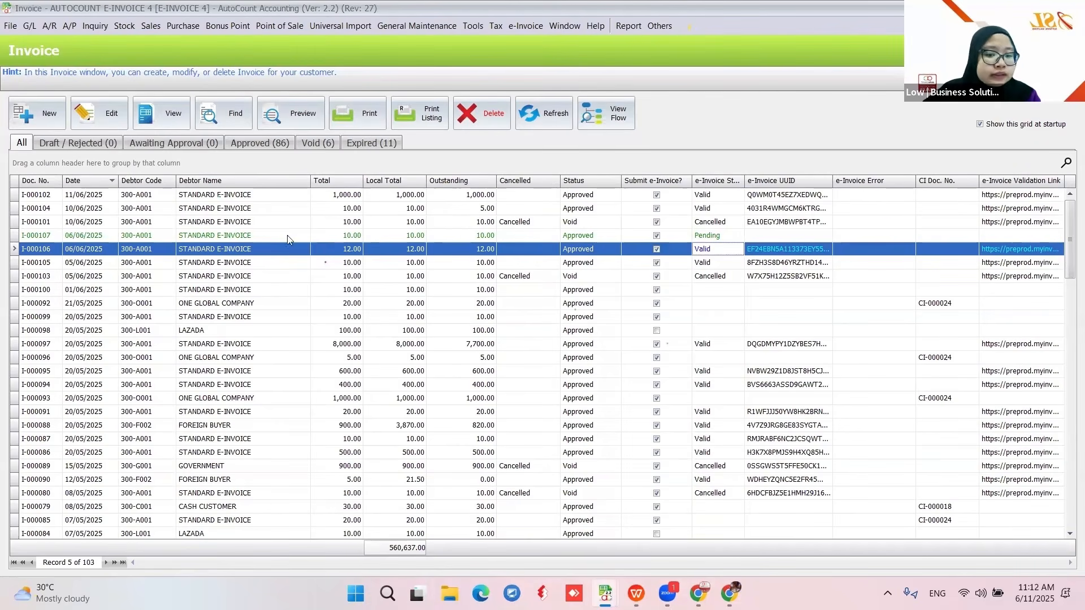
# - Select invoices I-000105 and I-000103 in the list to review their e-Invoice status
pyautogui.click(82, 266)
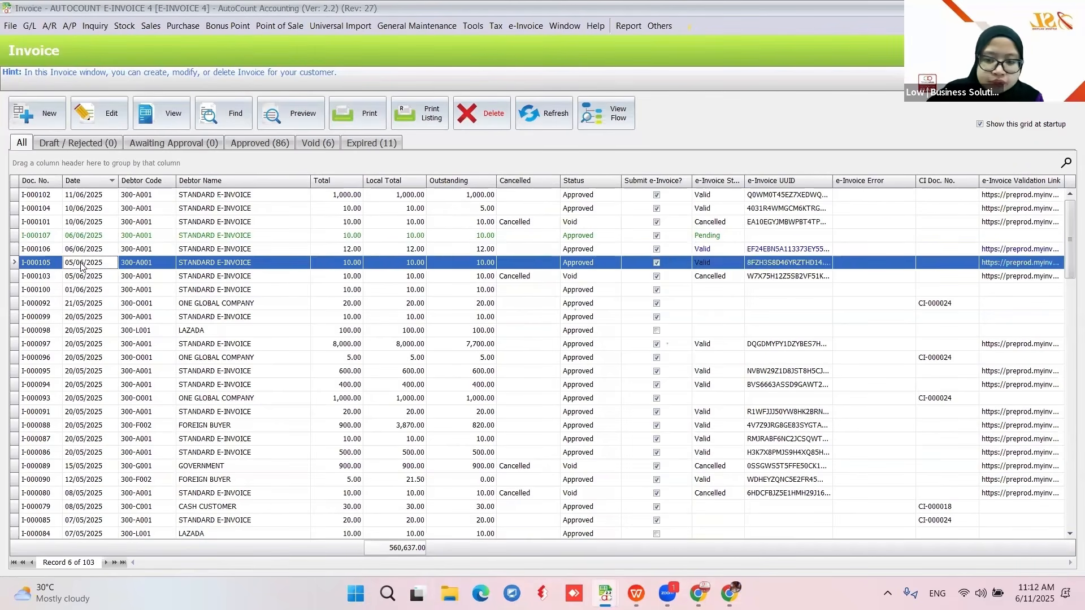
pyautogui.click(88, 277)
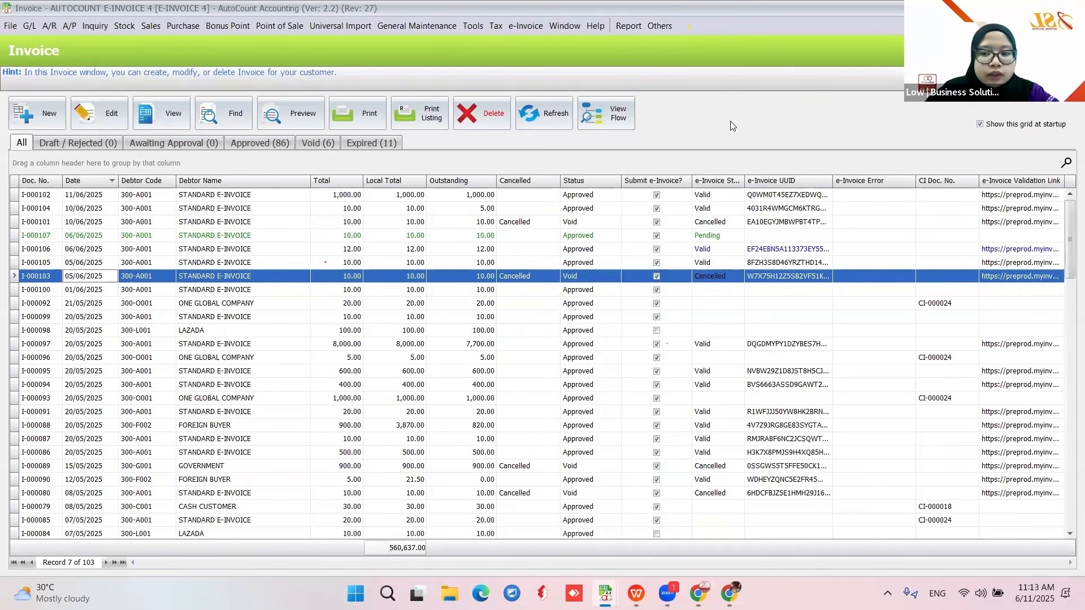
pyautogui.moveTo(637, 593)
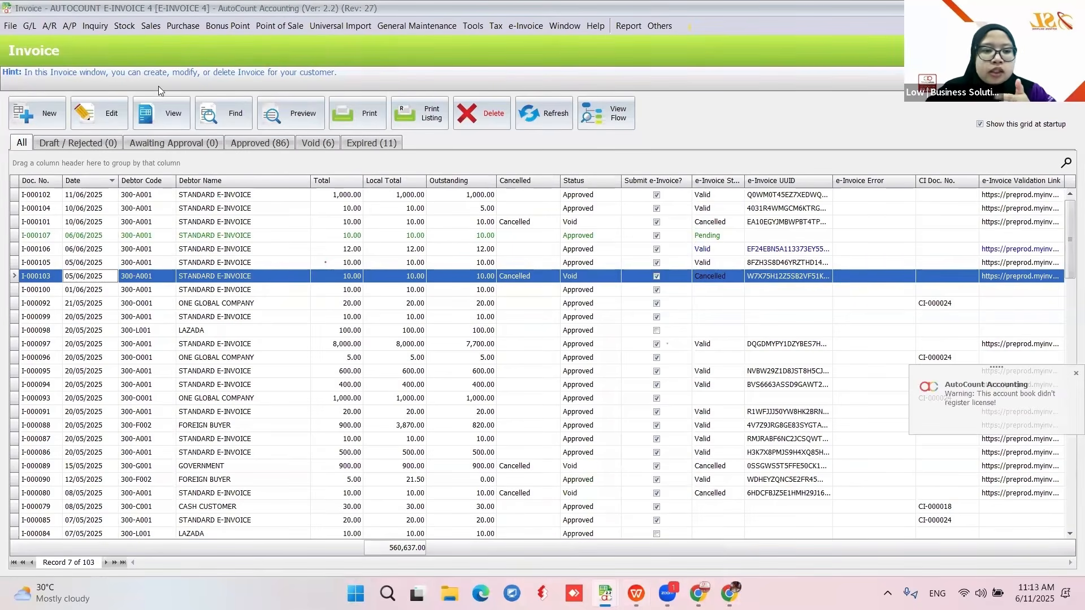
# - In Debtor Maintenance, view the FOREIGN BUYER debtor's tax entity details without saving
pyautogui.click(51, 26)
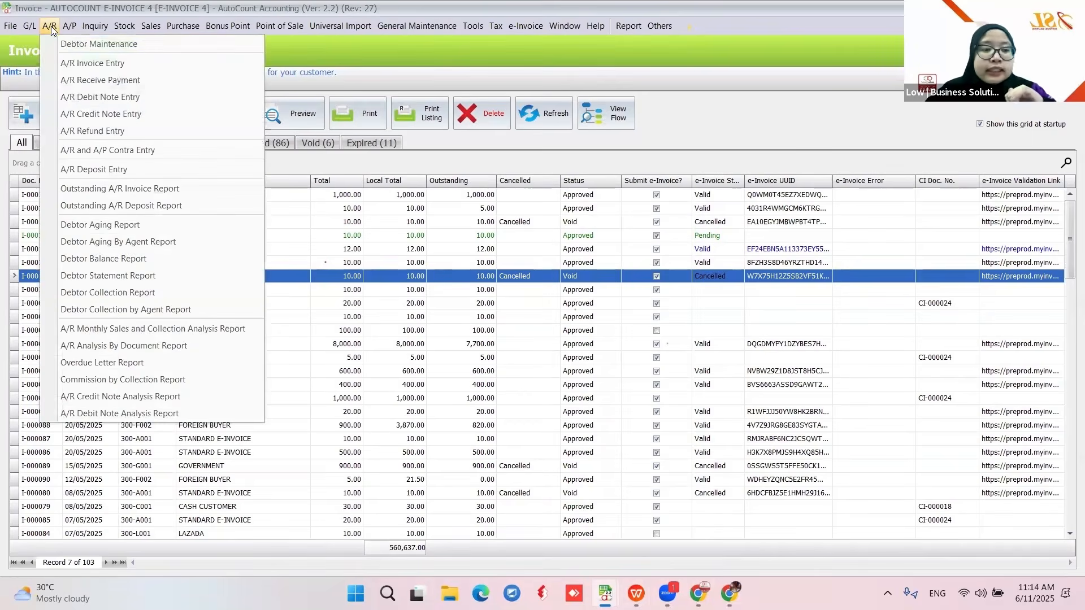
pyautogui.click(59, 43)
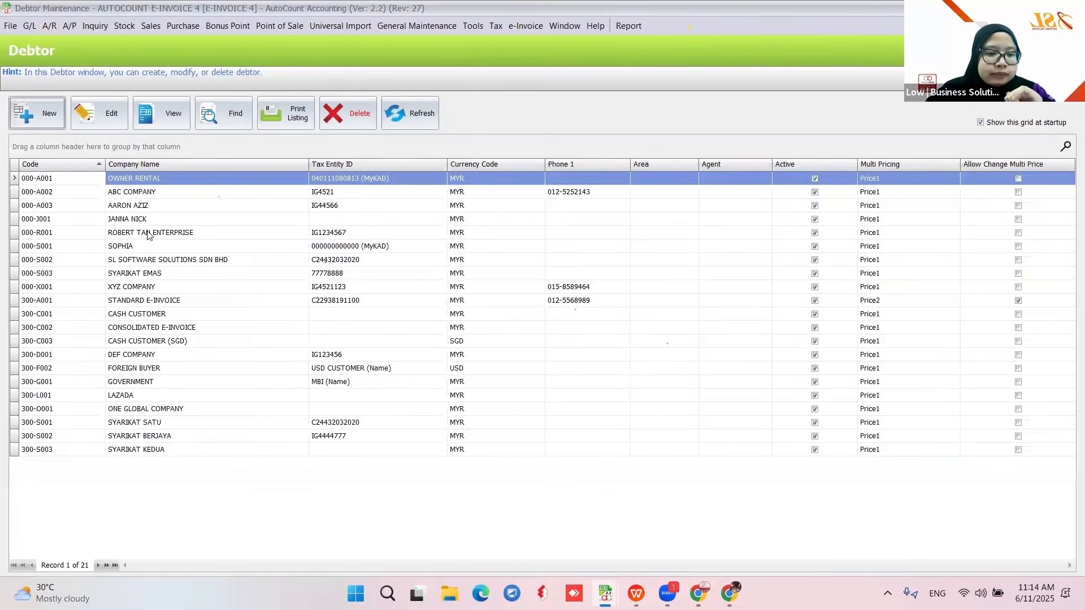
pyautogui.click(137, 370)
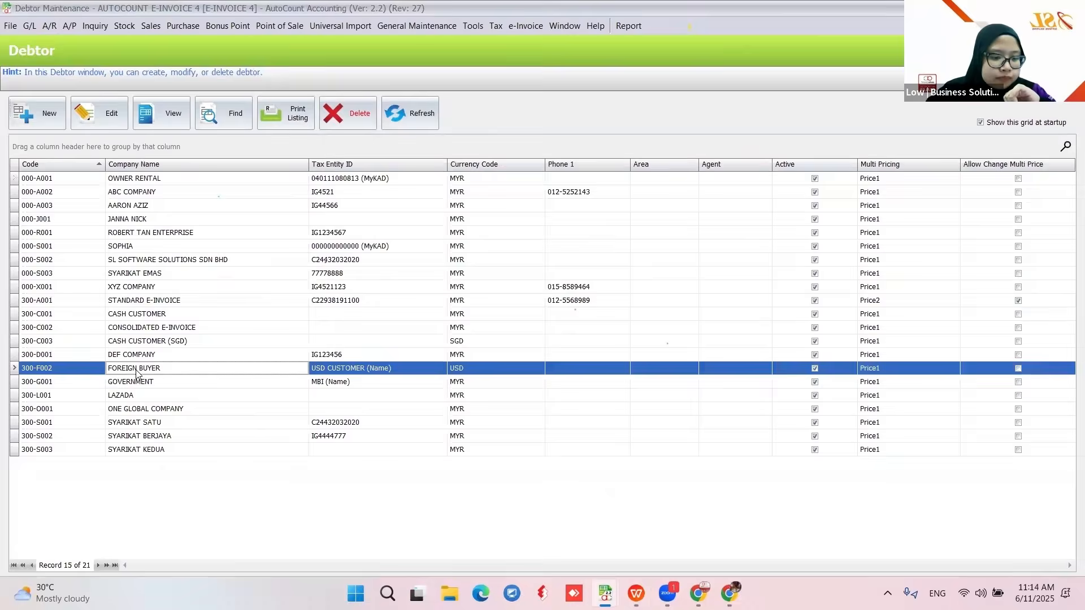
pyautogui.click(105, 116)
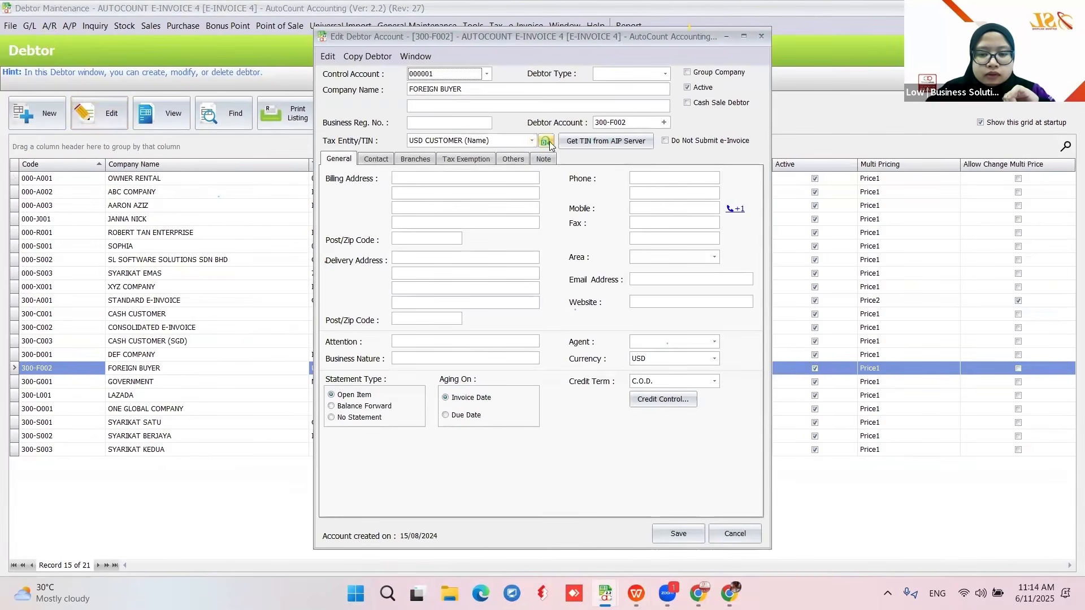
pyautogui.click(532, 141)
pyautogui.click(544, 141)
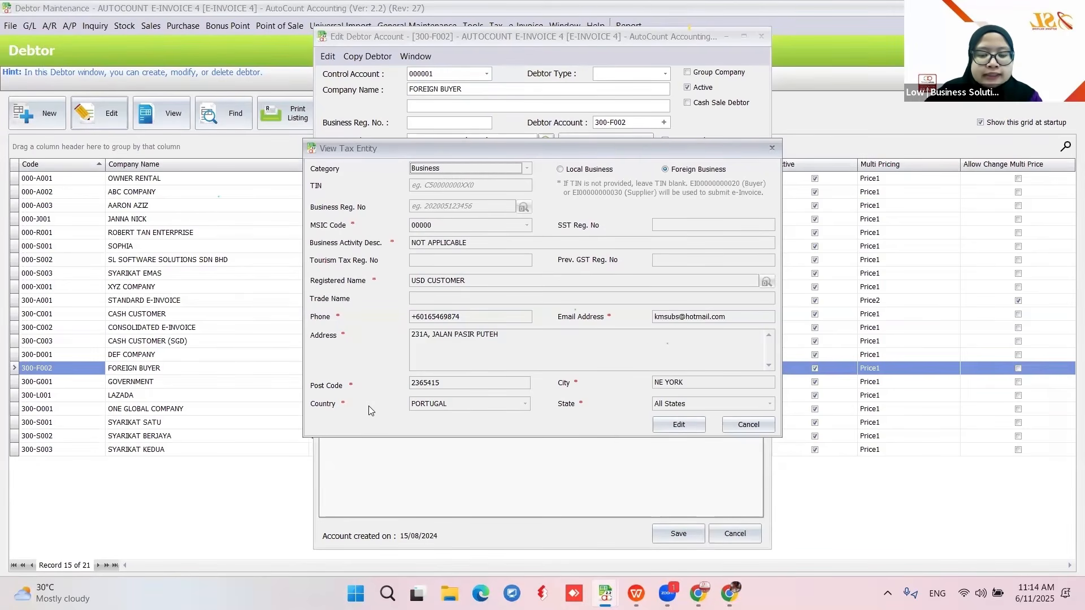
pyautogui.click(748, 425)
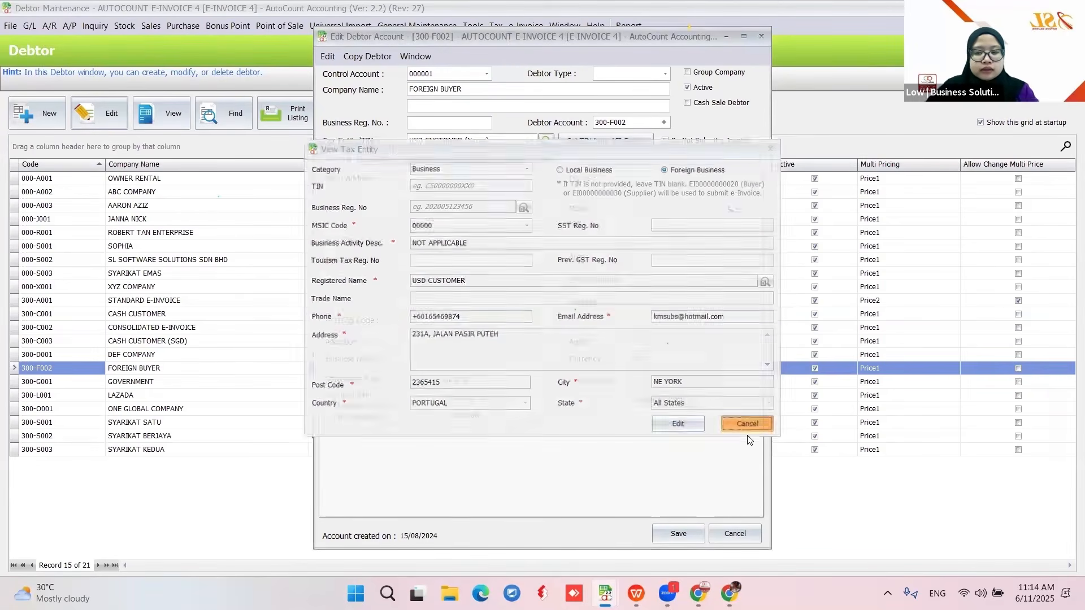
pyautogui.click(734, 533)
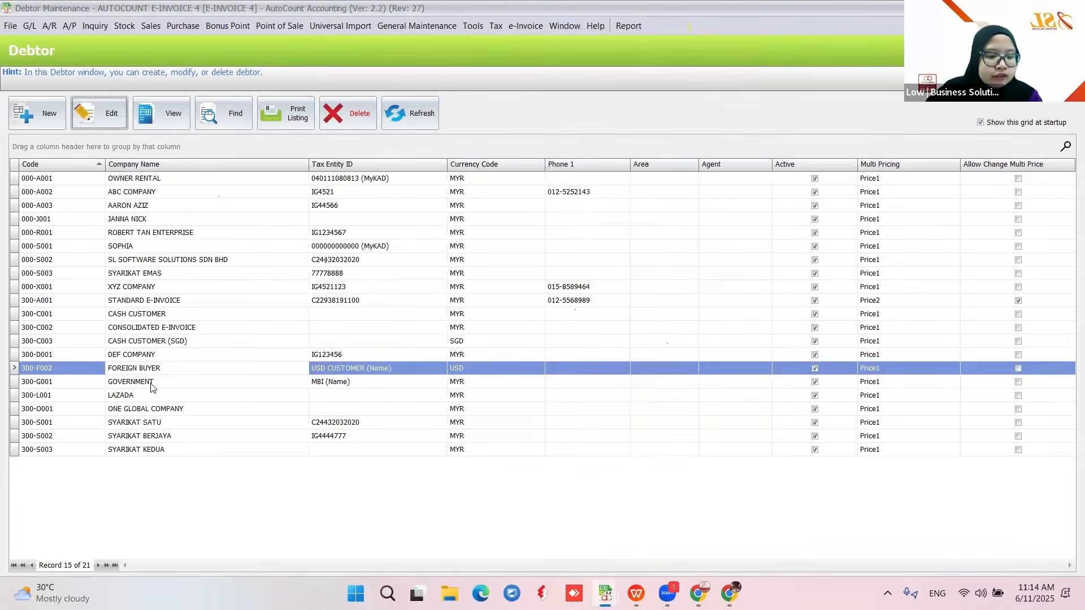
# - Prefix the GOVERNMENT debtor's tax entity phone with +6, save it, and close Debtor Maintenance
pyautogui.click(151, 383)
pyautogui.click(101, 118)
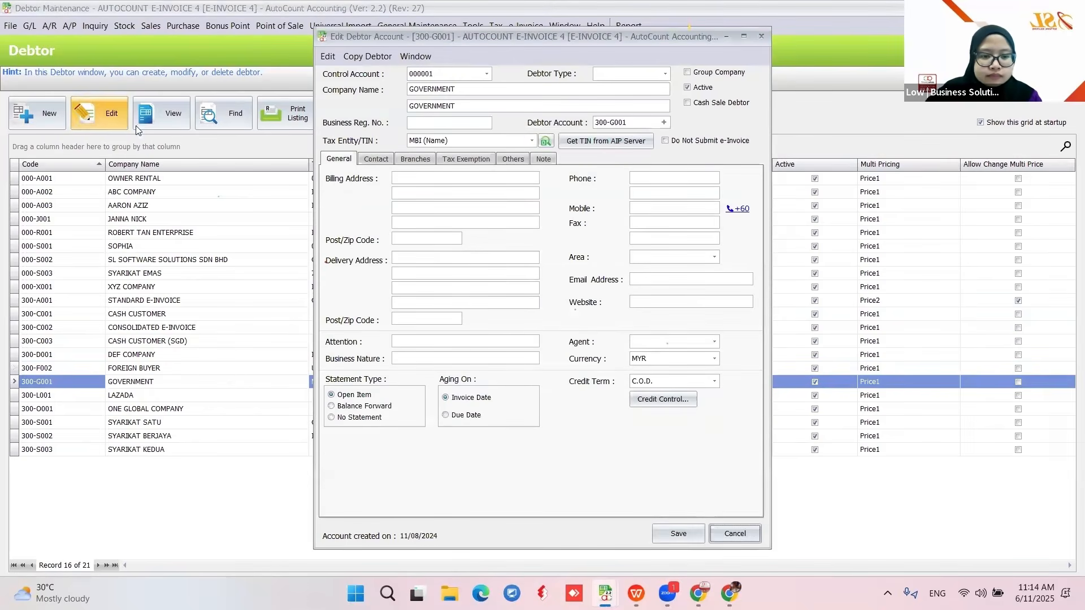
pyautogui.click(544, 142)
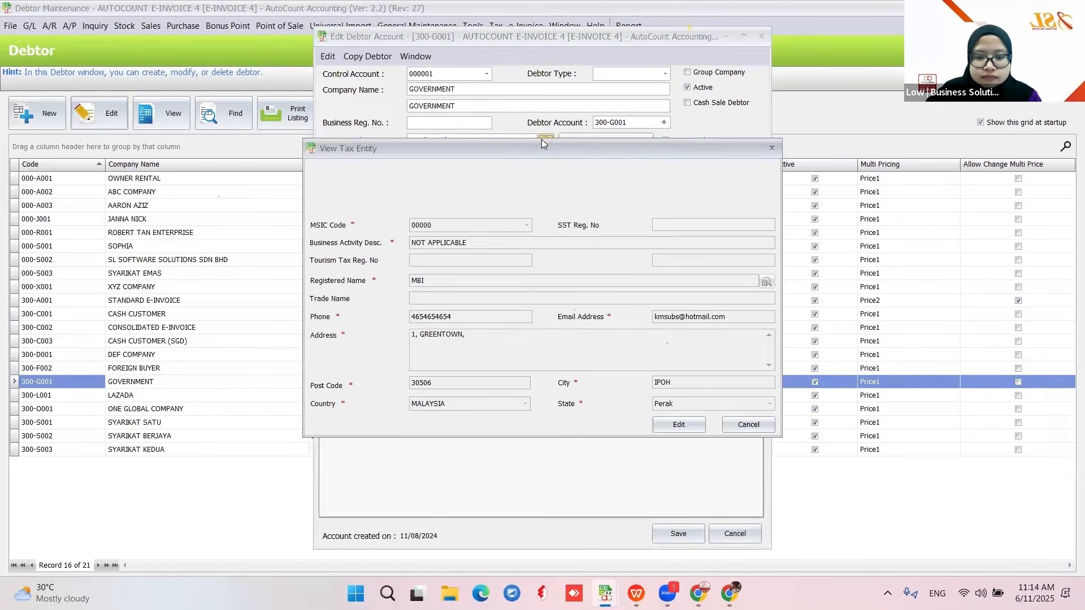
pyautogui.click(679, 424)
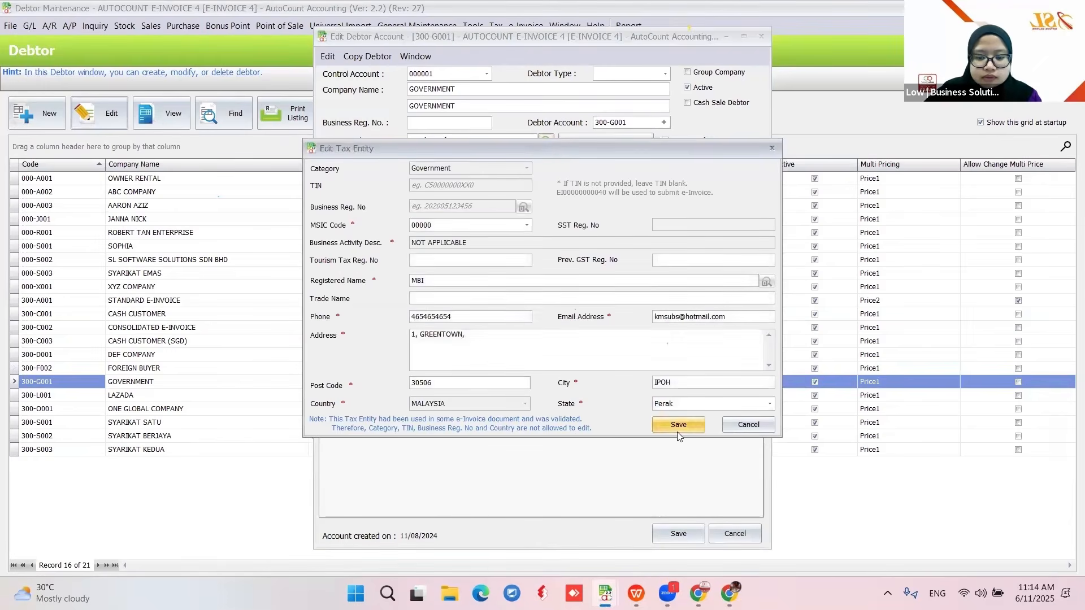
pyautogui.click(412, 317)
pyautogui.write('+6')
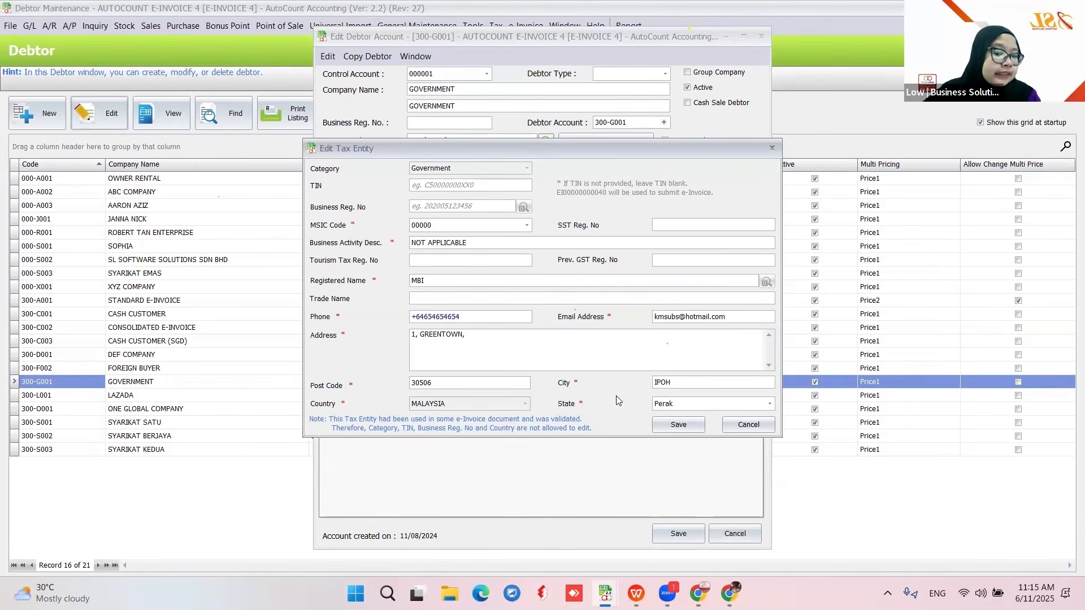
pyautogui.click(677, 425)
pyautogui.click(678, 533)
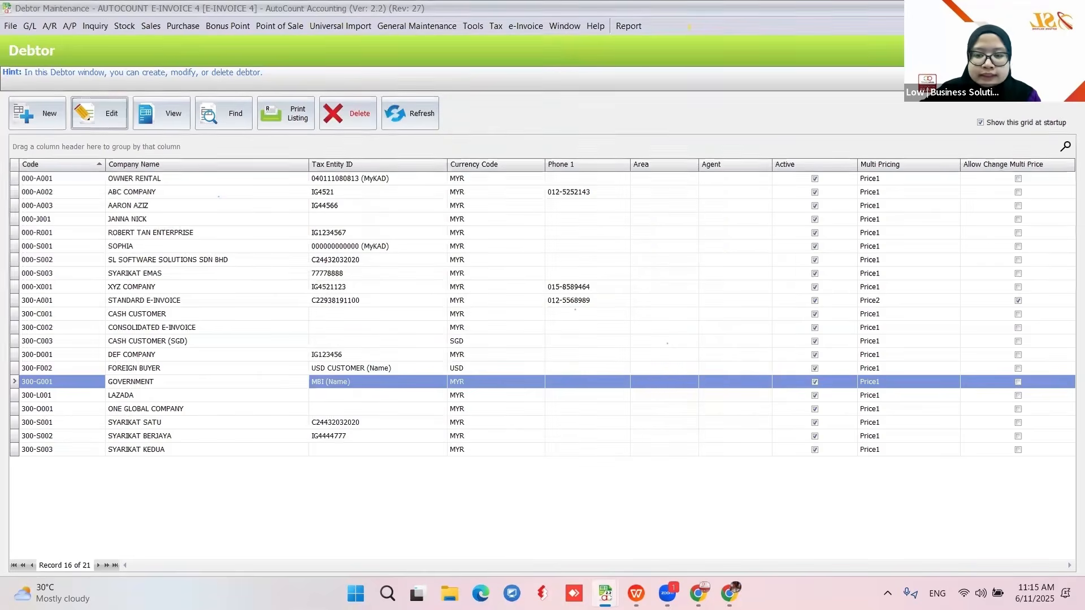
pyautogui.click(1031, 8)
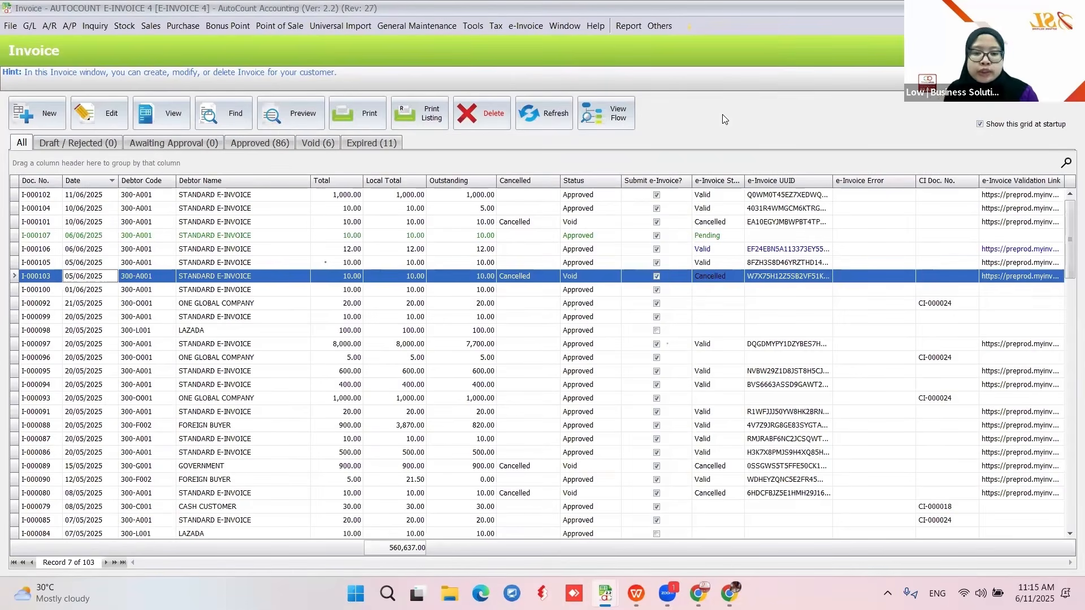
# - Create and approve a new invoice for debtor FOREIGN BUYER (300-F002) with ITEM 1435
pyautogui.click(35, 115)
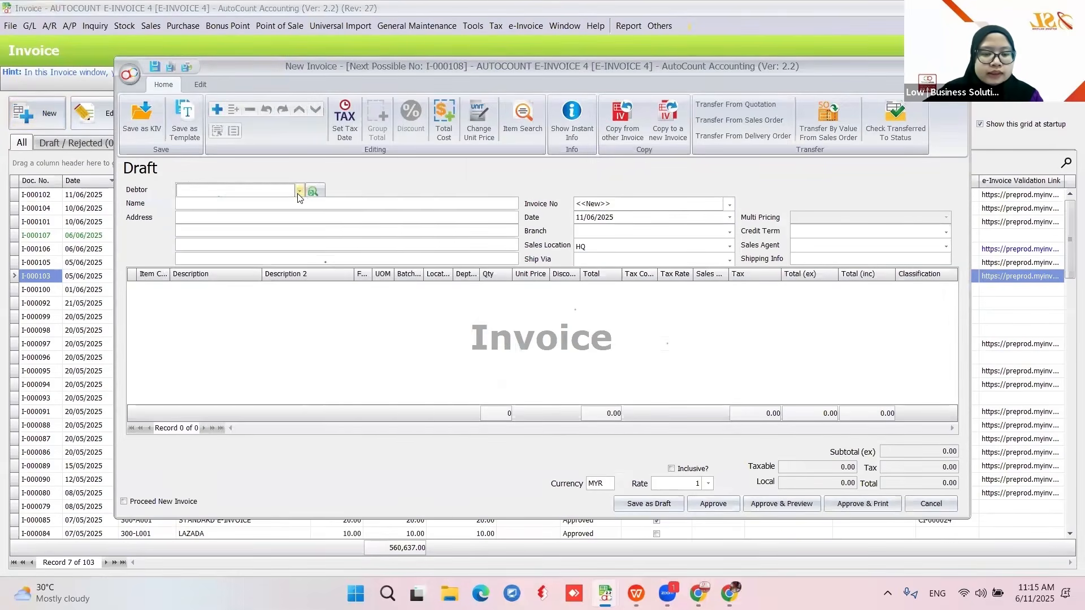
pyautogui.click(299, 192)
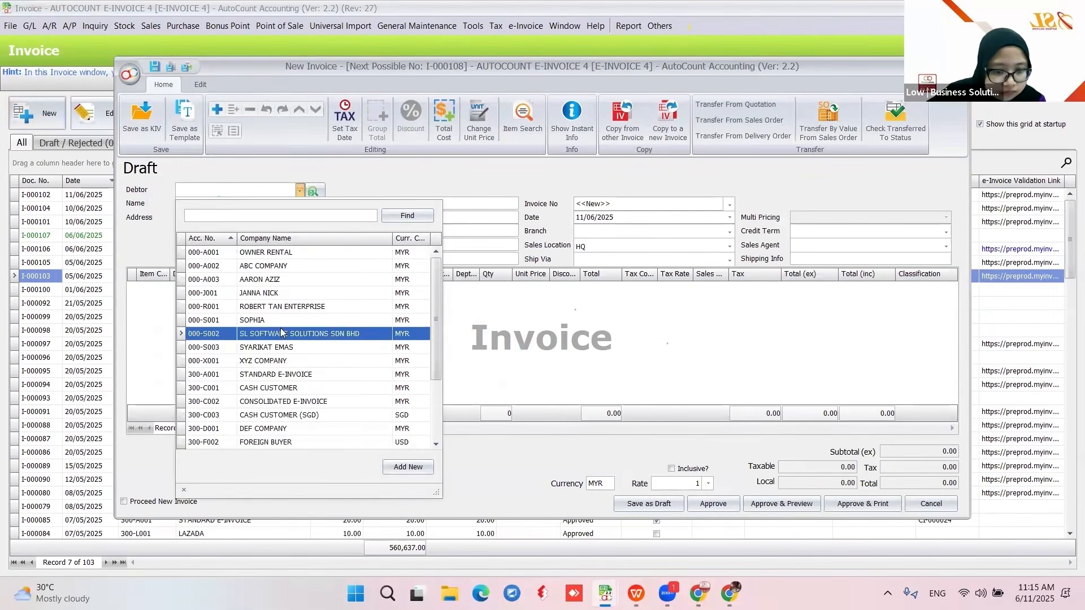
pyautogui.scroll(-2, 277, 337)
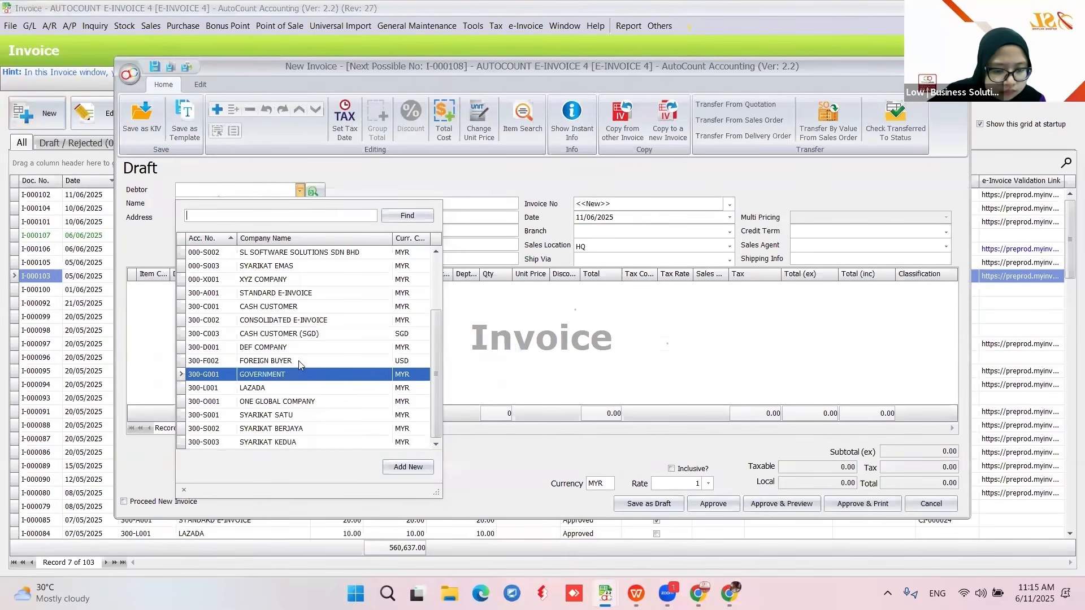
pyautogui.click(299, 361)
pyautogui.rightClick(355, 328)
pyautogui.click(376, 343)
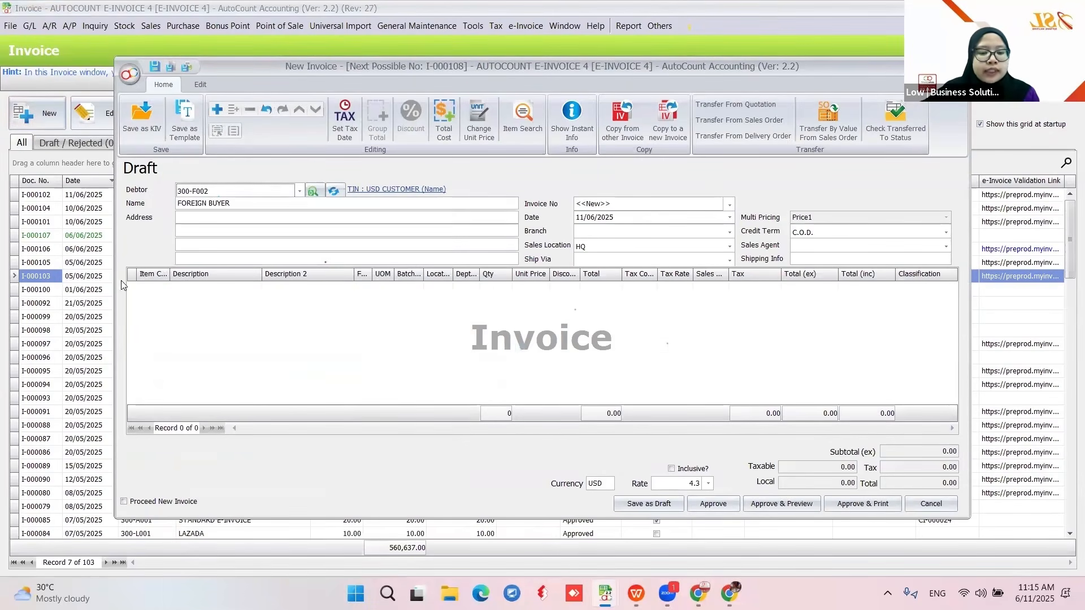
pyautogui.click(161, 288)
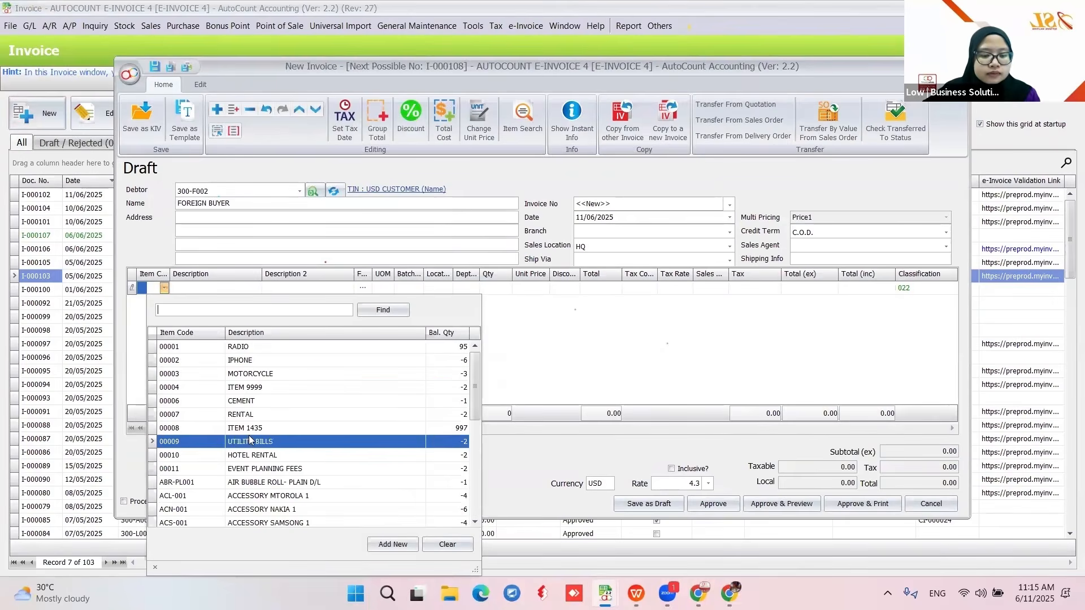
pyautogui.click(260, 434)
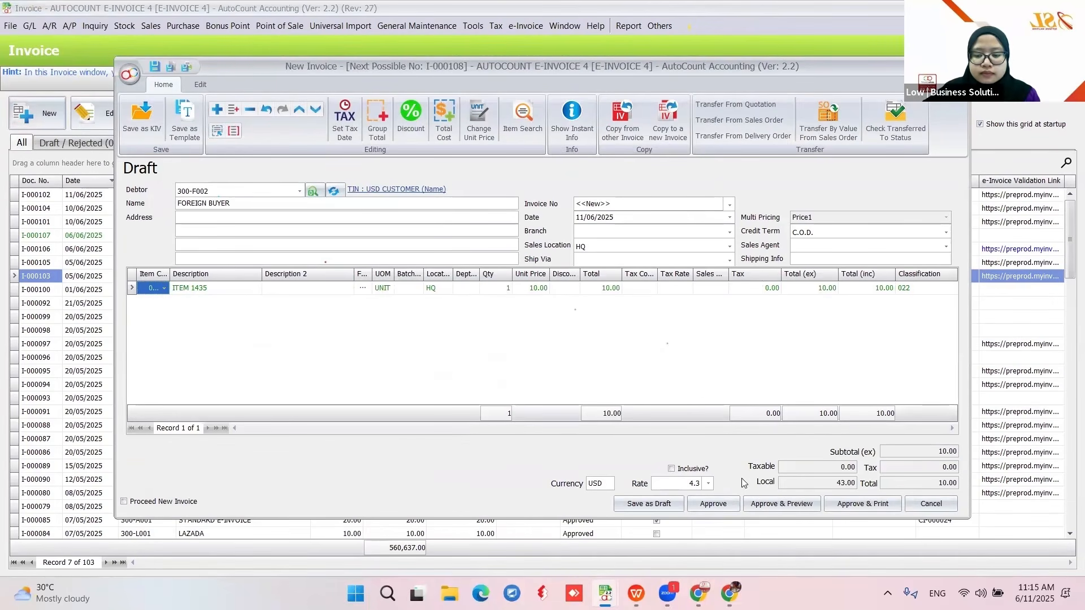
pyautogui.click(714, 504)
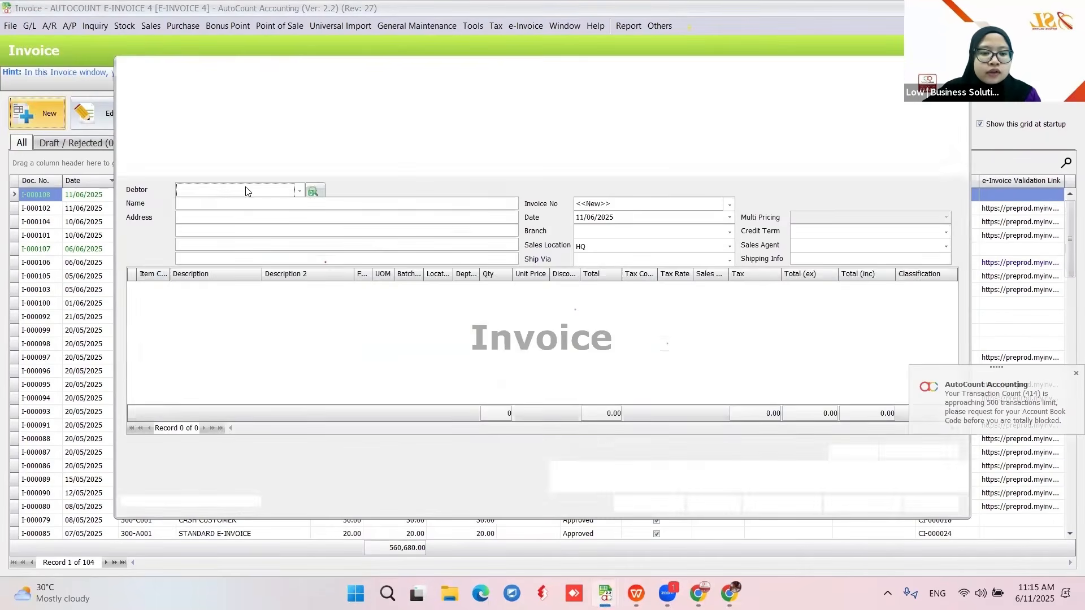
# - Approve a GOVERNMENT (300-G001) invoice with ACCESSORY MTOROLA 1, then refresh the e-invoice statuses
pyautogui.click(248, 191)
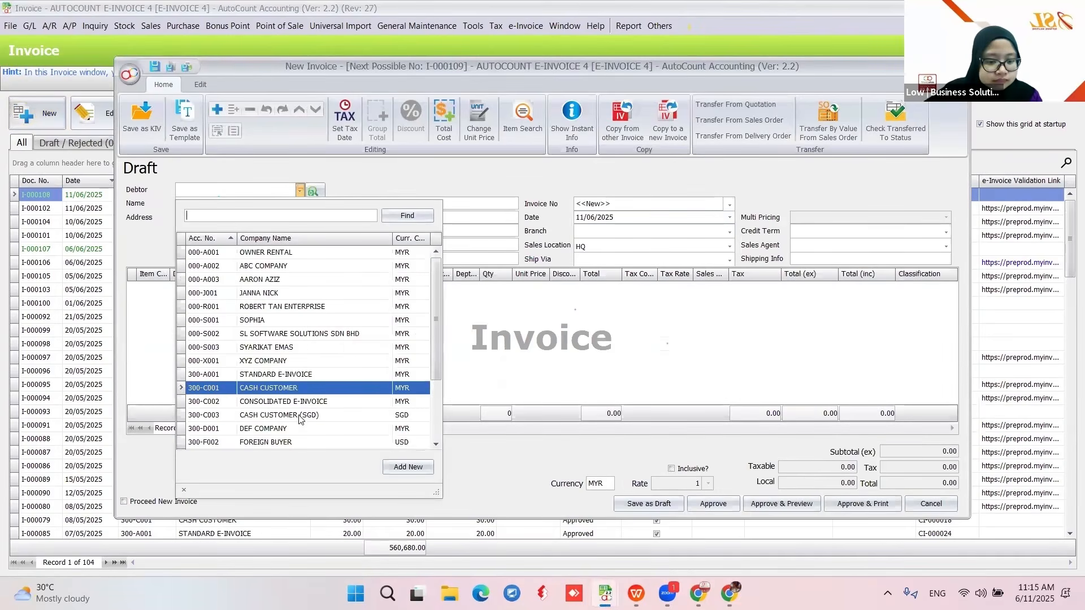
pyautogui.scroll(-2, 291, 388)
pyautogui.click(295, 374)
pyautogui.rightClick(471, 325)
pyautogui.click(449, 343)
pyautogui.press('Insert')
pyautogui.click(164, 288)
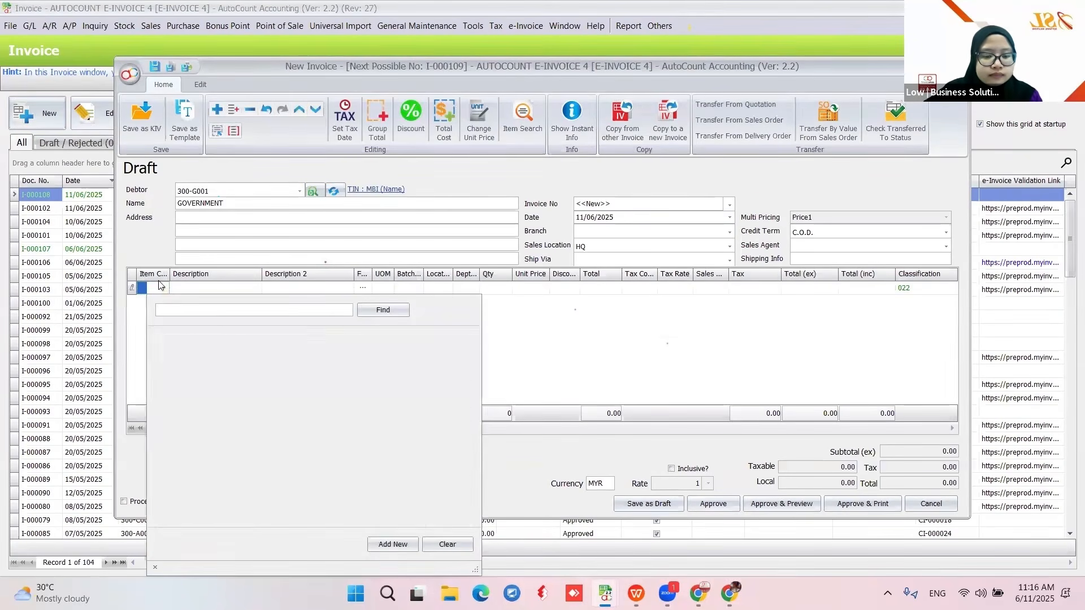
pyautogui.click(295, 497)
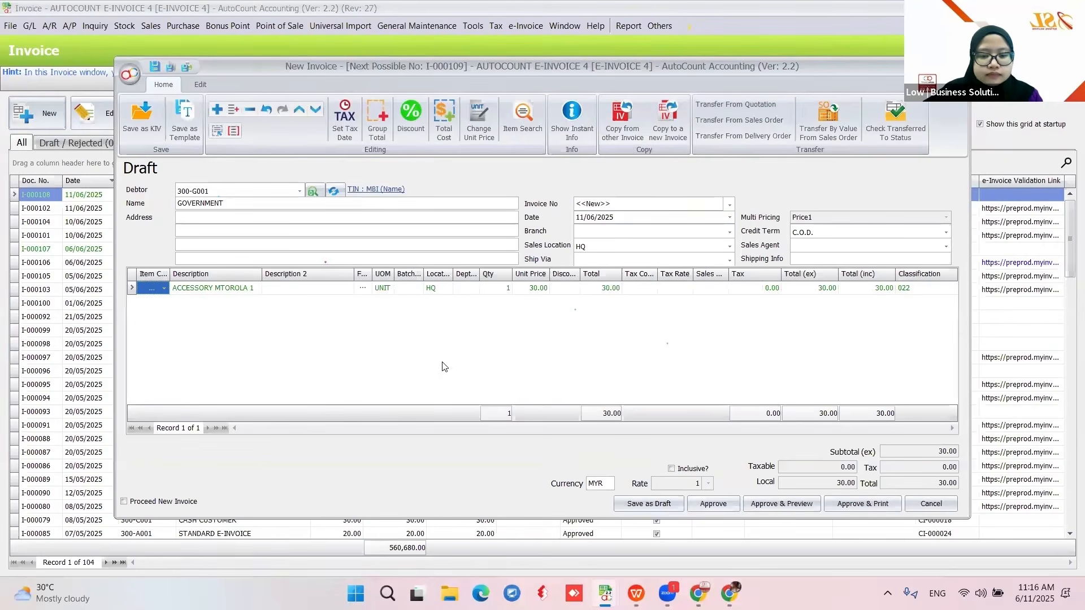
pyautogui.click(711, 507)
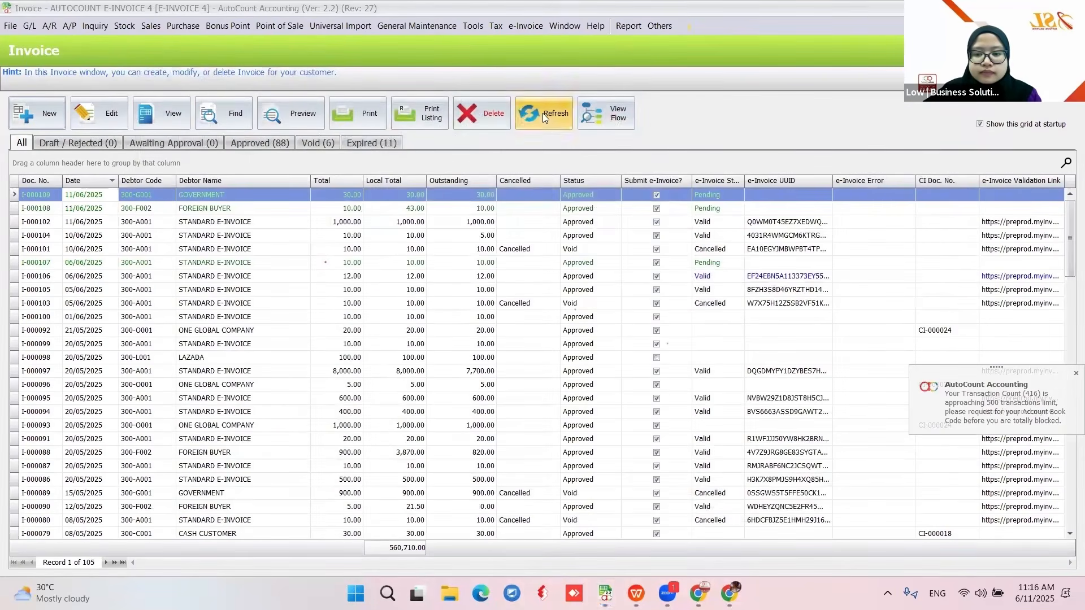
pyautogui.click(543, 113)
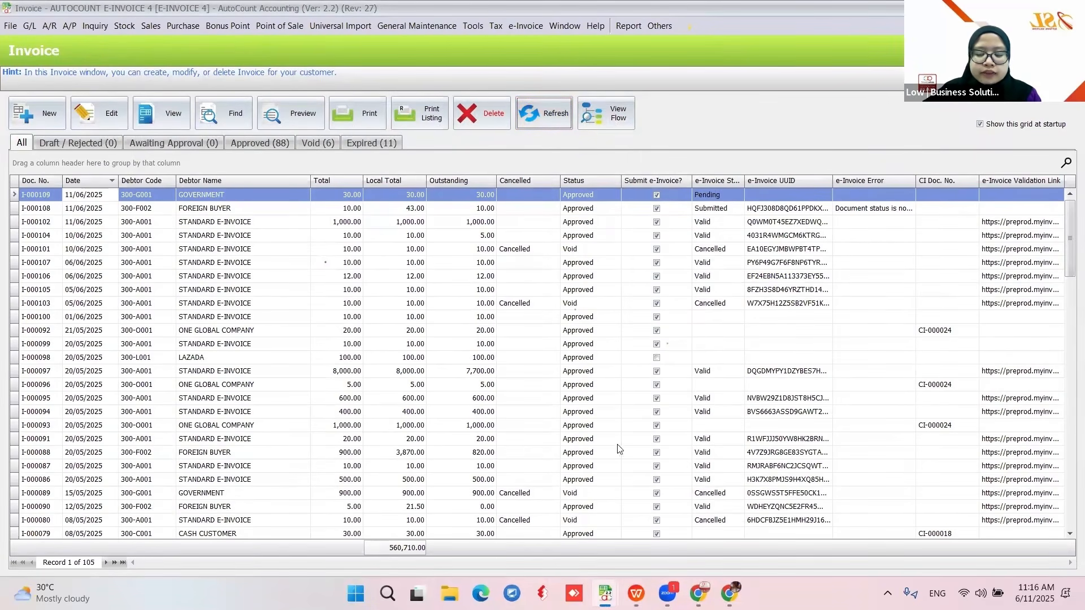
# - Switch to the WPS training deck and step to the slide listing special industries mandating e-invoice
pyautogui.click(636, 593)
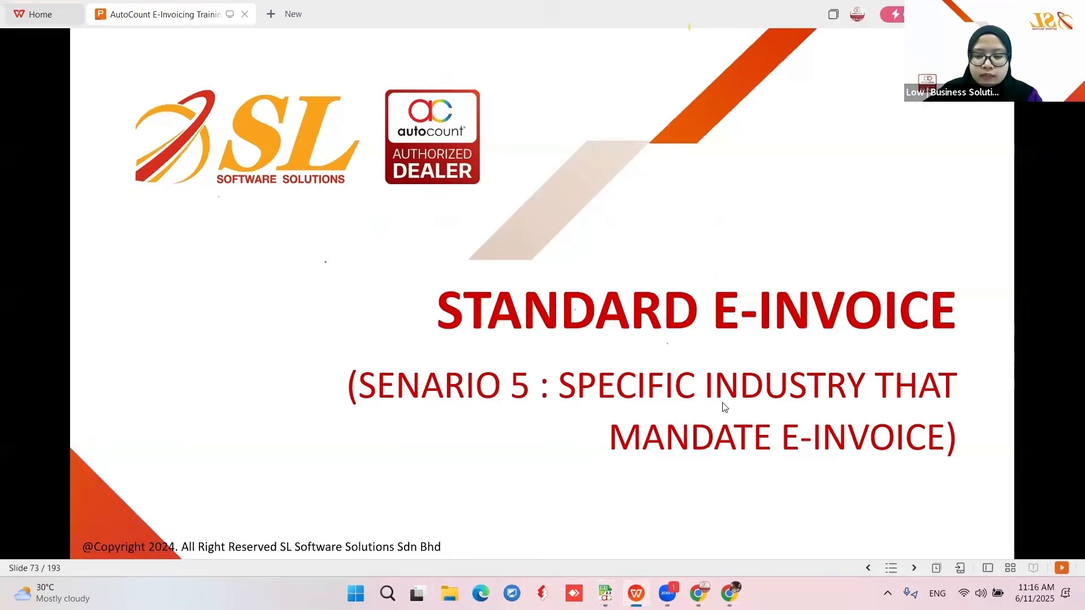
pyautogui.press('Right')
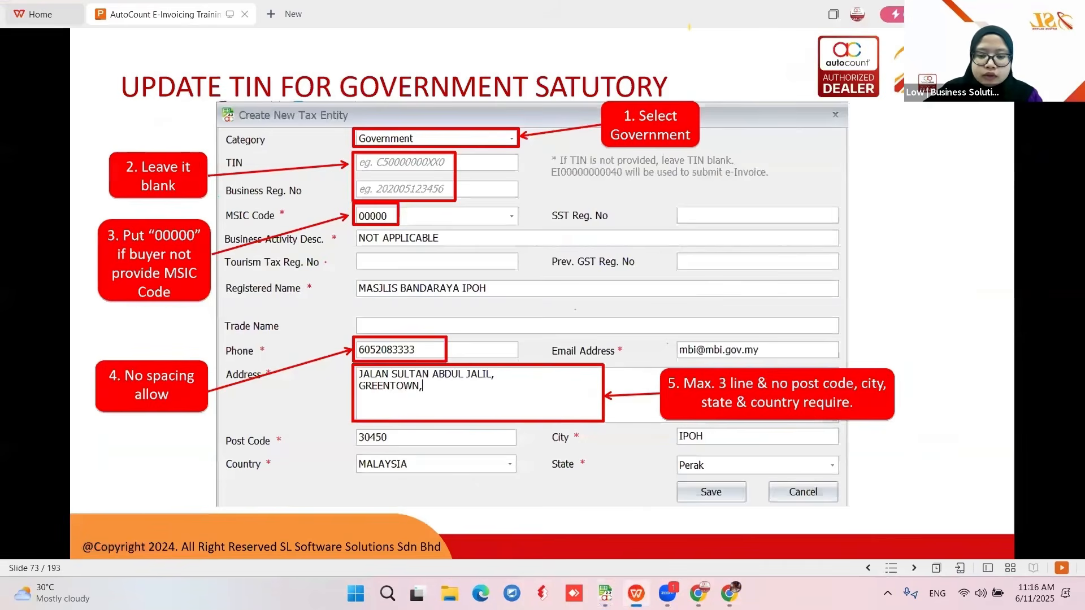
pyautogui.press('Left')
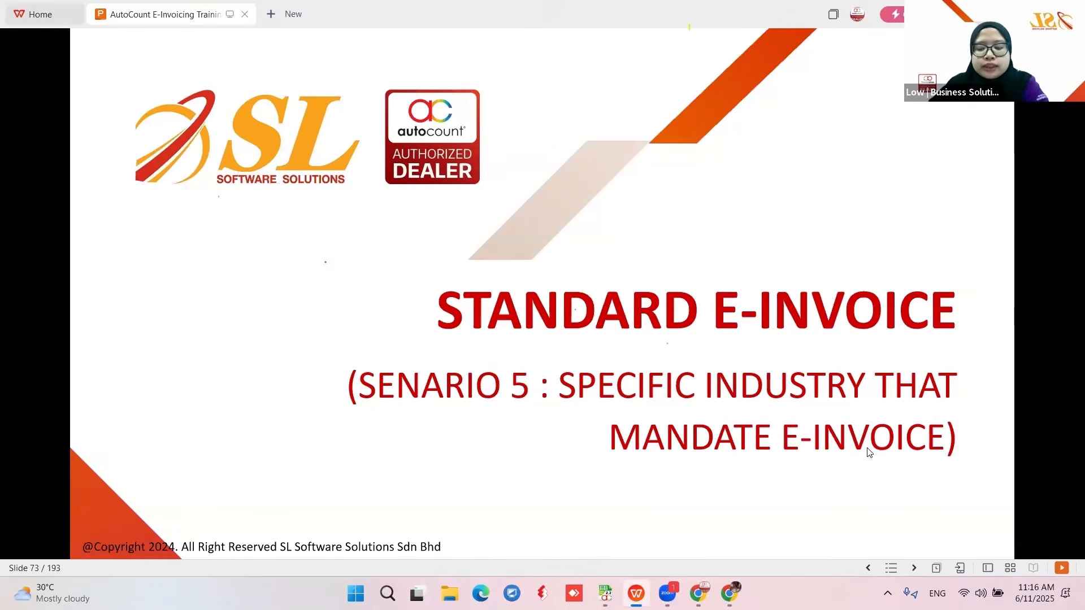
pyautogui.press('Right')
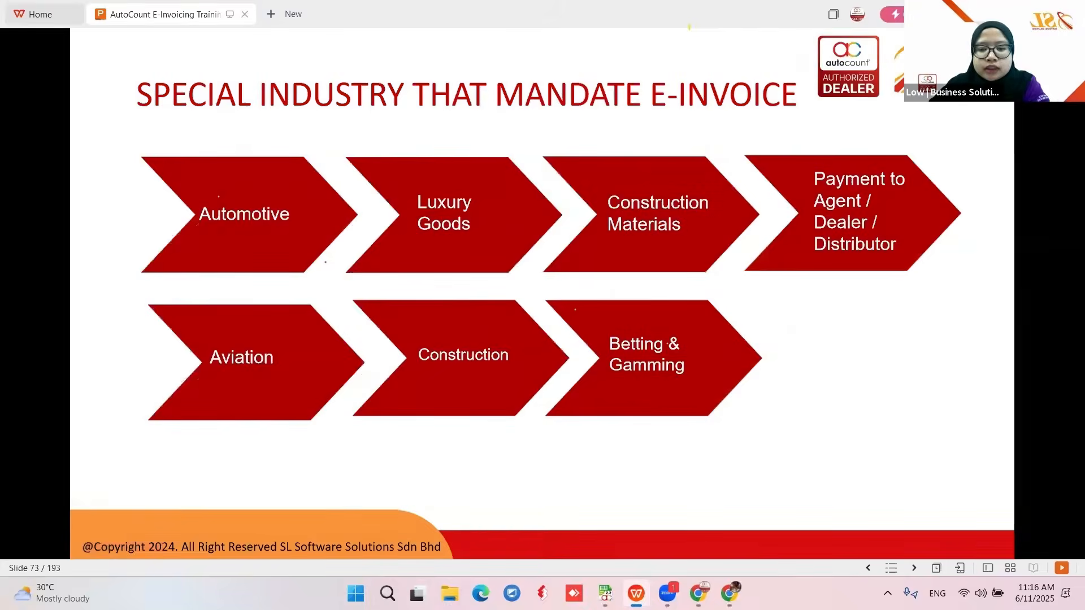
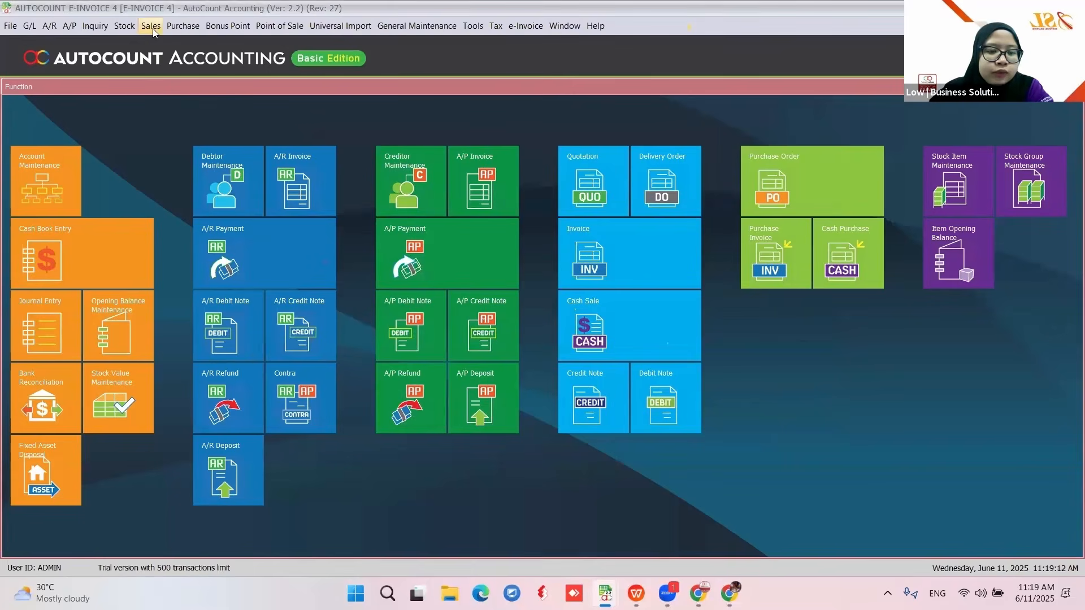
pyautogui.click(125, 26)
pyautogui.click(132, 44)
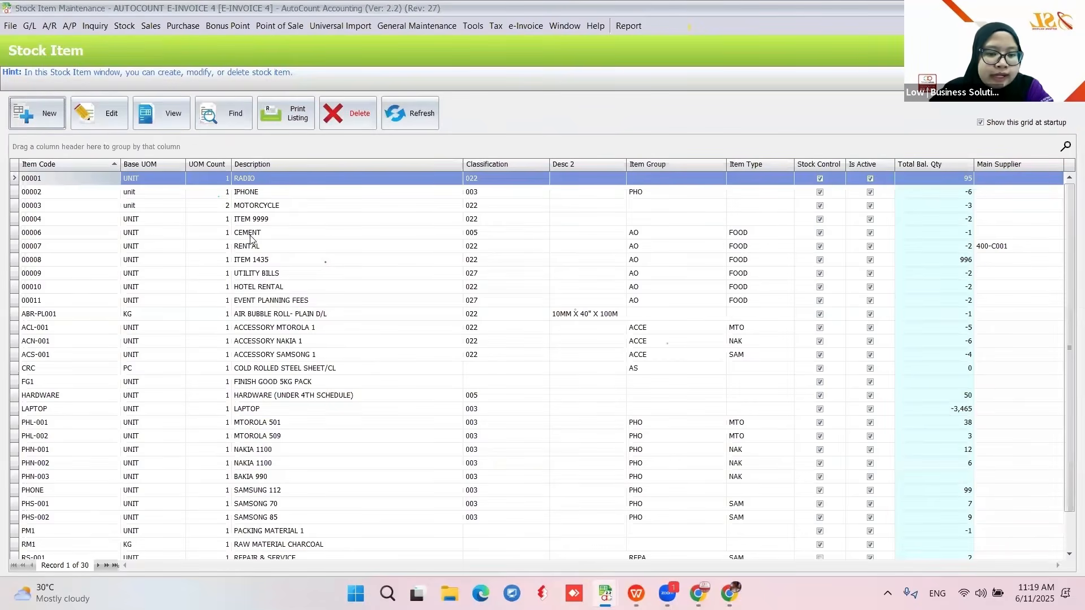
pyautogui.click(251, 234)
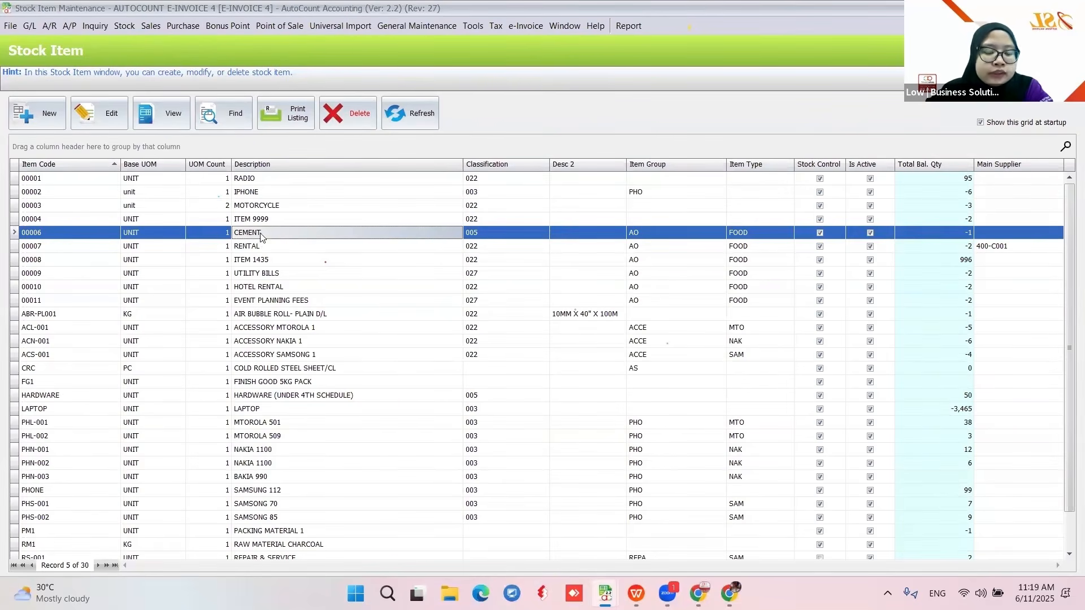
pyautogui.click(118, 124)
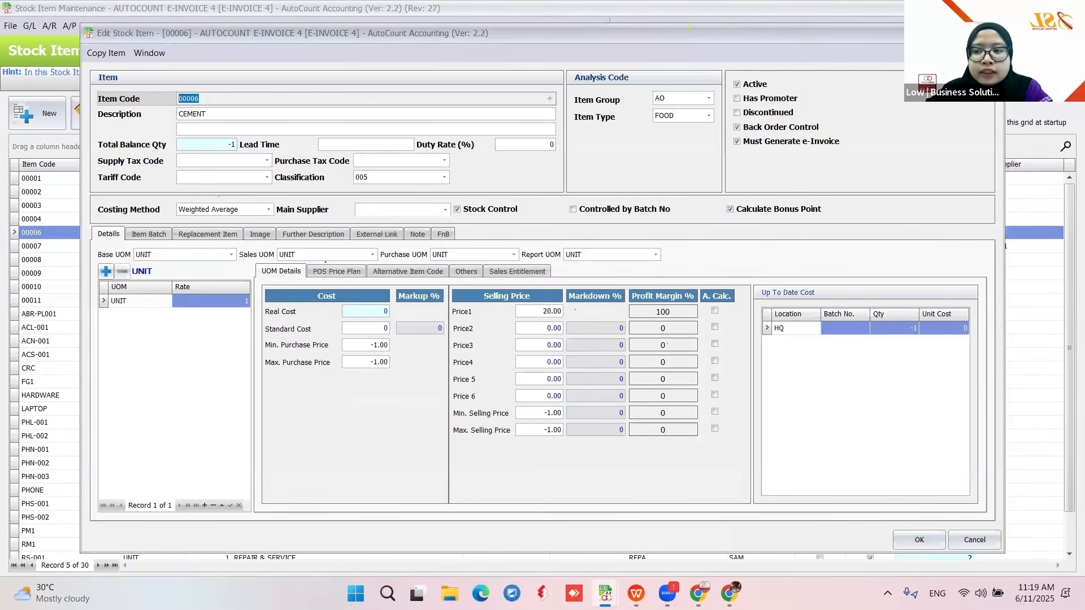
pyautogui.press('Escape')
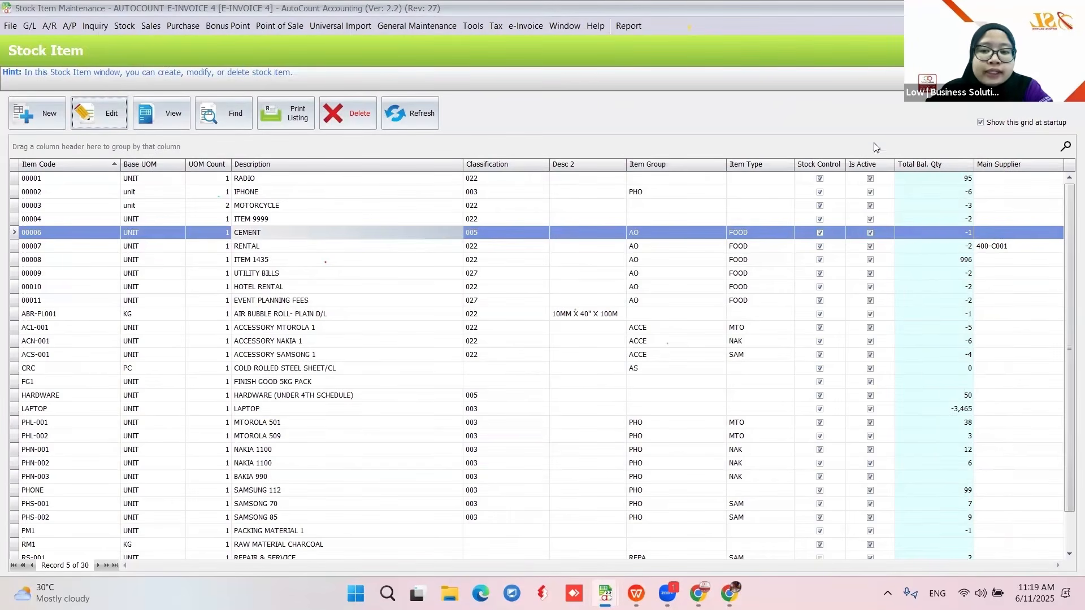
pyautogui.click(1071, 8)
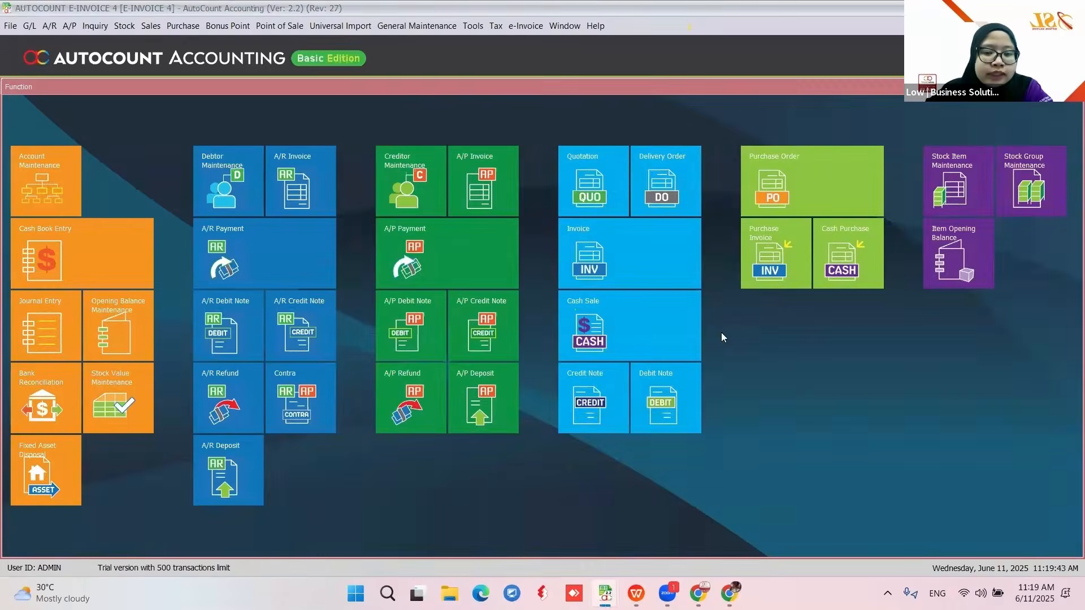
# - Start a new CASH CUSTOMER invoice with one CEMENT line and try to approve it
pyautogui.click(619, 259)
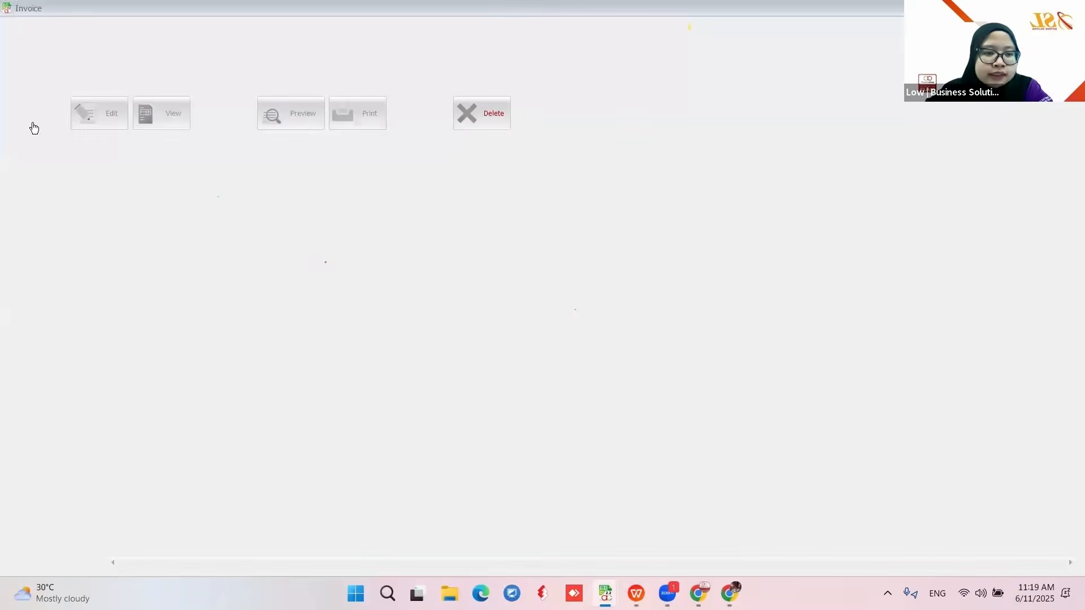
pyautogui.click(34, 129)
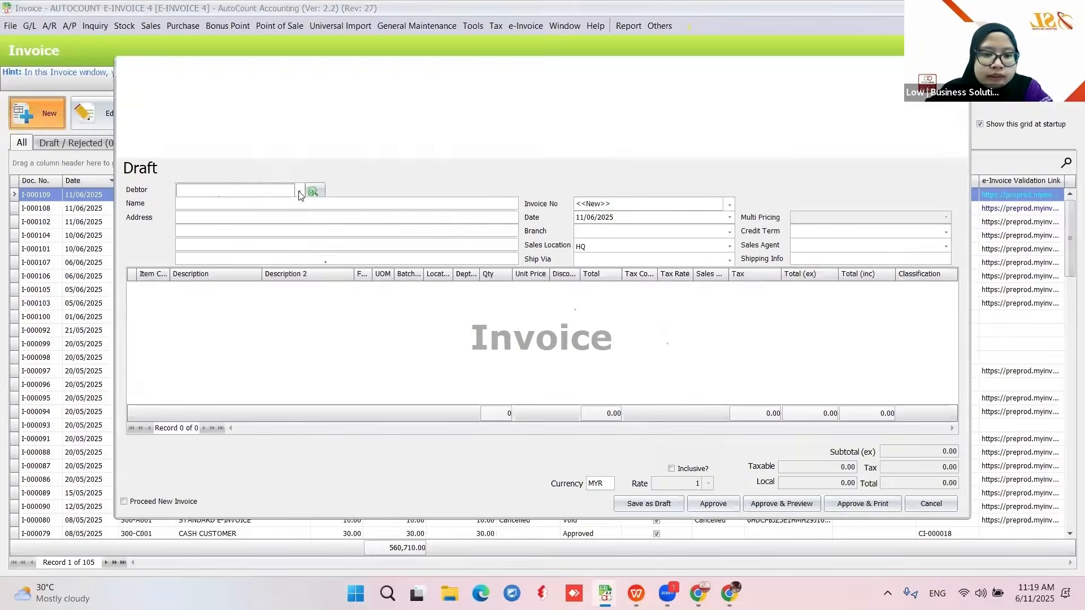
pyautogui.click(294, 381)
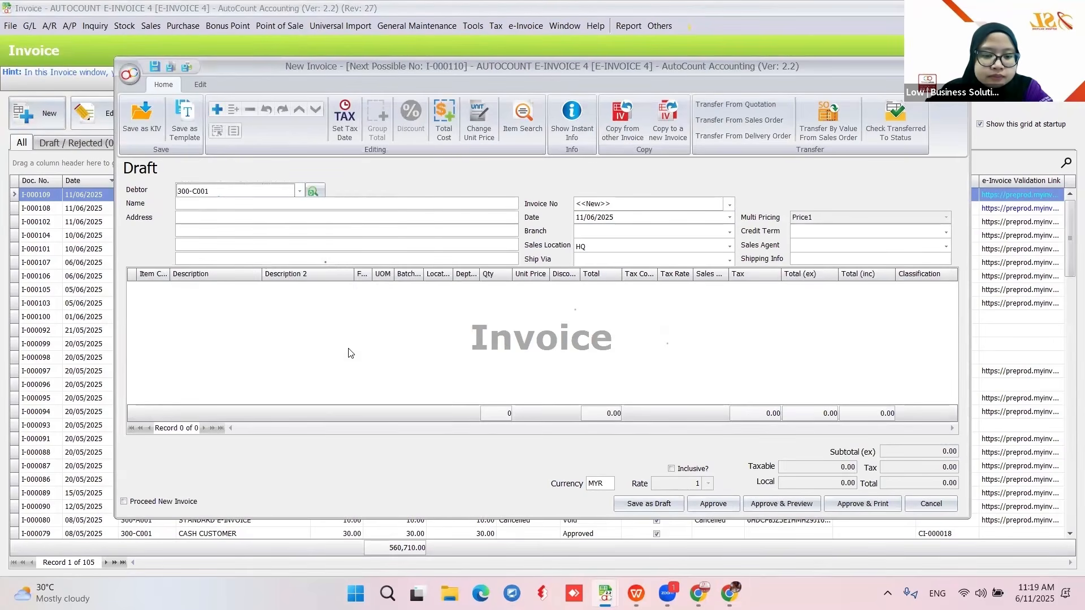
pyautogui.rightClick(348, 347)
pyautogui.click(380, 120)
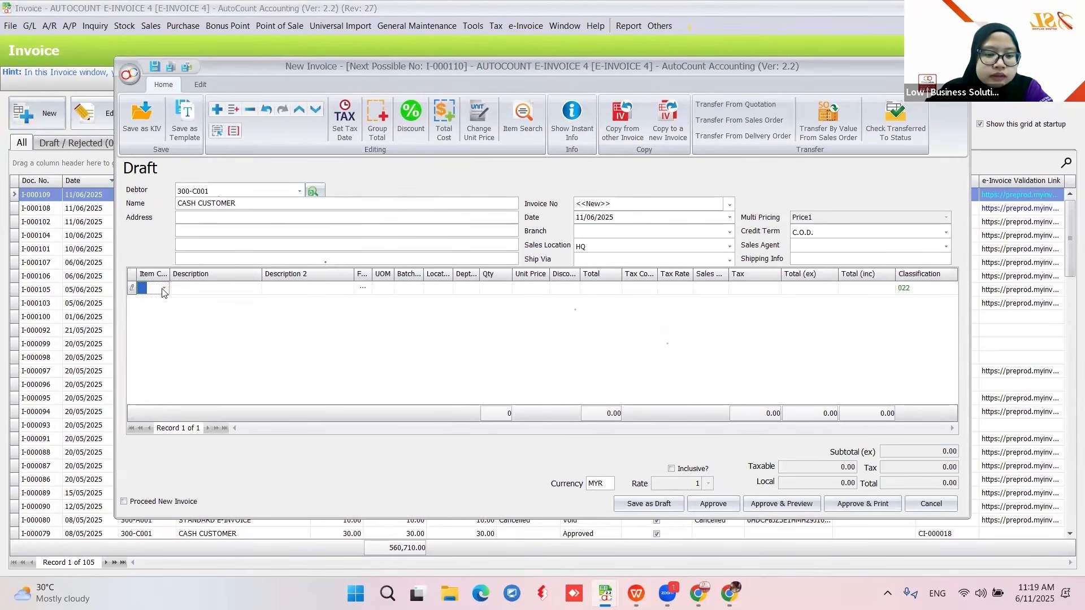
pyautogui.click(164, 288)
pyautogui.click(244, 401)
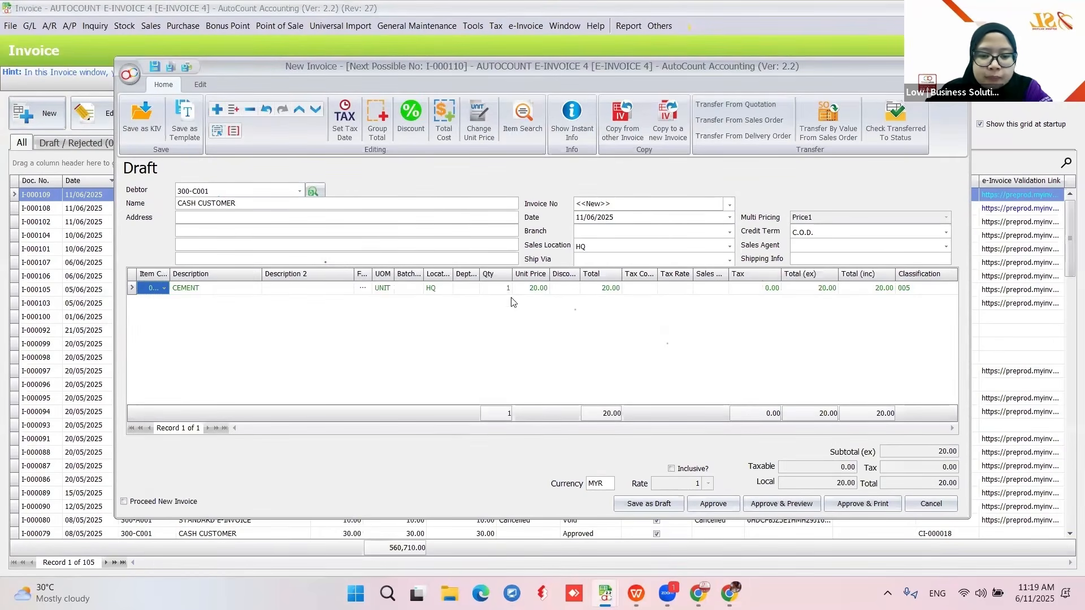
pyautogui.click(713, 507)
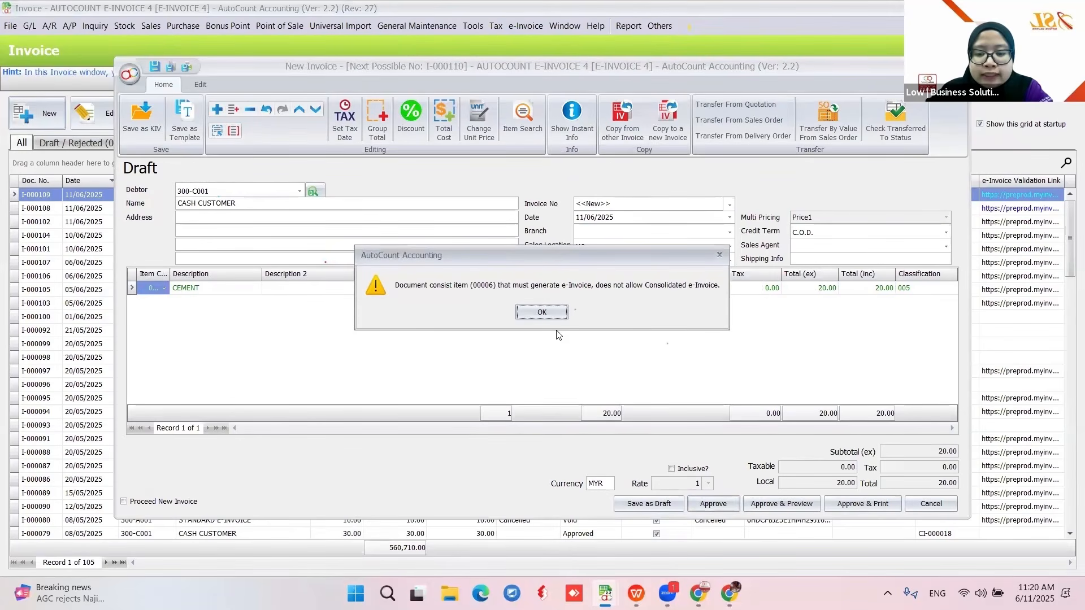
# - After the consolidated e-invoice warning, change the debtor to STANDARD E-INVOICE (300-A001), keep existing prices, and approve
pyautogui.click(525, 317)
pyautogui.click(299, 191)
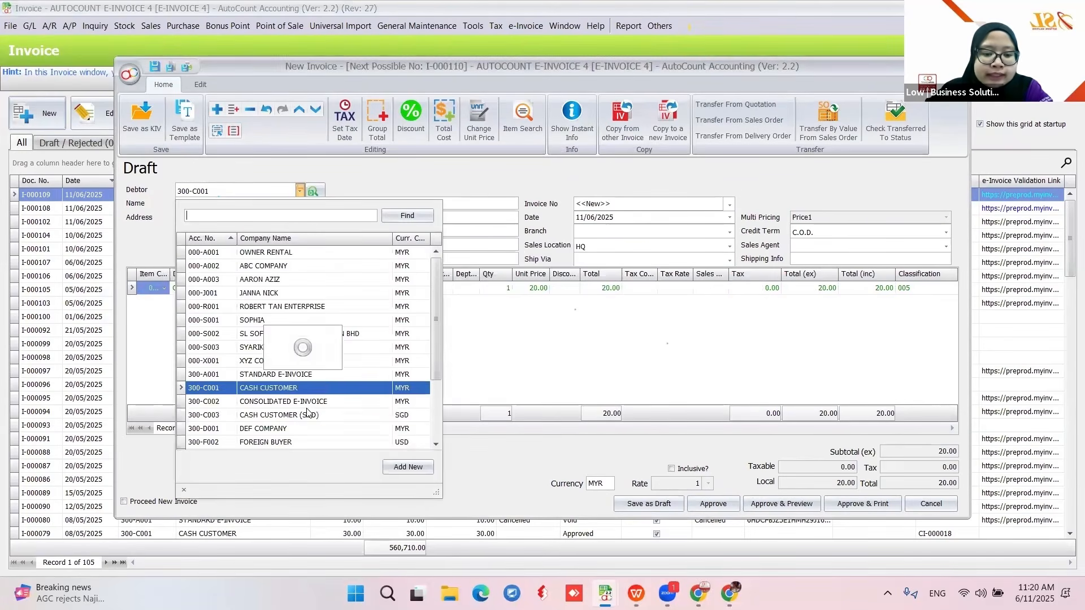
pyautogui.scroll(-2, 297, 397)
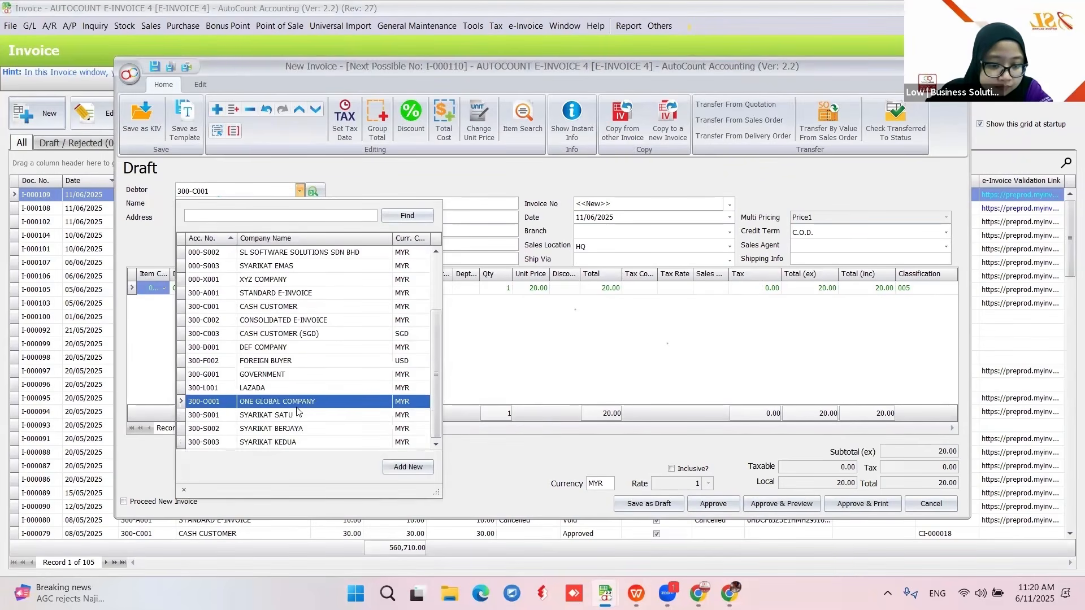
pyautogui.scroll(1, 303, 385)
pyautogui.click(315, 333)
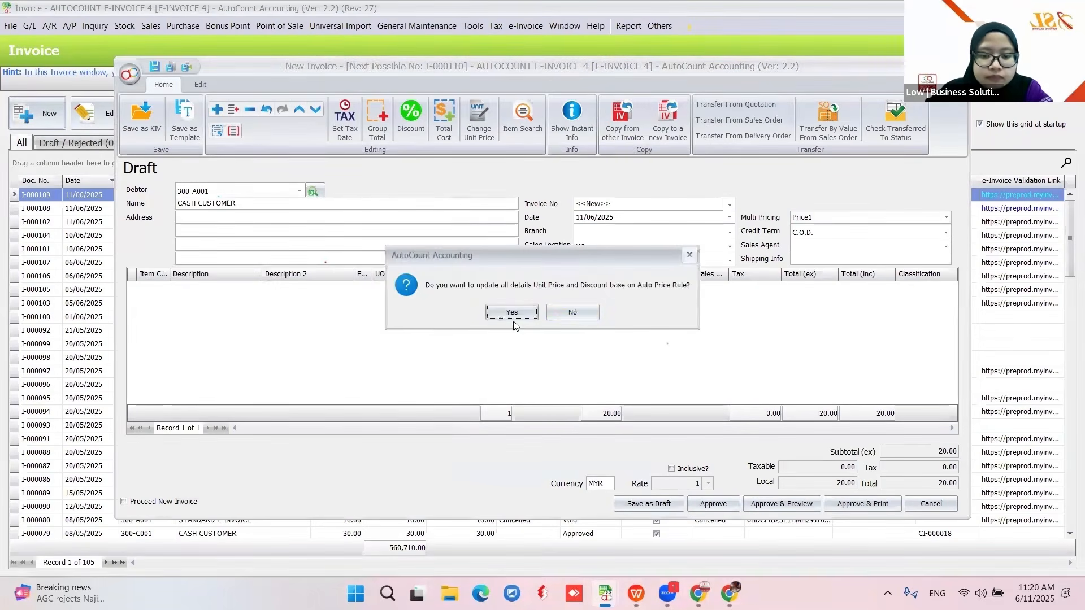
pyautogui.click(570, 314)
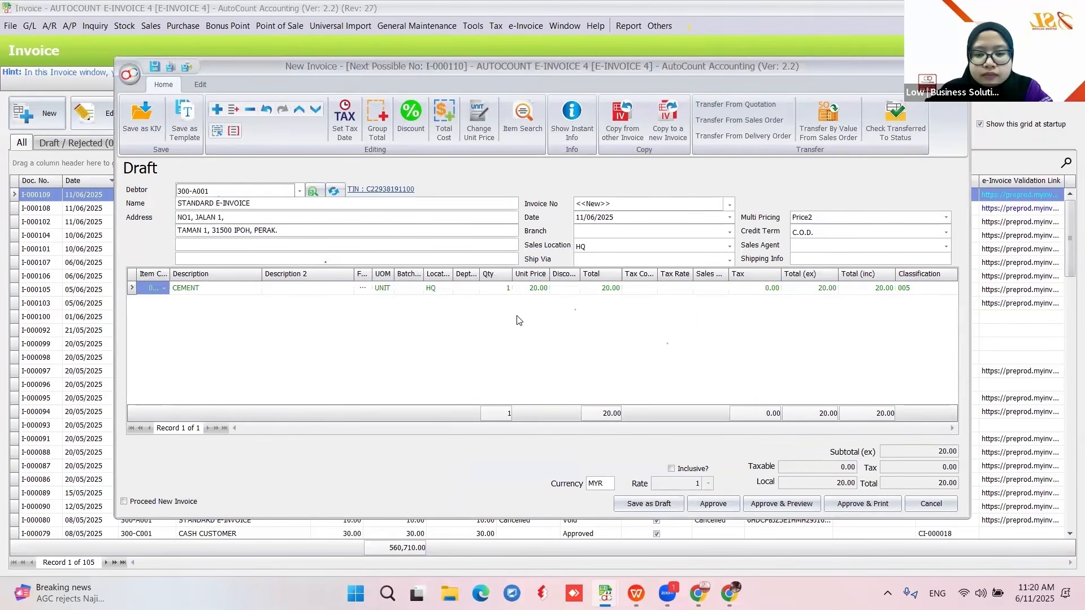
pyautogui.click(713, 503)
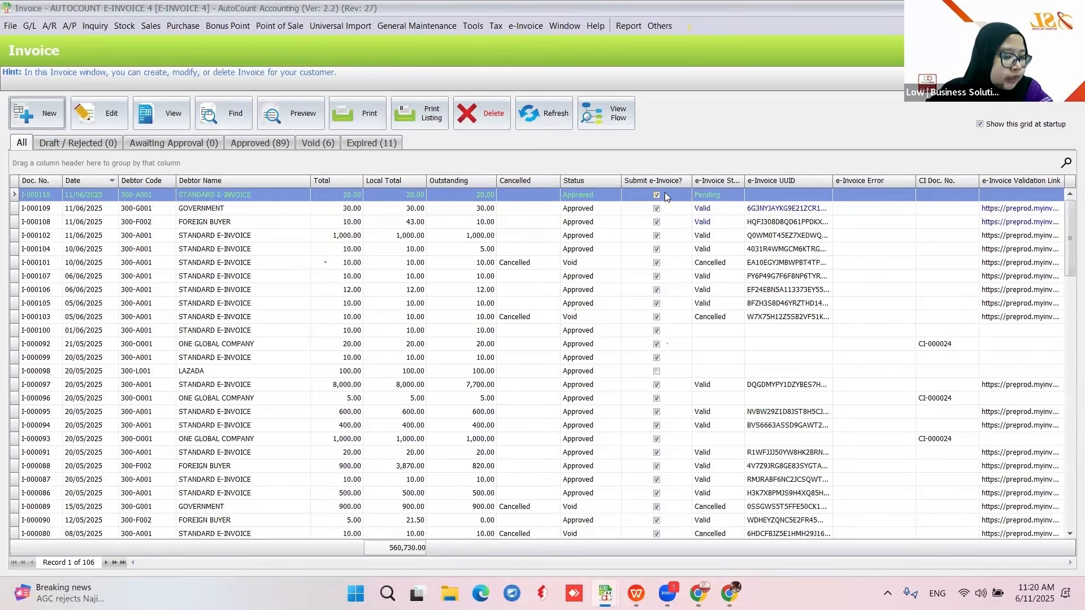
# - Filter the list to the 11 expired invoices and confirm expired invoice I-000066 cannot be edited
pyautogui.click(364, 140)
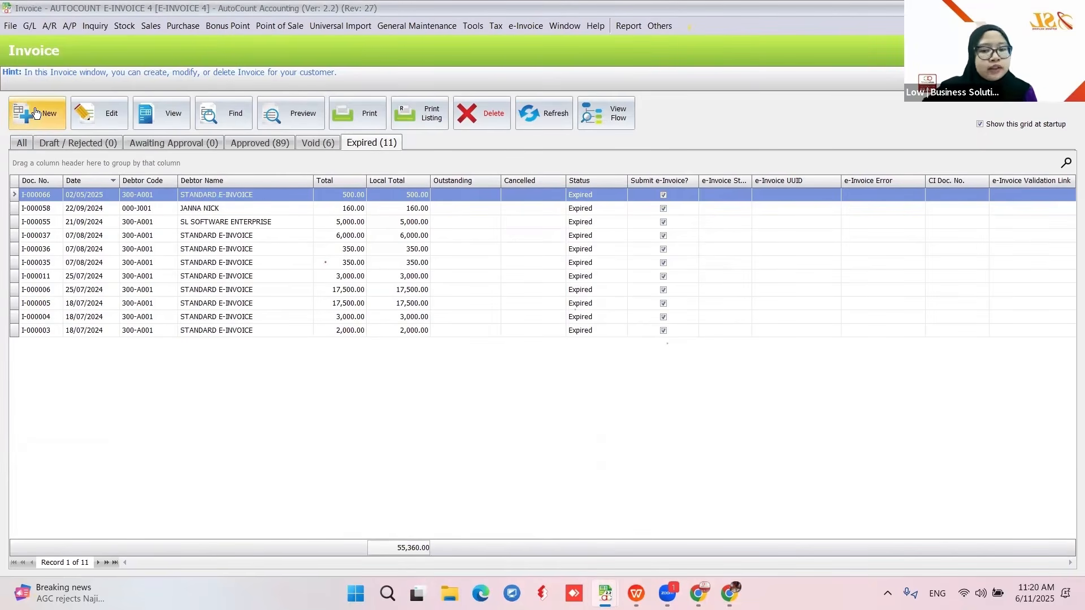
pyautogui.click(105, 107)
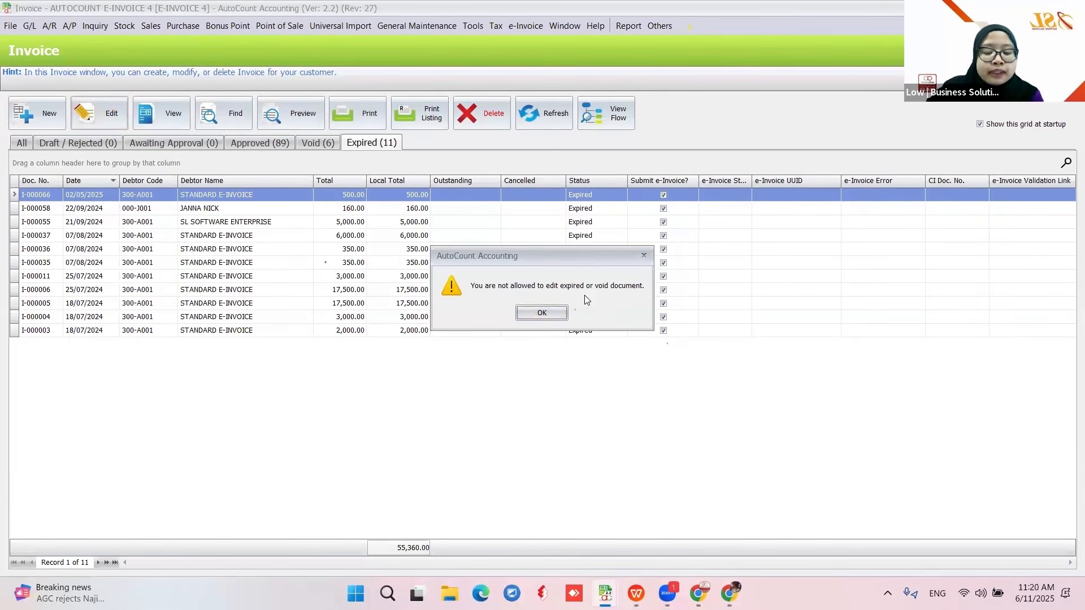
pyautogui.click(554, 314)
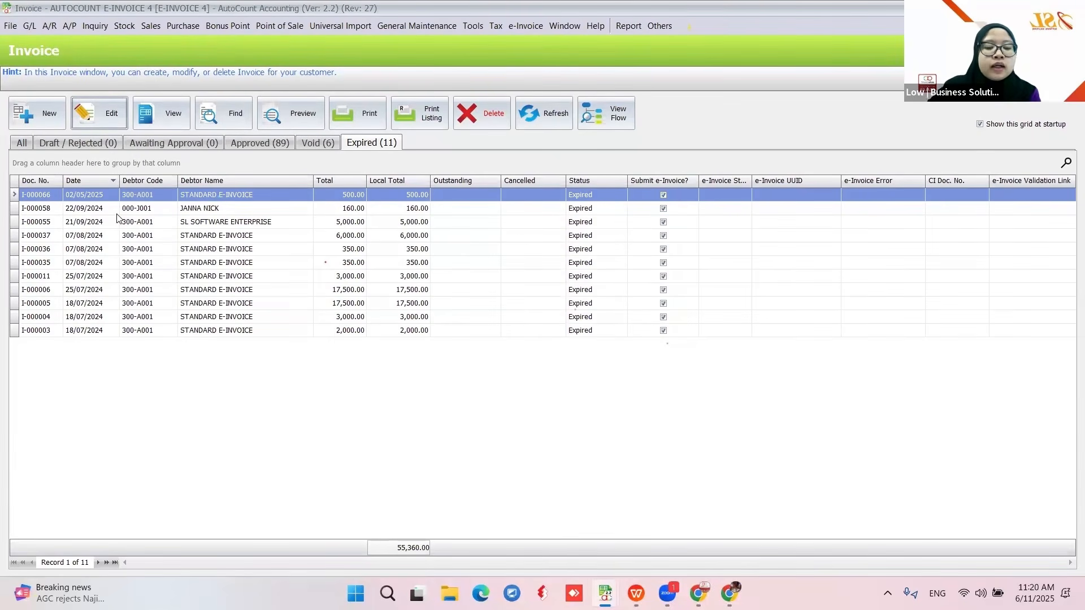
# - Open a new invoice, close it without saving, and return to the WPS training presentation
pyautogui.click(38, 113)
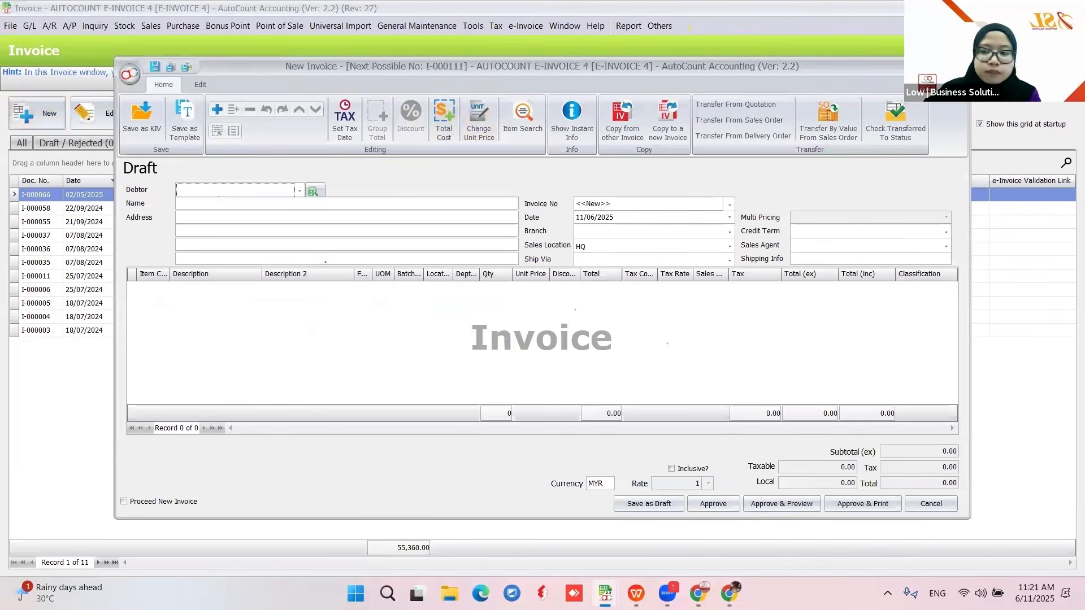
pyautogui.click(959, 66)
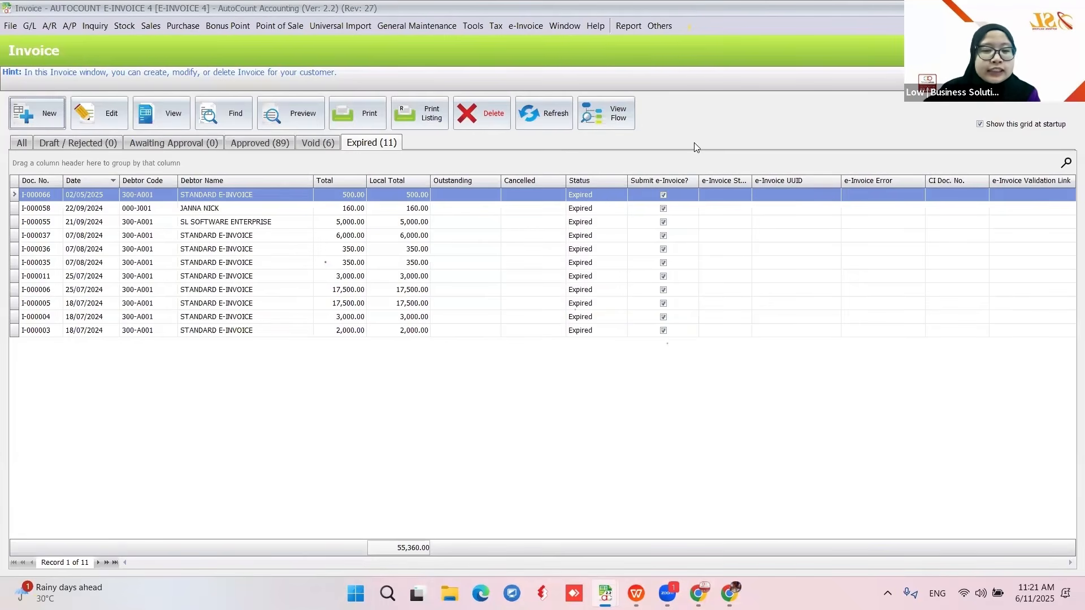
pyautogui.click(638, 594)
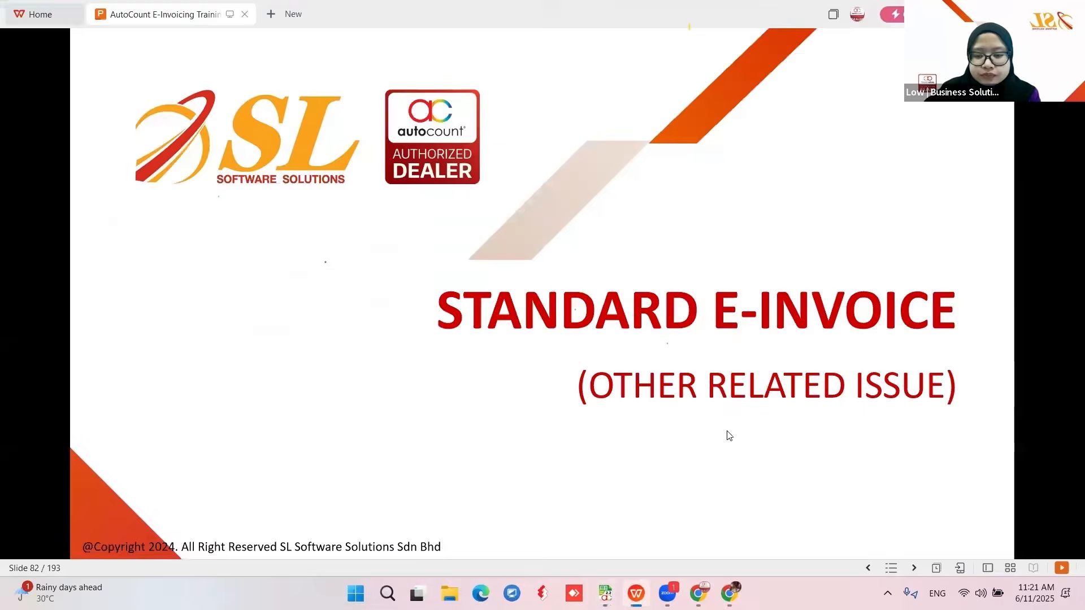
# - Advance to slide 83 on standard e-invoice issues, then return to the AutoCount invoice list
pyautogui.click(882, 453)
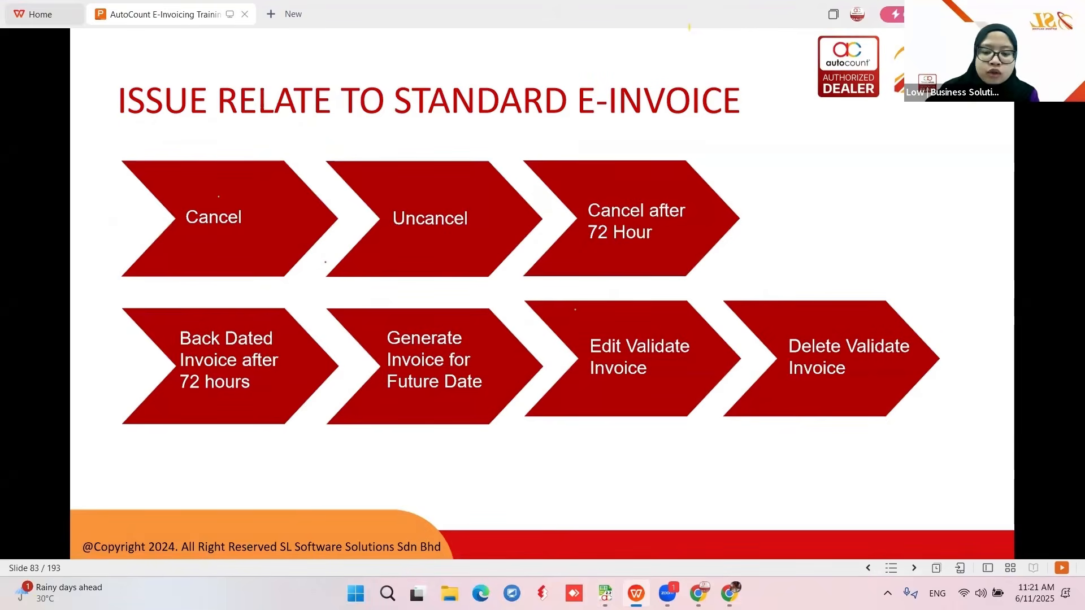
pyautogui.moveTo(605, 594)
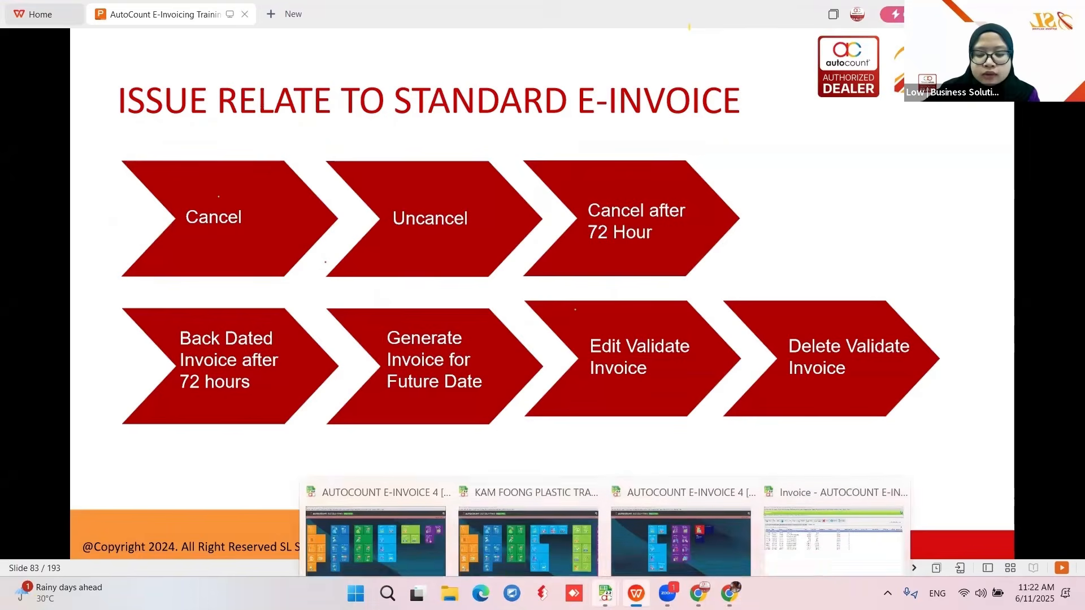
pyautogui.click(797, 548)
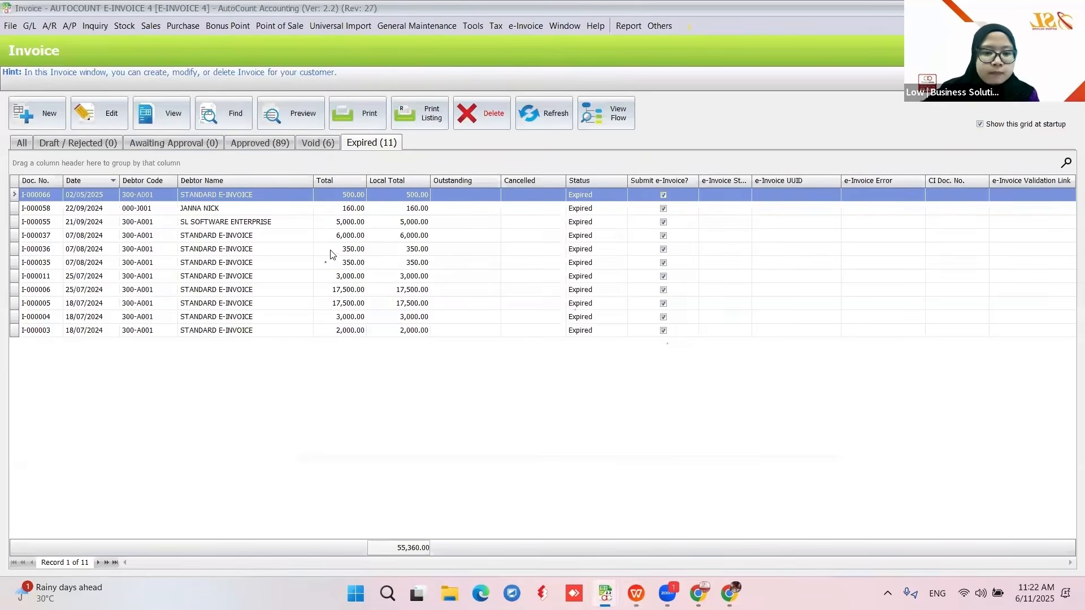
# - Confirm void invoice I-000101 cannot be edited, view it read-only, then go back to the slides
pyautogui.click(110, 120)
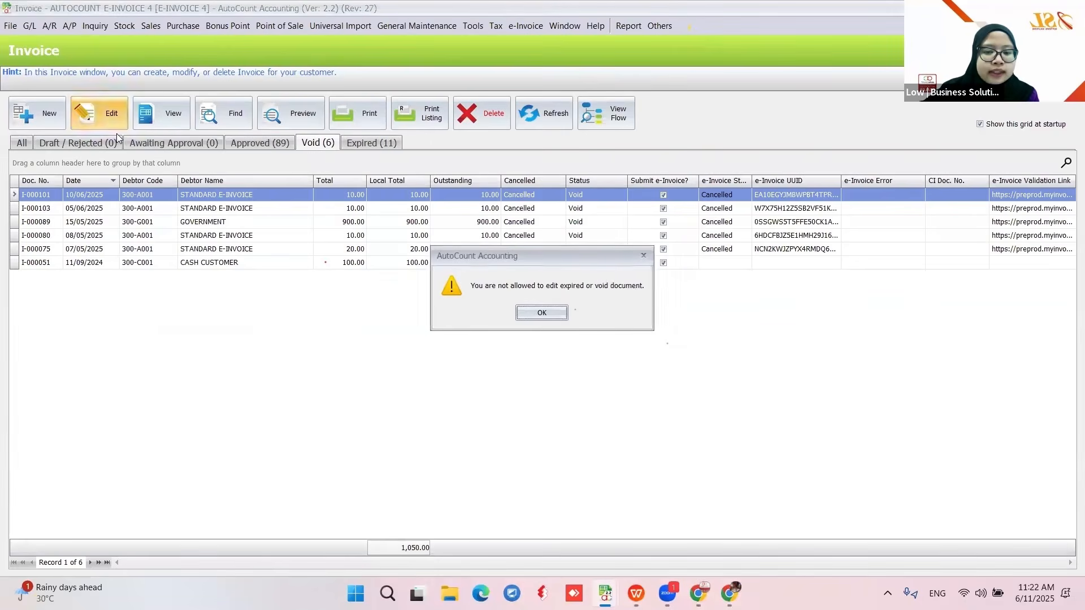
pyautogui.click(550, 319)
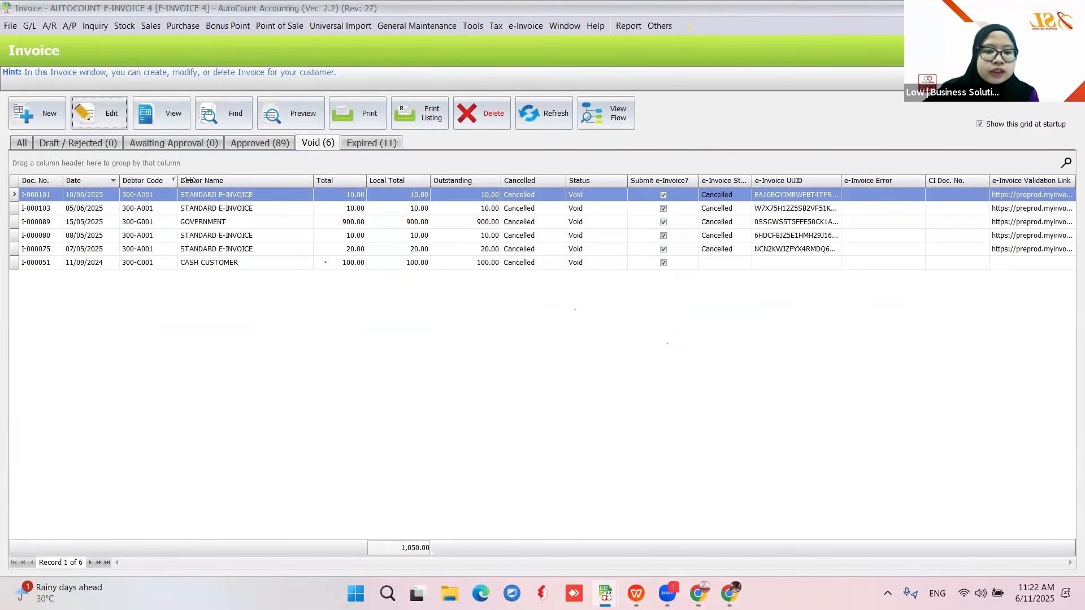
pyautogui.click(174, 121)
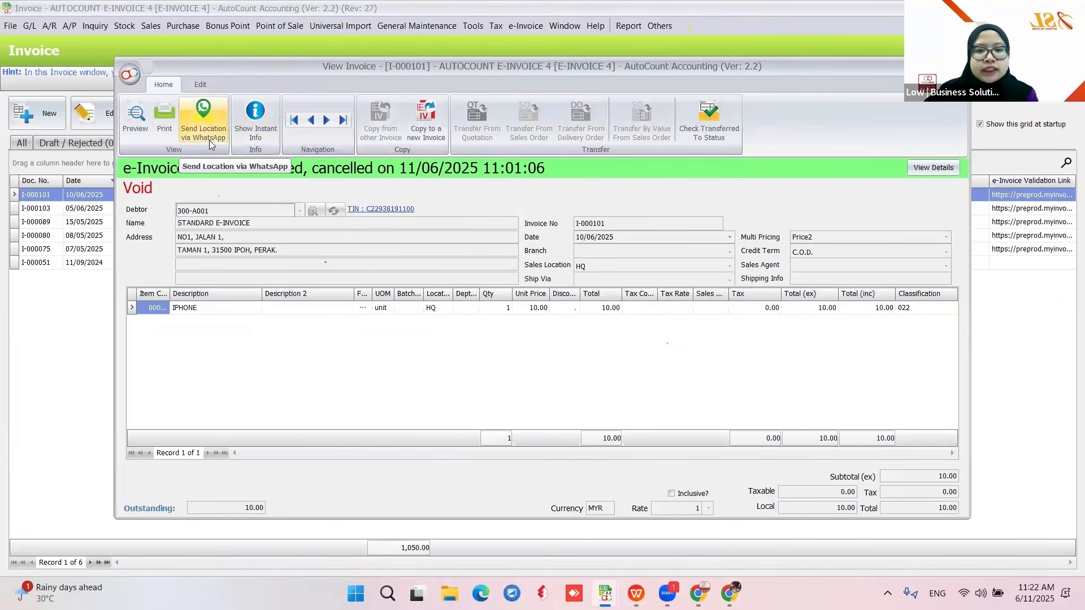
pyautogui.press('Escape')
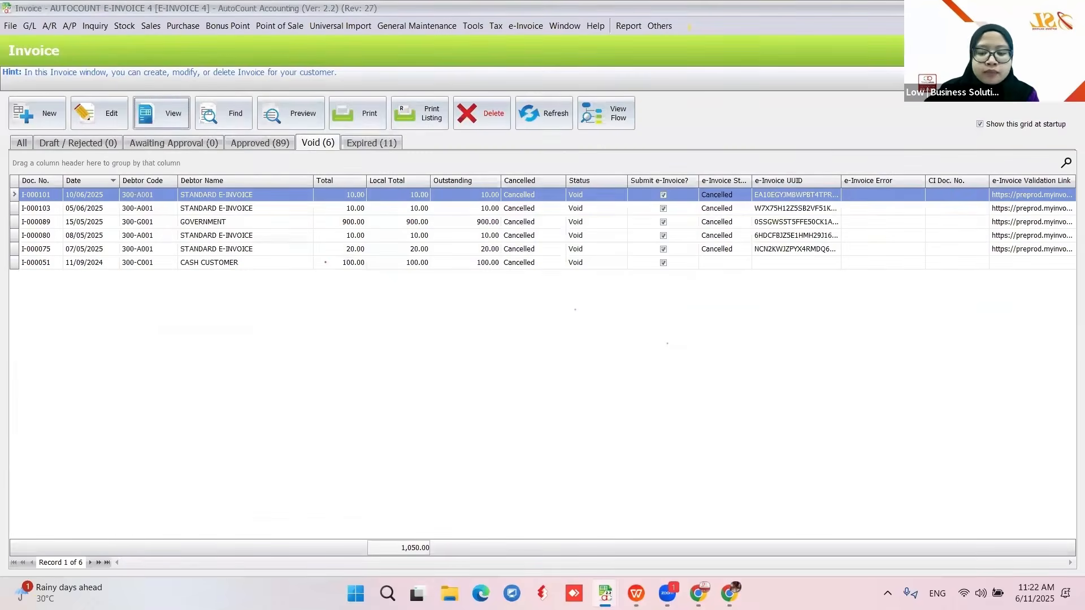
pyautogui.click(636, 593)
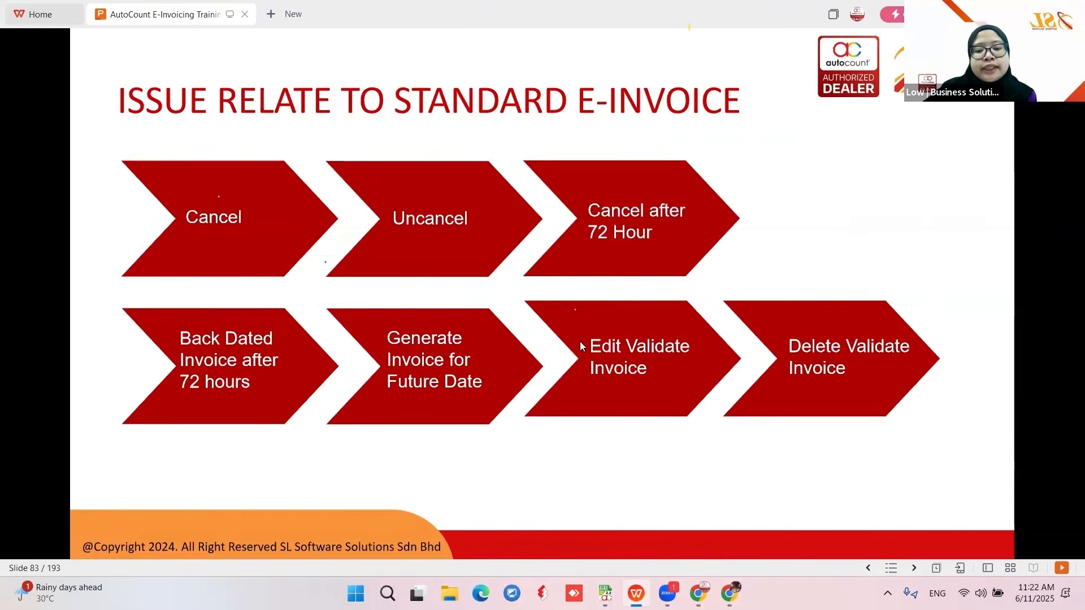
pyautogui.click(613, 591)
# - Start a new invoice for STANDARD E-INVOICE (300-A001) with ITEM 9999 at unit price 10
pyautogui.click(827, 537)
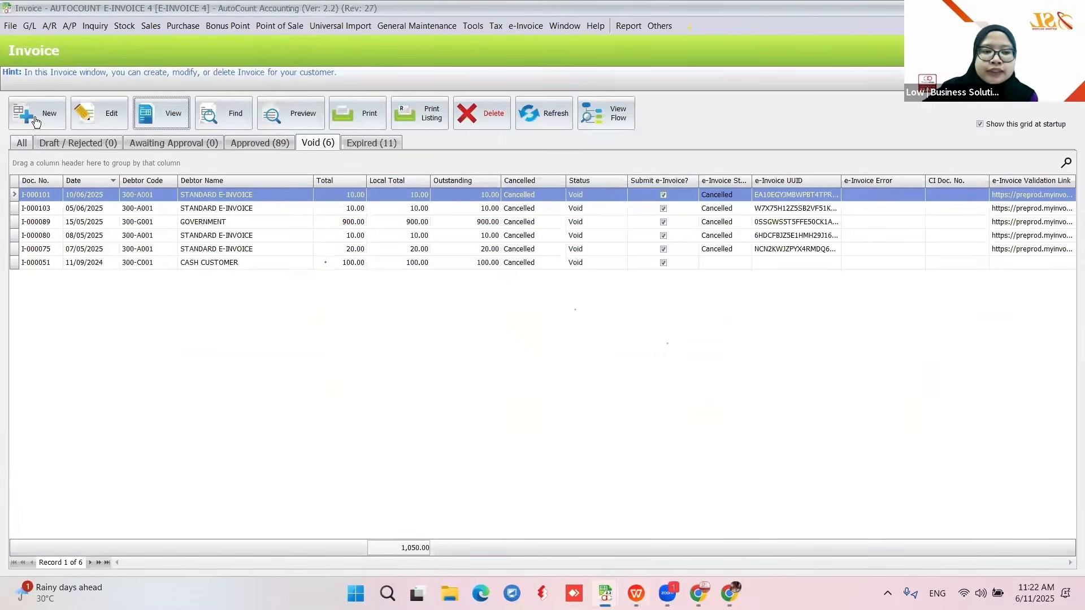
pyautogui.click(36, 118)
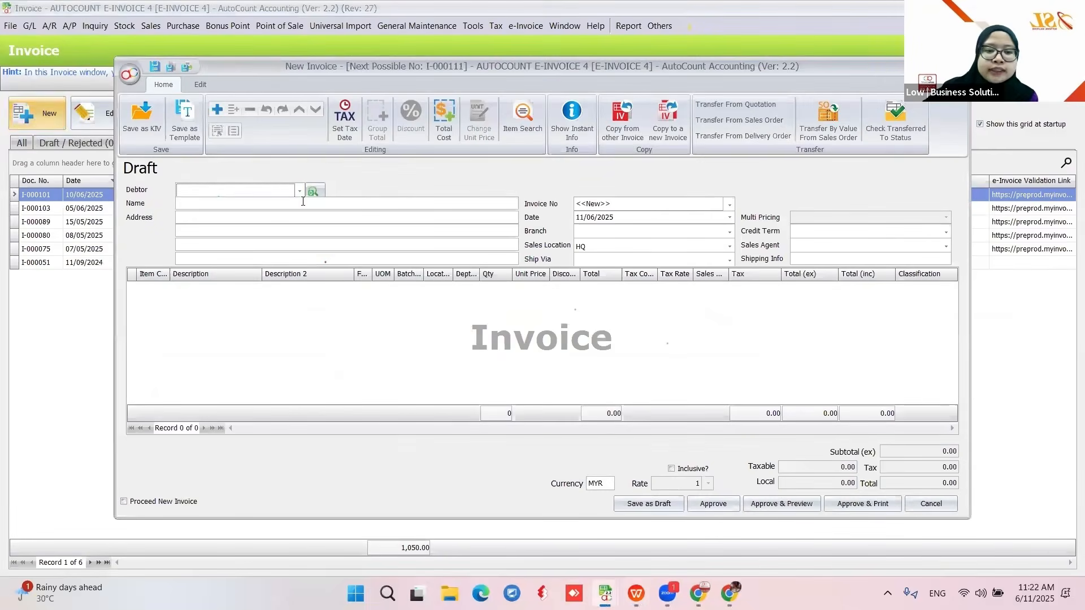
pyautogui.click(300, 190)
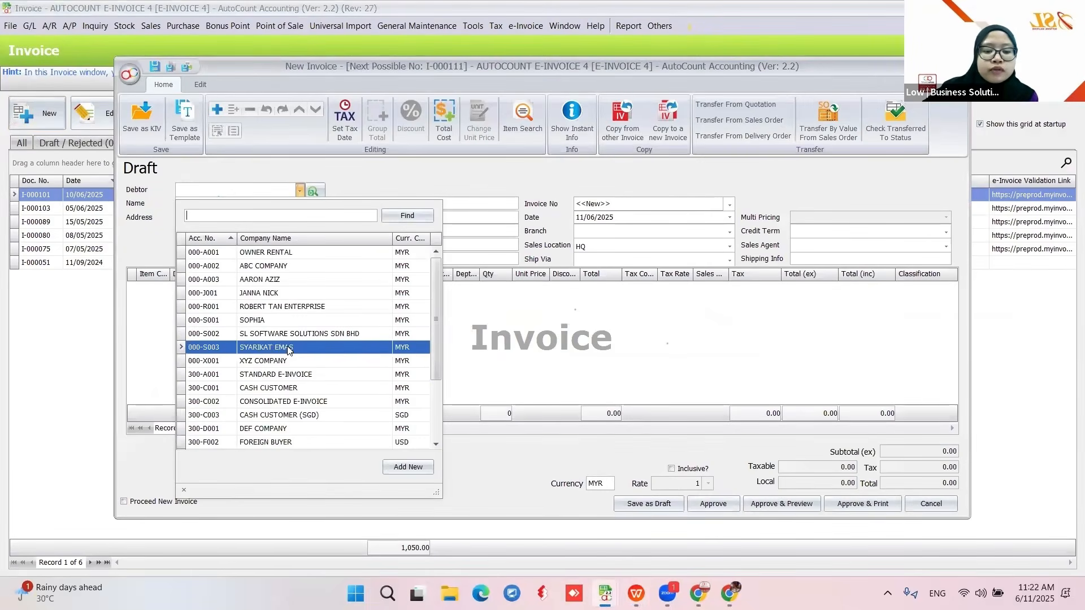
pyautogui.scroll(-2, 282, 367)
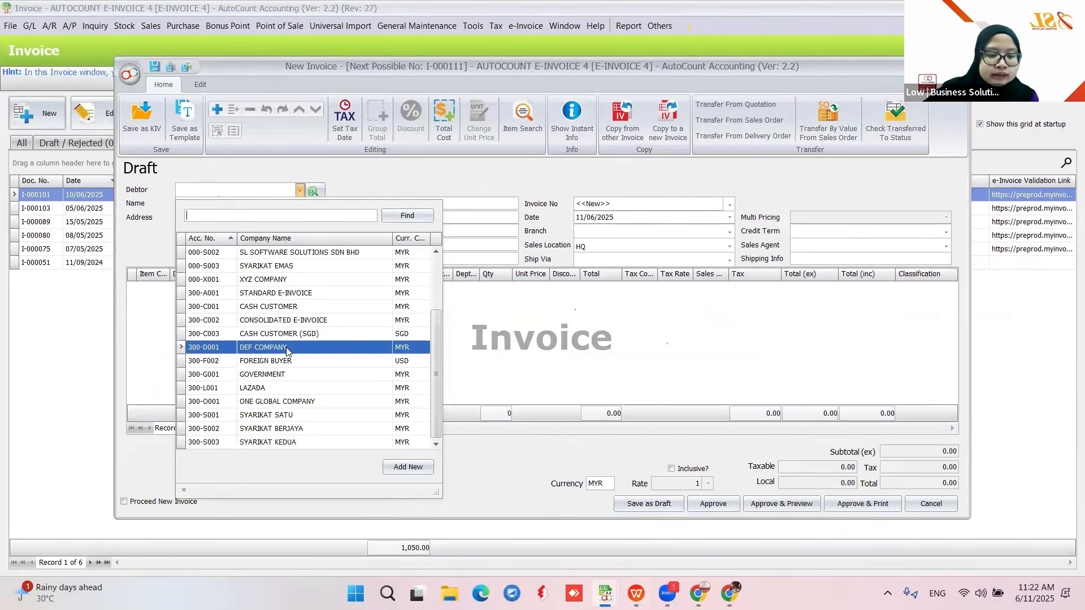
pyautogui.click(300, 294)
pyautogui.click(138, 289)
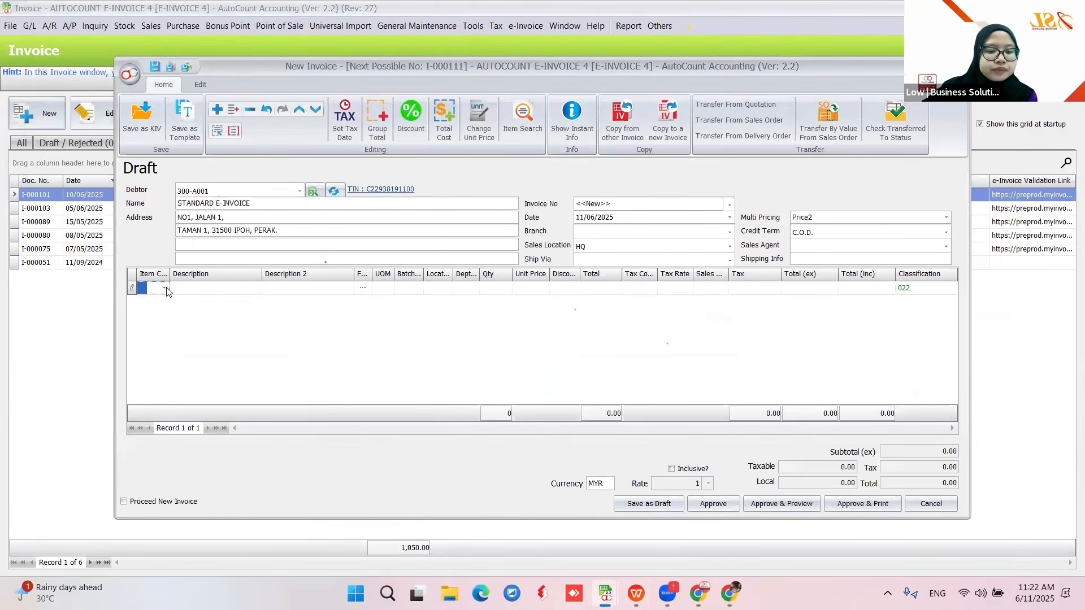
pyautogui.click(163, 287)
pyautogui.click(284, 380)
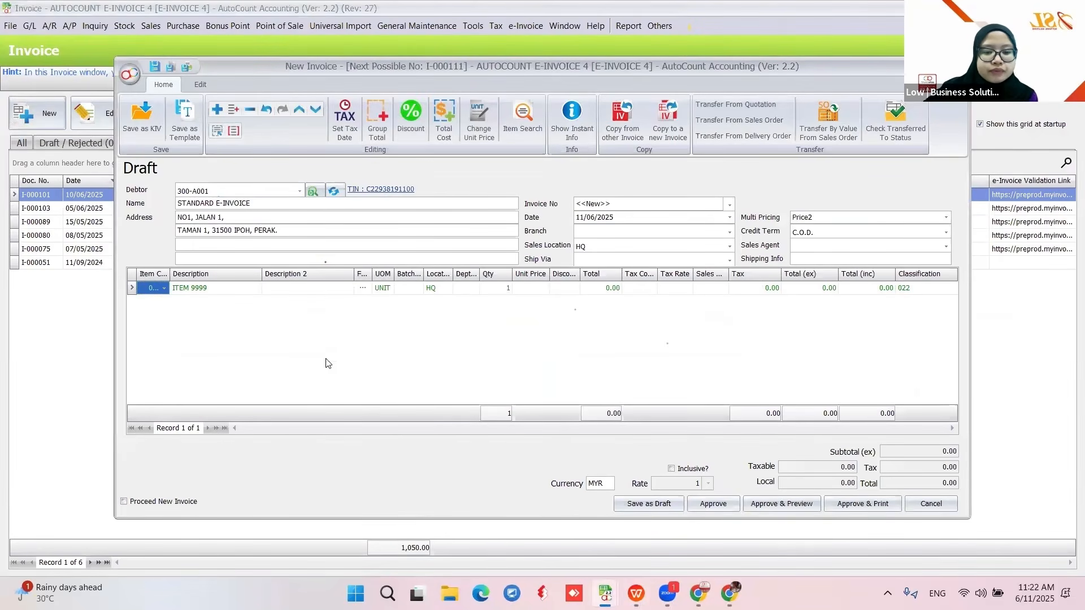
pyautogui.click(545, 288)
pyautogui.write('10')
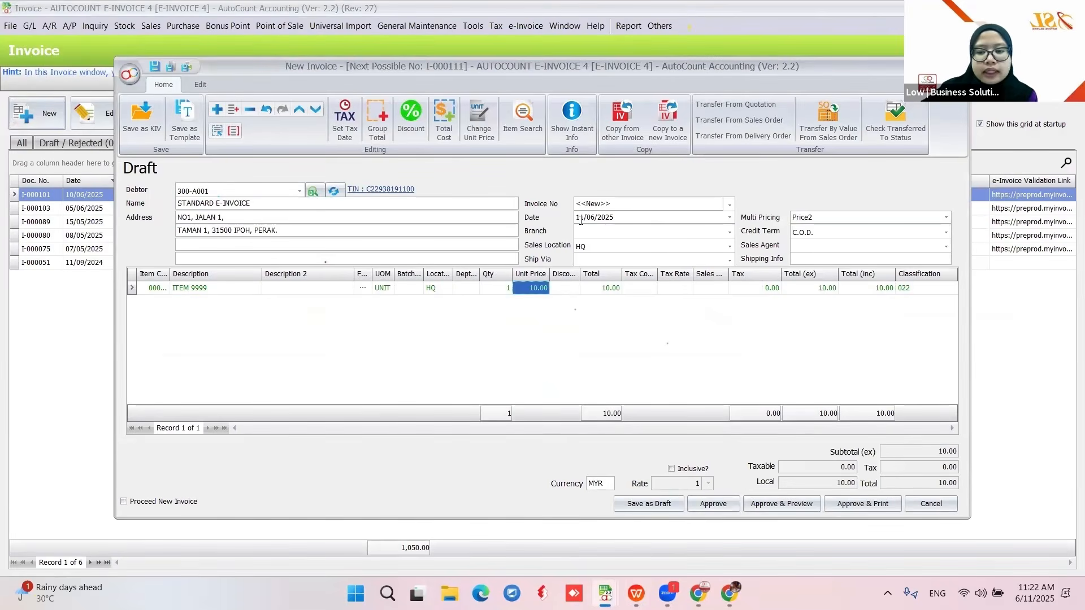
# - Set the invoice date to the future date 12/06/2025 and approve it as I-000111
pyautogui.click(581, 219)
pyautogui.click(568, 343)
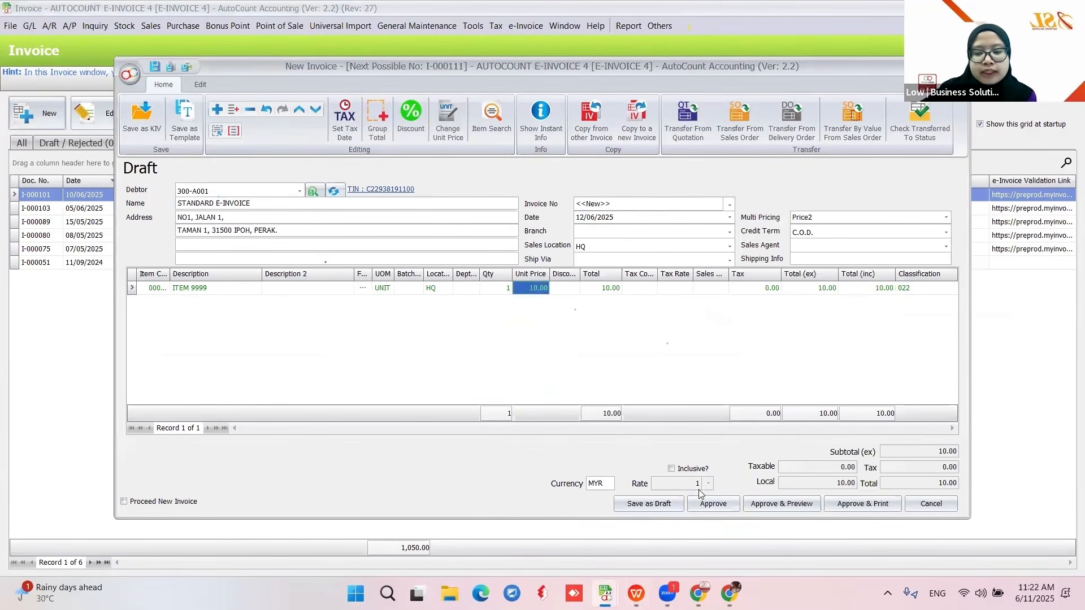
pyautogui.click(711, 504)
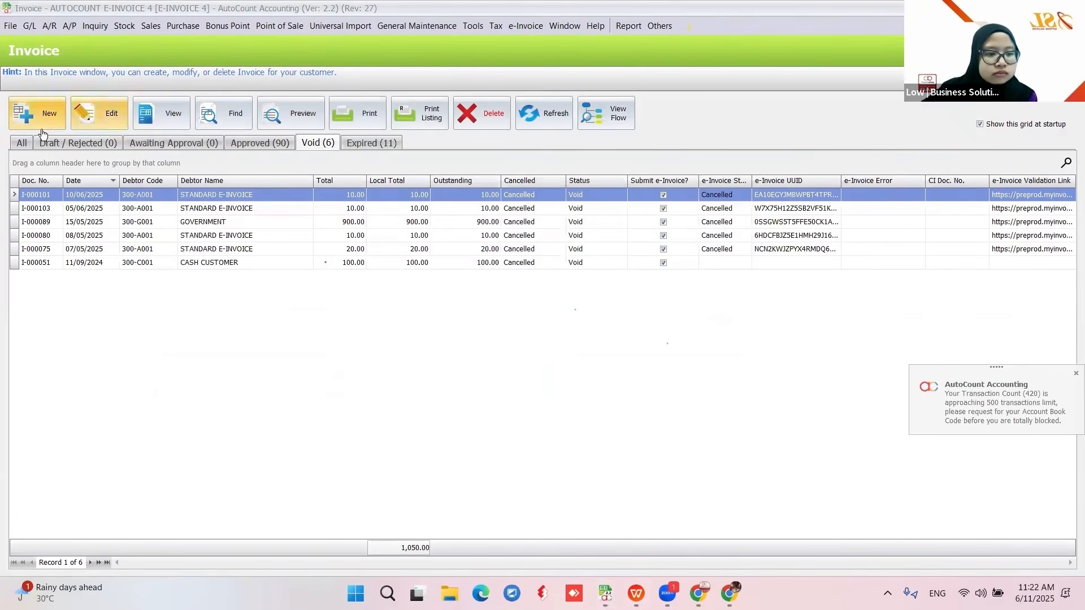
# - Show invoices of every status, refresh the e-Invoice statuses twice, and return to the slides
pyautogui.click(18, 145)
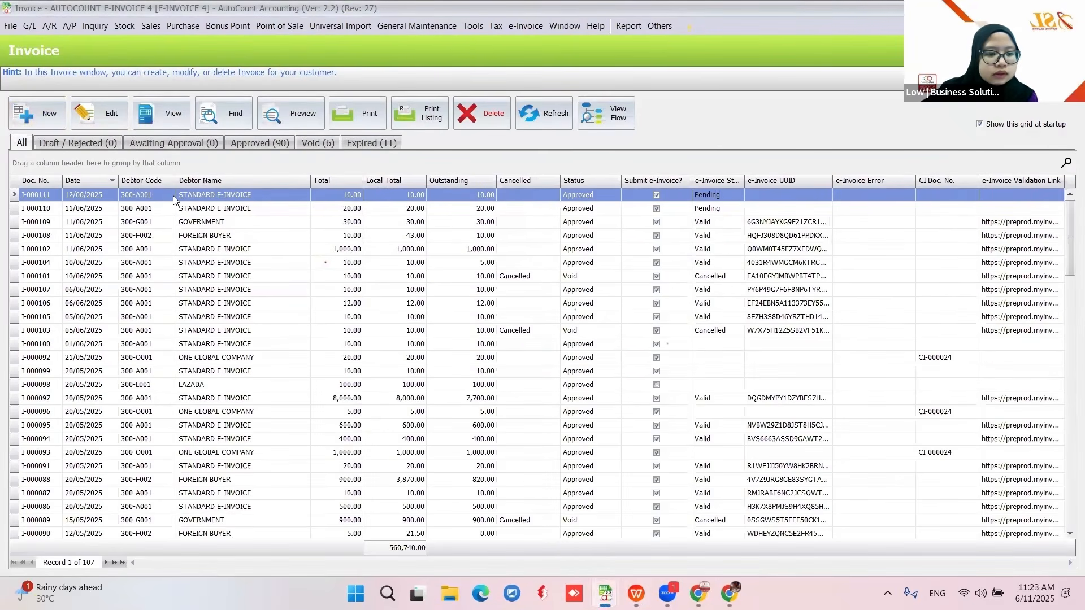
pyautogui.click(538, 112)
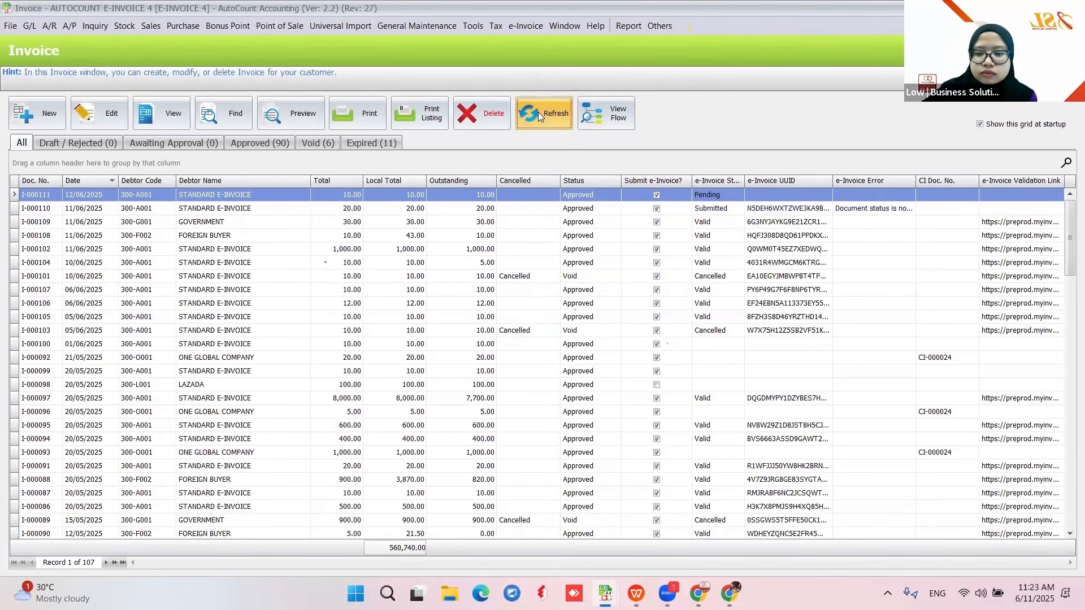
pyautogui.click(538, 112)
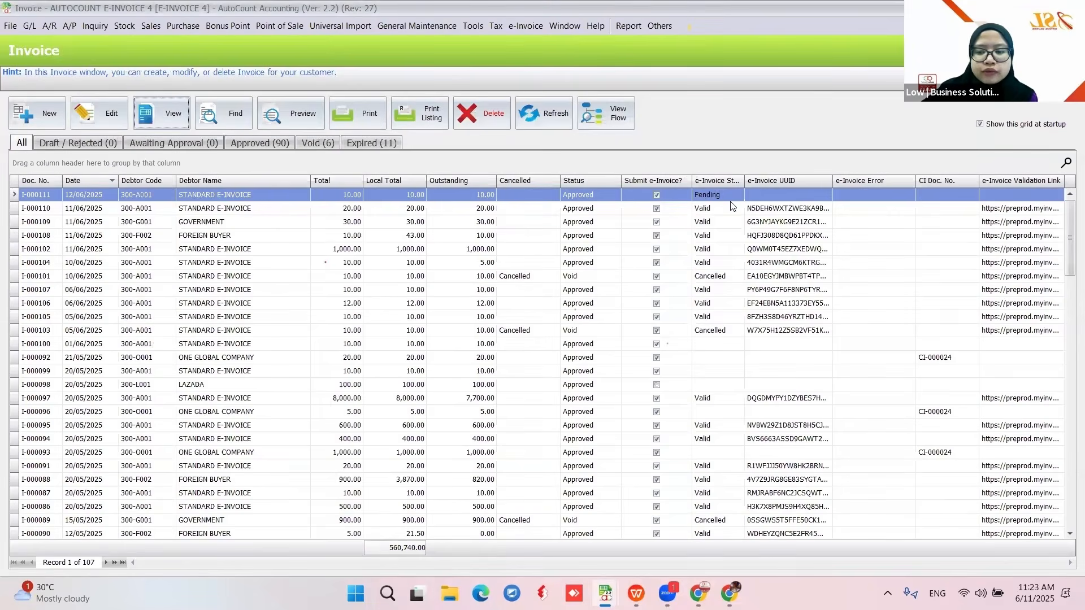
pyautogui.click(638, 592)
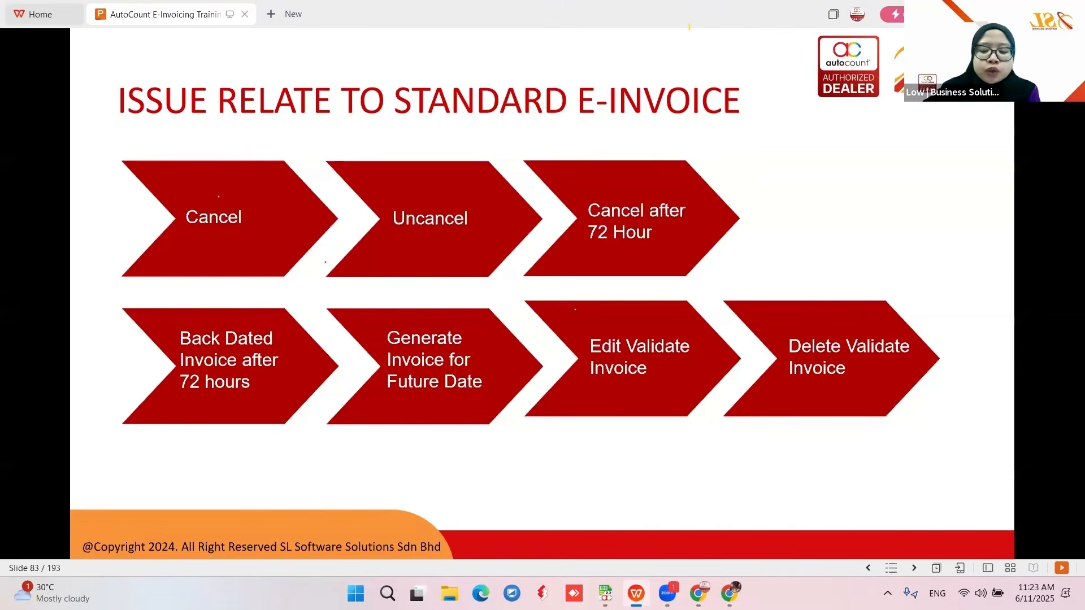
# - Try deleting validated invoice I-000104 and confirm the not-allowed-to-delete error appears
pyautogui.moveTo(605, 594)
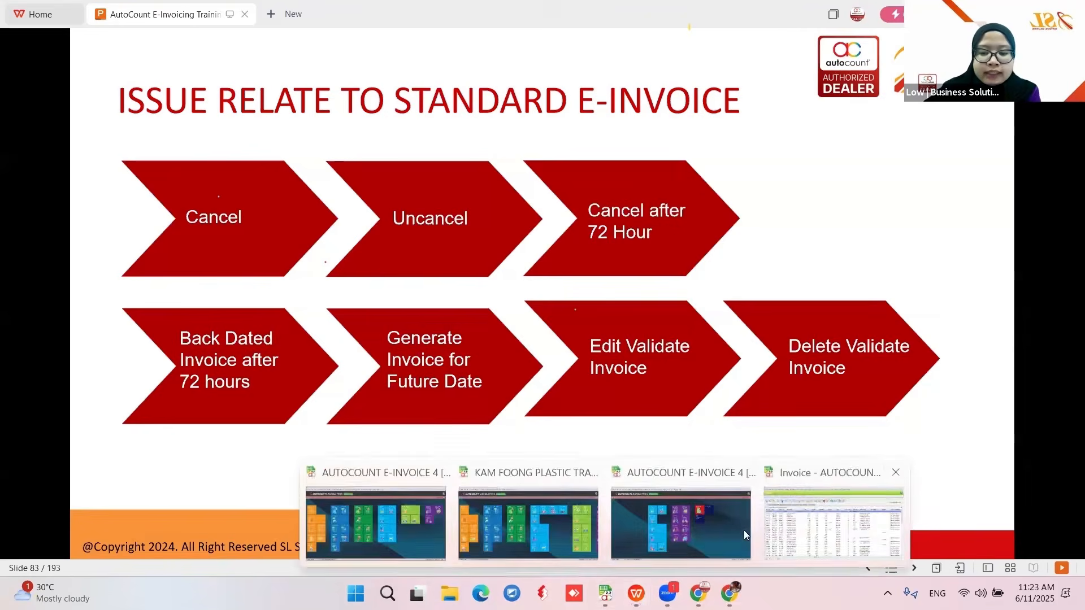
pyautogui.click(767, 532)
pyautogui.click(547, 266)
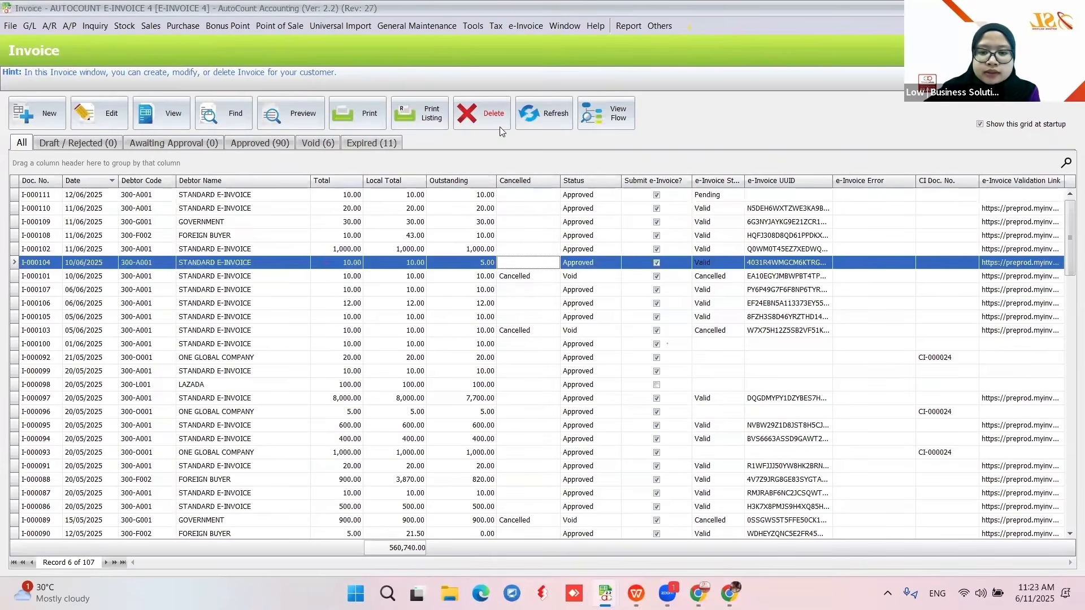
pyautogui.click(483, 113)
pyautogui.click(512, 311)
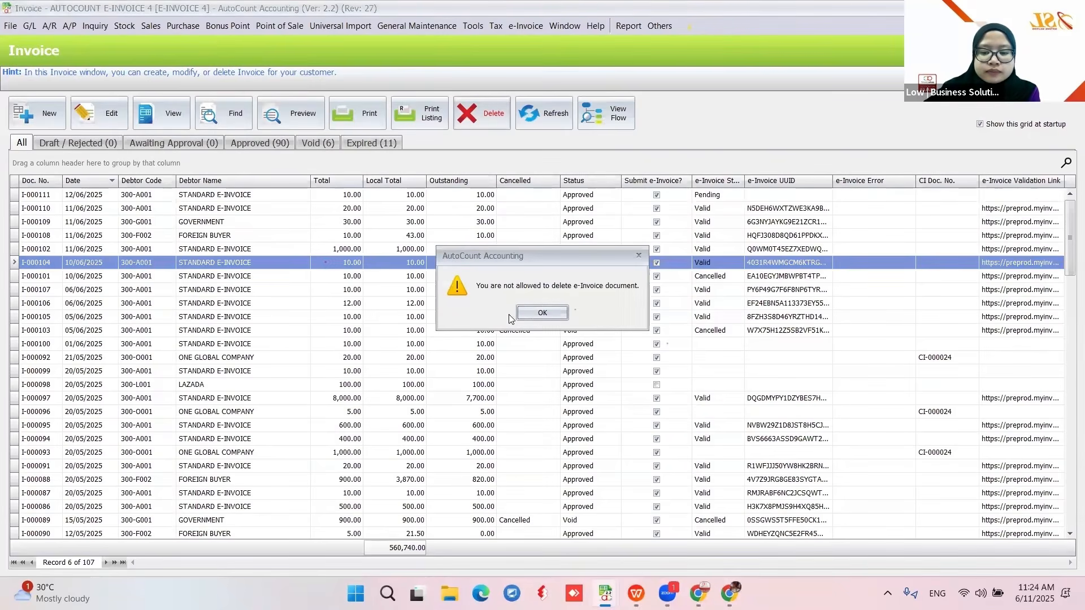
pyautogui.click(543, 313)
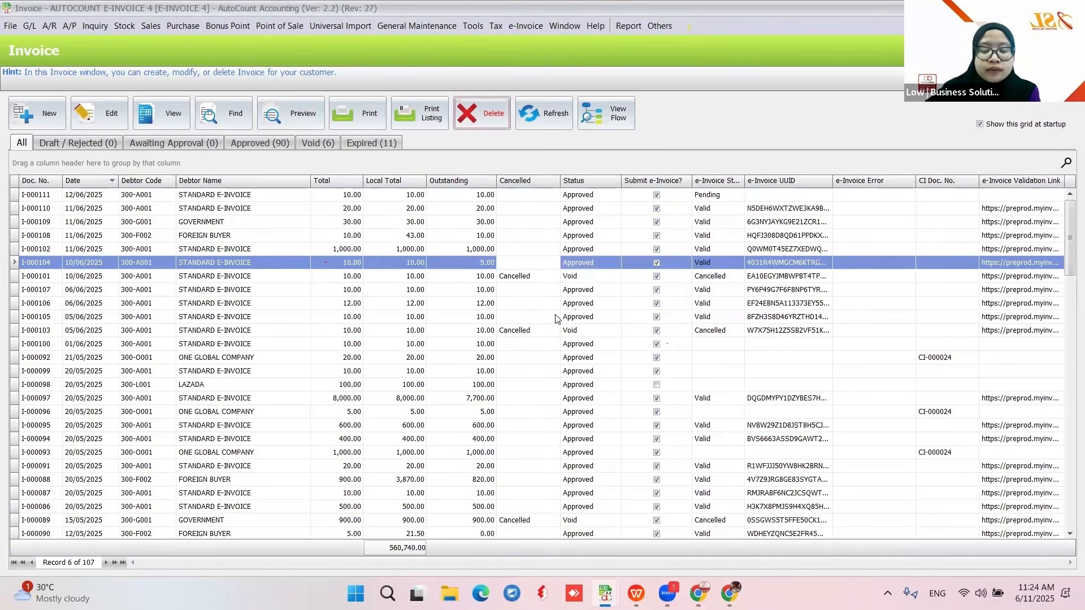
# - Refresh invoice I-000111 to Submitted e-Invoice status, then switch back to the training slides
pyautogui.click(581, 195)
pyautogui.click(547, 114)
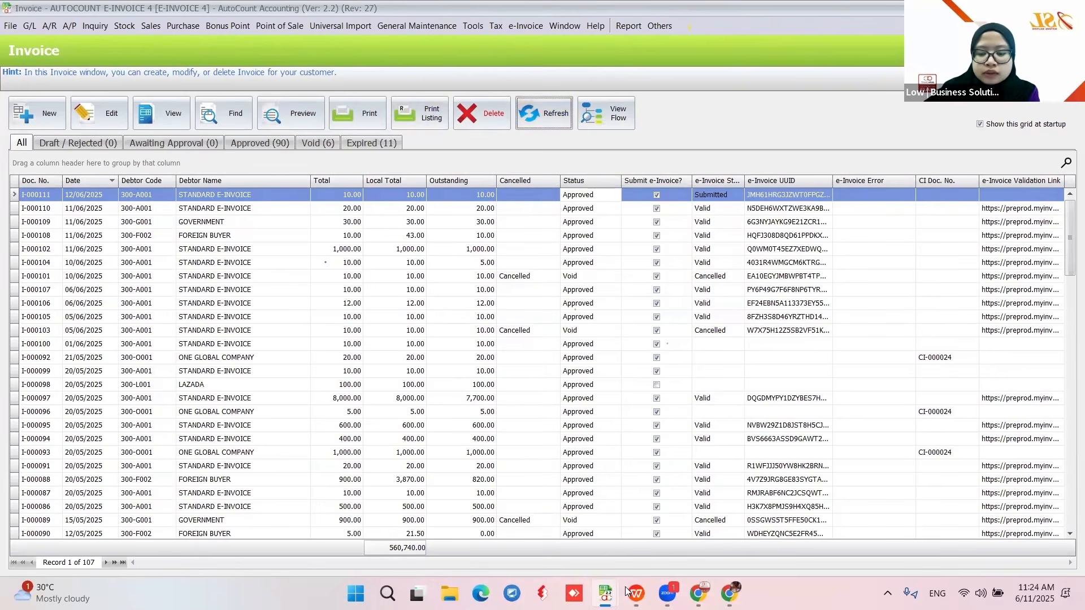
pyautogui.hotkey('alt', 'Tab')
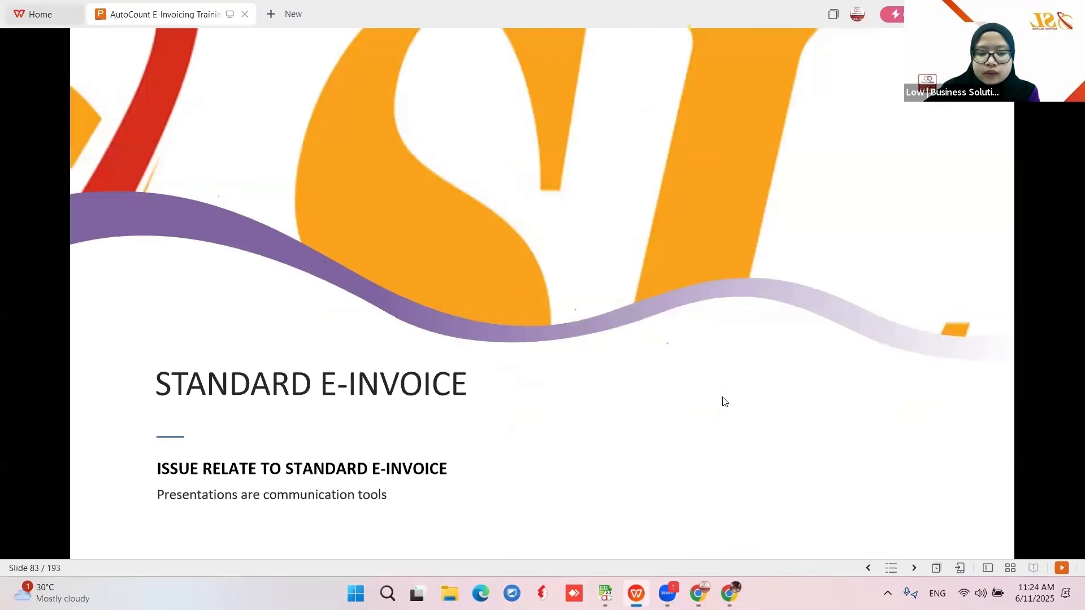
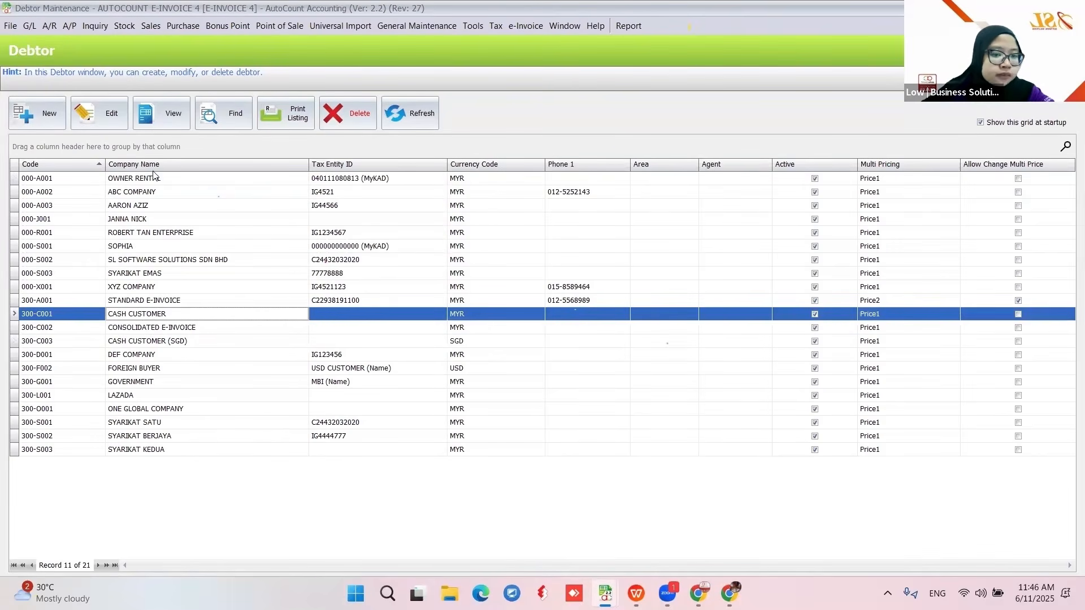
pyautogui.click(146, 118)
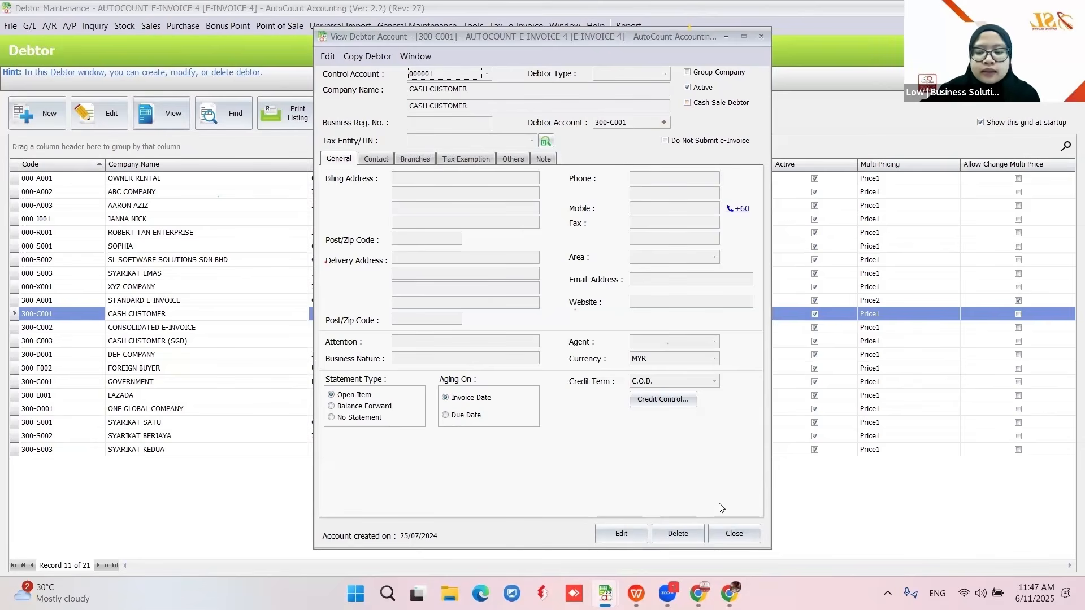
pyautogui.click(734, 534)
pyautogui.click(172, 341)
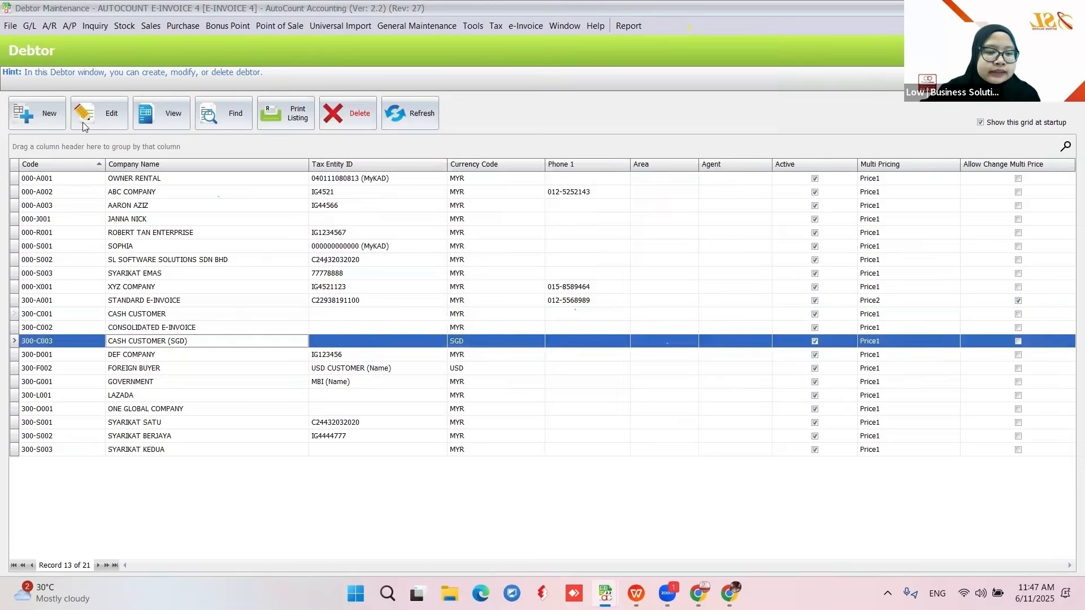
pyautogui.click(95, 119)
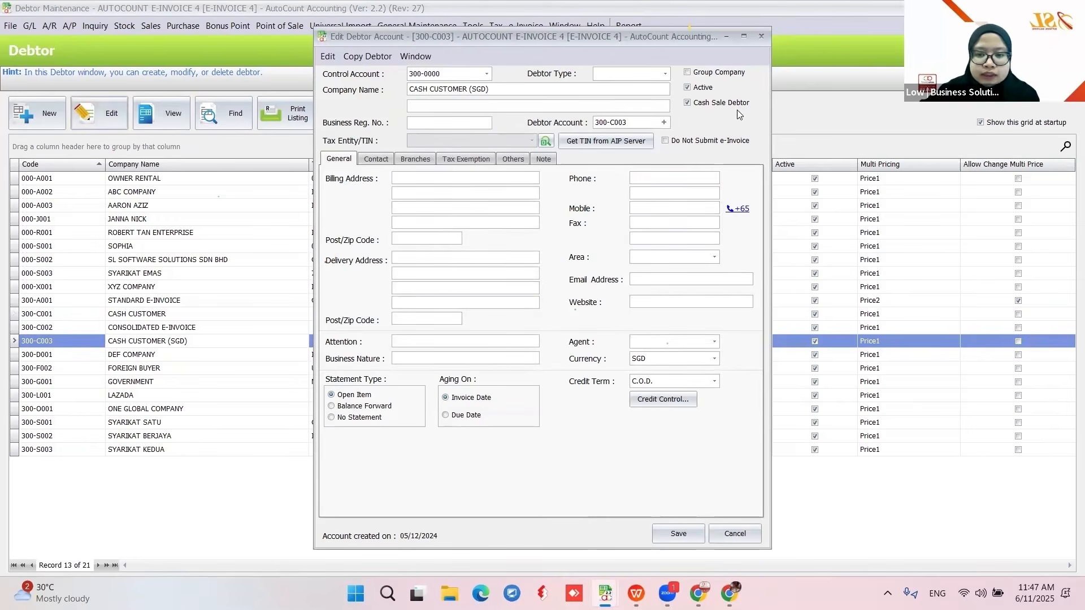
pyautogui.click(732, 536)
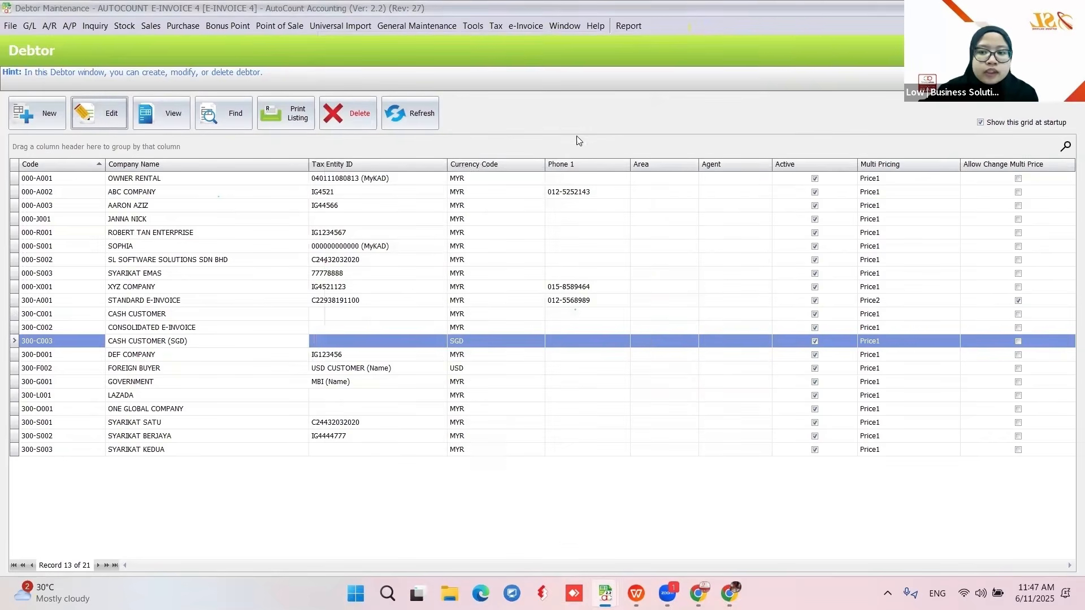
# - Leave Debtor Maintenance and start a new cash sale for debtor CASH CUSTOMER (300-C001)
pyautogui.click(1071, 8)
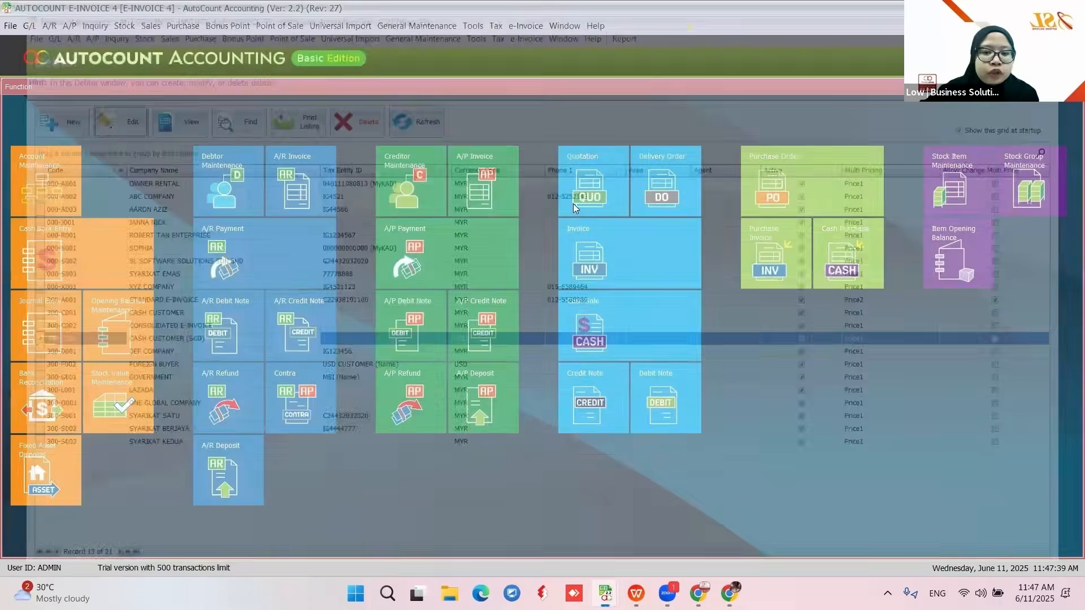
pyautogui.click(617, 314)
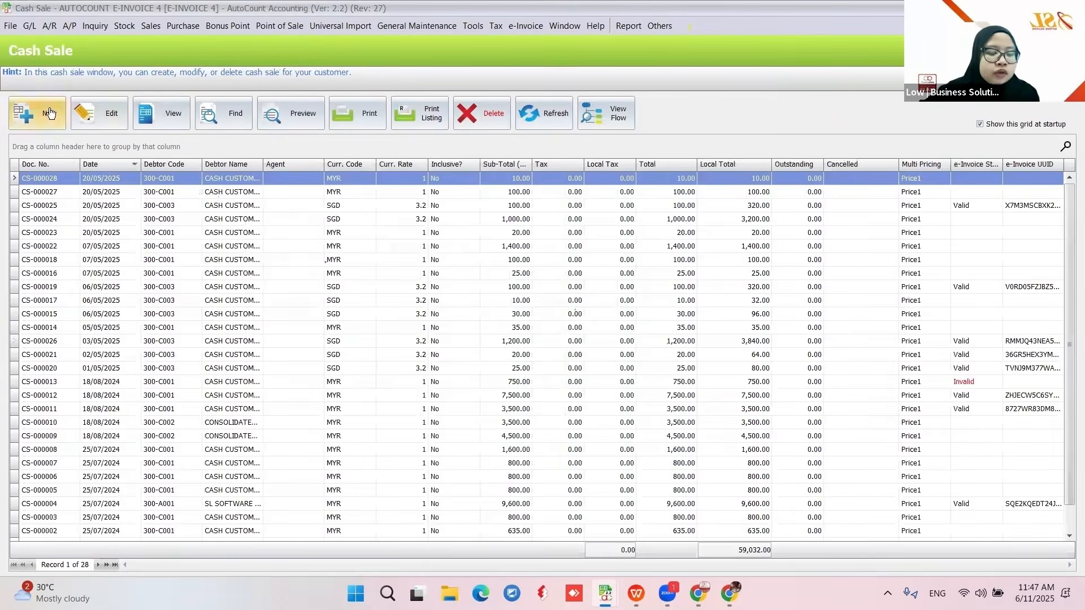
pyautogui.click(50, 113)
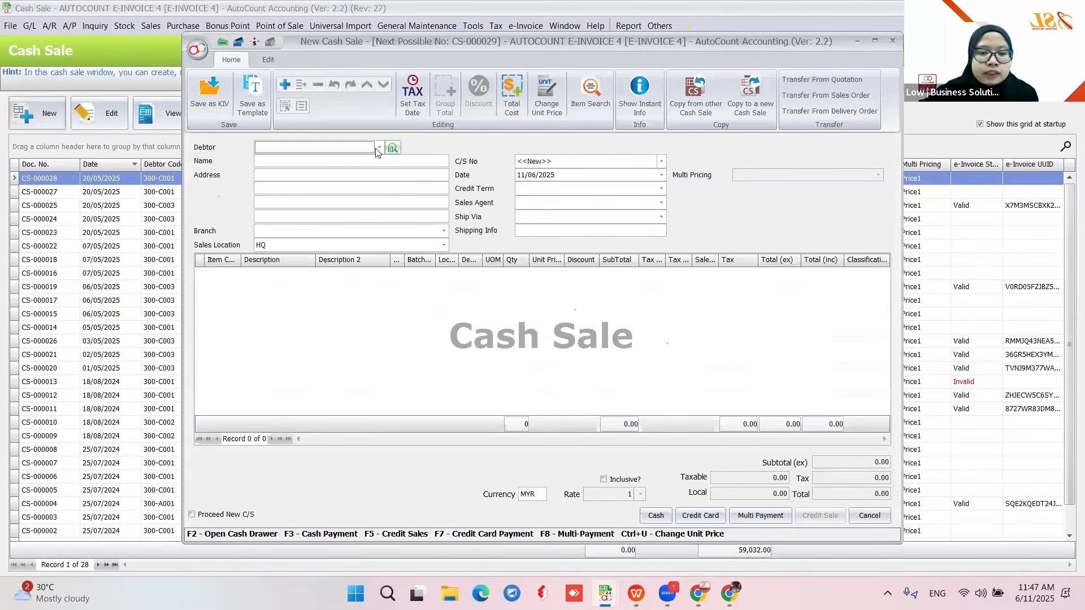
pyautogui.click(378, 147)
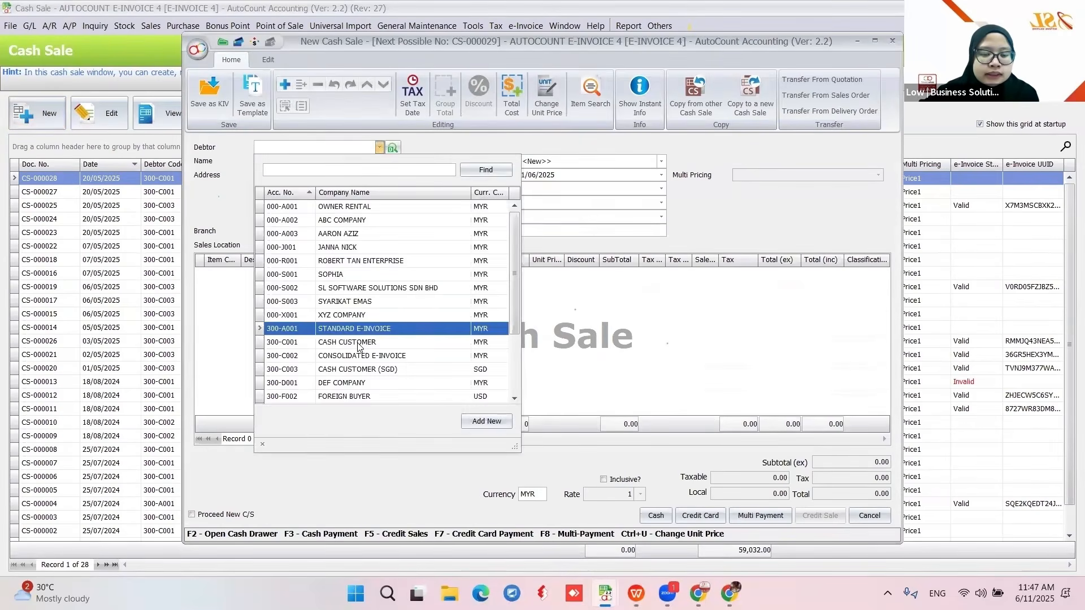
pyautogui.click(339, 347)
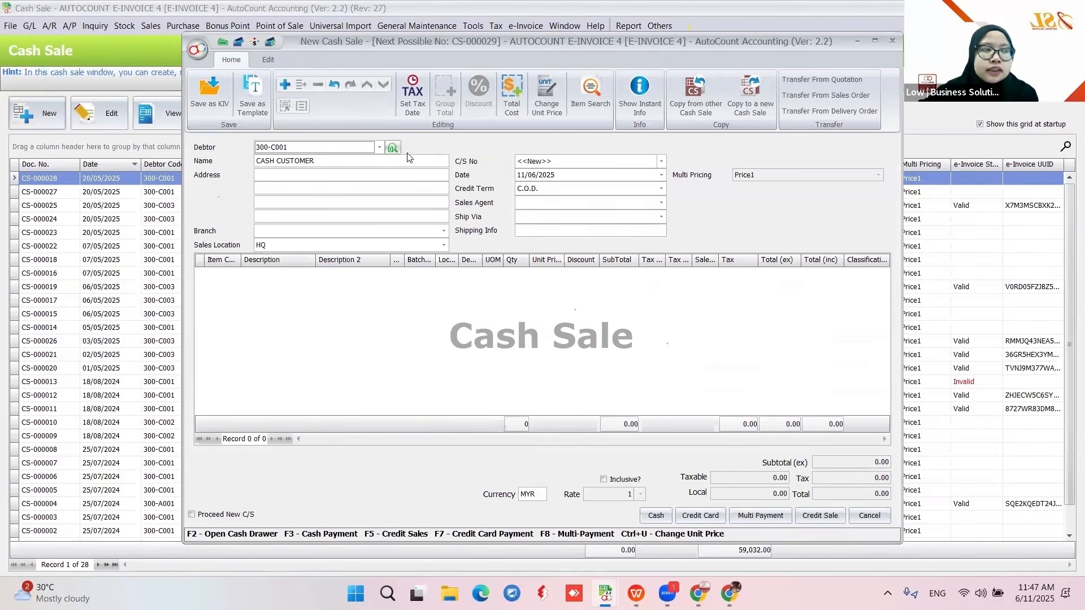
# - Add one IPHONE line at 100.00 MYR and settle the sale in cash
pyautogui.rightClick(301, 308)
pyautogui.click(317, 313)
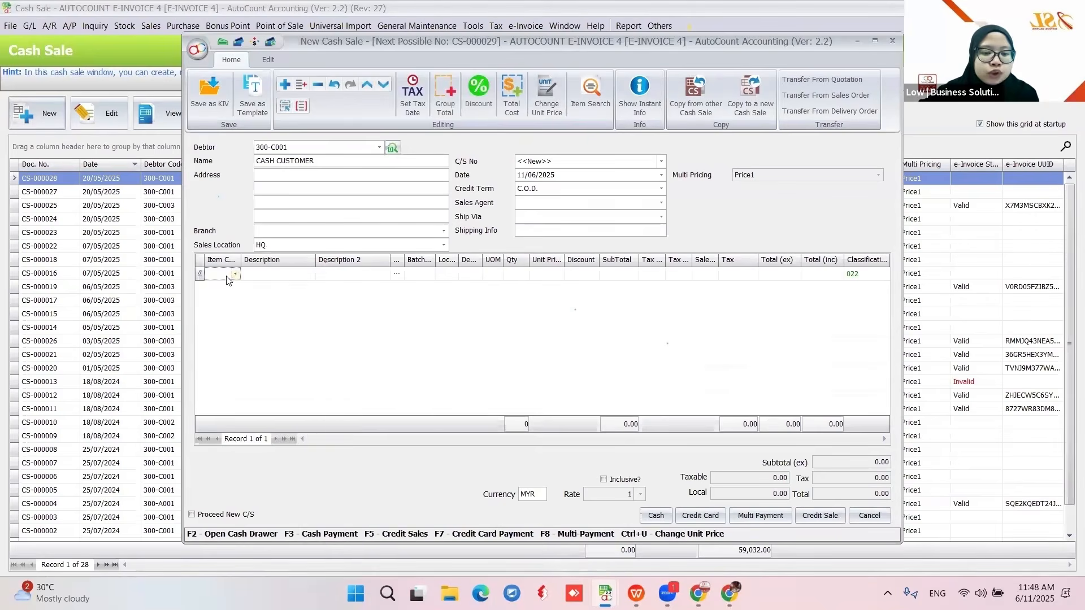
pyautogui.click(235, 274)
pyautogui.click(342, 340)
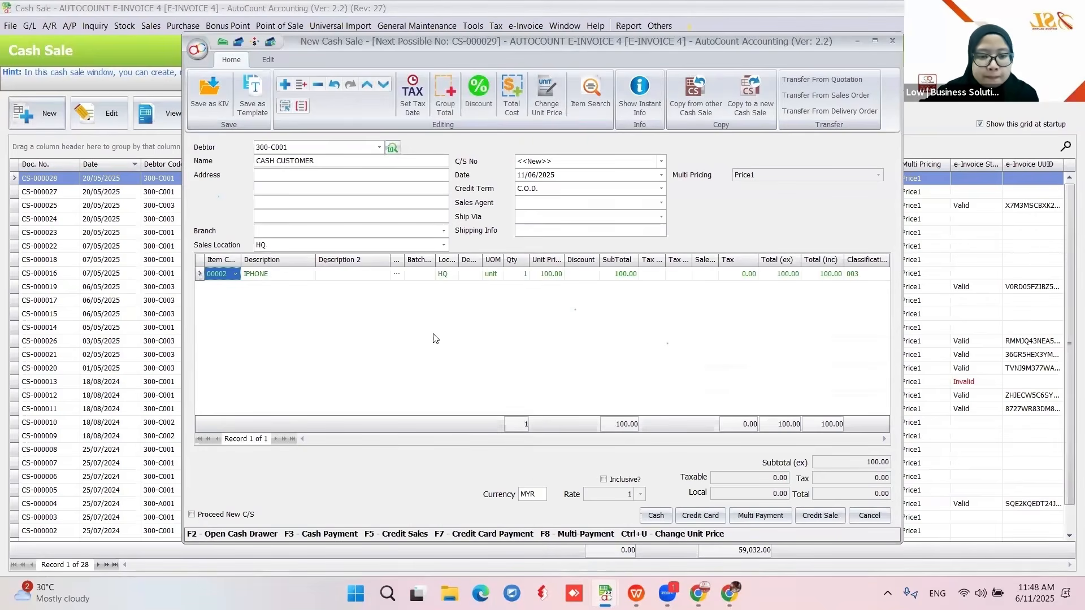
pyautogui.click(664, 516)
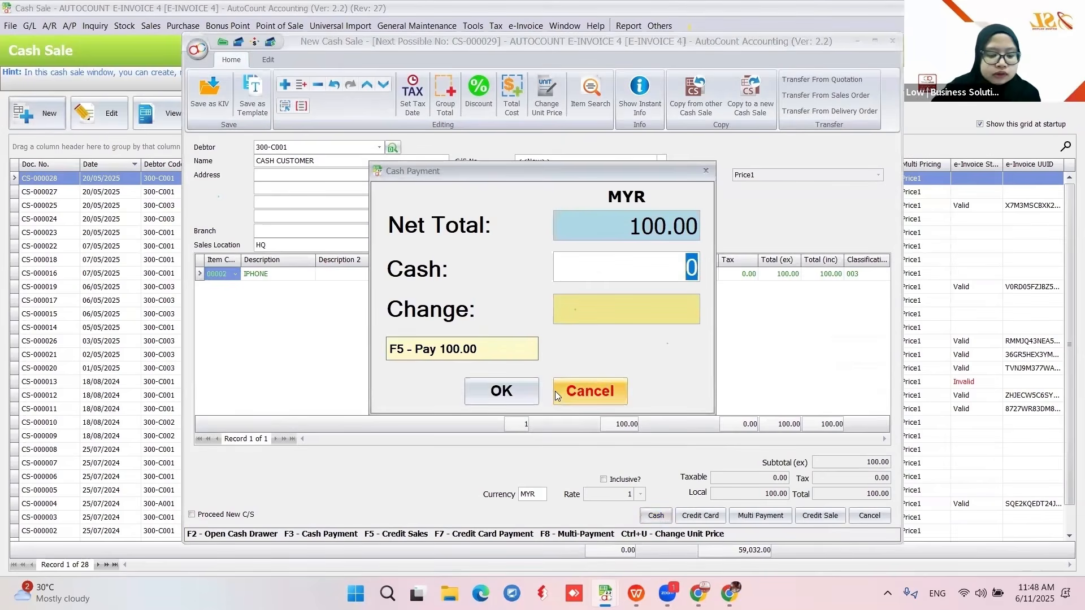
pyautogui.click(556, 392)
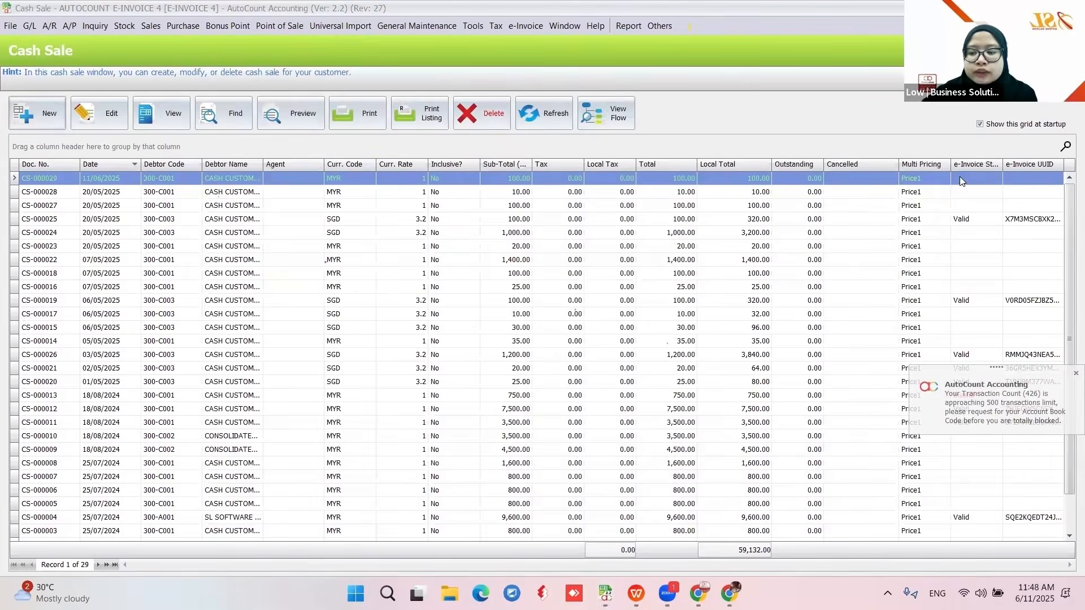
# - Start a cash sale for CASH CUSTOMER (SGD) 300-C003 with one IPHONE at 100.00, then open Set Tax Entity
pyautogui.click(37, 115)
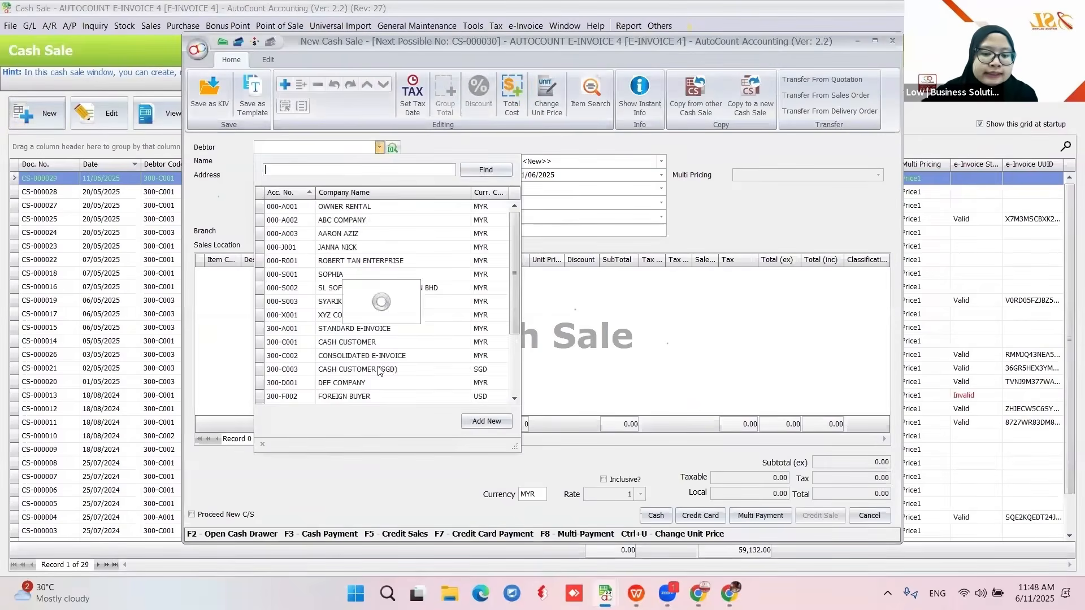
pyautogui.click(390, 370)
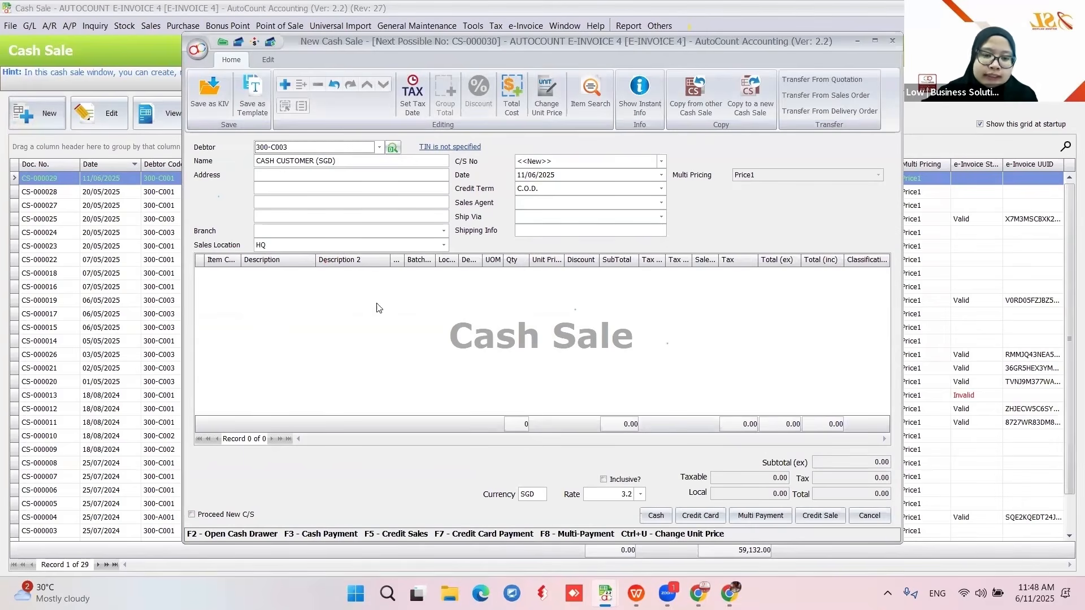
pyautogui.click(234, 279)
pyautogui.click(234, 277)
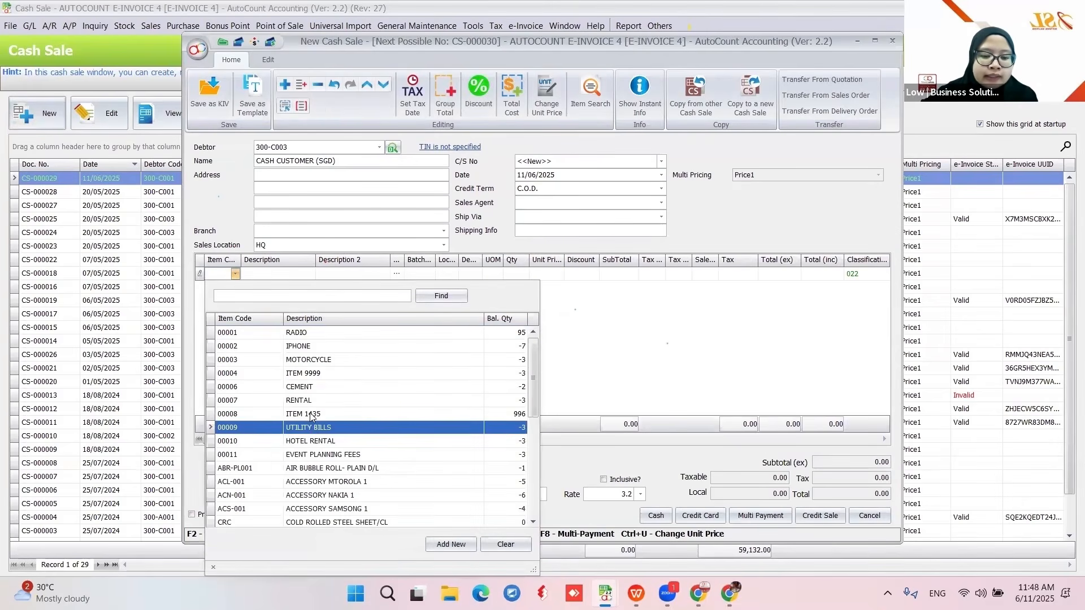
pyautogui.click(313, 346)
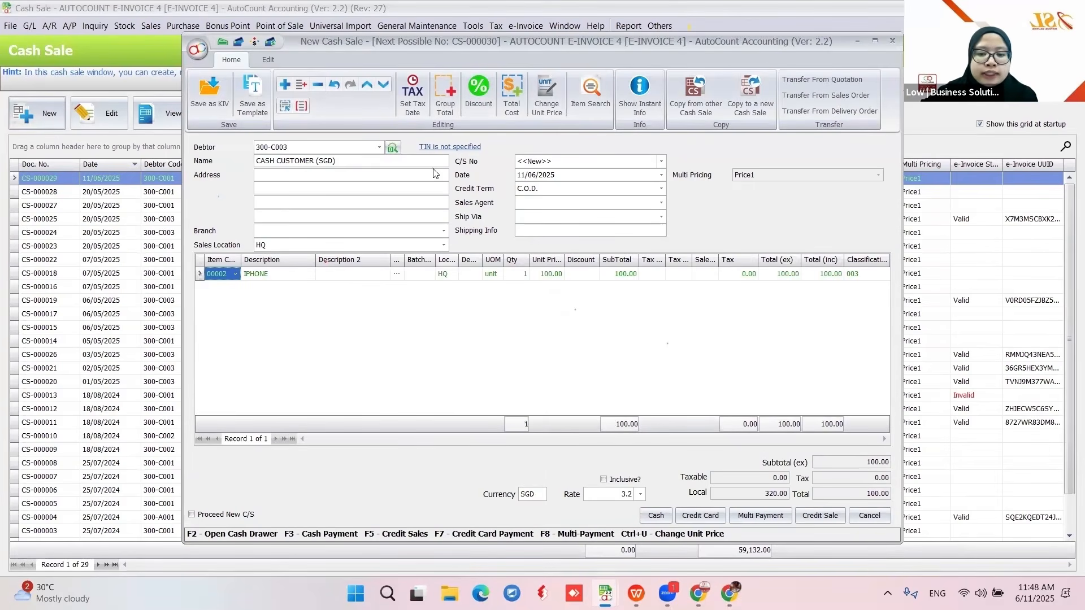
pyautogui.click(437, 148)
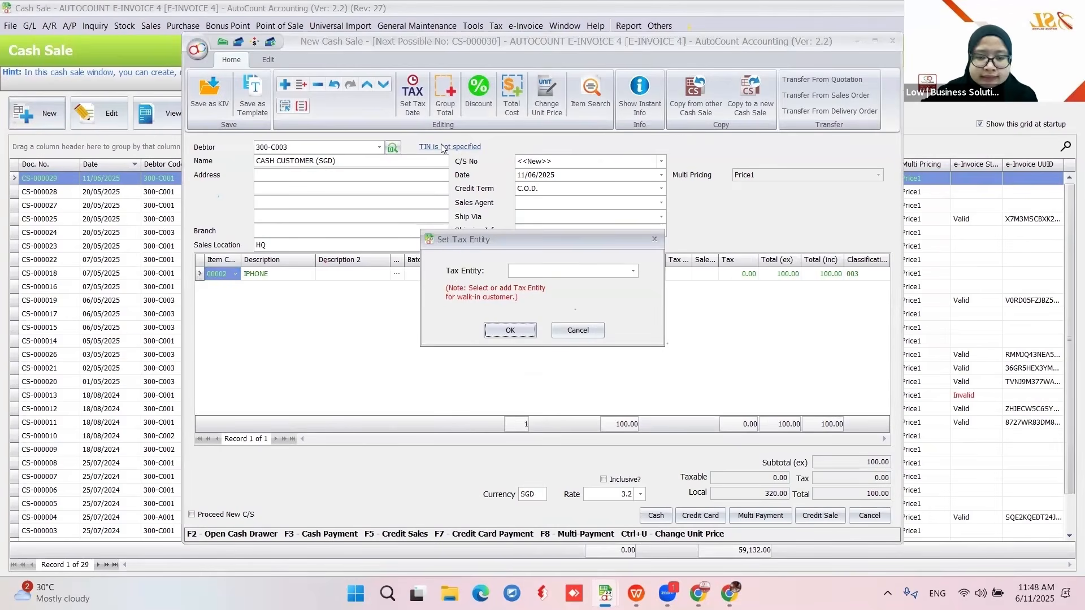
pyautogui.click(632, 272)
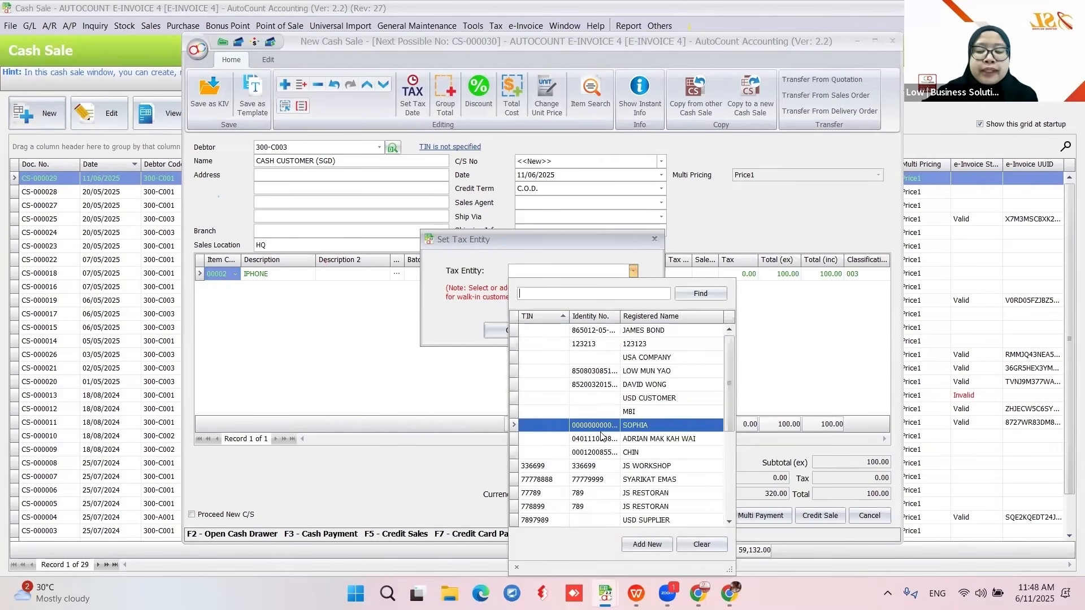
pyautogui.click(646, 546)
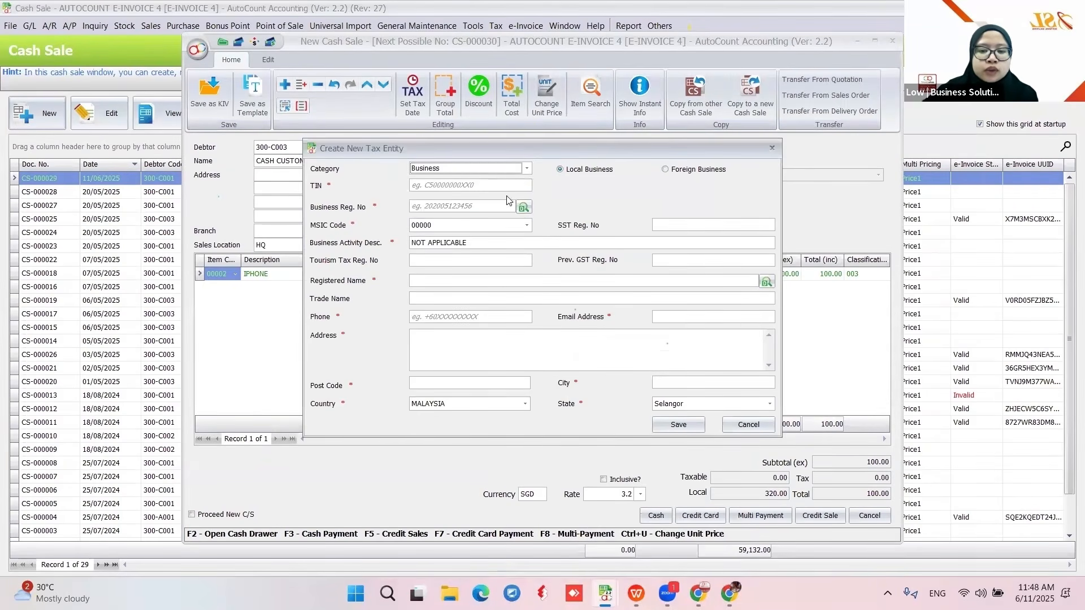
pyautogui.click(527, 169)
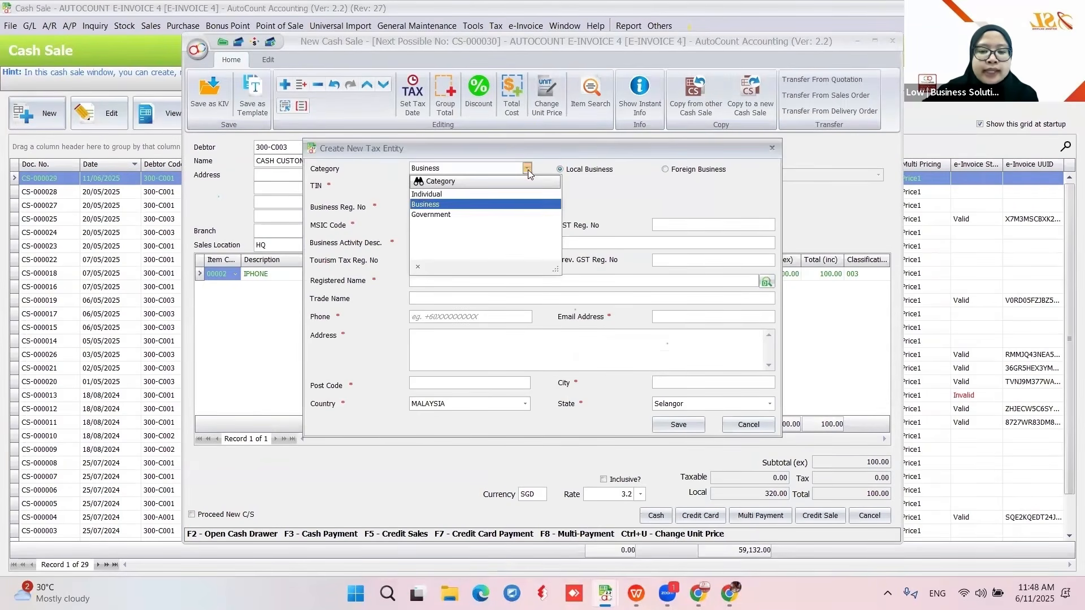
pyautogui.click(419, 196)
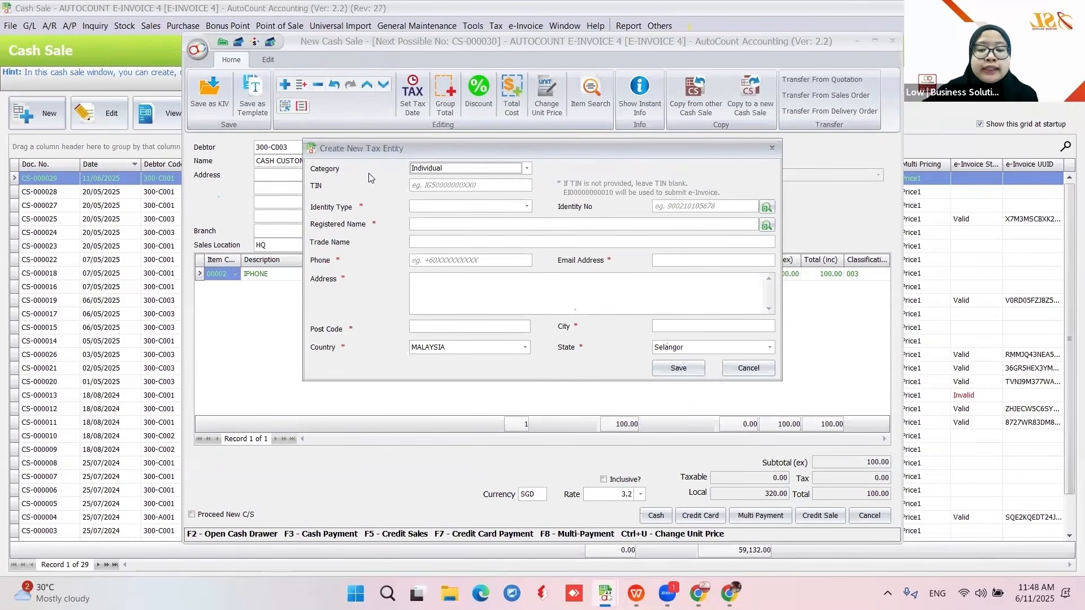
pyautogui.click(491, 171)
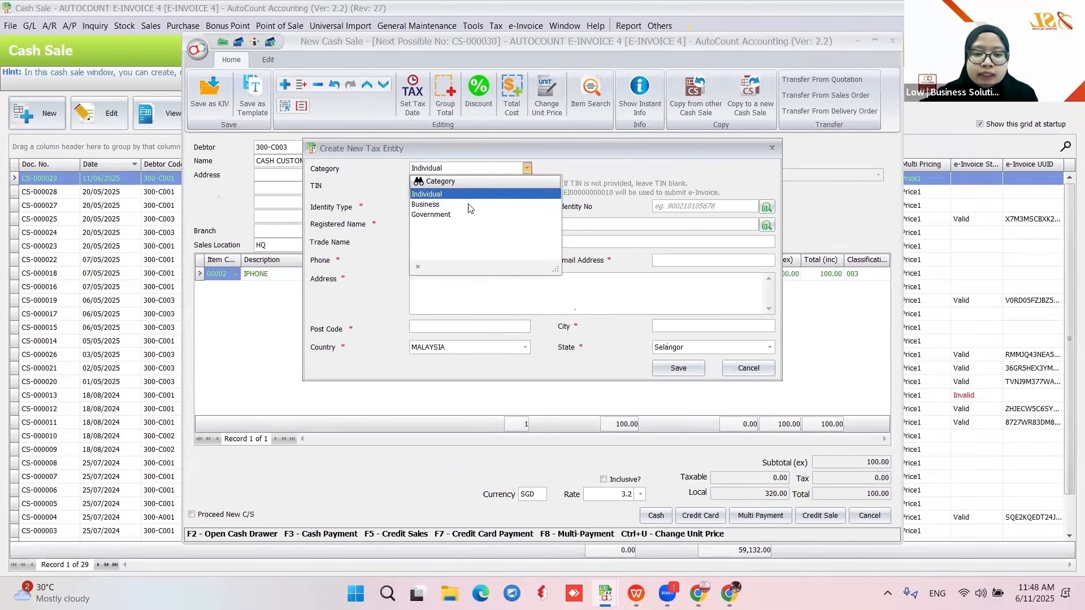
pyautogui.click(437, 199)
pyautogui.click(424, 189)
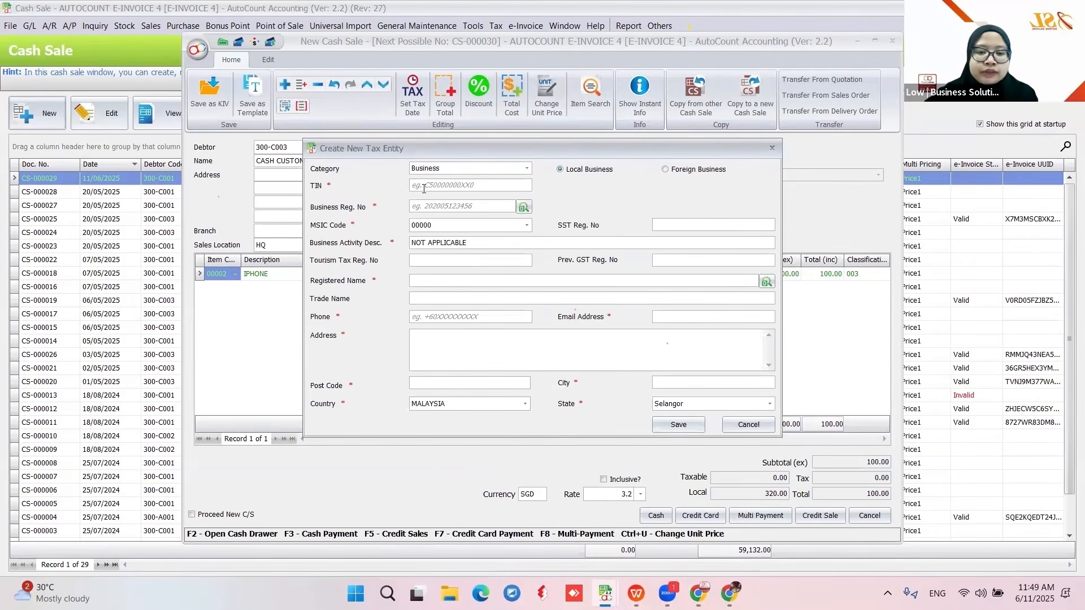
pyautogui.rightClick(417, 207)
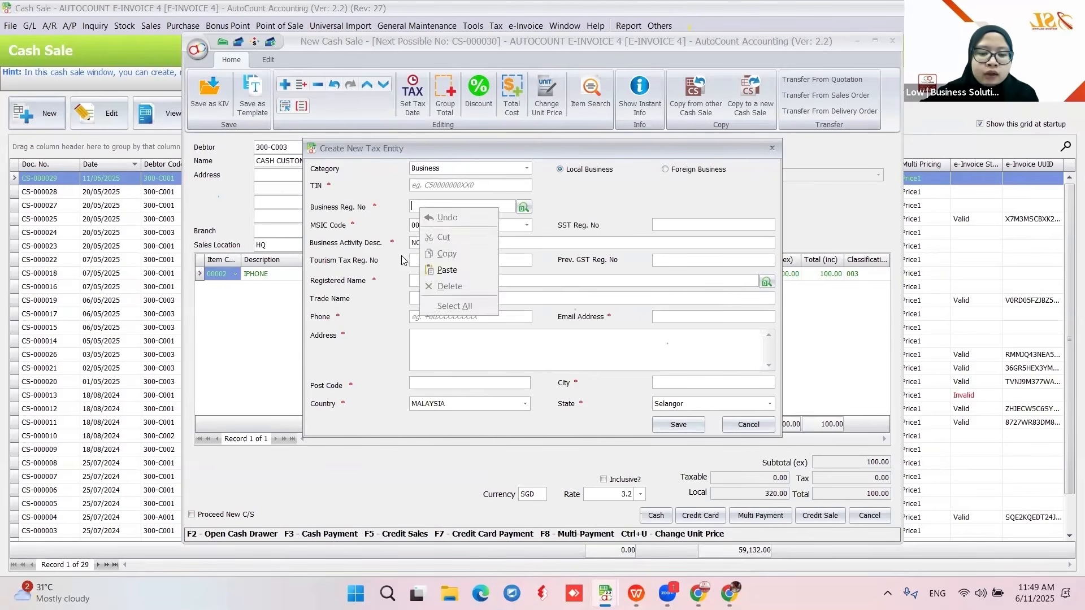
pyautogui.click(376, 254)
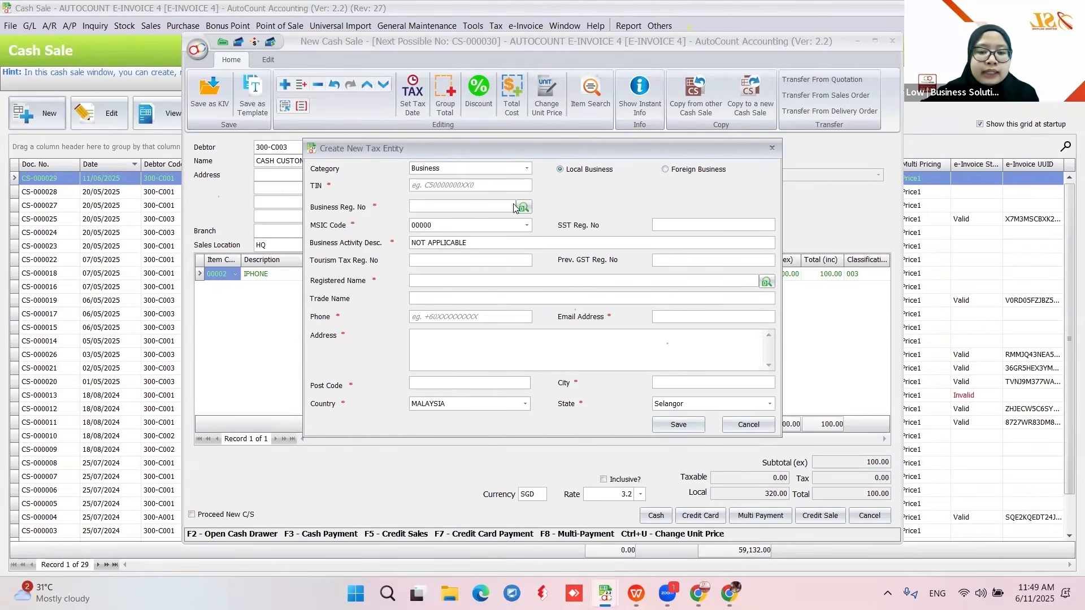
pyautogui.click(747, 425)
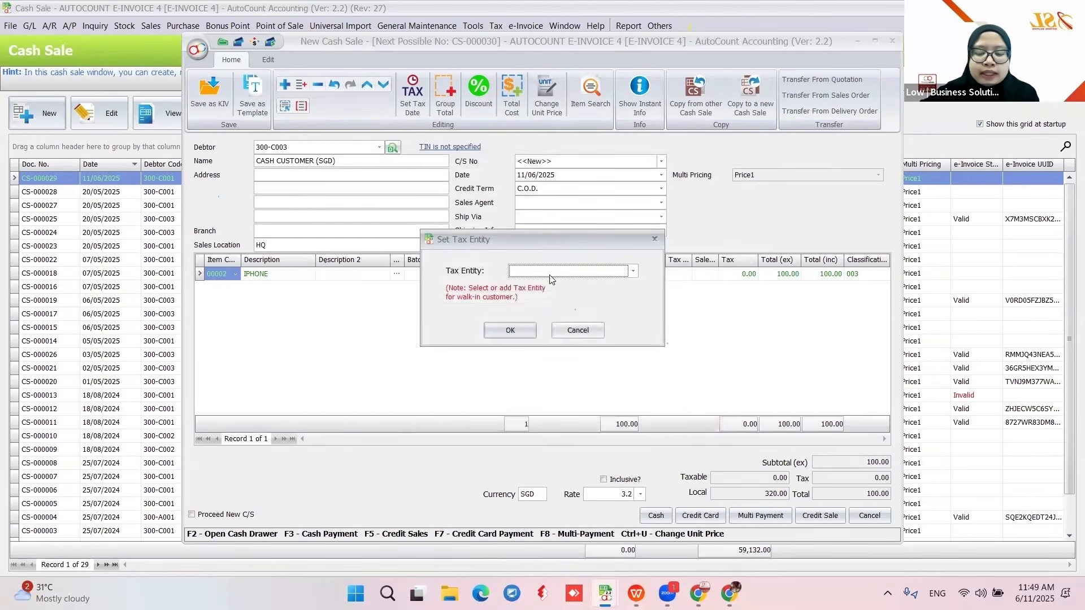
# - Set the sale's tax entity to FLEX SOFTWARE CONSULTING SDN BHD
pyautogui.click(552, 269)
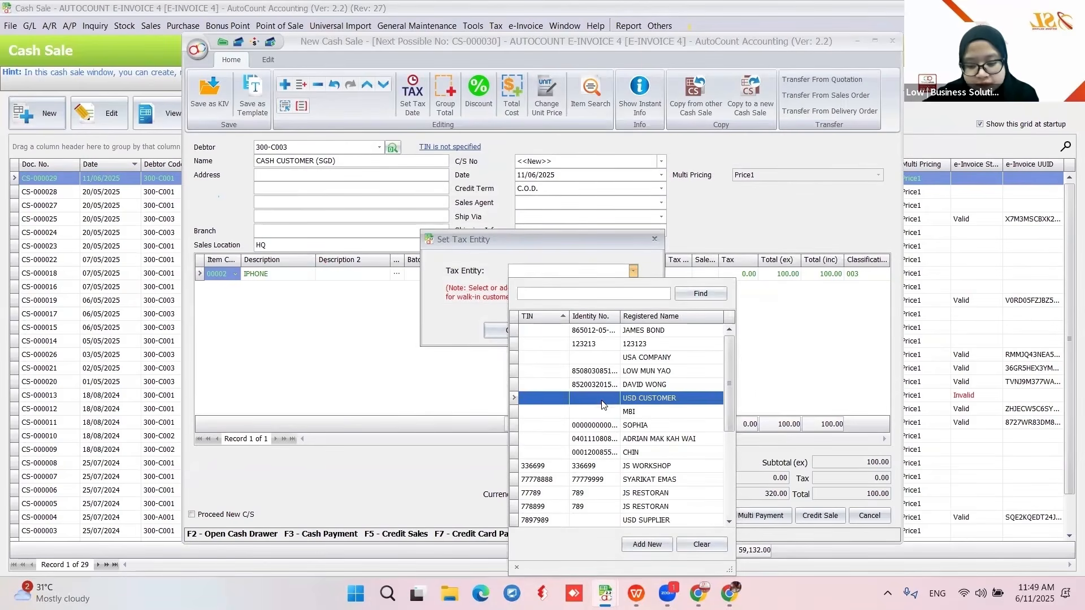
pyautogui.scroll(-4, 613, 468)
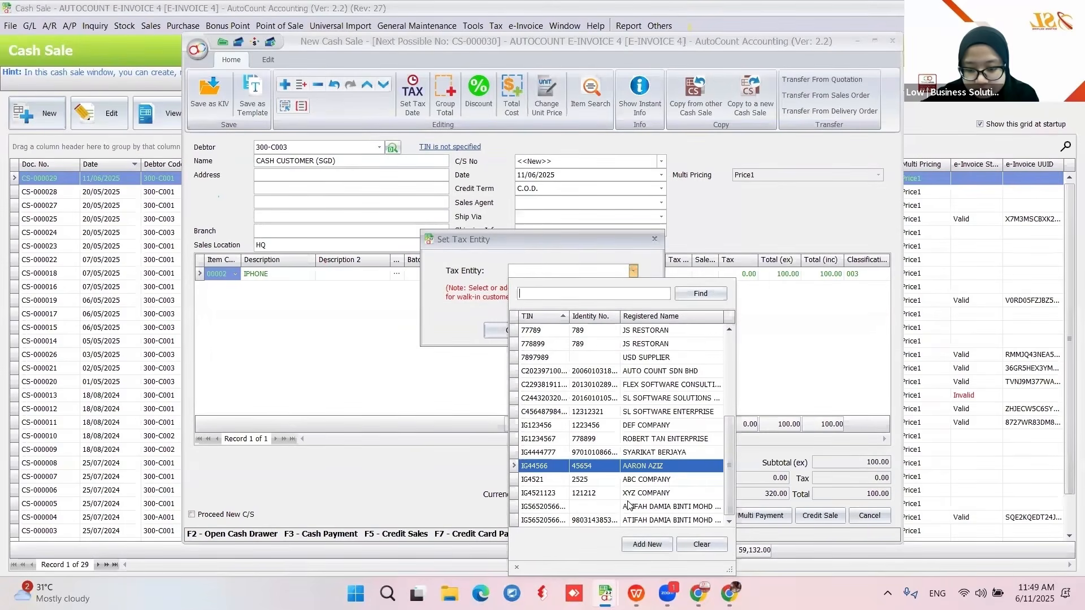
pyautogui.click(618, 385)
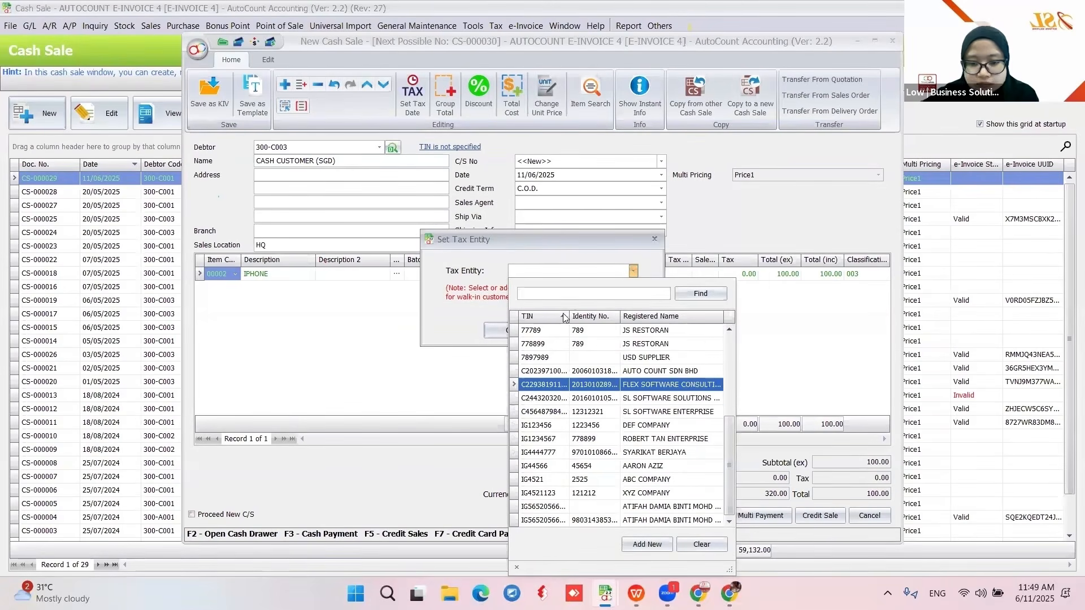
pyautogui.click(510, 330)
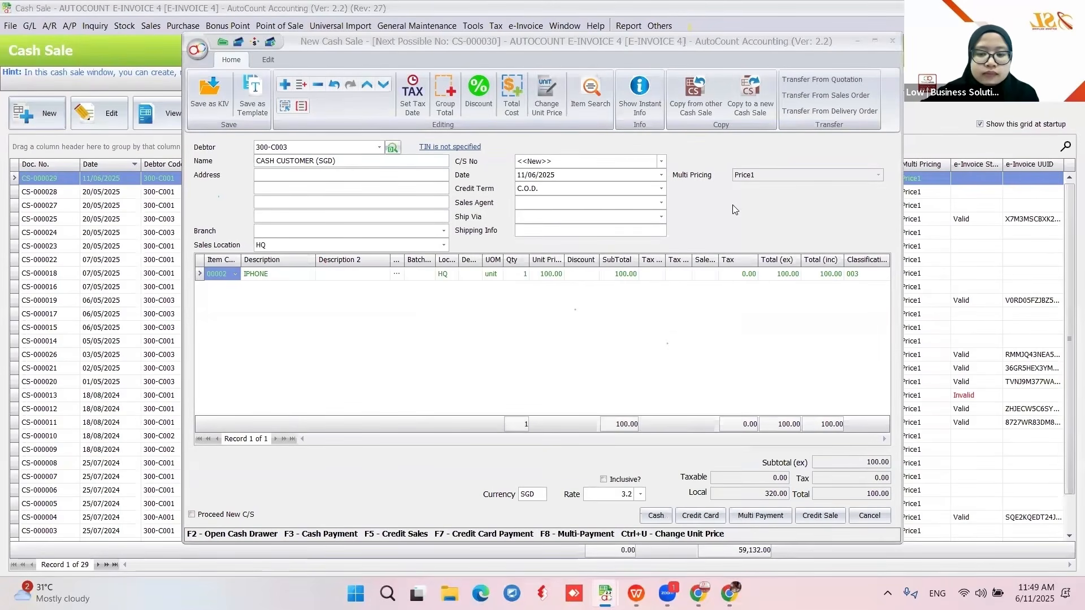
# - Pay in cash to save CS-000030, refresh its e-Invoice status to Submitted, and begin another sale
pyautogui.click(654, 515)
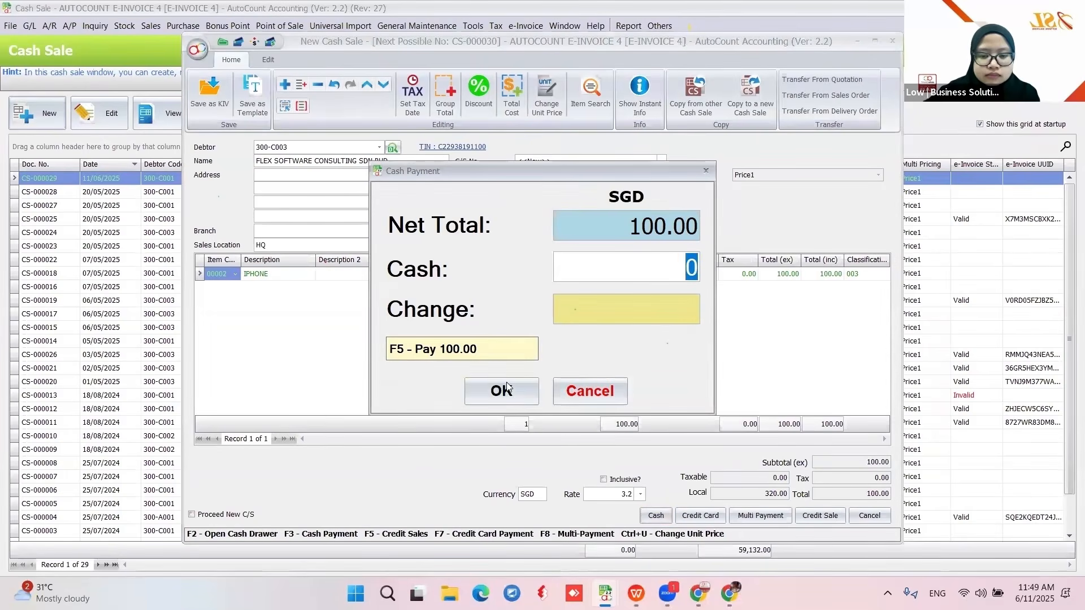
pyautogui.press('Escape')
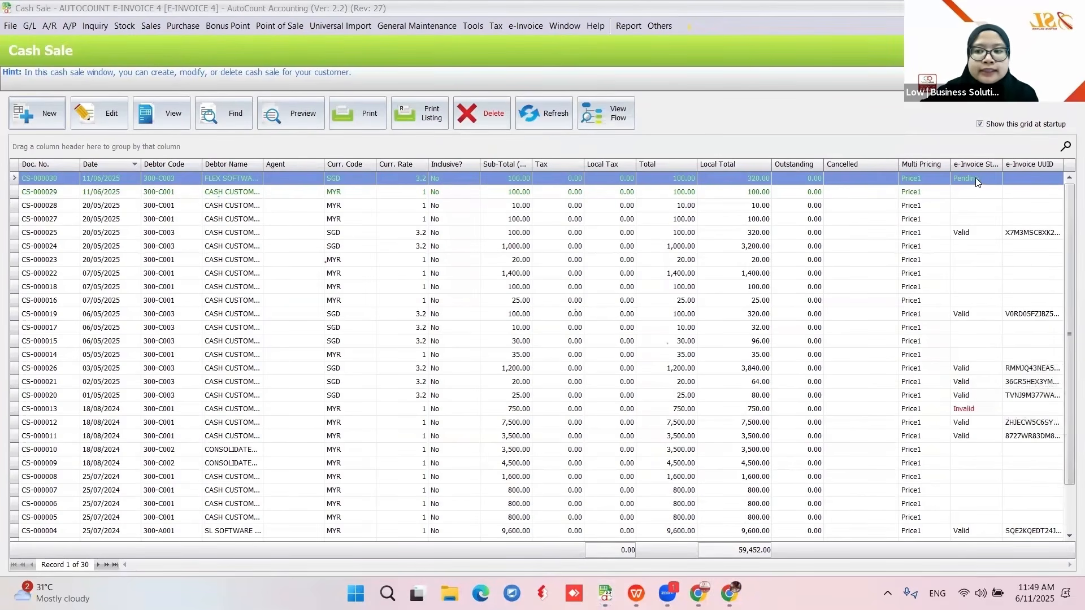
pyautogui.click(550, 129)
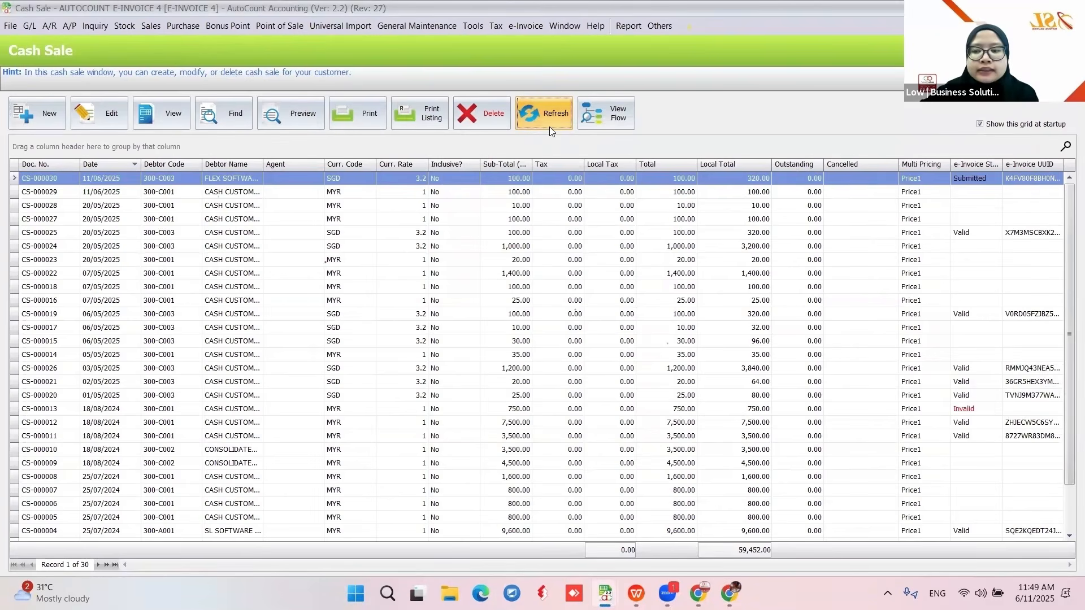
pyautogui.click(32, 124)
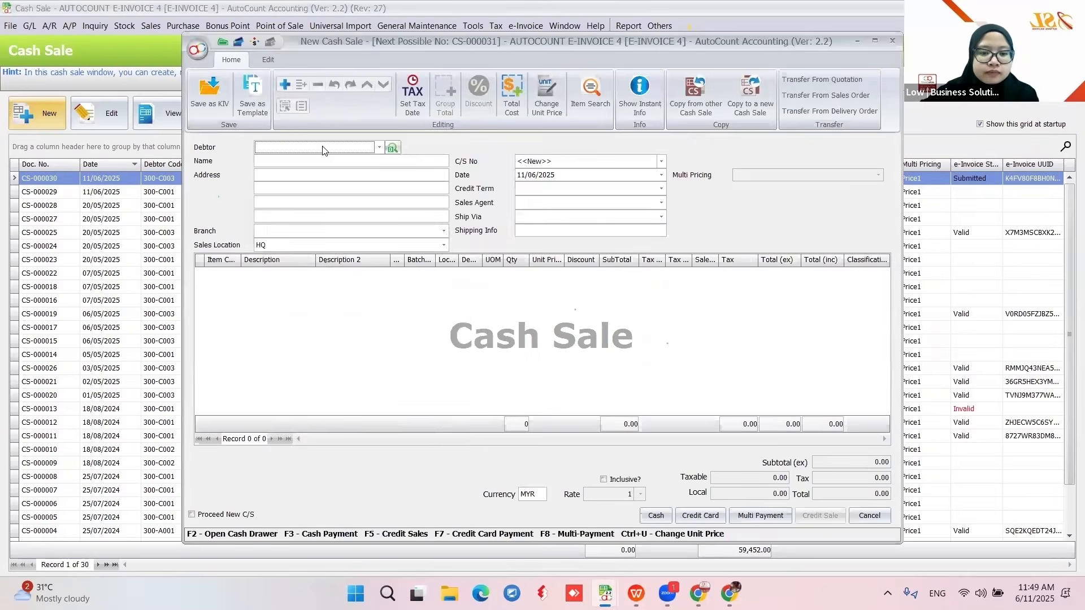
# - Save cash sale CS-000031 for CASH CUSTOMER (SGD) with one IPHONE, paid in cash, no tax entity
pyautogui.click(348, 369)
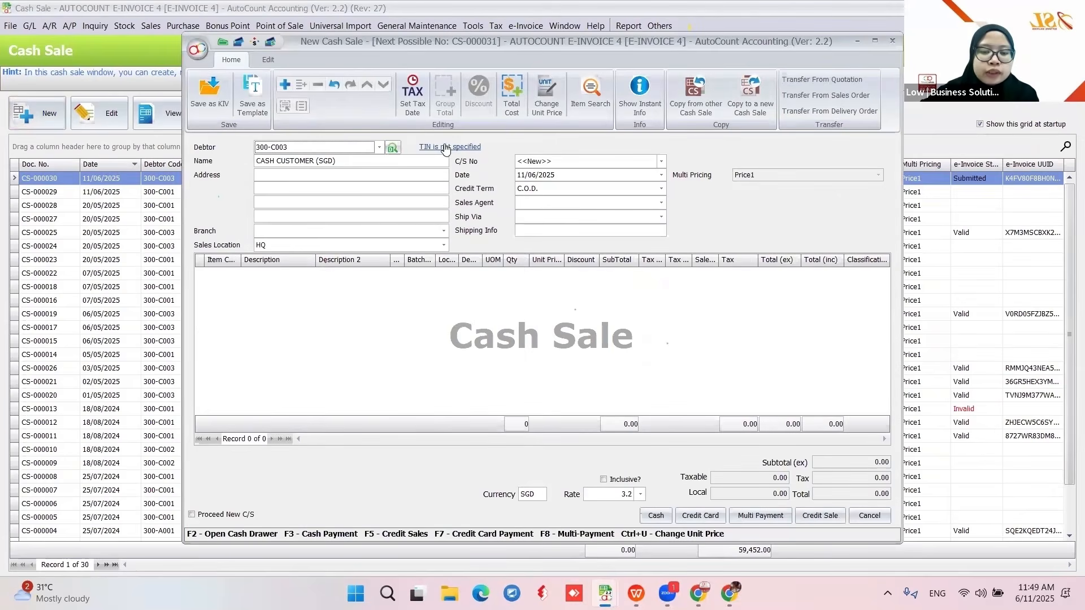
pyautogui.rightClick(366, 278)
pyautogui.click(384, 283)
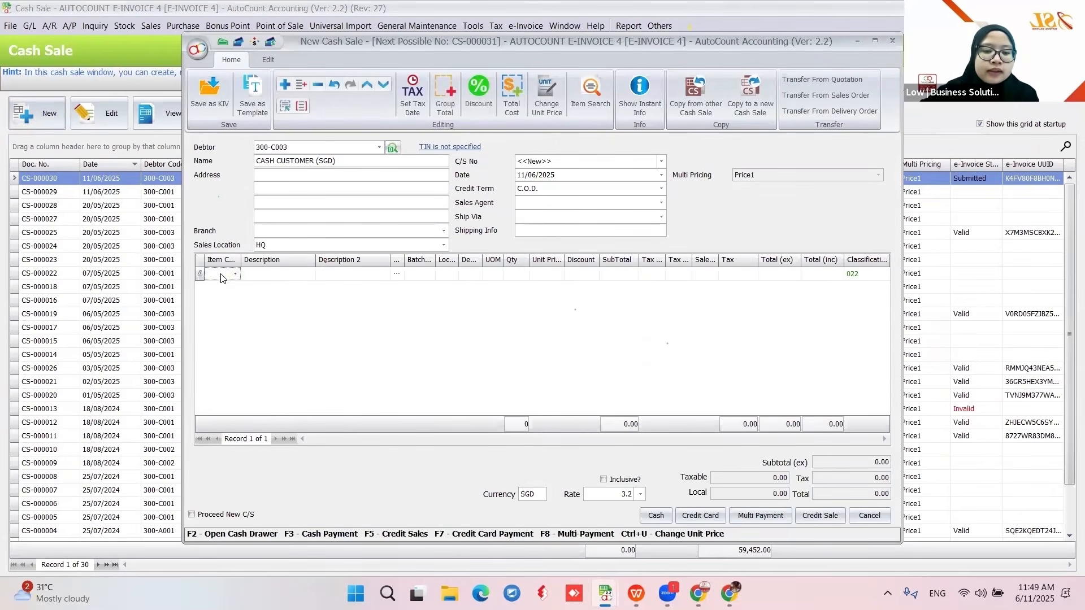
pyautogui.click(236, 274)
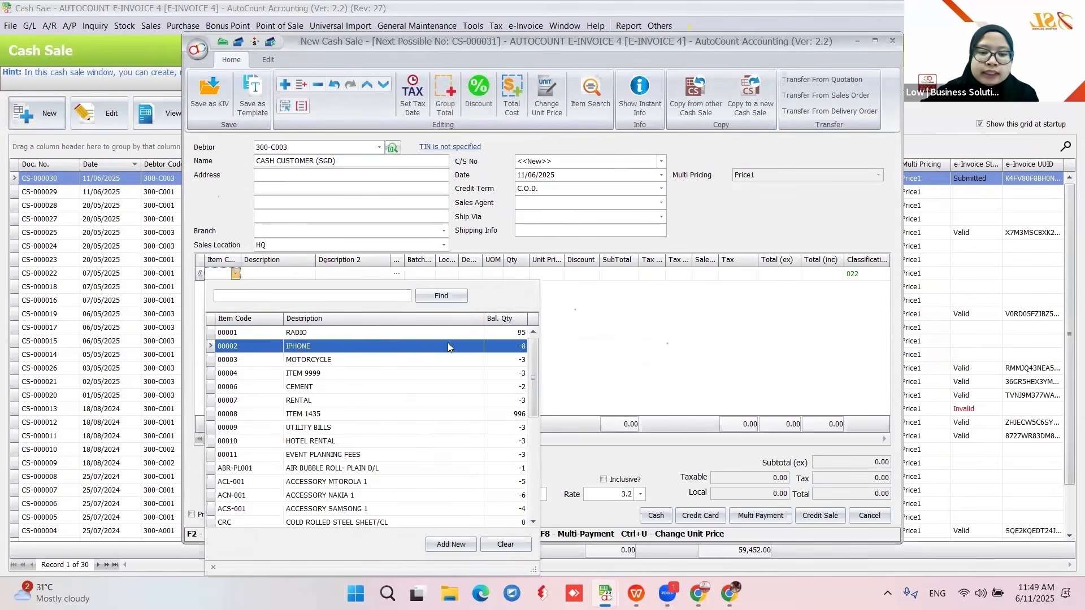
pyautogui.click(447, 345)
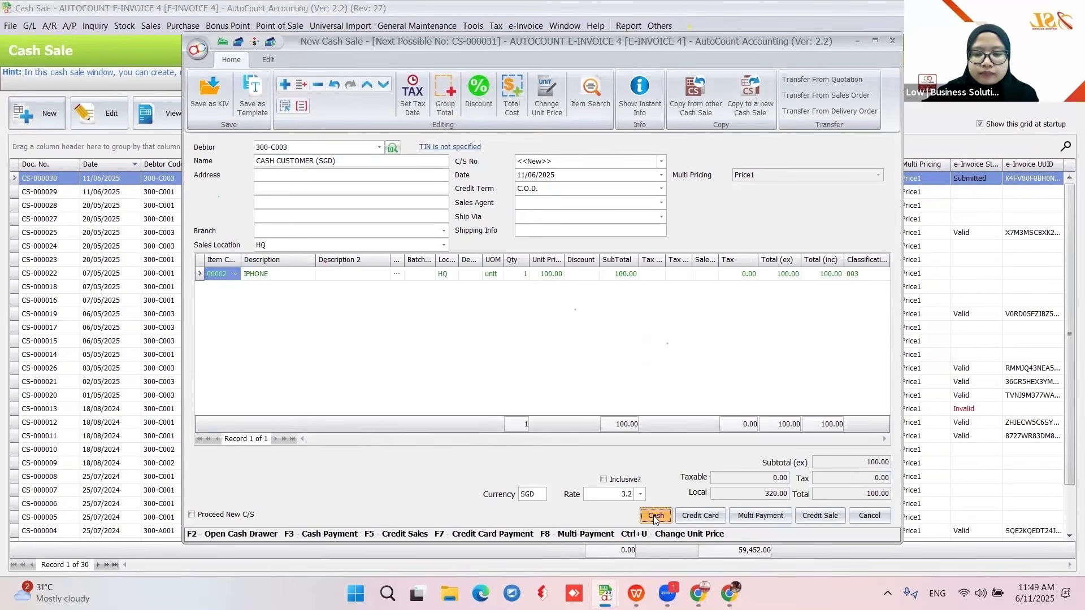
pyautogui.click(656, 516)
pyautogui.press('Escape')
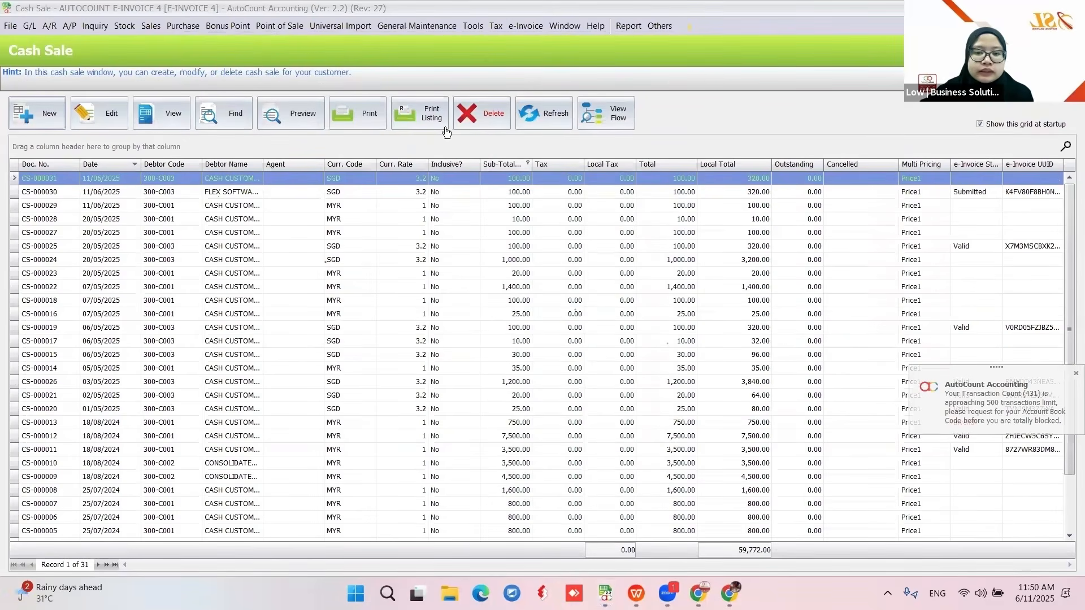
# - Refresh the list and check that CS-000030's e-Invoice now shows Valid
pyautogui.click(549, 114)
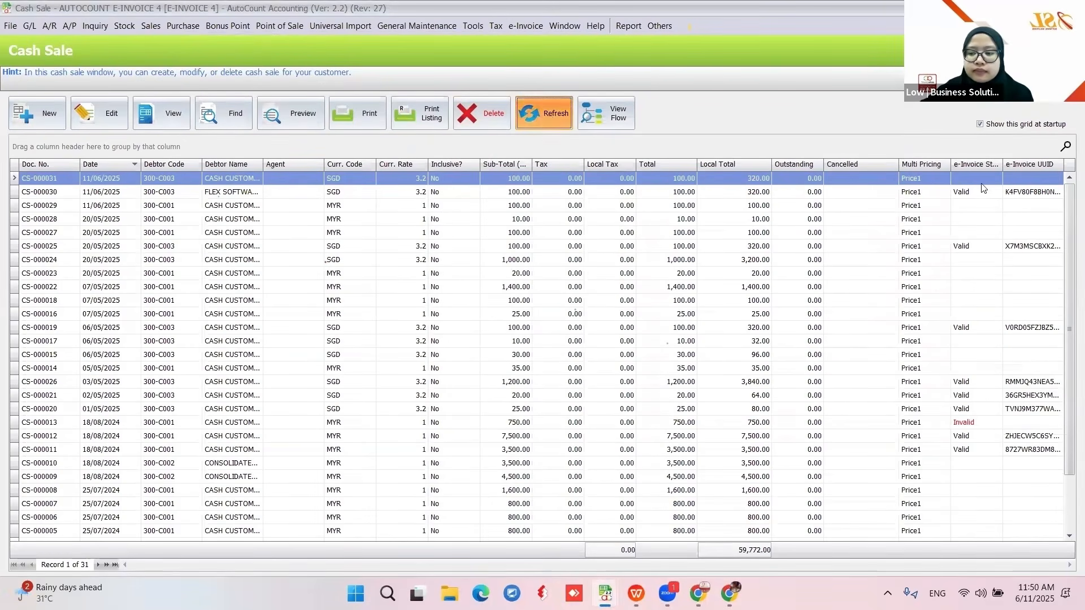
pyautogui.click(966, 191)
pyautogui.click(912, 181)
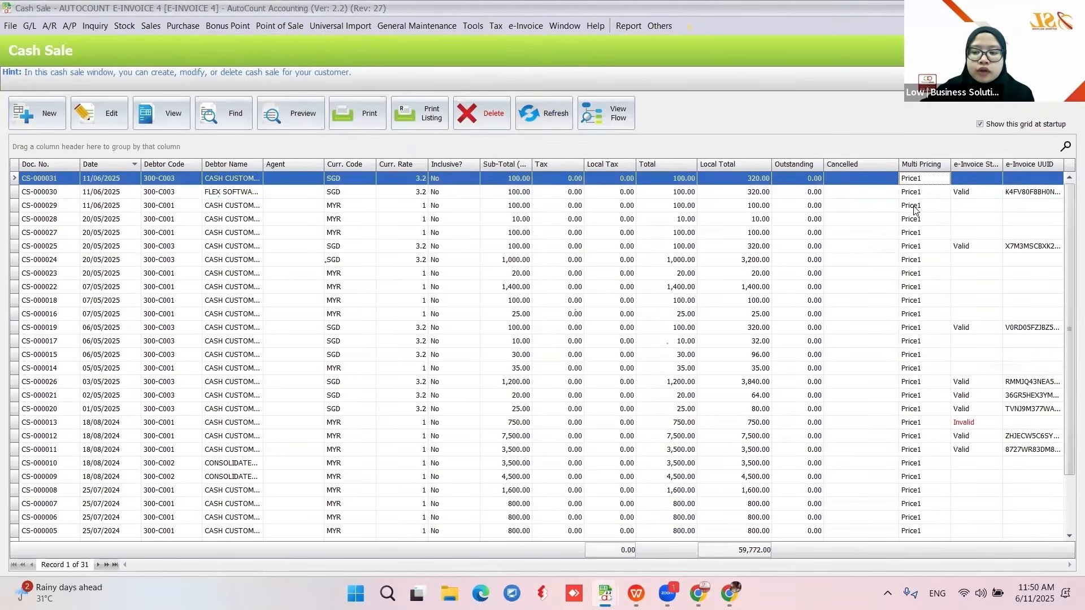
pyautogui.click(916, 206)
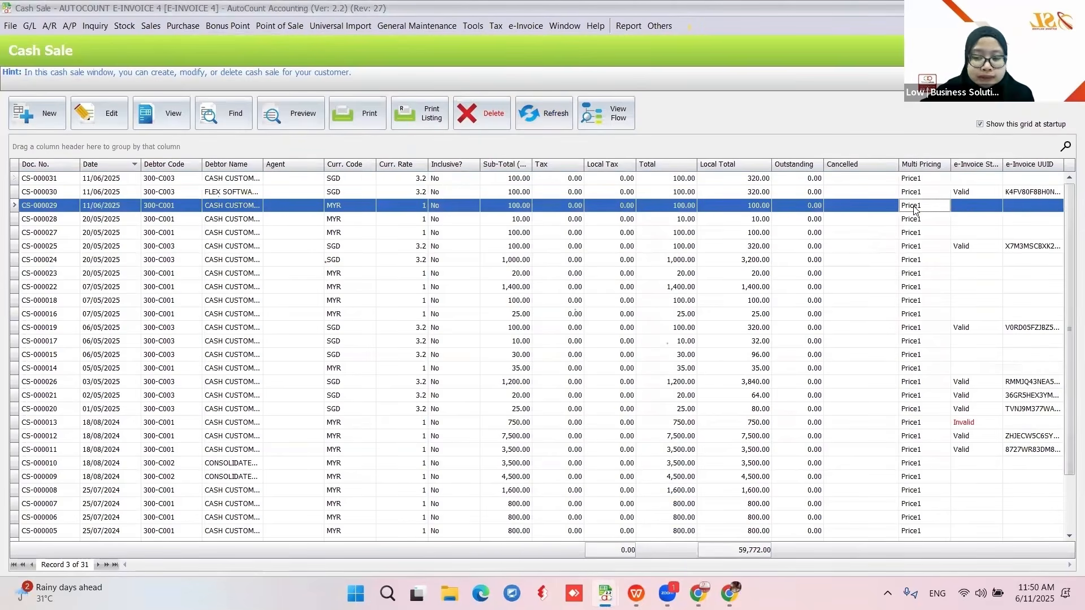
# - Preview the selected cash sale in the standard Cash Sale report format
pyautogui.click(294, 119)
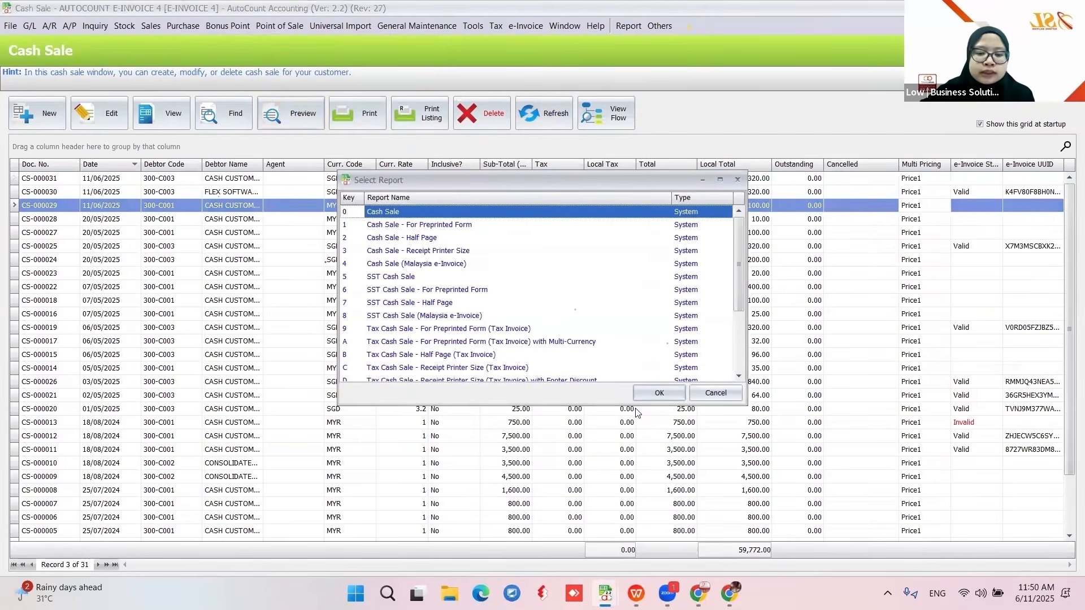
pyautogui.click(652, 394)
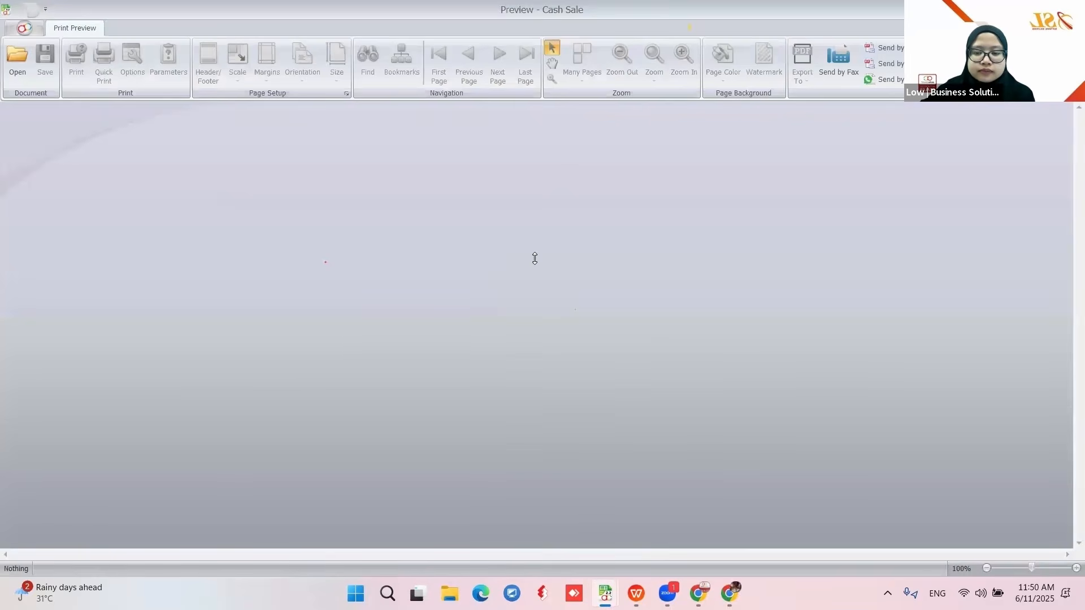
pyautogui.scroll(-5, 536, 257)
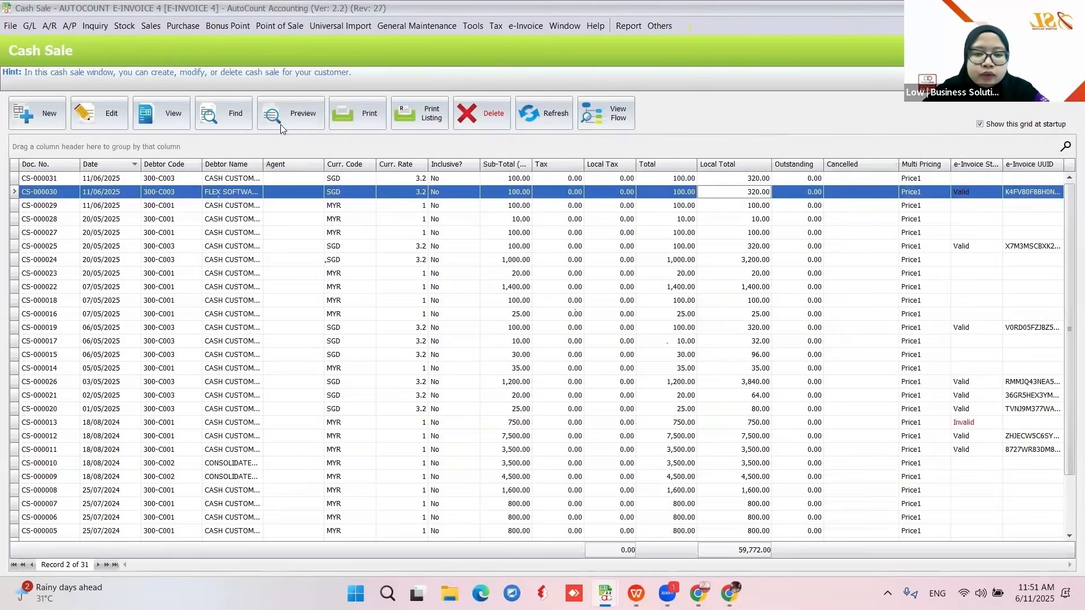
# - Preview CS-000030 in Cash Sale (Malaysia e-Invoice) format, scroll to its QR code, then close
pyautogui.click(293, 118)
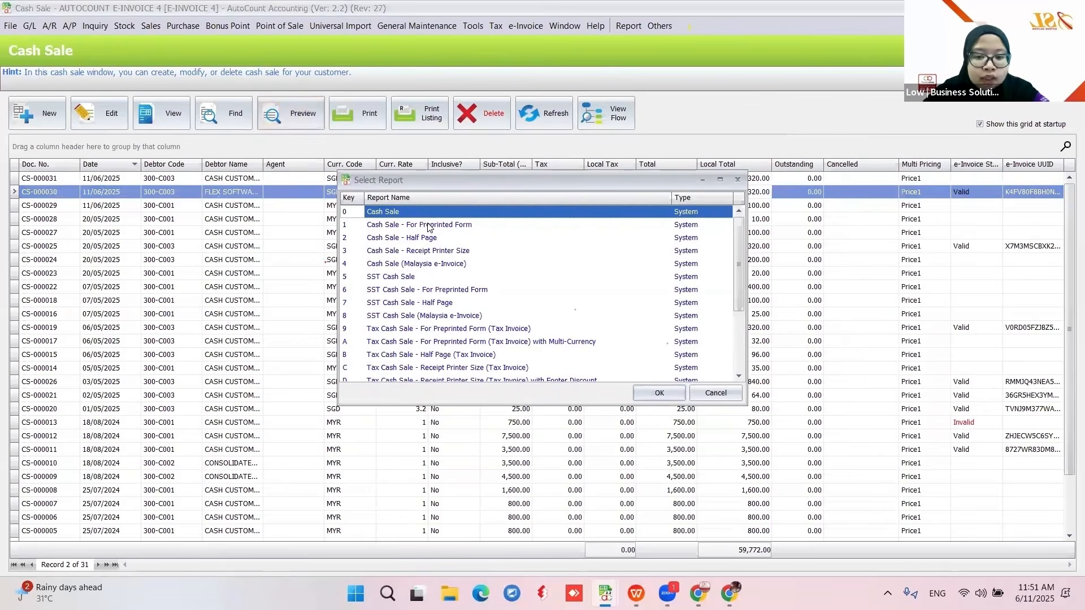
pyautogui.click(427, 265)
pyautogui.click(656, 394)
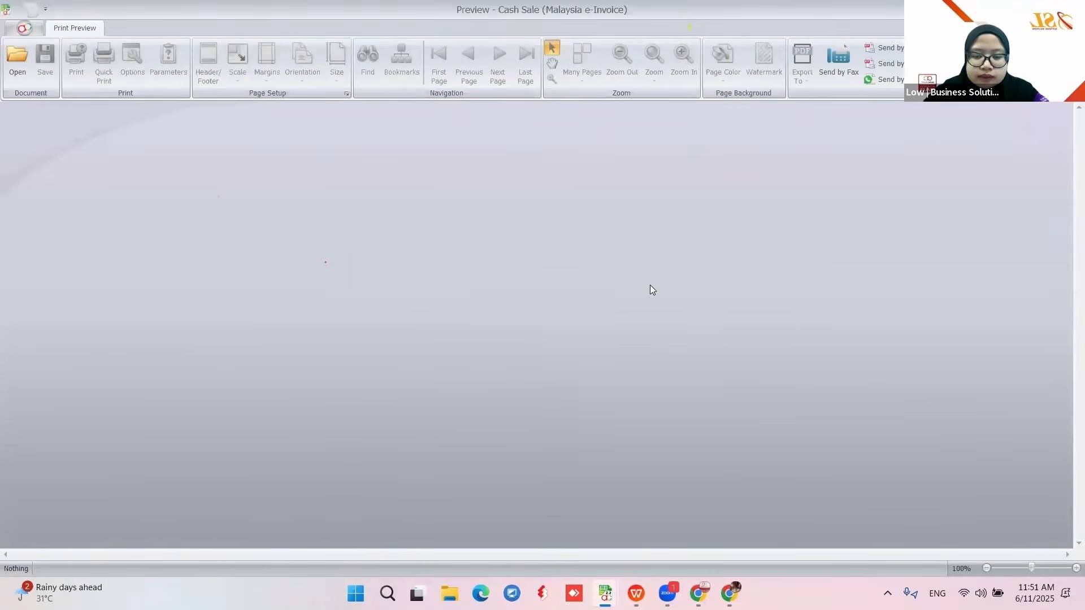
pyautogui.scroll(-5, 650, 288)
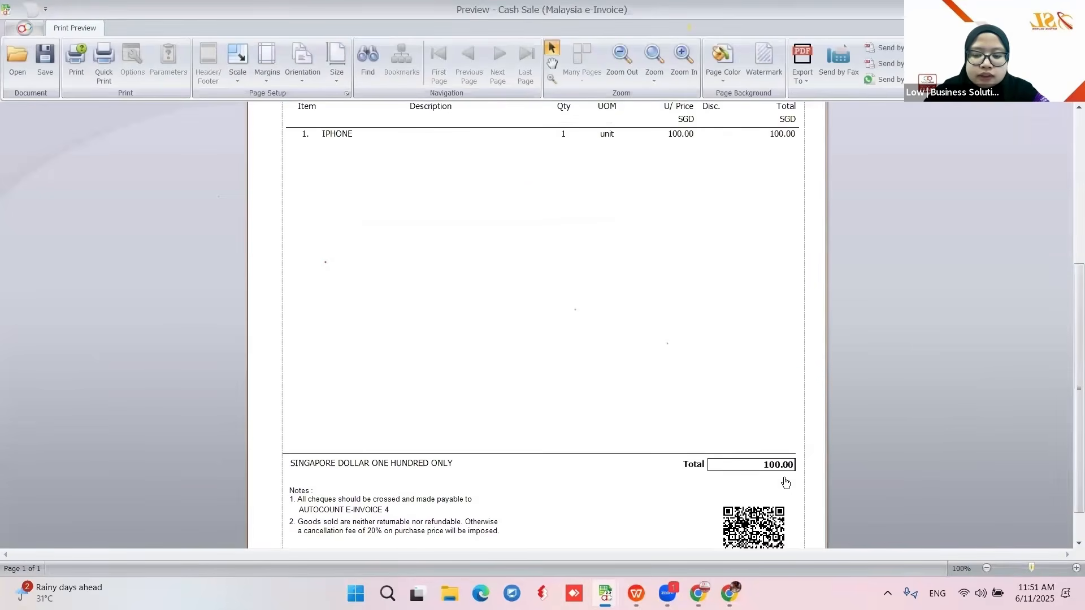
pyautogui.scroll(-2, 785, 483)
pyautogui.click(1072, 8)
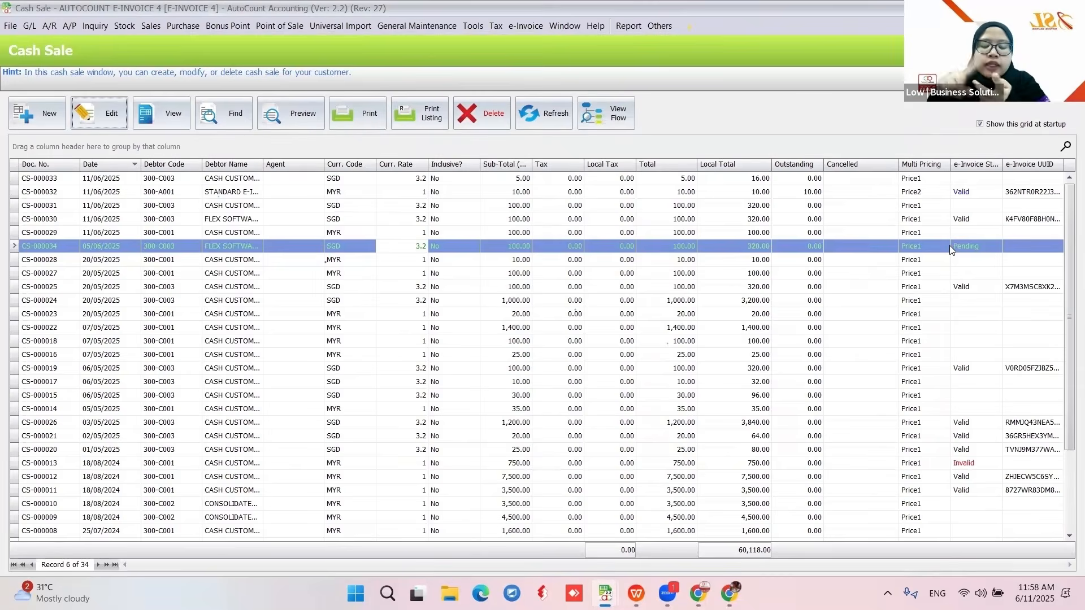
# - Draft a cash sale for CASH CUSTOMER (SGD) without a tax entity, then discard it
pyautogui.click(64, 127)
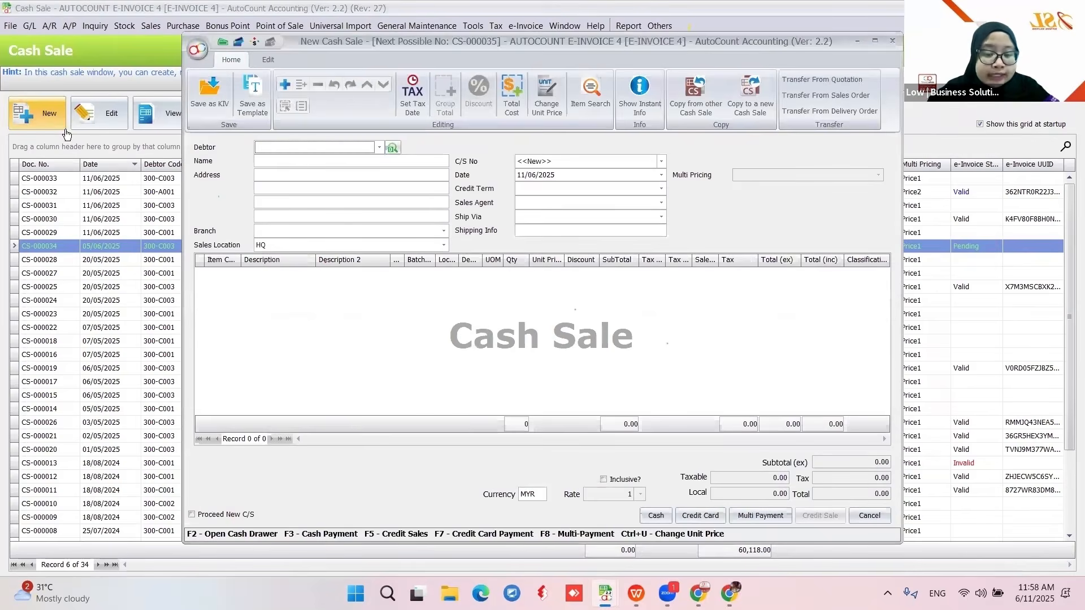
pyautogui.click(377, 148)
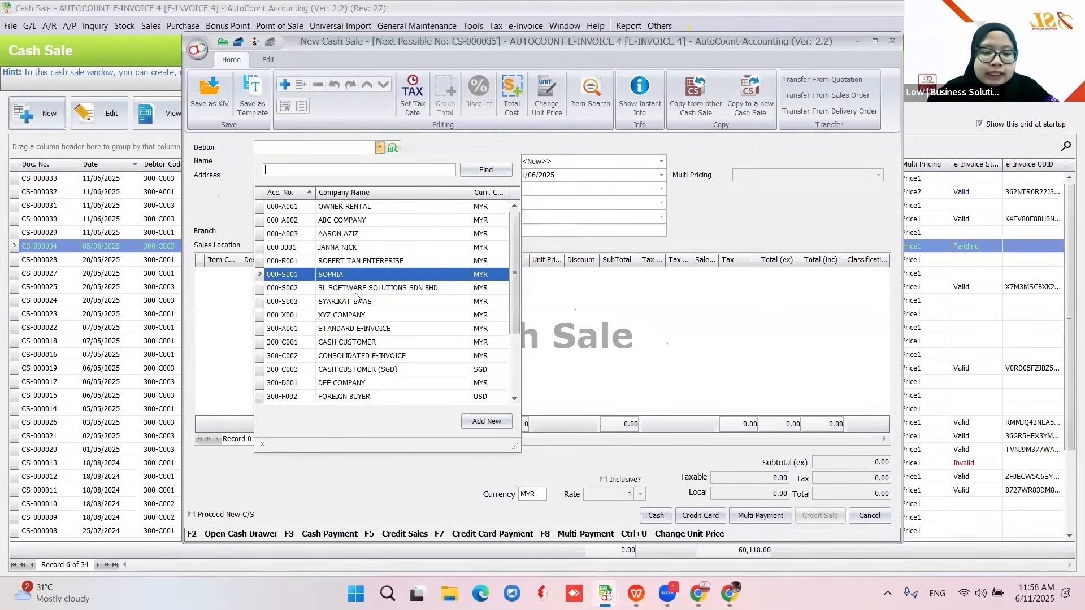
pyautogui.click(376, 370)
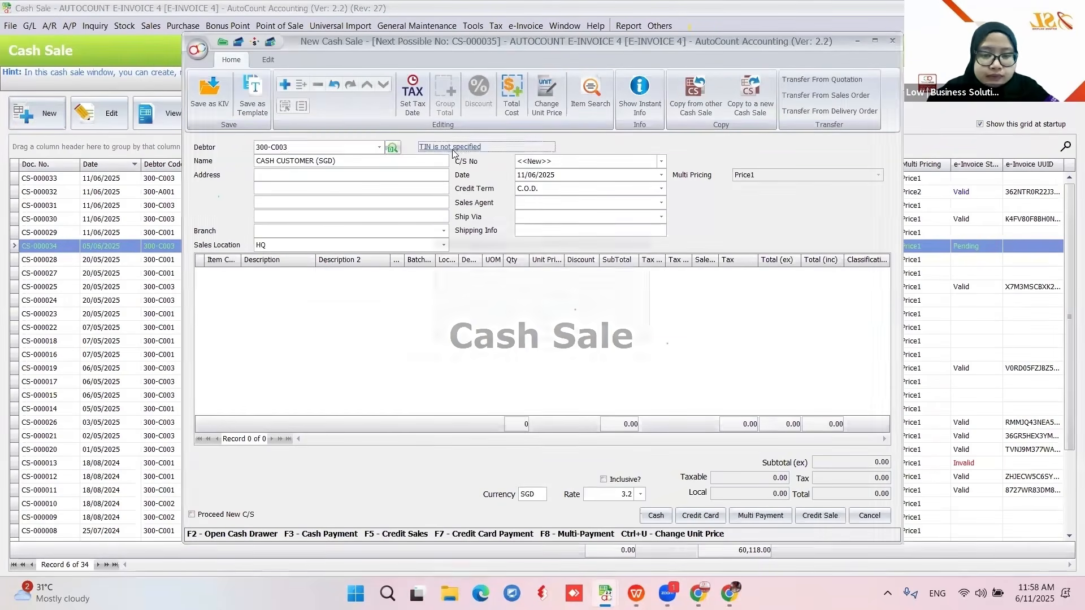
pyautogui.click(451, 148)
pyautogui.click(575, 332)
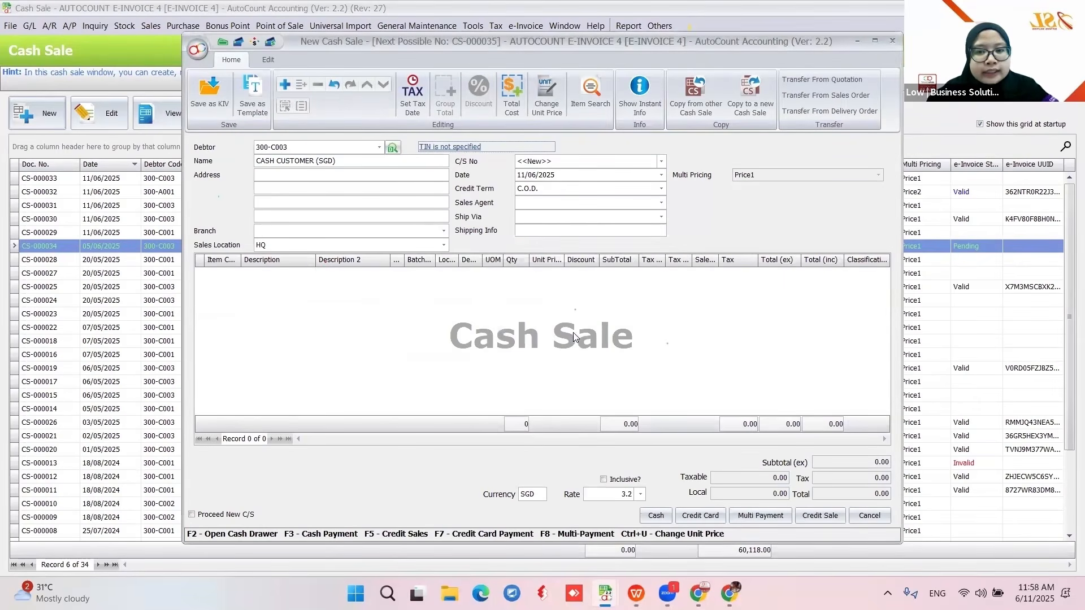
pyautogui.click(892, 41)
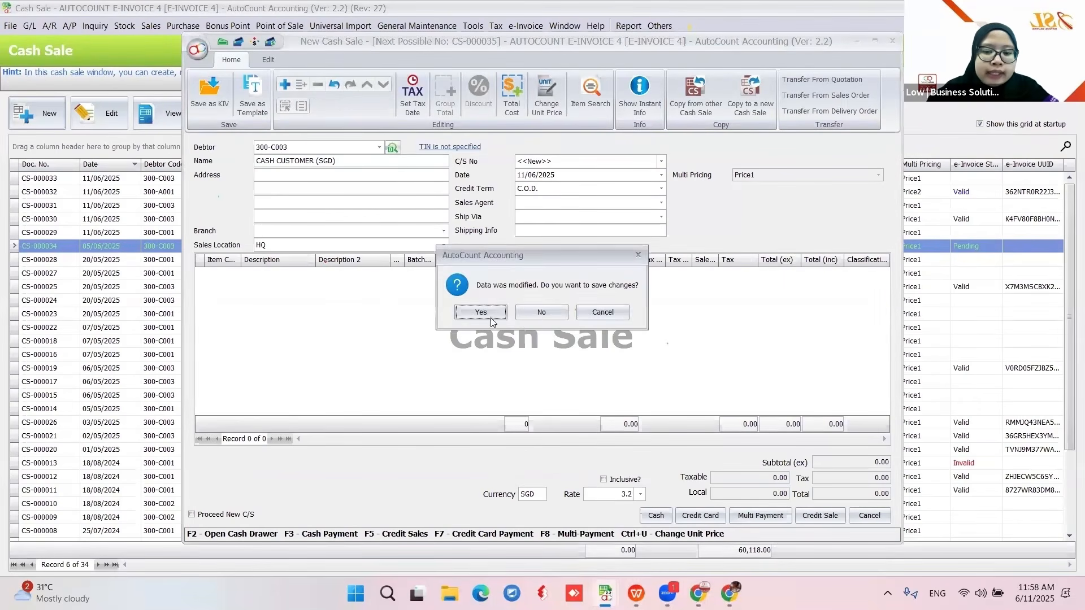
pyautogui.click(496, 315)
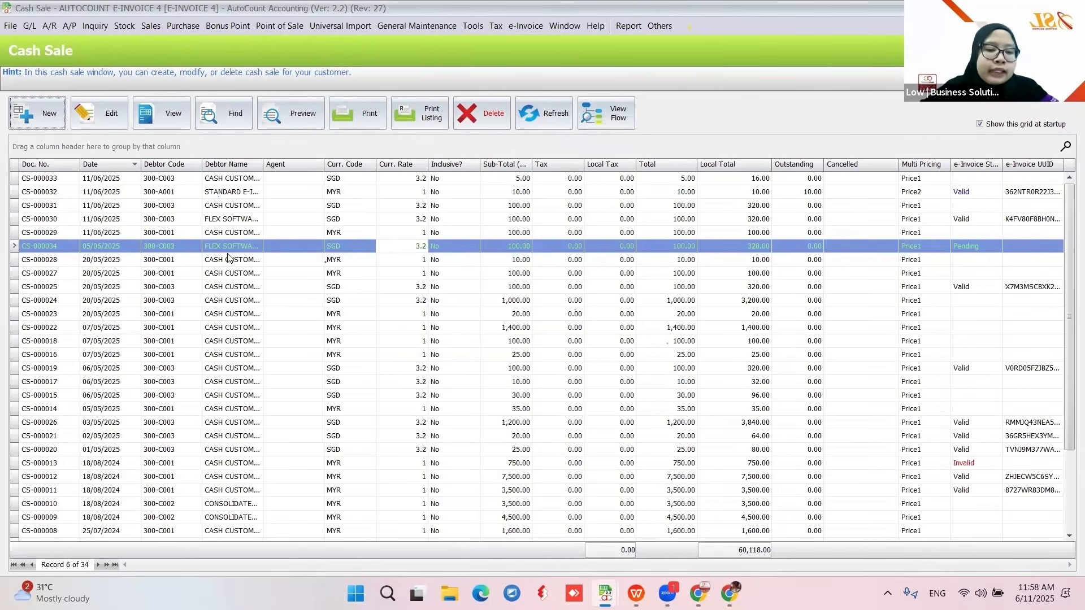
# - Open CS-000034, close it without saving changes, and begin a new cash sale
pyautogui.click(100, 110)
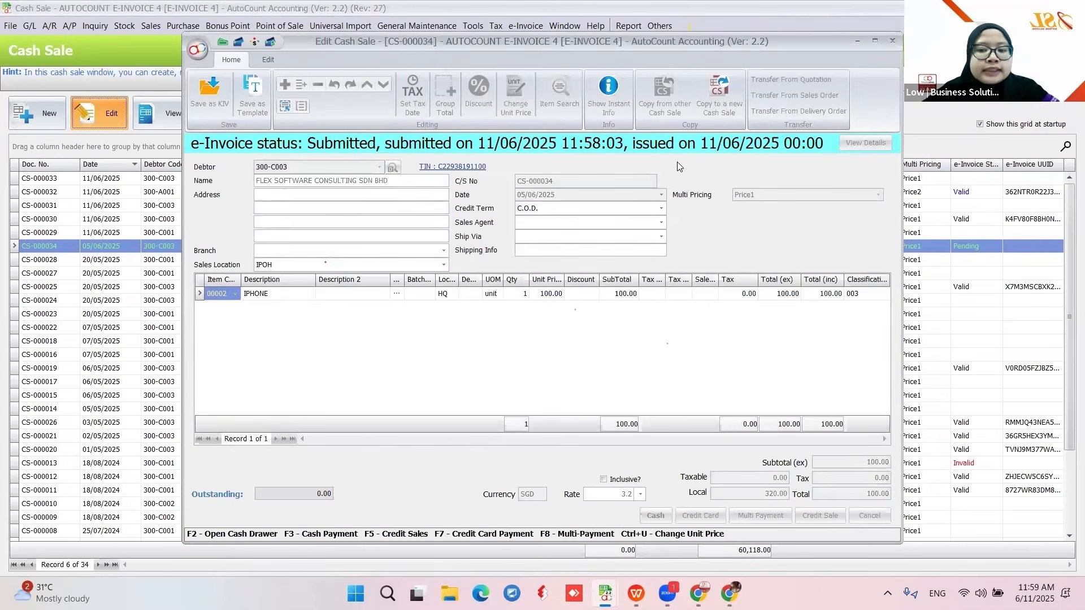
pyautogui.click(889, 42)
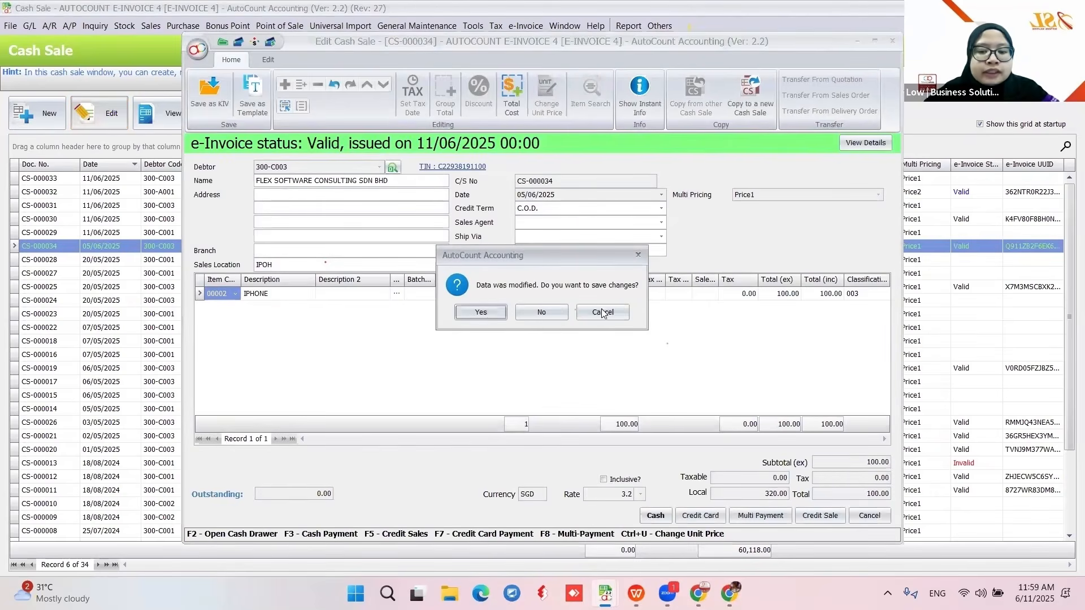
pyautogui.click(555, 315)
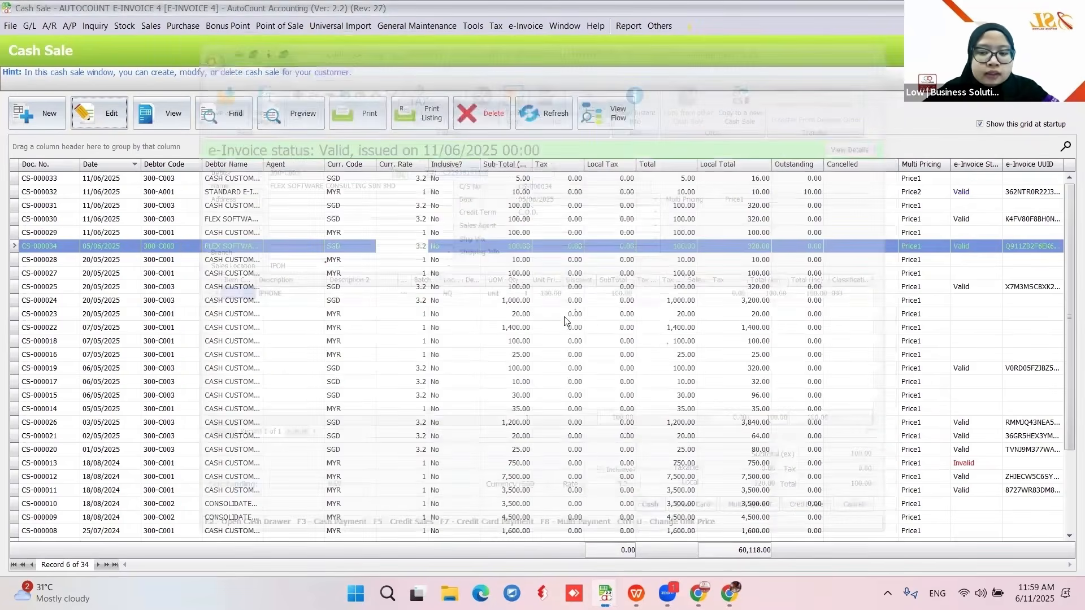
pyautogui.click(37, 113)
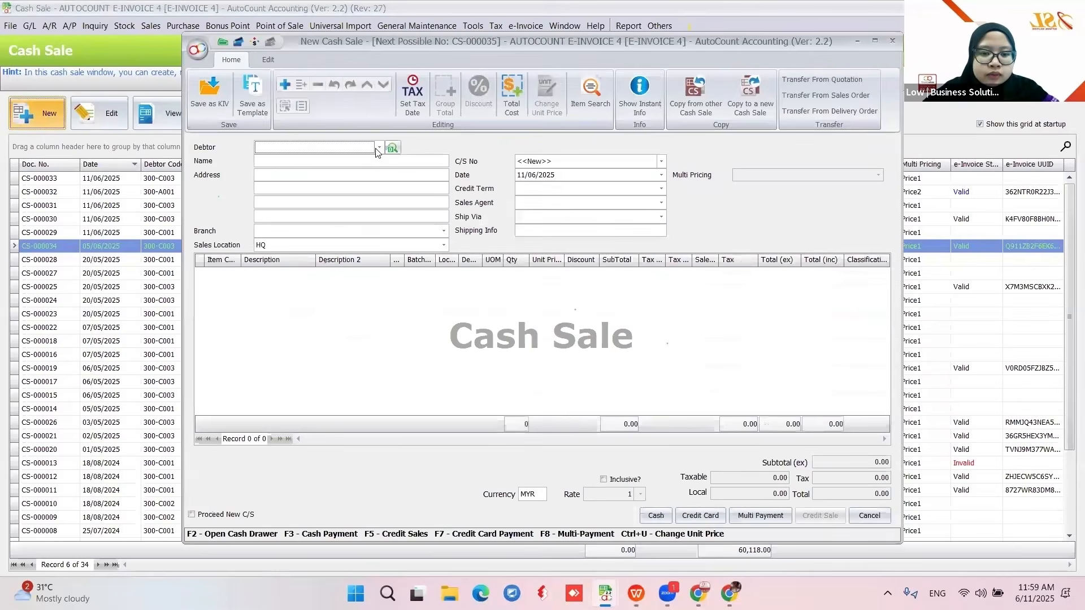
# - Choose debtor CASH CUSTOMER (SGD) 300-C003 with sales location MANJUNG
pyautogui.click(378, 148)
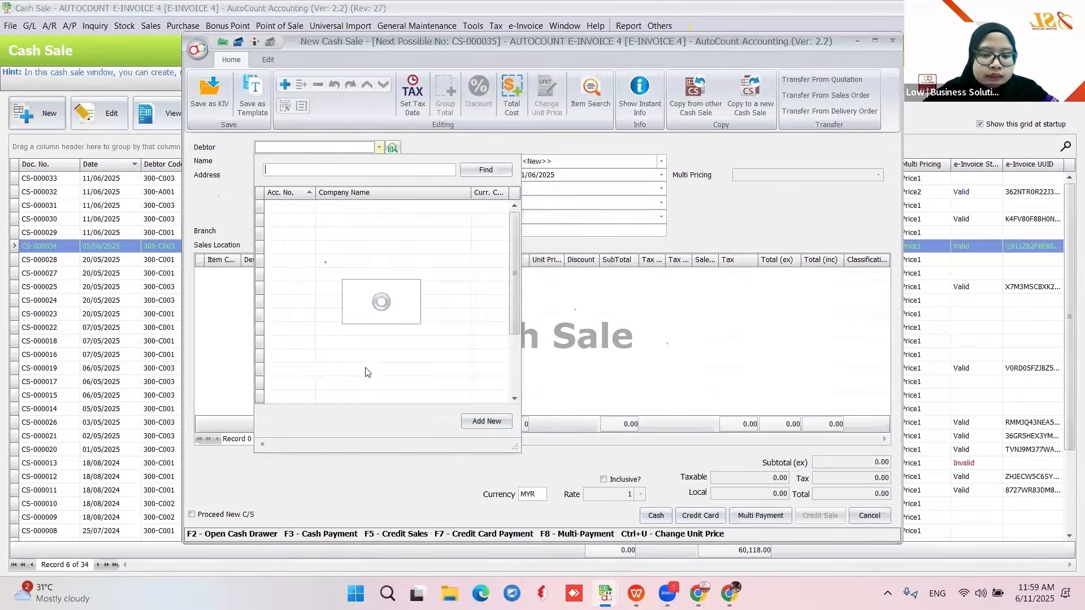
pyautogui.click(364, 371)
pyautogui.click(325, 247)
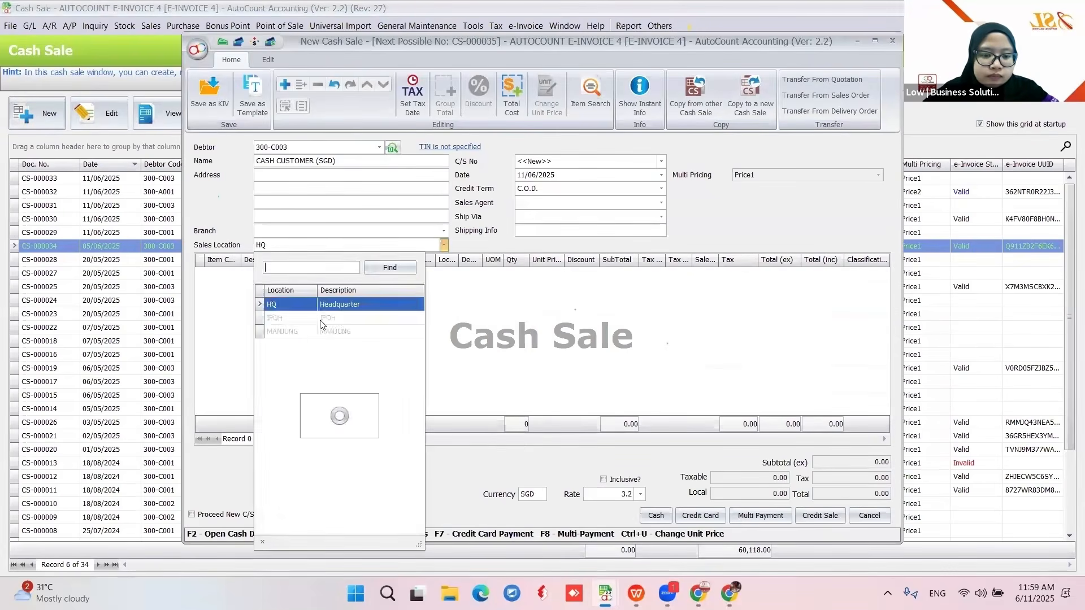
pyautogui.click(319, 331)
# - Add one IPHONE line at 100.00 and pay in cash to save CS-000035
pyautogui.rightClick(316, 330)
pyautogui.click(338, 340)
pyautogui.click(237, 276)
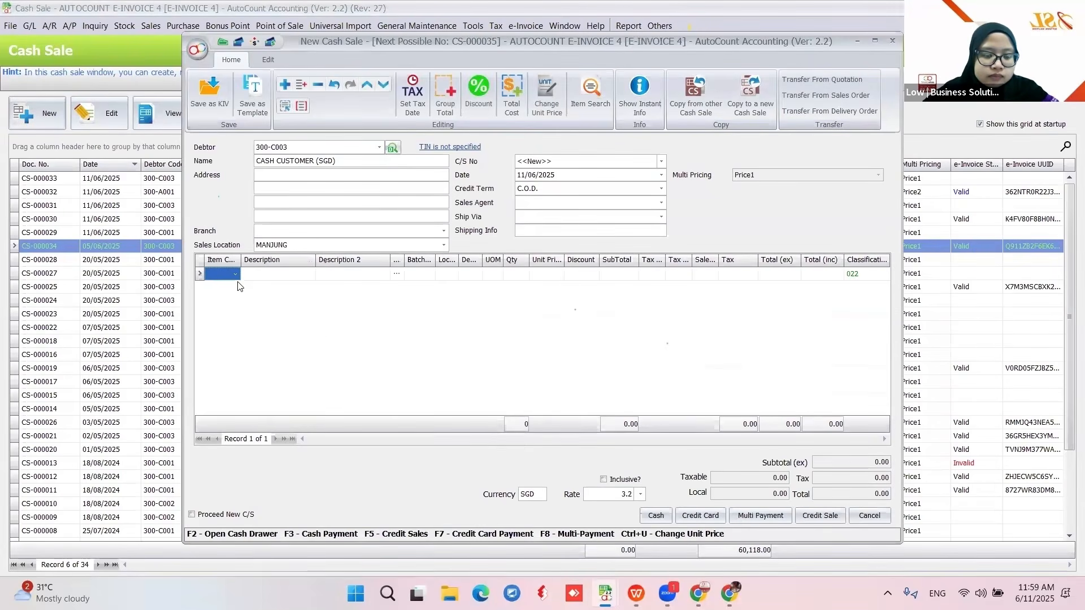
pyautogui.click(234, 274)
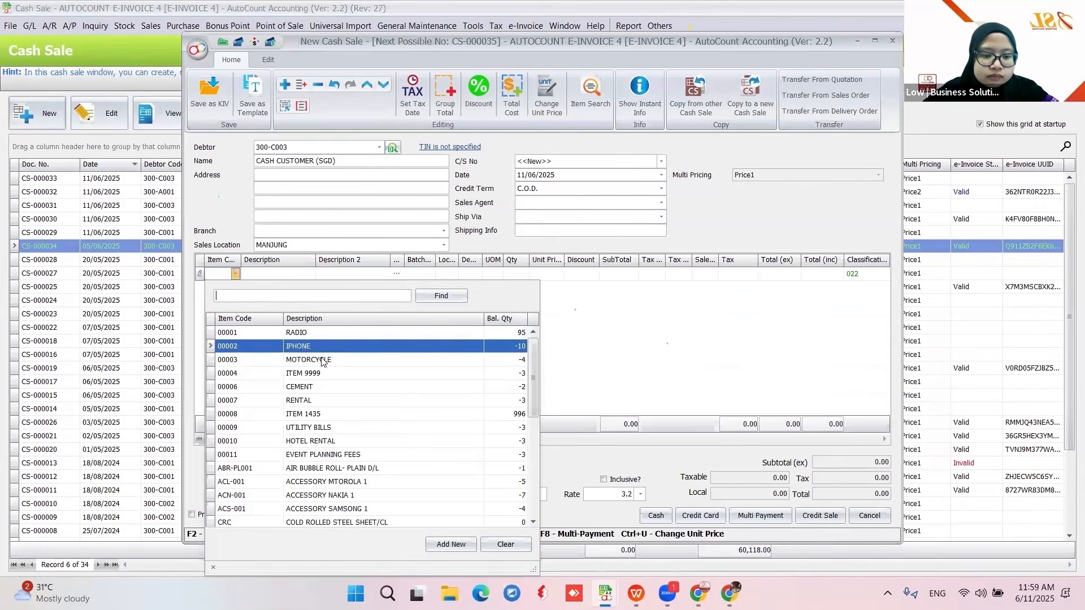
pyautogui.click(330, 347)
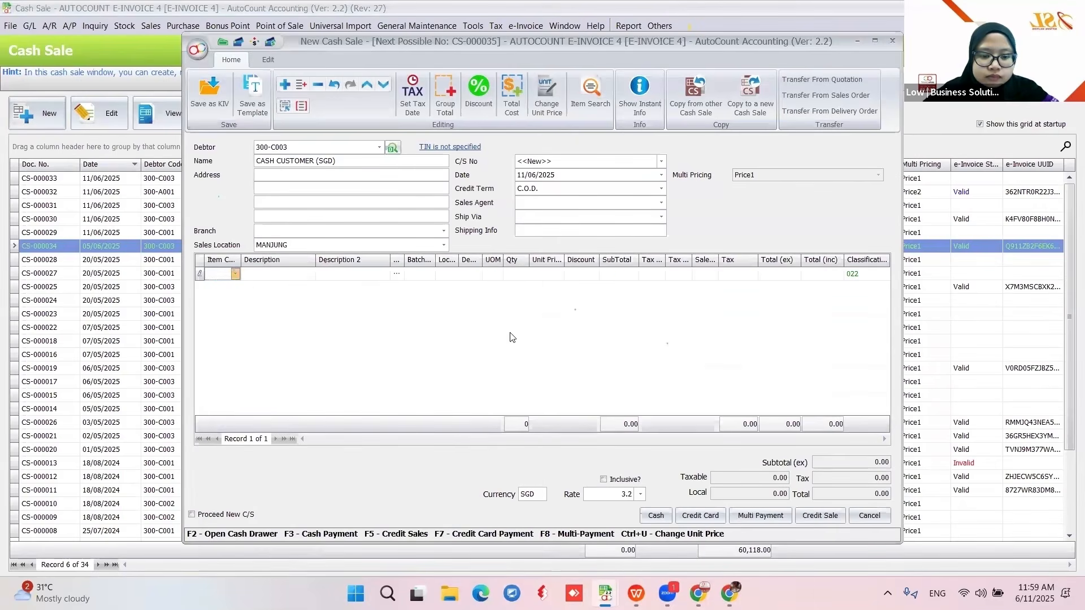
pyautogui.click(656, 516)
pyautogui.press('Escape')
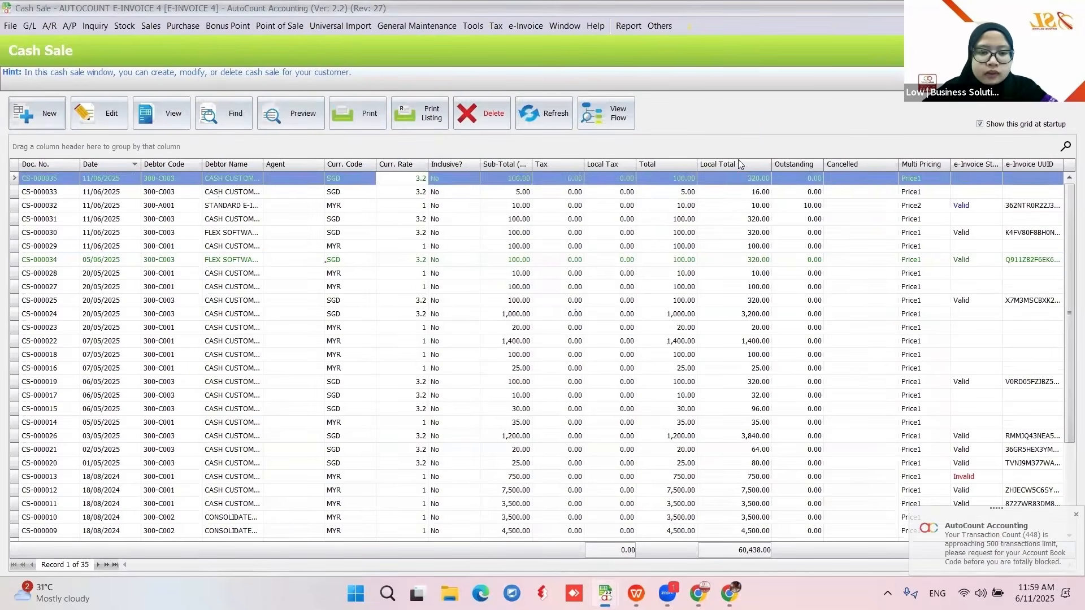
pyautogui.click(151, 26)
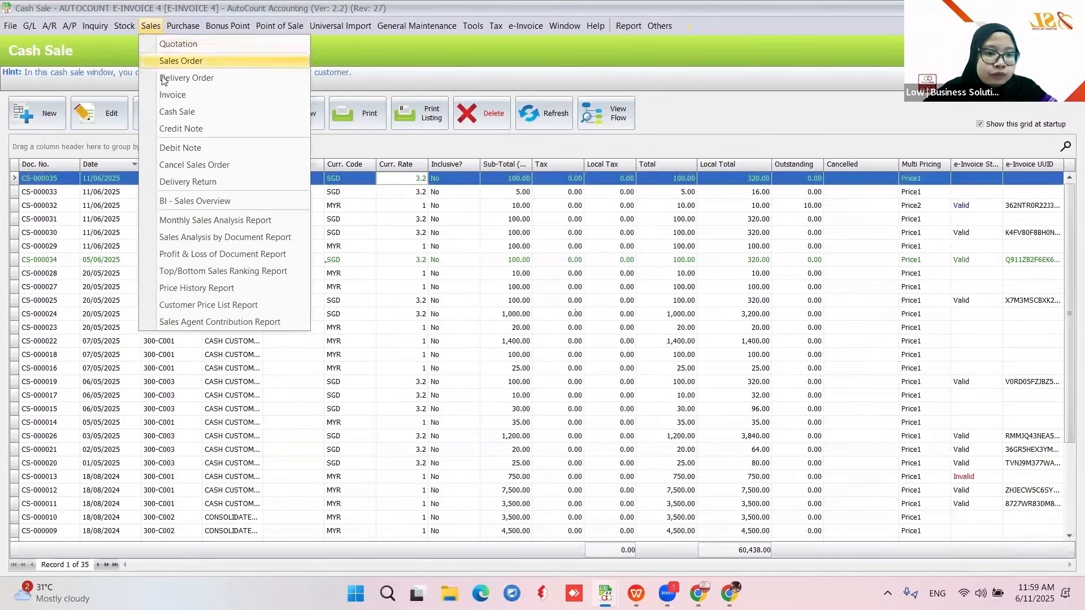
# - Create invoice I-000114 for CASH CUSTOMER (300-C001) with one IPHONE at 100.00 MYR, and approve it
pyautogui.click(165, 96)
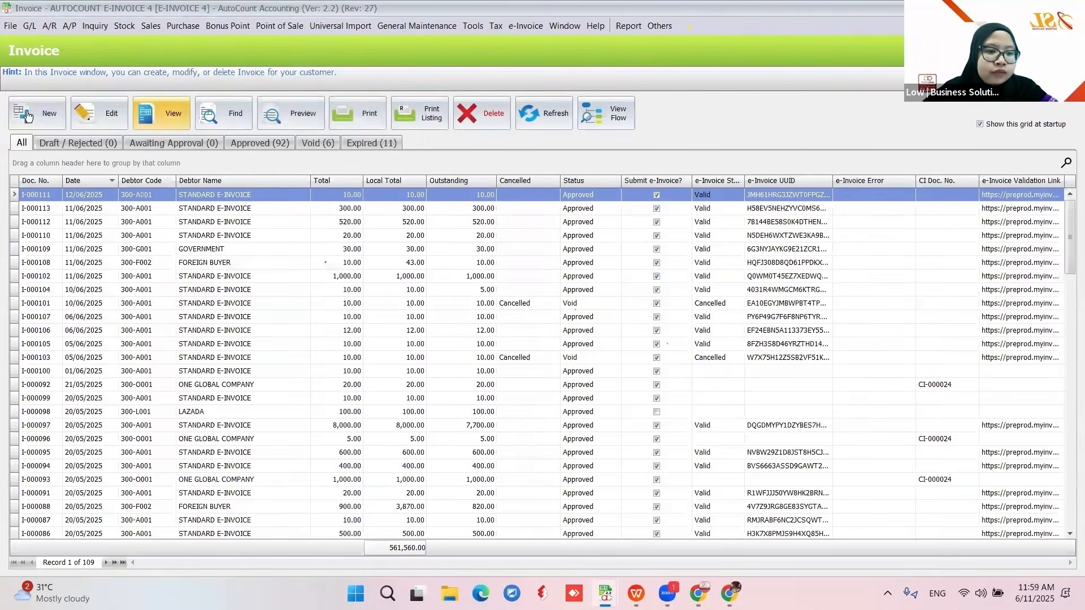
pyautogui.click(27, 115)
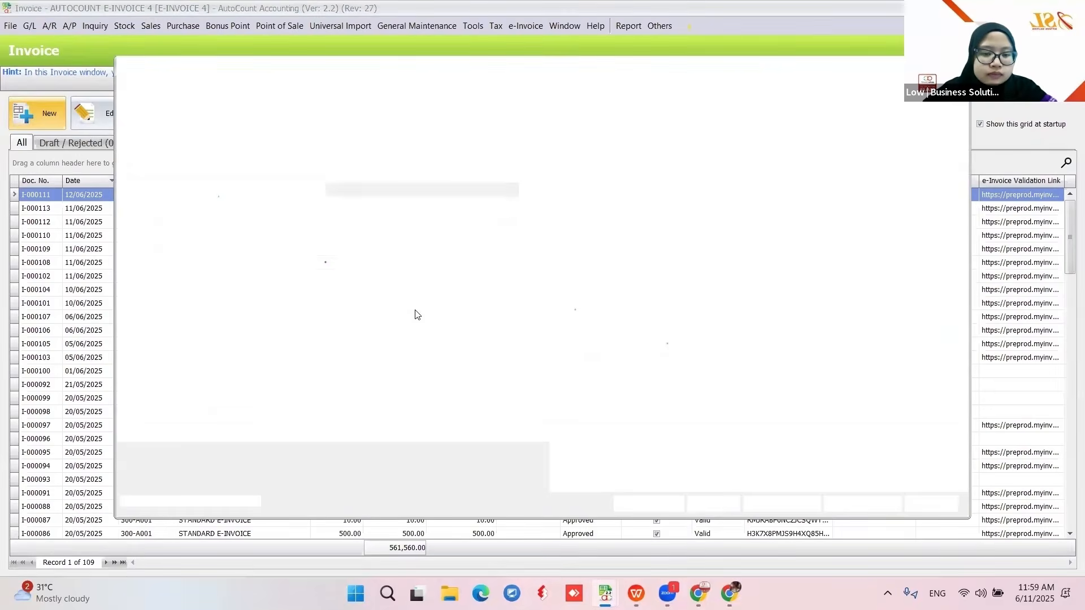
pyautogui.click(300, 192)
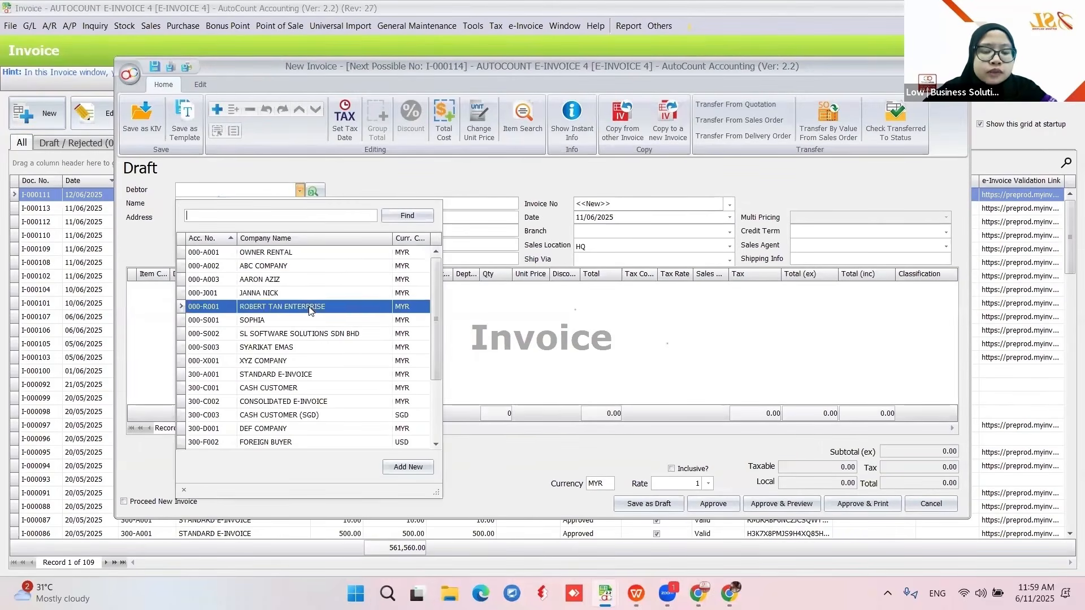
pyautogui.click(283, 389)
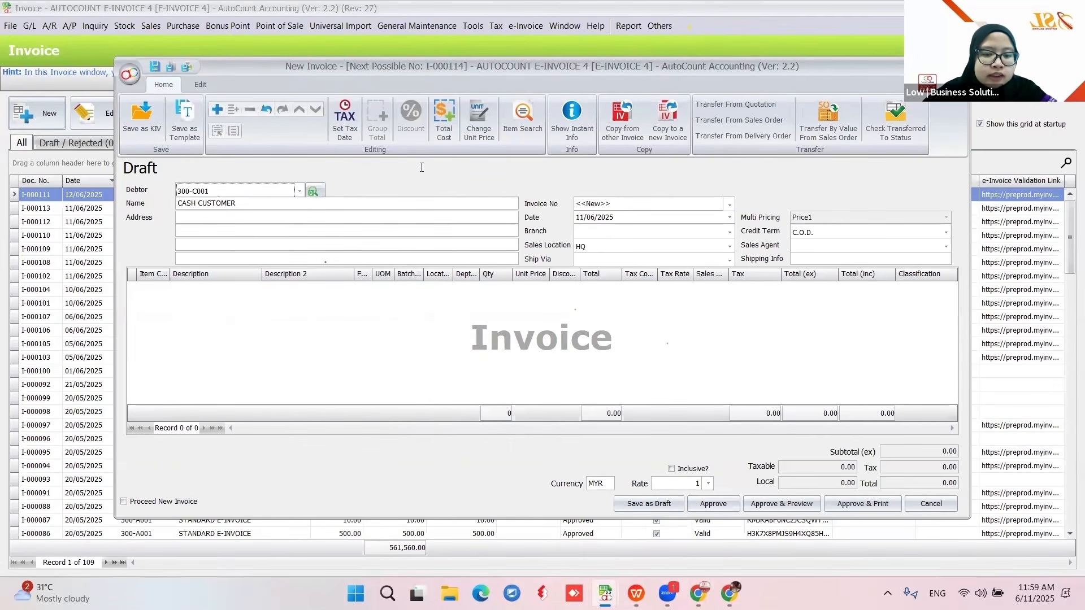
pyautogui.rightClick(331, 315)
pyautogui.click(362, 325)
pyautogui.click(164, 288)
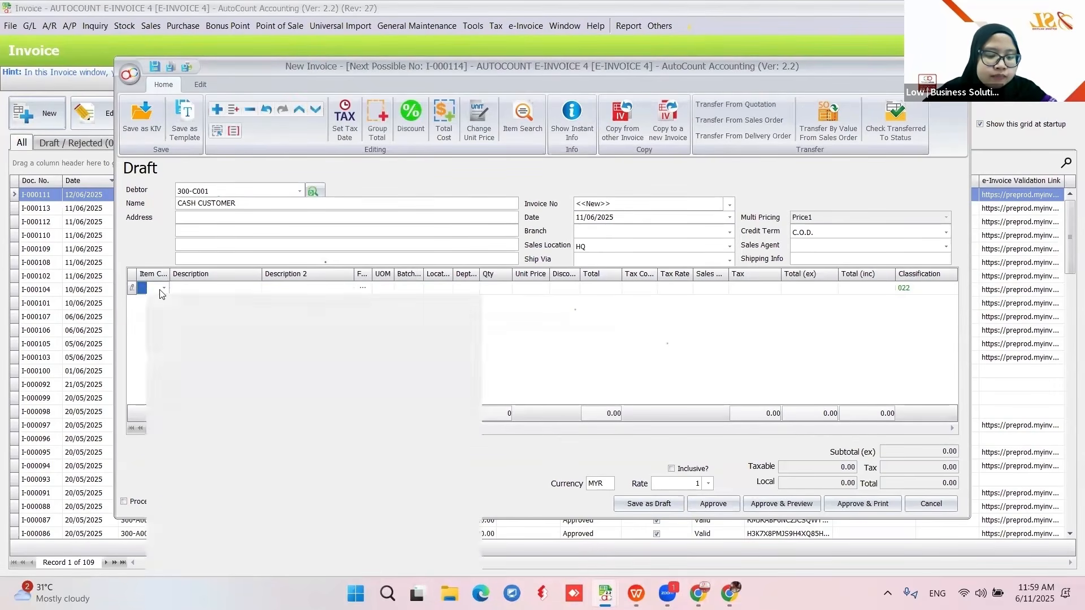
pyautogui.click(244, 361)
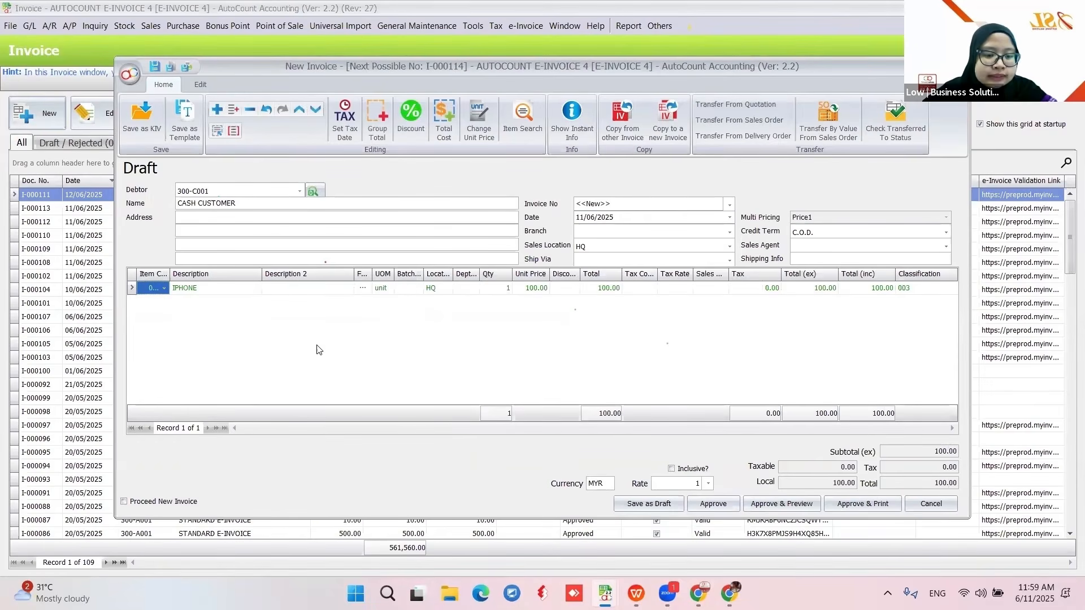
pyautogui.click(713, 503)
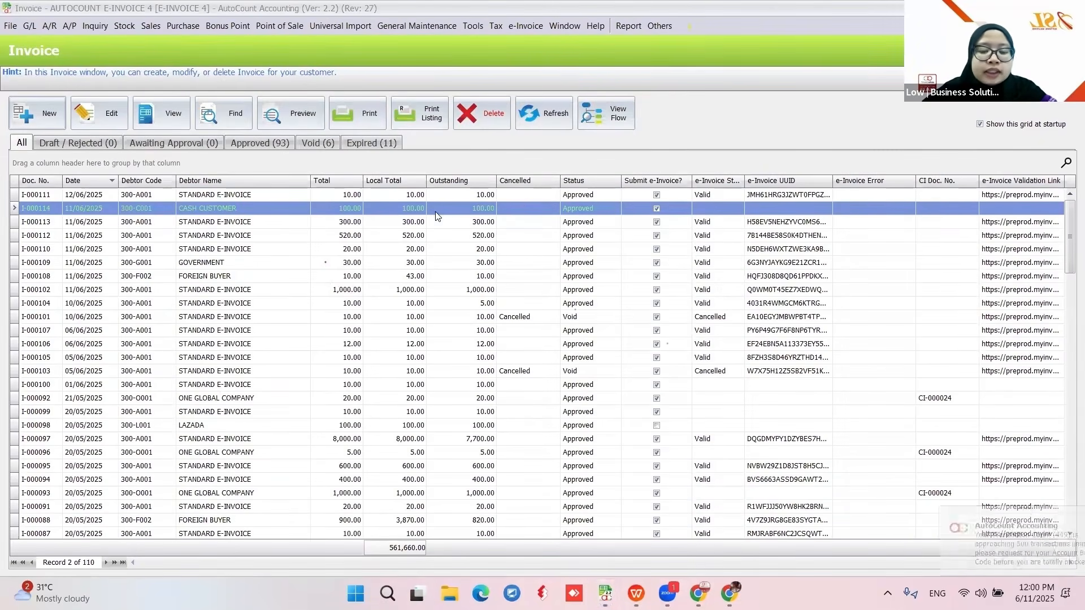
# - Create and approve invoice I-000115 for SYARIKAT KEDUA (300-S003) with one IPHONE at 100.00
pyautogui.click(16, 123)
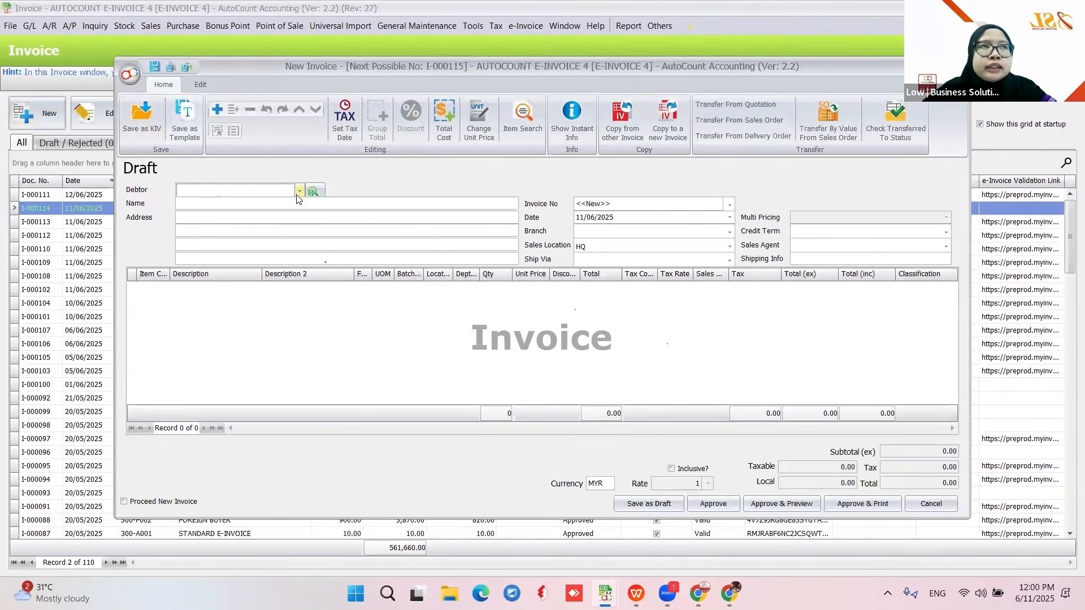
pyautogui.click(298, 191)
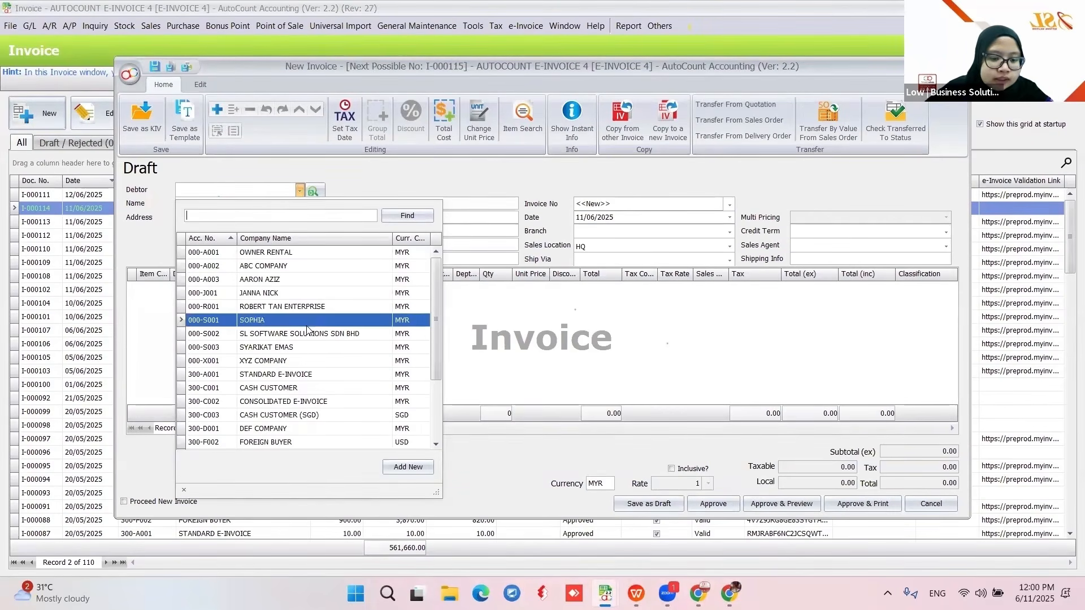
pyautogui.scroll(-2, 291, 328)
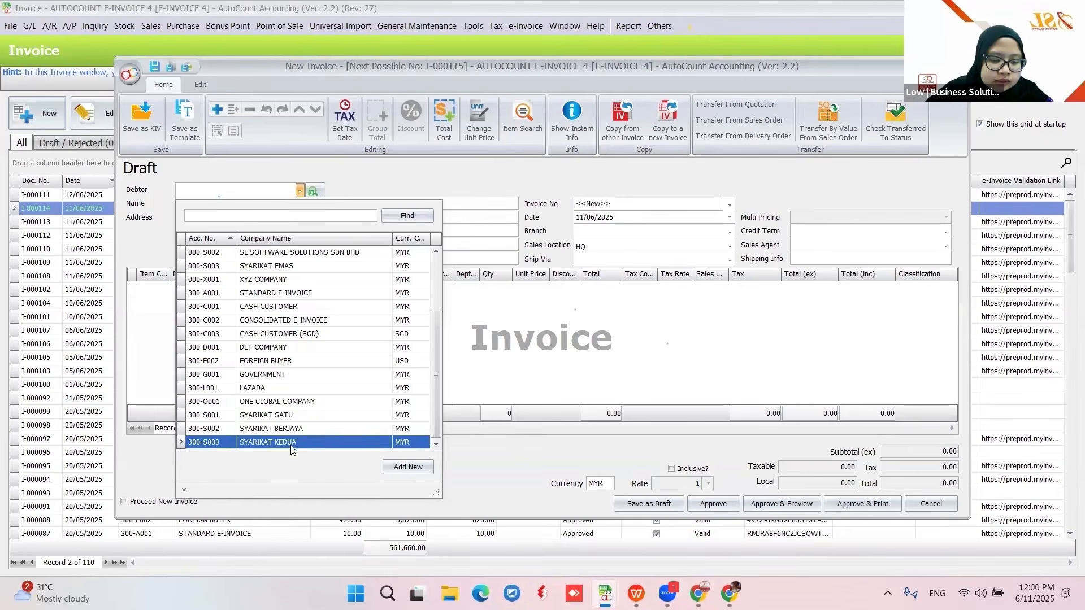
pyautogui.click(305, 447)
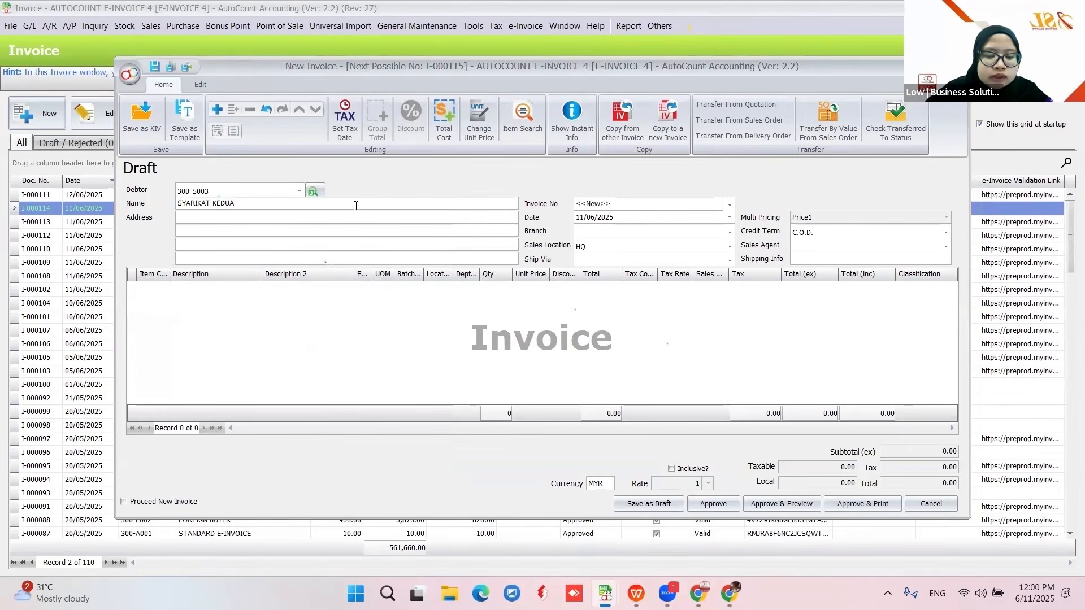
pyautogui.rightClick(257, 331)
pyautogui.click(282, 335)
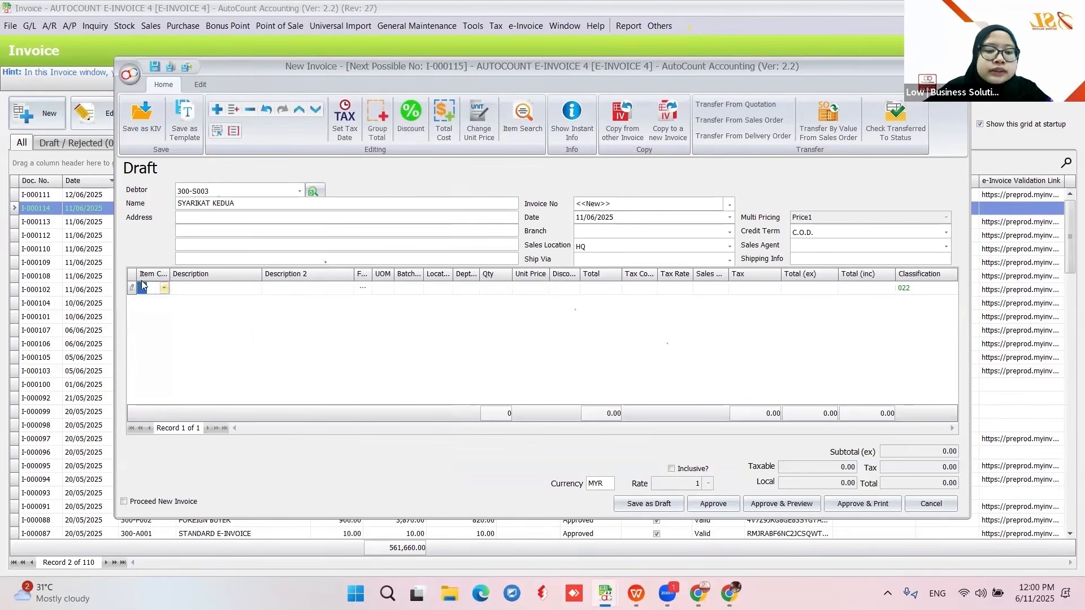
pyautogui.click(162, 289)
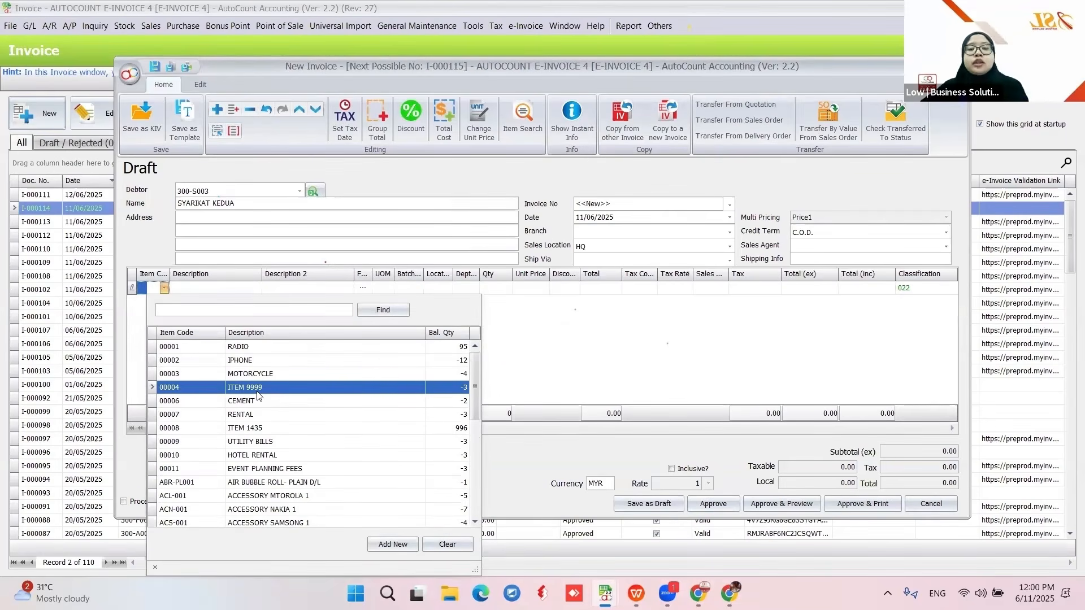
pyautogui.click(271, 360)
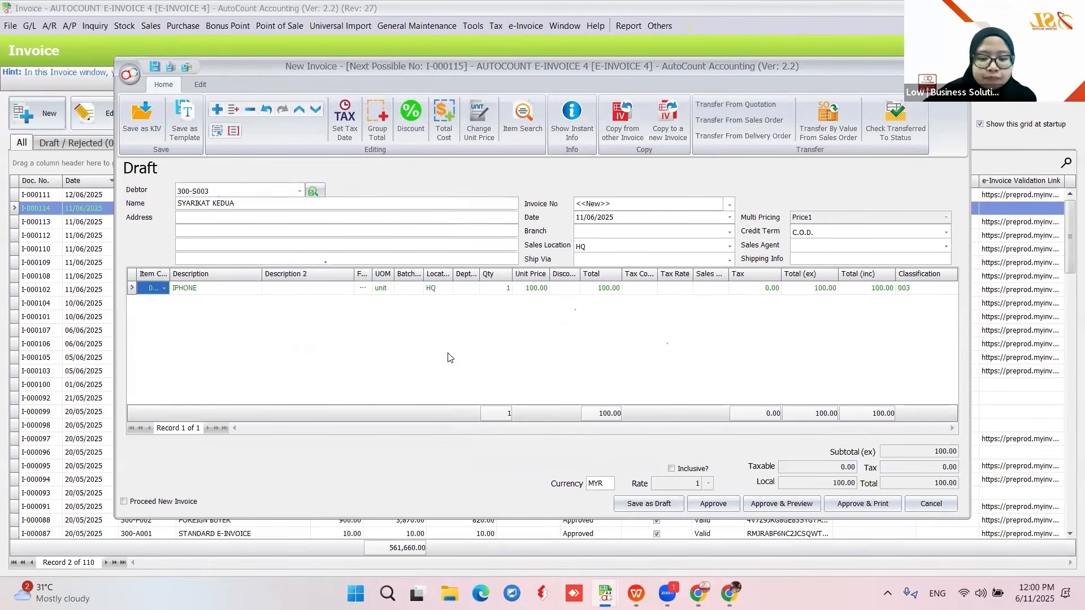
pyautogui.click(711, 505)
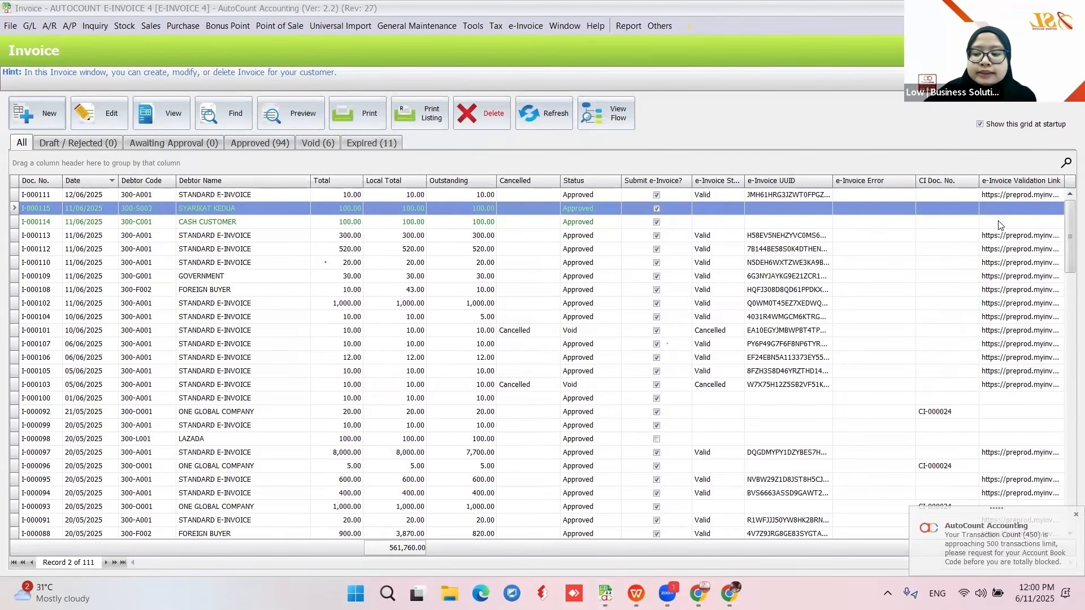
pyautogui.click(635, 592)
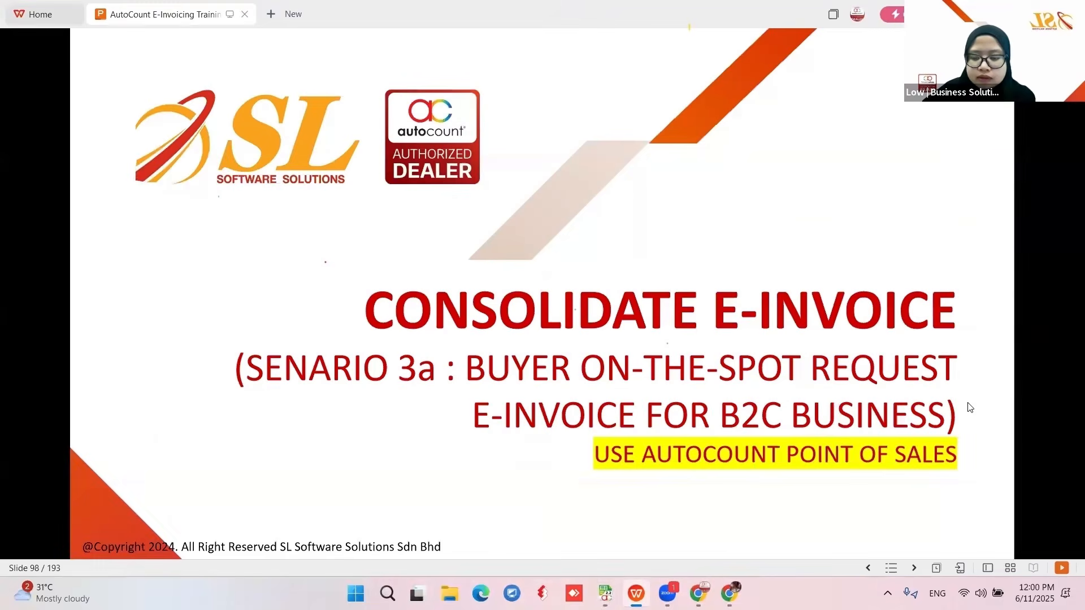
# - Advance the deck to slide 101, the Sample 1 individual I/C-only e-invoice example
pyautogui.scroll(-2, 968, 407)
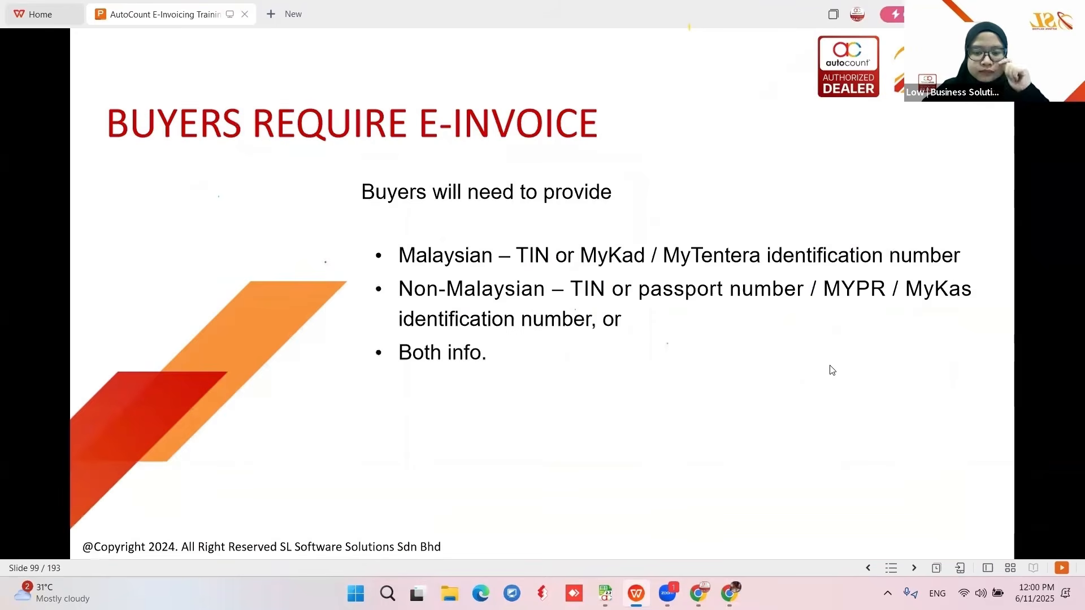
pyautogui.press('Right')
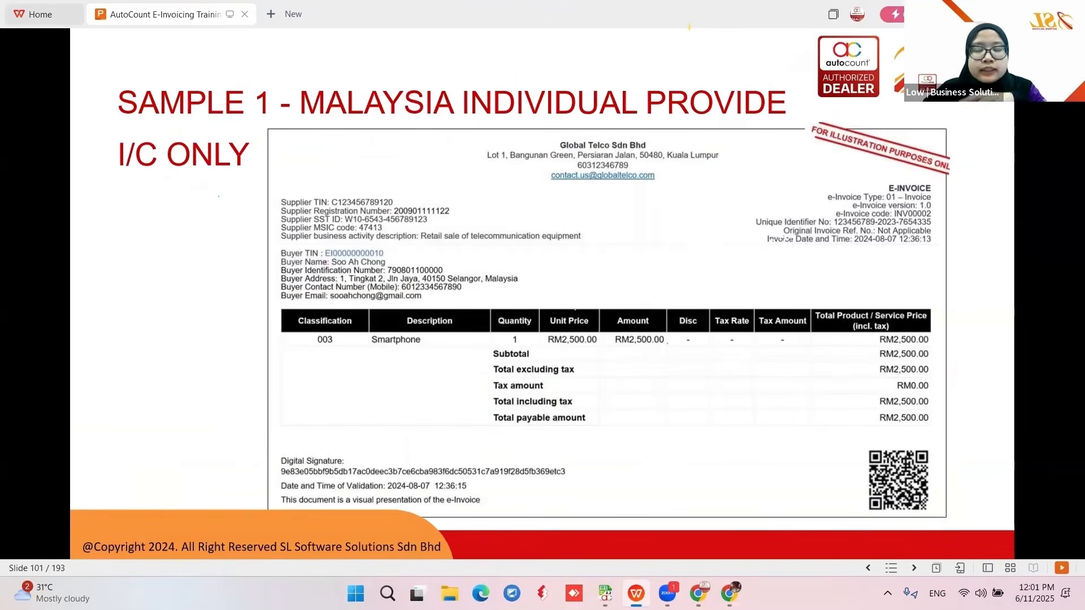
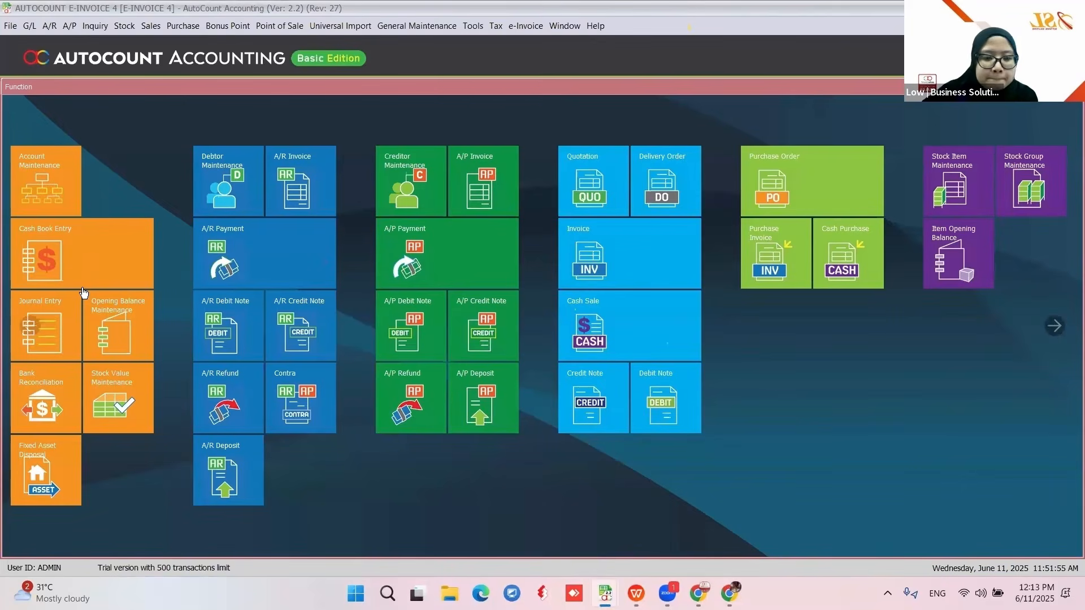
# - Close the extra AutoCount window and start blank payment voucher PV-000036 from Cash Book Entry
pyautogui.click(605, 593)
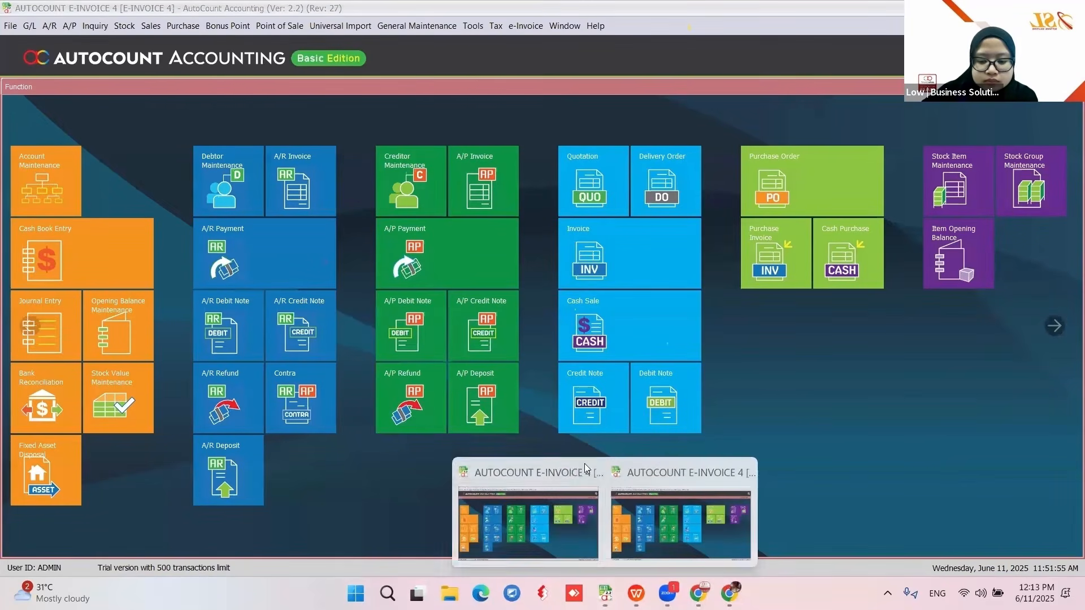
pyautogui.click(589, 475)
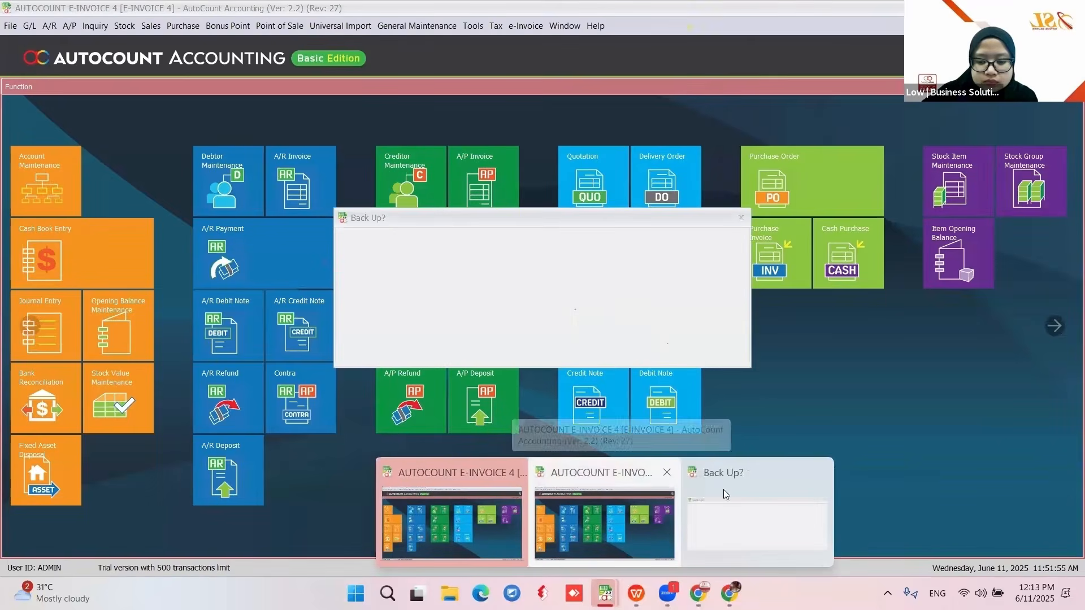
pyautogui.click(661, 531)
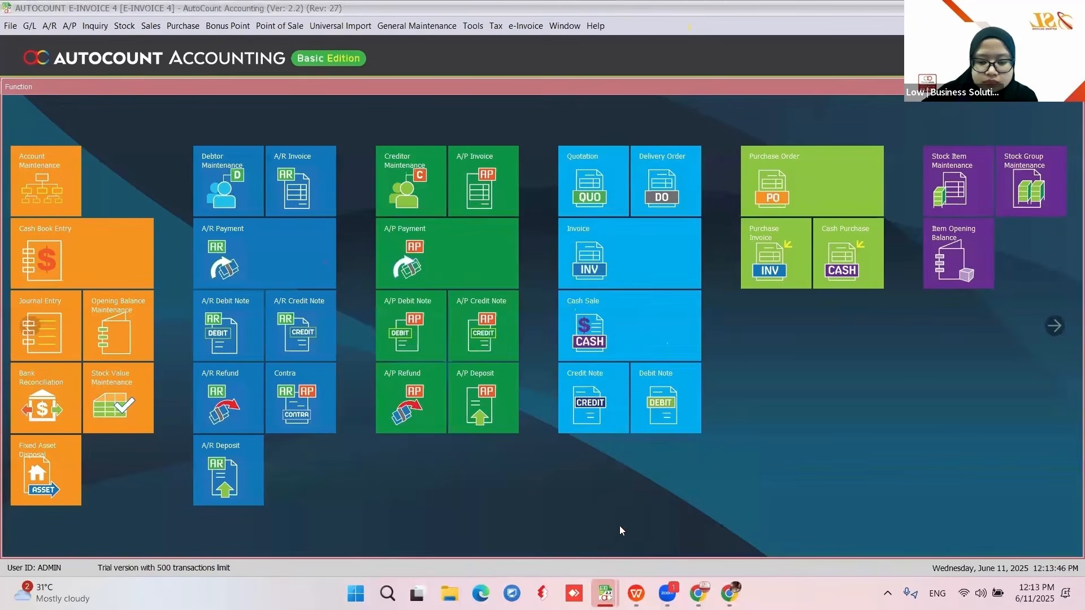
pyautogui.click(83, 263)
pyautogui.click(767, 179)
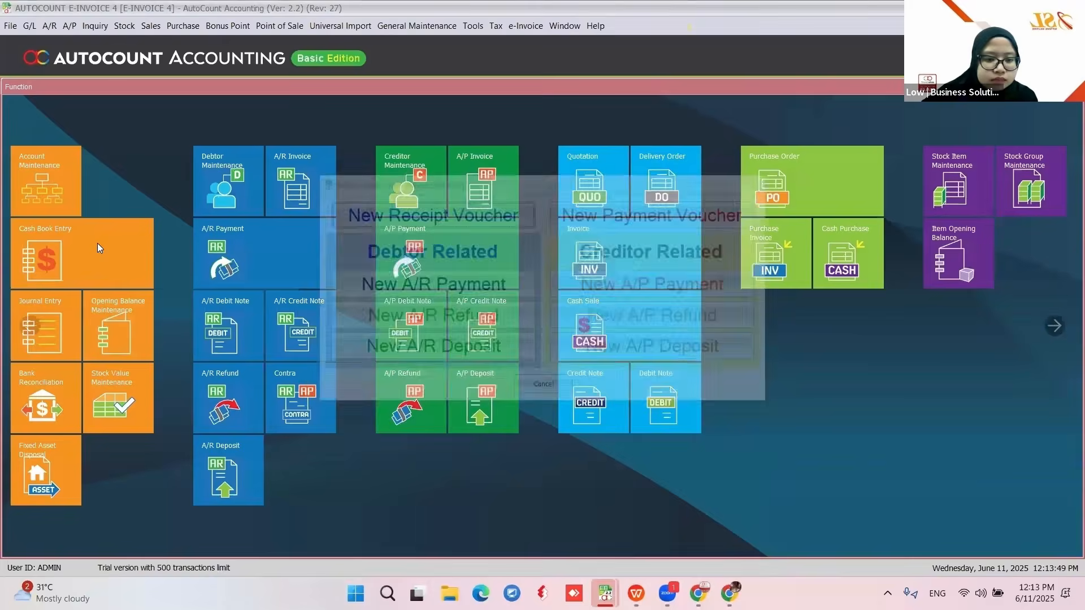
pyautogui.click(93, 251)
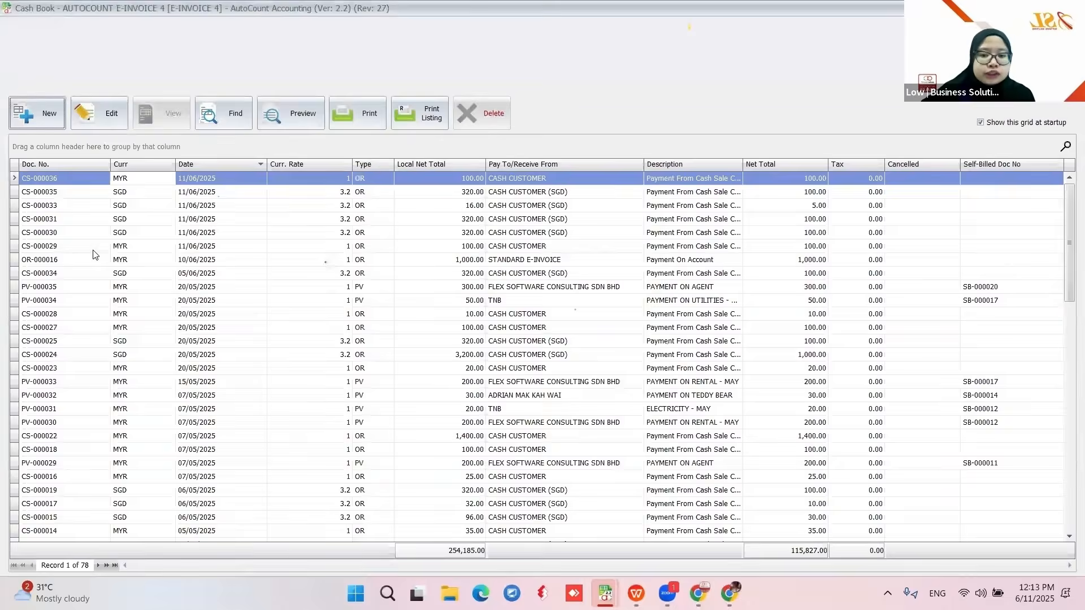
pyautogui.click(37, 117)
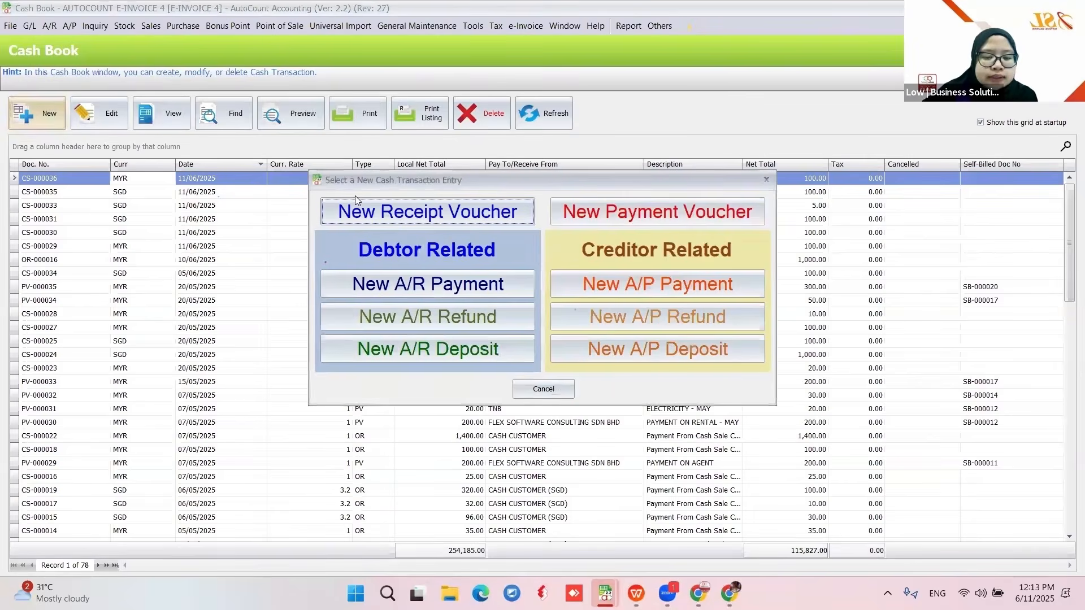
pyautogui.click(557, 213)
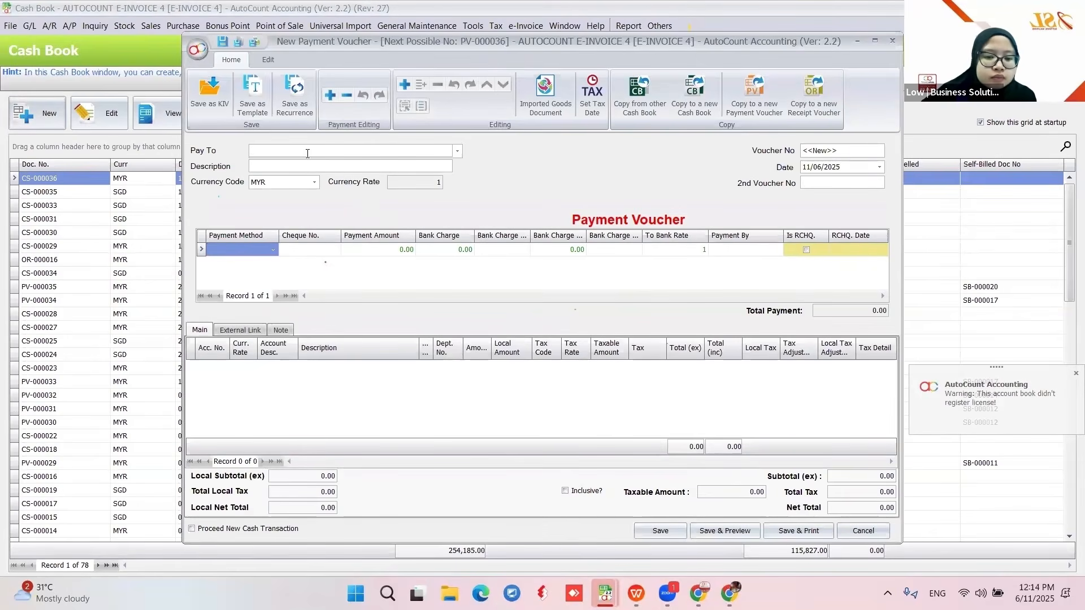
# - Set payee FLEX SOFTWARE CONSULTING SDN BHD, description PAYMENT ON RENTAL - JUNE, and payment method BANK
pyautogui.click(458, 152)
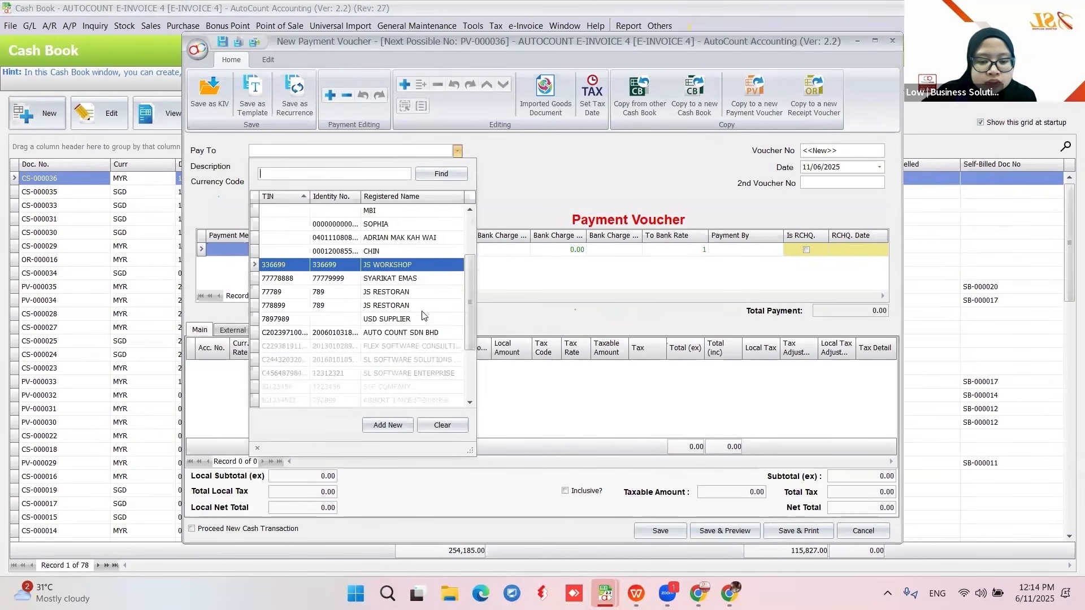
pyautogui.scroll(-4, 410, 293)
pyautogui.press('Up')
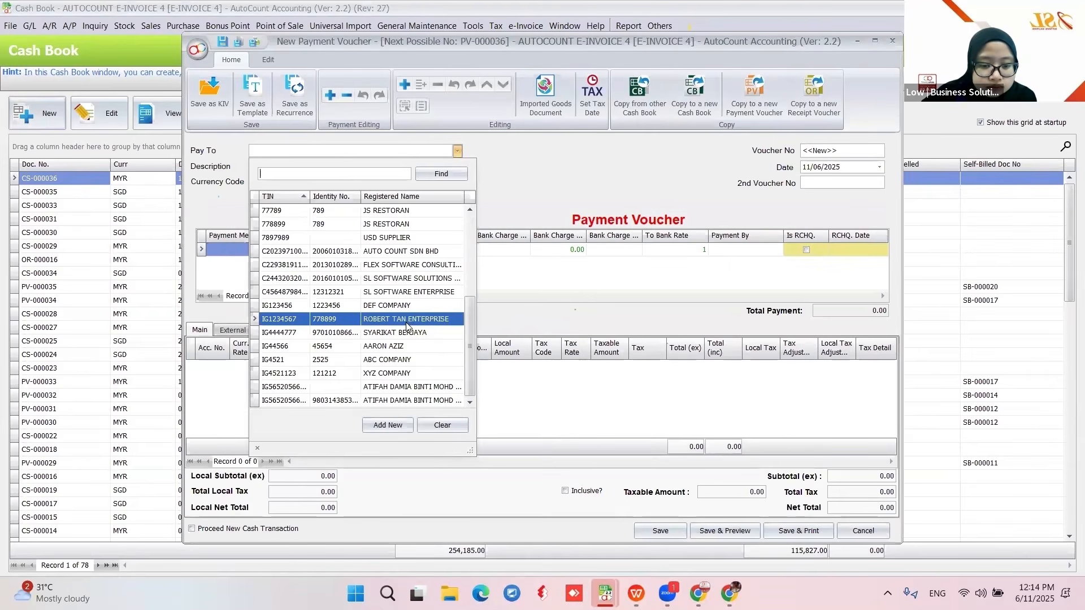
pyautogui.click(373, 265)
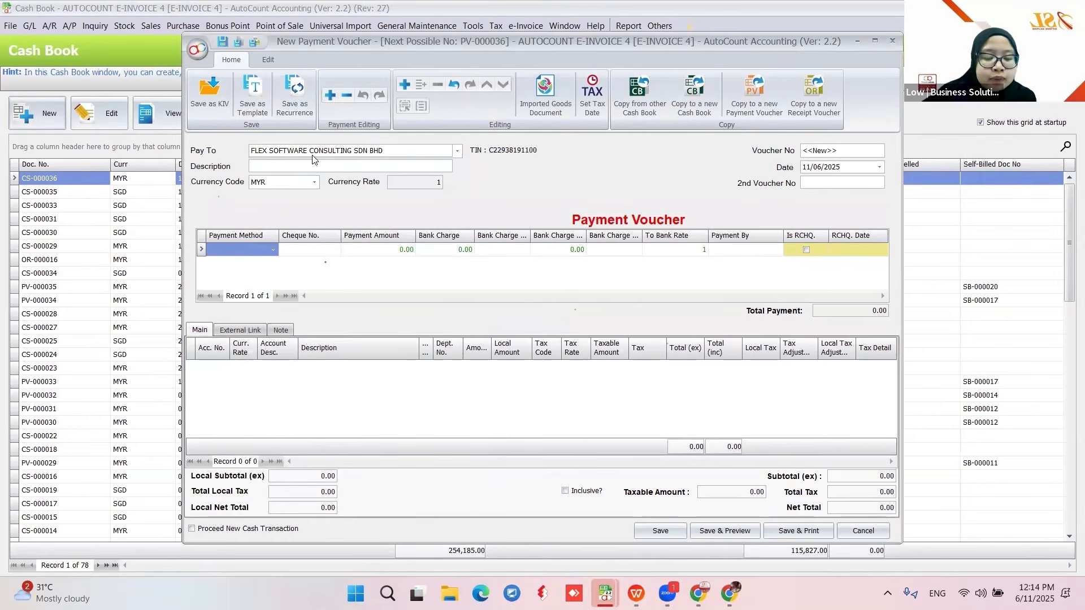
pyautogui.click(301, 165)
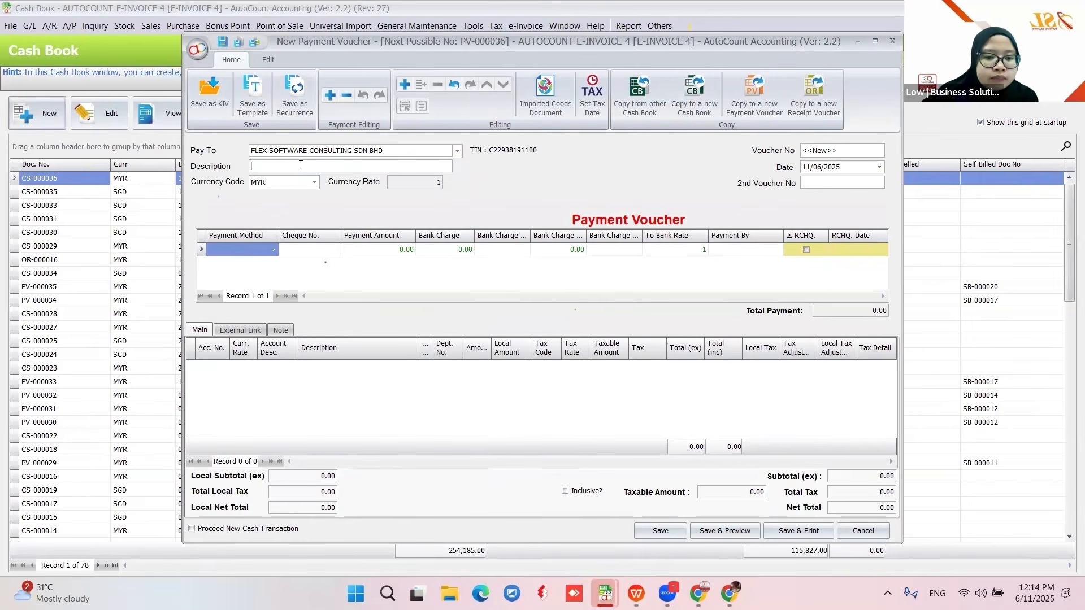
pyautogui.write('PAYMENT')
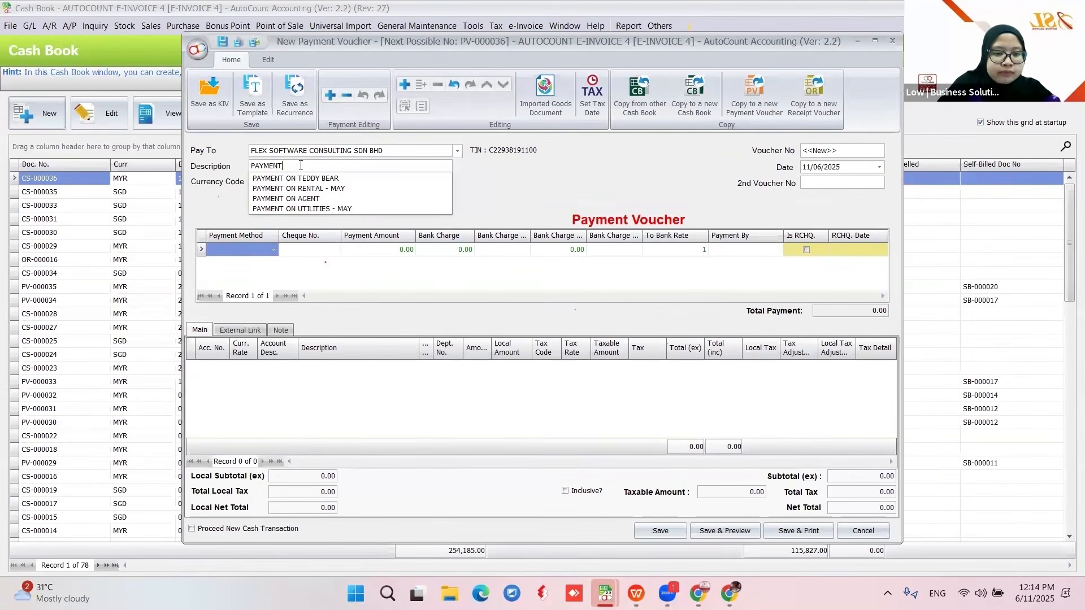
pyautogui.write(' ON RENTA')
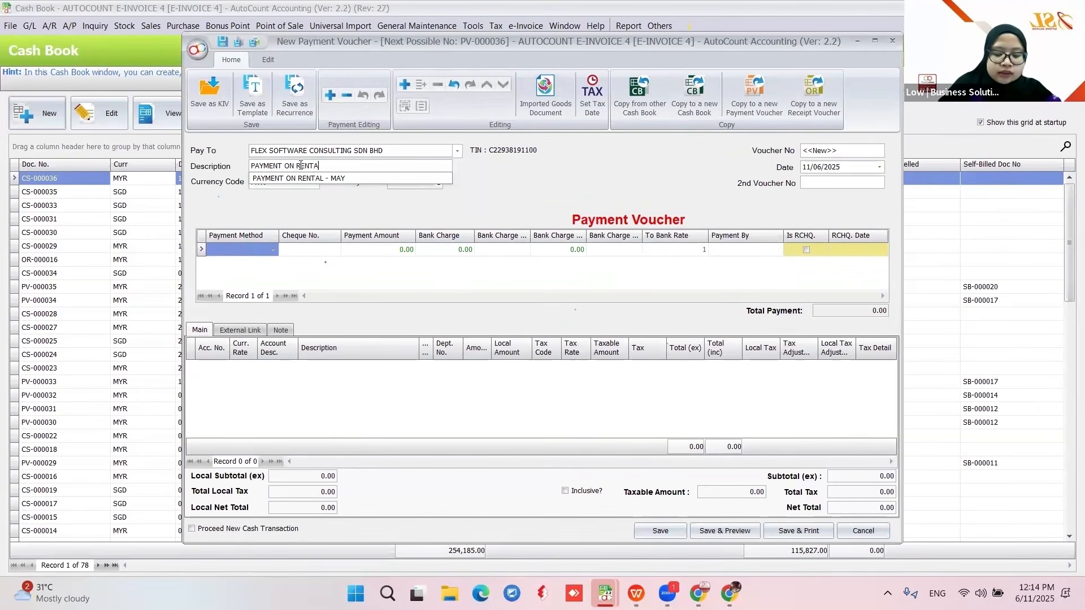
pyautogui.write('L - JUNE')
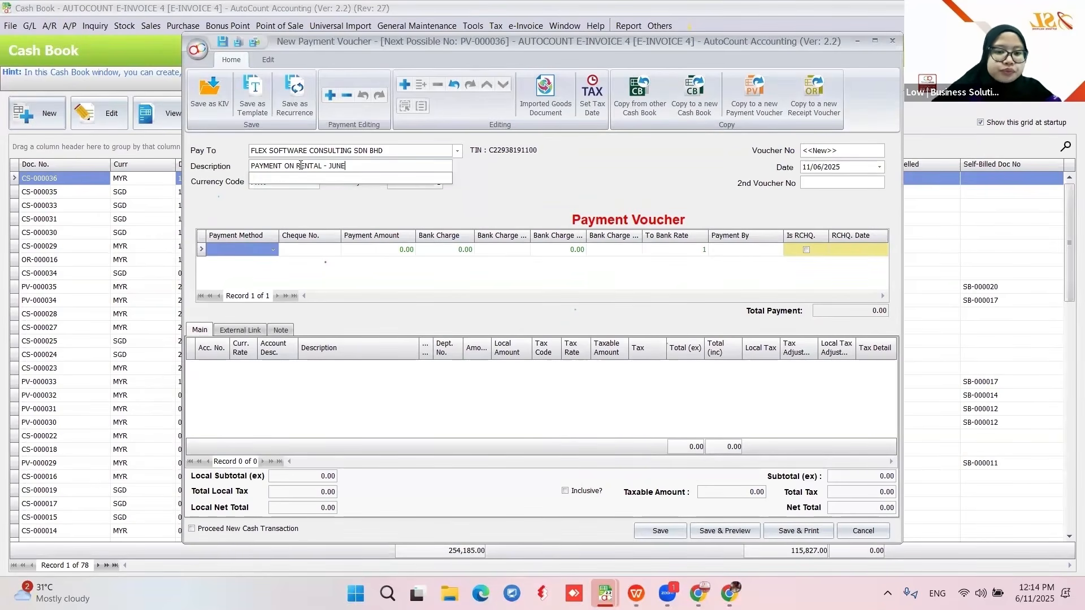
pyautogui.click(489, 193)
pyautogui.click(265, 250)
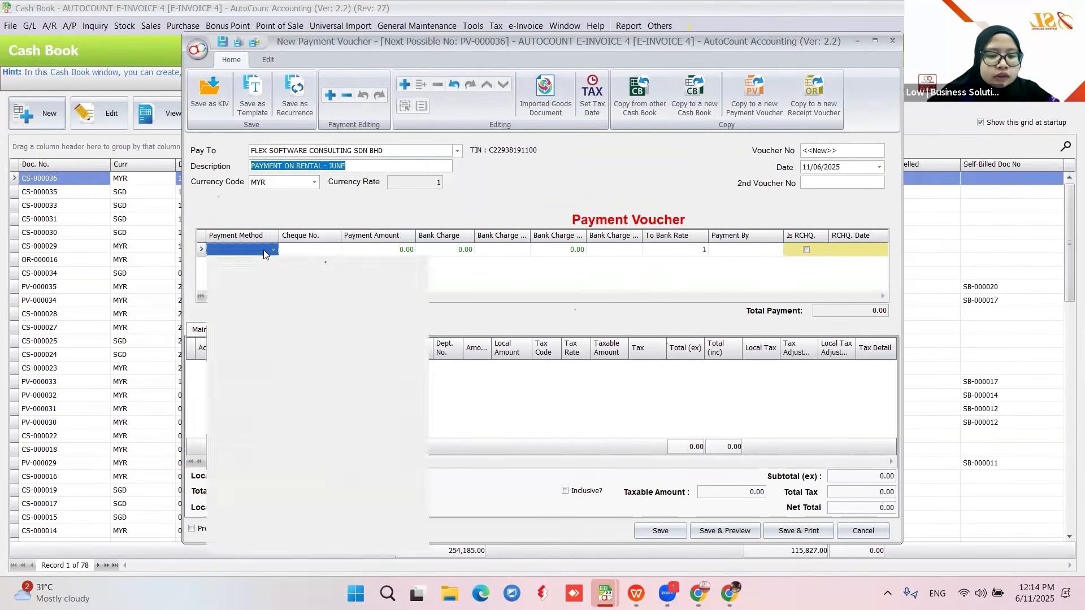
pyautogui.click(265, 314)
pyautogui.click(401, 249)
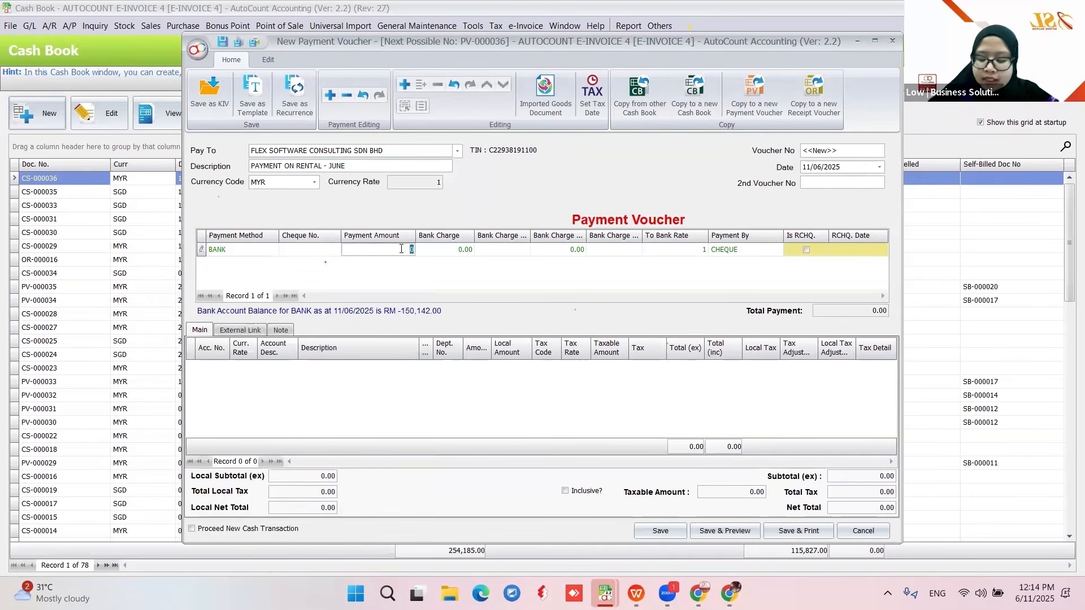
# - Add a 100.00 detail line charged to the OFFICE account and save the voucher
pyautogui.rightClick(450, 385)
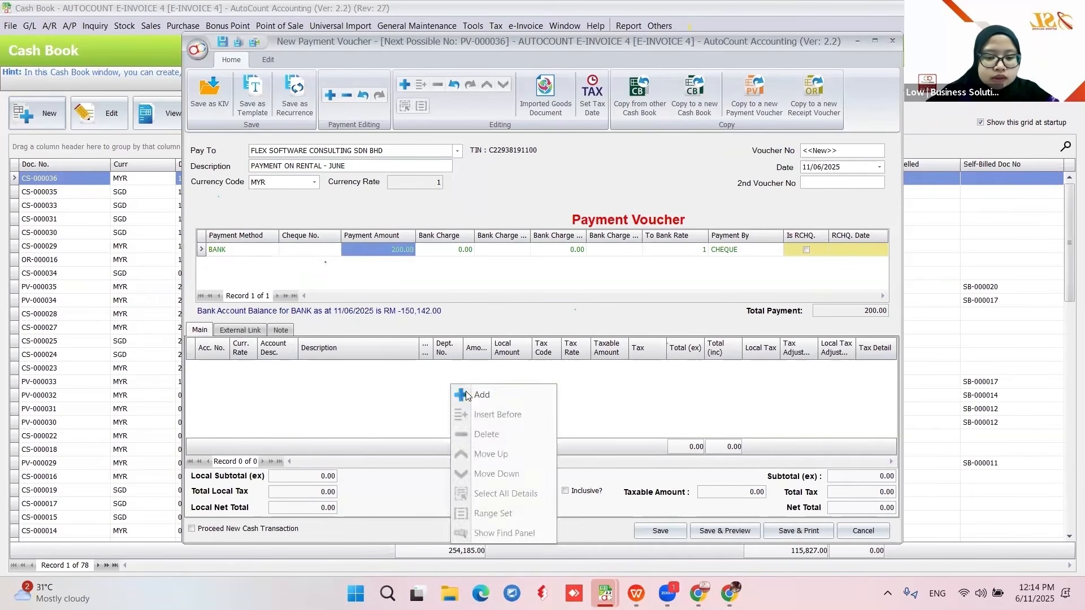
pyautogui.click(469, 390)
pyautogui.write('RENT')
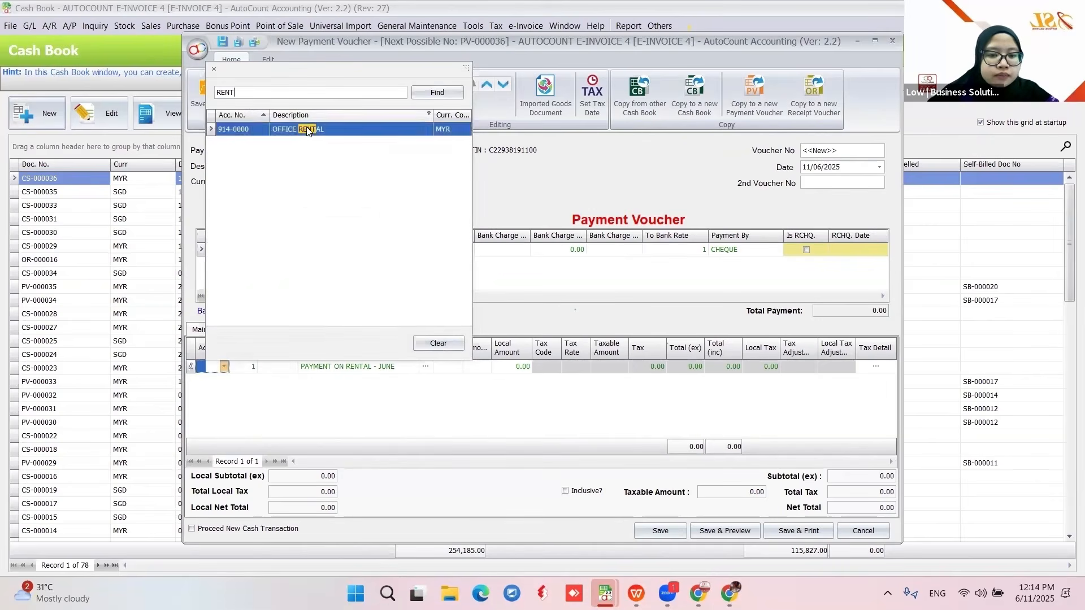
pyautogui.click(310, 129)
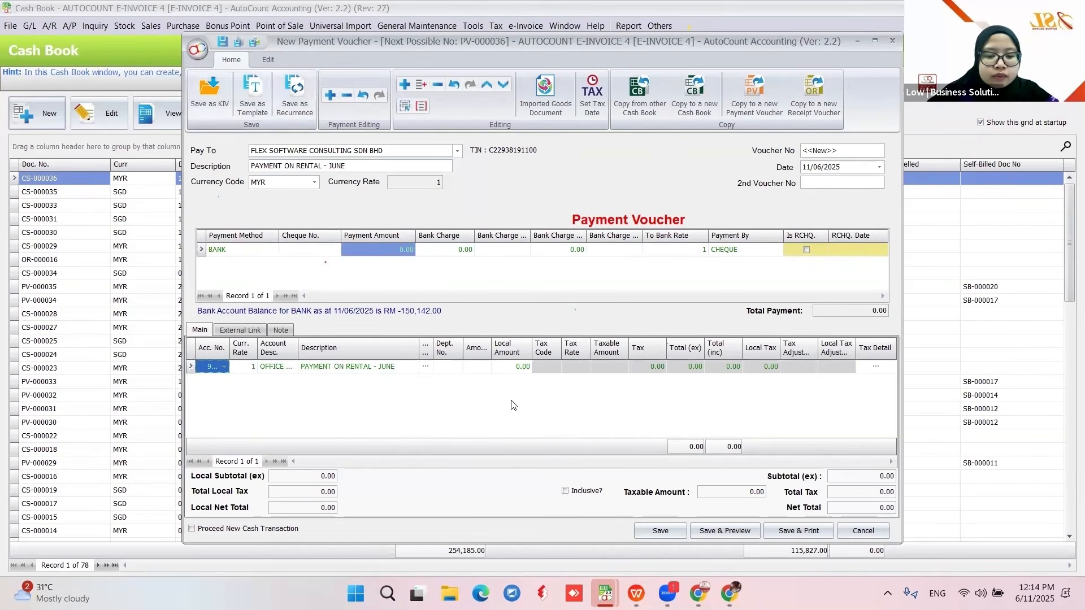
pyautogui.click(483, 370)
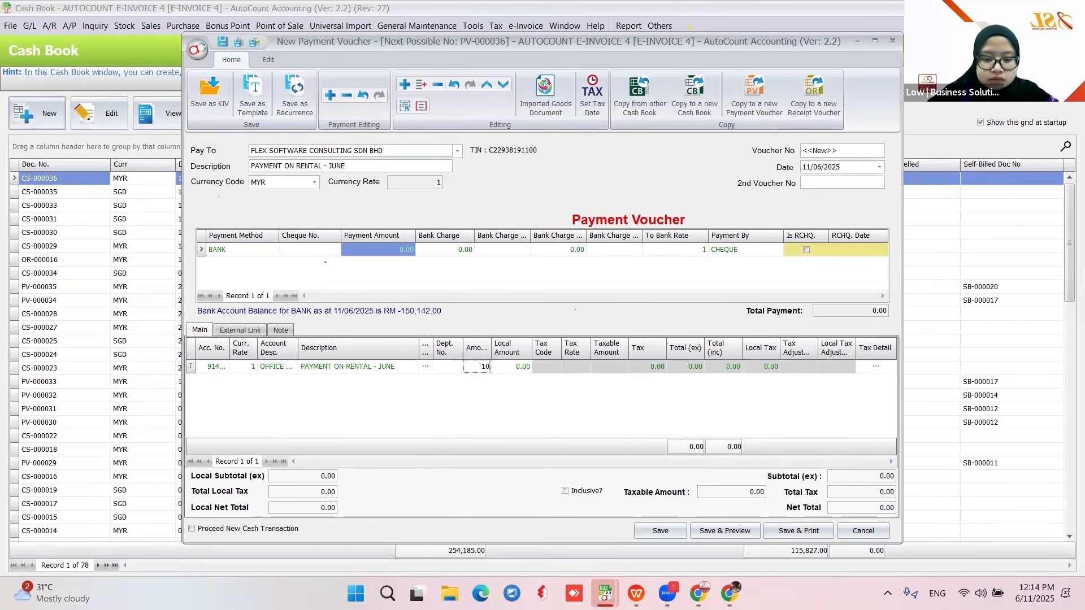
pyautogui.press('Return')
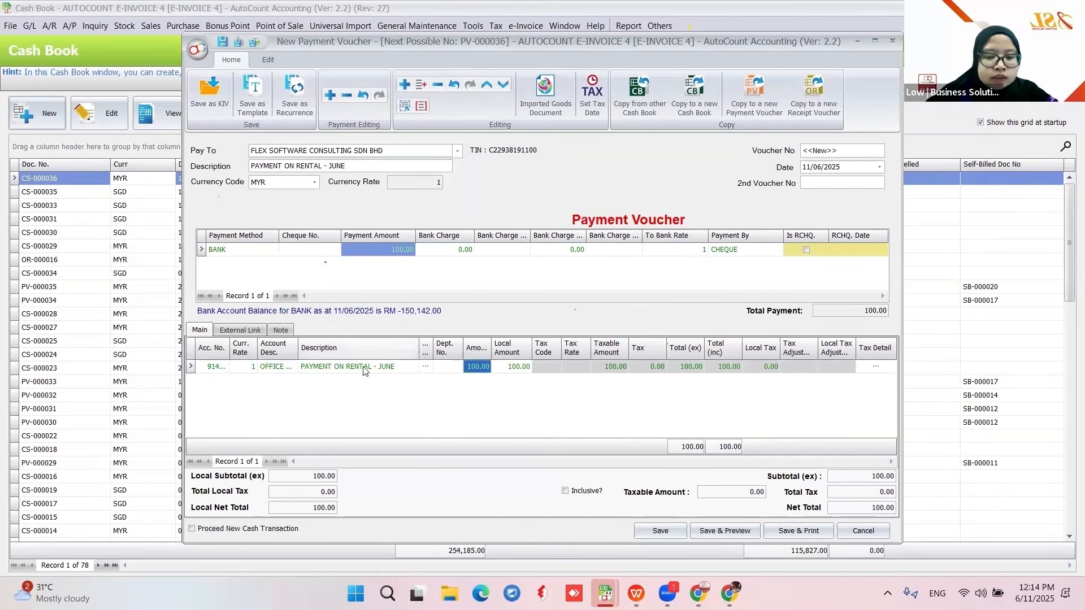
pyautogui.click(650, 532)
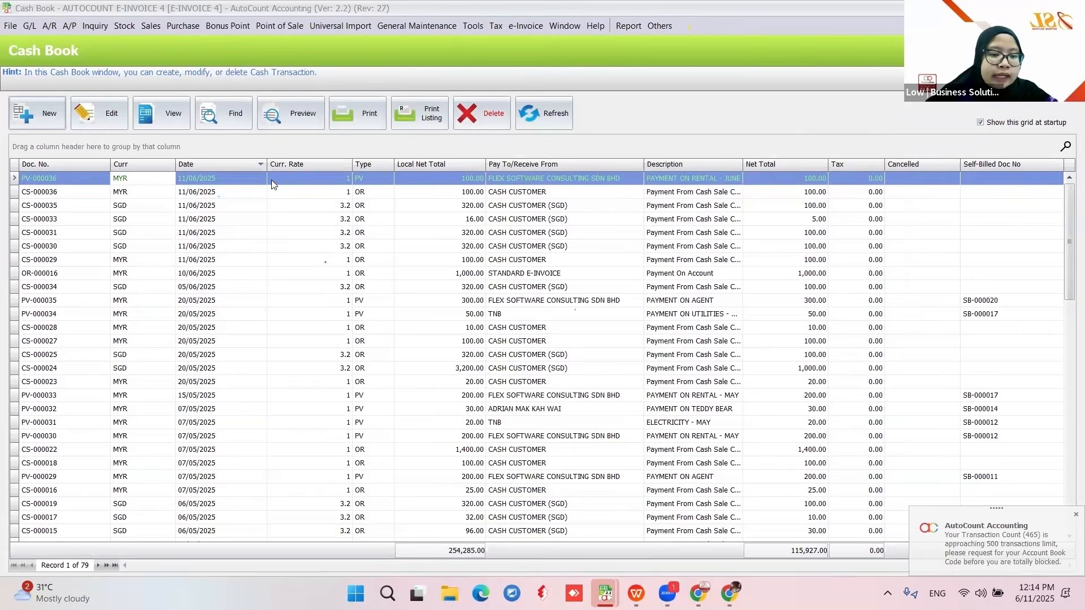
# - Start a new payment voucher to TNB described PAYMENT ON UTILITIES - JUNE, paid by BANK
pyautogui.click(55, 110)
pyautogui.click(581, 214)
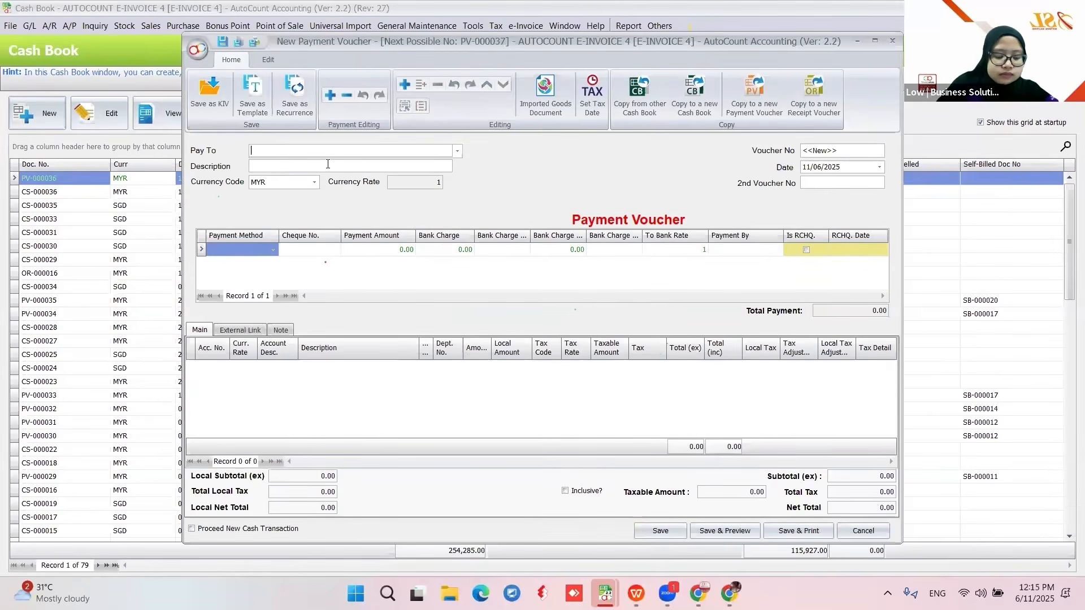
pyautogui.write('TNB')
pyautogui.click(355, 163)
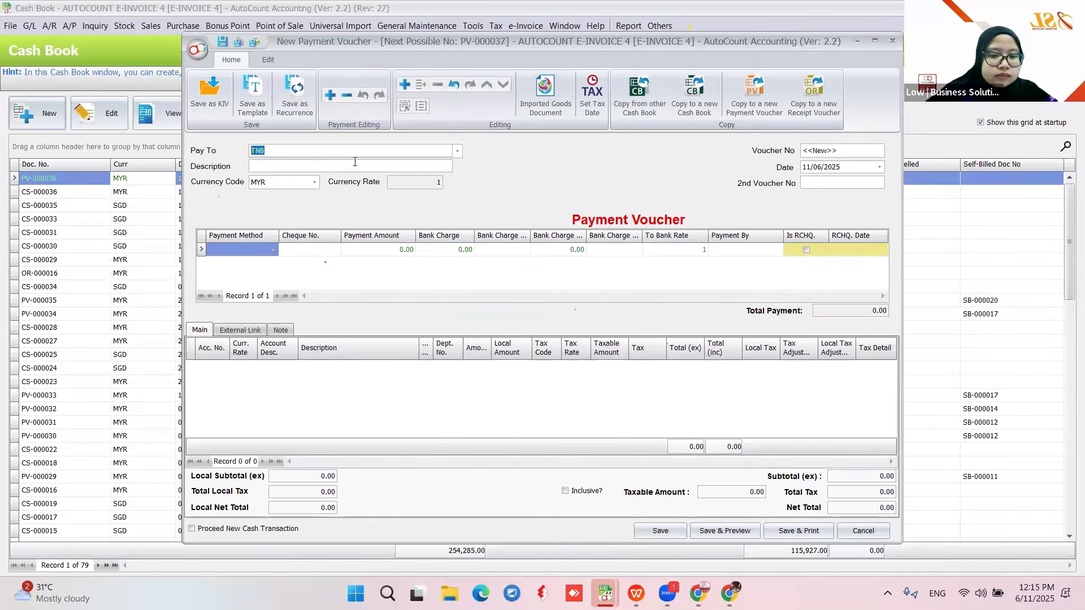
pyautogui.click(355, 166)
pyautogui.write('PAYMENT')
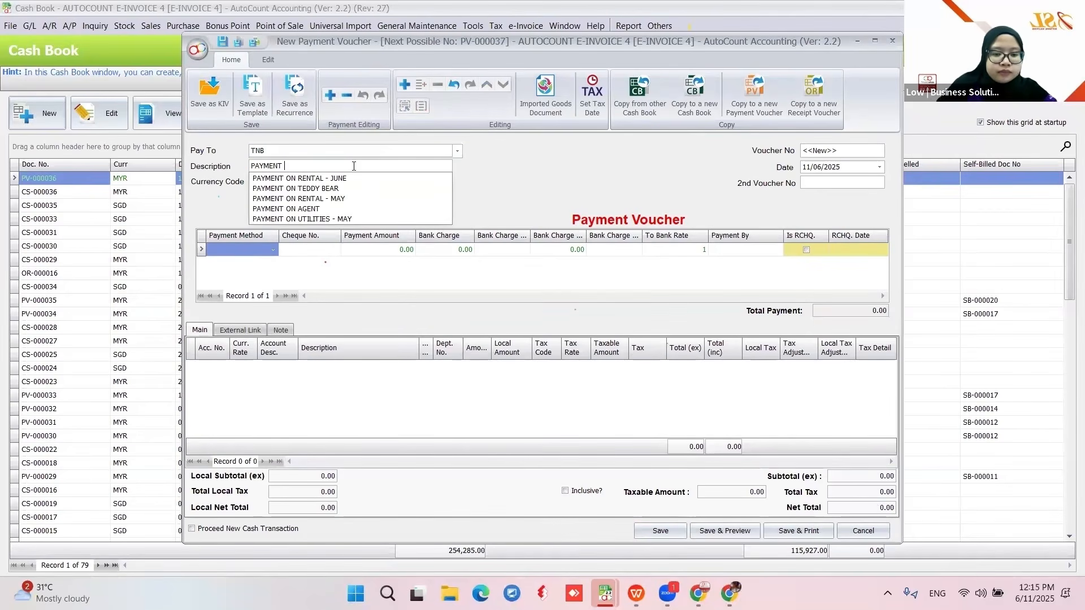
pyautogui.press('Down')
pyautogui.press('Down')
pyautogui.press('Down')
pyautogui.press('Down')
pyautogui.press('Down')
pyautogui.press('Return')
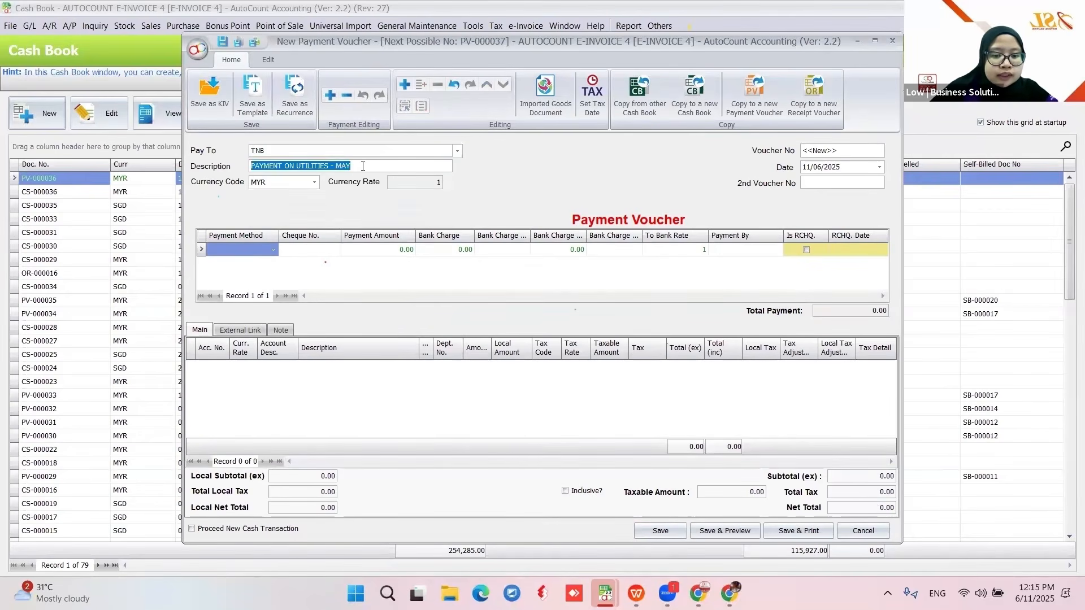
pyautogui.press('BackSpace')
pyautogui.write('JUNE')
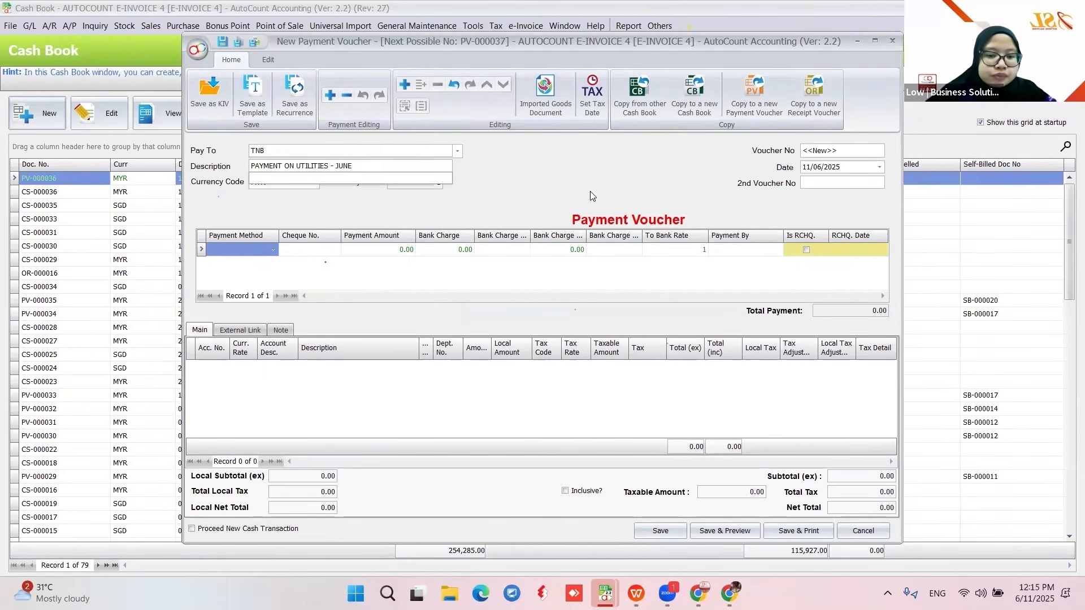
pyautogui.click(265, 250)
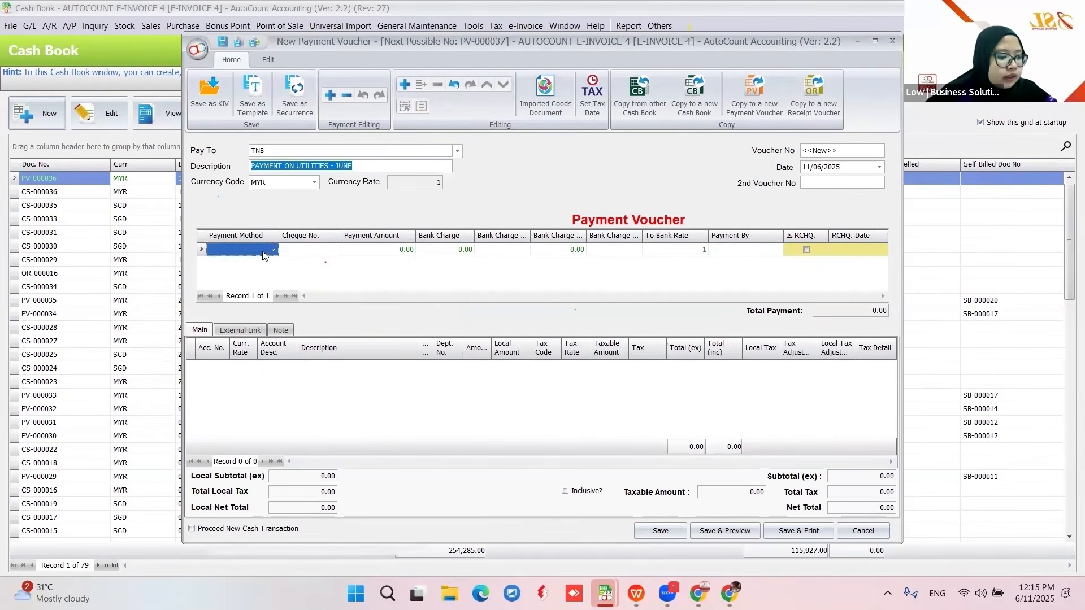
pyautogui.click(240, 308)
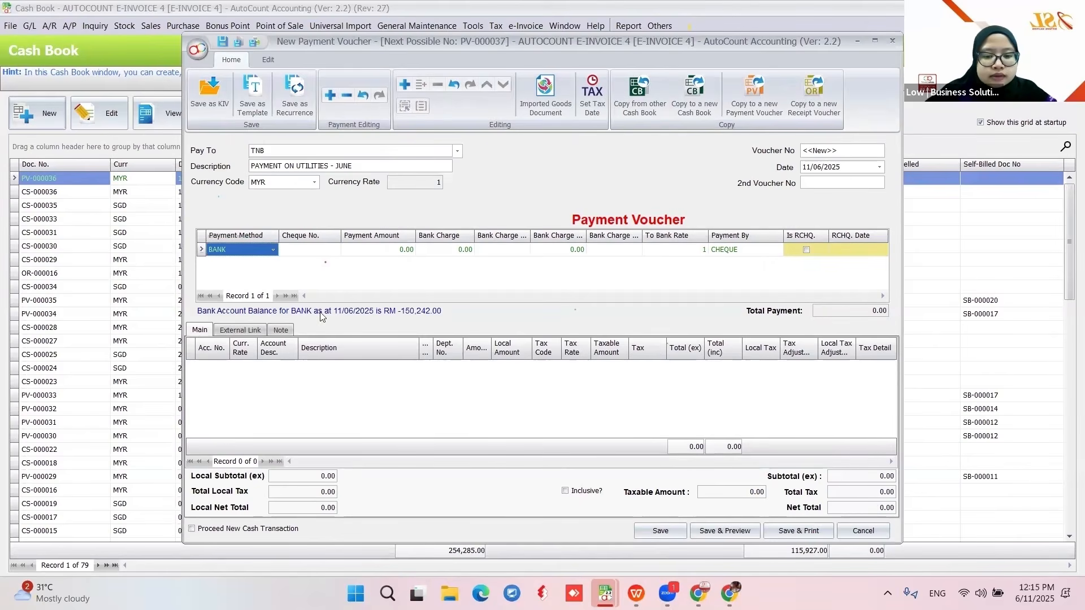
# - Add a 50.00 line charged to 907-0000 WATER & ELECTRICITY and save the voucher
pyautogui.click(283, 385)
pyautogui.click(209, 370)
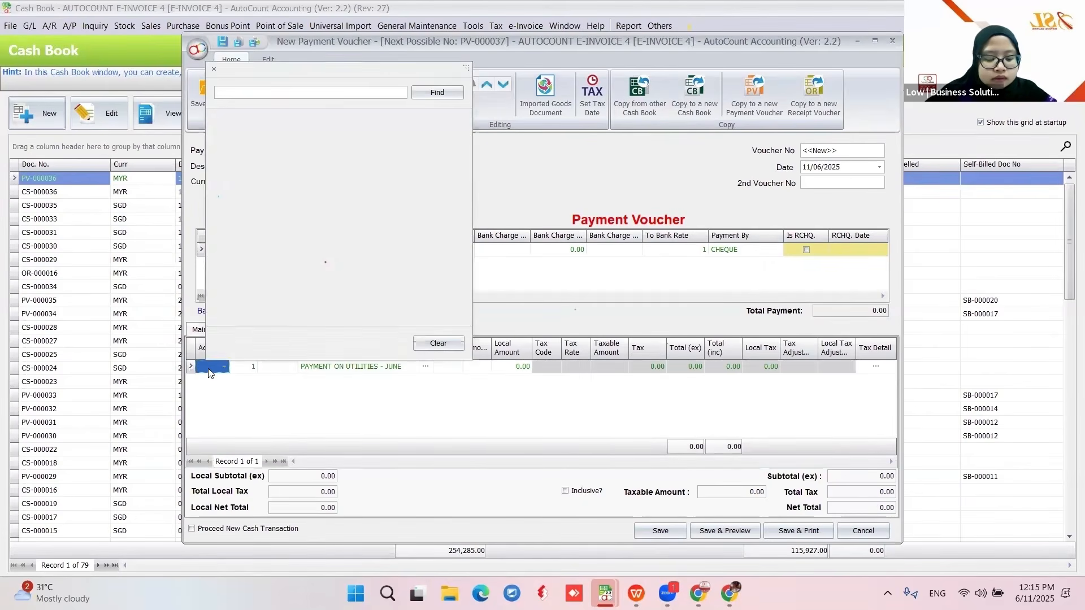
pyautogui.write('W')
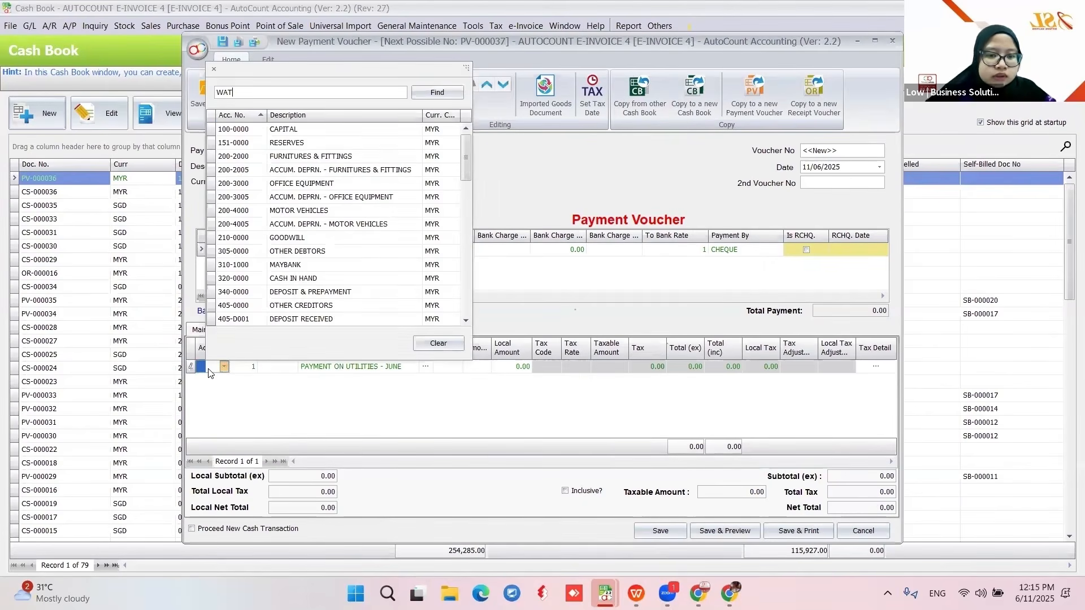
pyautogui.write('AT')
pyautogui.press('Return')
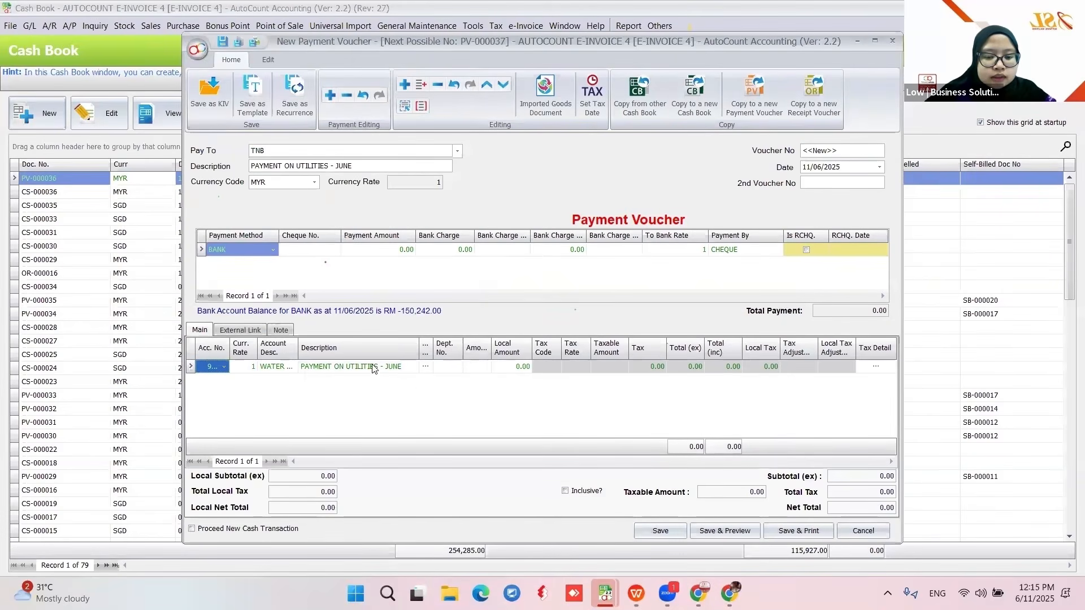
pyautogui.click(478, 367)
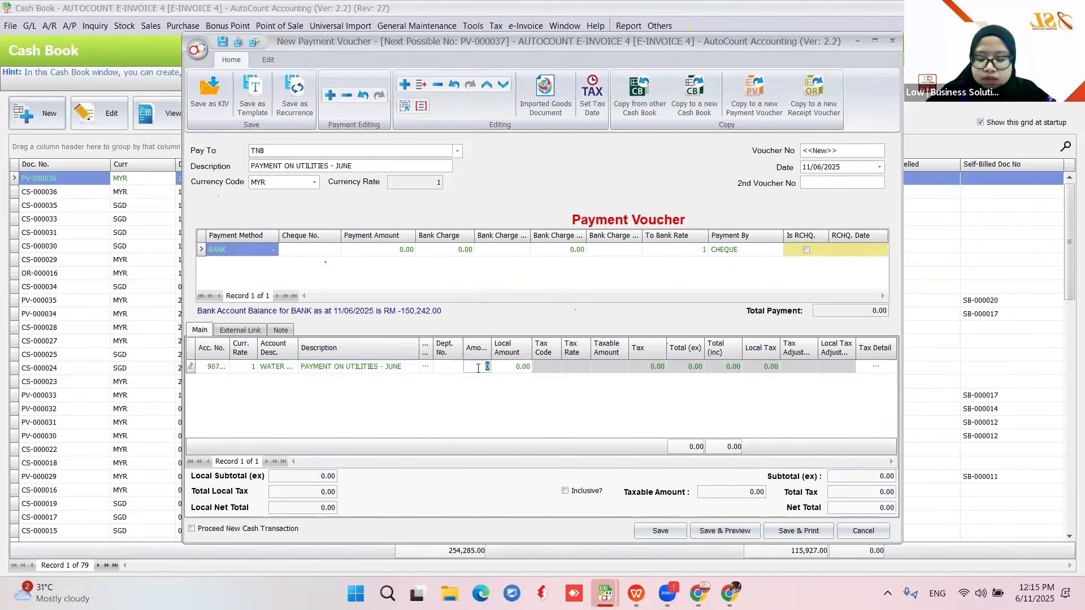
pyautogui.click(499, 399)
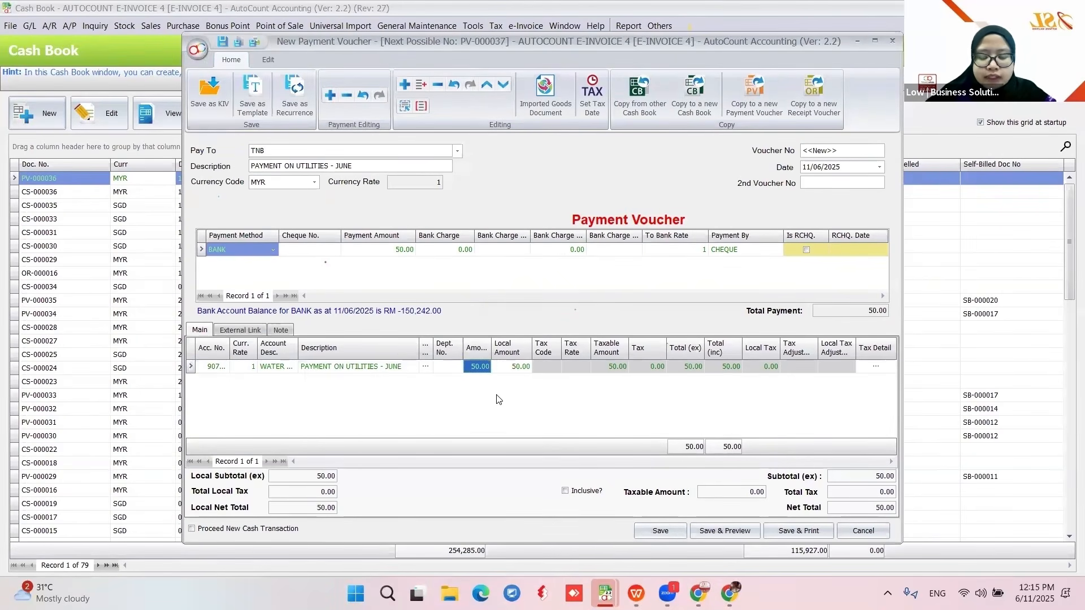
pyautogui.click(657, 532)
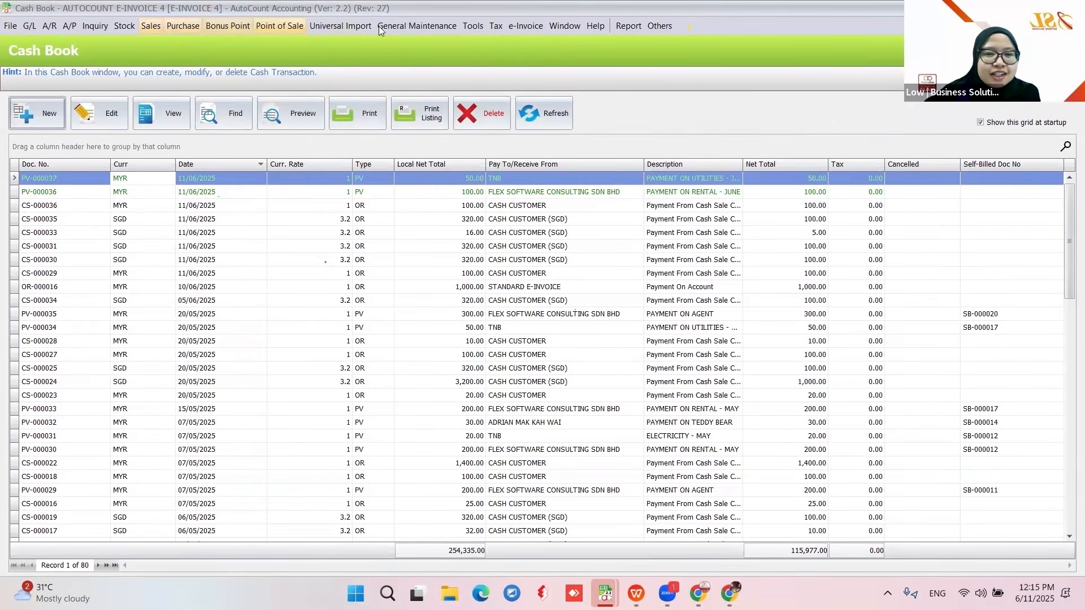
# - Open e-Invoice > Self-Billed documents and start a new self-billed invoice
pyautogui.click(521, 26)
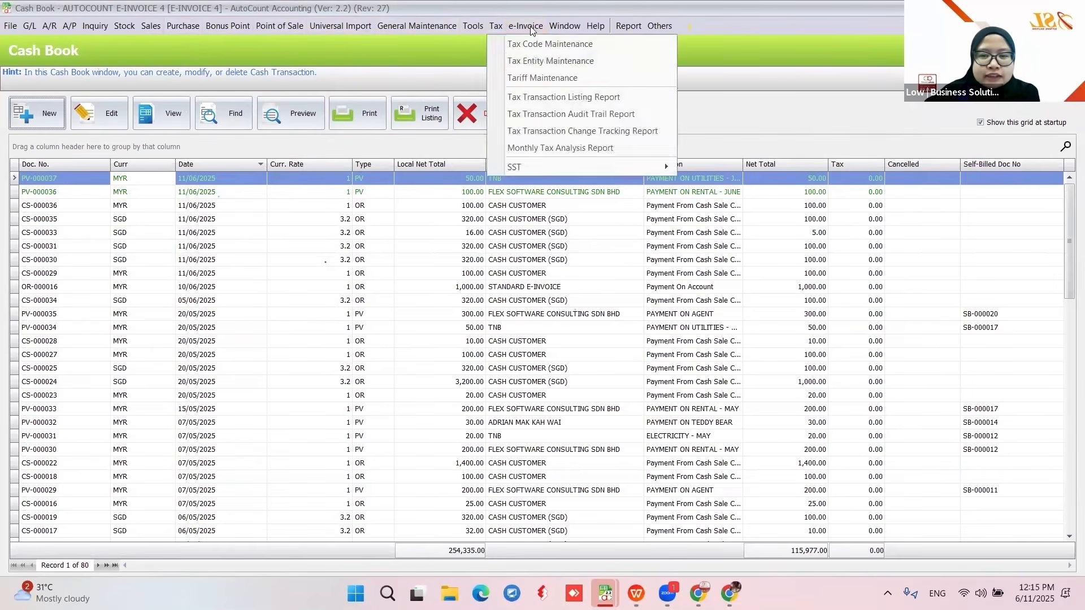
pyautogui.click(543, 64)
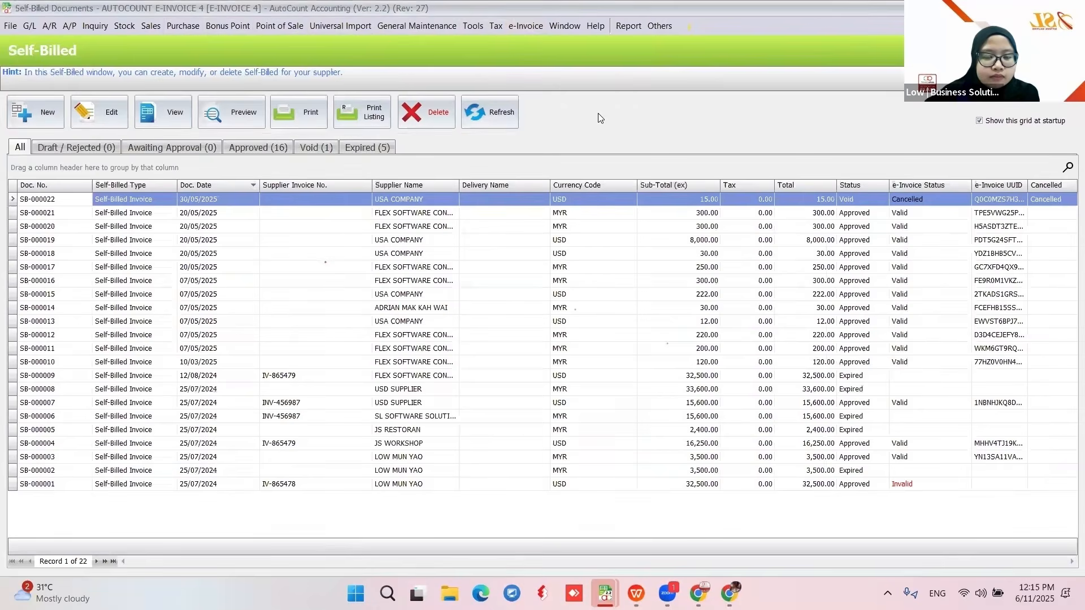
pyautogui.click(47, 122)
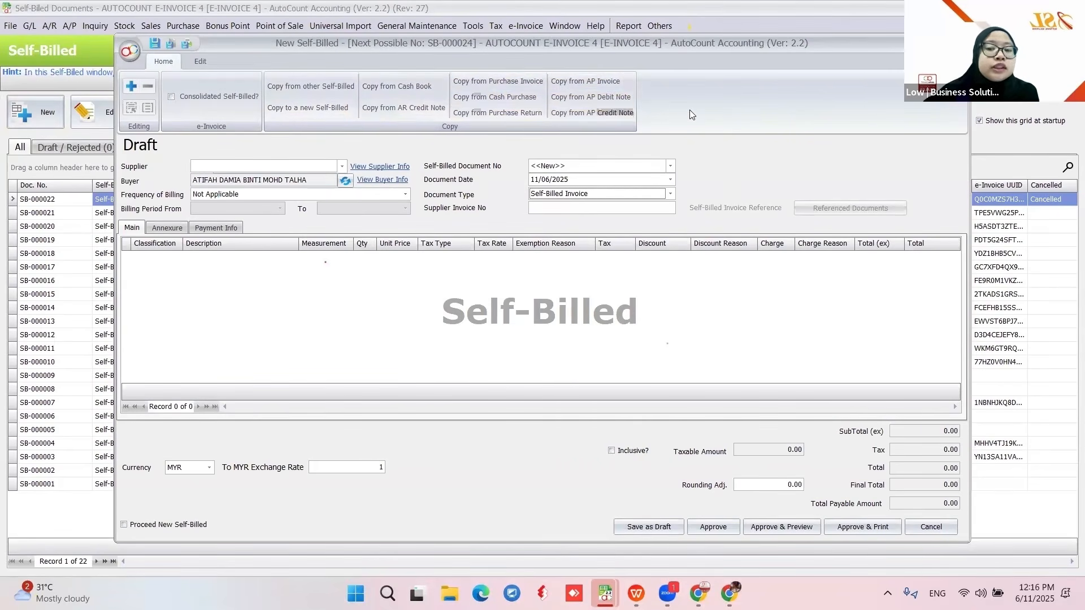
# - Copy cash book payments PV-000036 and PV-000037 into the invoice using Normal Copy, totalling 150.00
pyautogui.click(402, 87)
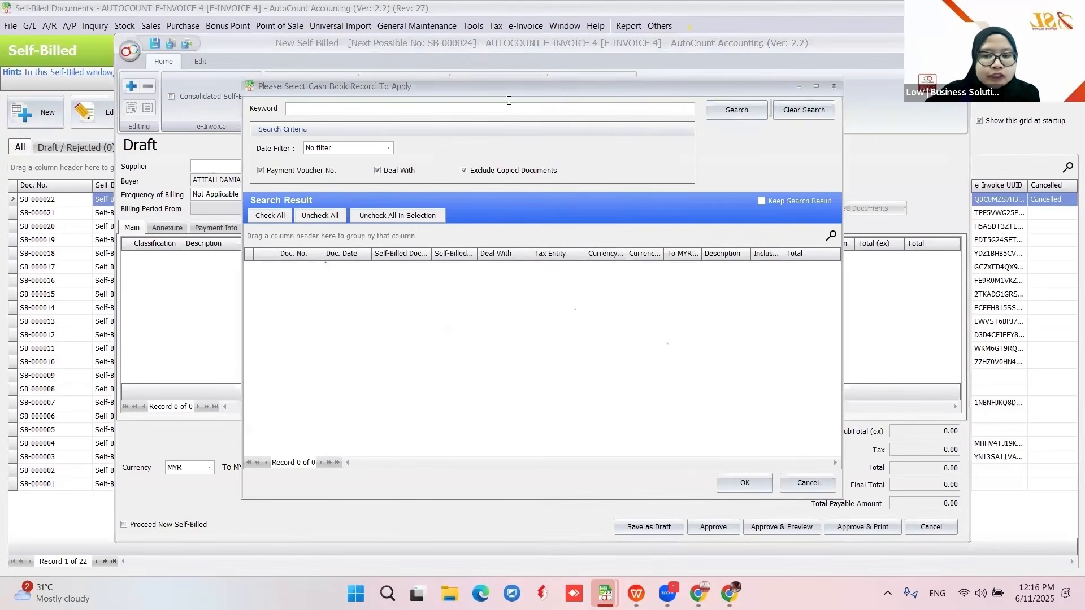
pyautogui.click(736, 110)
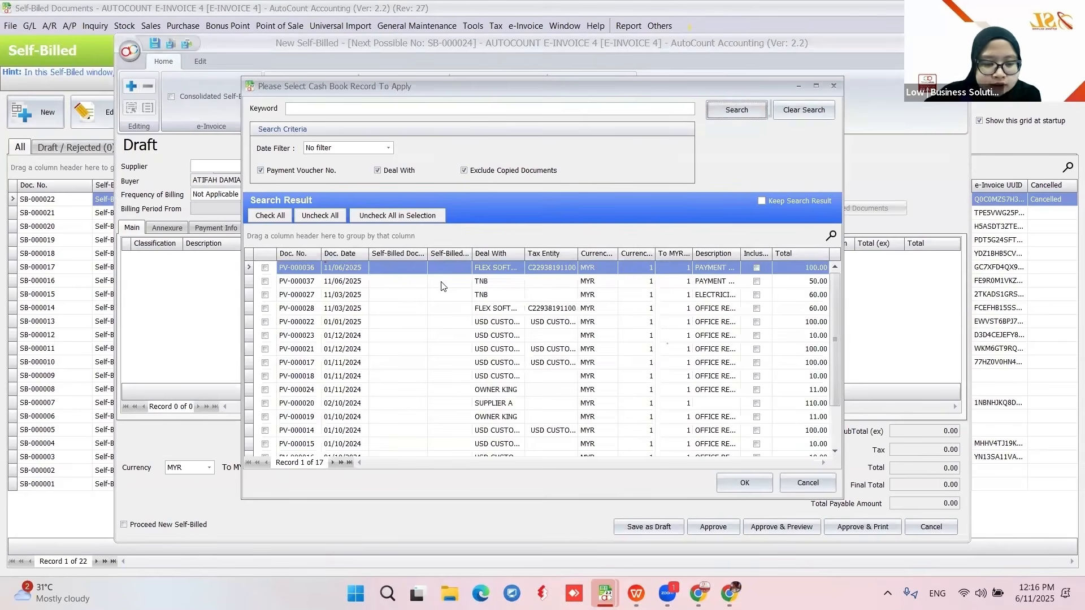
pyautogui.click(265, 269)
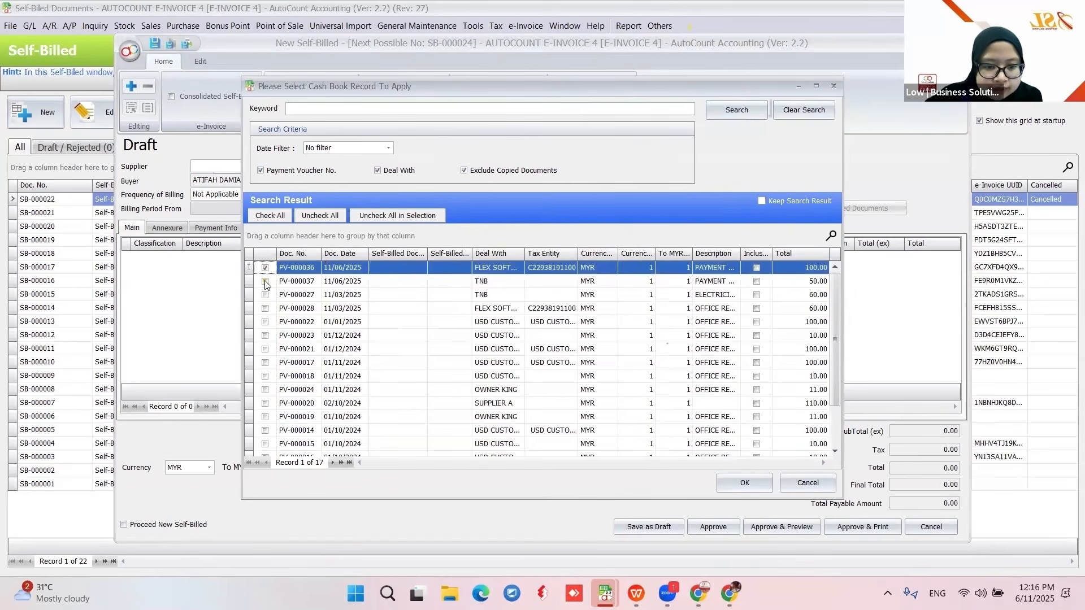
pyautogui.click(265, 281)
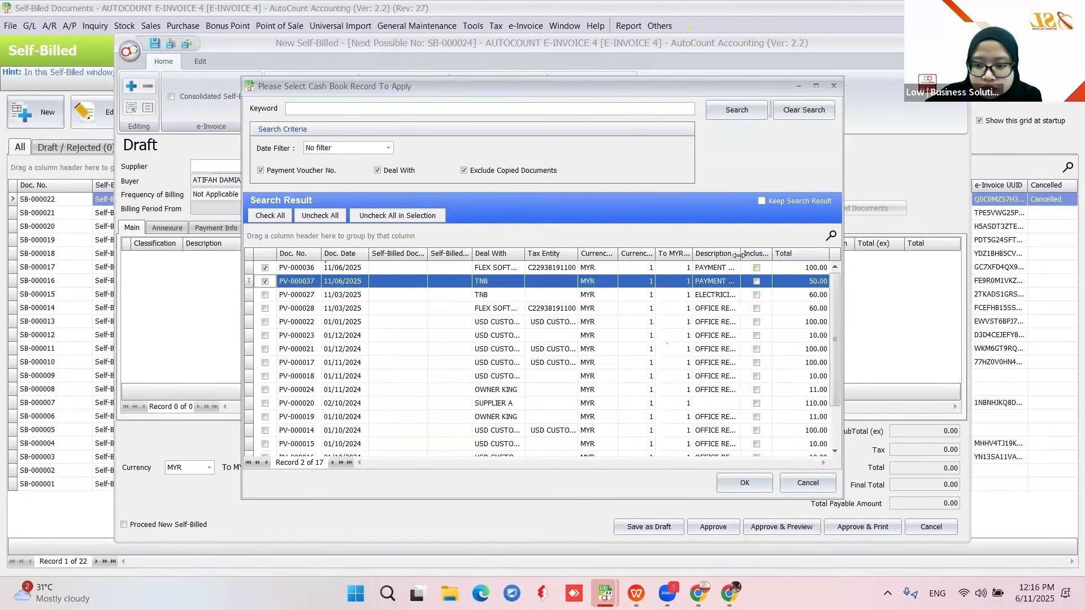
pyautogui.moveTo(784, 263); pyautogui.dragTo(797, 256)
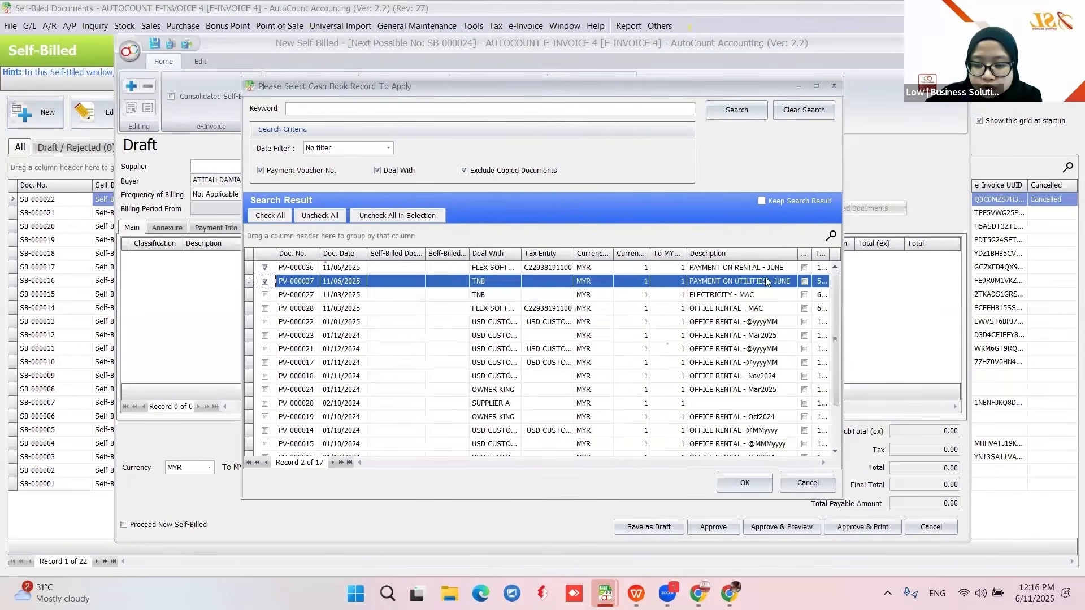
pyautogui.click(750, 482)
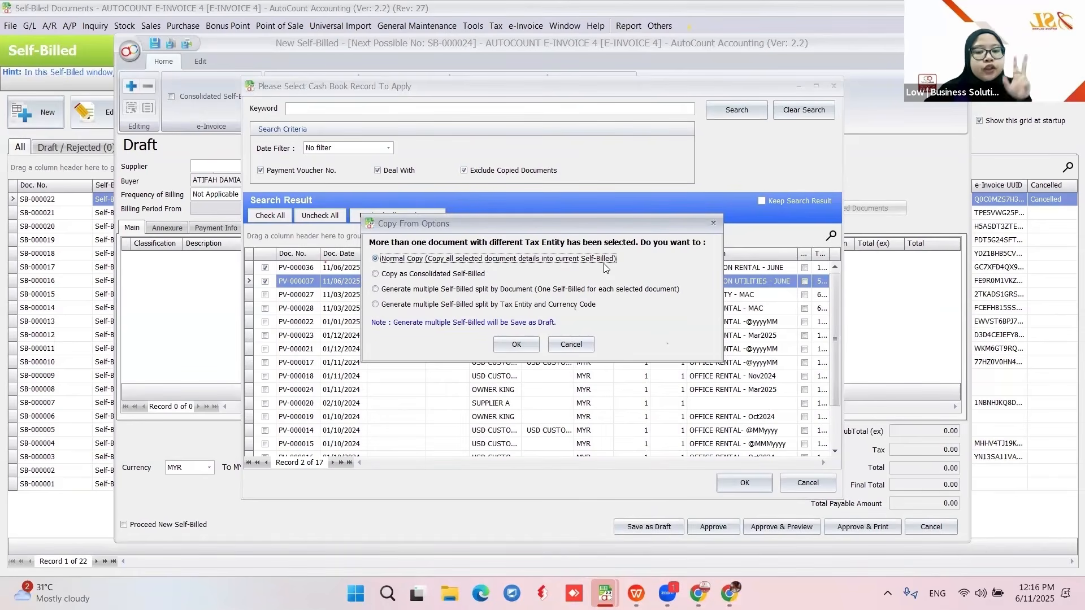
pyautogui.click(513, 346)
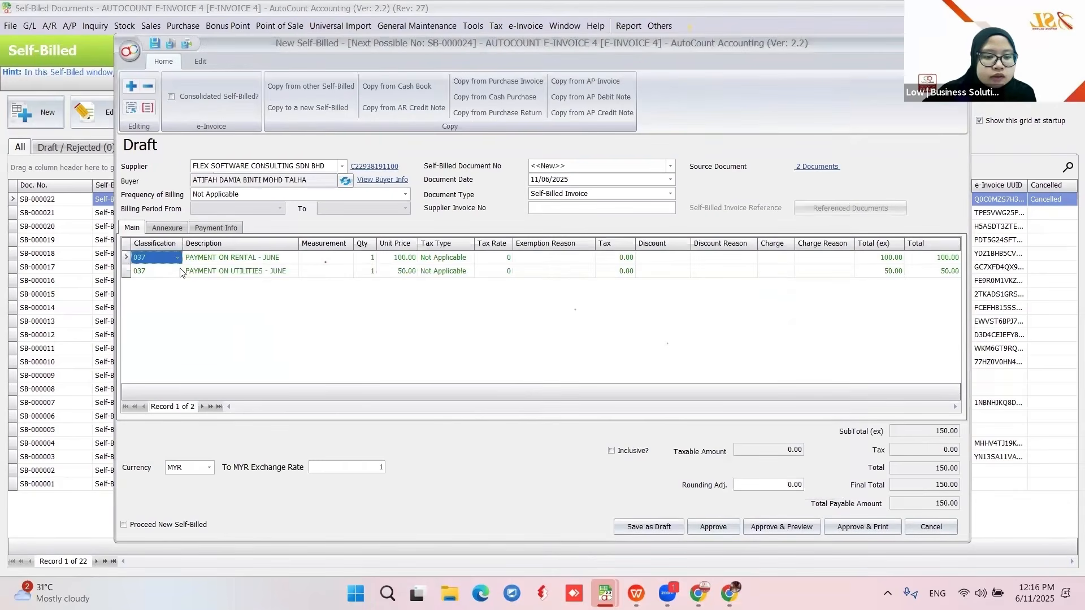
# - Set both invoice lines to classification 036 Self-billed - Others
pyautogui.click(177, 258)
pyautogui.write('6')
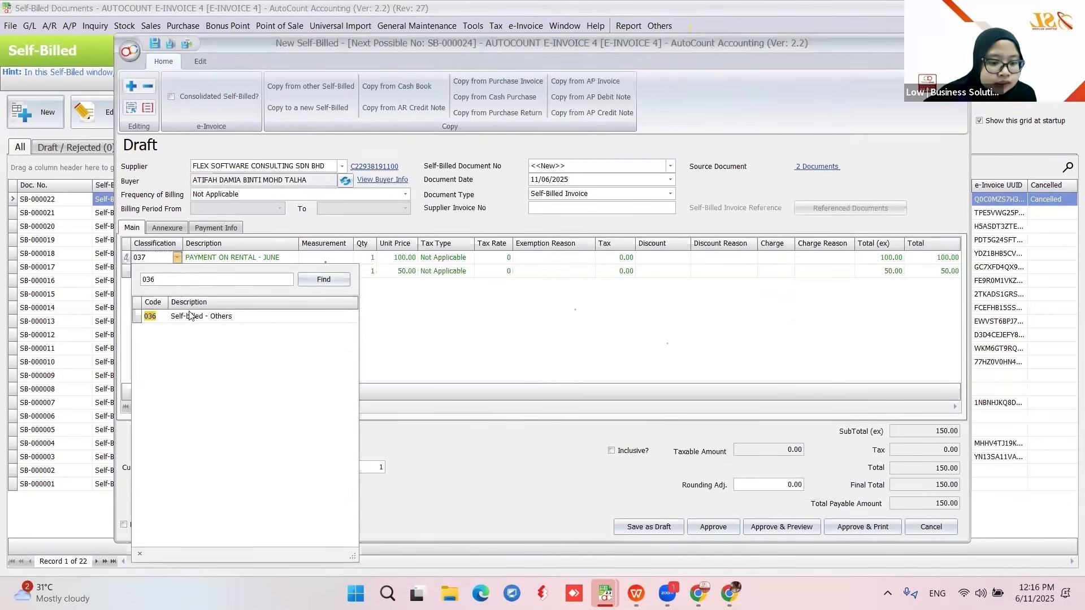
pyautogui.click(195, 316)
pyautogui.click(176, 273)
pyautogui.click(177, 272)
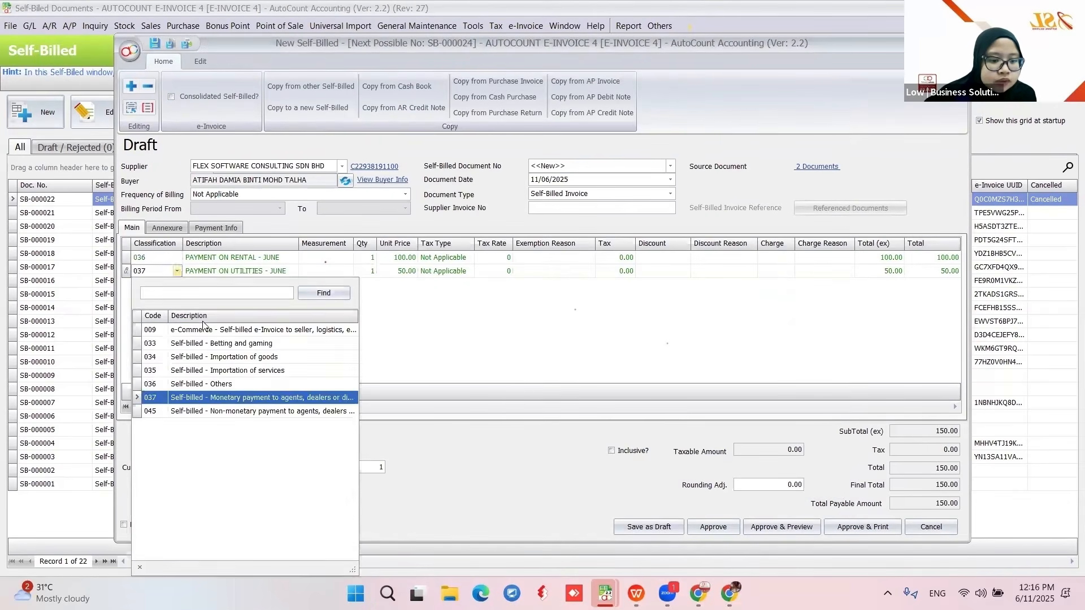
pyautogui.click(235, 384)
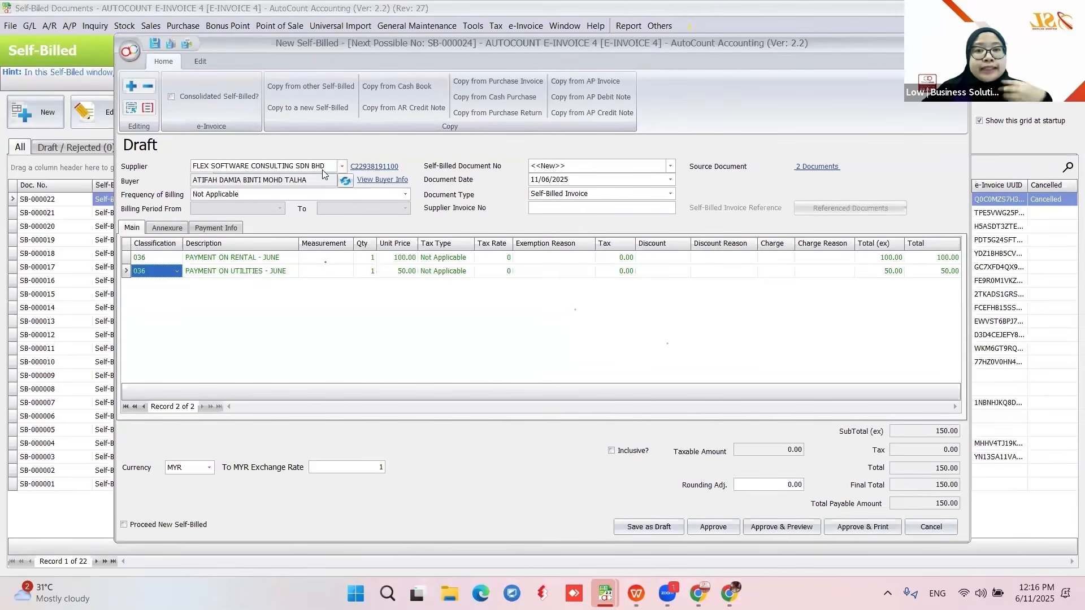
# - Check the supplier's tax registration details, approve SB-000024, and refresh the list to show Submitted
pyautogui.click(374, 169)
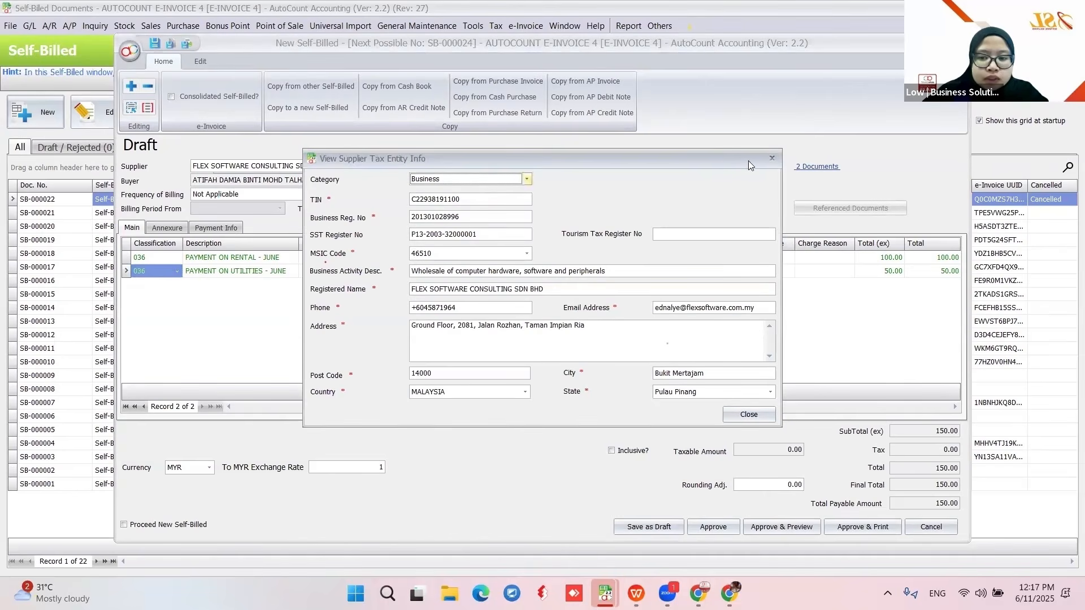
pyautogui.click(772, 158)
pyautogui.click(591, 112)
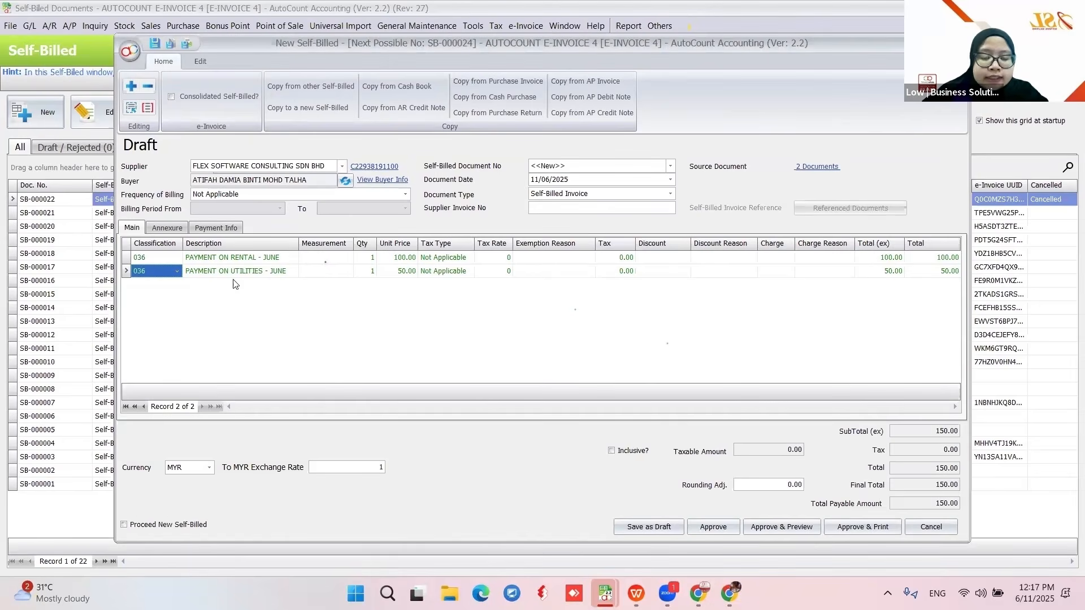
pyautogui.click(710, 525)
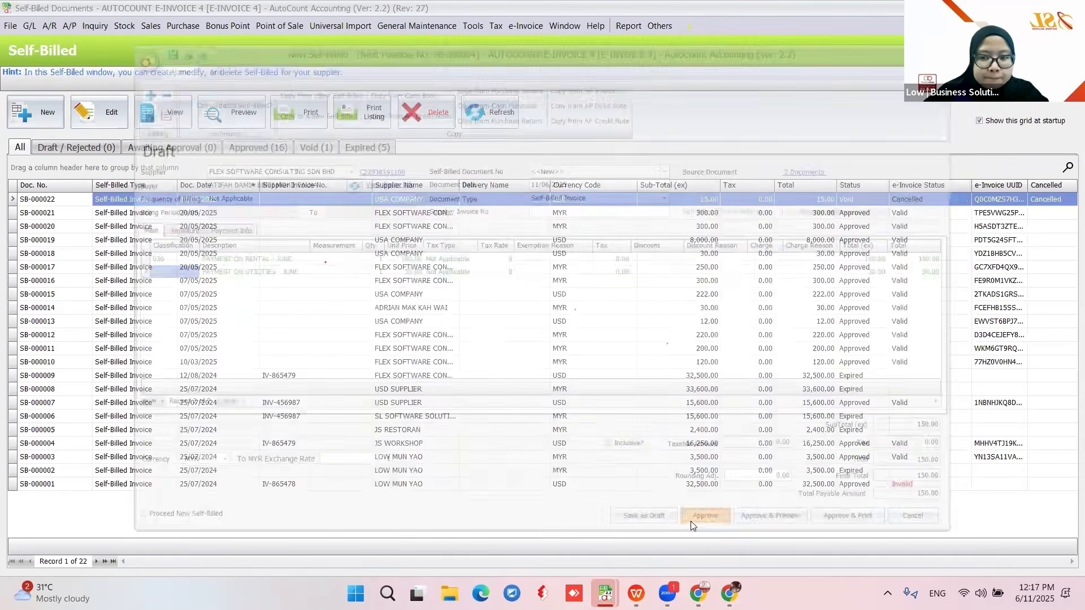
pyautogui.click(492, 113)
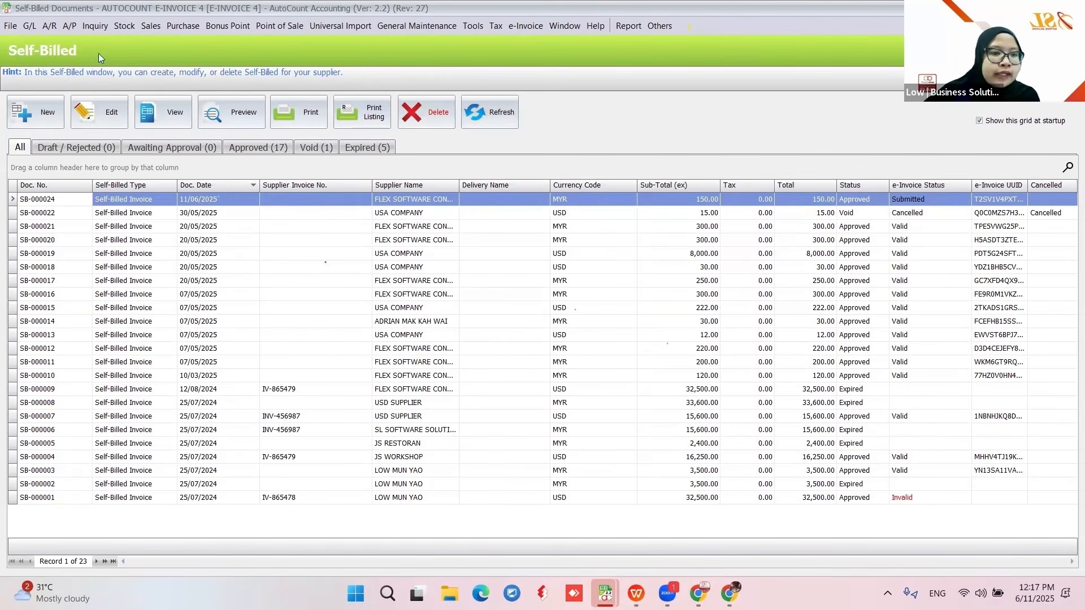
# - Prefix the OWNER RENTAL debtor's tax-entity phone with +6 and save the tax entity
pyautogui.click(49, 26)
pyautogui.click(53, 44)
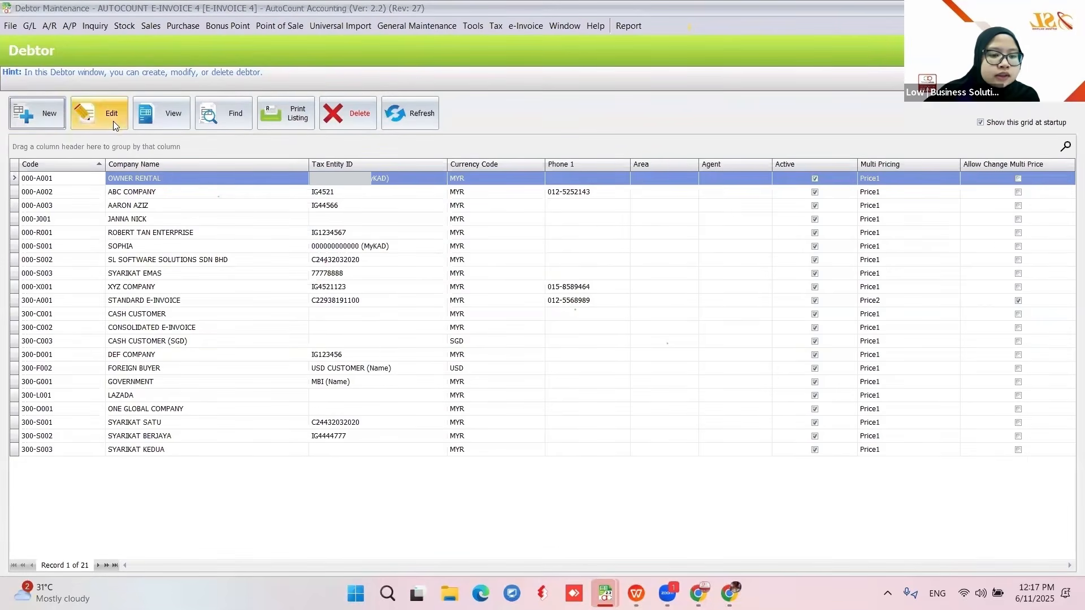
pyautogui.click(113, 121)
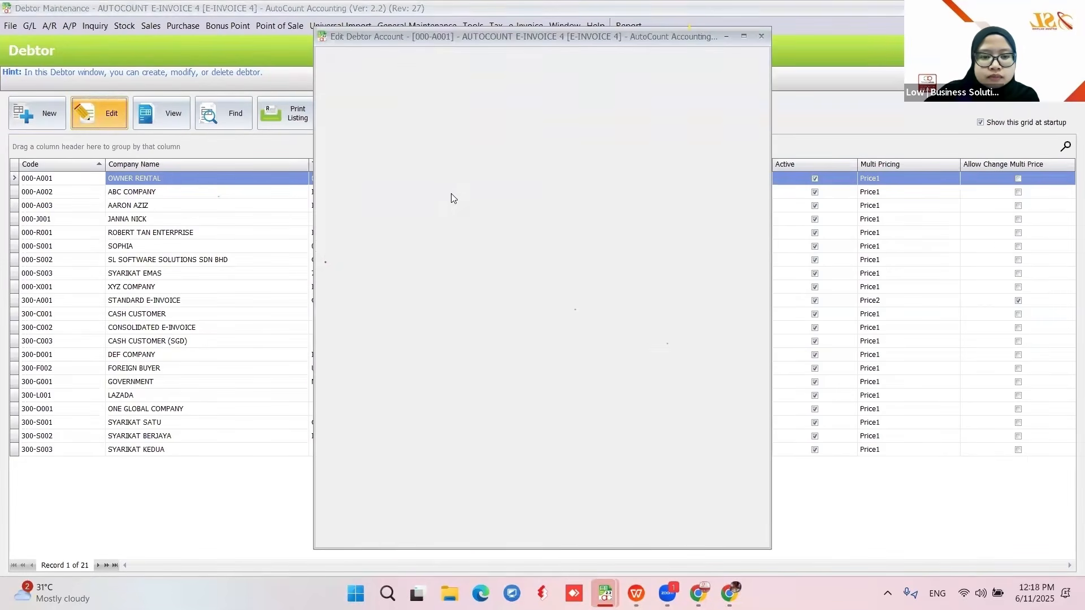
pyautogui.click(545, 142)
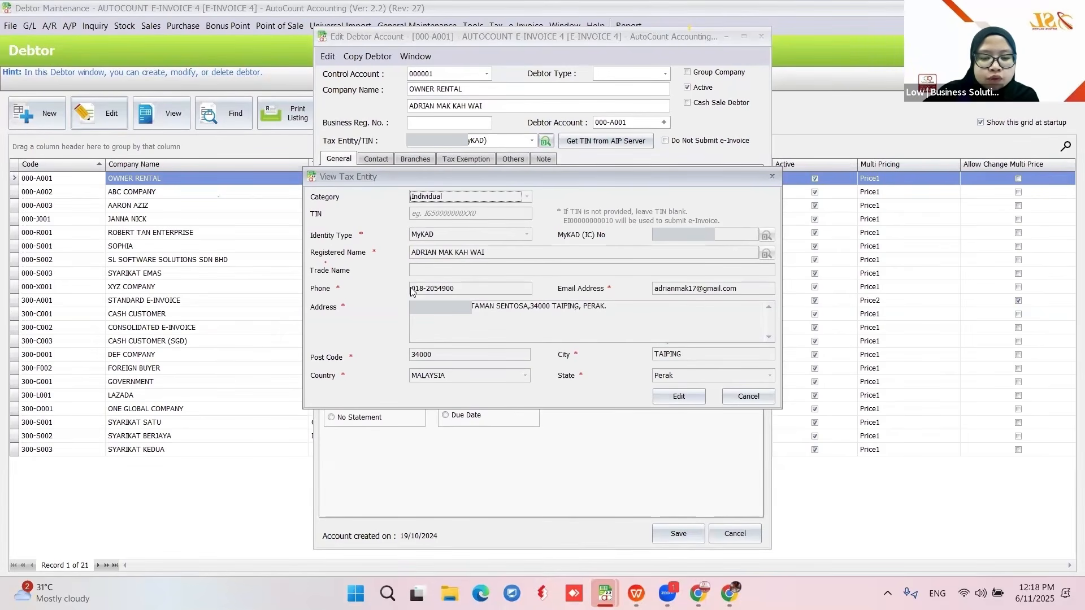
pyautogui.click(678, 395)
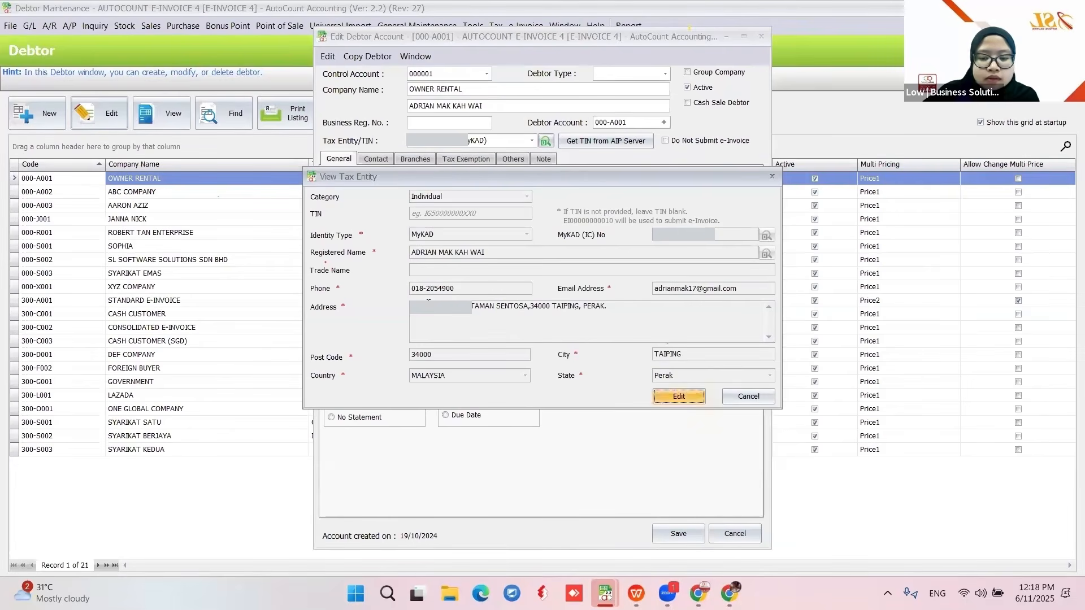
pyautogui.click(427, 289)
pyautogui.press('BackSpace')
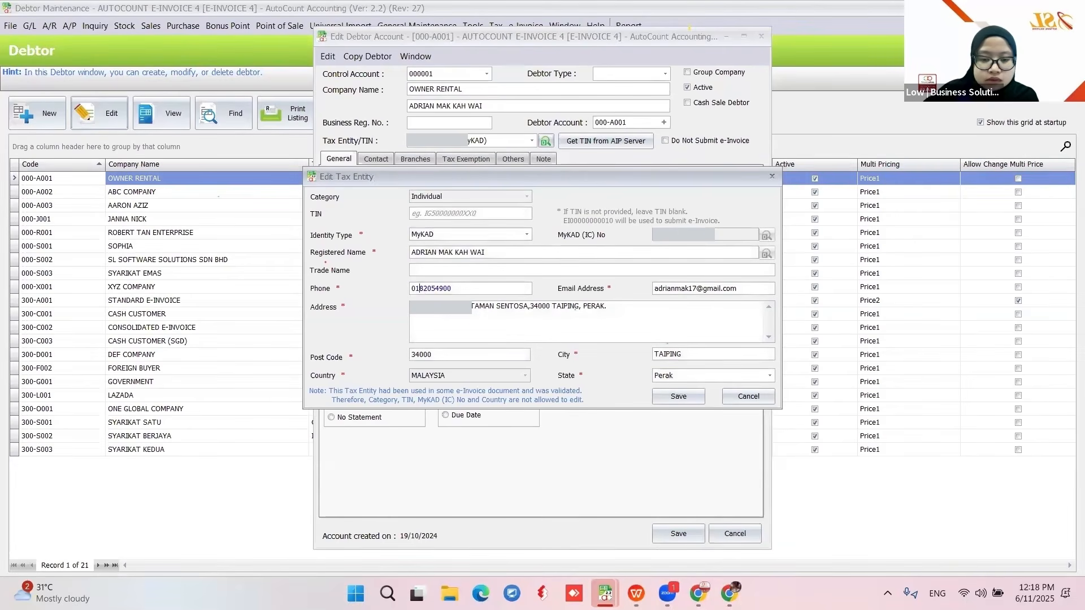
pyautogui.press('Home')
pyautogui.write('+6')
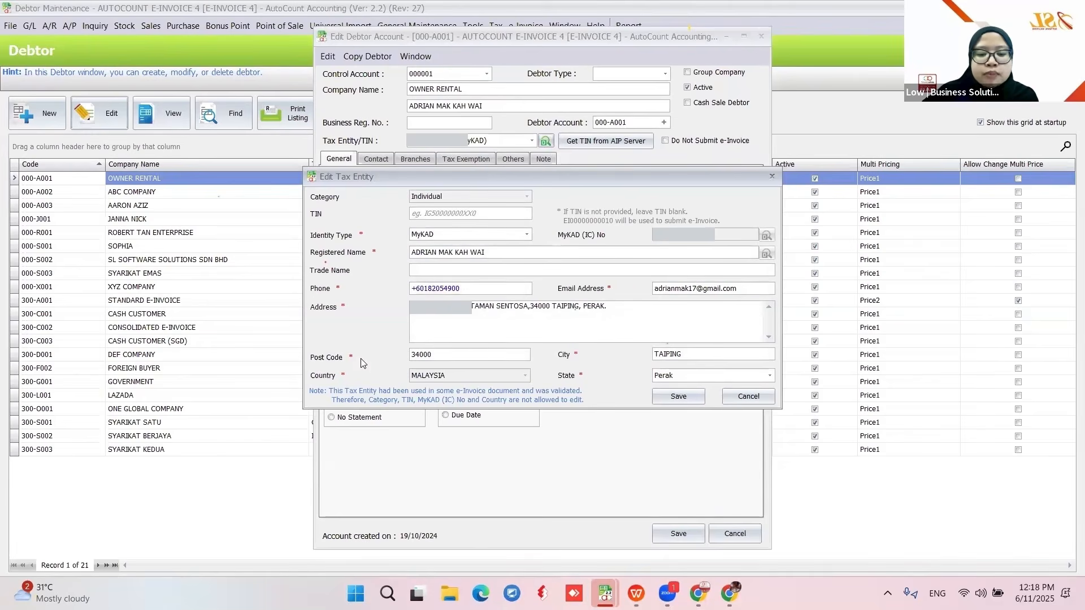
pyautogui.click(667, 399)
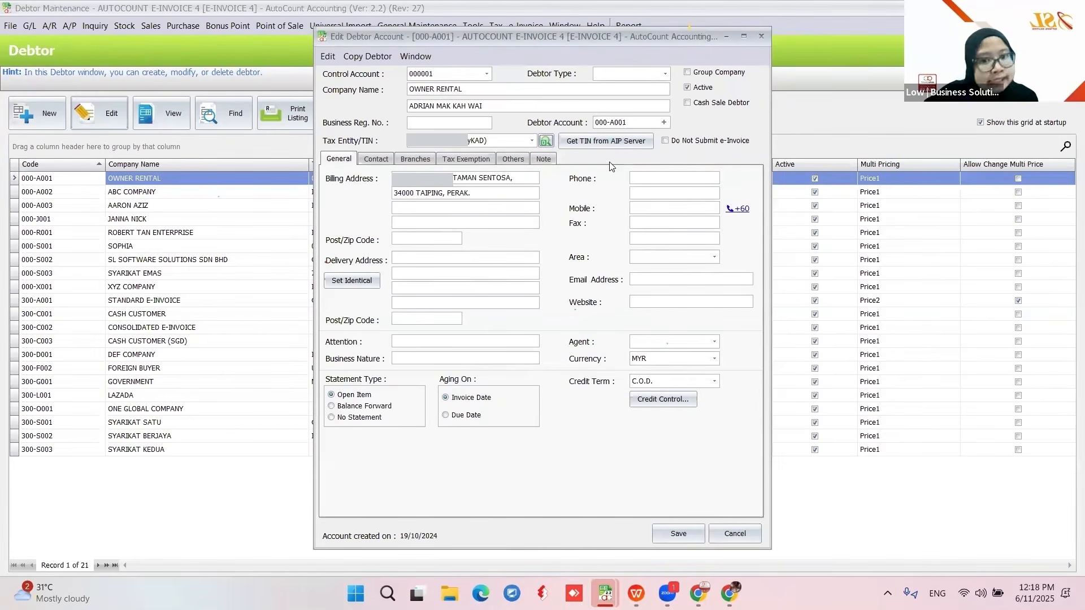
# - Recheck the tax entity, close the debtor, and refresh Self-Billed so SB-000024 shows Valid
pyautogui.click(546, 141)
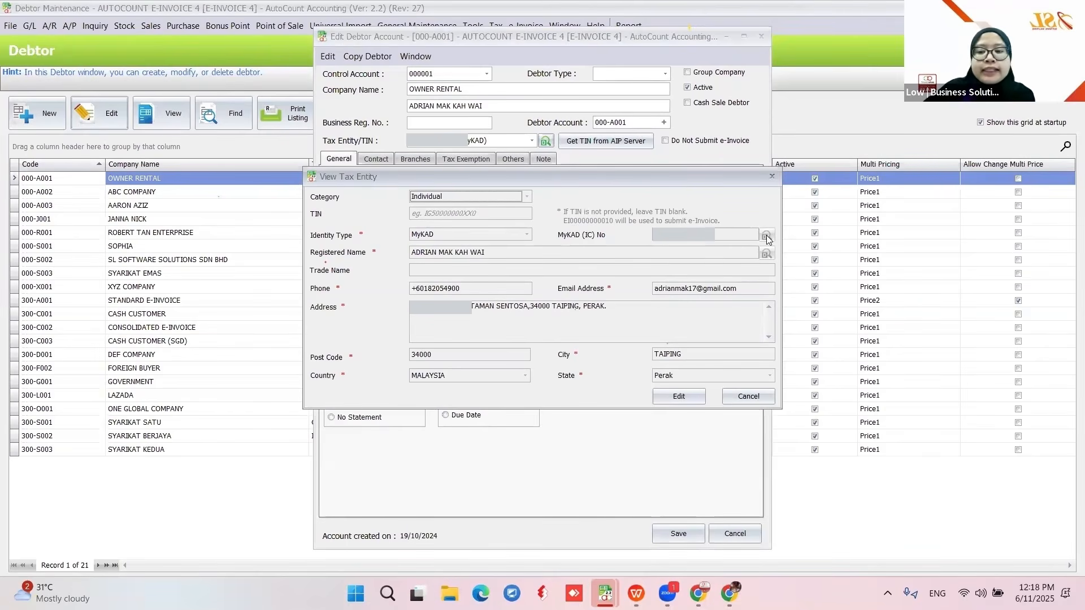
pyautogui.click(773, 176)
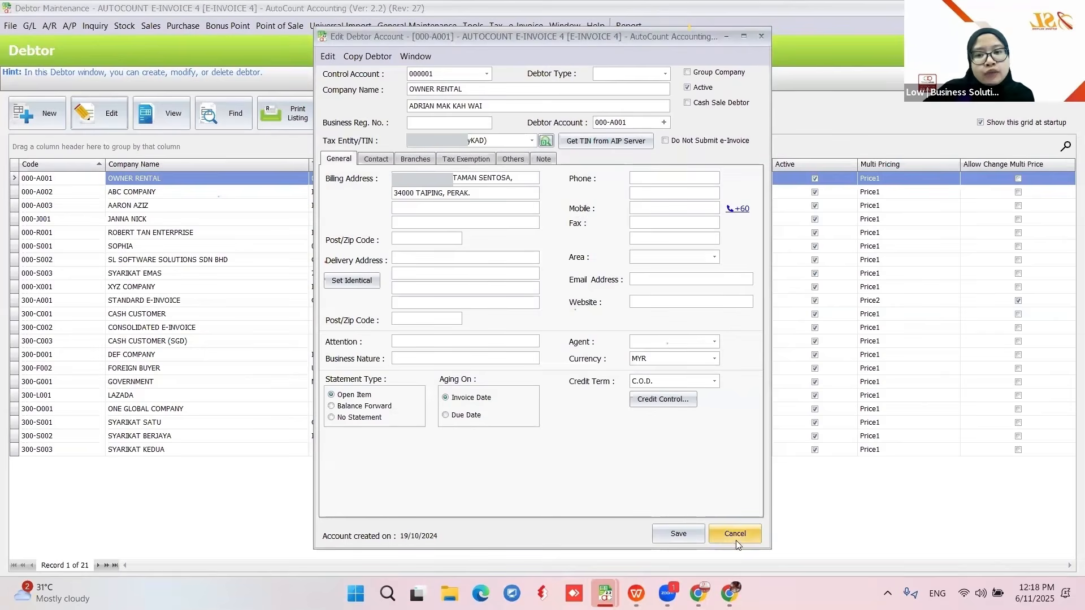
pyautogui.click(717, 533)
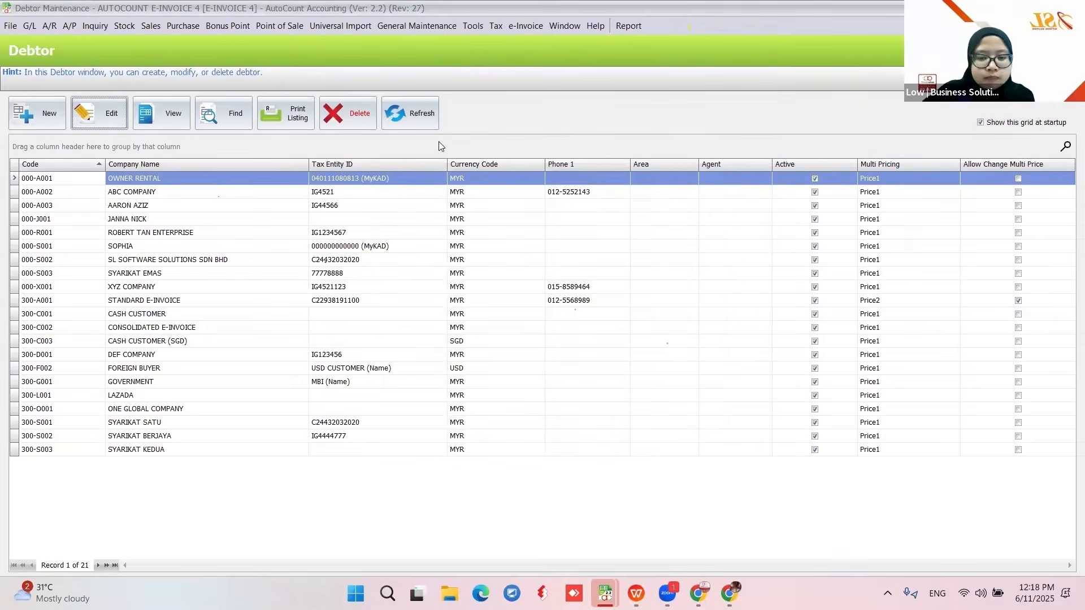
pyautogui.moveTo(605, 593)
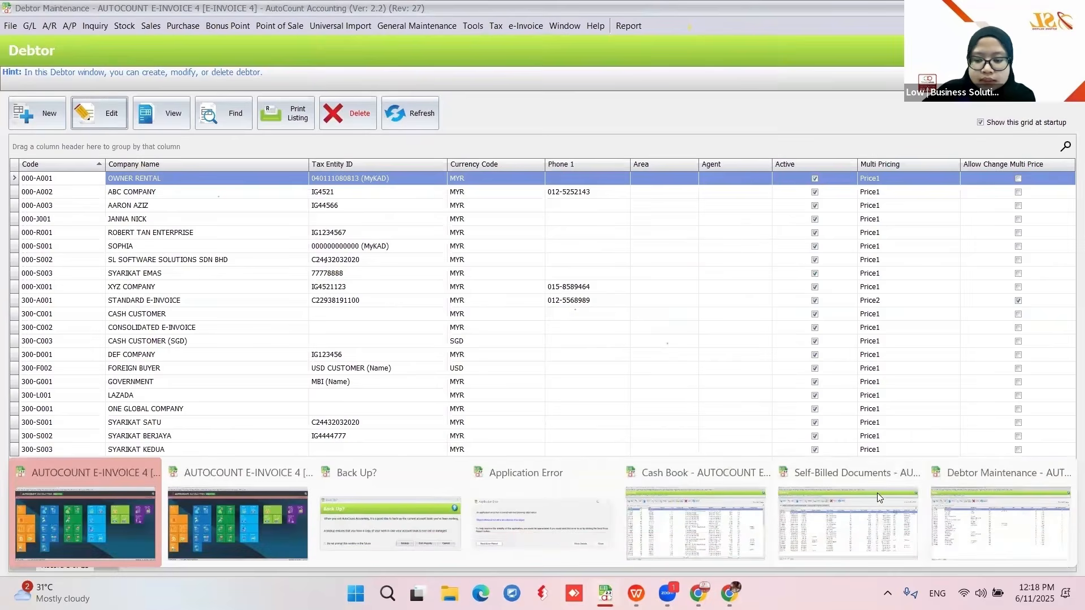
pyautogui.click(877, 495)
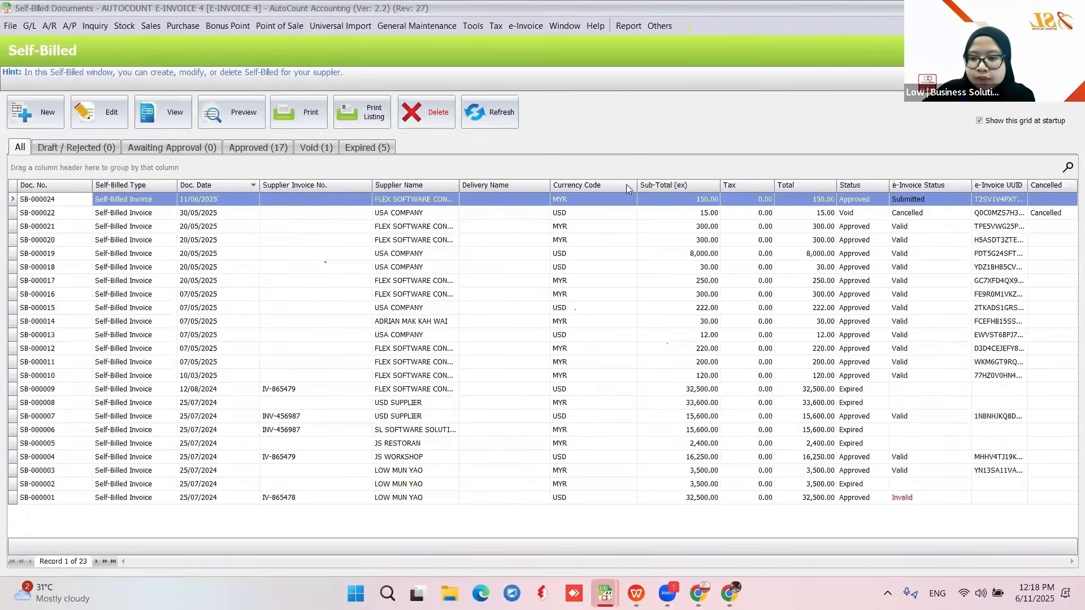
pyautogui.click(493, 119)
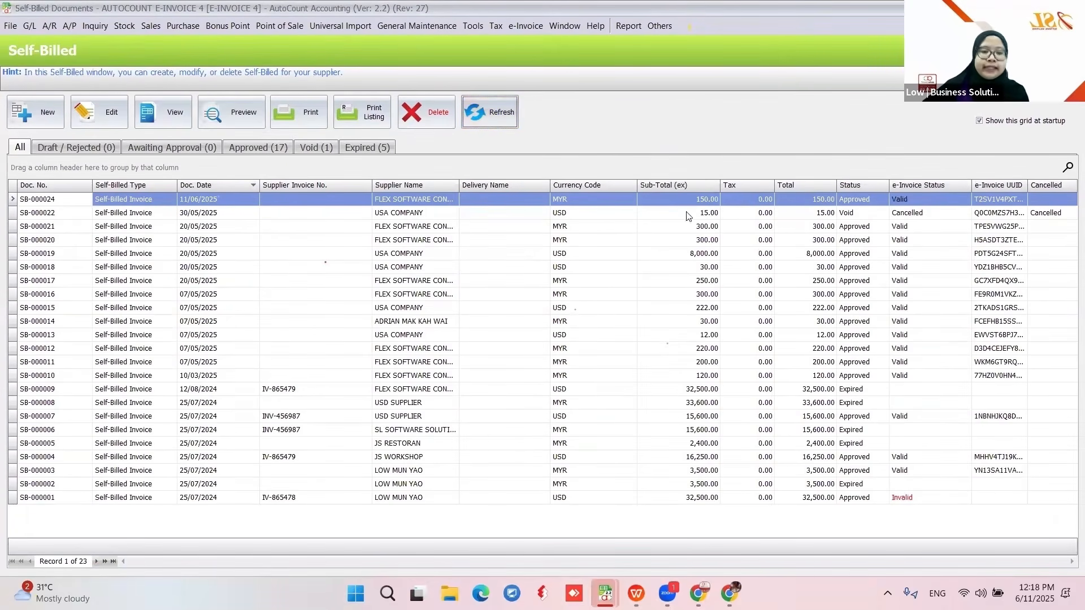
# - Preview SB-000024 with the Self-Billed report, checking the 150.00 total and LHDN QR code
pyautogui.click(228, 115)
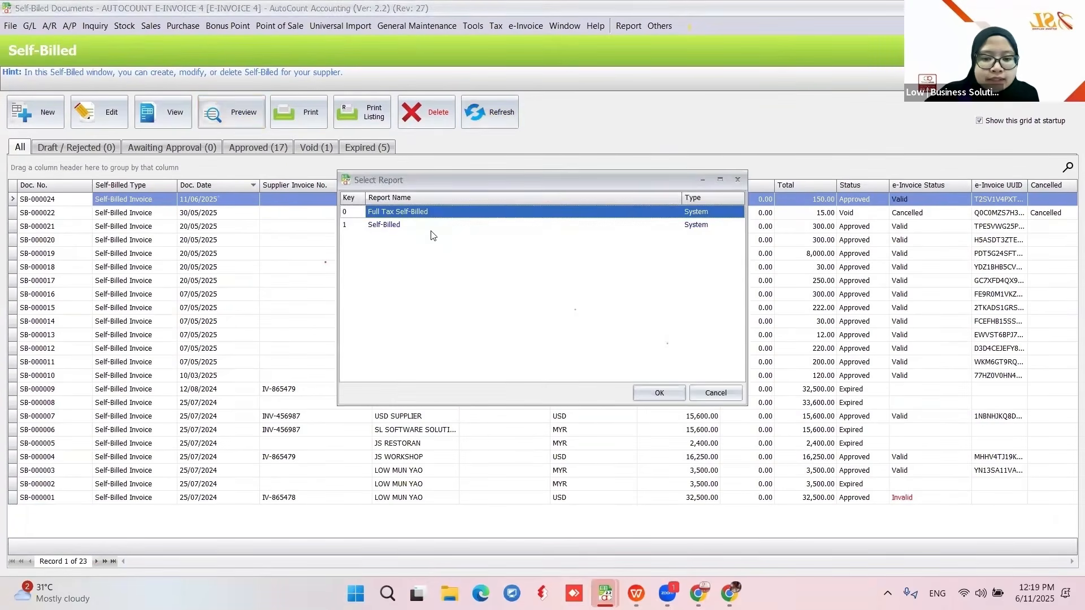
pyautogui.click(390, 225)
pyautogui.click(651, 391)
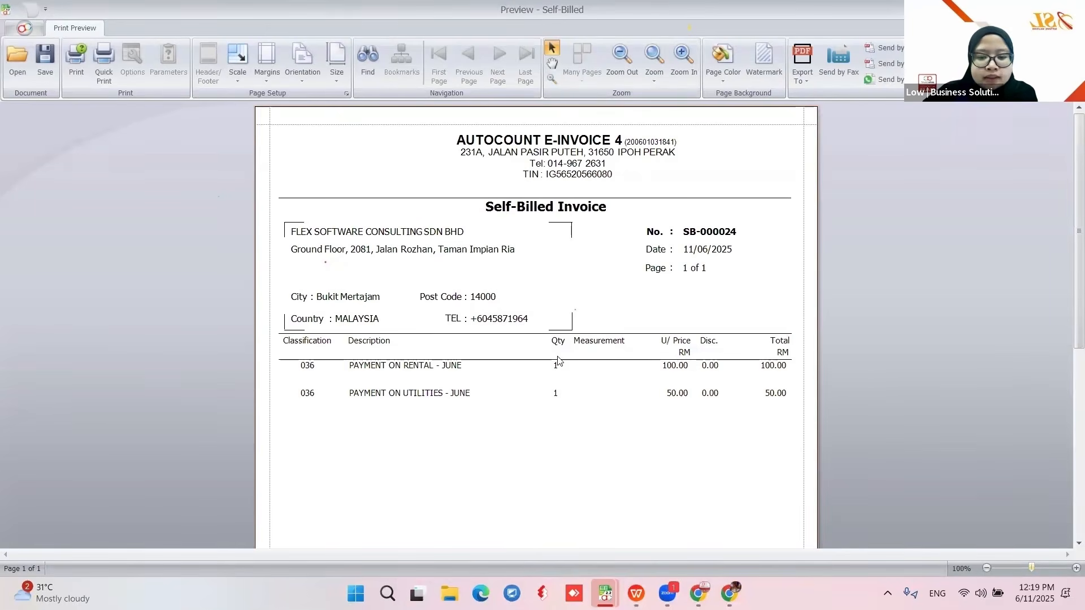
pyautogui.scroll(-2, 559, 361)
pyautogui.scroll(-4, 703, 500)
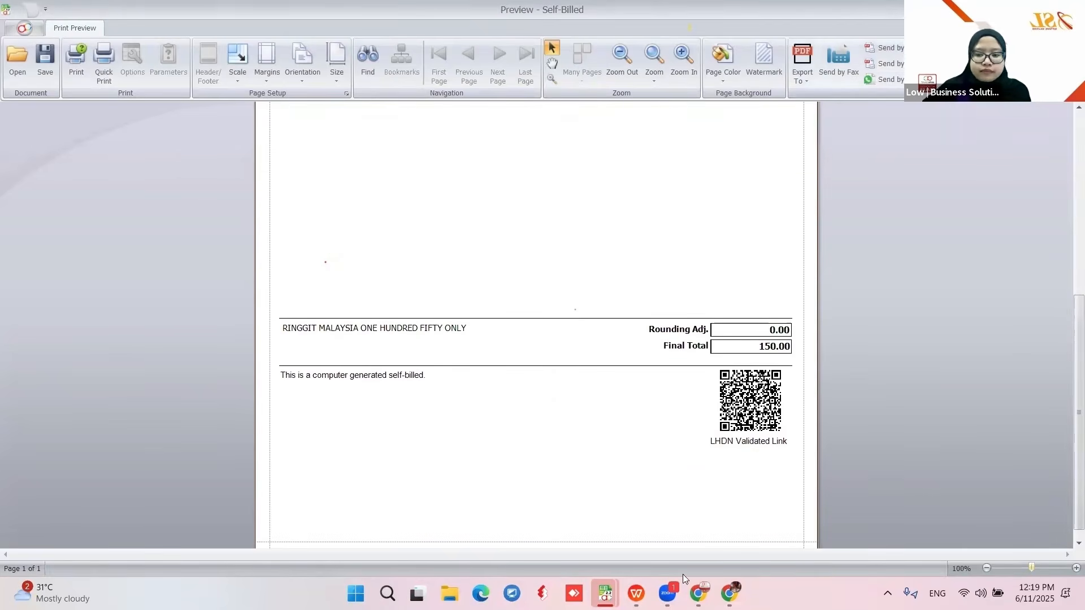
pyautogui.click(1072, 8)
pyautogui.click(636, 593)
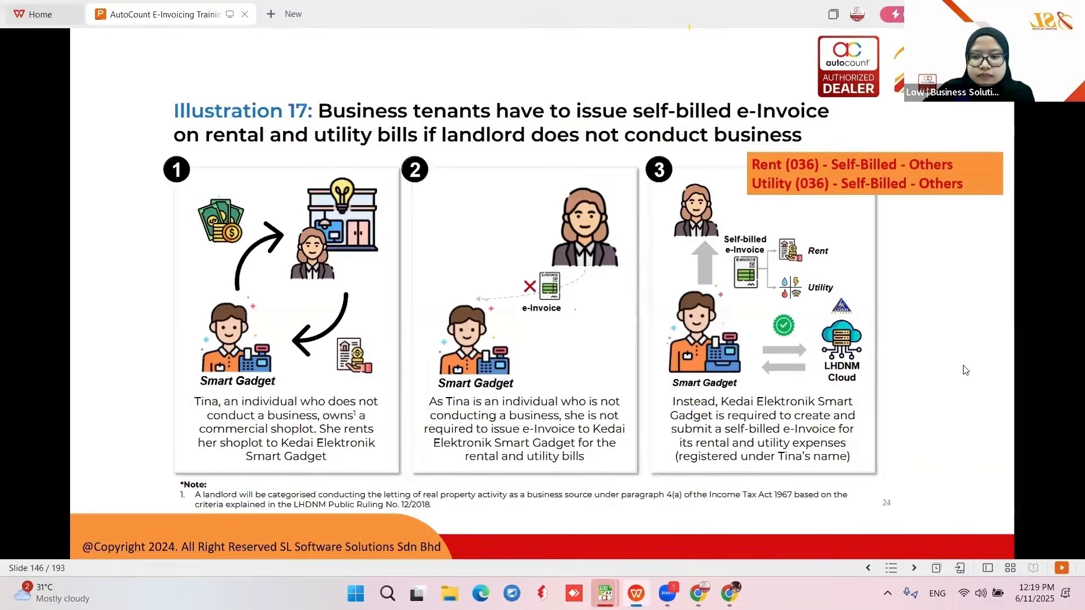
# - Advance past Illustrations 18 and 22 to slide 149, importation of services with code 035
pyautogui.click(781, 317)
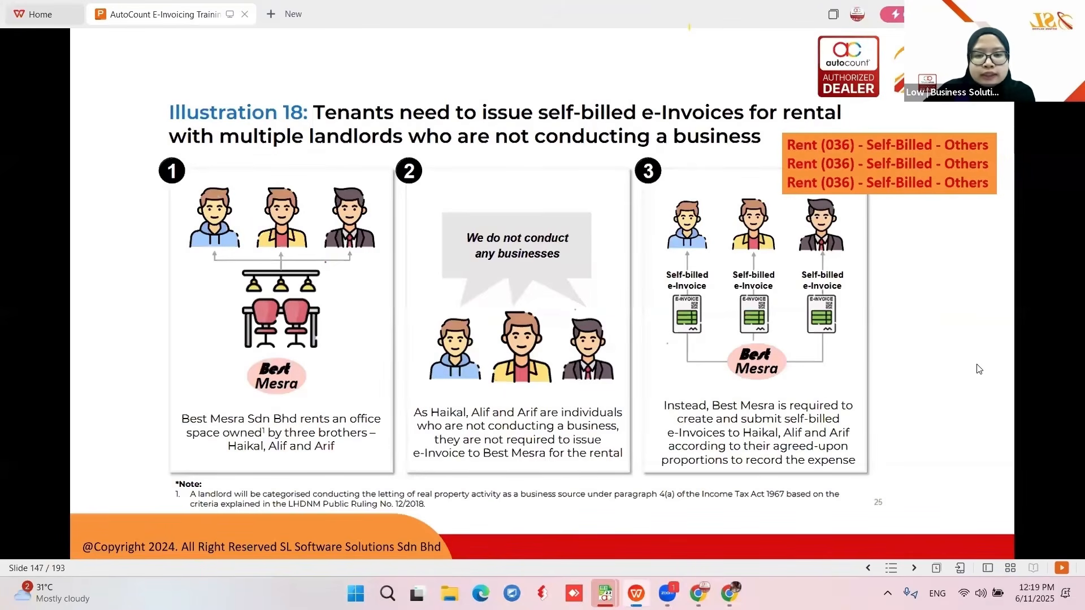
pyautogui.press('Right')
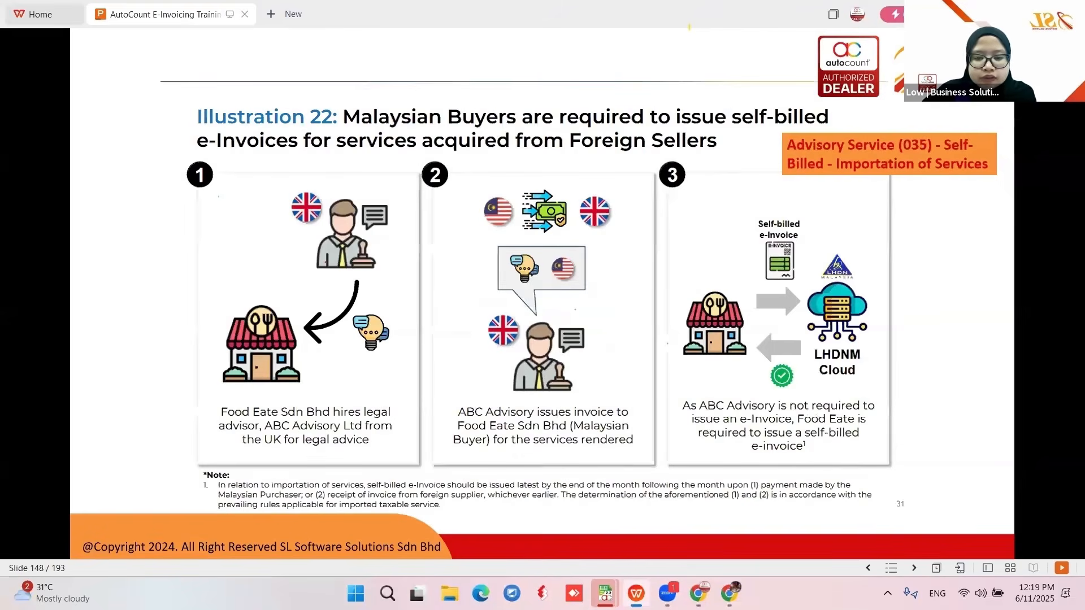
pyautogui.press('Right')
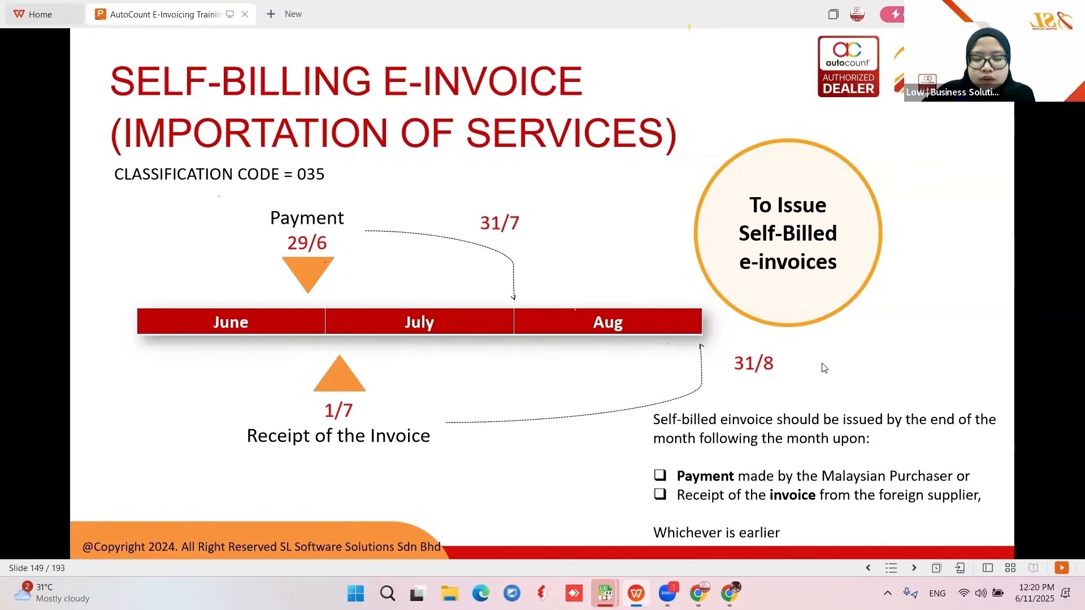
# - Start a new purchase invoice for creditor 400-U001 USD SUPPLIER
pyautogui.moveTo(605, 593)
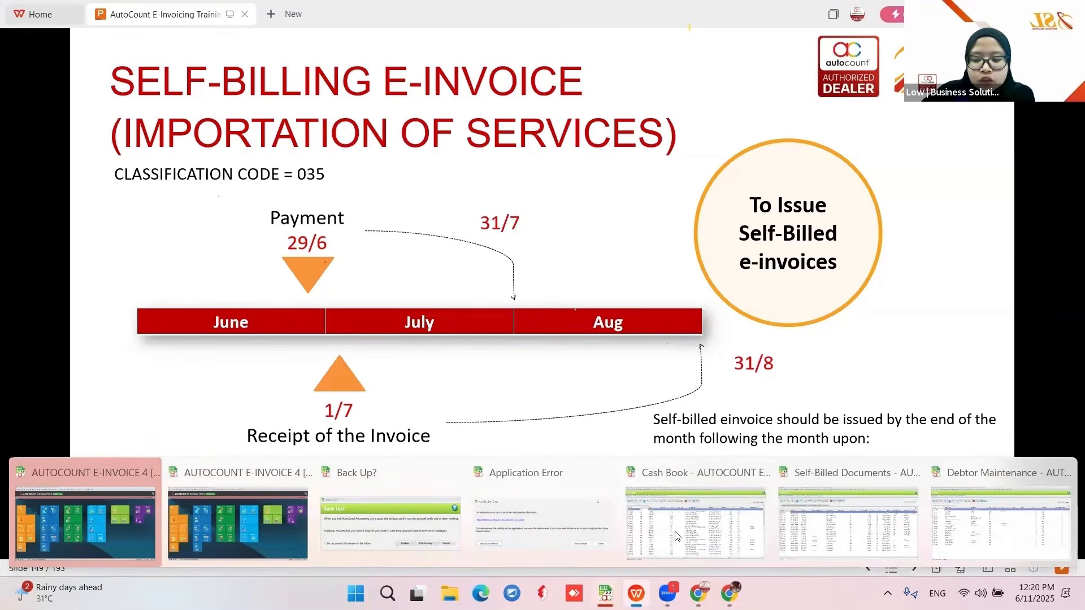
pyautogui.click(85, 523)
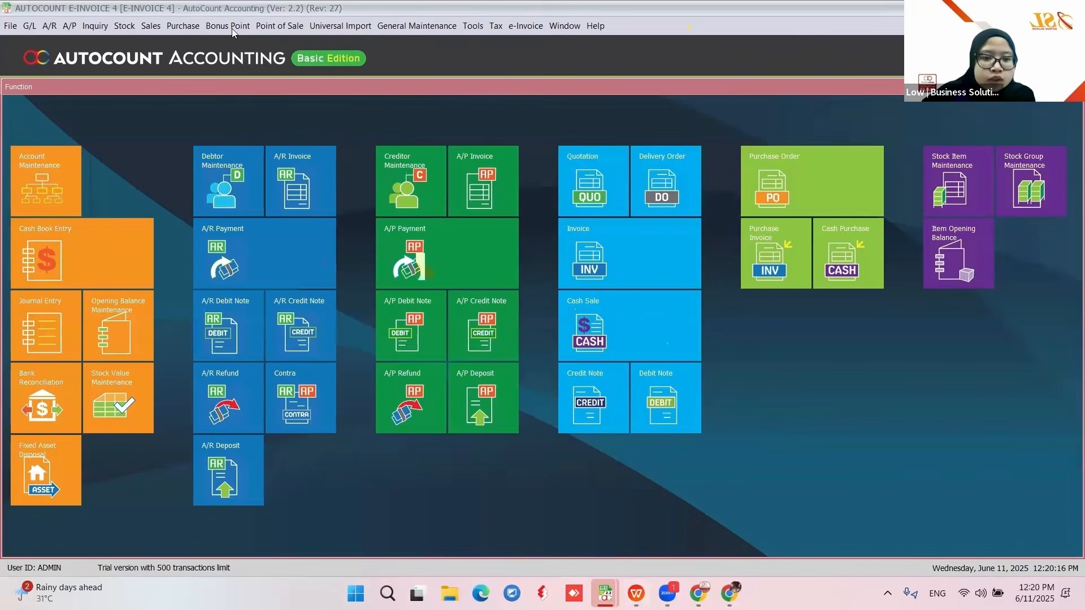
pyautogui.click(185, 27)
pyautogui.click(198, 43)
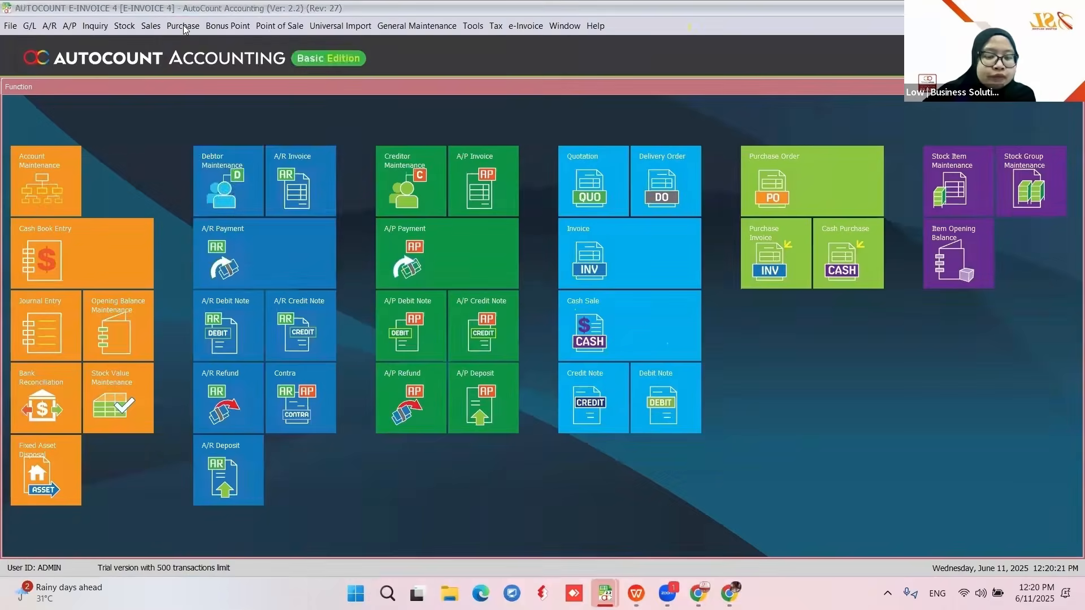
pyautogui.click(182, 26)
pyautogui.click(219, 116)
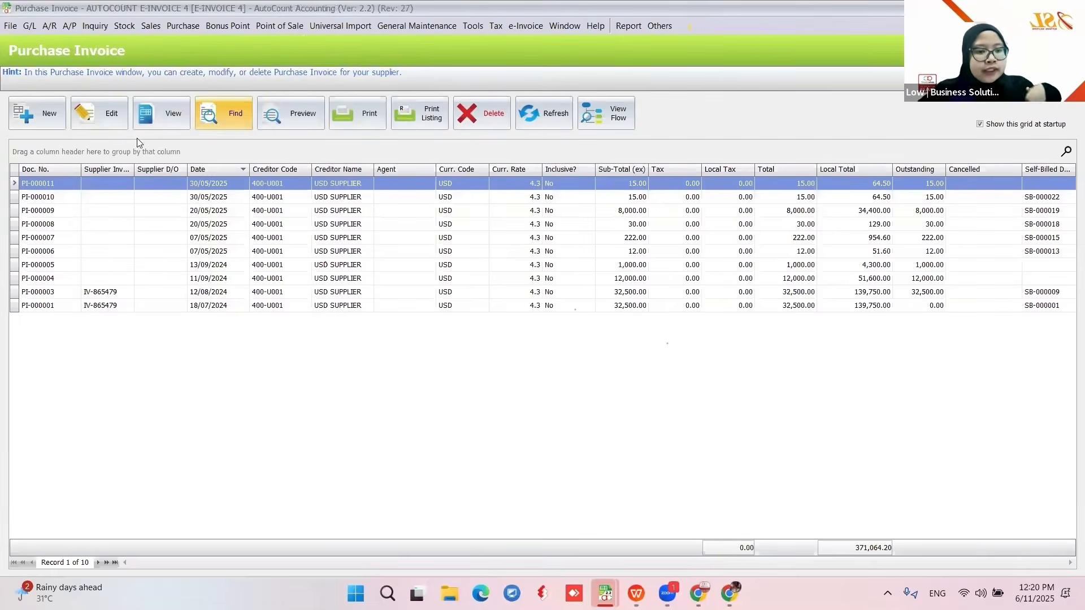
pyautogui.click(42, 119)
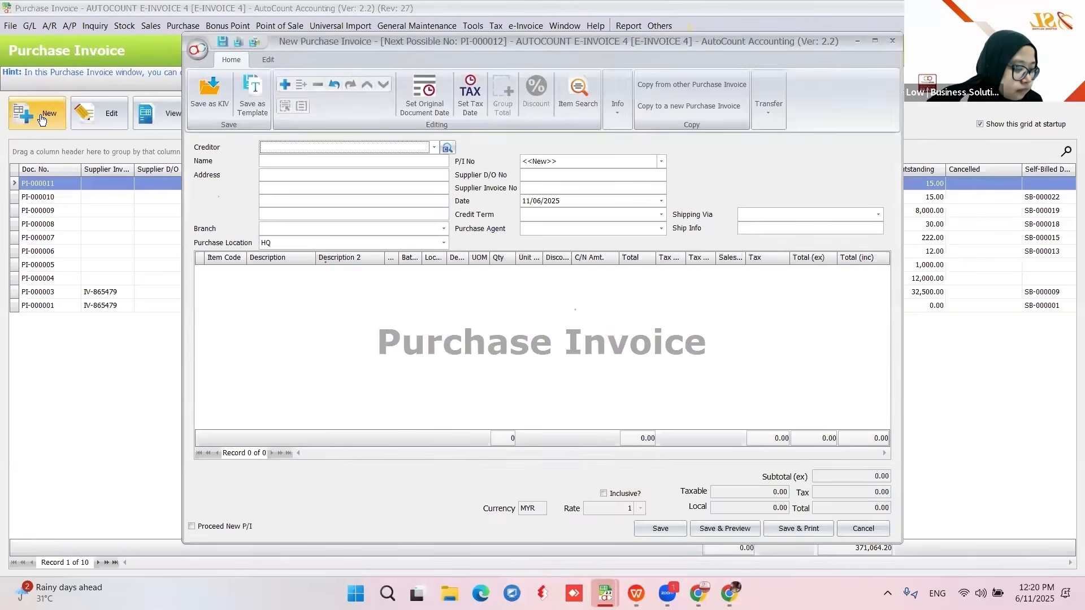
pyautogui.click(434, 147)
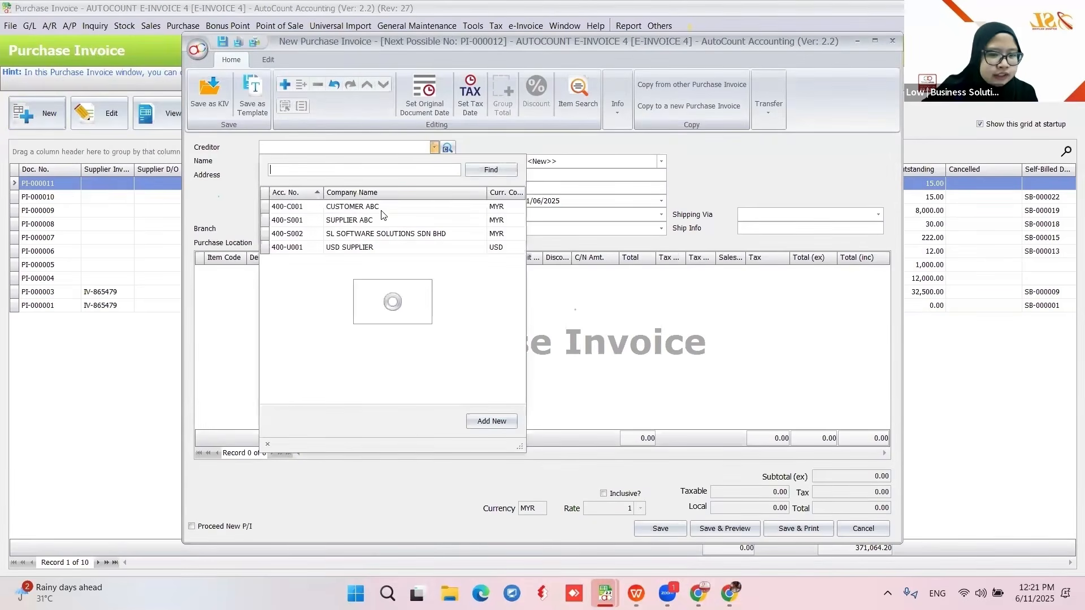
pyautogui.click(365, 247)
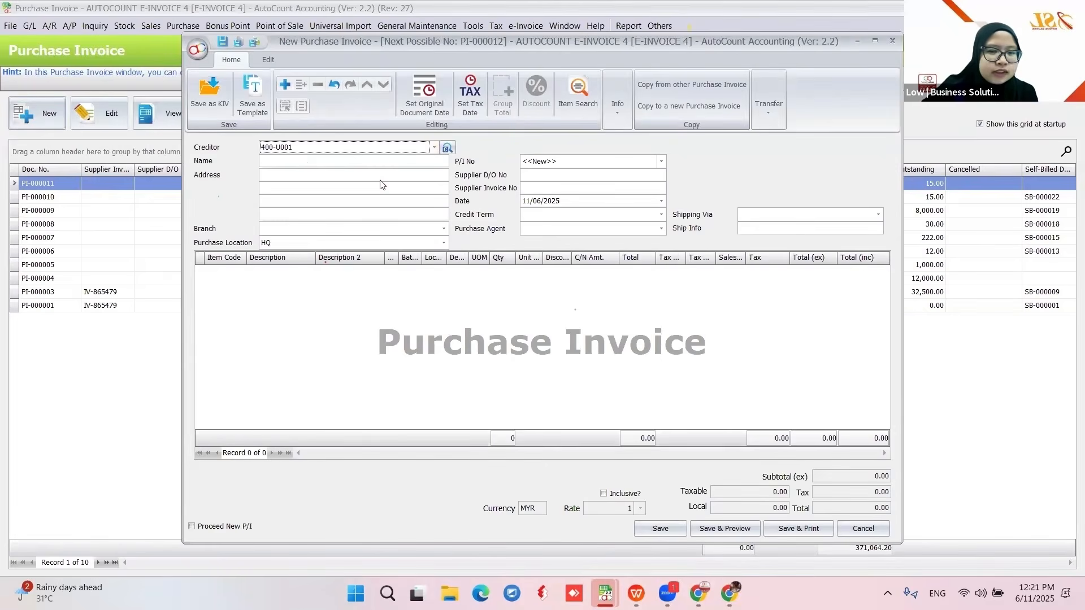
# - Add item RS-001 REPAIR & SERVICE, quantity 1 at 12.00, and save PI-000012 confirming the prompts
pyautogui.rightClick(325, 293)
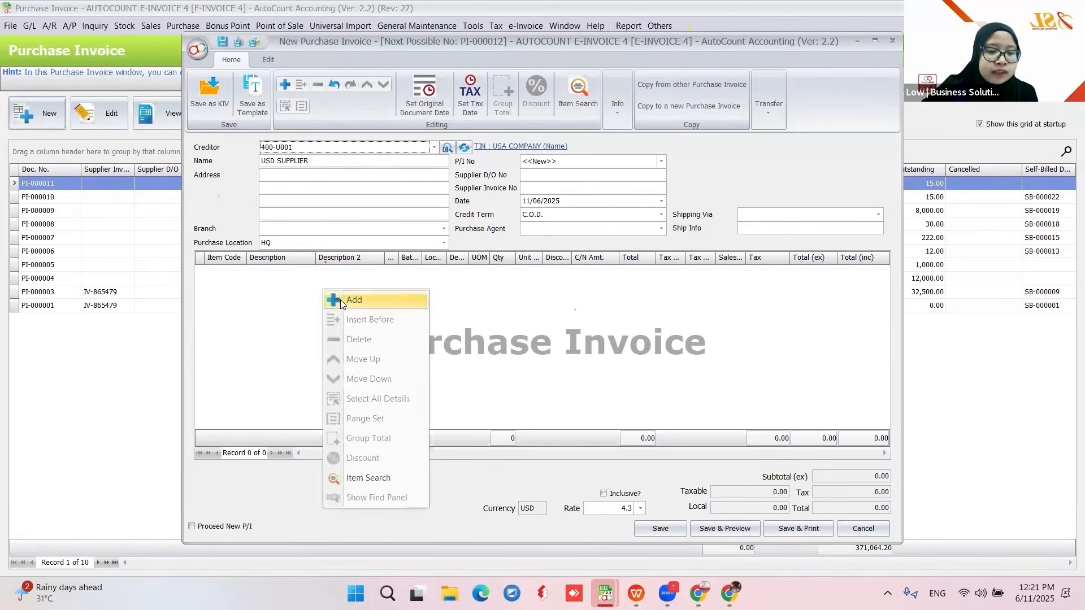
pyautogui.click(339, 297)
pyautogui.scroll(-10, 339, 424)
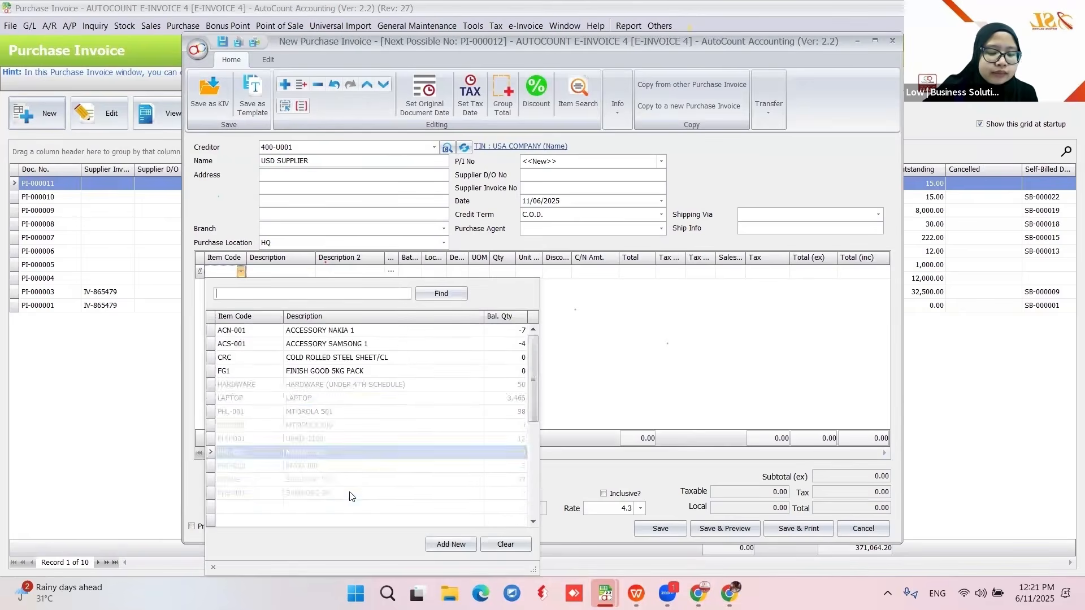
pyautogui.click(339, 506)
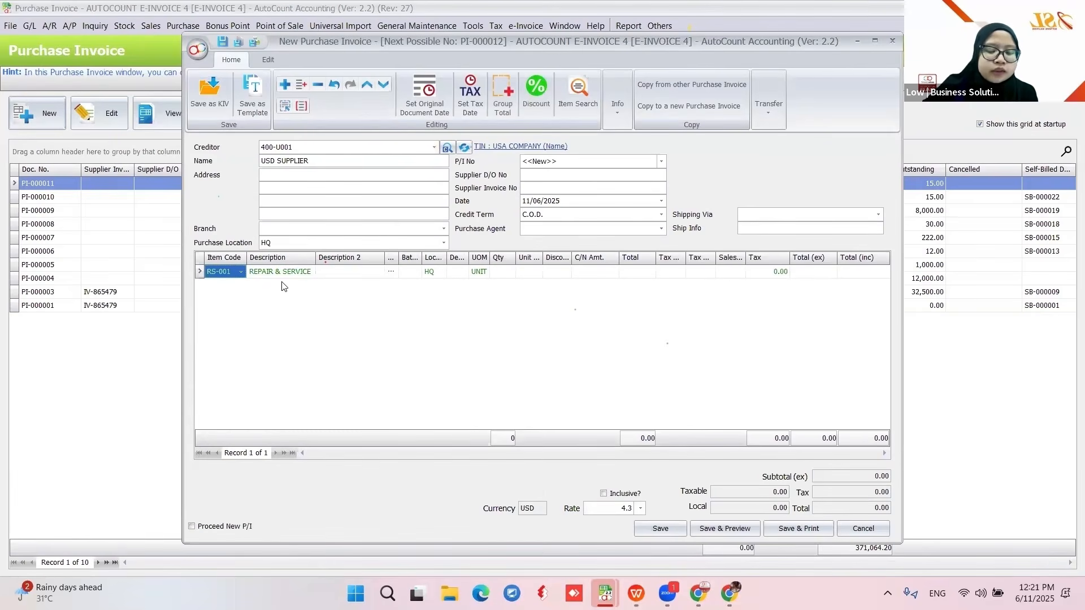
pyautogui.click(510, 271)
pyautogui.write('1')
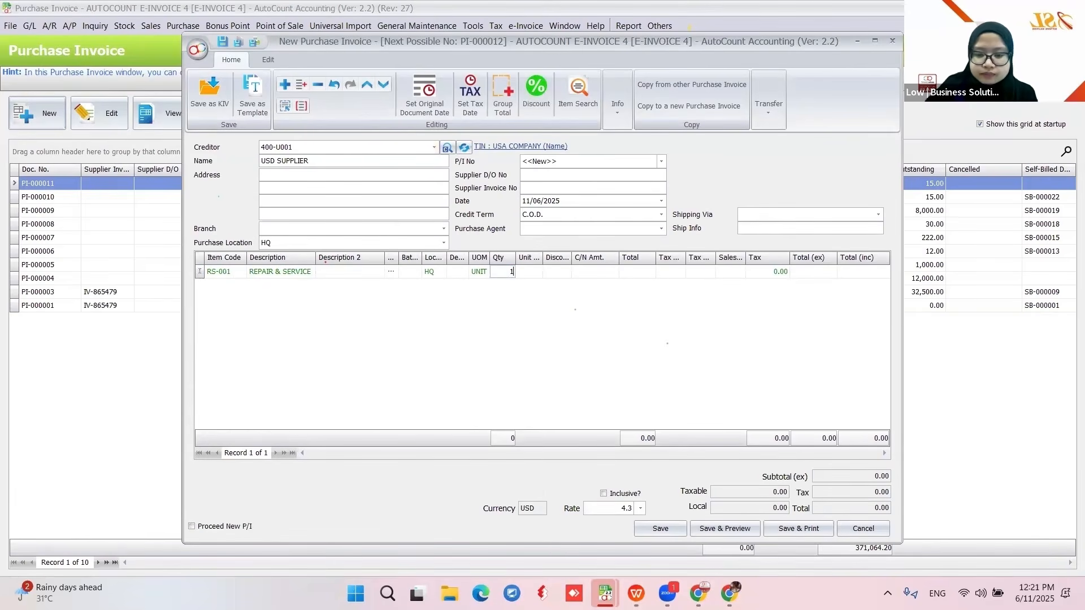
pyautogui.click(533, 273)
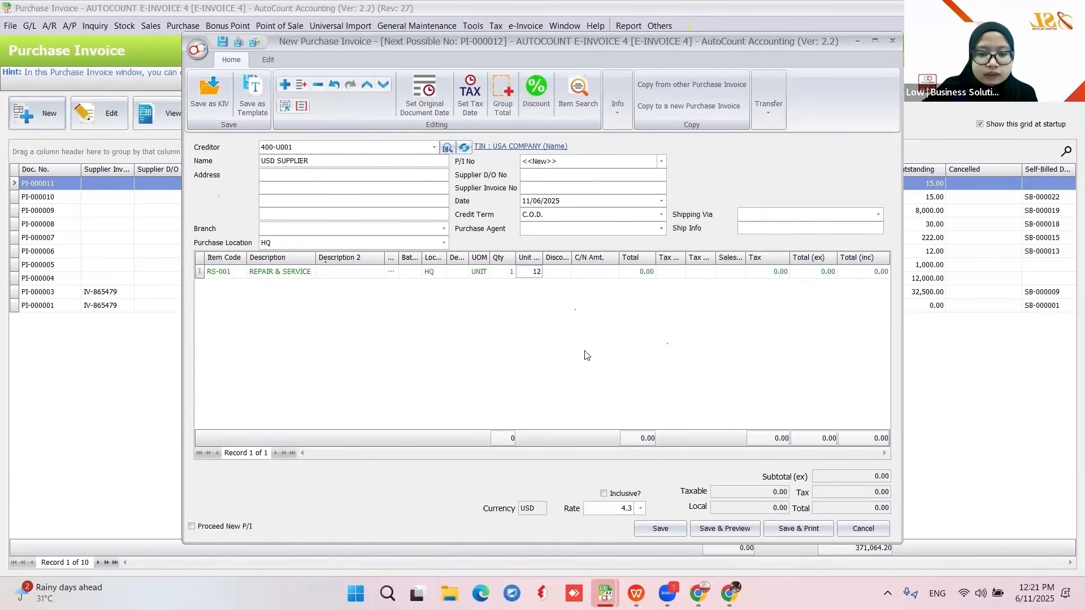
pyautogui.press('Return')
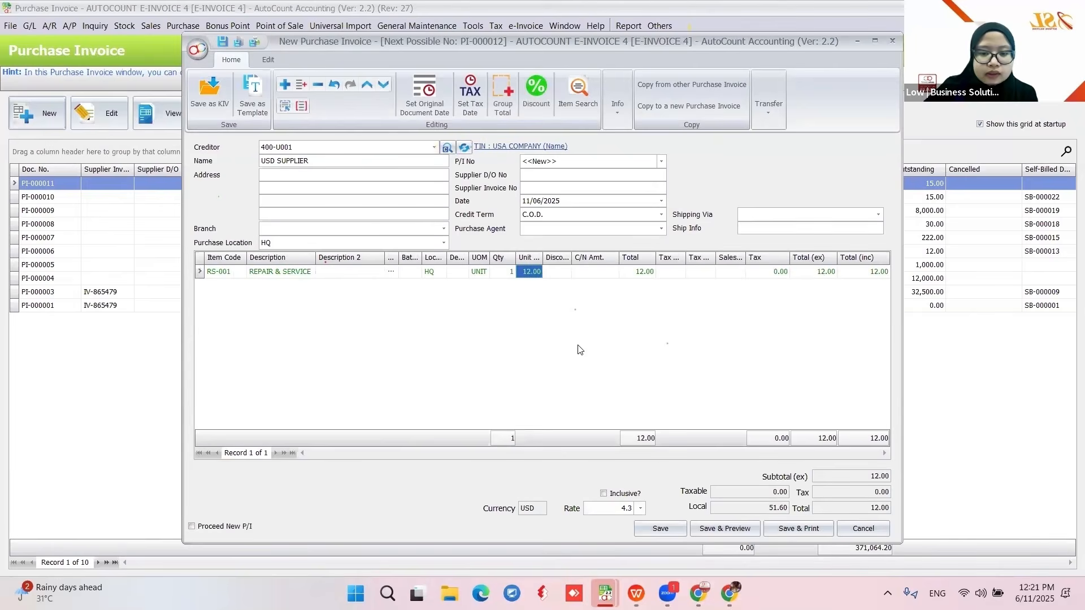
pyautogui.click(674, 530)
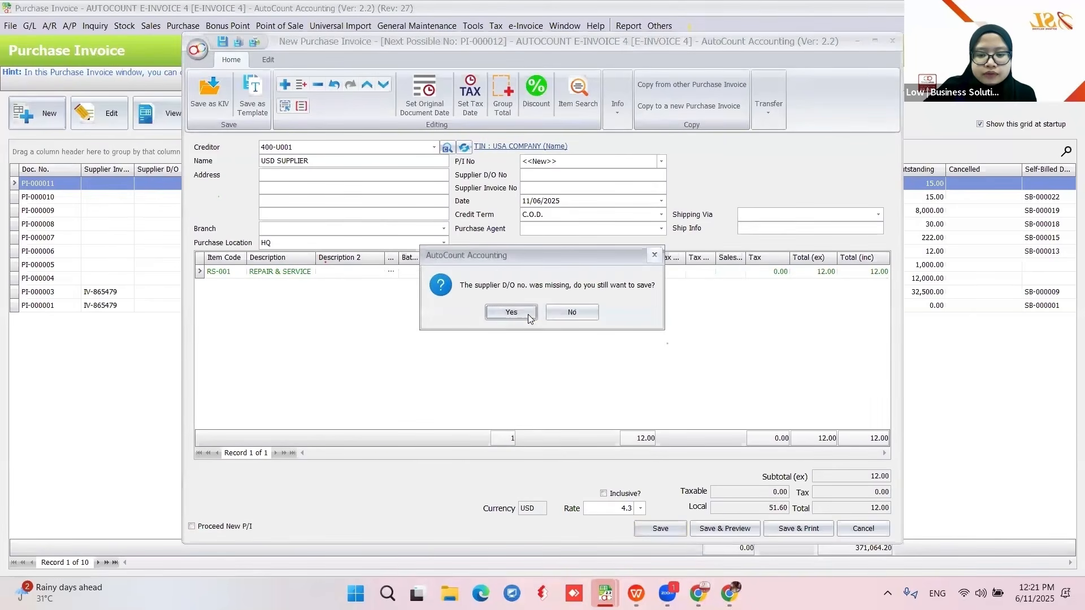
pyautogui.click(528, 315)
pyautogui.click(527, 317)
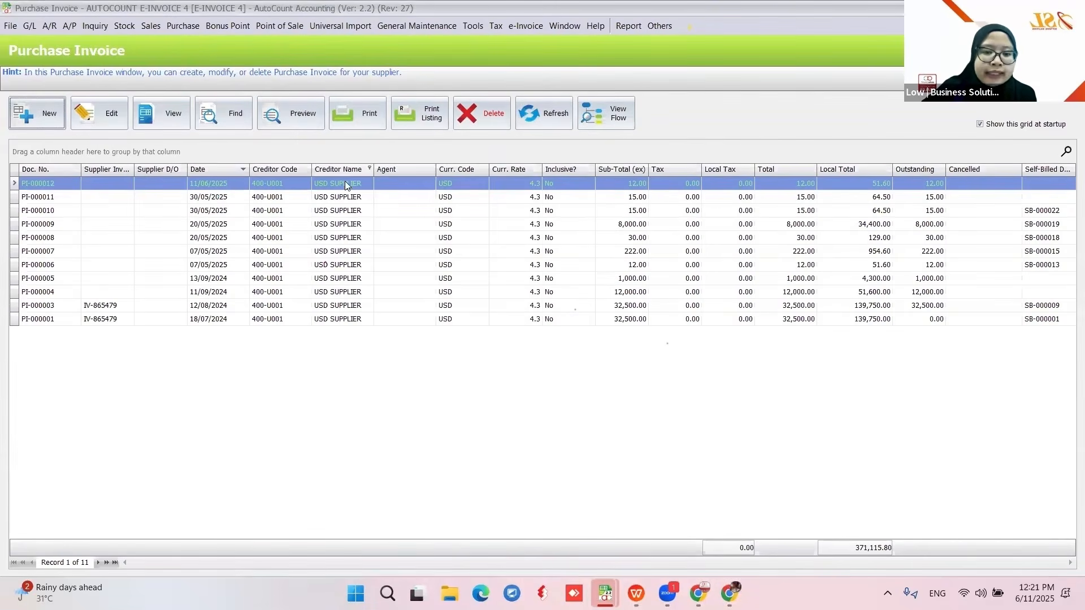
# - Copy PI-000012 into a new self-billed invoice, classify it 035 (importation of services), and approve it
pyautogui.rightClick(346, 183)
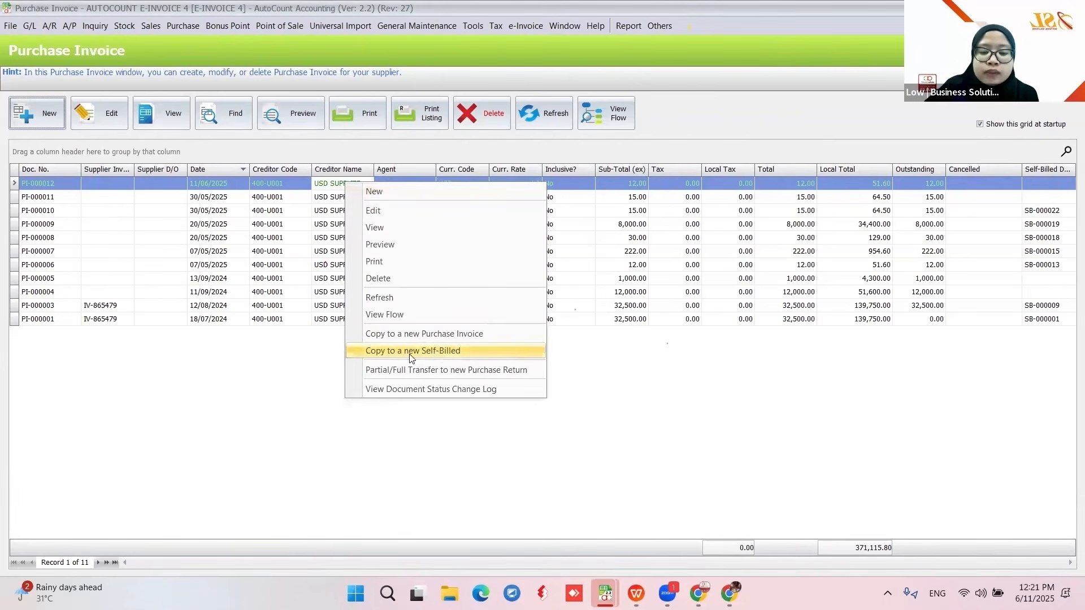
pyautogui.click(436, 352)
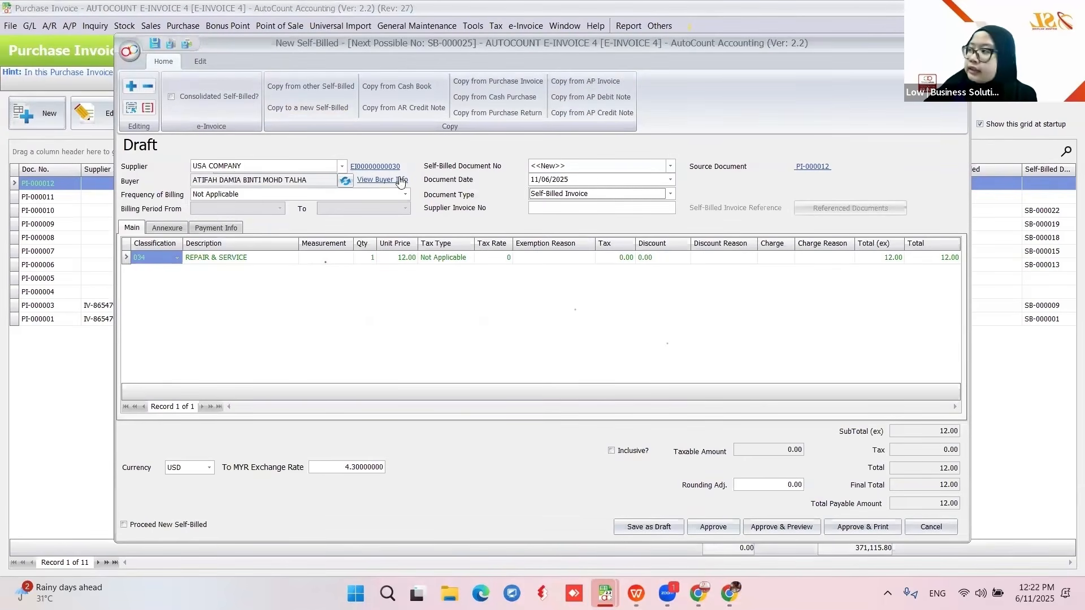
pyautogui.click(177, 258)
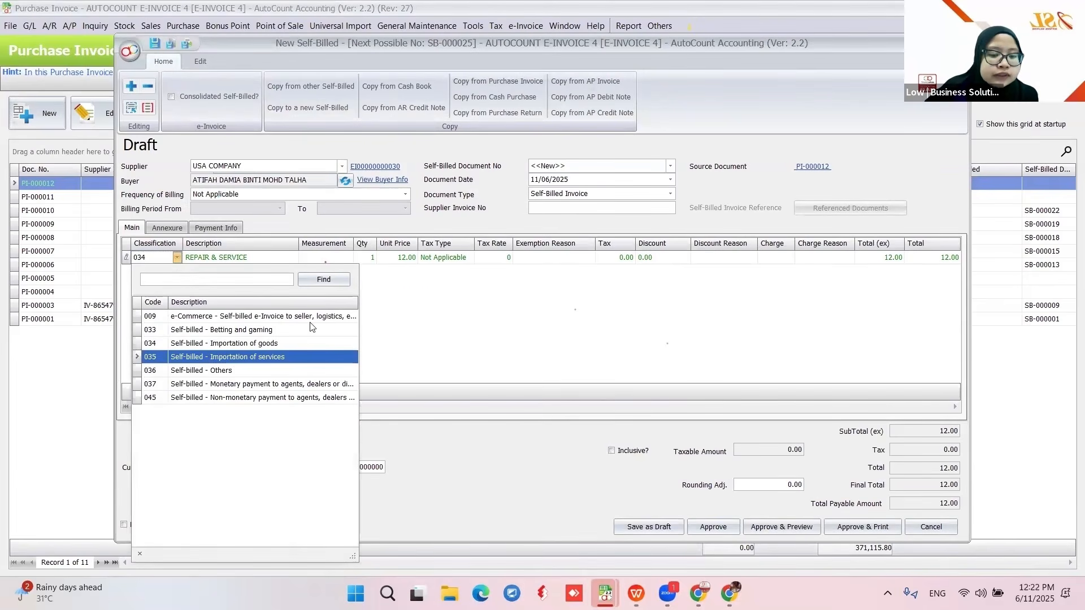
pyautogui.click(231, 358)
pyautogui.click(711, 528)
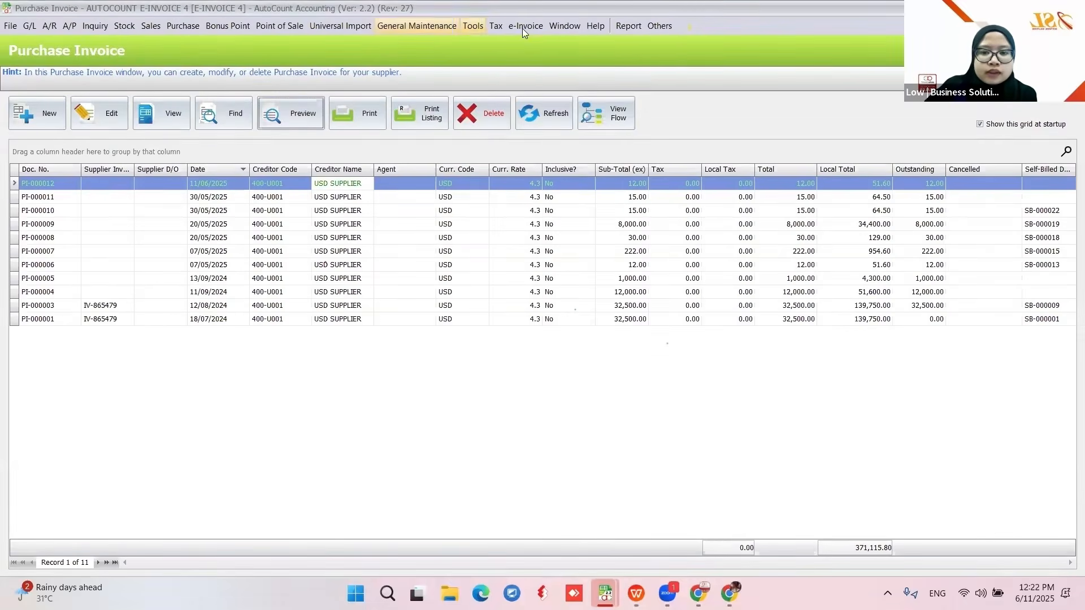
# - Preview SB-000025 using the Self-Billed report layout, then close the leftover preview window
pyautogui.click(525, 27)
pyautogui.click(538, 67)
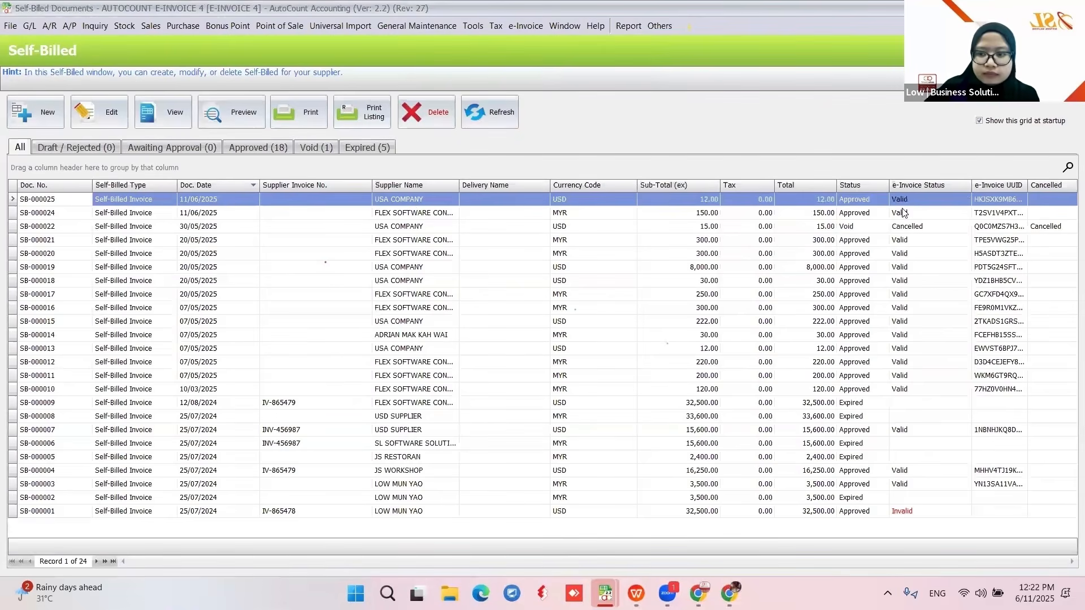
pyautogui.click(220, 119)
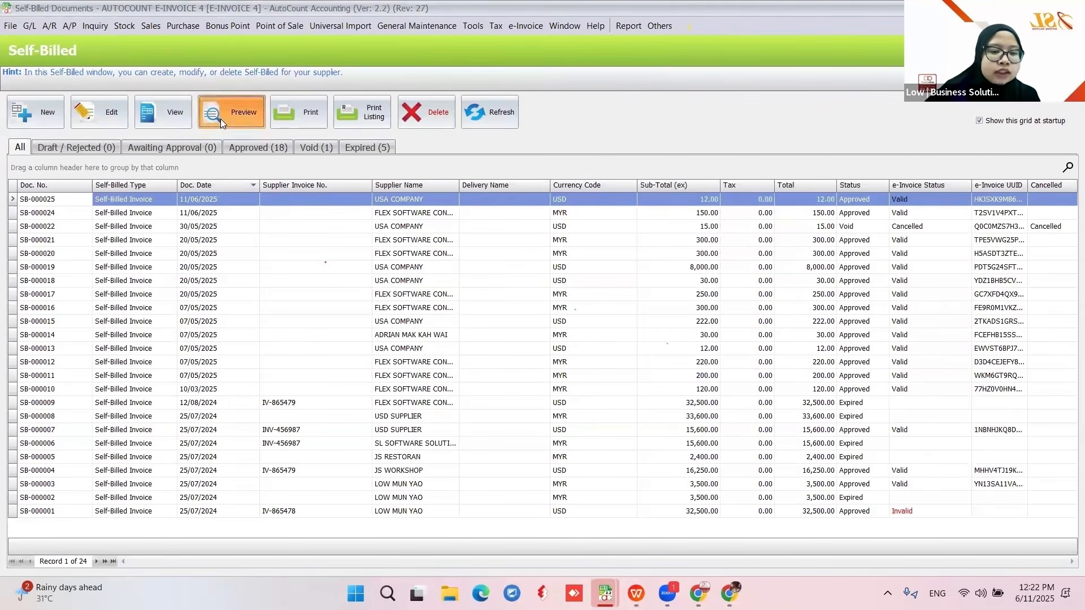
pyautogui.click(407, 226)
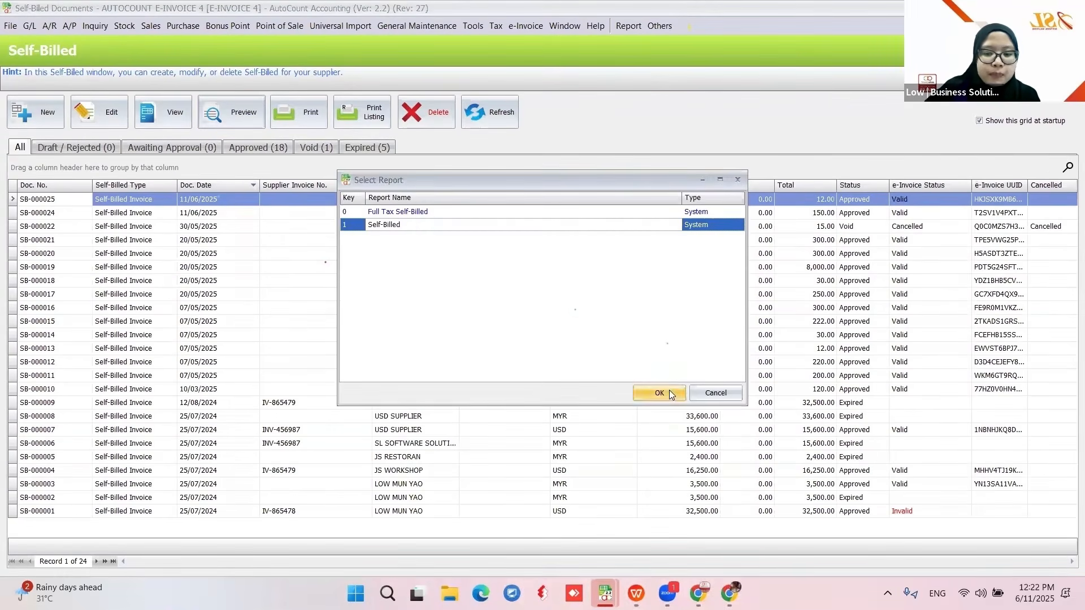
pyautogui.click(658, 393)
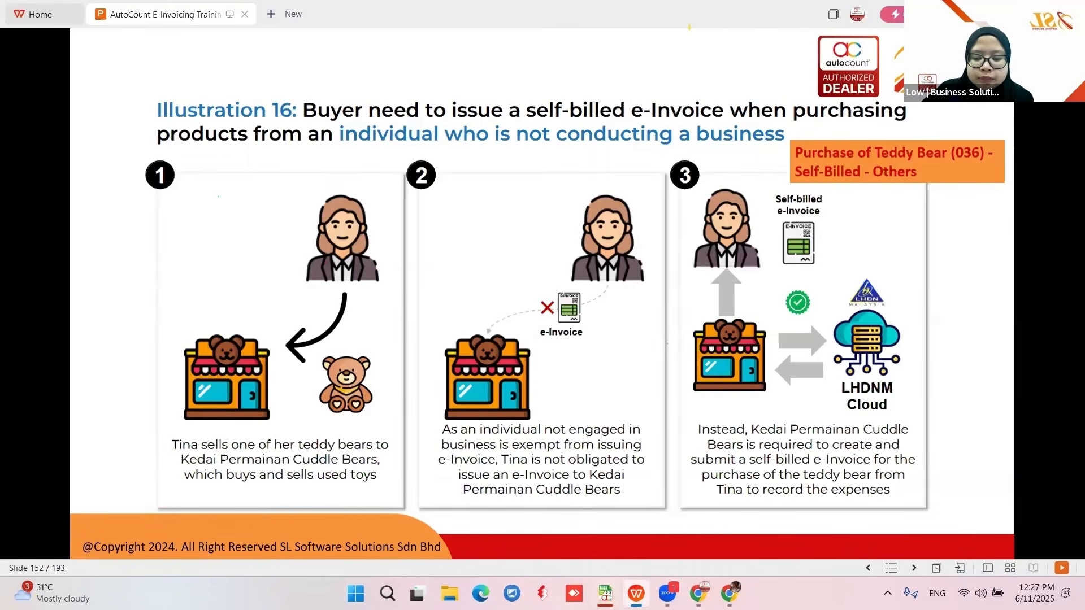
pyautogui.moveTo(604, 594)
pyautogui.click(1047, 476)
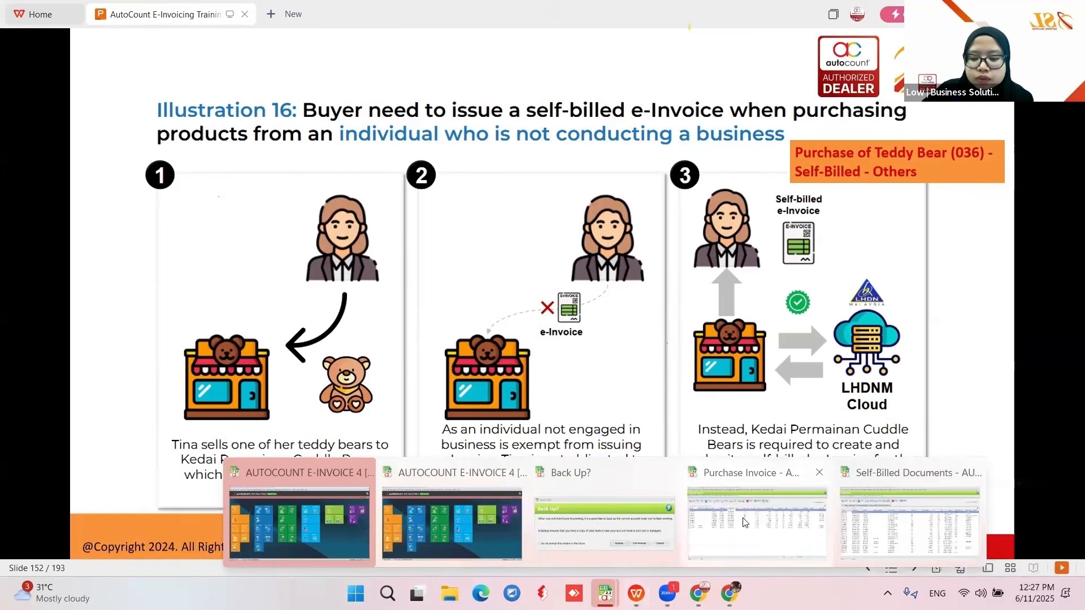
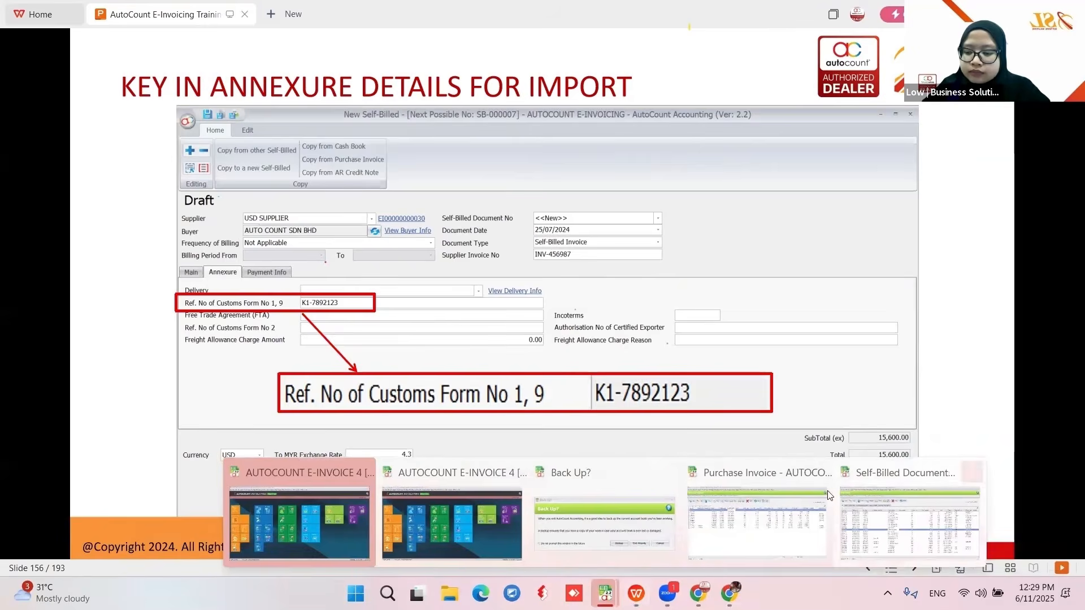
# - Switch from the slides to AutoCount and start new purchase invoice PI-000013
pyautogui.click(735, 511)
pyautogui.click(33, 126)
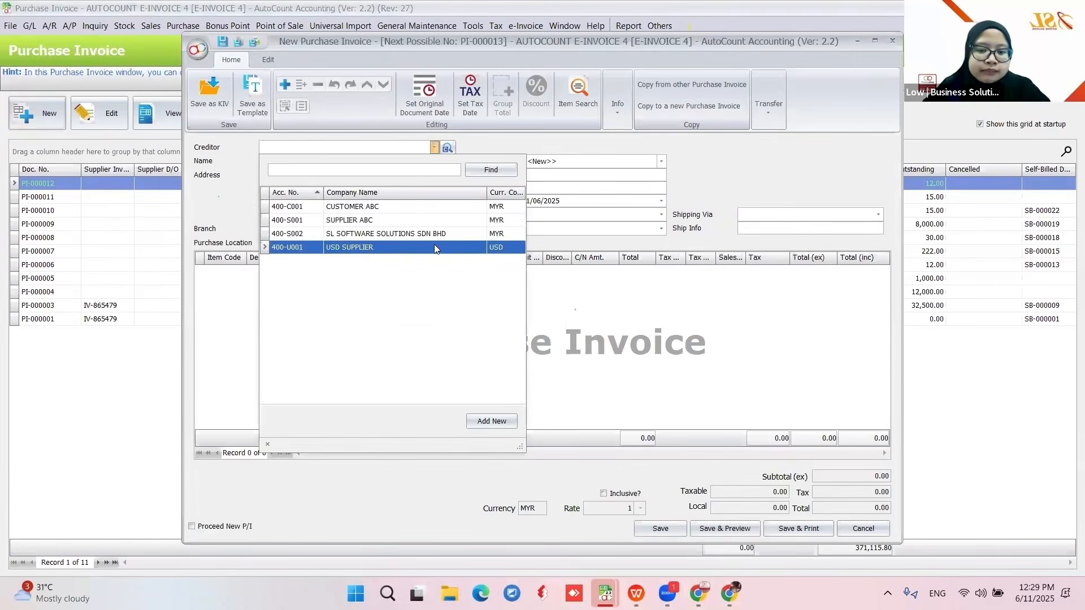
# - Set creditor USD SUPPLIER and enter 123 as the D/O and invoice number
pyautogui.click(434, 246)
pyautogui.click(536, 175)
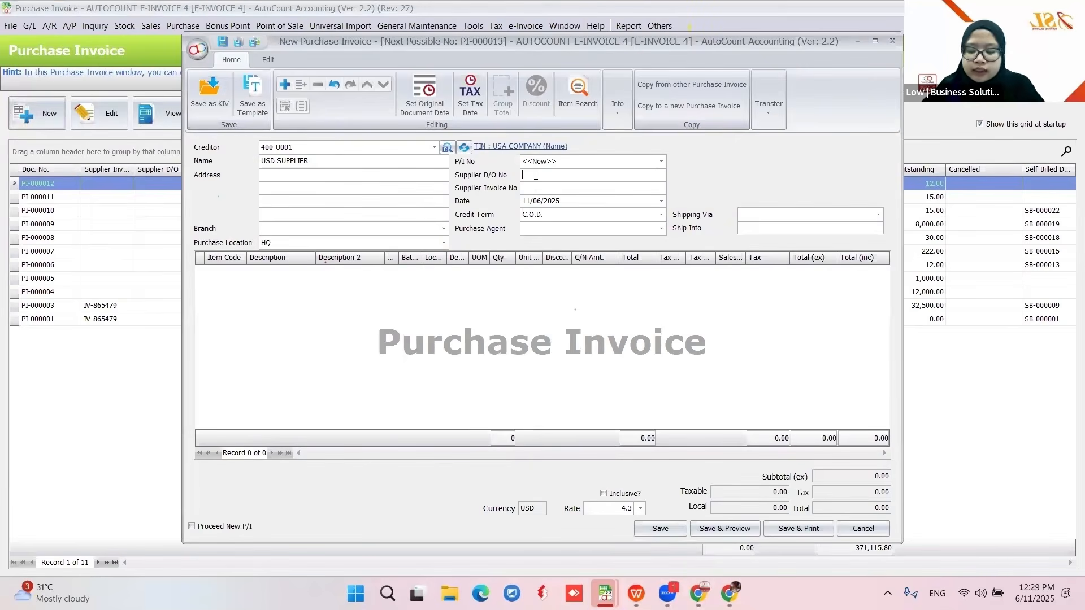
pyautogui.write('123')
pyautogui.write('12')
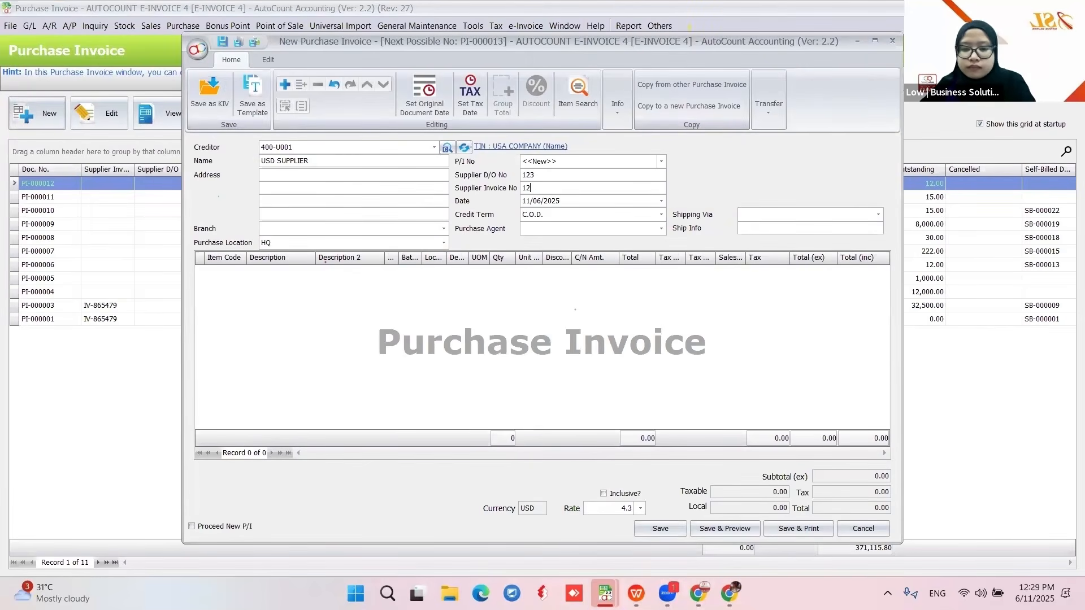
pyautogui.write('3')
# - Add 5 units of item 00002 IPHONE at 200.00 each and save PI-000013
pyautogui.rightClick(474, 332)
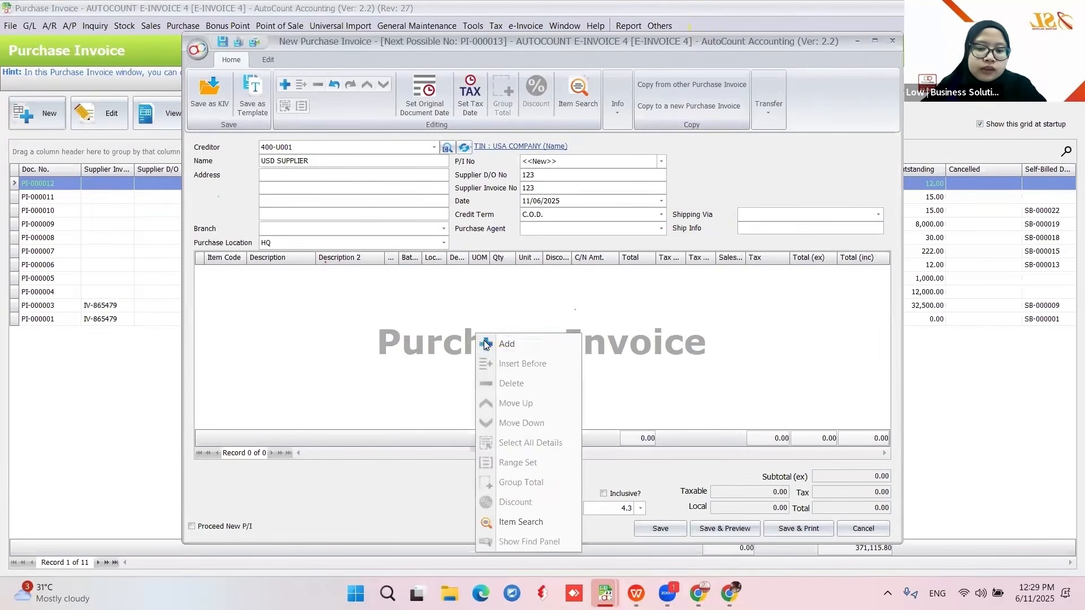
pyautogui.click(484, 342)
pyautogui.click(242, 271)
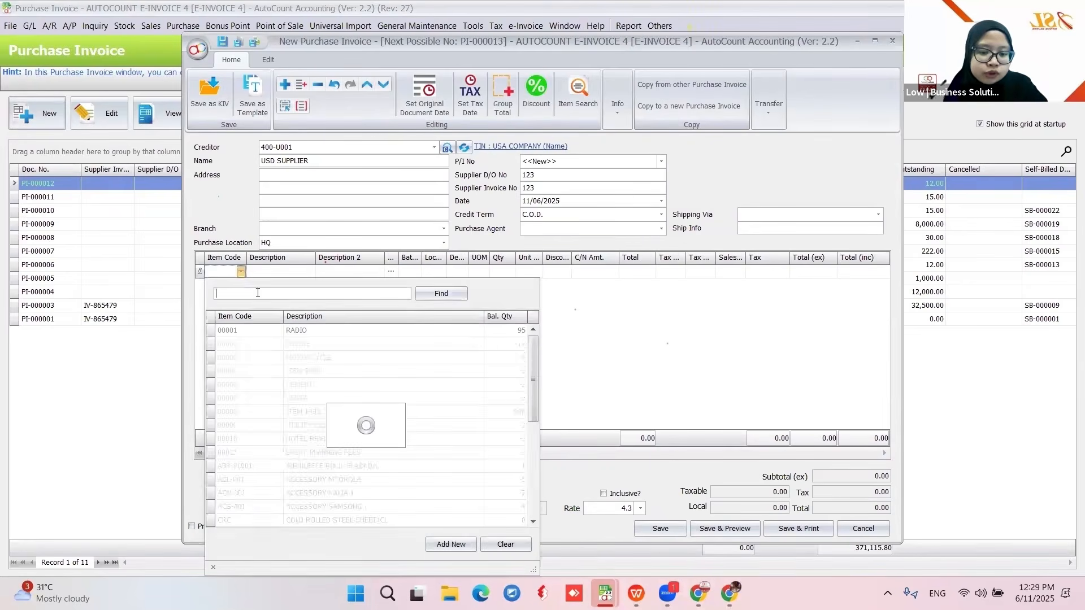
pyautogui.click(314, 342)
pyautogui.click(511, 275)
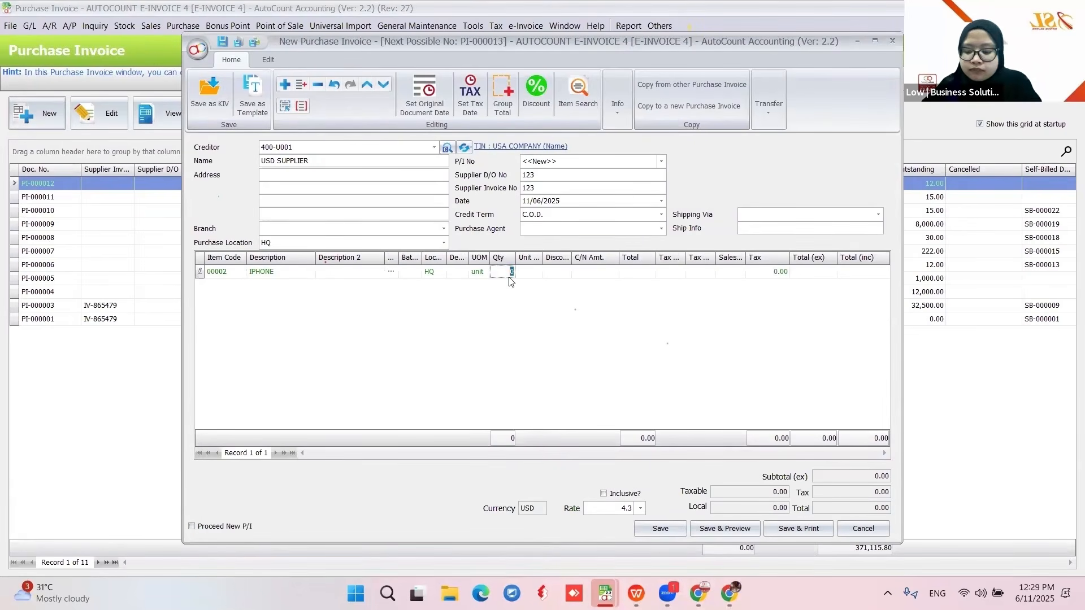
pyautogui.write('5')
pyautogui.click(530, 271)
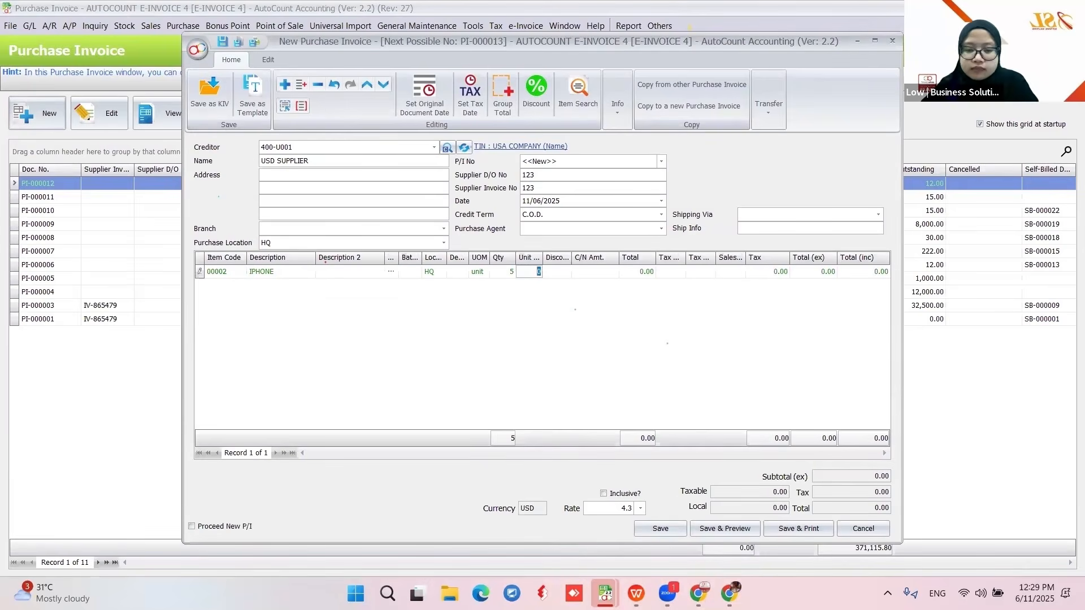
pyautogui.write('200')
pyautogui.press('Return')
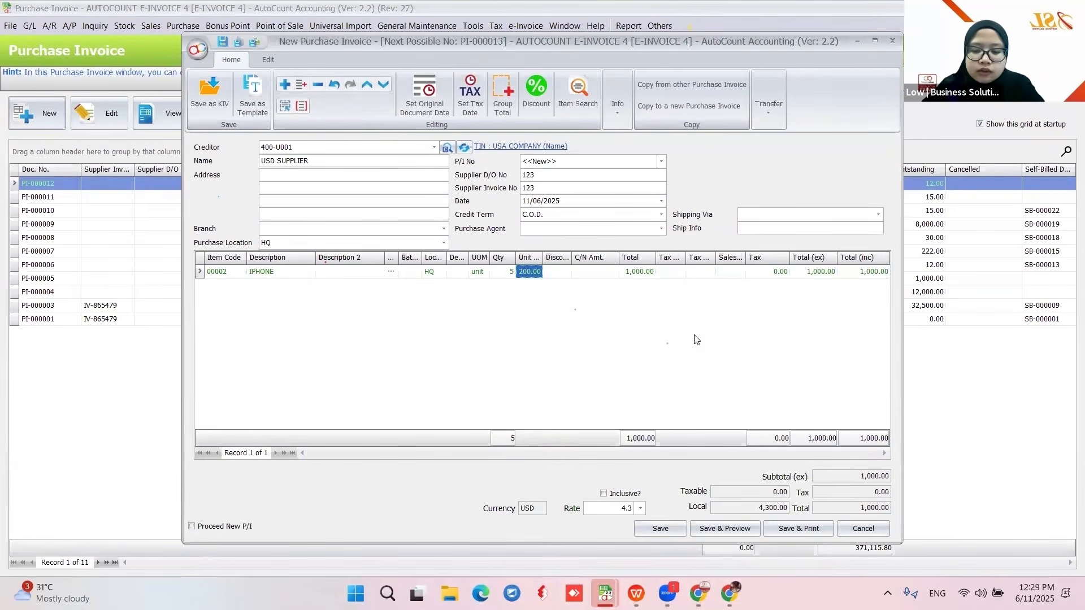
pyautogui.click(659, 529)
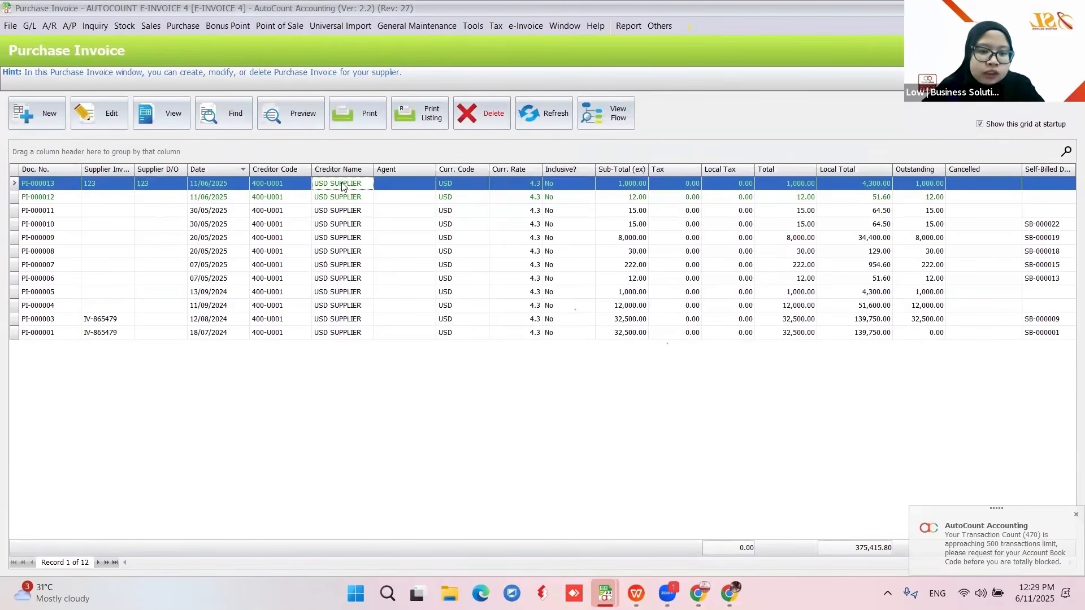
# - Copy PI-000013 into a new self-billed invoice classified 034 importation of goods
pyautogui.rightClick(342, 183)
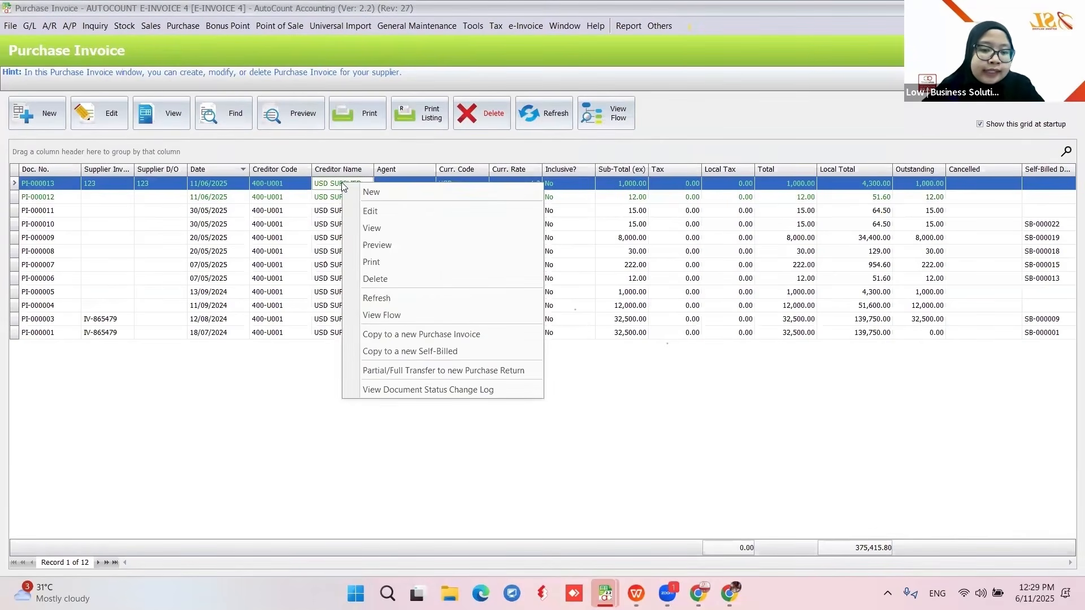
pyautogui.click(452, 353)
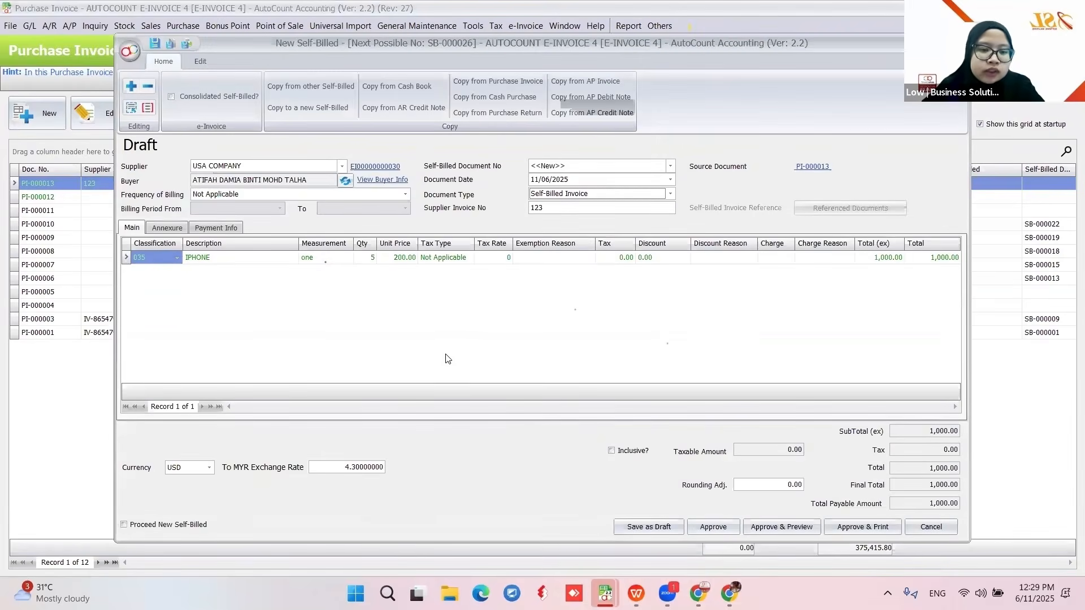
pyautogui.click(176, 259)
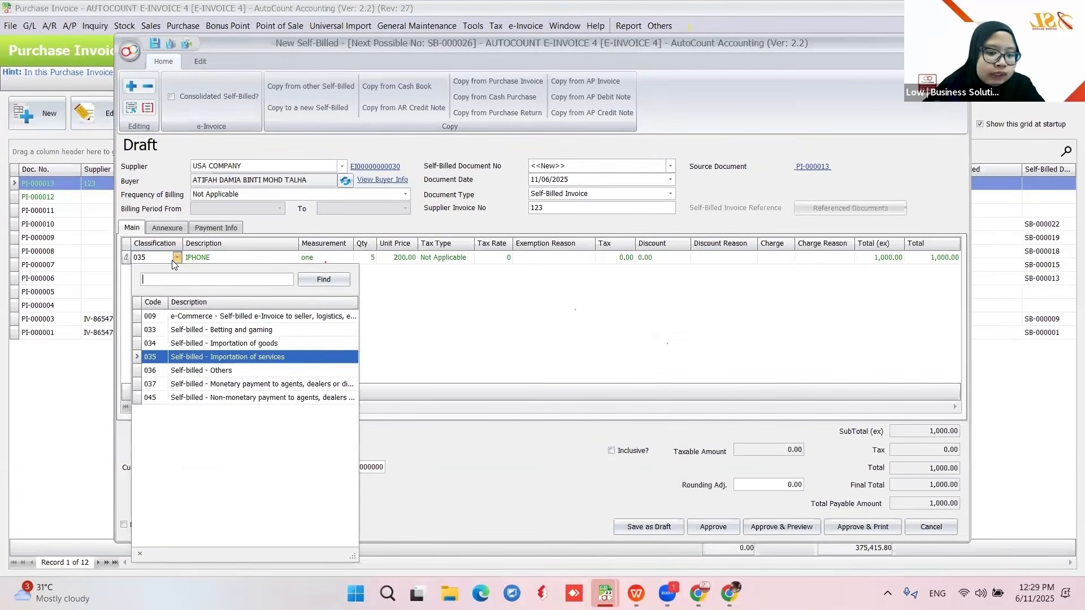
pyautogui.click(249, 345)
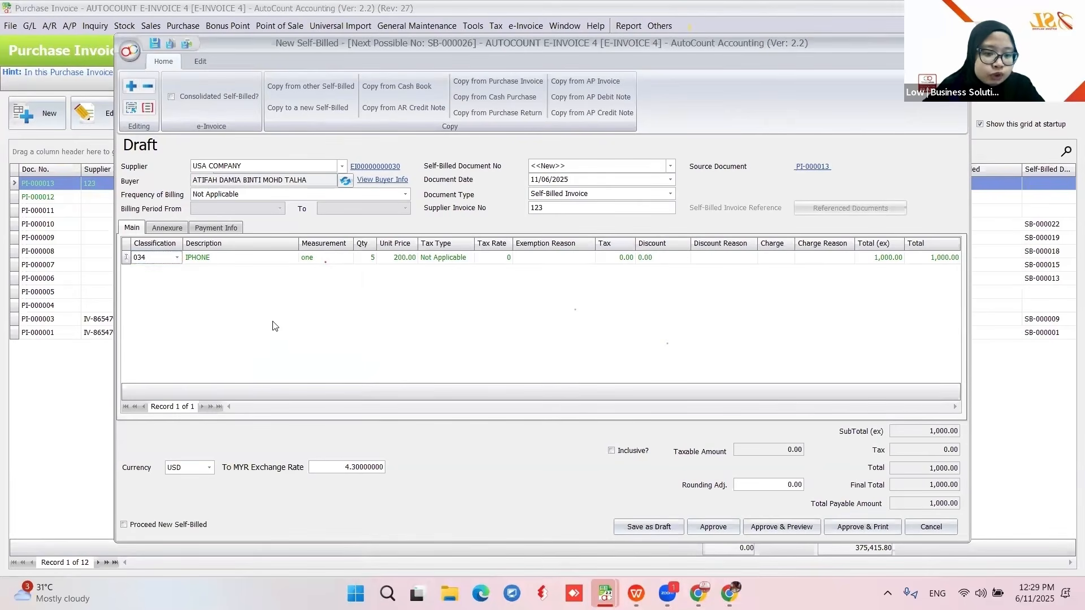
# - Enter customs form reference K133456 on the Annexure, approve, and return to the slides
pyautogui.click(177, 230)
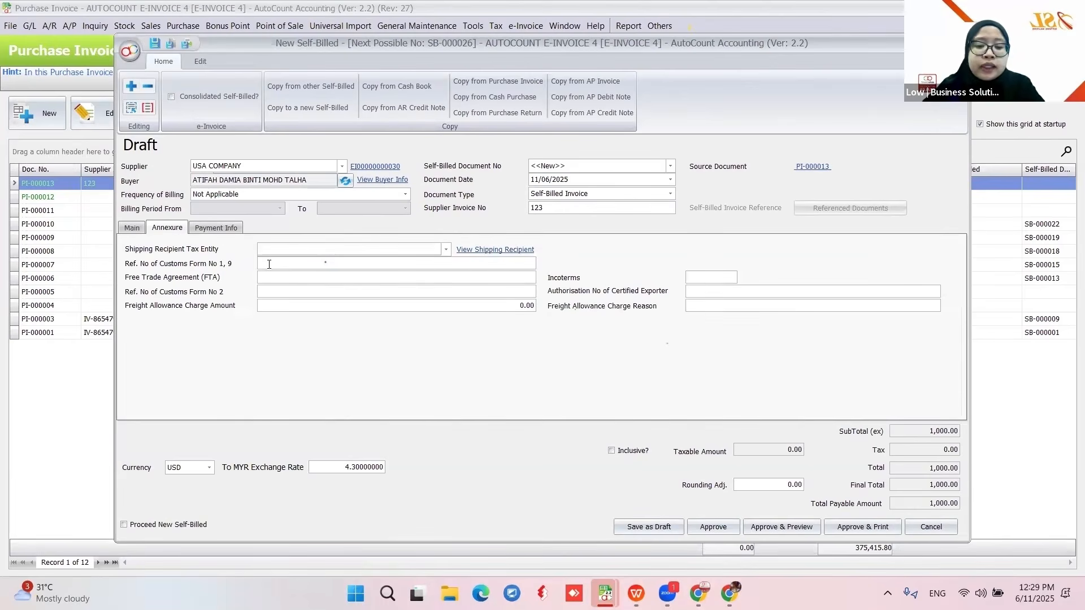
pyautogui.click(325, 262)
pyautogui.write('K133456')
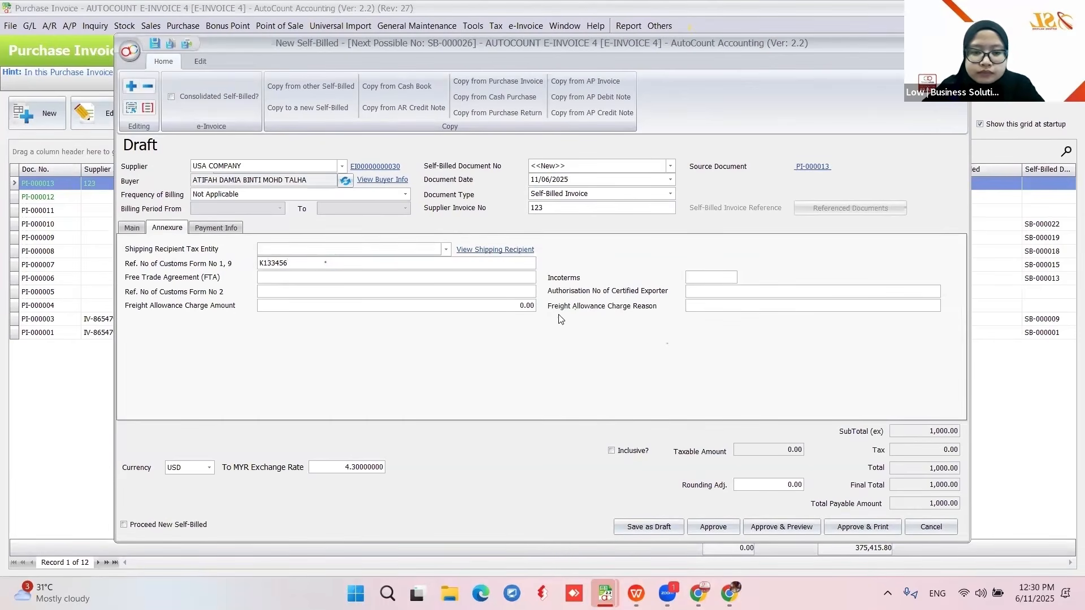
pyautogui.click(713, 526)
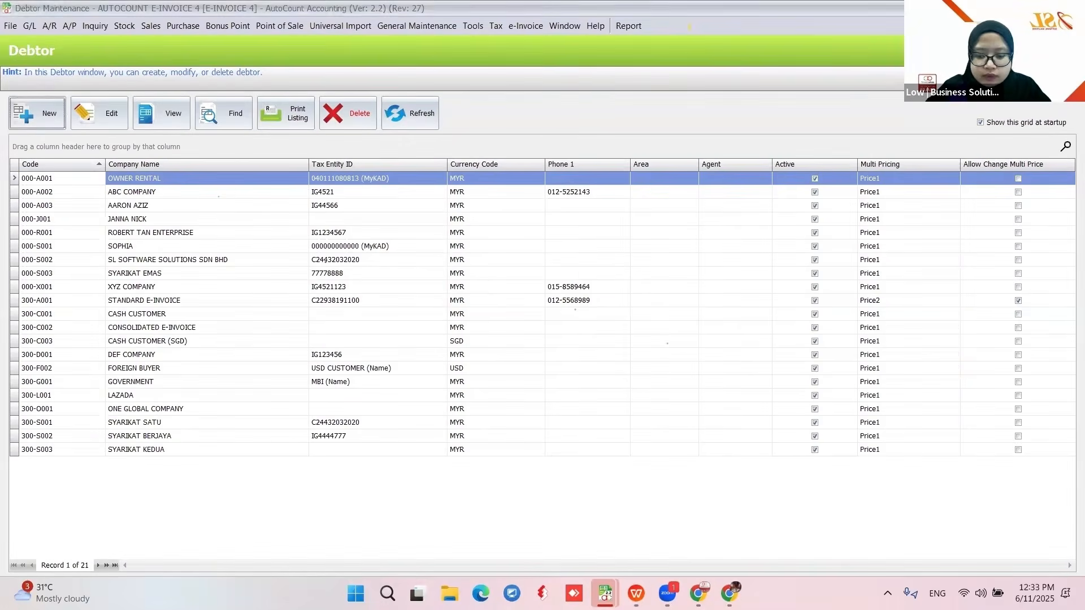
pyautogui.hotkey('alt', 'Tab')
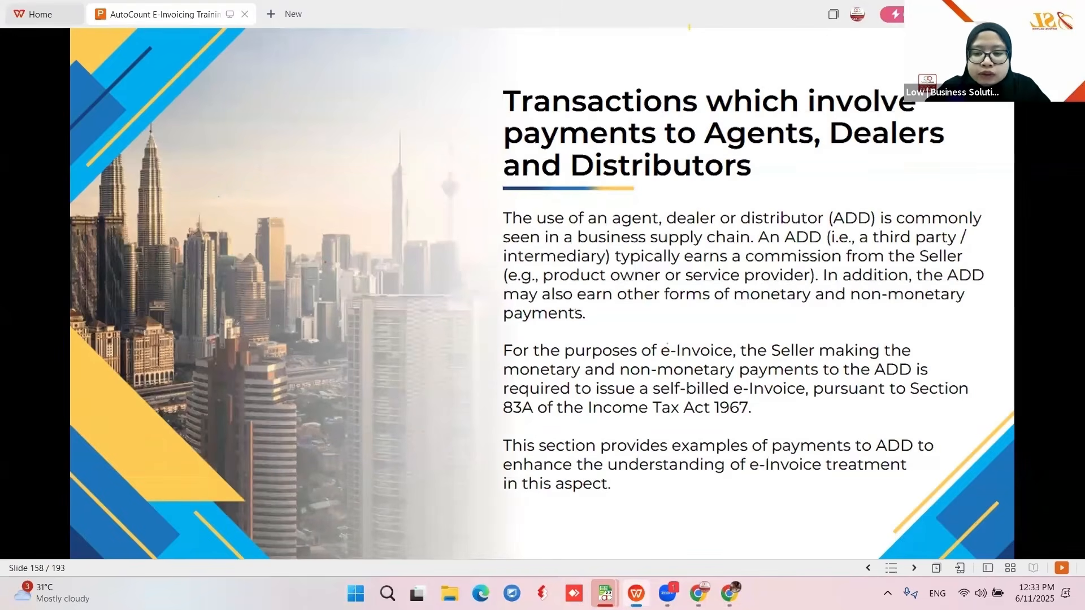
# - Advance through the commission illustration and credit-note slides to the e-commerce transactions slide
pyautogui.press('Right')
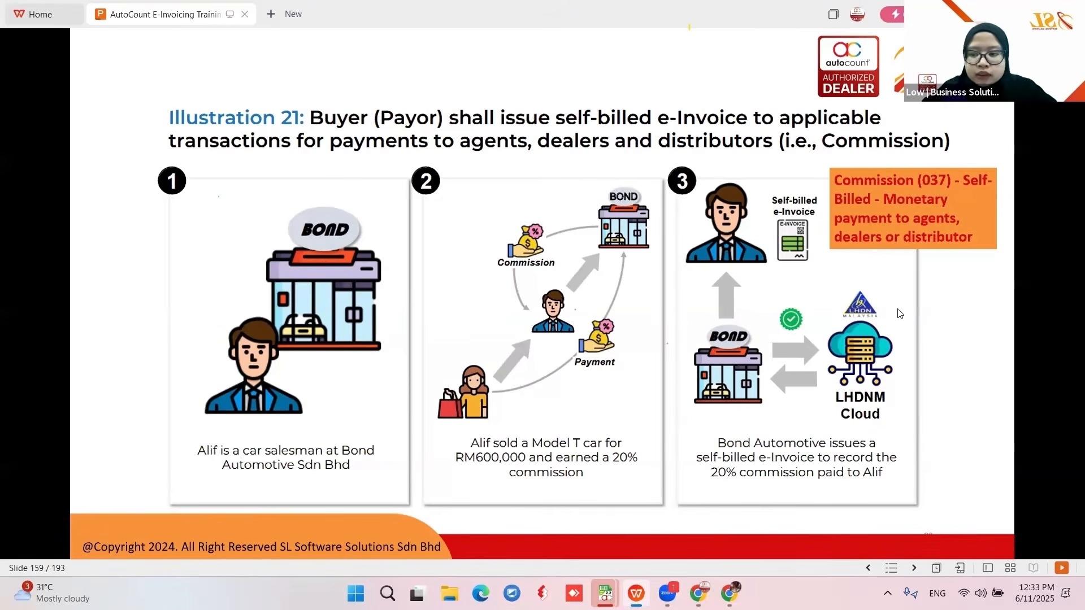
pyautogui.press('Right')
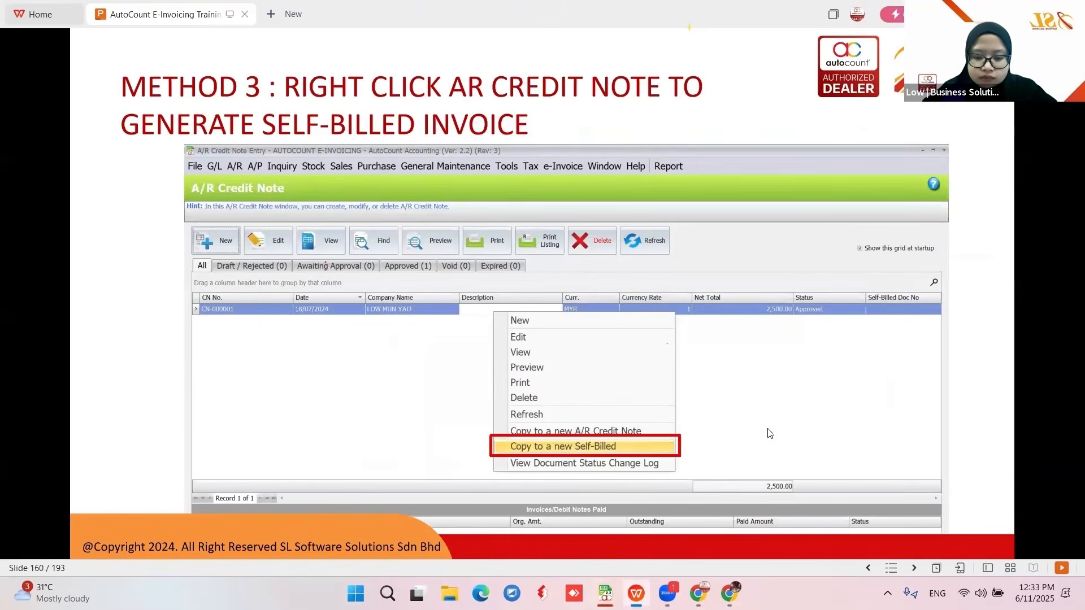
pyautogui.press('Right')
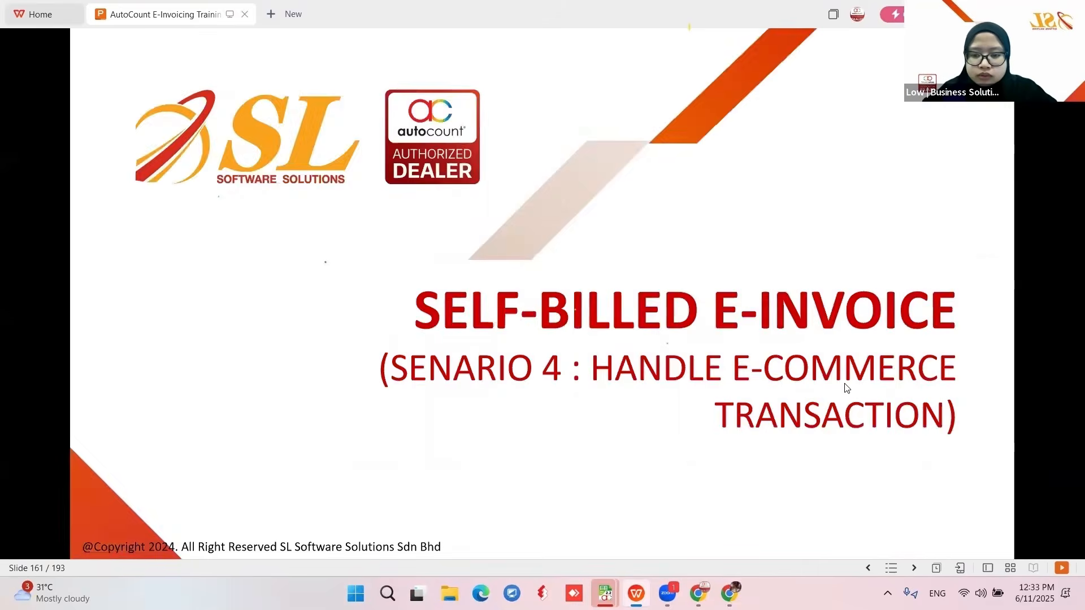
pyautogui.press('Right')
# - Return to AutoCount and start a new Cash Book payment voucher
pyautogui.click(606, 593)
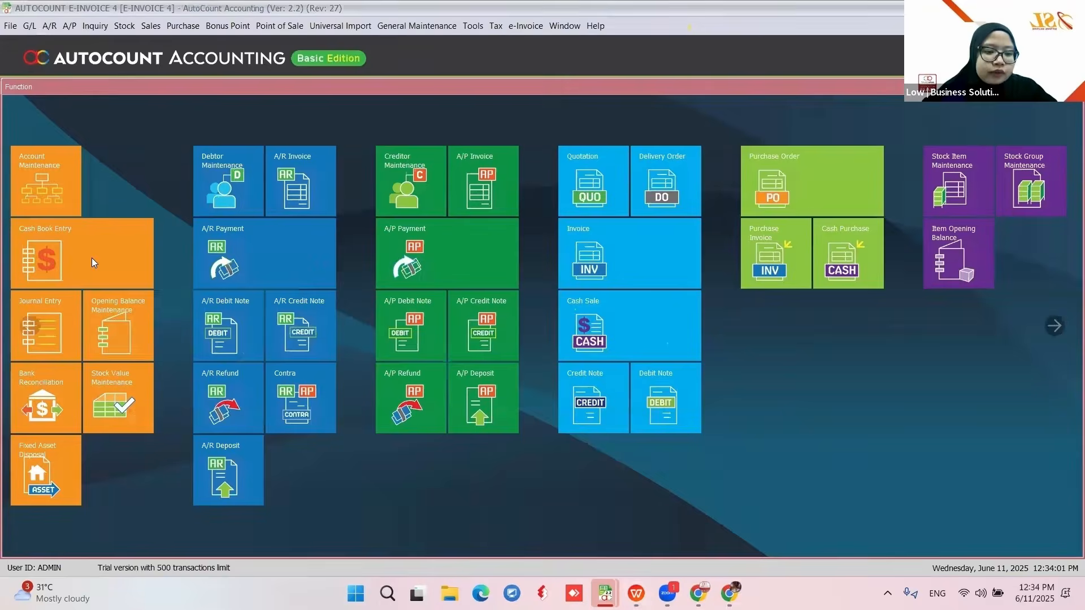
pyautogui.click(92, 258)
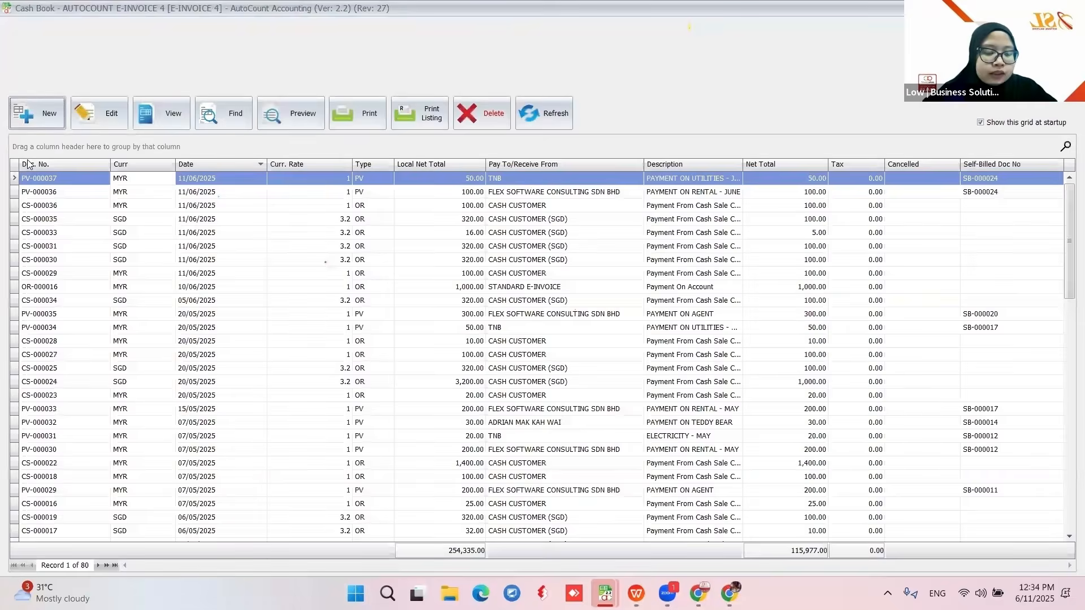
pyautogui.click(35, 113)
pyautogui.click(607, 209)
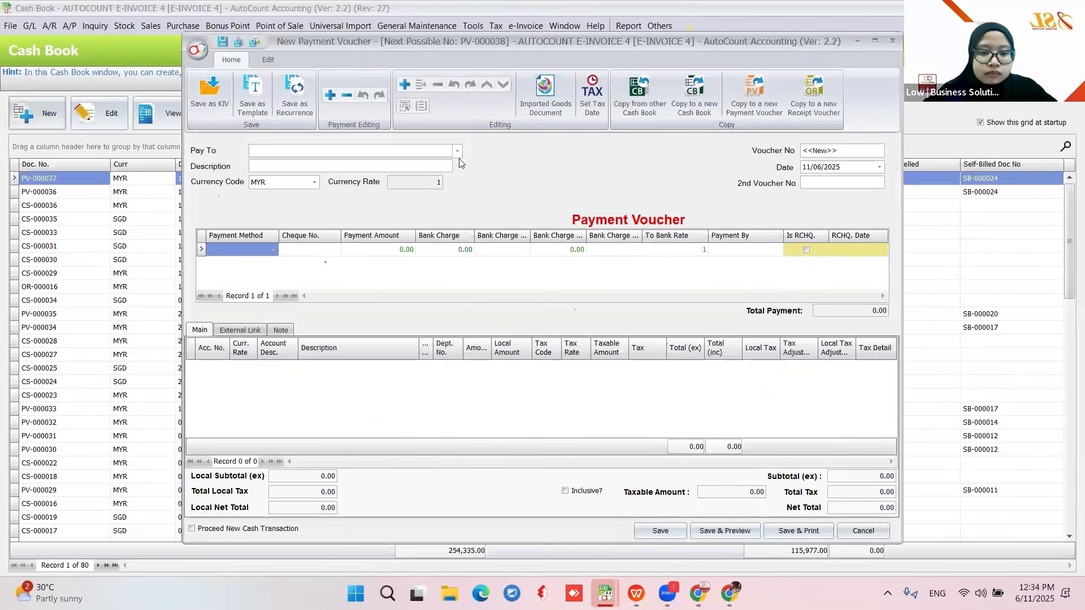
# - Set payee FLEX SOFTWARE CONSULTING SDN BHD, description PAYMENT ON AGENT, payment method BANK
pyautogui.click(457, 151)
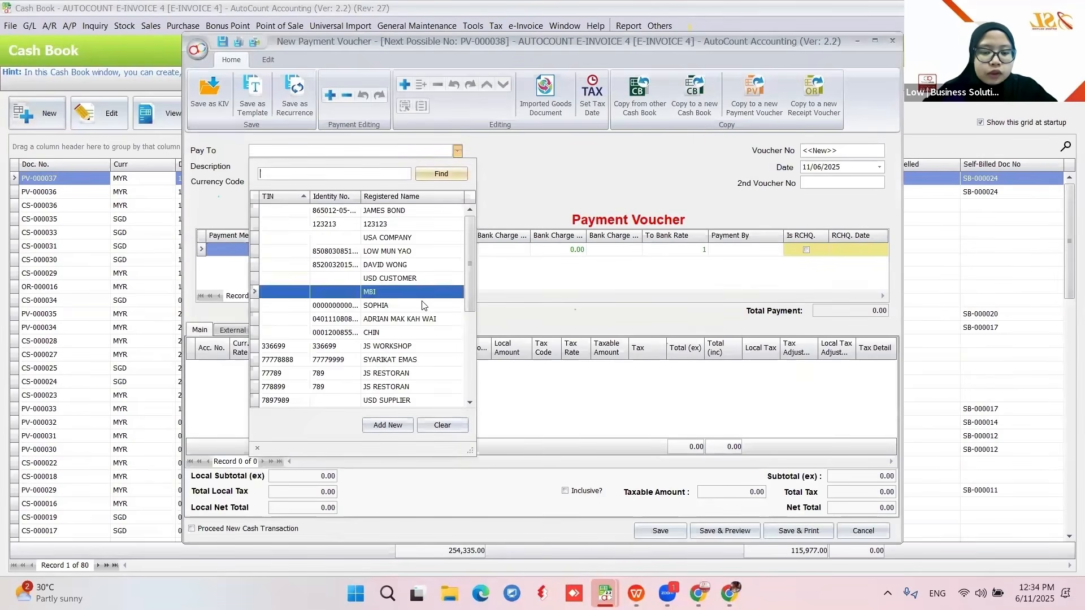
pyautogui.scroll(-5, 381, 278)
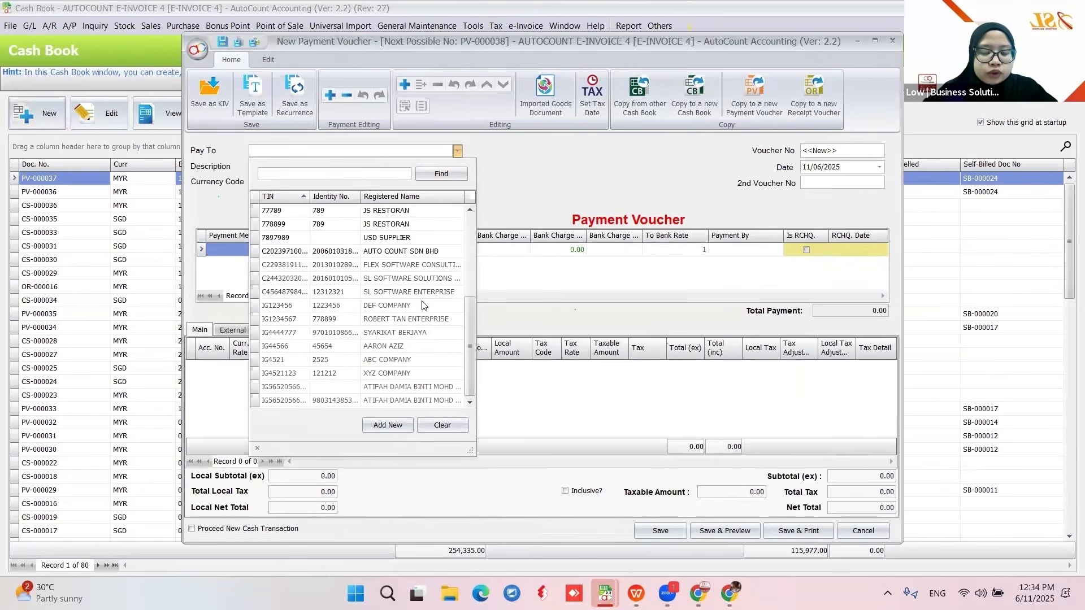
pyautogui.click(384, 264)
pyautogui.click(273, 166)
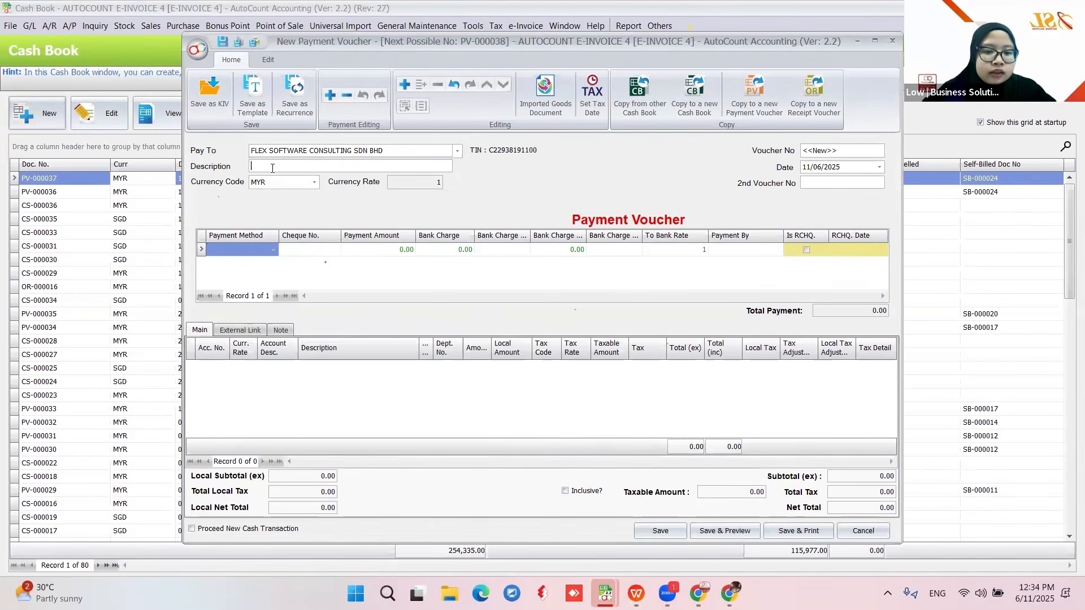
pyautogui.write('PAYMENT ON AGENT')
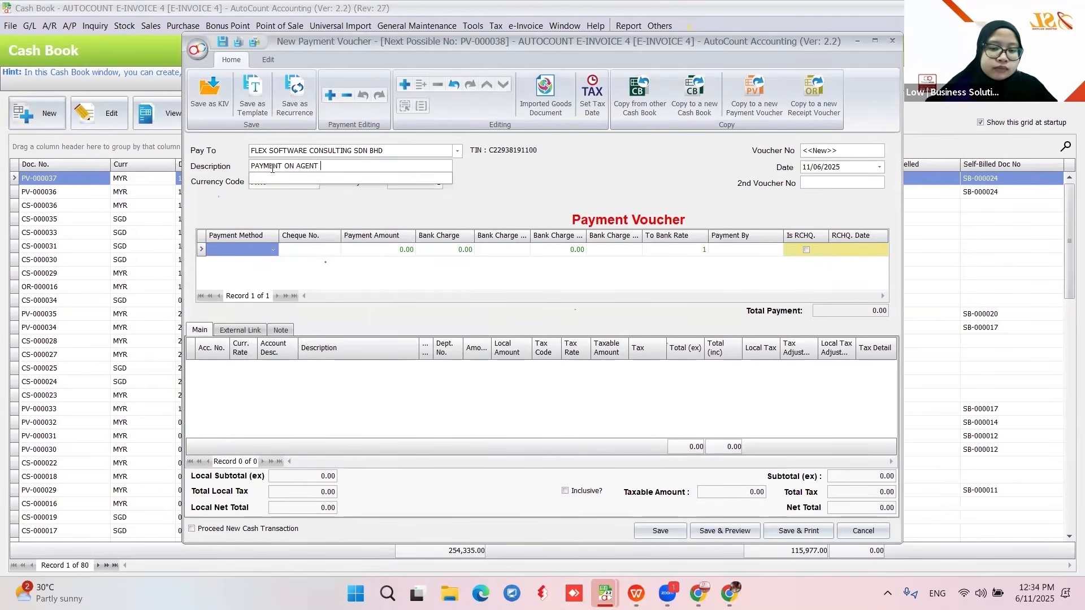
pyautogui.click(390, 194)
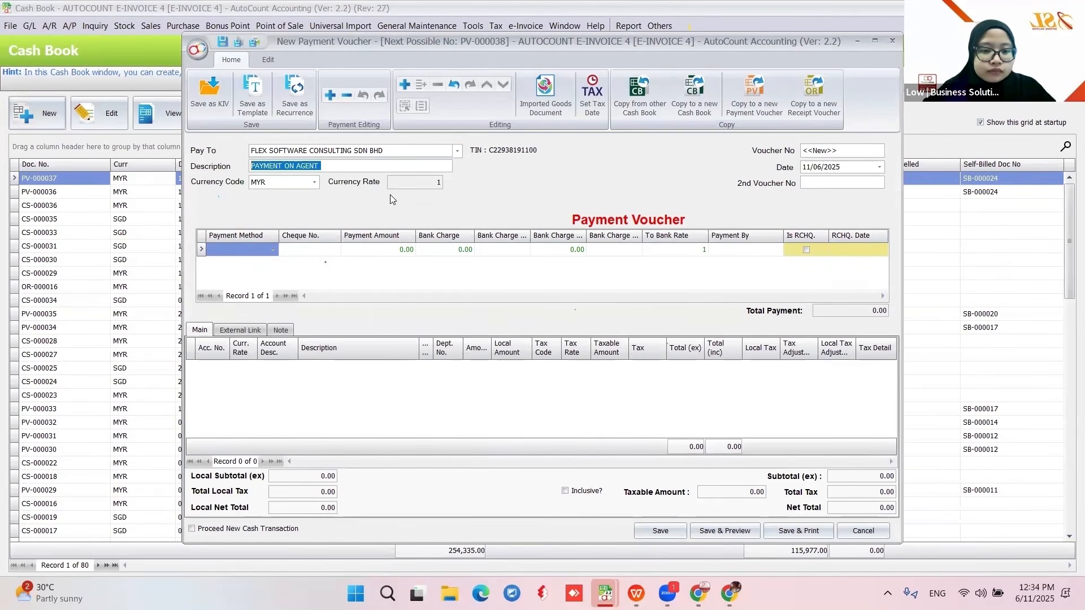
pyautogui.click(263, 249)
pyautogui.click(270, 306)
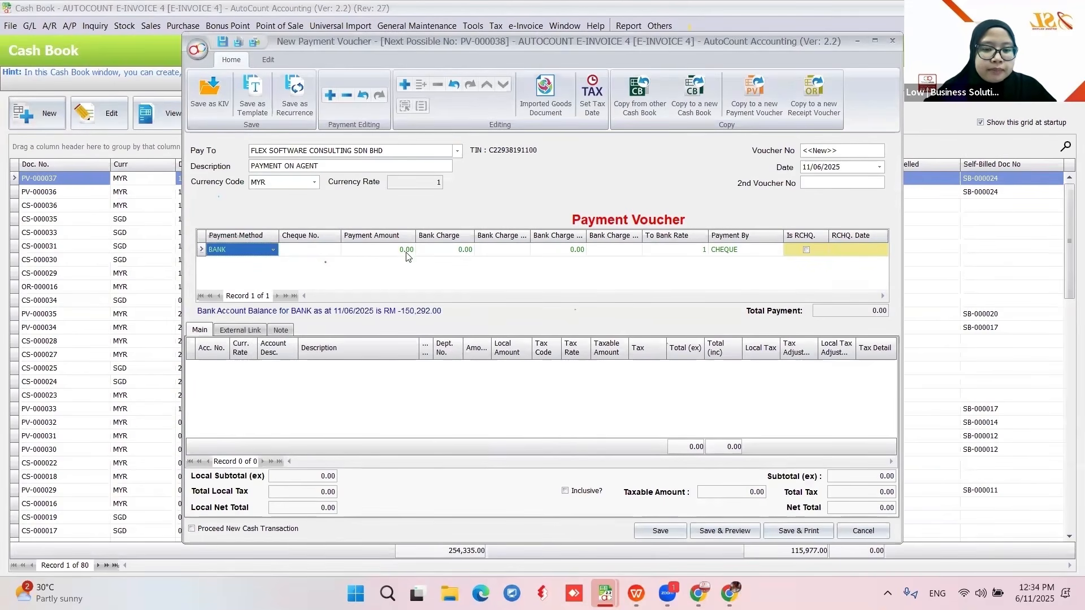
# - Add a COMMISSION & ALLOWANCES (913-0000) line for 40.00 and save voucher PV-000038
pyautogui.rightClick(274, 378)
pyautogui.click(295, 384)
pyautogui.click(213, 367)
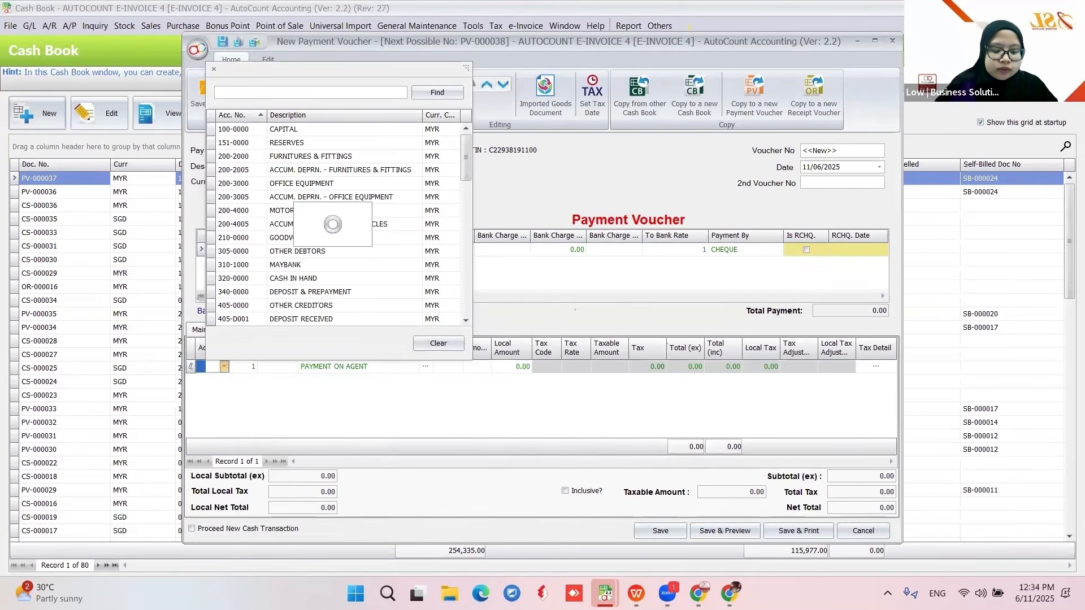
pyautogui.write('COMIS')
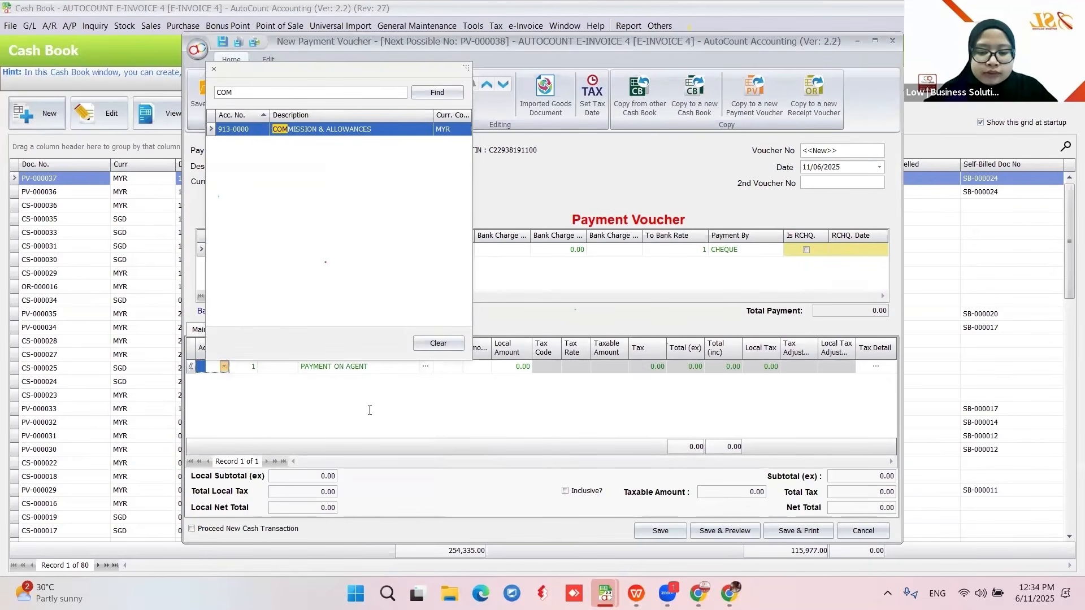
pyautogui.press('Return')
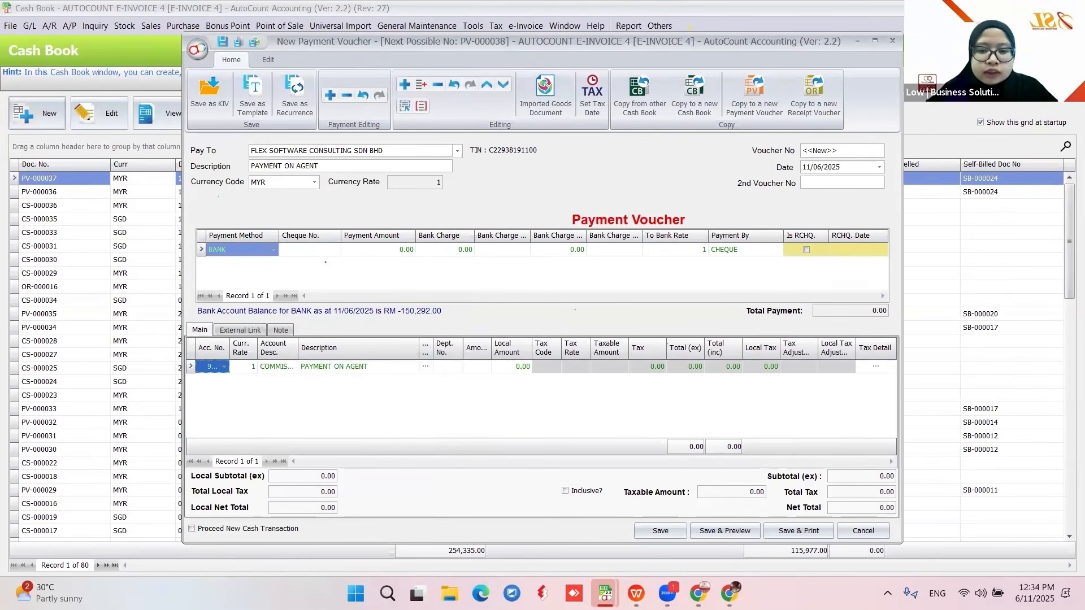
pyautogui.click(477, 367)
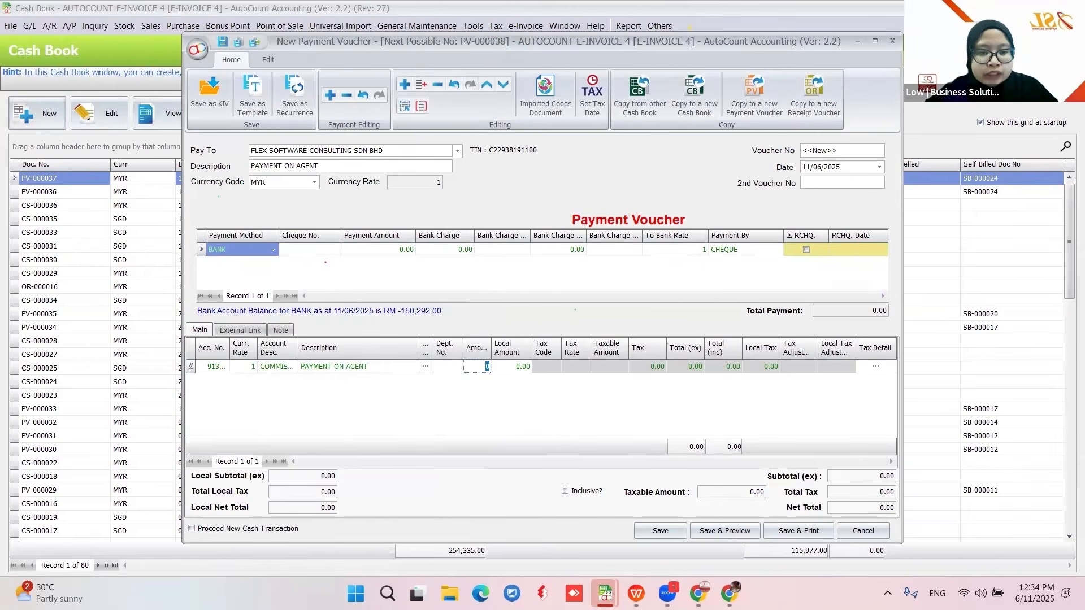
pyautogui.write('40')
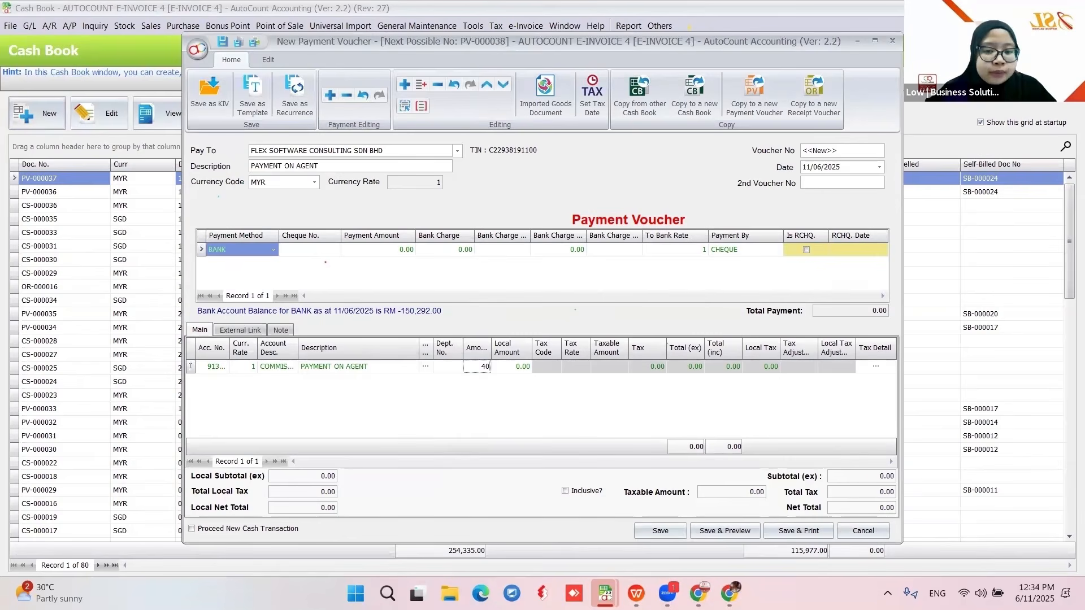
pyautogui.press('Return')
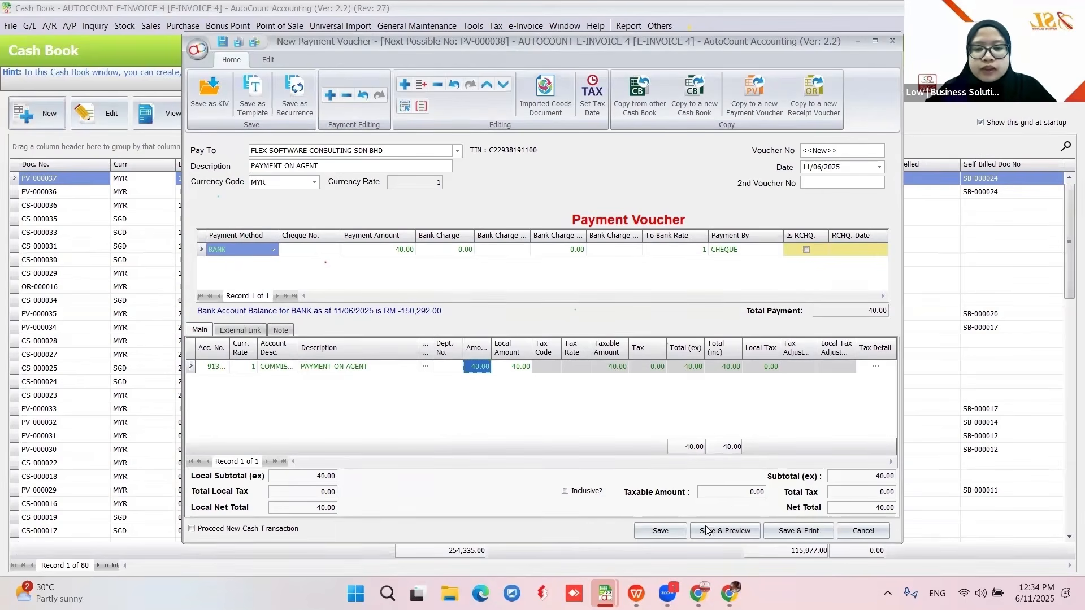
pyautogui.press('F3')
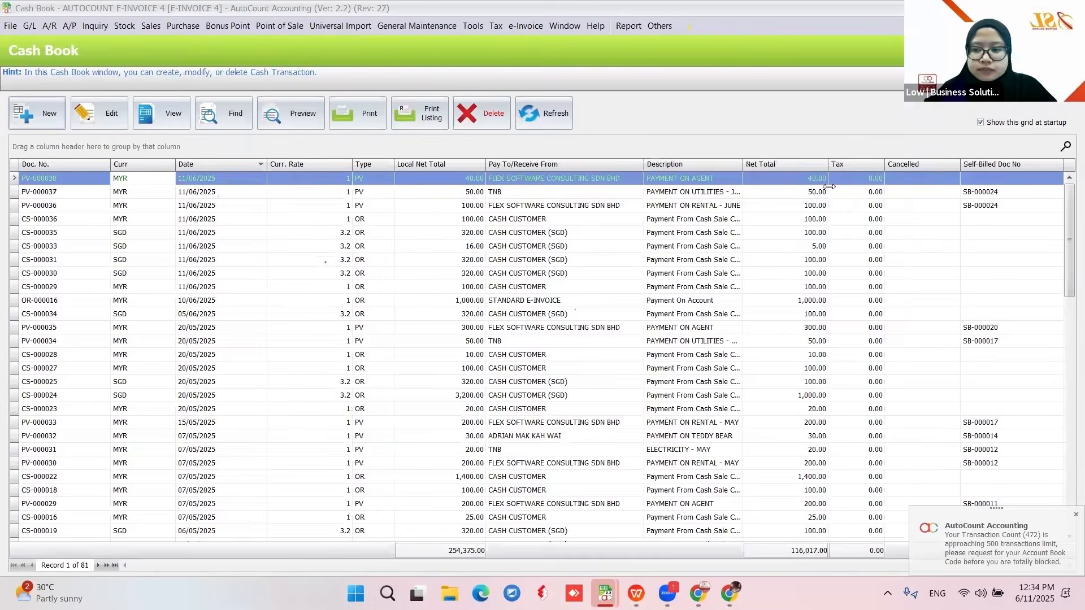
# - Copy PV-000038 into a self-billed invoice, set classification 037, approve it, and return to the slides
pyautogui.rightClick(551, 179)
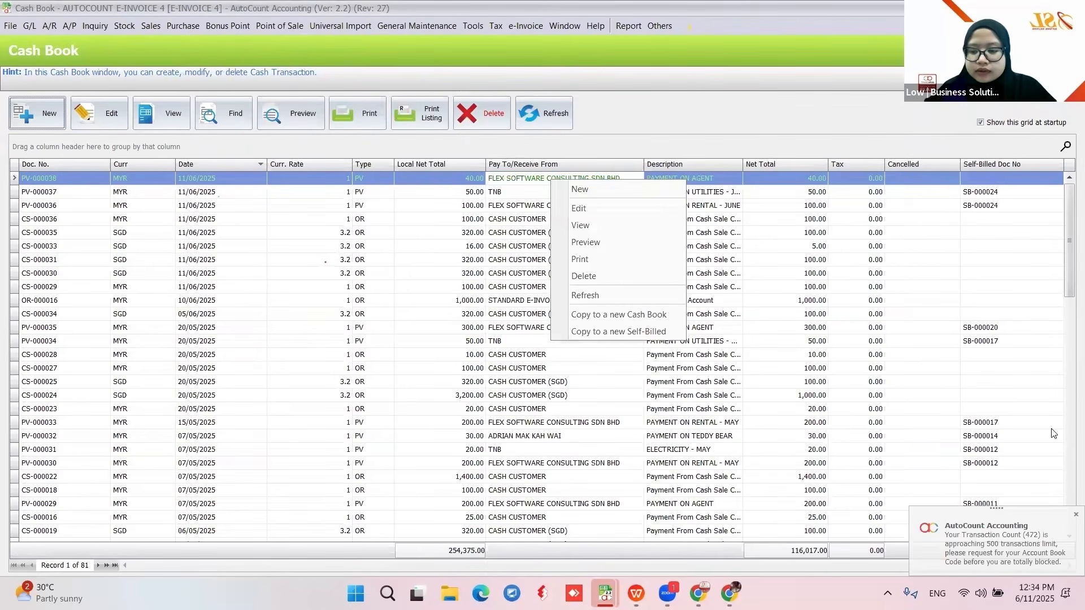
pyautogui.click(618, 332)
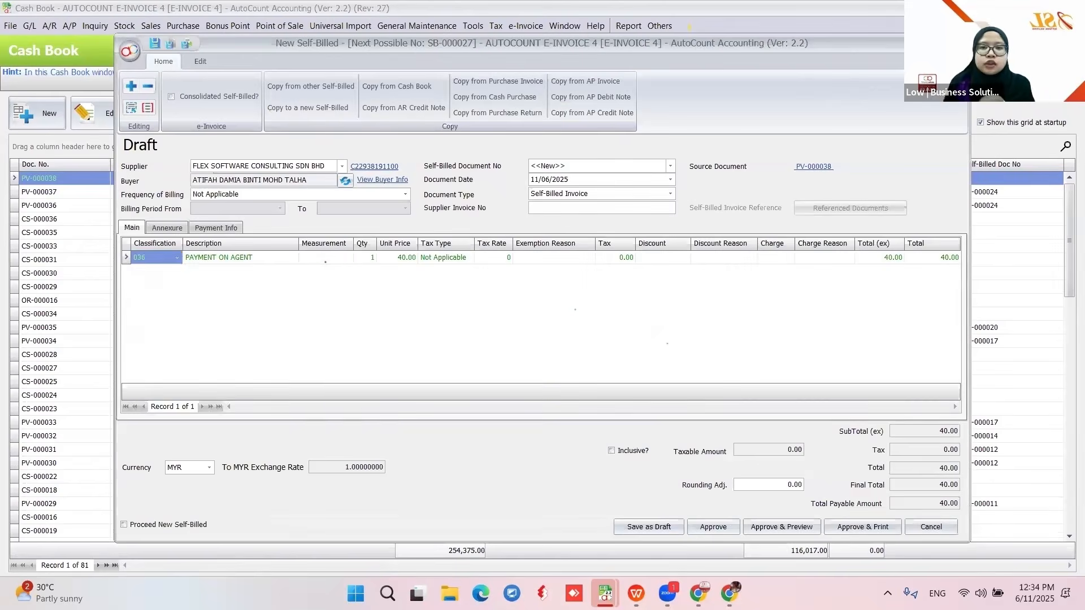
pyautogui.click(177, 258)
pyautogui.click(214, 371)
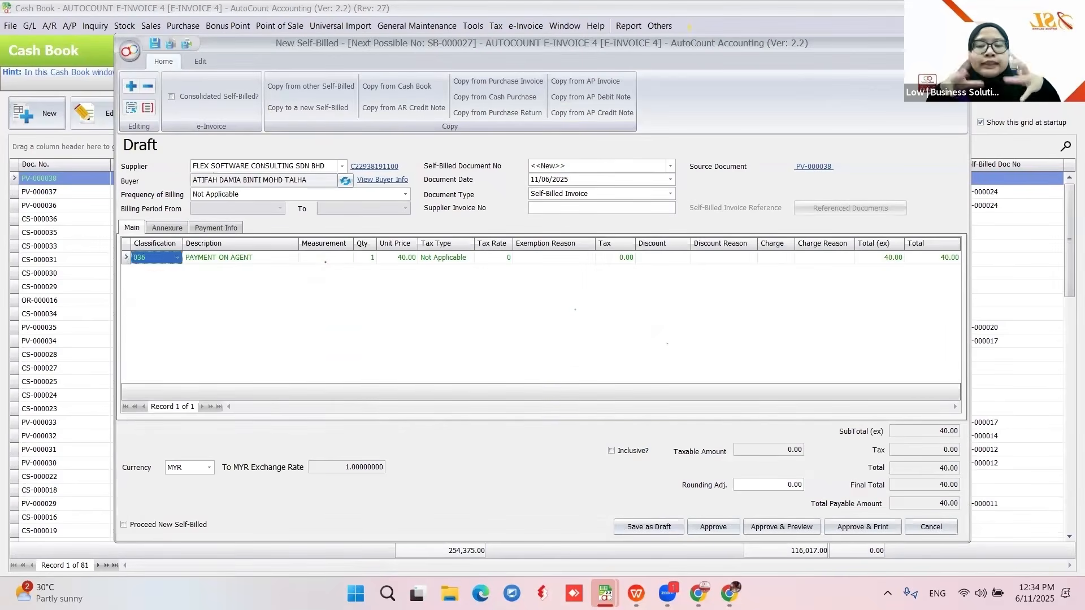
pyautogui.click(177, 257)
pyautogui.click(260, 384)
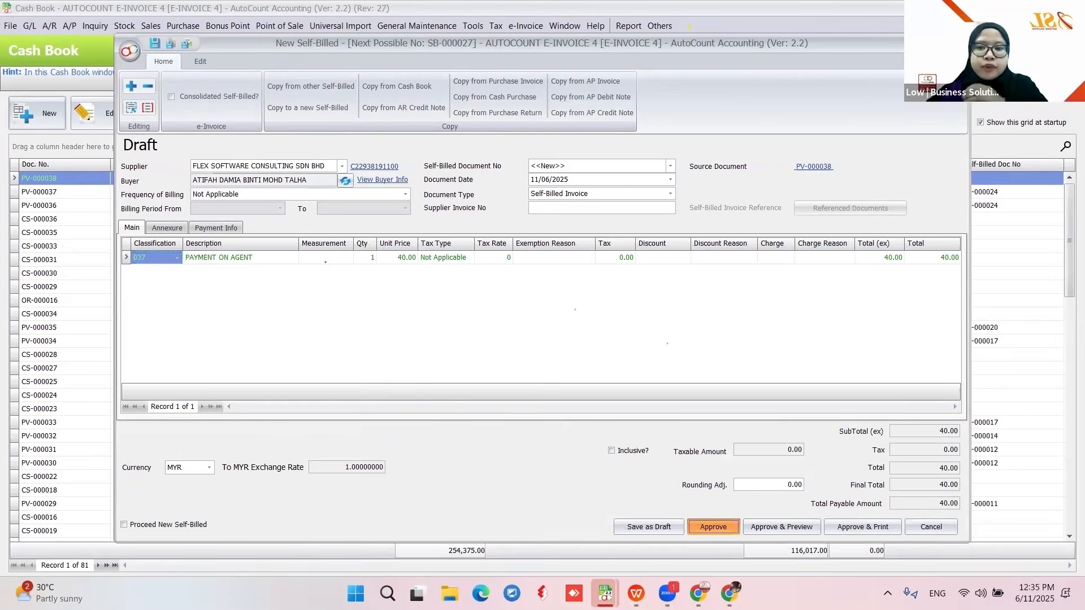
pyautogui.click(713, 527)
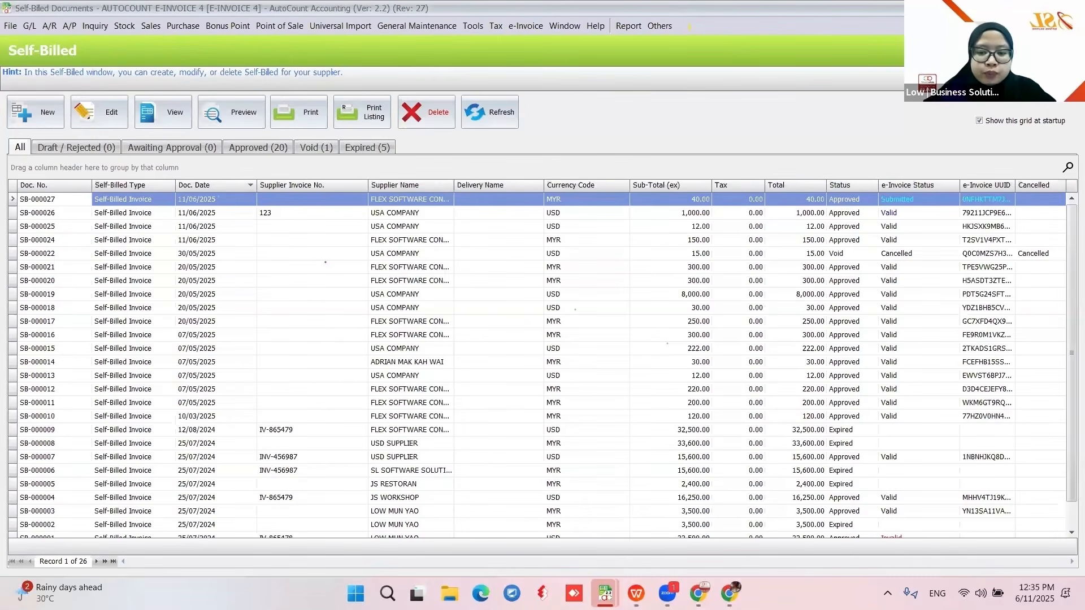
pyautogui.click(636, 594)
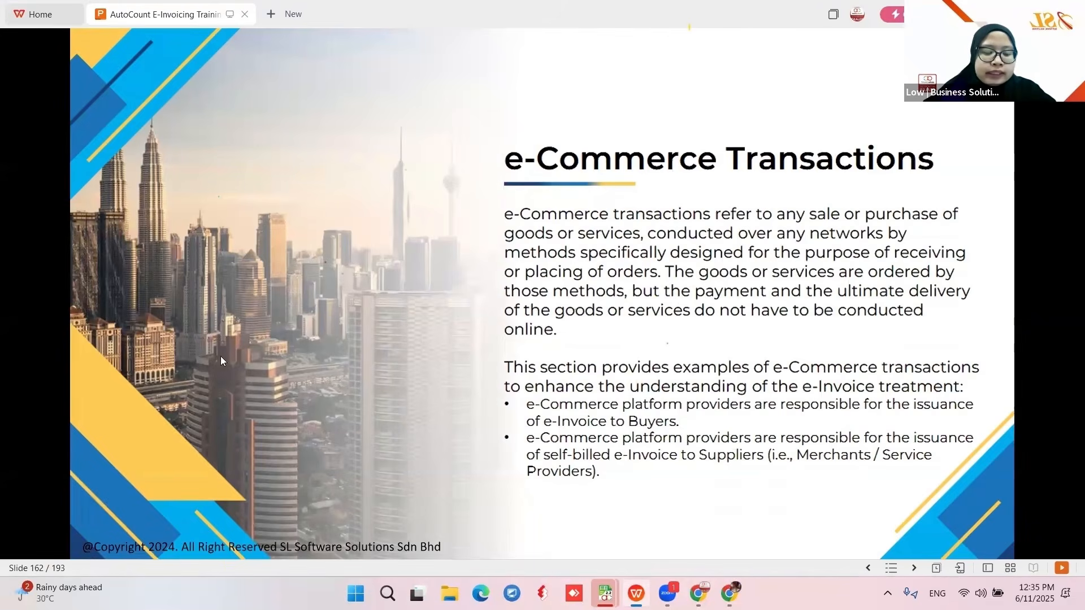
# - Advance past Illustration 24 to slide 164, then close the Self-Billed and Cash Book windows
pyautogui.click(261, 395)
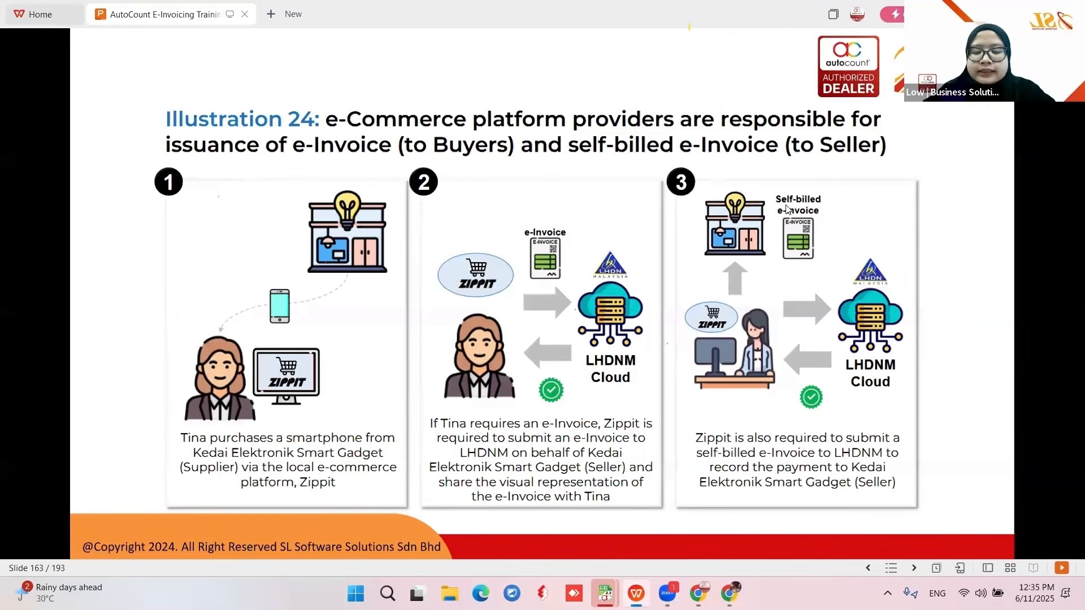
pyautogui.click(851, 275)
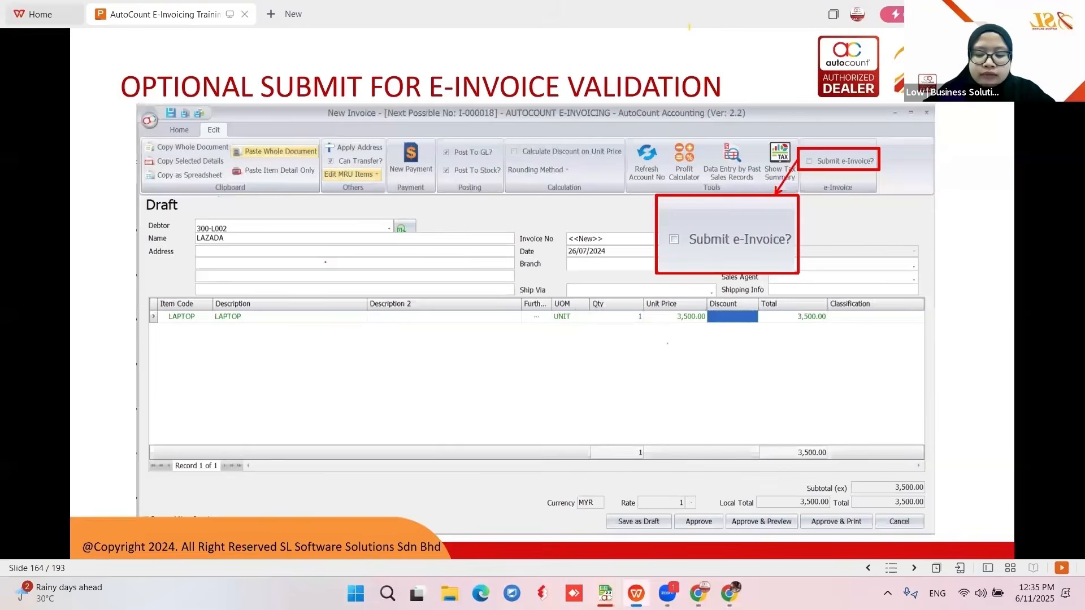
pyautogui.click(605, 593)
pyautogui.click(972, 473)
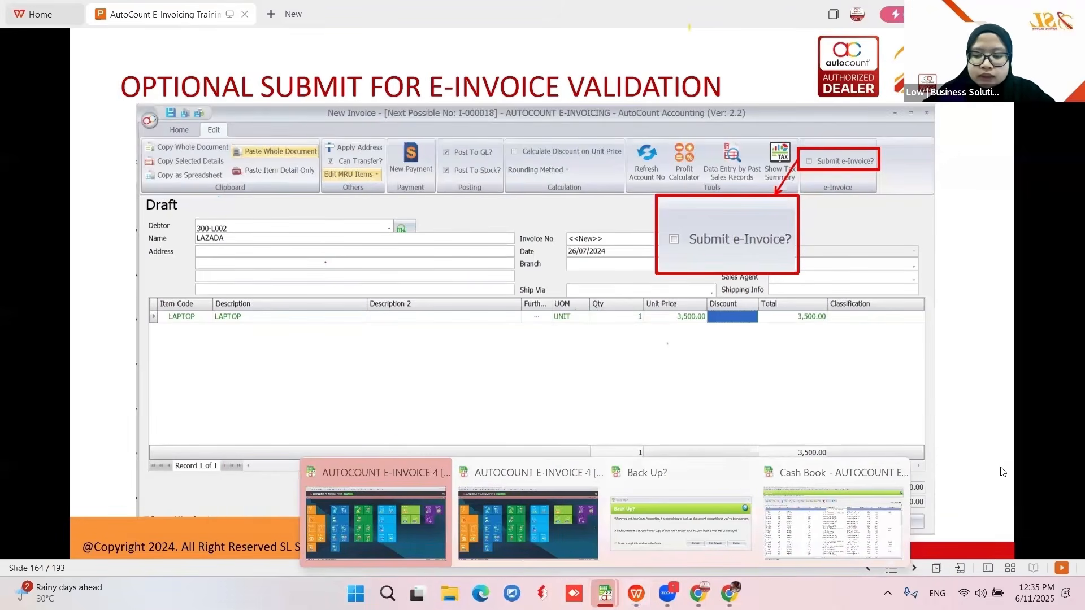
pyautogui.click(895, 473)
# - Tick Do Not Submit e-Invoice on debtor LAZADA (300-L001), save, and open the Sales invoice list
pyautogui.click(593, 511)
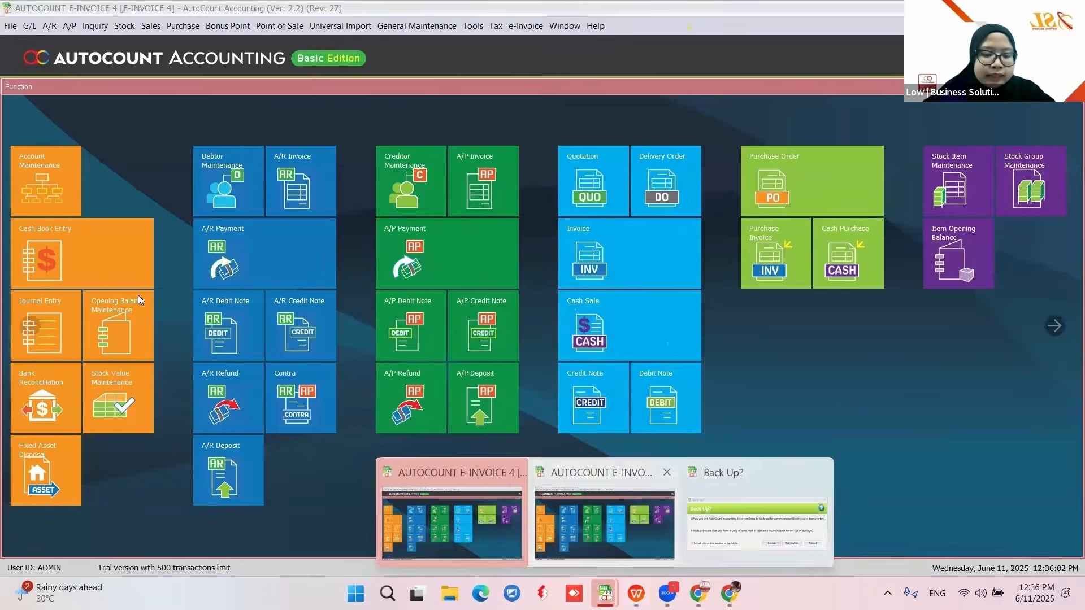
pyautogui.click(67, 27)
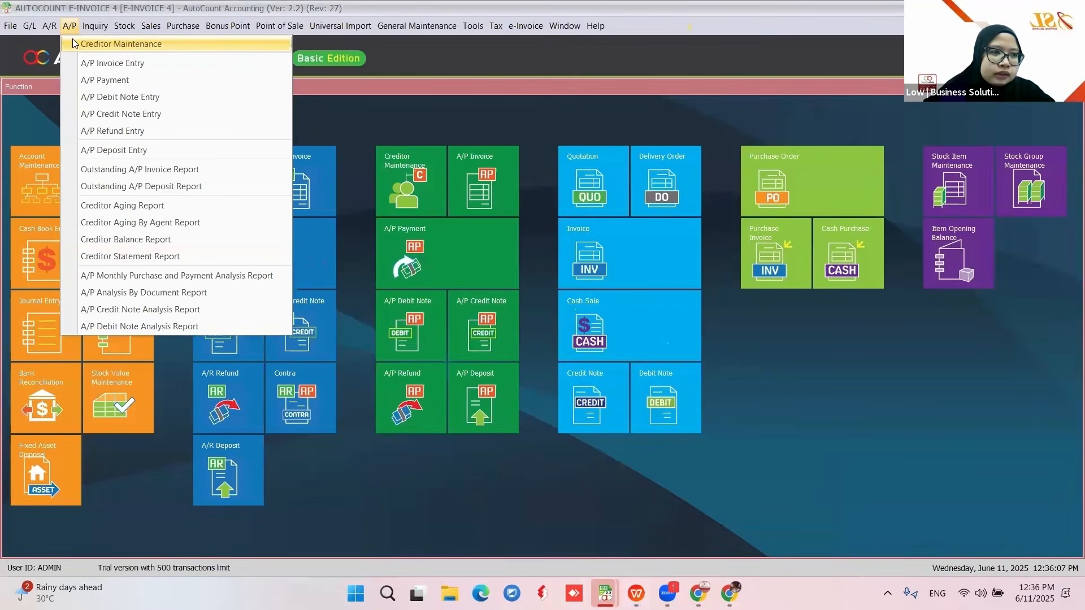
pyautogui.click(50, 26)
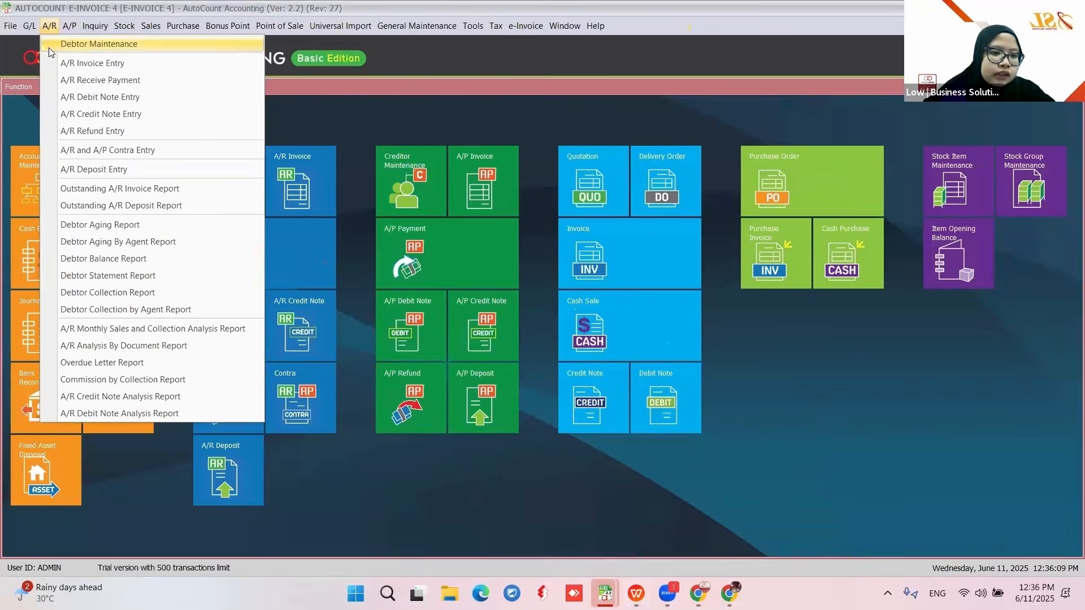
pyautogui.click(49, 51)
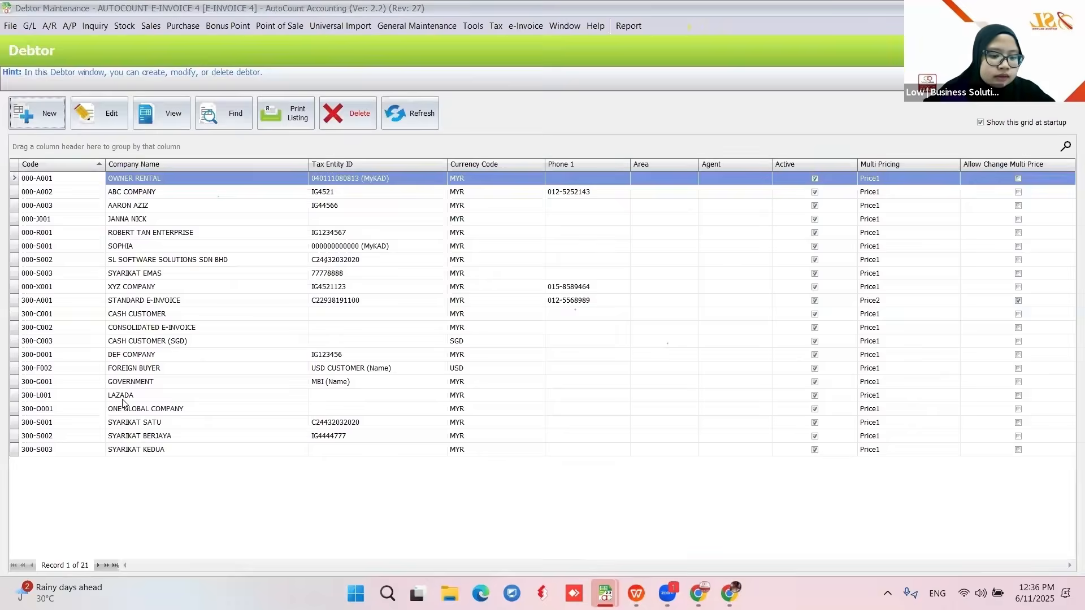
pyautogui.click(121, 396)
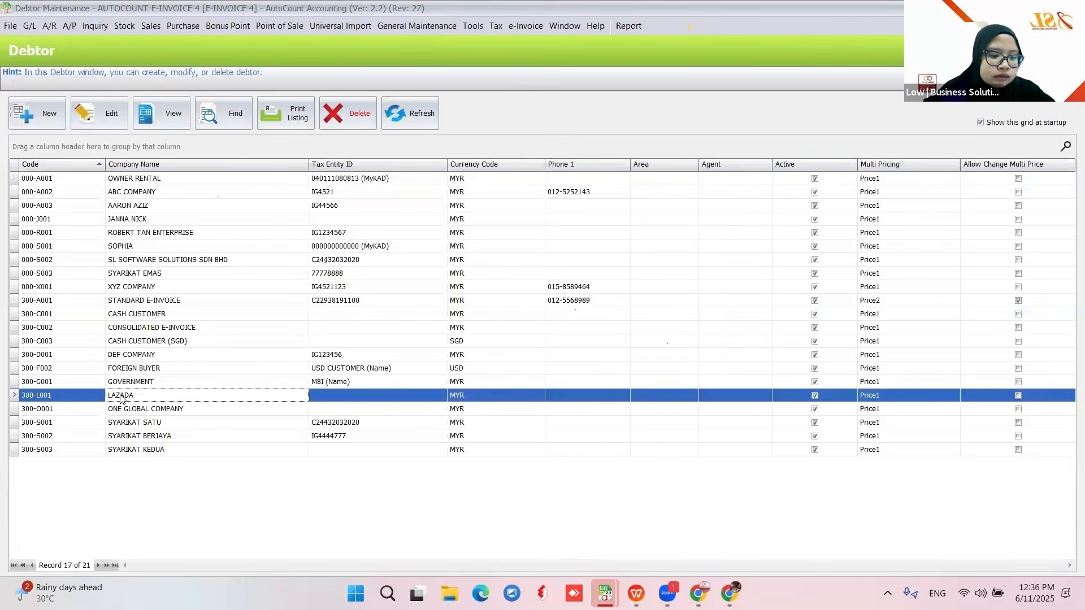
pyautogui.click(96, 116)
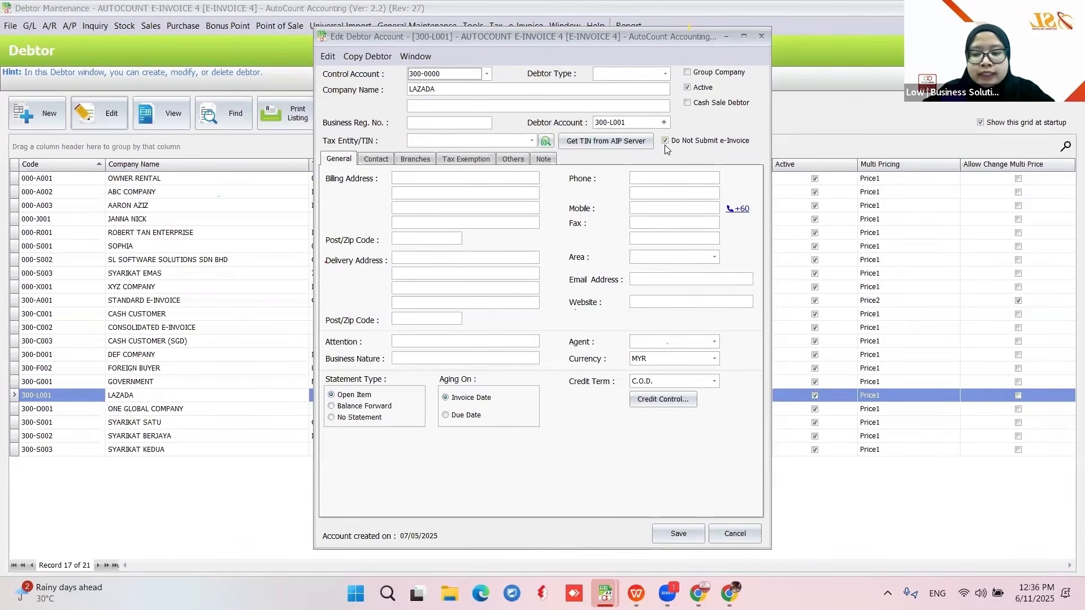
pyautogui.click(678, 534)
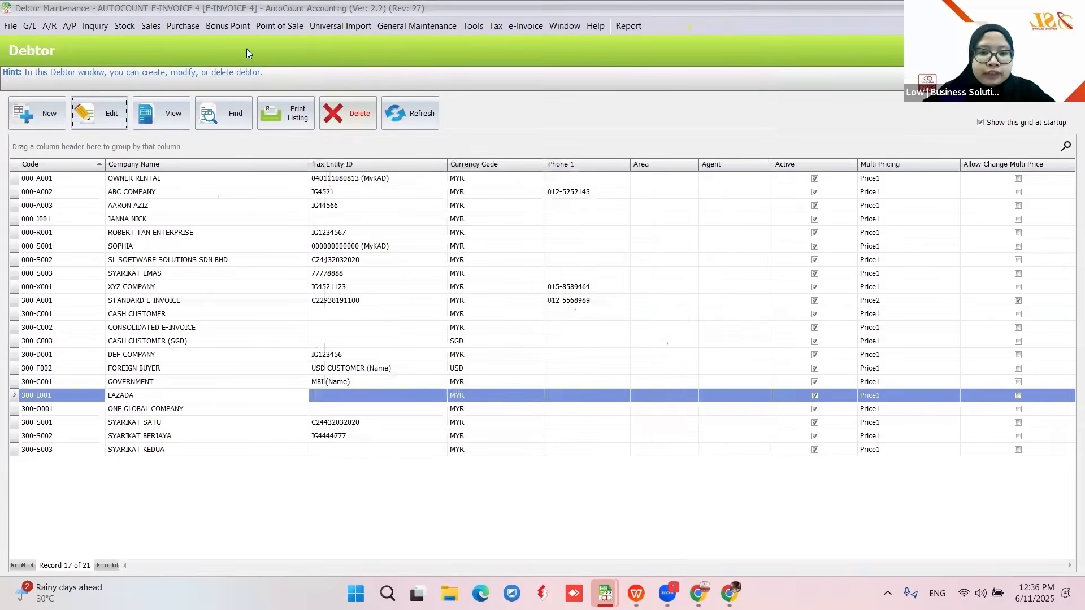
pyautogui.click(151, 26)
pyautogui.click(161, 95)
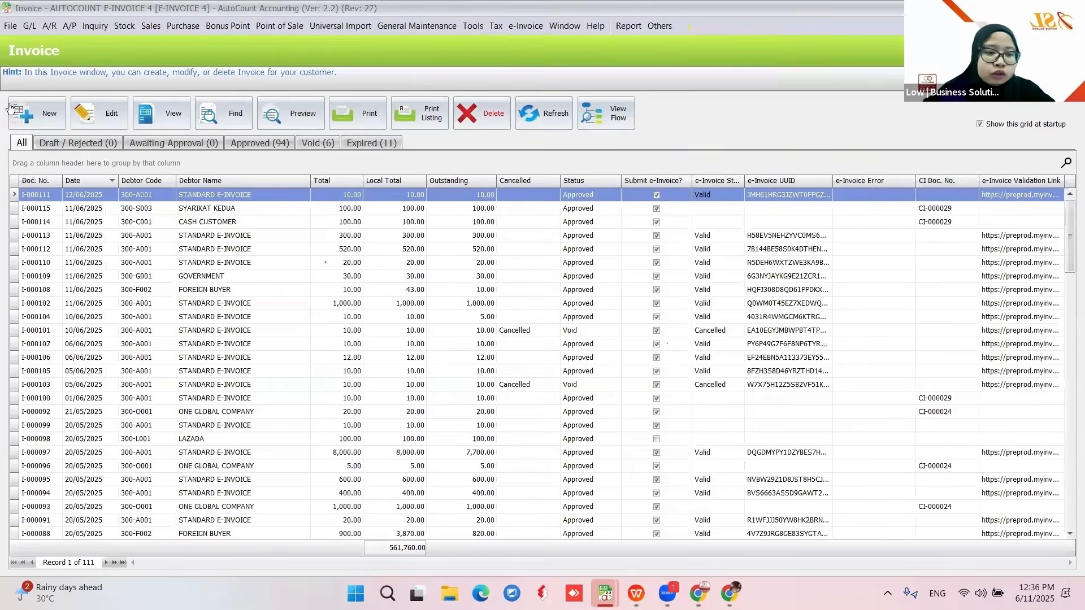
# - Create an invoice to LAZADA 300-L001 for one IPHONE at 100.00, approve it, and return to the slides
pyautogui.click(9, 107)
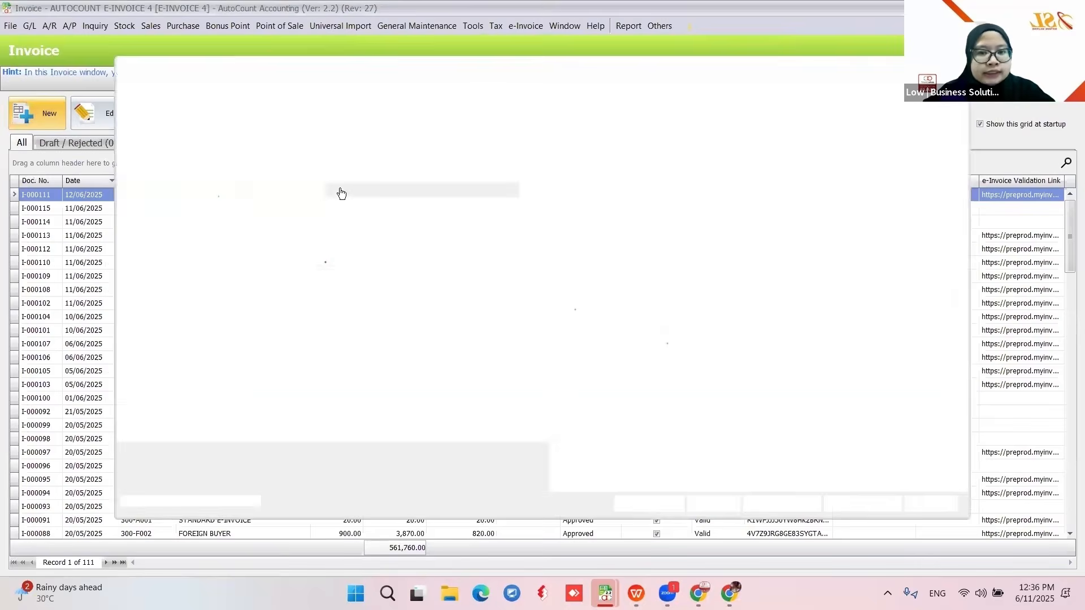
pyautogui.click(292, 193)
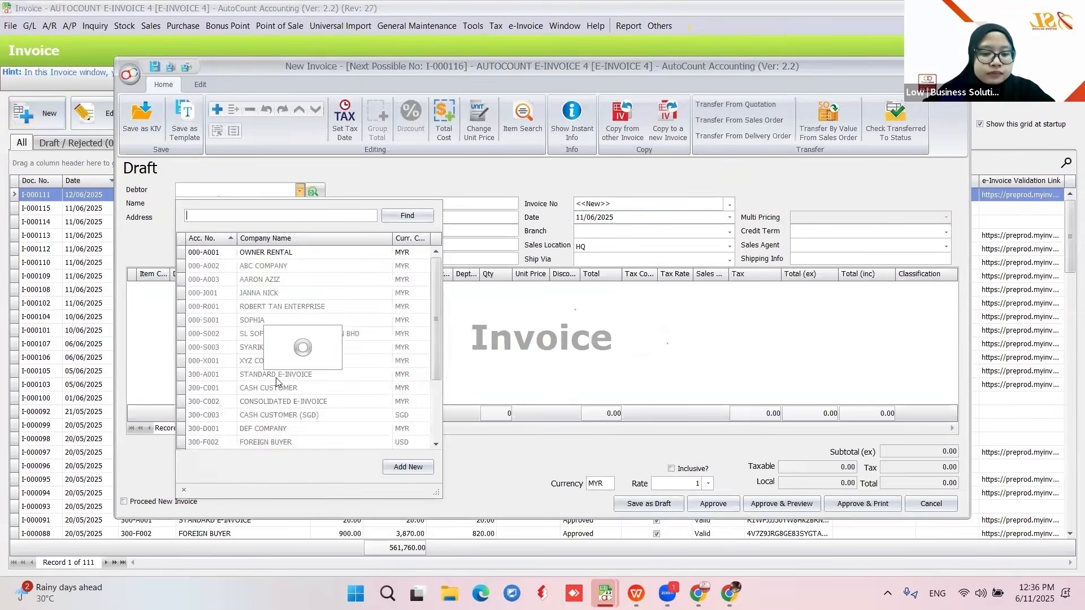
pyautogui.click(257, 401)
pyautogui.rightClick(261, 346)
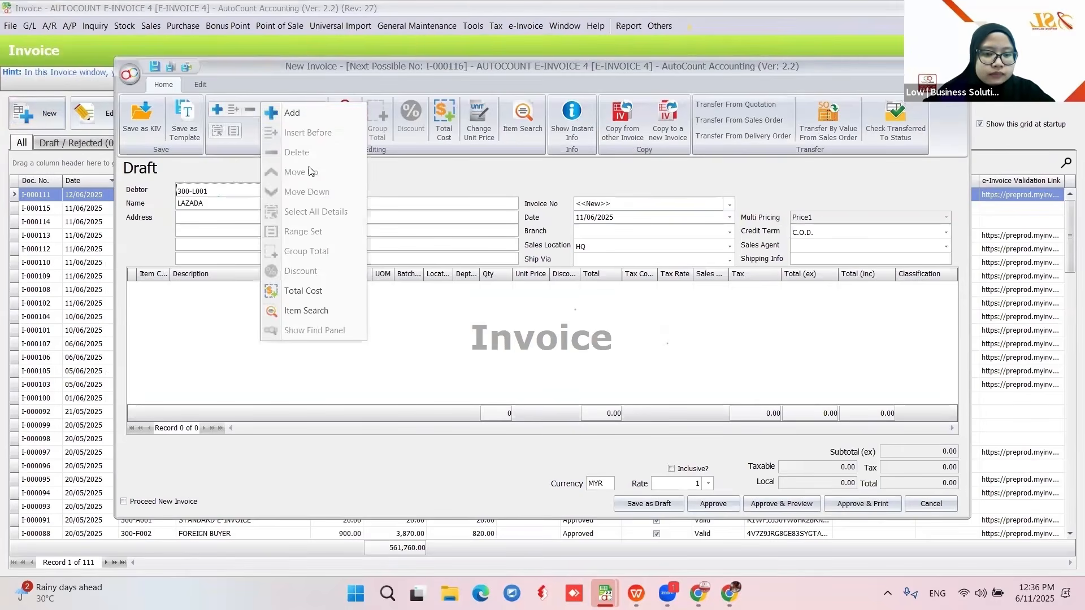
pyautogui.click(294, 112)
pyautogui.click(164, 288)
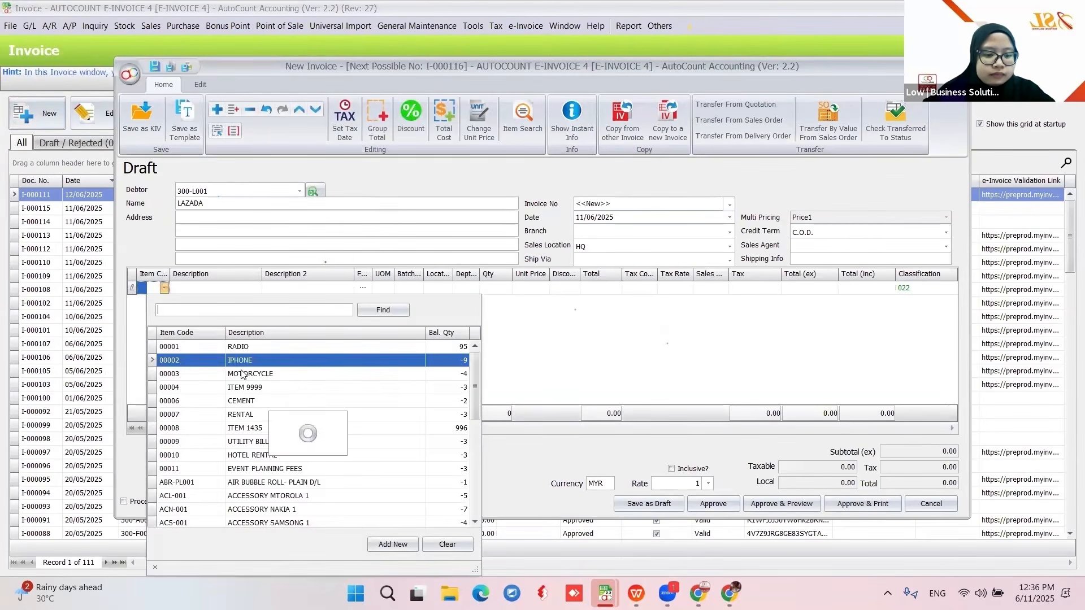
pyautogui.click(254, 362)
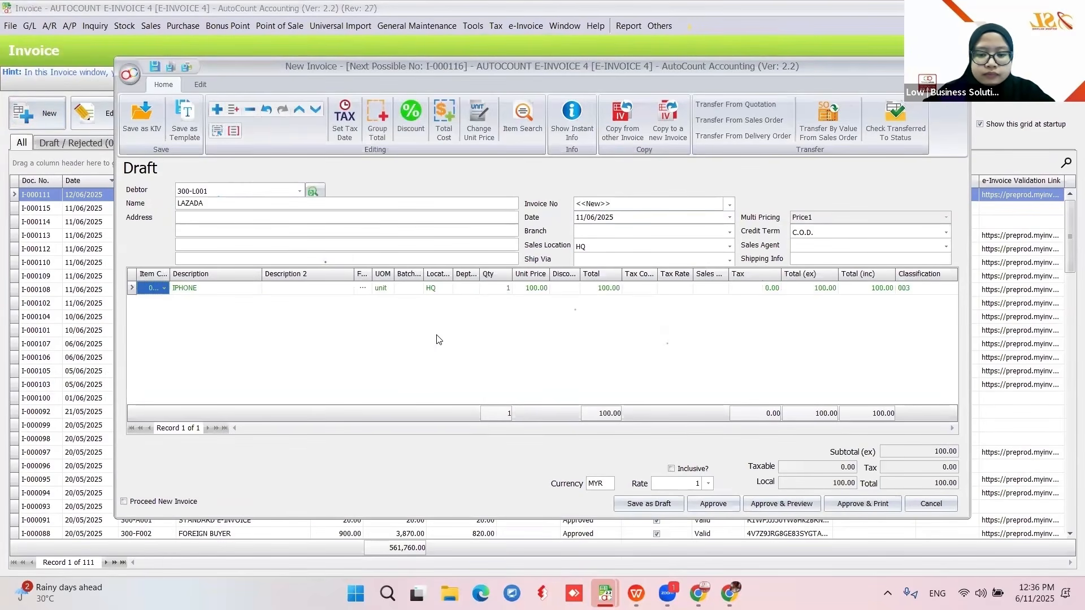
pyautogui.click(713, 504)
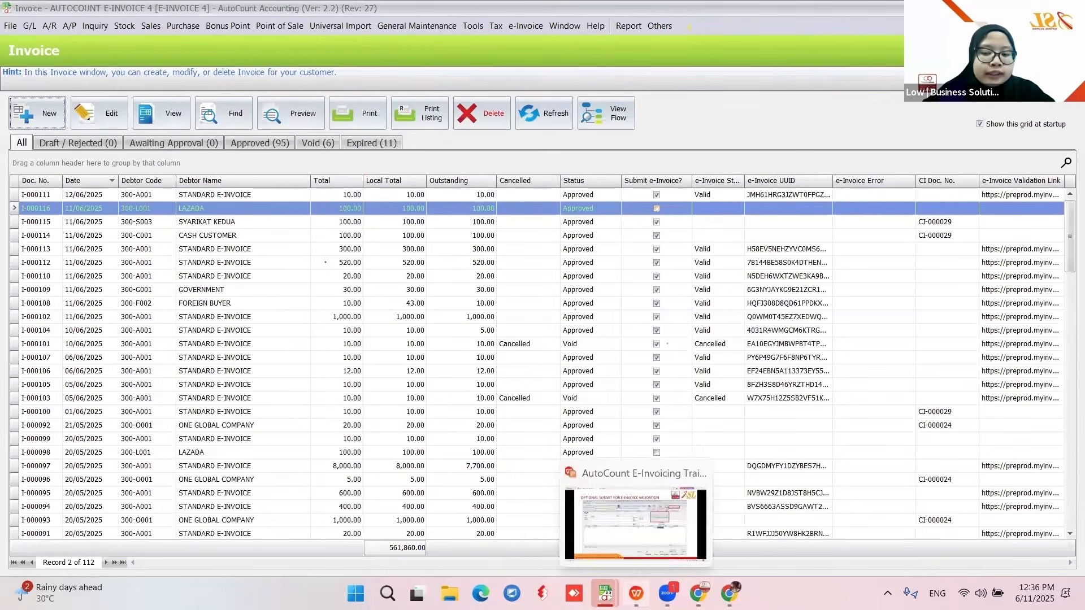
pyautogui.click(636, 593)
# - Advance to the interim relaxation period slide, then reopen AutoCount's Invoice list
pyautogui.click(947, 371)
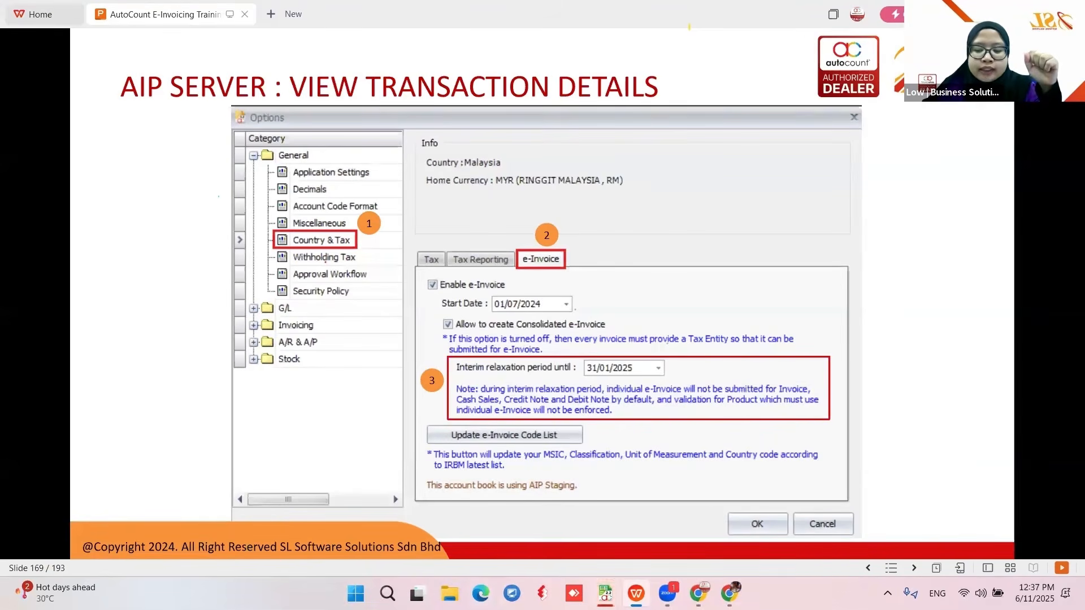
pyautogui.moveTo(618, 587)
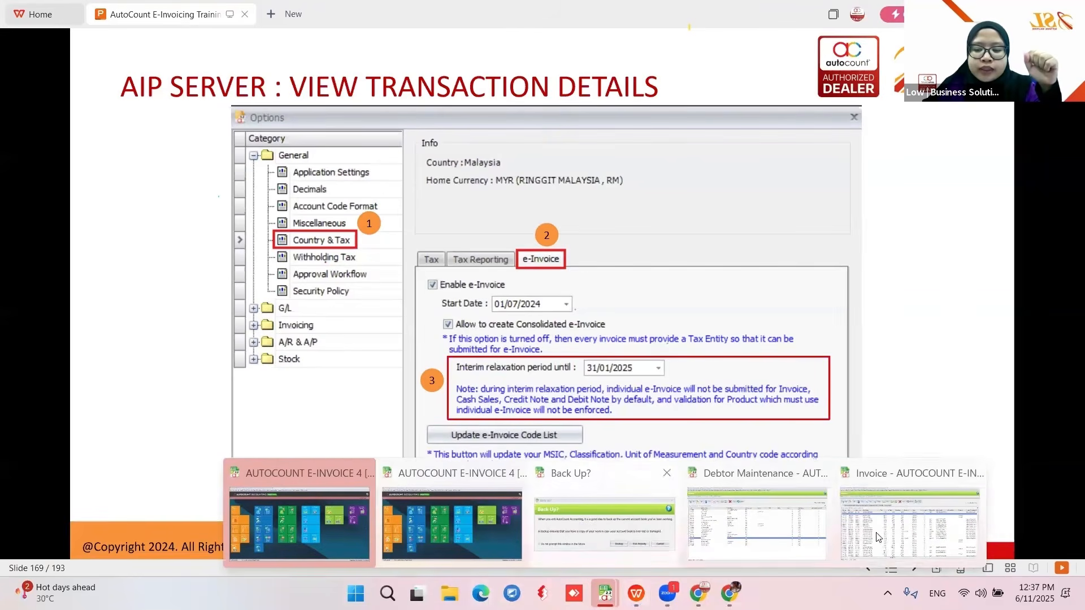
pyautogui.click(629, 502)
pyautogui.click(628, 265)
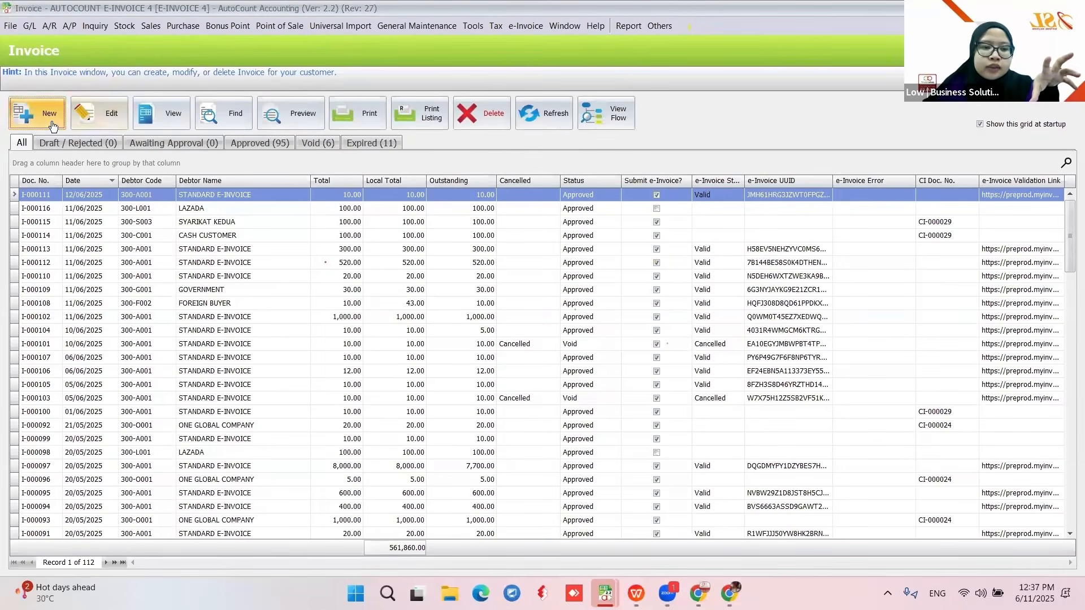
# - Start a blank new invoice, check its e-Invoice options, then close it unsaved
pyautogui.click(35, 113)
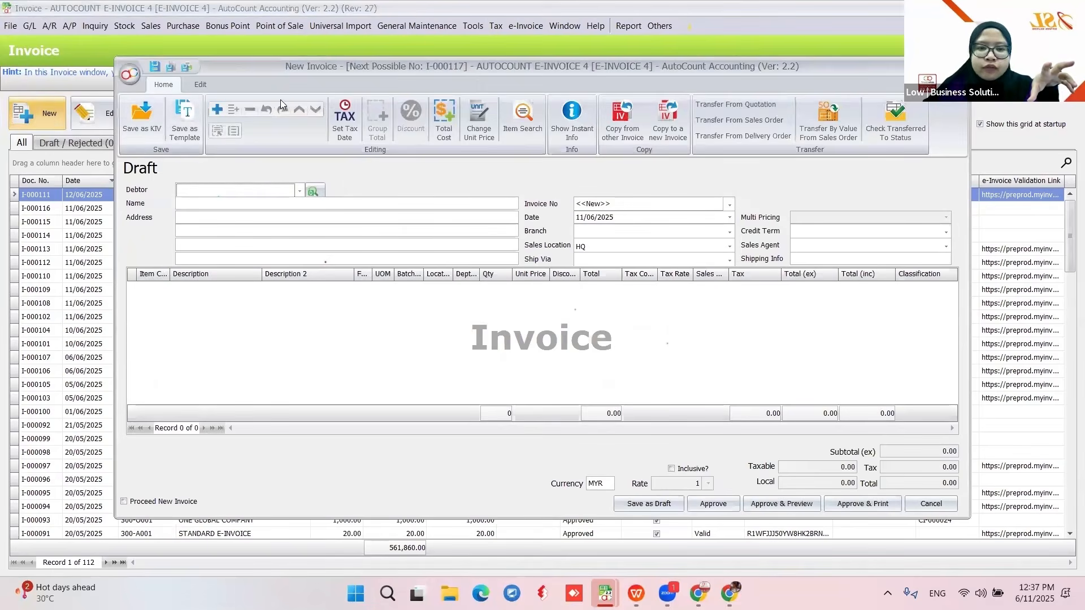
pyautogui.click(201, 85)
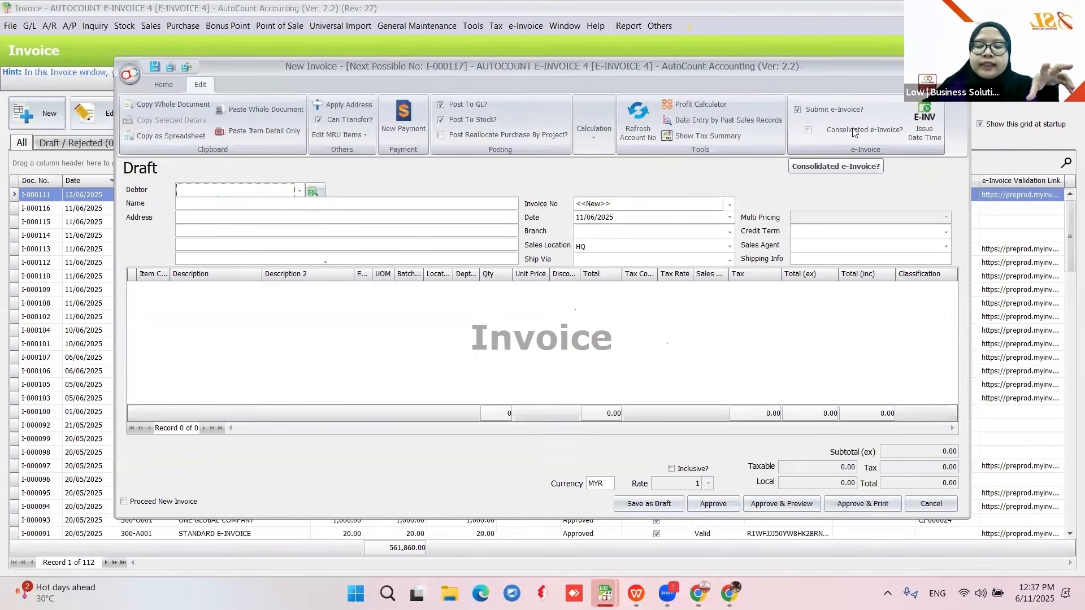
pyautogui.click(958, 65)
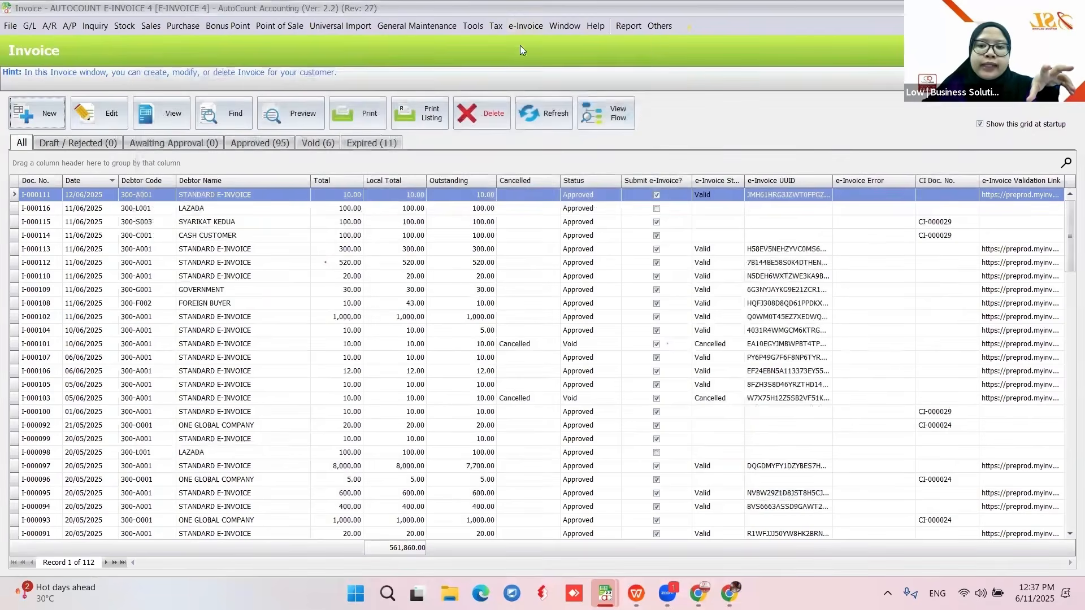
# - In e-Invoice Setting, allow the interim relaxation period until 01/01/2026 and save
pyautogui.click(521, 47)
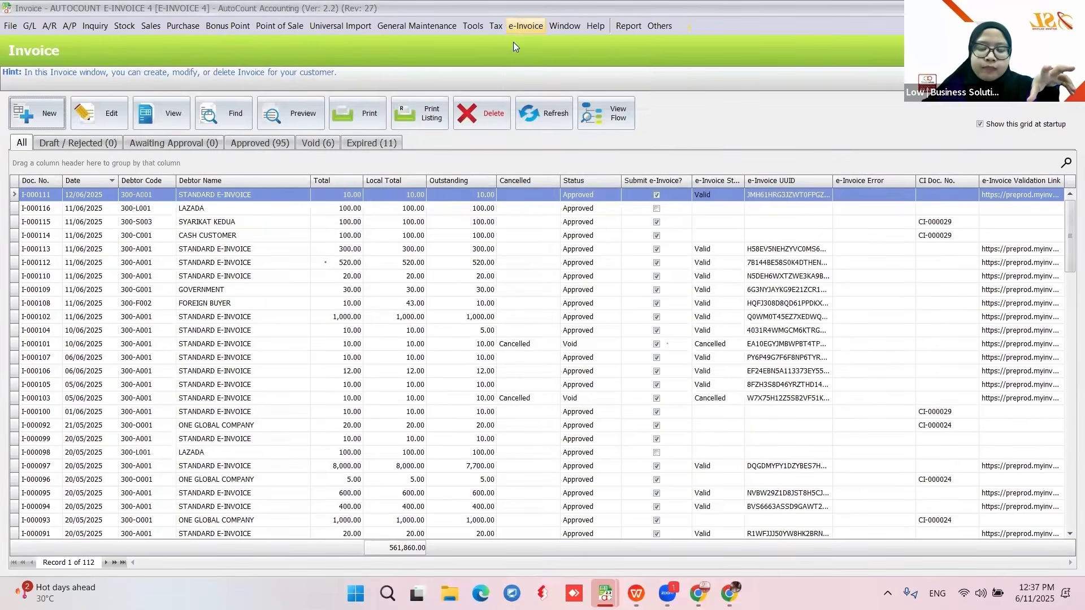
pyautogui.click(405, 256)
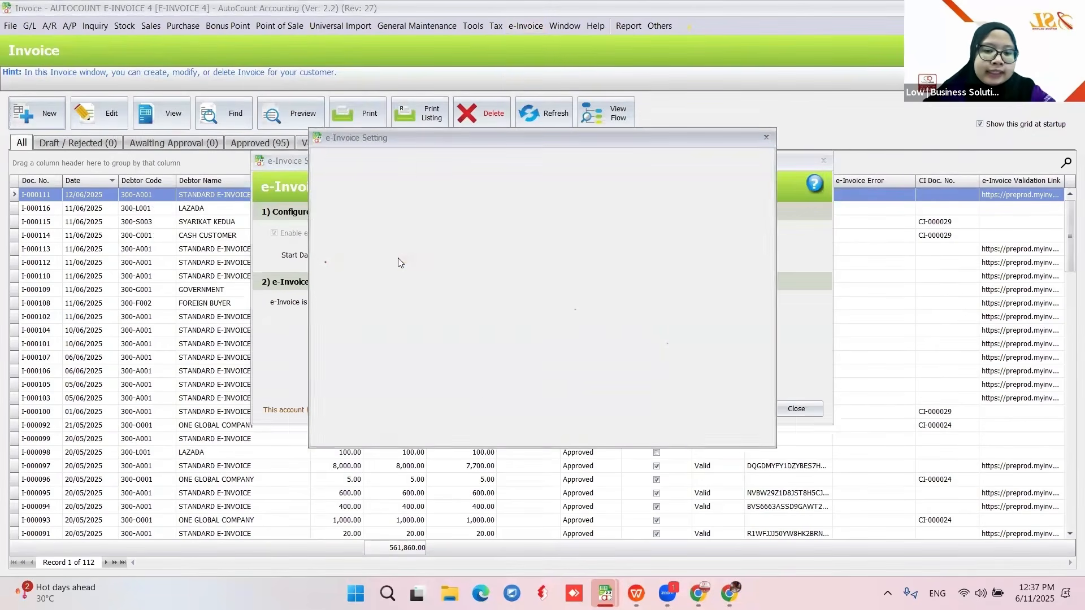
pyautogui.click(337, 198)
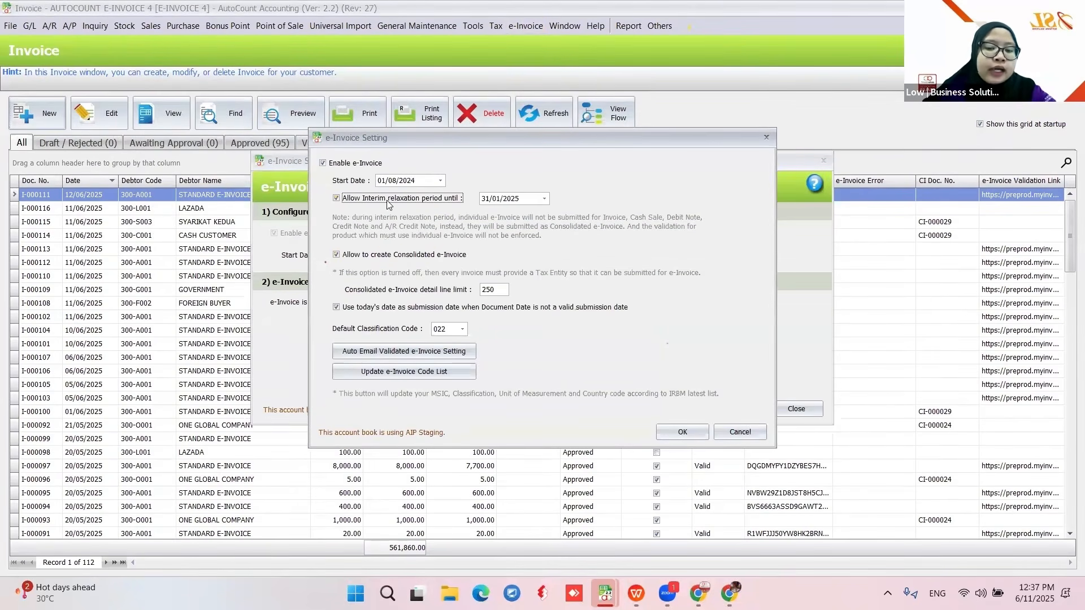
pyautogui.click(525, 200)
pyautogui.write('1')
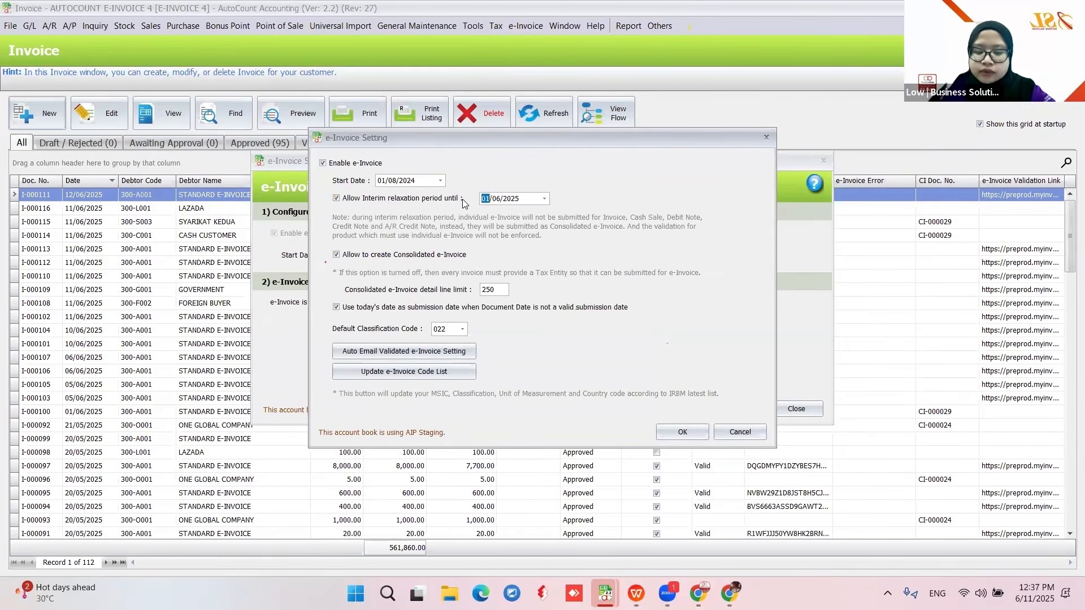
pyautogui.press('Right')
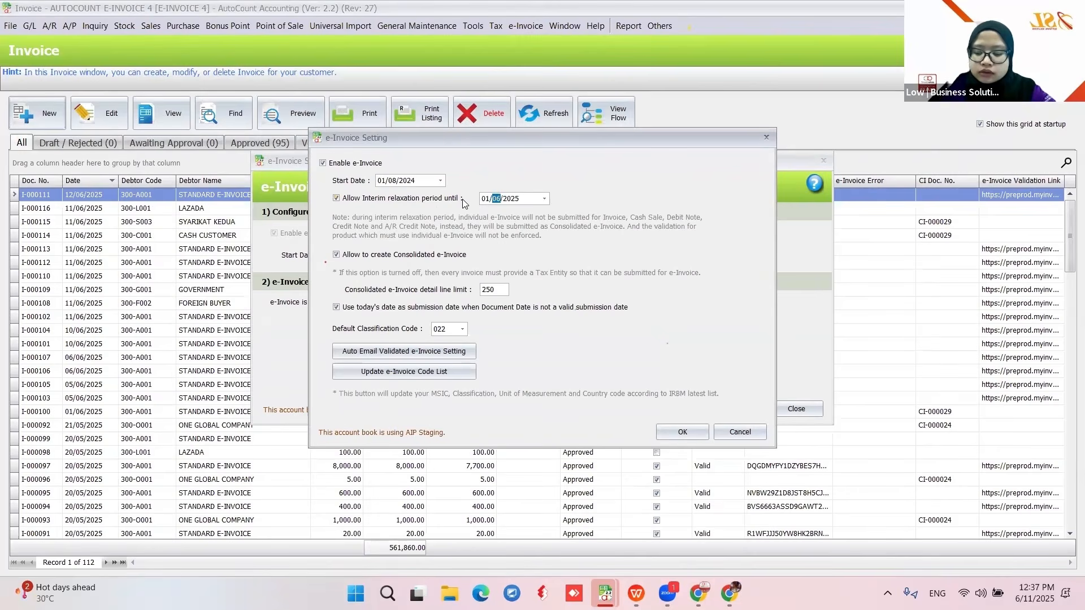
pyautogui.write('01/2026')
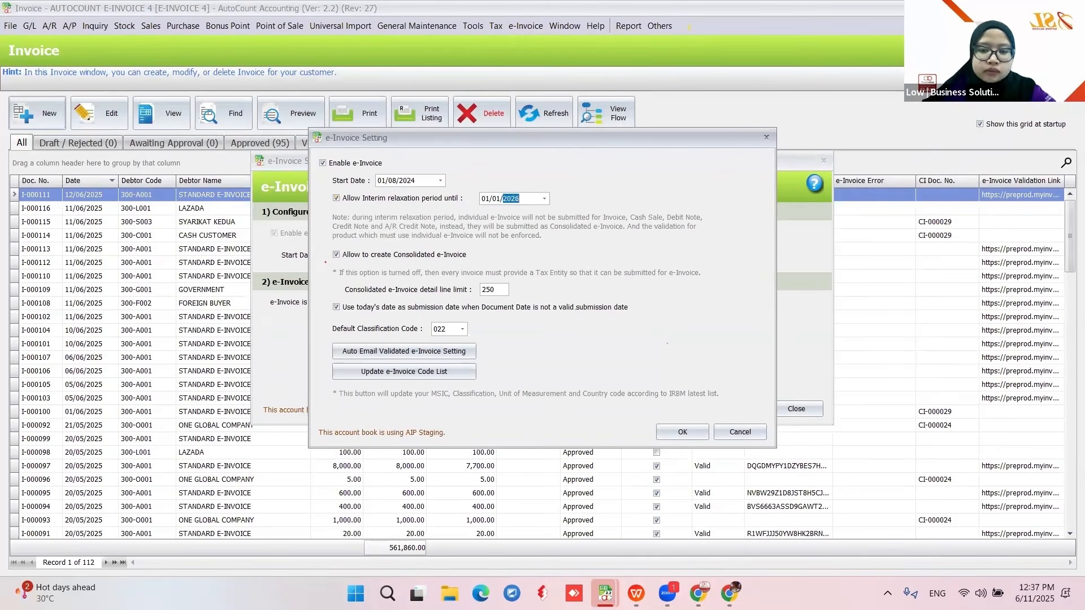
pyautogui.click(669, 430)
pyautogui.click(796, 409)
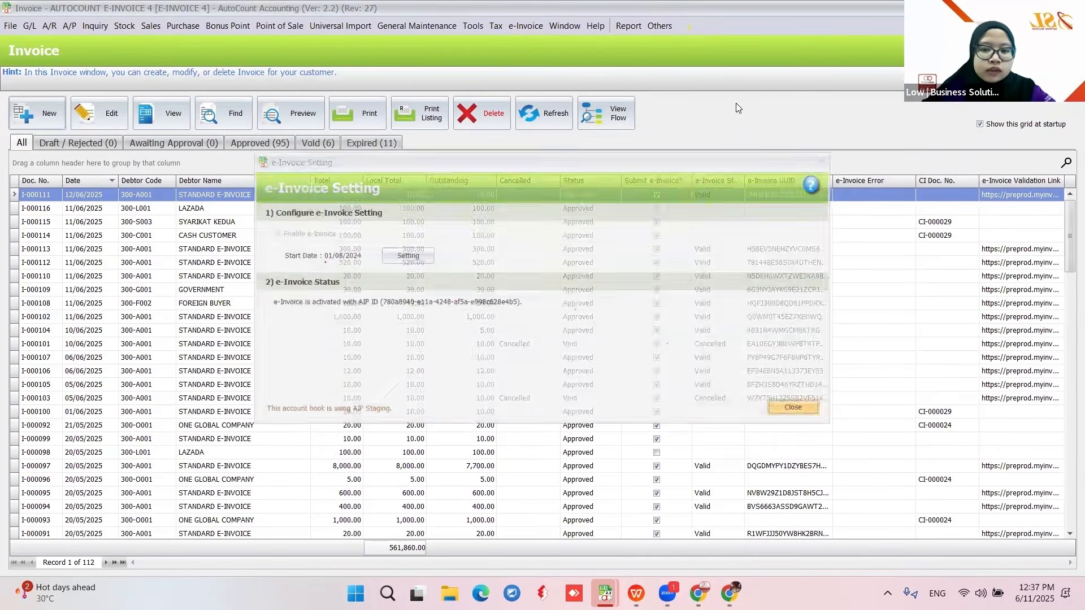
# - Confirm new invoice I-000117 defaults to Consolidated e-Invoice, then bring up the e-Invoice functions
pyautogui.click(34, 120)
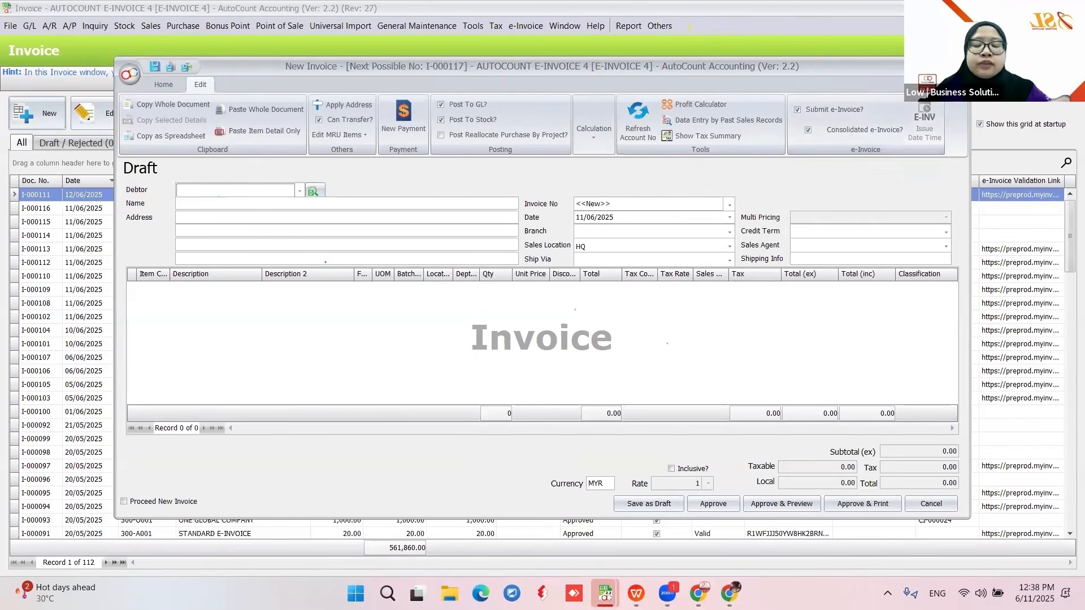
pyautogui.click(958, 65)
pyautogui.click(537, 24)
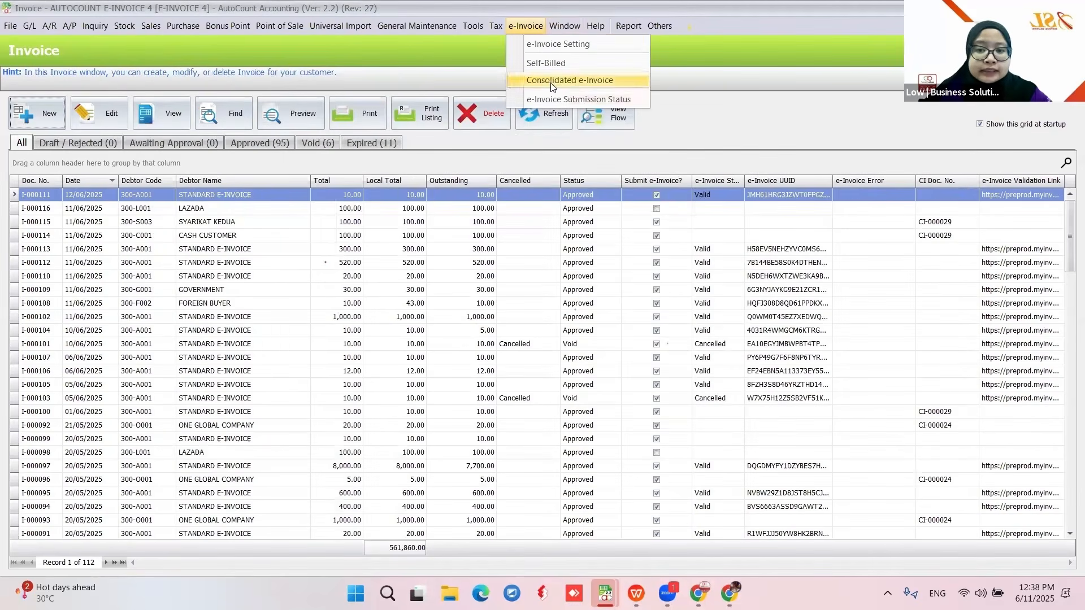